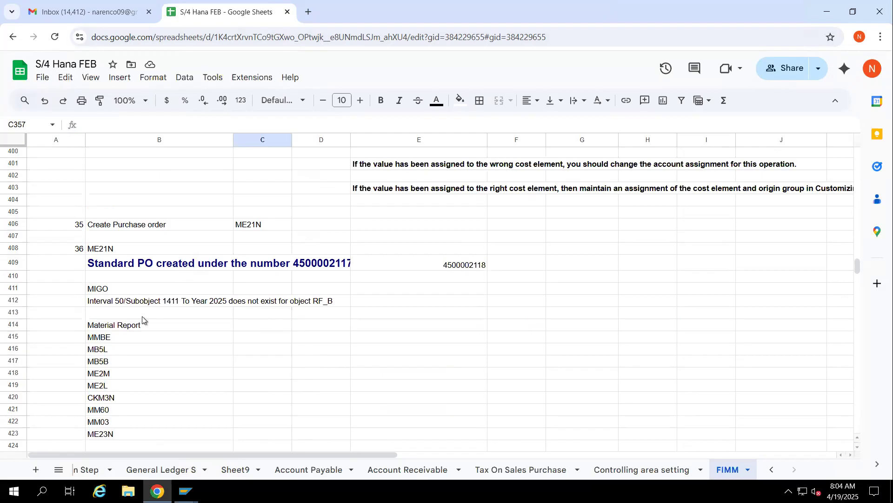
# Enter "With Material Purchase --Movin price" in cell B439 of the FIMM sheet, below the existing notes
pyautogui.scroll(-3, 142, 319)
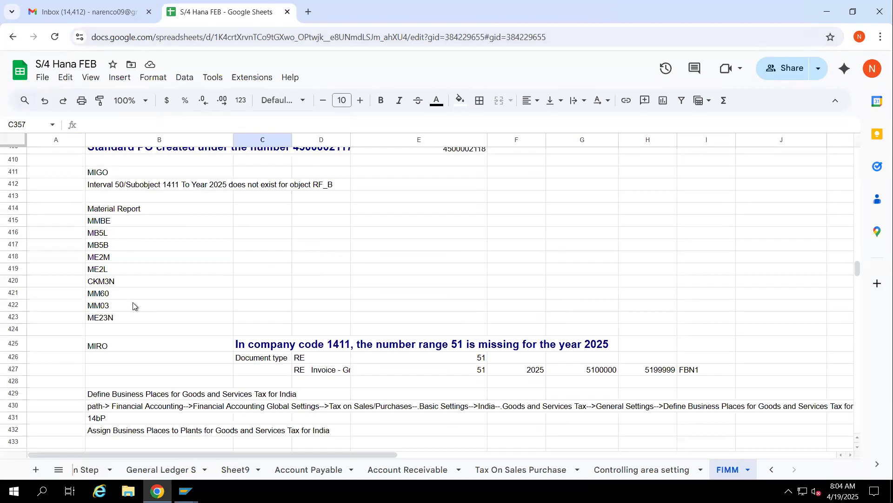
pyautogui.scroll(-3, 128, 289)
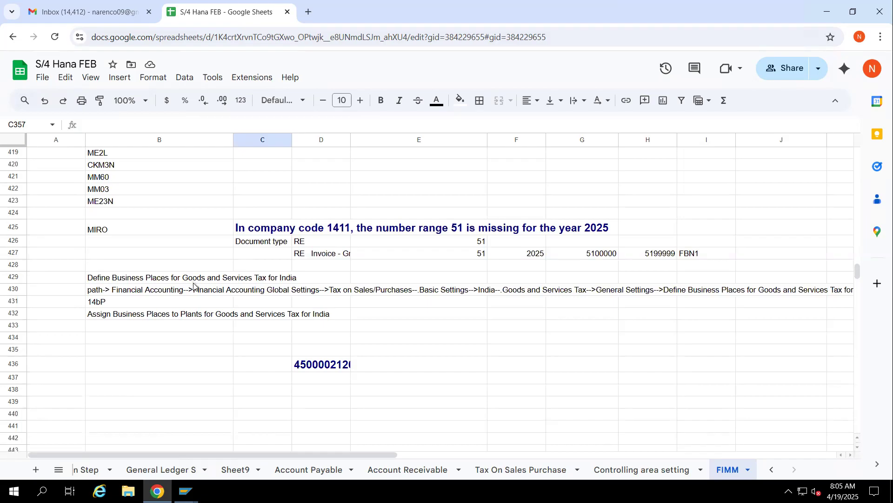
pyautogui.scroll(-1, 192, 281)
pyautogui.click(120, 349)
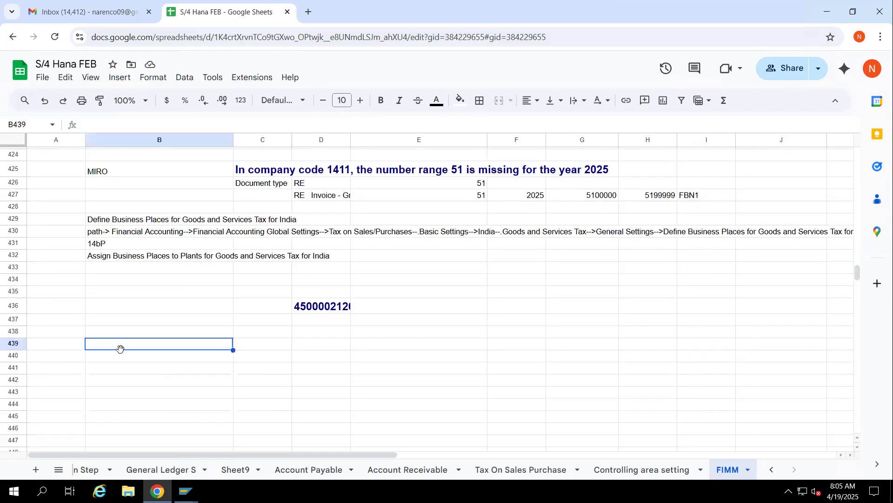
pyautogui.write('With Material Purchase')
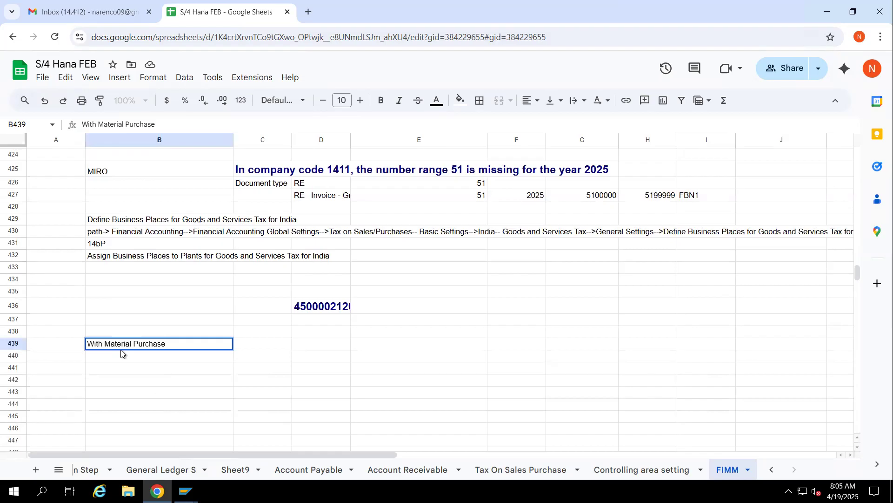
pyautogui.write(' --Movin price')
pyautogui.press('Return')
# Enter "With Material Puchase --Standard price" in cell B440
pyautogui.write('With Material Puchase --S r')
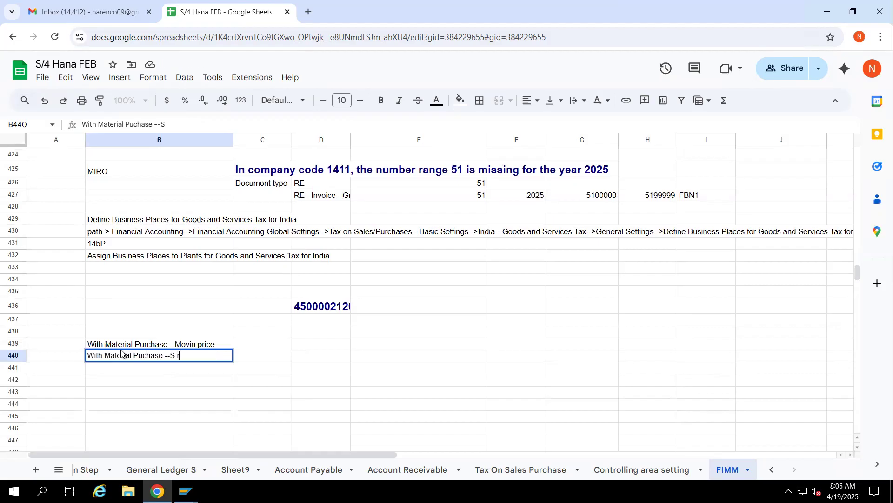
pyautogui.press('BackSpace')
pyautogui.press('BackSpace')
pyautogui.write('tana')
pyautogui.press('BackSpace')
pyautogui.press('BackSpace')
pyautogui.press('BackSpace')
pyautogui.write('n')
pyautogui.press('BackSpace')
pyautogui.write('andard price')
# Enter the price control codes beside the two price lines: V in C439 and M in C440
pyautogui.press('Up')
pyautogui.press('Right')
pyautogui.write('V')
pyautogui.press('Return')
pyautogui.write('M')
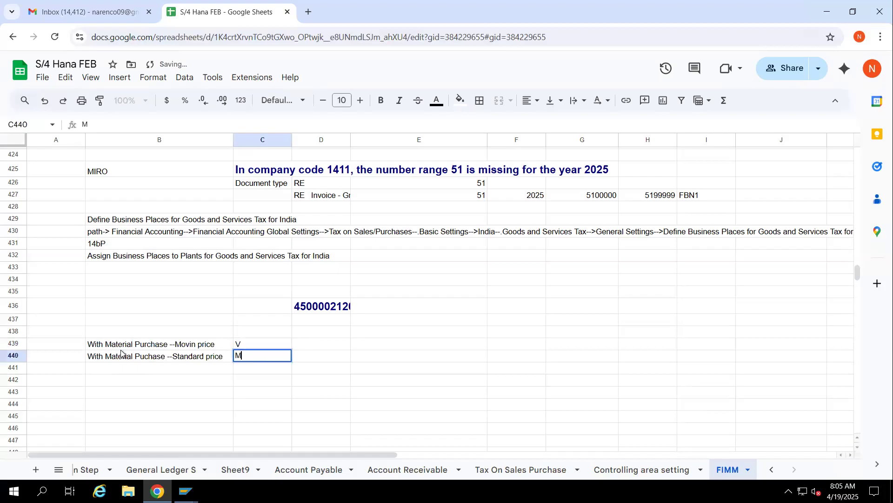
pyautogui.press('Tab')
pyautogui.press('Down')
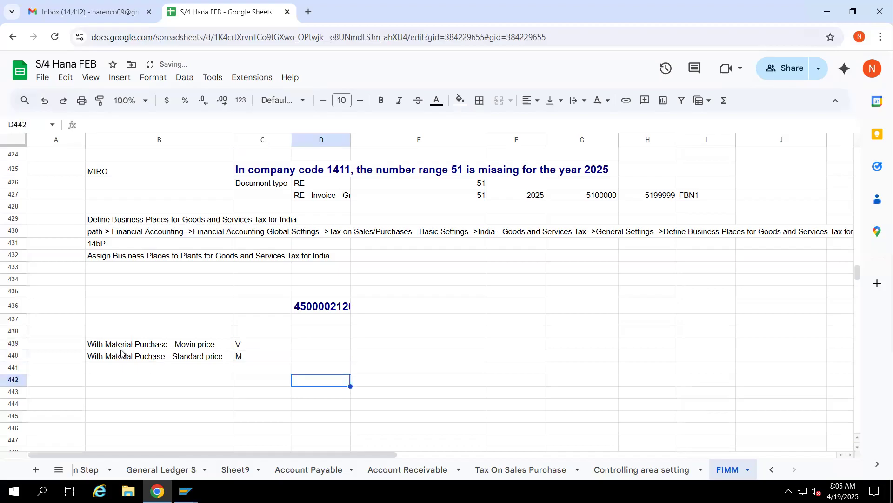
# Enter "With Out material purchase order" in cell B441
pyautogui.press('Left')
pyautogui.press('Left')
pyautogui.press('Left')
pyautogui.press('Right')
pyautogui.write('With Out')
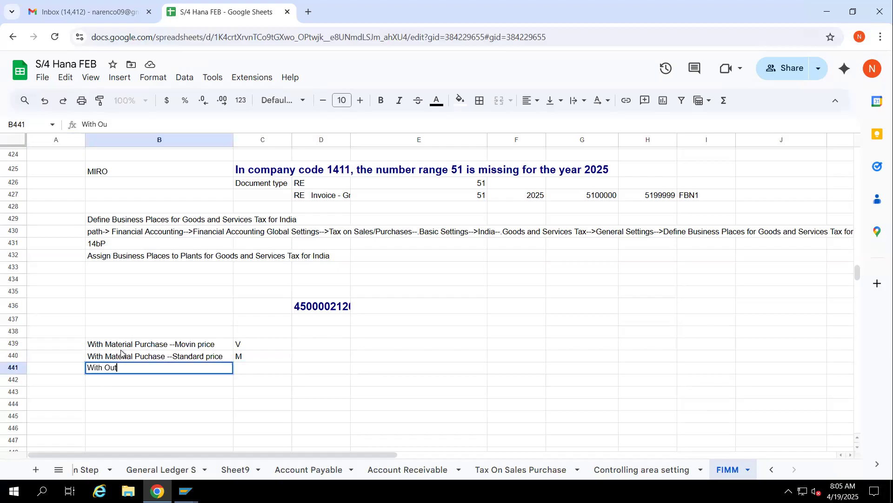
pyautogui.write(' material purchae')
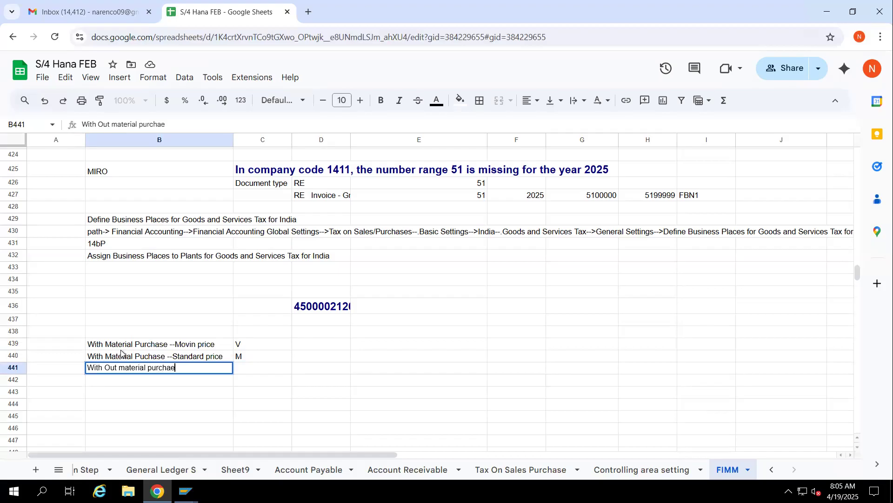
pyautogui.press('BackSpace')
pyautogui.write('se order')
# Enter "Account assignment cetgory K--Cost cost centrt" in cell C441
pyautogui.press('Tab')
pyautogui.write('A')
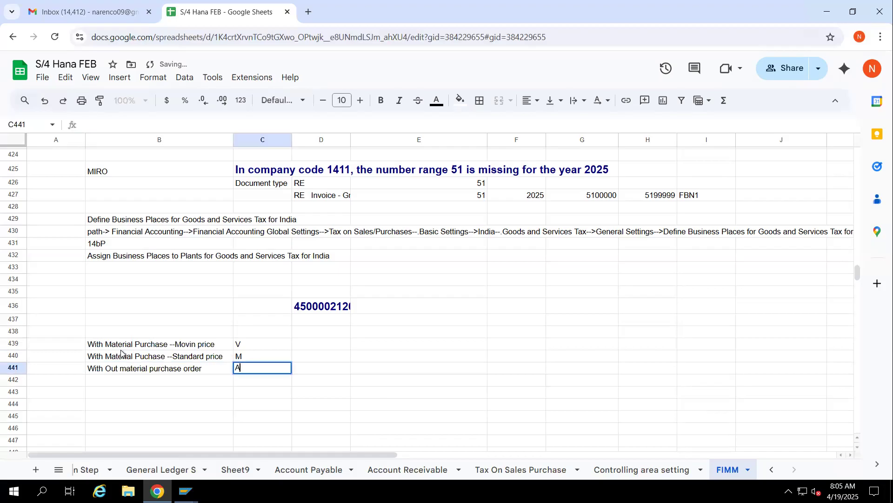
pyautogui.write('ccount assign')
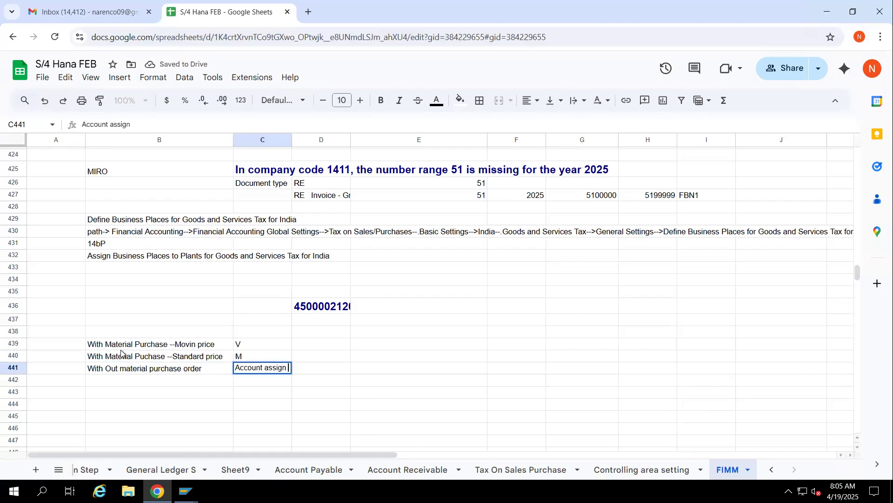
pyautogui.write('ment cetgory K--Cost cose')
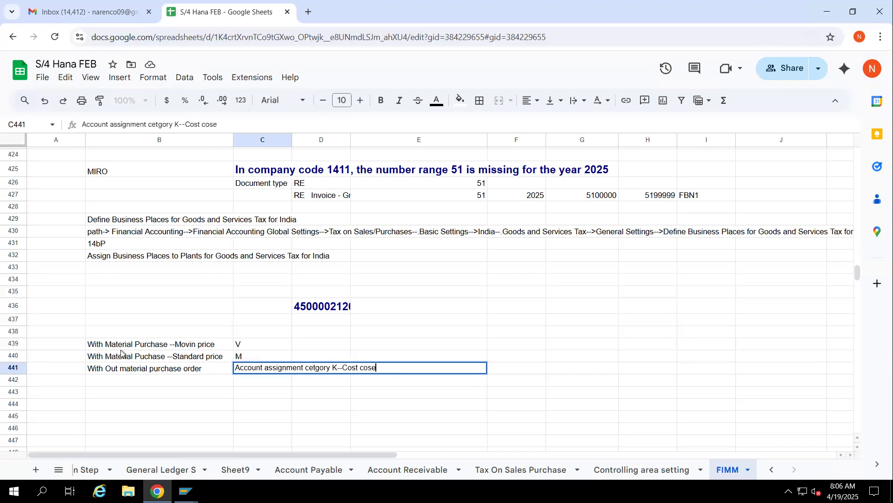
pyautogui.write('t cet')
pyautogui.write('ntrt')
pyautogui.press('Return')
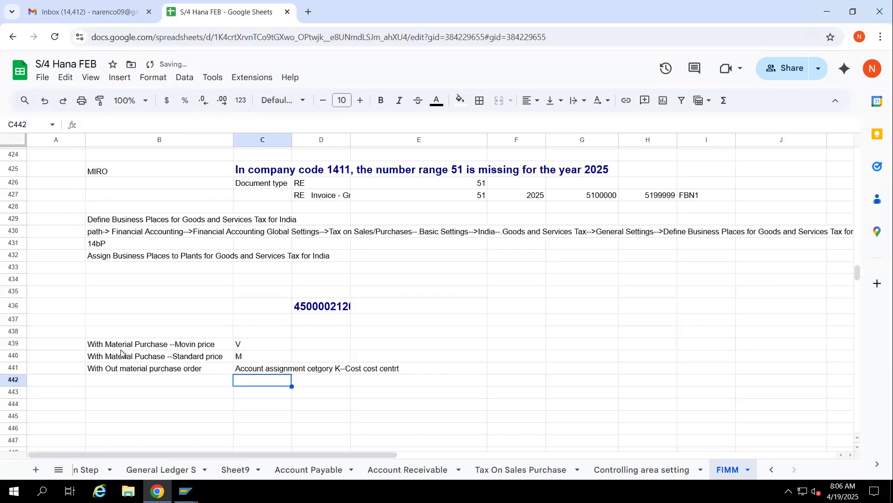
# Add two more account assignment categories: "F Internal order" in C442 and "A assest account" in C443
pyautogui.write('F Int')
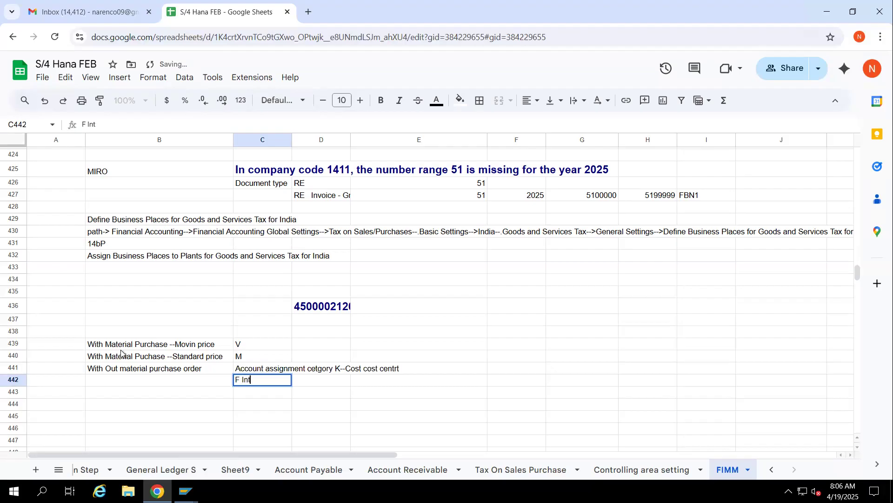
pyautogui.write('ernal order')
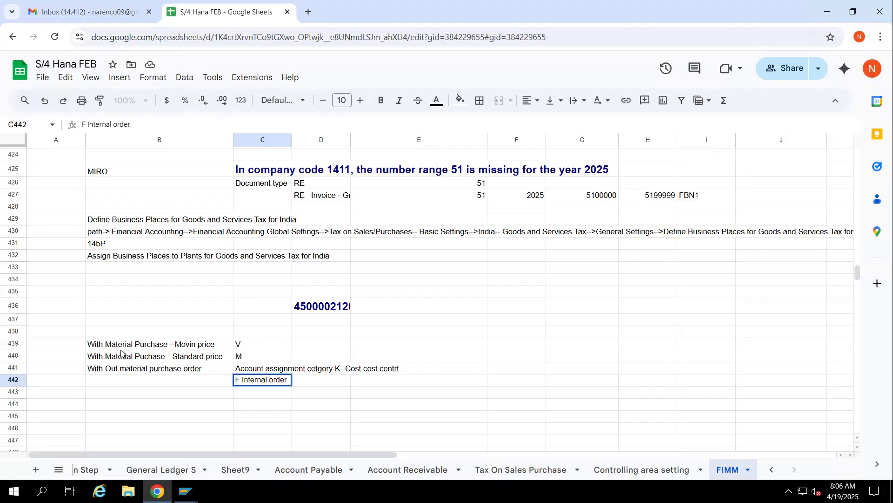
pyautogui.press('Return')
pyautogui.write('A asso')
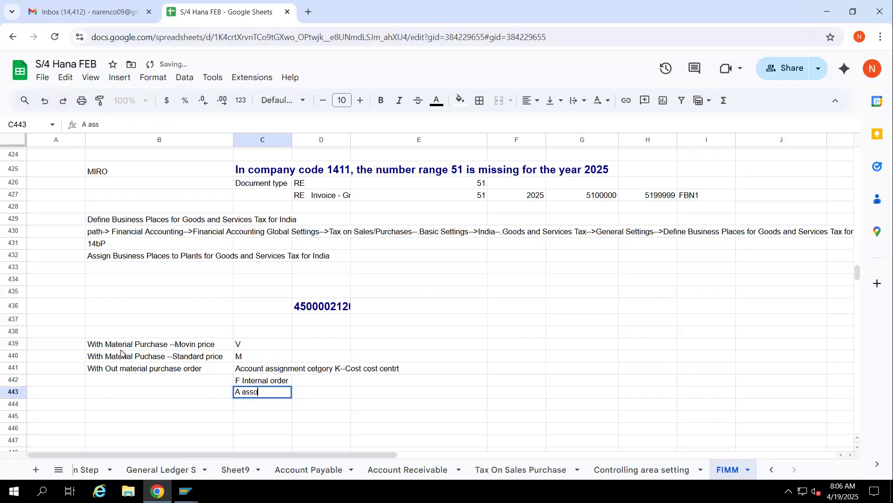
pyautogui.press('BackSpace')
pyautogui.write('est account')
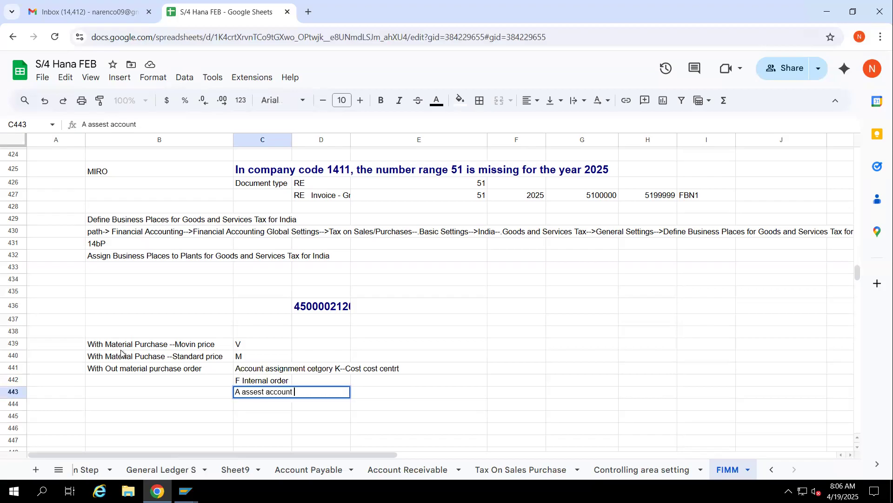
pyautogui.click(418, 382)
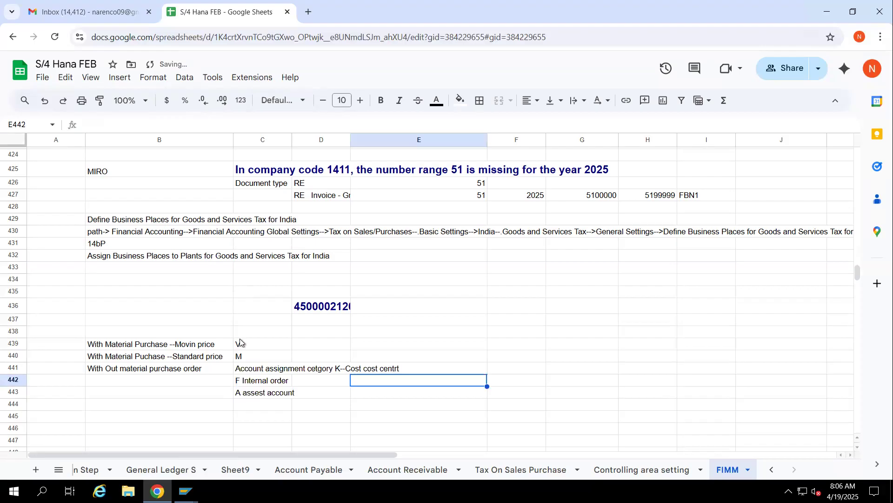
# Enter "Sub Contrctin Process" in cell B445
pyautogui.click(104, 421)
pyautogui.write('Sub Con')
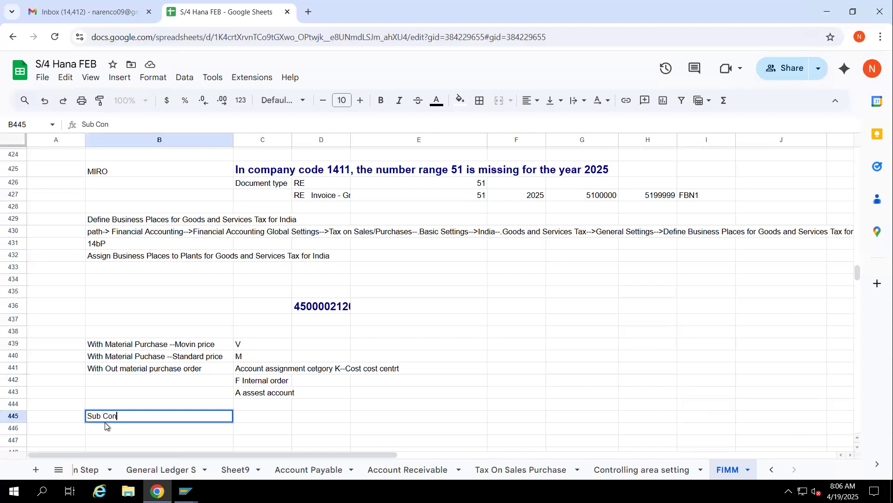
pyautogui.write('trctin Pricess')
pyautogui.press('BackSpace')
pyautogui.press('BackSpace')
pyautogui.press('BackSpace')
pyautogui.press('BackSpace')
pyautogui.write('ocess')
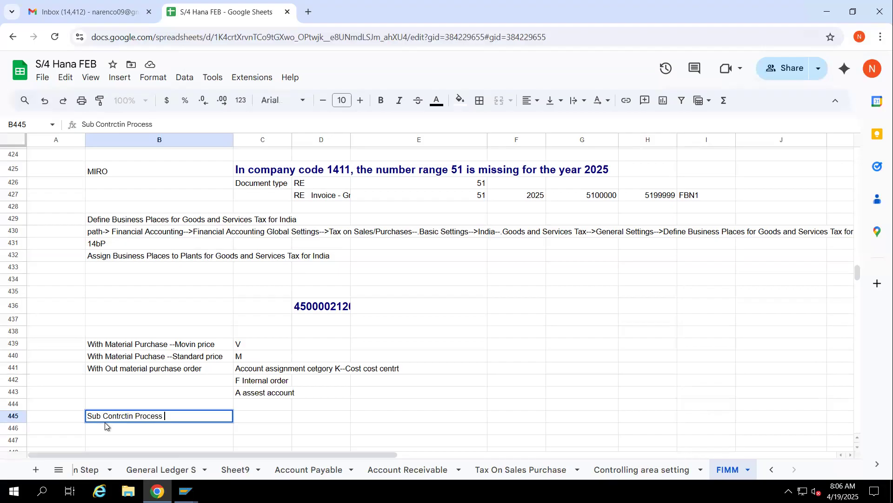
pyautogui.press('Tab')
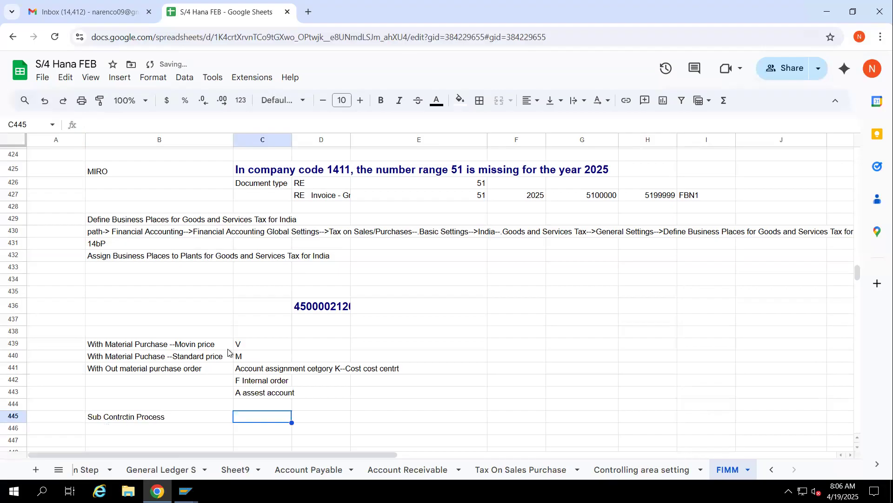
# Switch to SAP GUI and start transaction MM60 in a new session
pyautogui.moveTo(186, 491)
pyautogui.click(232, 439)
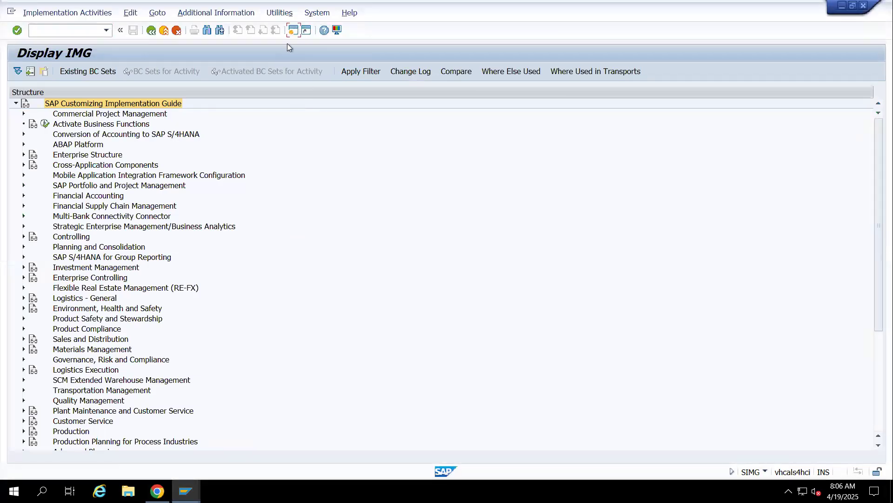
pyautogui.click(294, 31)
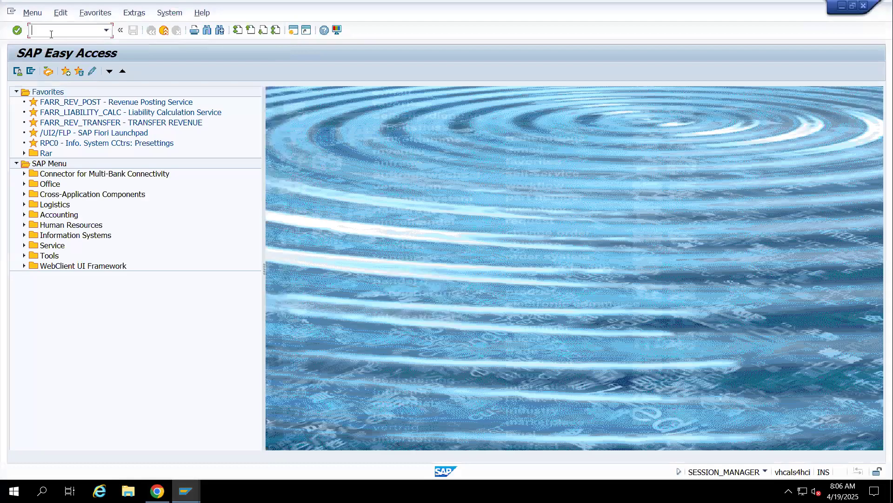
pyautogui.write('MM60')
pyautogui.press('Return')
# Run the materials list for plant 1401 and select the Raw Wheat entry
pyautogui.click(184, 121)
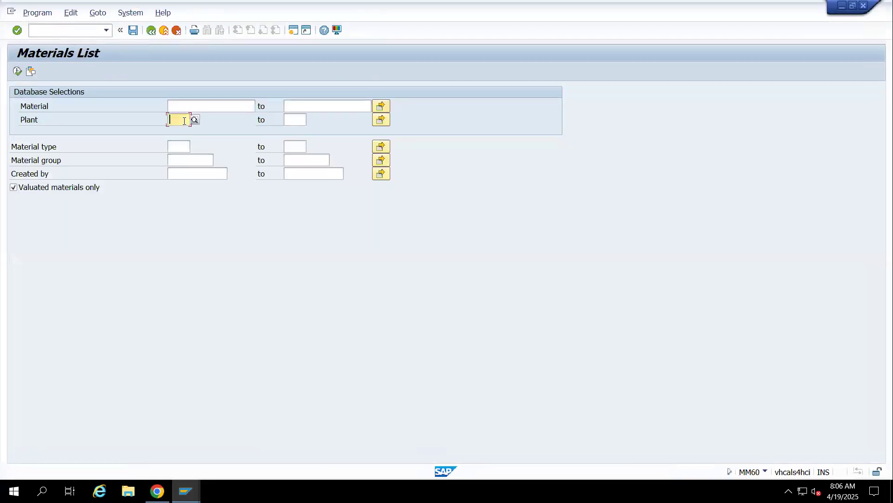
pyautogui.write('1401')
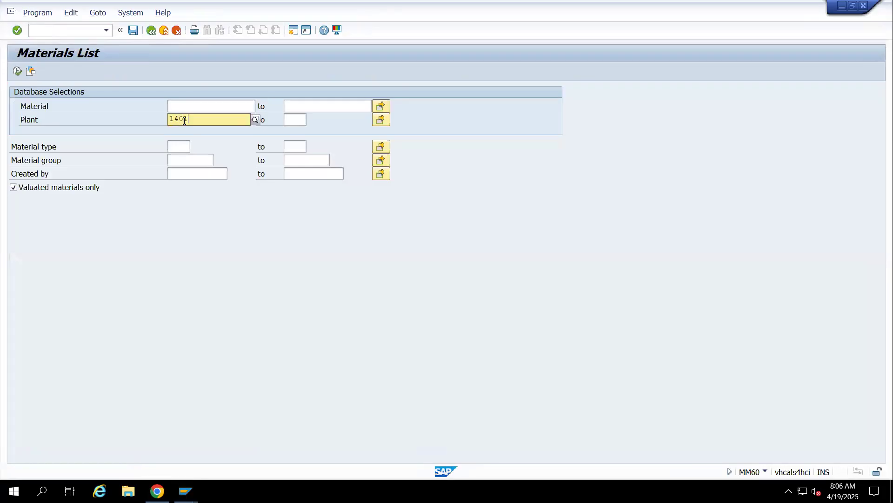
pyautogui.click(183, 145)
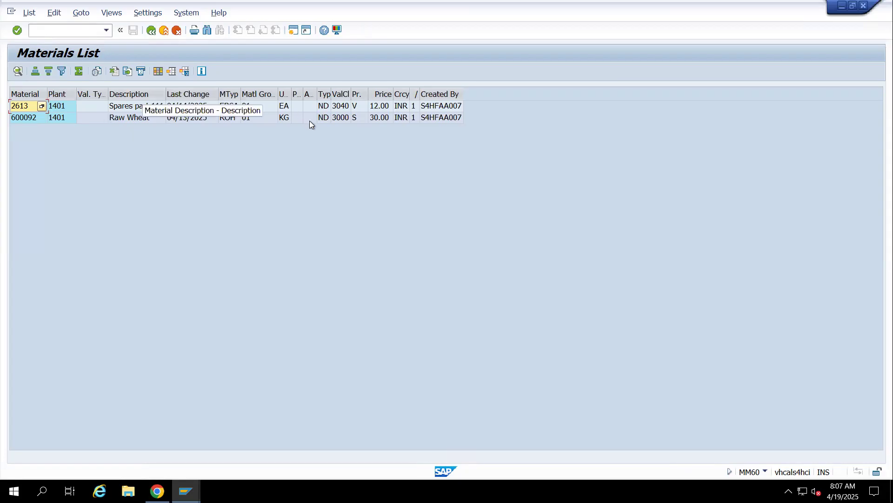
pyautogui.click(110, 118)
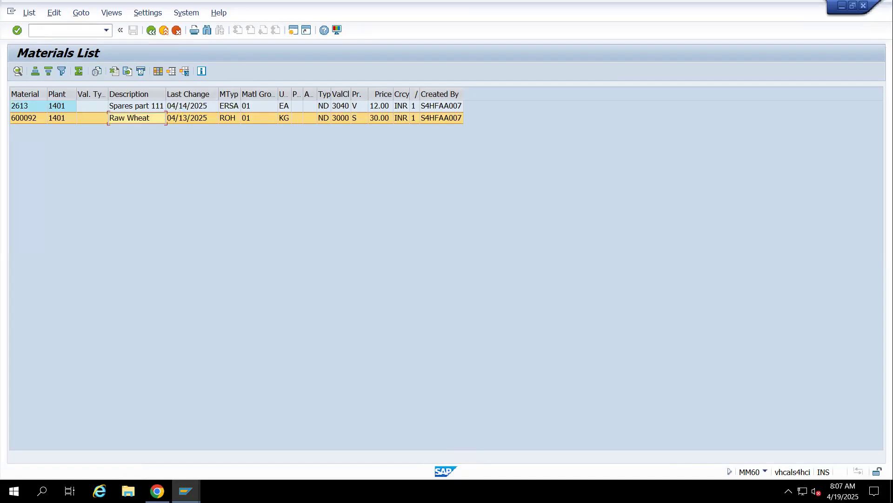
pyautogui.click(844, 490)
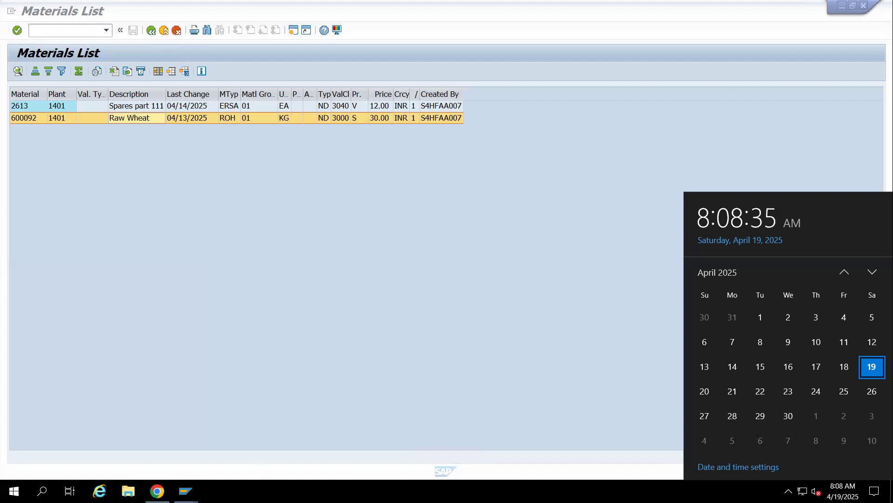
pyautogui.click(186, 491)
pyautogui.click(262, 450)
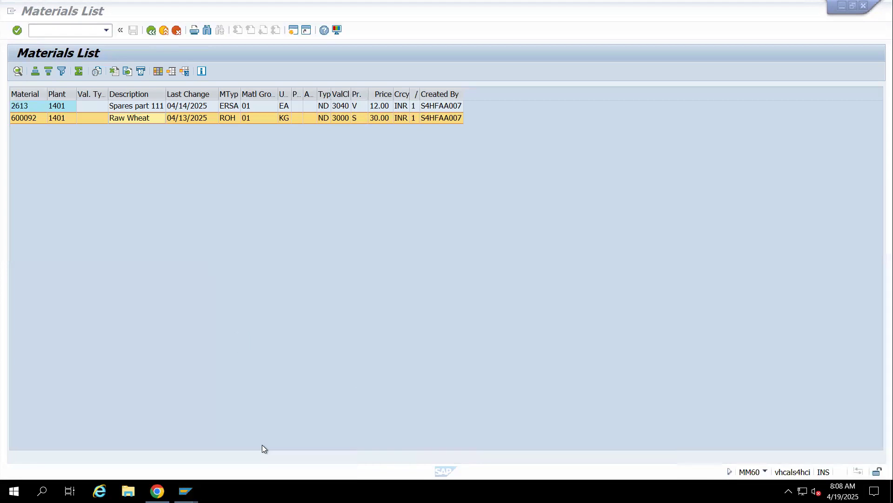
# Start the Create Material transaction MM01 in a new session
pyautogui.click(298, 32)
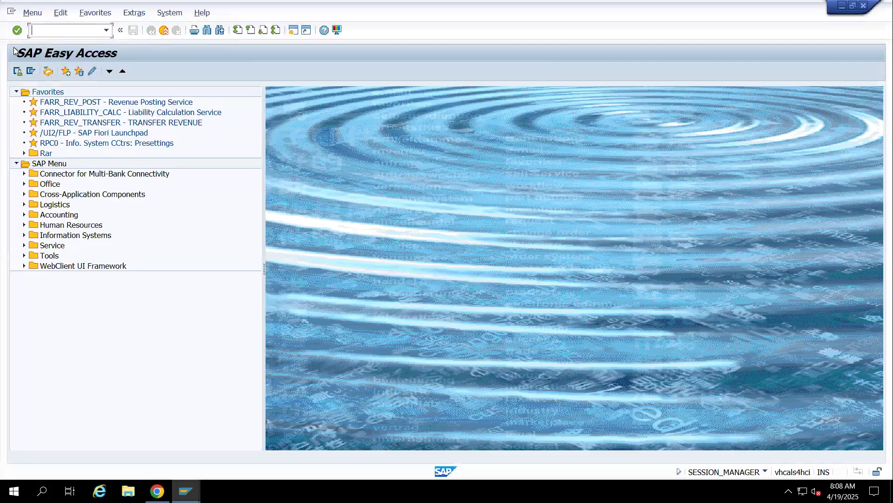
pyautogui.write('MM01')
pyautogui.press('Return')
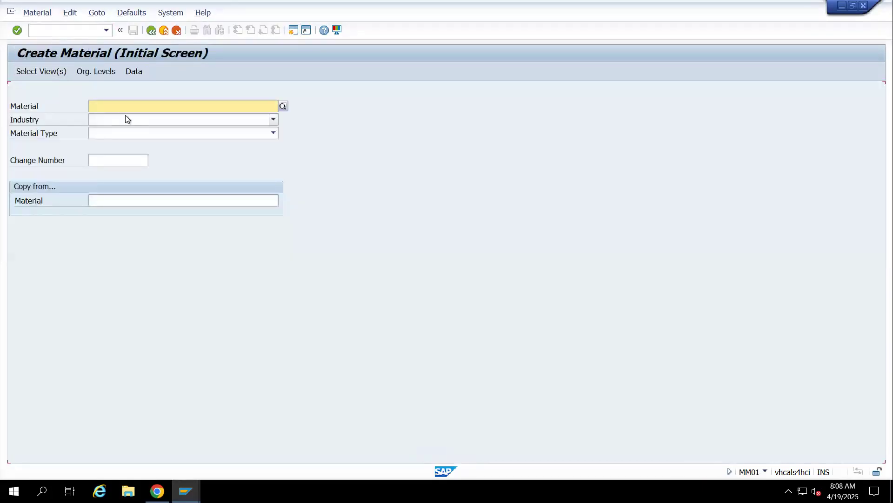
# Set the new material's industry to M Mechanical engineering and its material type to ROH RAW MATERIAL
pyautogui.click(96, 122)
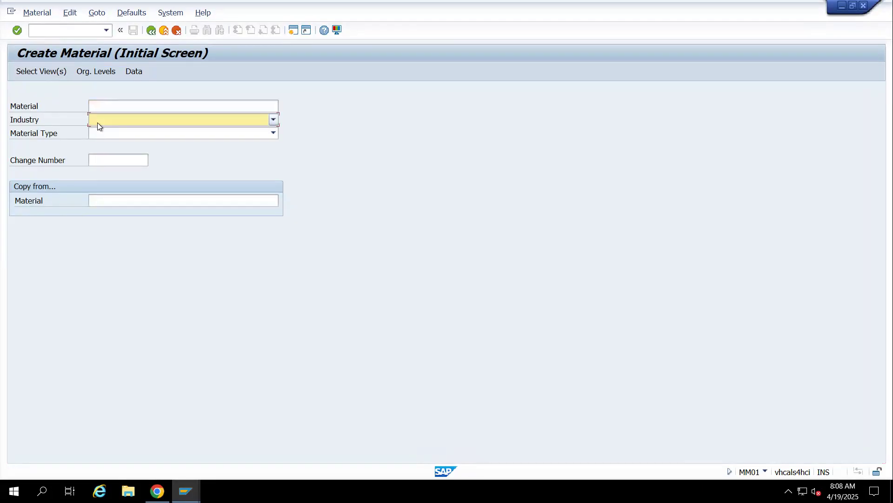
pyautogui.click(118, 181)
pyautogui.click(107, 133)
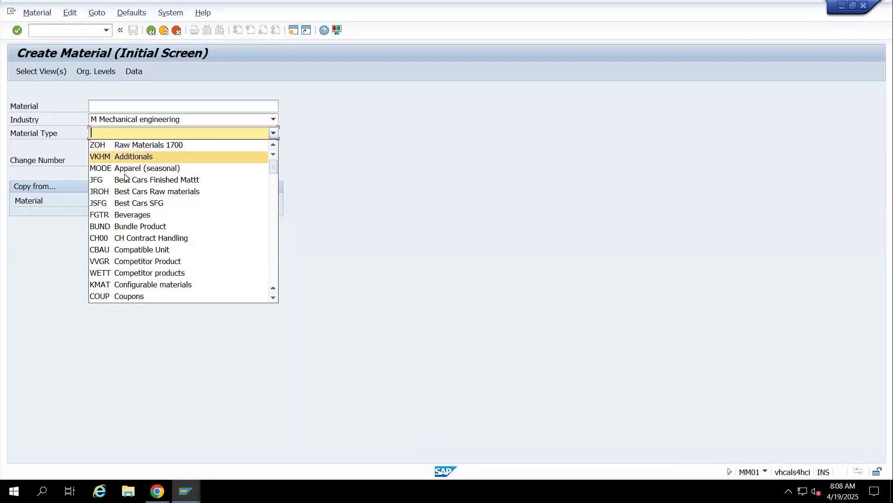
pyautogui.press('Down')
pyautogui.press('Down')
pyautogui.press('Down')
pyautogui.press('Down')
pyautogui.press('Down')
pyautogui.press('Down')
pyautogui.press('Down')
pyautogui.press('Down')
pyautogui.press('Down')
pyautogui.press('Down')
pyautogui.press('Down')
pyautogui.press('Down')
pyautogui.press('Down')
pyautogui.press('Down')
pyautogui.press('Down')
pyautogui.press('Down')
pyautogui.press('Down')
pyautogui.press('Down')
pyautogui.press('Down')
pyautogui.press('Down')
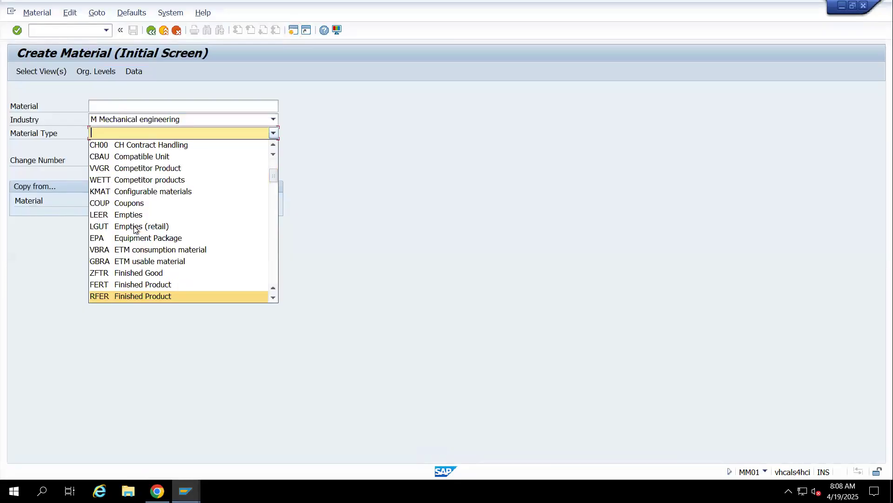
pyautogui.press('Return')
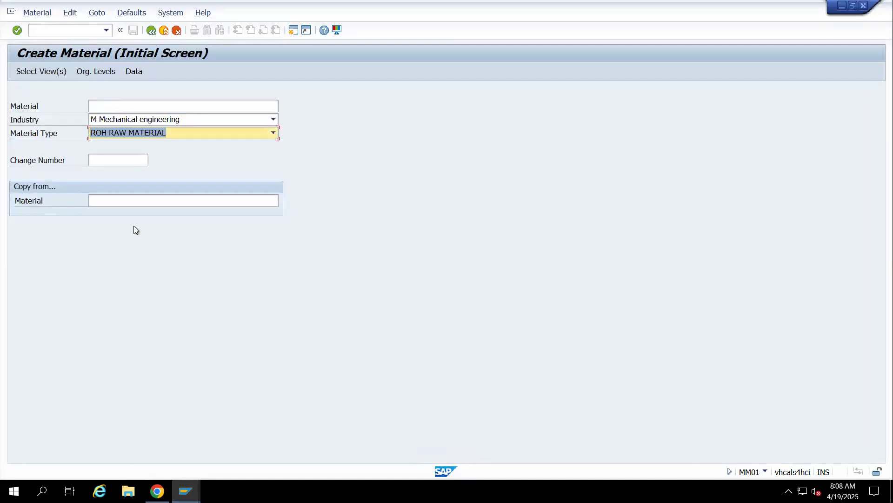
# Copy the Raw Wheat material number 600092 from the materials list into the copy-from material and proceed to view selection
pyautogui.hotkey('alt', 'Tab')
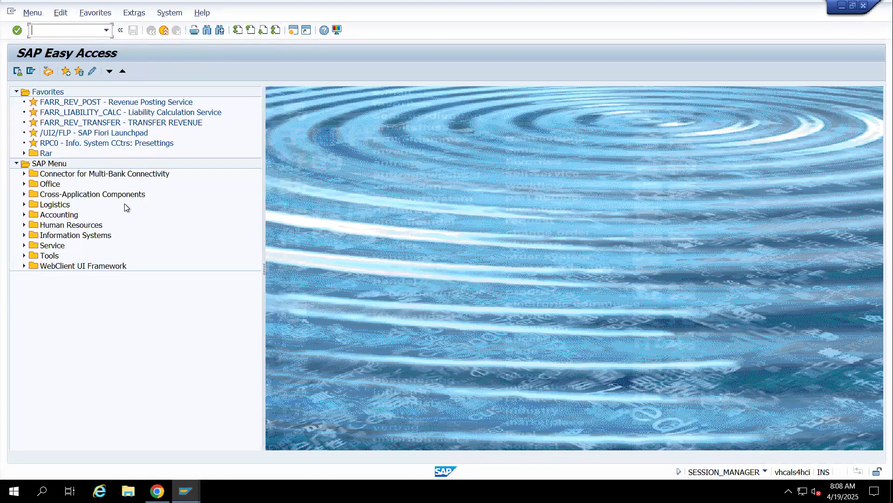
pyautogui.hotkey('alt', 'Tab')
pyautogui.hotkey('alt', 'Tab')
pyautogui.click(34, 119)
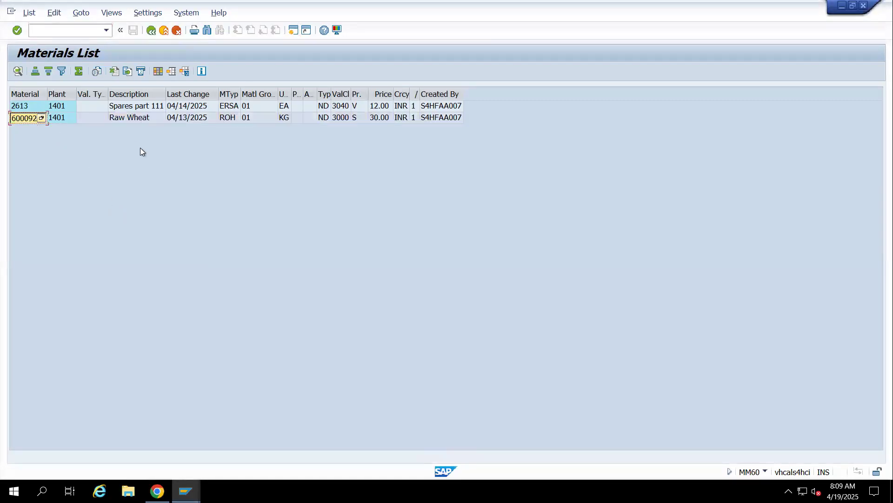
pyautogui.hotkey('alt', 'Tab')
pyautogui.hotkey('alt', 'Tab')
pyautogui.hotkey('alt', 'Tab')
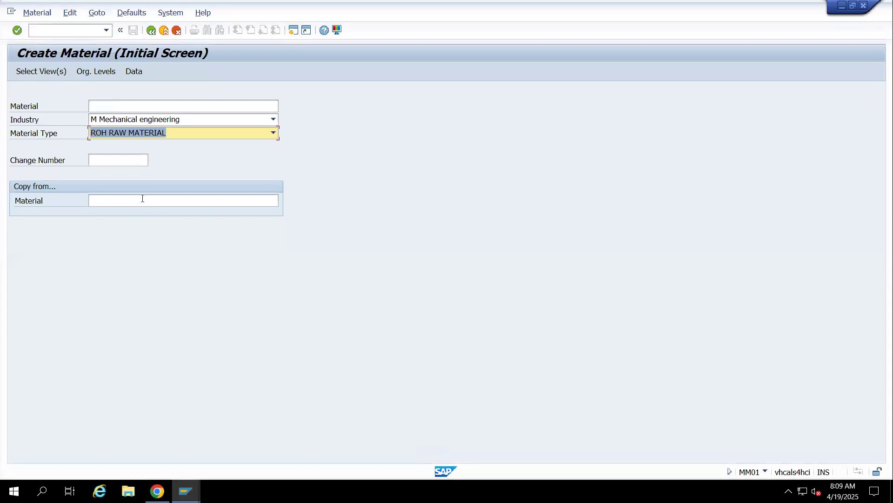
pyautogui.click(142, 198)
pyautogui.write('600092')
pyautogui.press('Return')
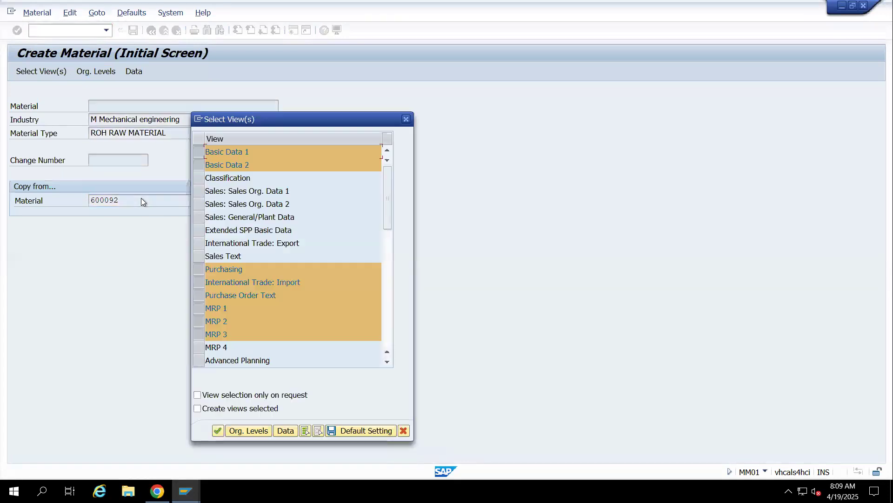
# Check the preselected views for the new material and accept the selection
pyautogui.scroll(-3, 298, 220)
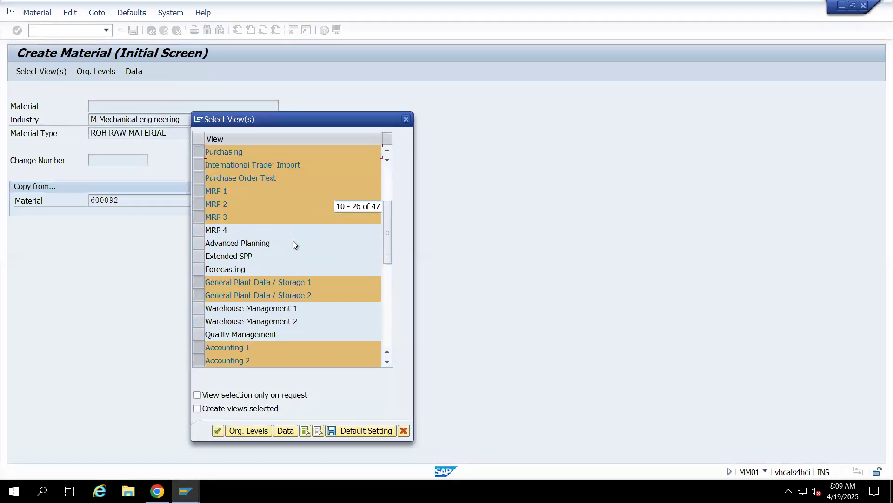
pyautogui.scroll(1, 292, 242)
pyautogui.scroll(-1, 275, 255)
pyautogui.scroll(-1, 276, 255)
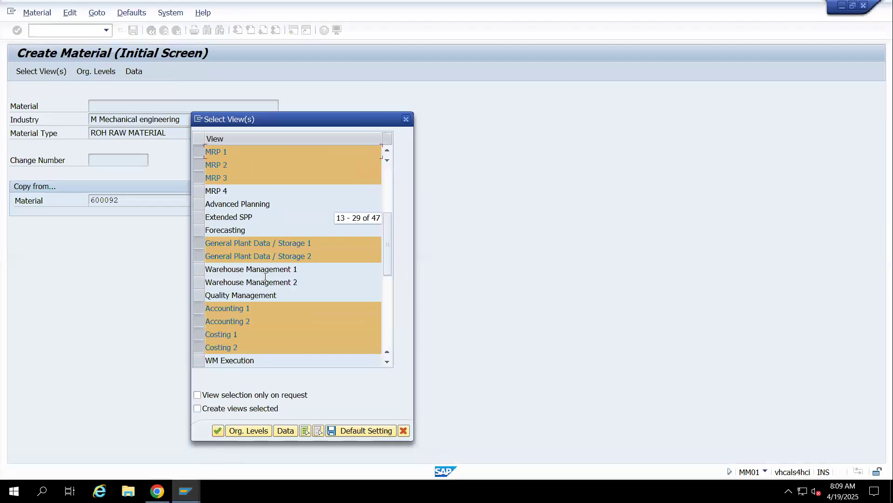
pyautogui.click(218, 429)
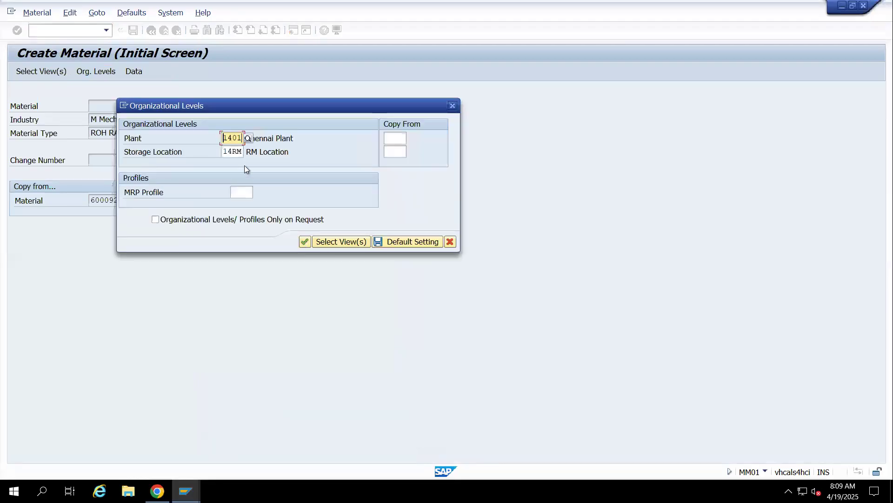
# Set the copy-from organizational levels to plant 1401 and storage location 14RM, and confirm them
pyautogui.click(392, 138)
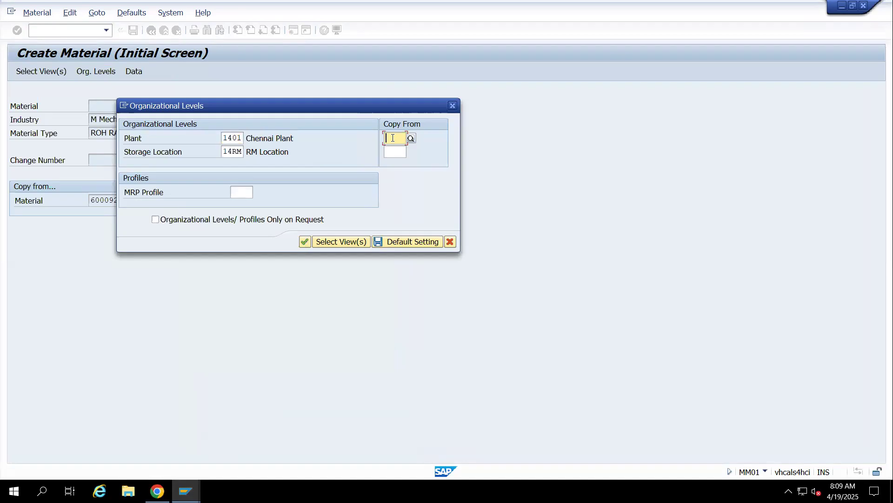
pyautogui.write('14RM')
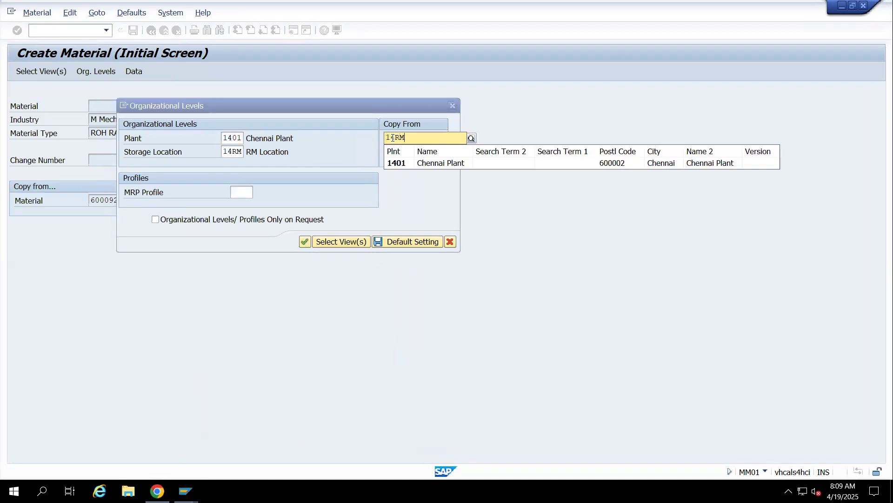
pyautogui.press('Tab')
pyautogui.write('1')
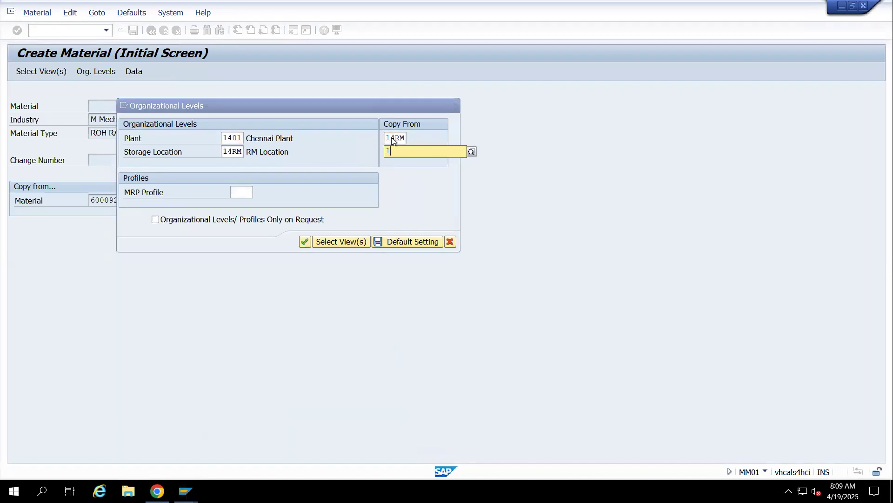
pyautogui.write('4Rm')
pyautogui.press('Return')
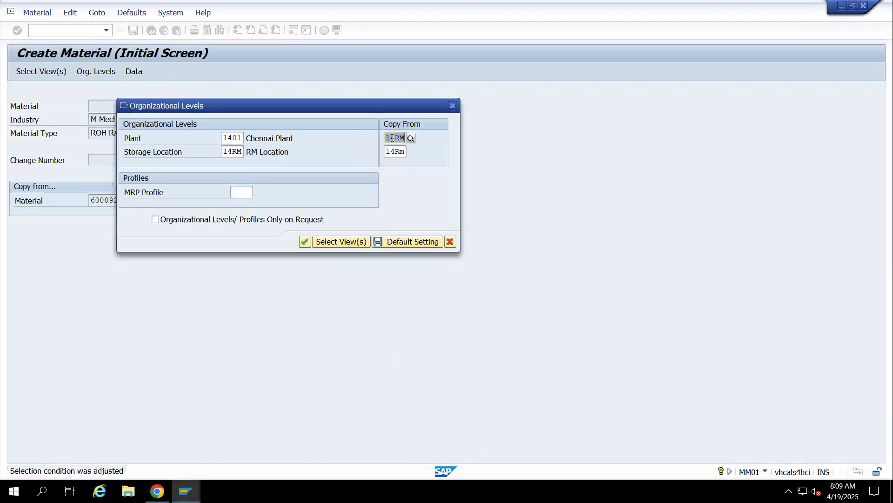
pyautogui.write('1401')
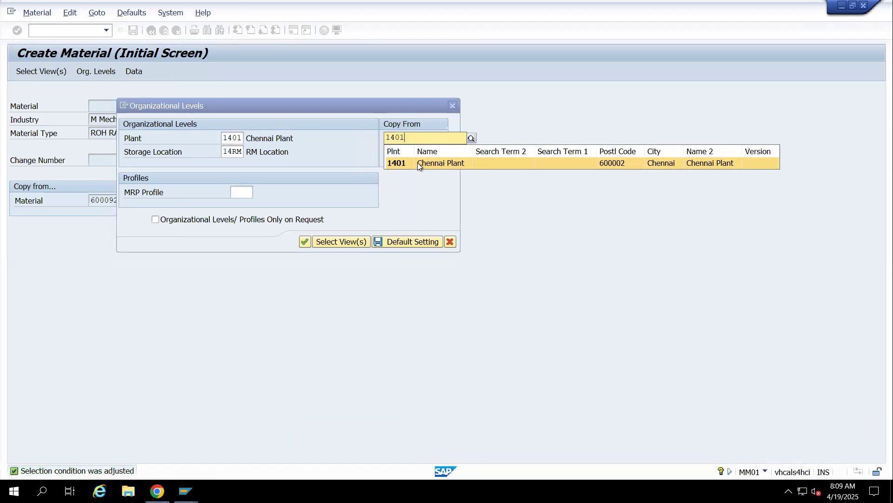
pyautogui.click(417, 163)
pyautogui.click(304, 242)
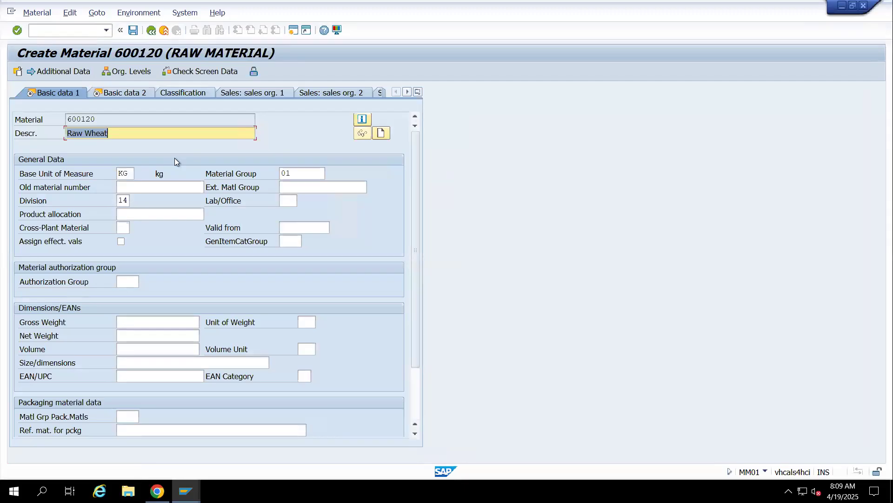
# Change the new material's description to Hard Desk and continue to the Basic data 2 view
pyautogui.write('Har')
pyautogui.press('BackSpace')
pyautogui.press('BackSpace')
pyautogui.press('BackSpace')
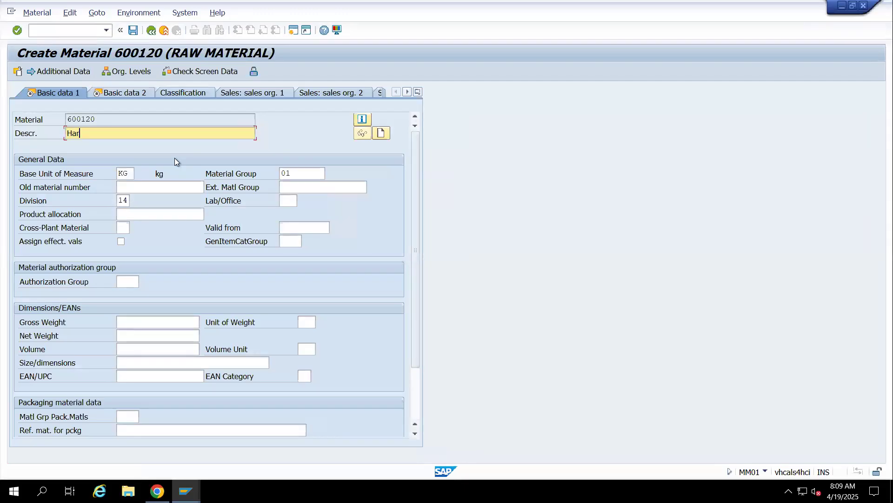
pyautogui.write('Hard Desk')
pyautogui.click(107, 93)
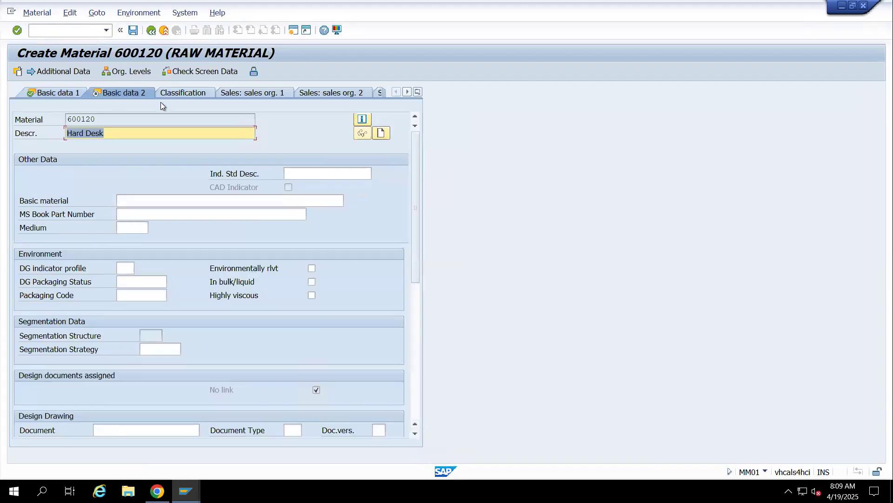
# Go through the material's Purchasing, Intl Trade: Import, Purchase order text and MRP 1 to 3 views up to Plant data / stor. 2
pyautogui.click(420, 92)
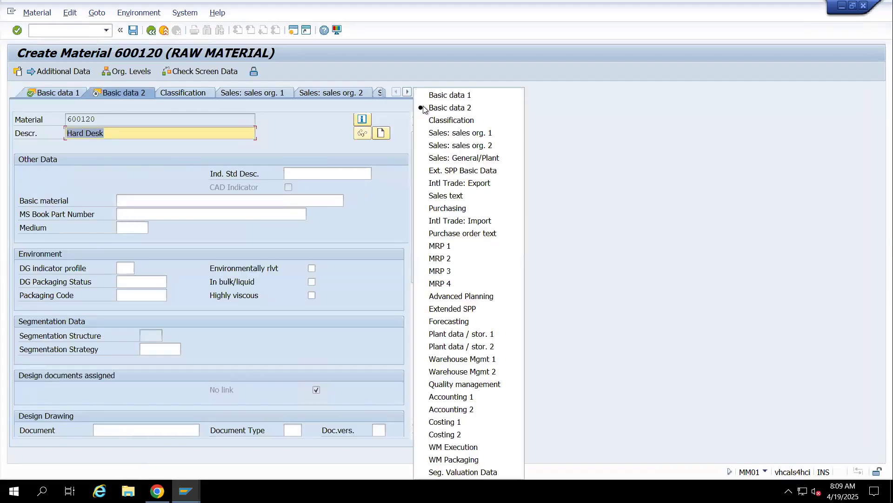
pyautogui.click(440, 208)
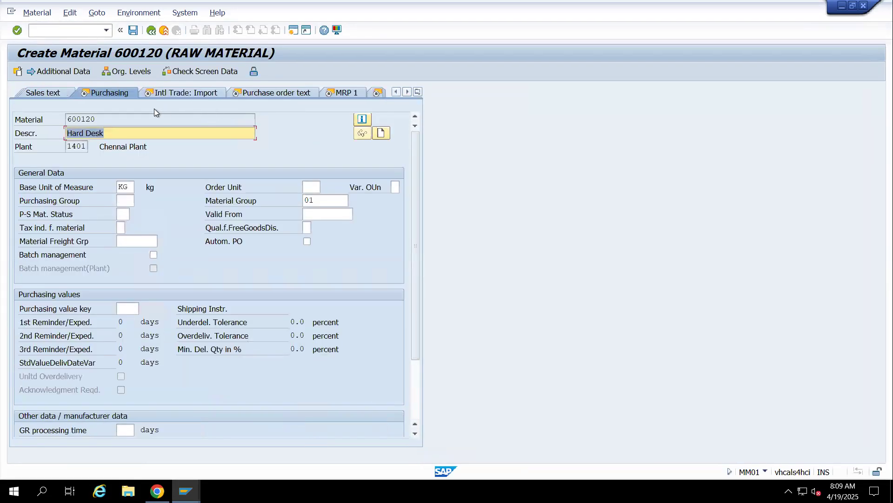
pyautogui.click(168, 97)
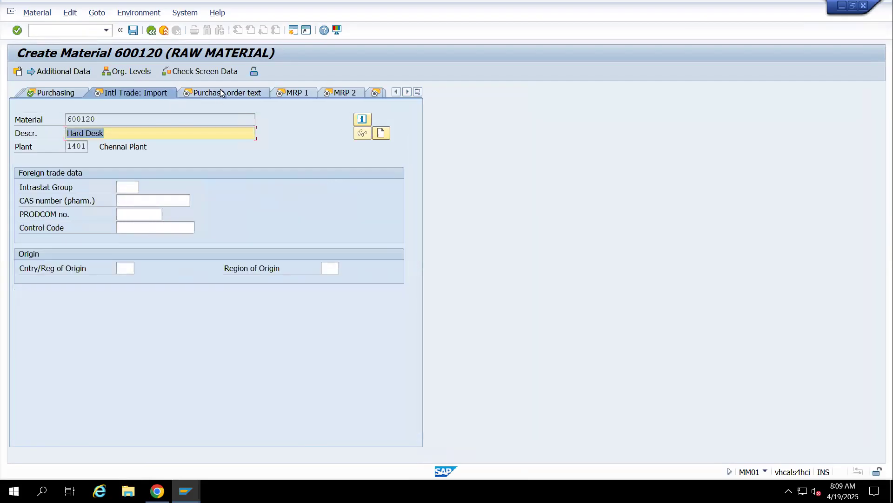
pyautogui.click(266, 95)
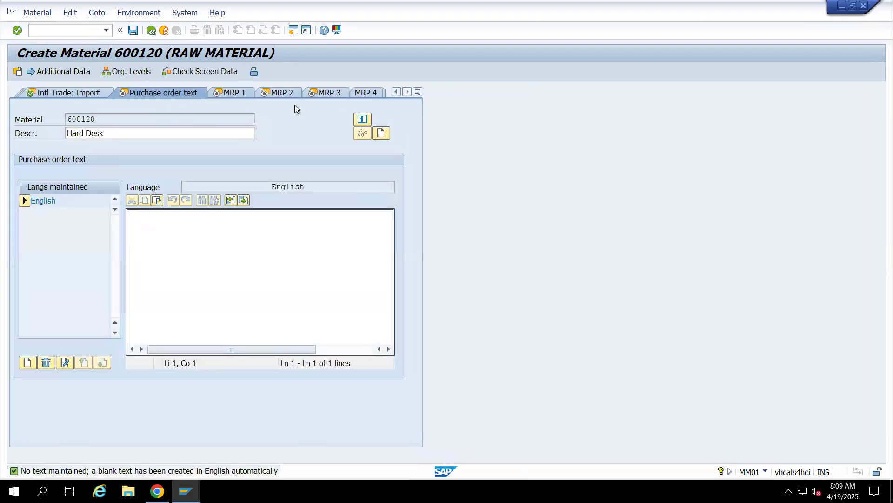
pyautogui.click(240, 94)
pyautogui.click(201, 93)
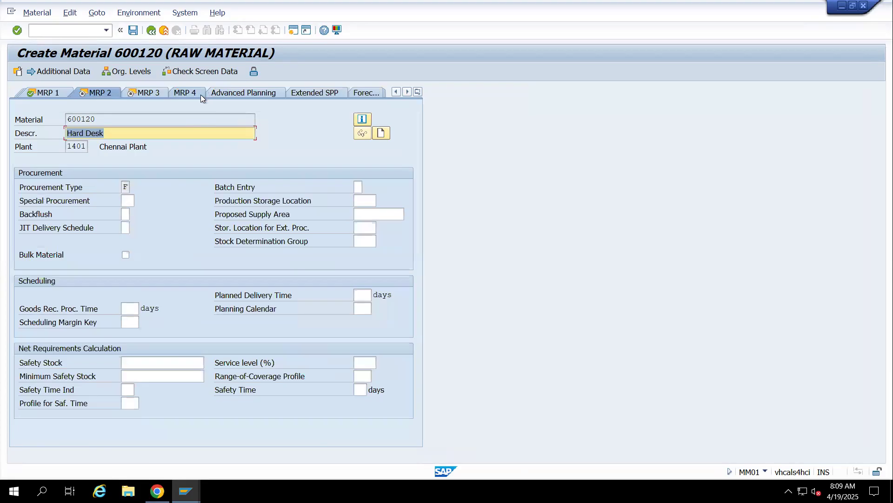
pyautogui.click(140, 94)
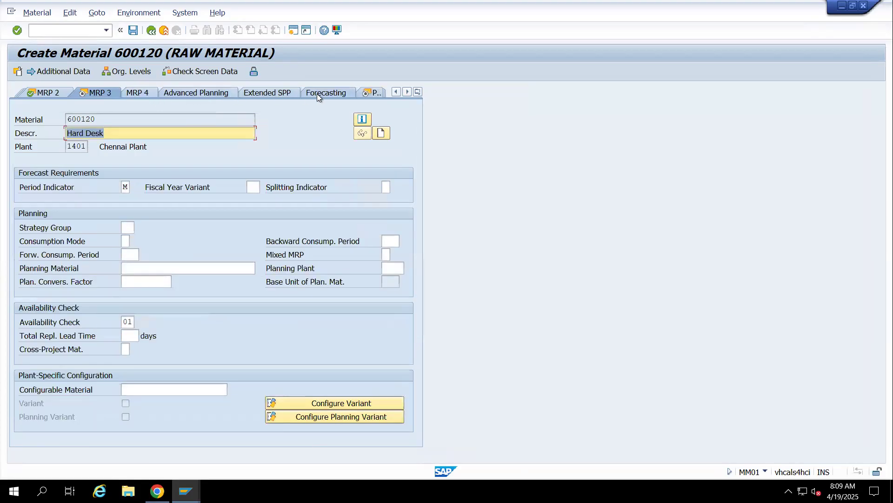
pyautogui.click(370, 95)
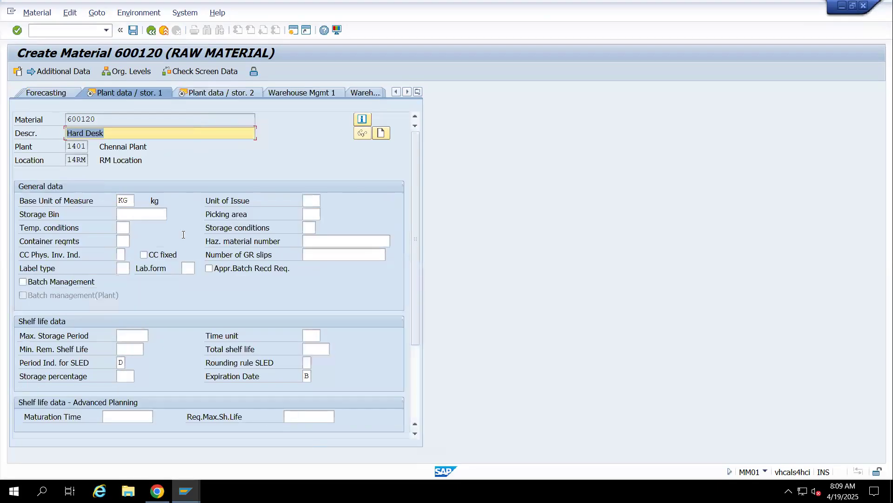
pyautogui.click(191, 95)
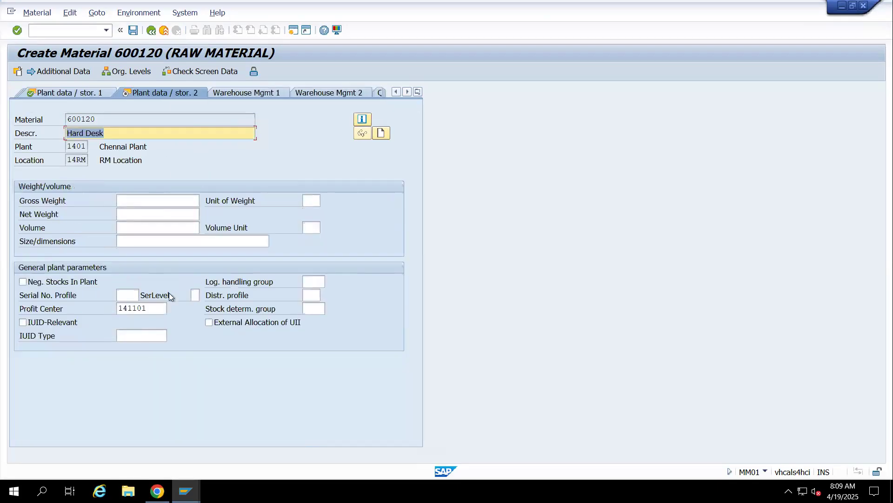
# Look up the profit centers of controlling area 1411, assign computer profit center 141102 to the material, and continue to Accounting 1
pyautogui.click(150, 309)
pyautogui.press('Return')
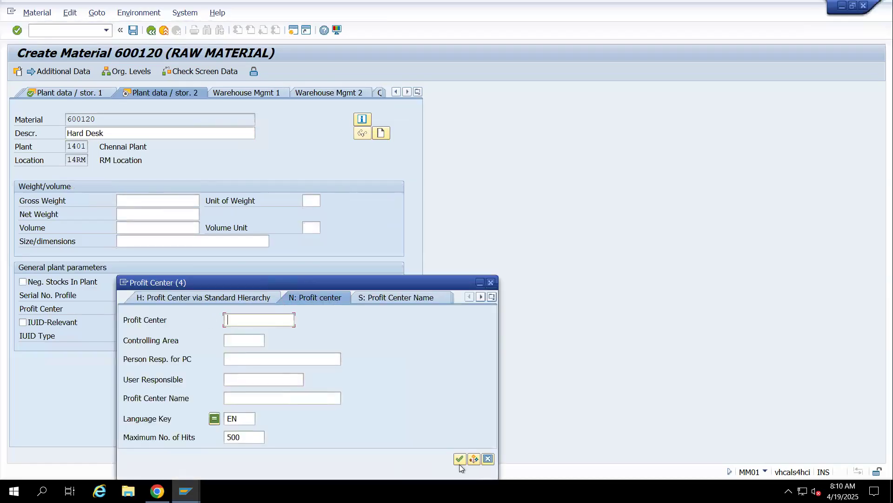
pyautogui.click(238, 342)
pyautogui.write('1000')
pyautogui.press('Return')
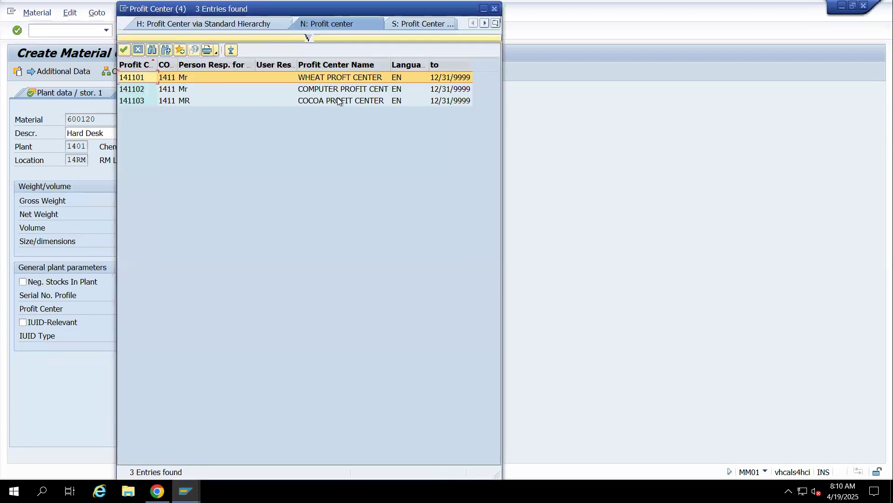
pyautogui.doubleClick(338, 89)
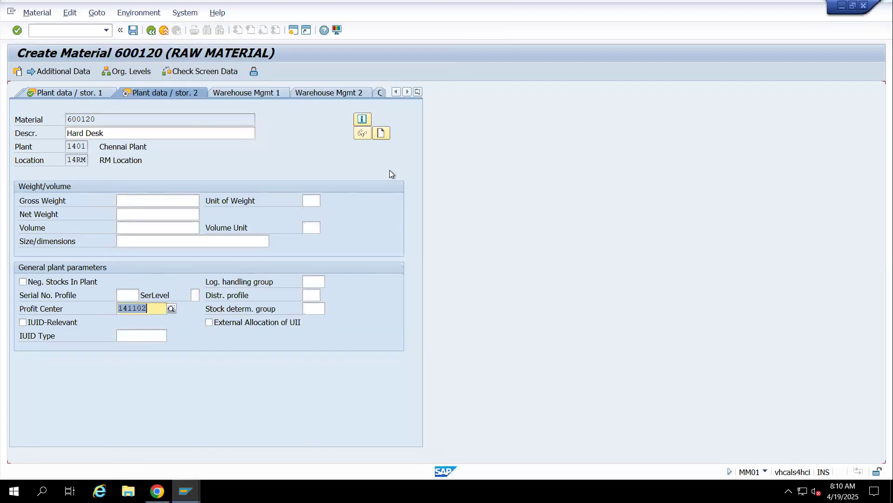
pyautogui.press('Return')
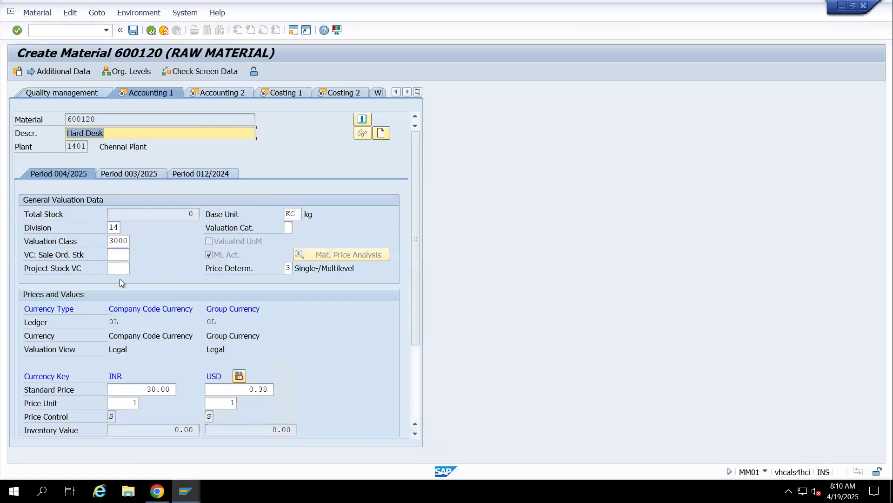
# Set the material's standard price to 3000 INR and clear the USD price for automatic currency conversion
pyautogui.click(176, 390)
pyautogui.press('BackSpace')
pyautogui.press('BackSpace')
pyautogui.press('BackSpace')
pyautogui.press('BackSpace')
pyautogui.press('BackSpace')
pyautogui.write('3000')
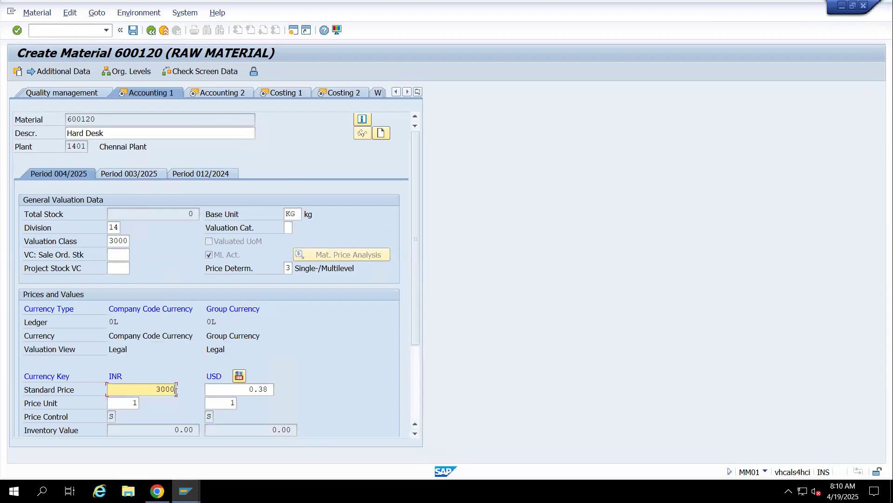
pyautogui.press('Tab')
pyautogui.press('BackSpace')
pyautogui.press('BackSpace')
pyautogui.press('BackSpace')
pyautogui.press('BackSpace')
pyautogui.press('Return')
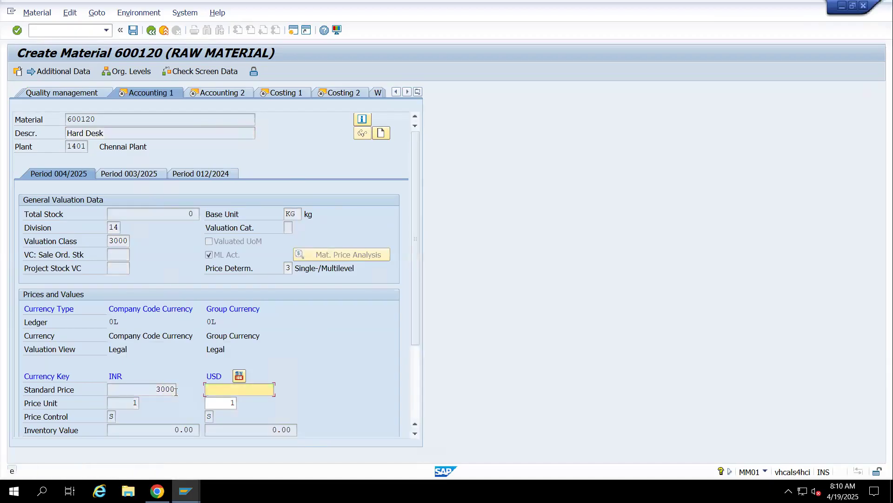
pyautogui.press('Return')
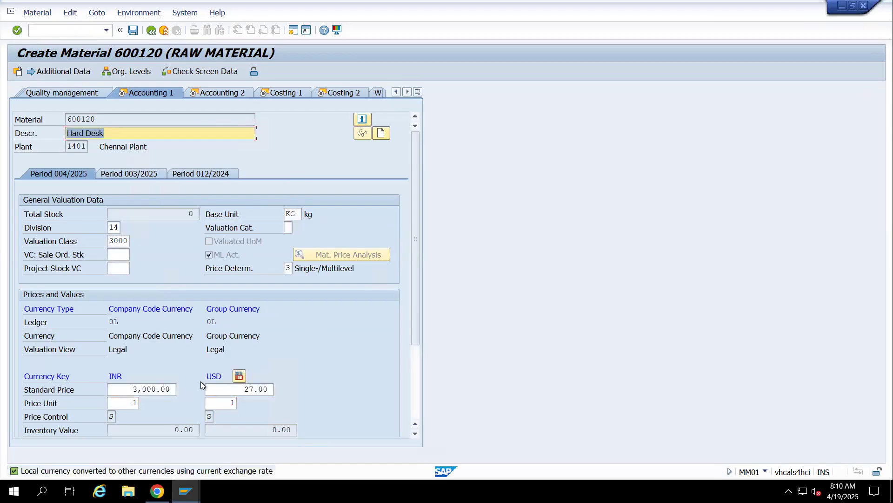
# Go through the material's Accounting 2, Costing 1 and Costing 2 views
pyautogui.click(207, 91)
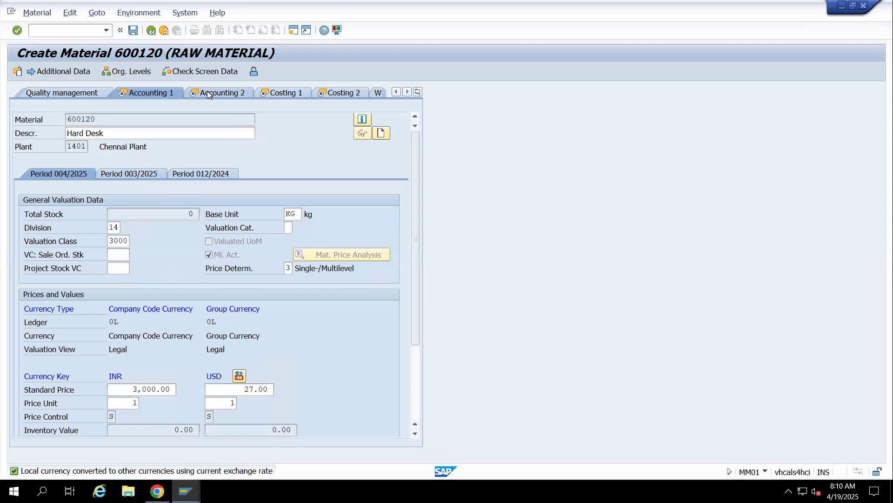
pyautogui.click(74, 88)
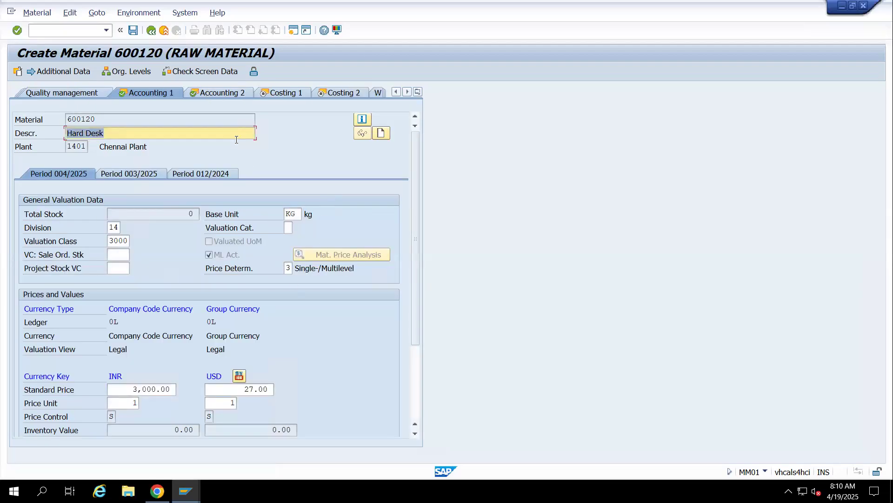
pyautogui.click(208, 93)
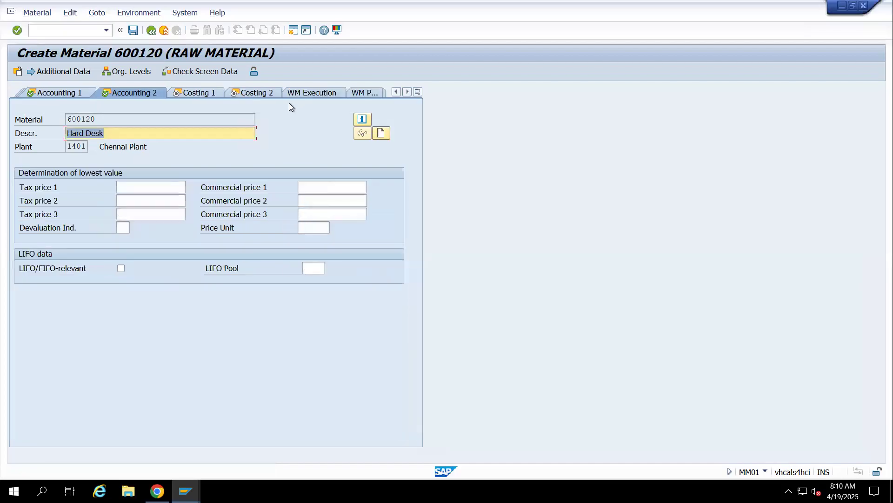
pyautogui.click(212, 93)
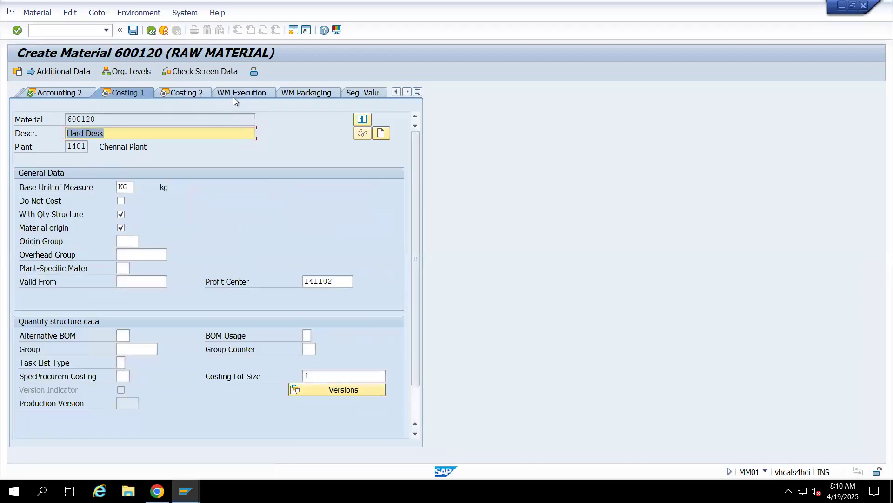
pyautogui.click(179, 93)
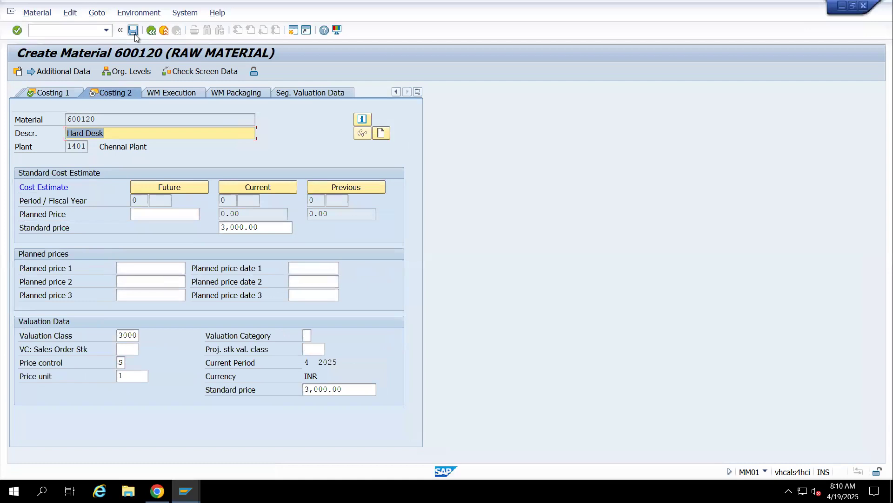
# Save the Hard Desk material and start a new raw material copied from material 600120
pyautogui.click(135, 34)
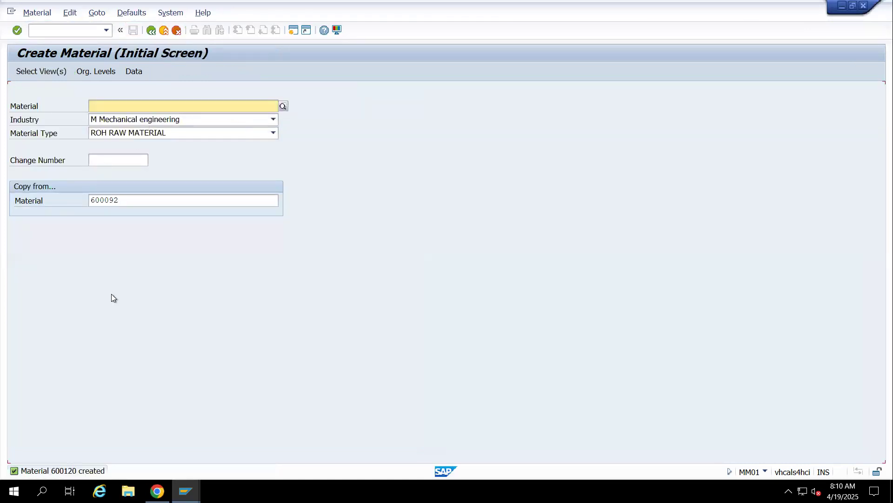
pyautogui.doubleClick(127, 199)
pyautogui.write('1401')
pyautogui.press('BackSpace')
pyautogui.press('BackSpace')
pyautogui.press('BackSpace')
pyautogui.write('120')
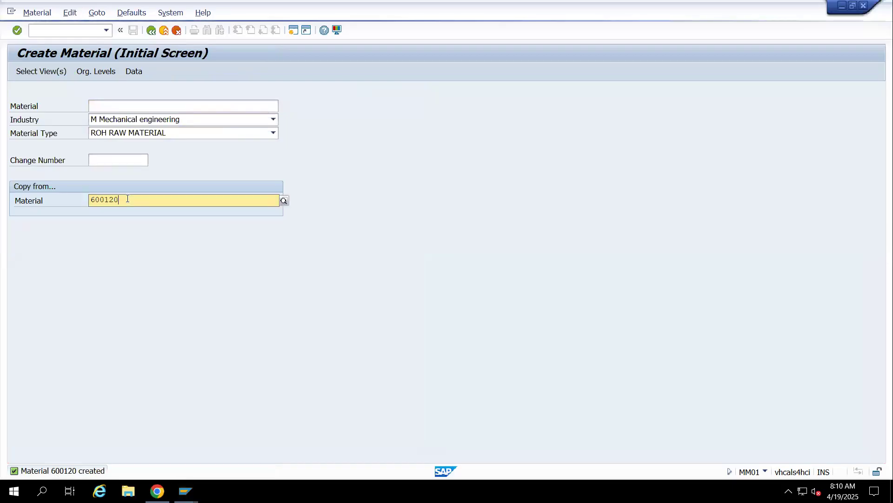
pyautogui.press('Return')
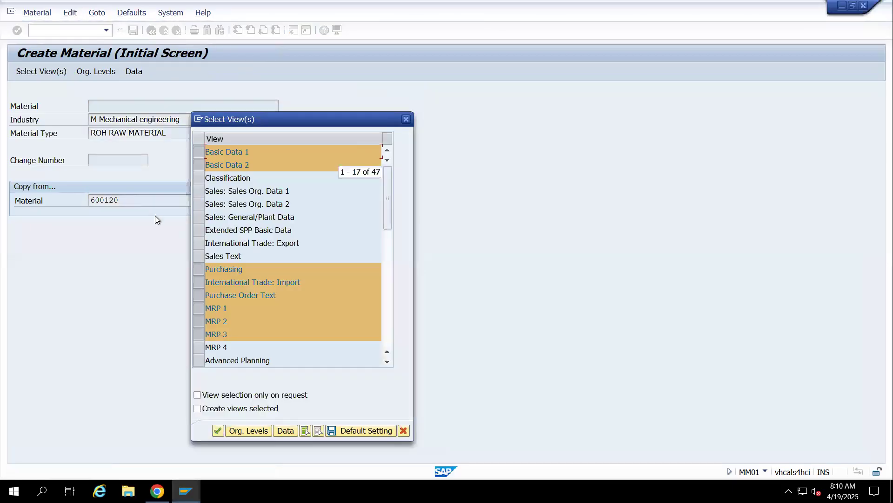
# Accept the preselected views and fill in the copy-from organizational levels for plant 1401 and storage location 14RM
pyautogui.click(218, 431)
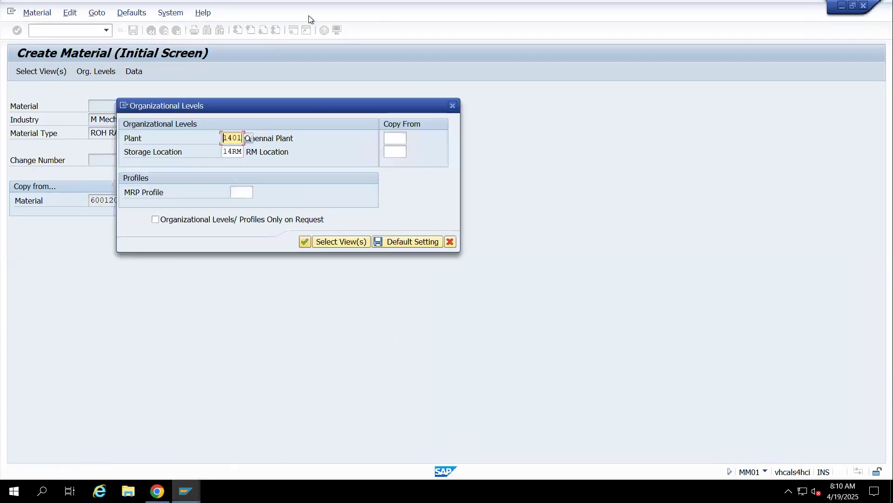
pyautogui.click(396, 139)
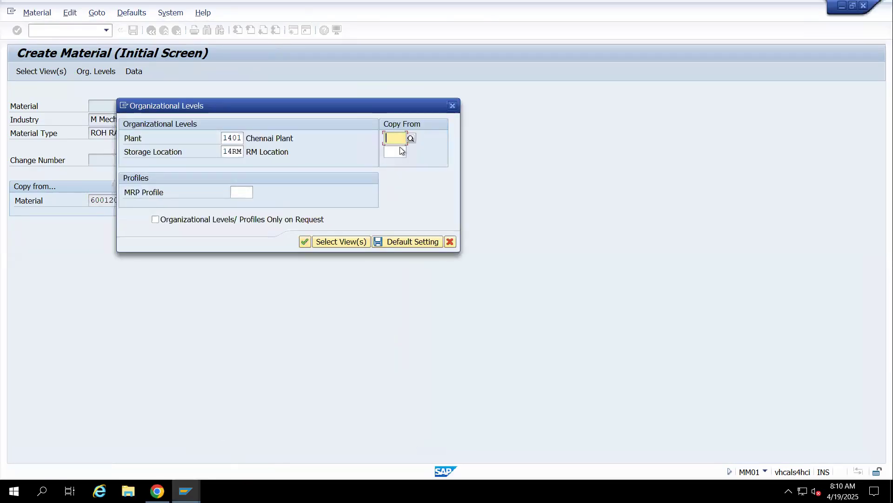
pyautogui.click(398, 149)
pyautogui.click(396, 151)
pyautogui.press('Return')
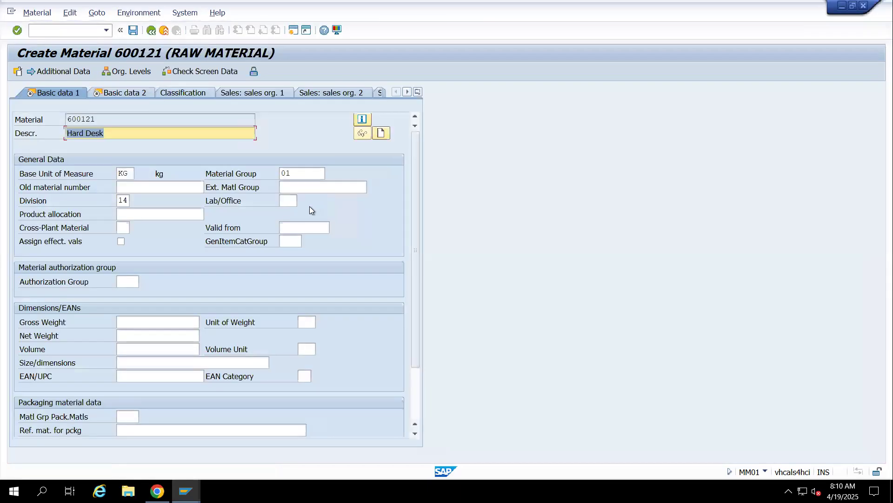
# Set the new material's description to Mother Board and continue to Basic data 2
pyautogui.write('Nothe')
pyautogui.press('BackSpace')
pyautogui.press('BackSpace')
pyautogui.press('BackSpace')
pyautogui.press('BackSpace')
pyautogui.press('BackSpace')
pyautogui.press('BackSpace')
pyautogui.write('Mother Board')
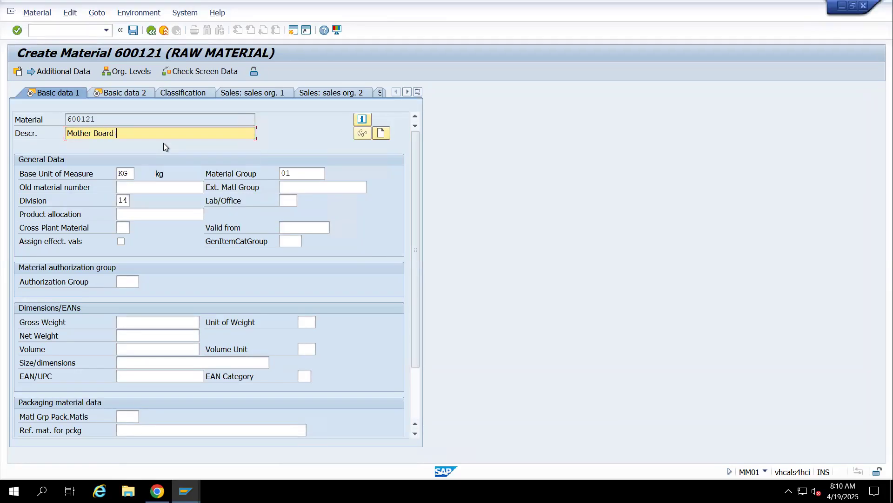
pyautogui.press('Return')
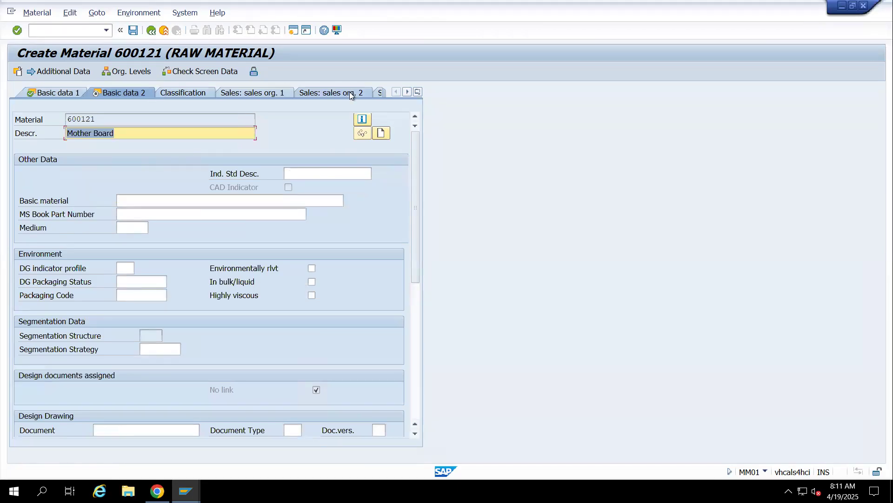
# Go through Mother Board's Purchasing, Intl Trade: Import, Purchase order text and MRP 1 to MRP 3 views
pyautogui.press('Return')
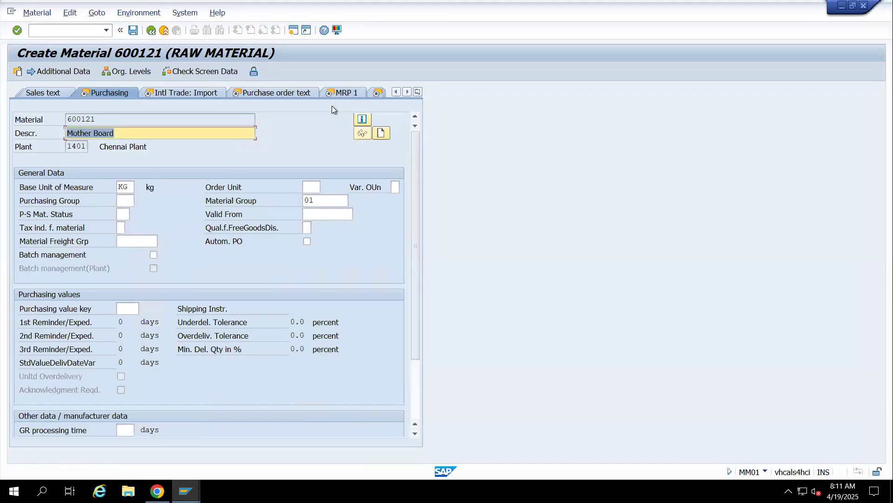
pyautogui.press('Return')
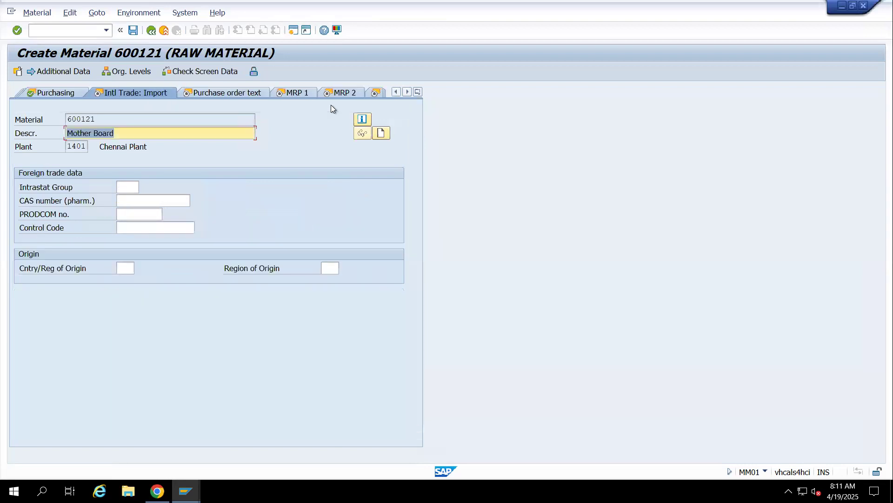
pyautogui.press('Return')
pyautogui.press('Return')
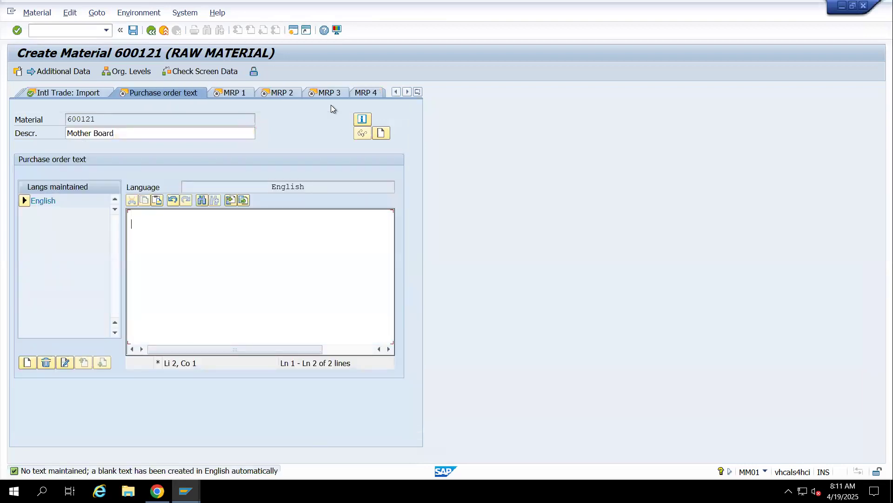
pyautogui.click(236, 93)
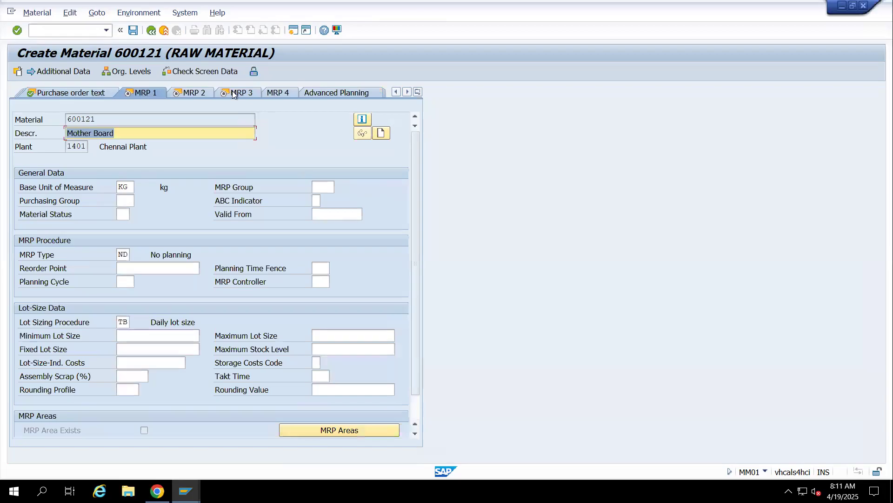
pyautogui.click(193, 93)
pyautogui.click(145, 92)
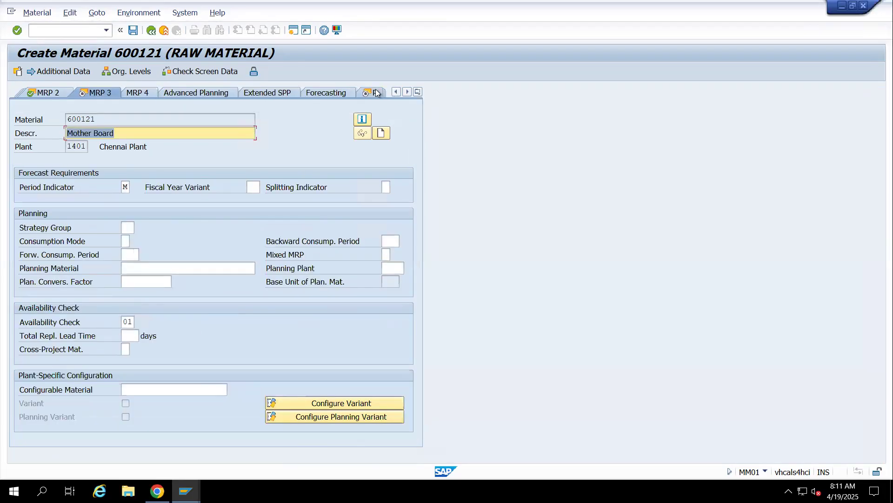
# Go through Mother Board's Plant data / stor. 1 and 2 views and continue to Accounting 1
pyautogui.click(376, 93)
pyautogui.click(188, 92)
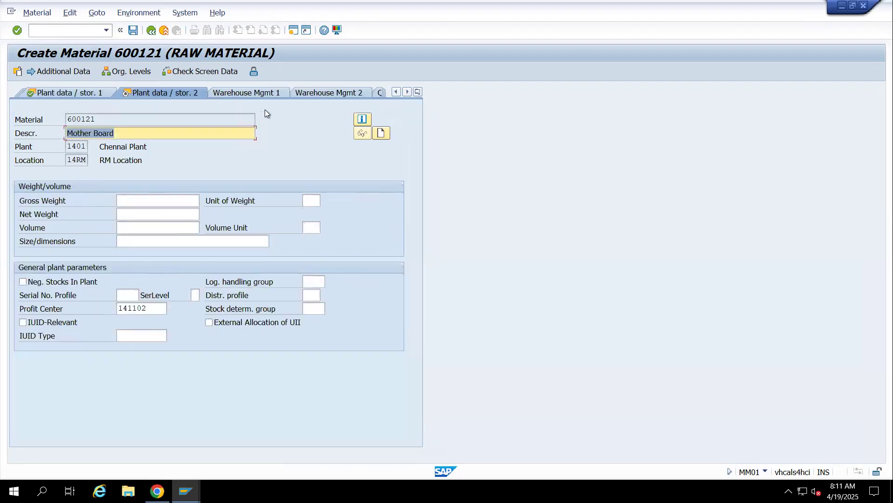
pyautogui.click(417, 91)
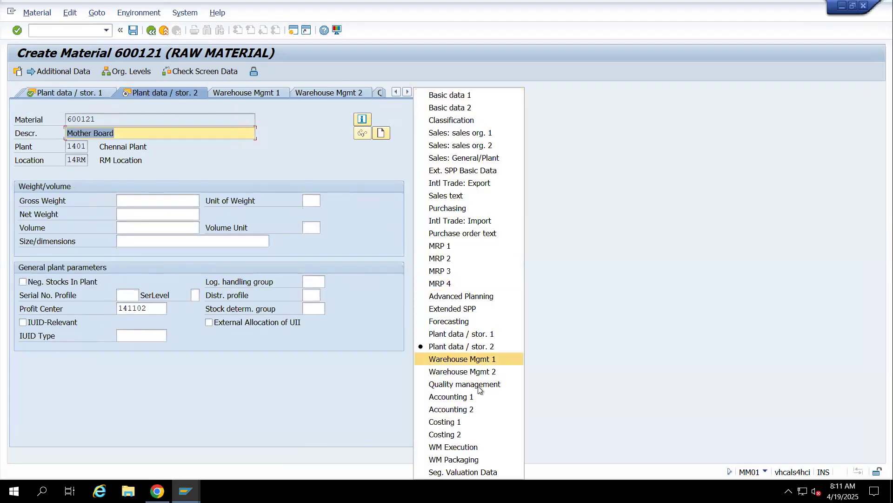
pyautogui.click(458, 398)
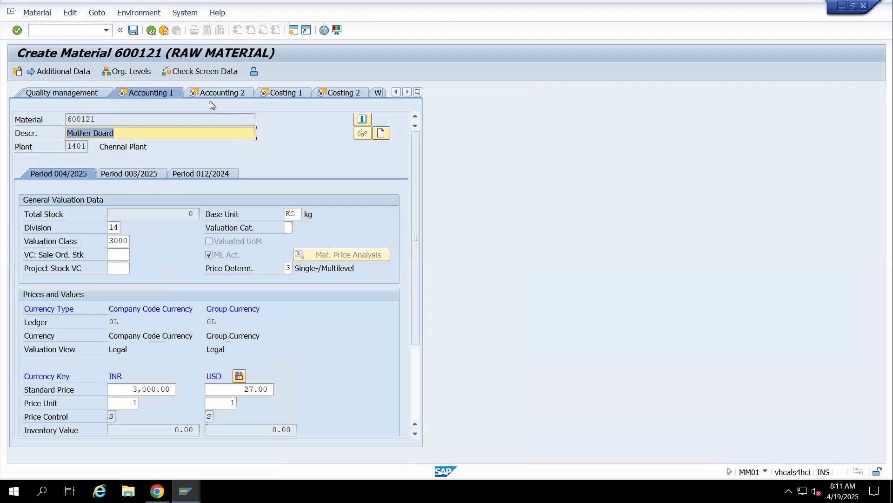
# Go through Accounting 2, Costing 1 and Costing 2, and finish creating the Mother Board material
pyautogui.click(213, 93)
pyautogui.click(213, 96)
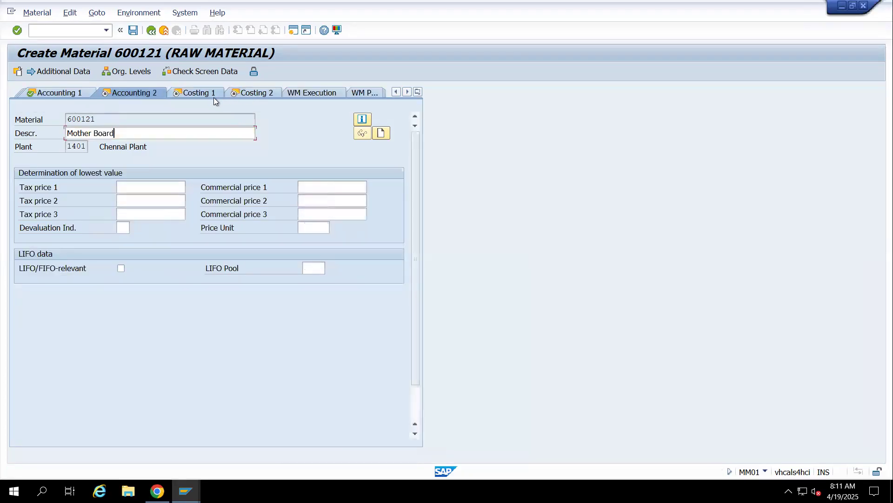
pyautogui.click(197, 94)
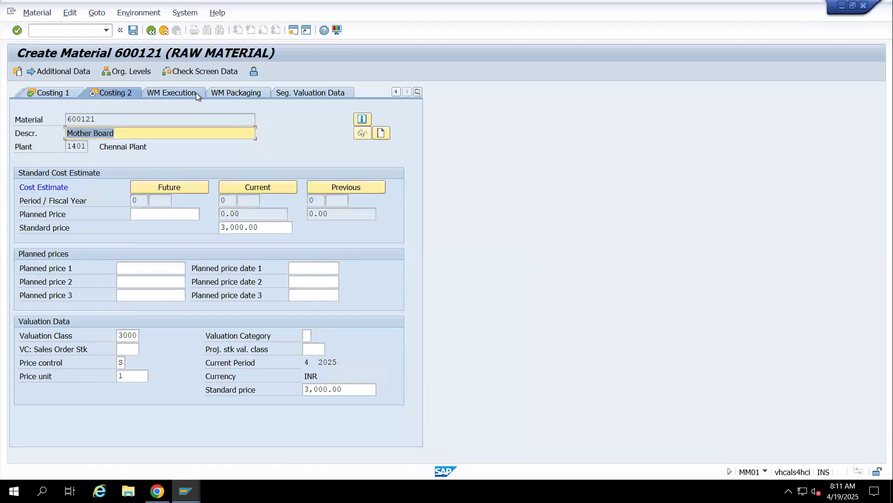
pyautogui.click(152, 31)
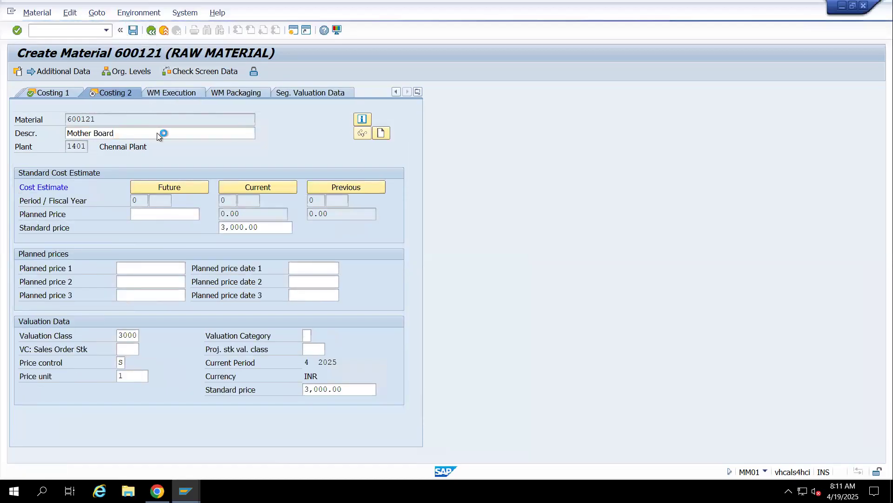
# Start another raw material from 600120 with the same views, copying organizational data from plant 1401 and storage location 14RM
pyautogui.press('Return')
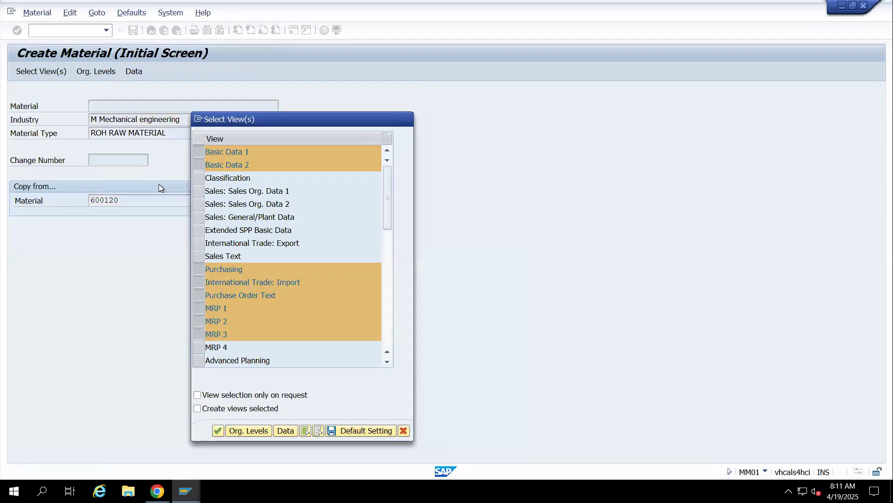
pyautogui.press('Return')
pyautogui.press('Tab')
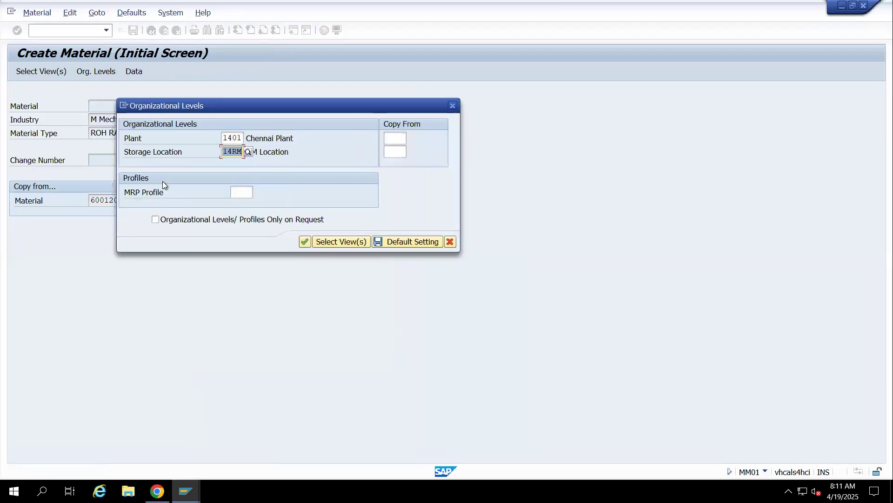
pyautogui.press('Tab')
pyautogui.click(403, 138)
pyautogui.click(394, 151)
pyautogui.press('Tab')
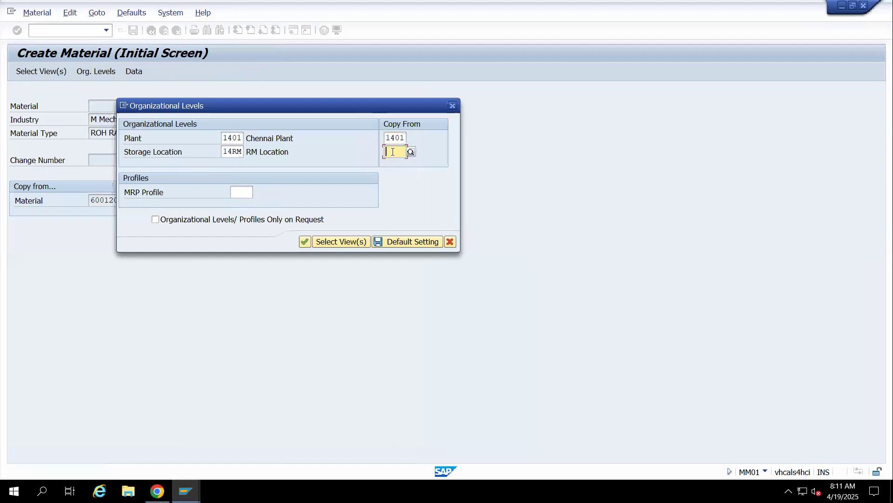
pyautogui.click(396, 163)
pyautogui.press('Return')
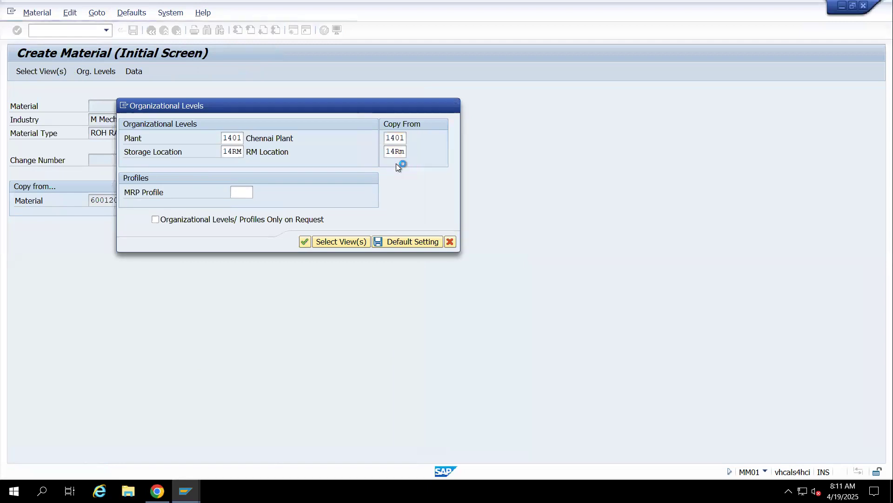
# Set the new material's base unit of measure to EA and its description to RAM
pyautogui.click(131, 174)
pyautogui.press('BackSpace')
pyautogui.press('BackSpace')
pyautogui.write('EA')
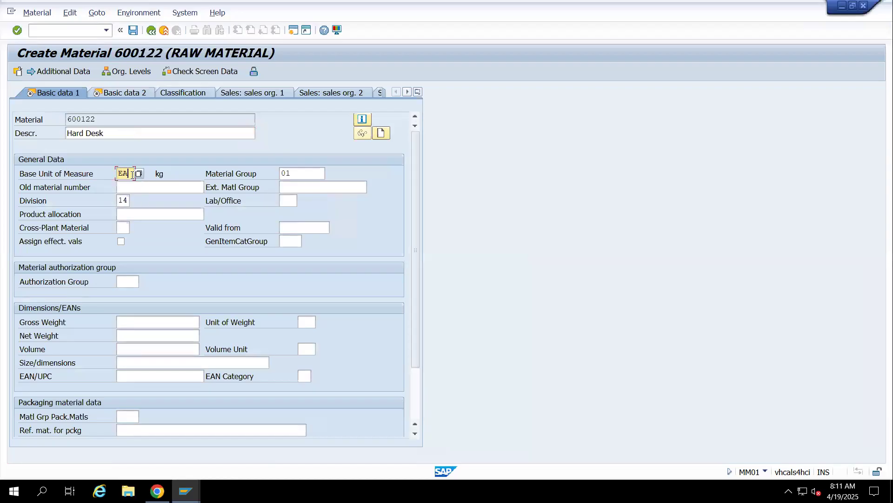
pyautogui.click(117, 135)
pyautogui.press('BackSpace')
pyautogui.press('BackSpace')
pyautogui.press('BackSpace')
pyautogui.press('BackSpace')
pyautogui.press('BackSpace')
pyautogui.press('BackSpace')
pyautogui.press('BackSpace')
pyautogui.press('BackSpace')
pyautogui.press('BackSpace')
pyautogui.write('RA')
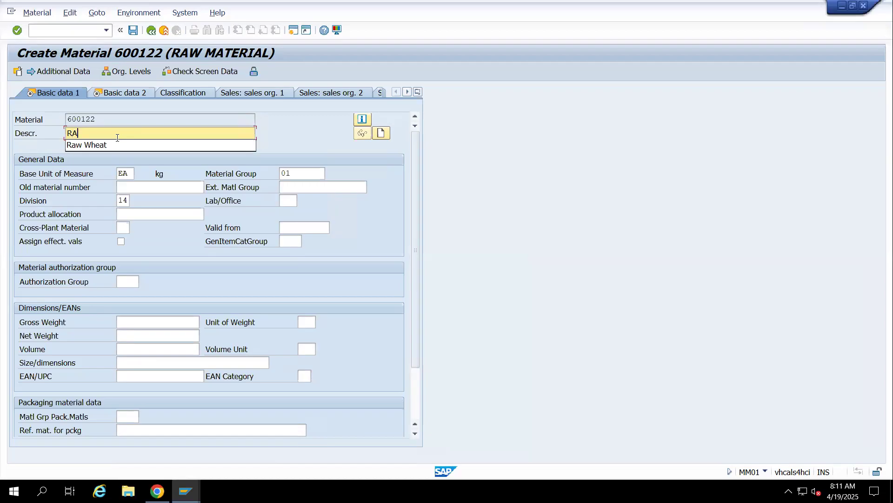
pyautogui.write('M')
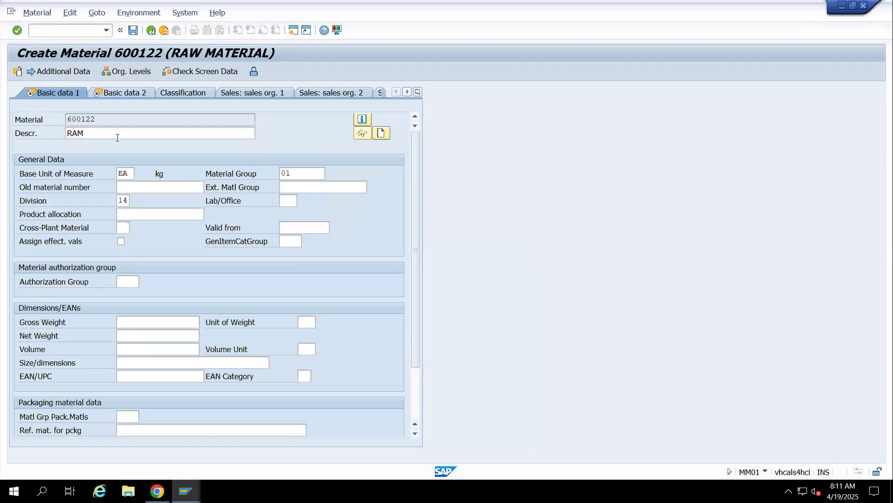
# Go through RAM's Basic data 2, Purchasing, Intl Trade: Import, Purchase order text and MRP 1 to MRP 3 views
pyautogui.press('Return')
pyautogui.press('Return')
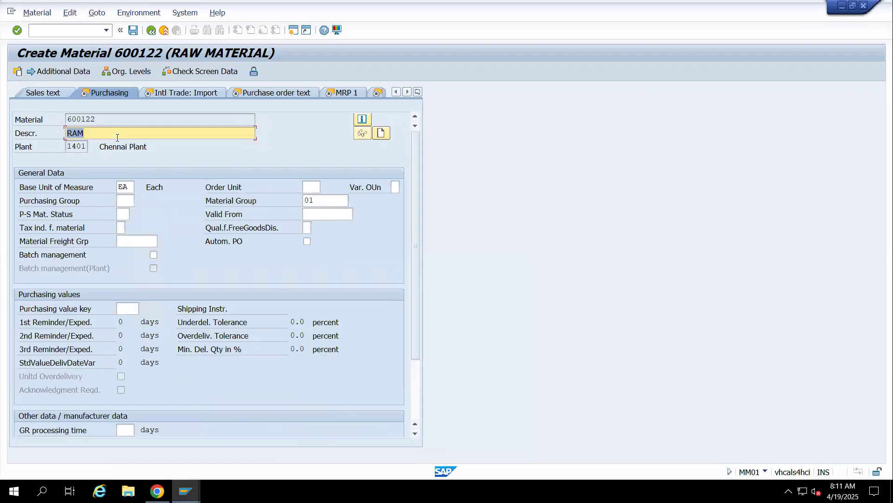
pyautogui.press('Return')
pyautogui.press('Return')
pyautogui.press('Return')
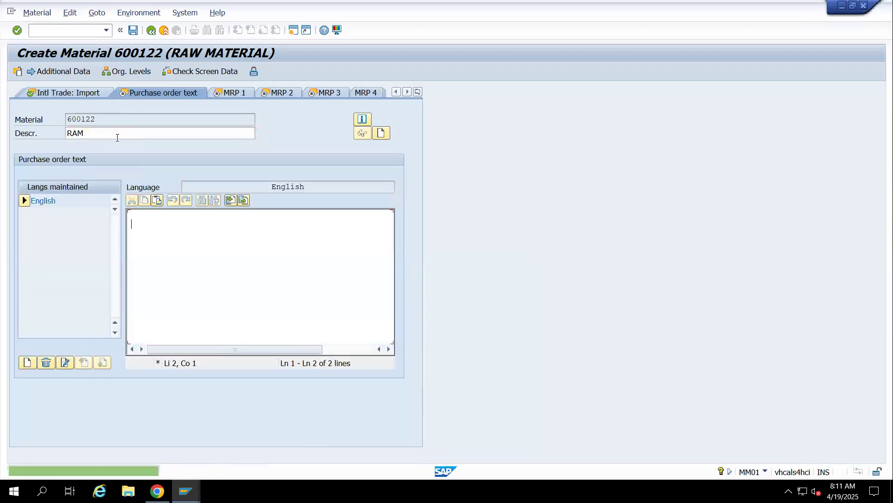
pyautogui.click(241, 94)
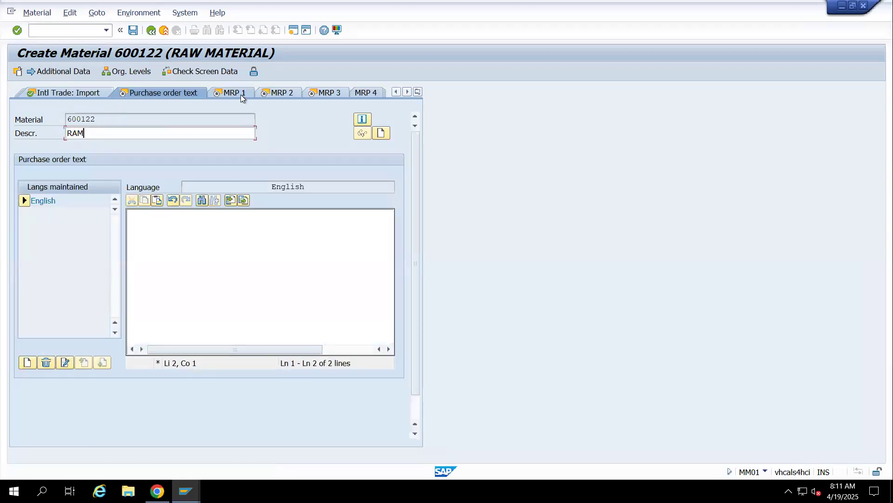
pyautogui.click(191, 93)
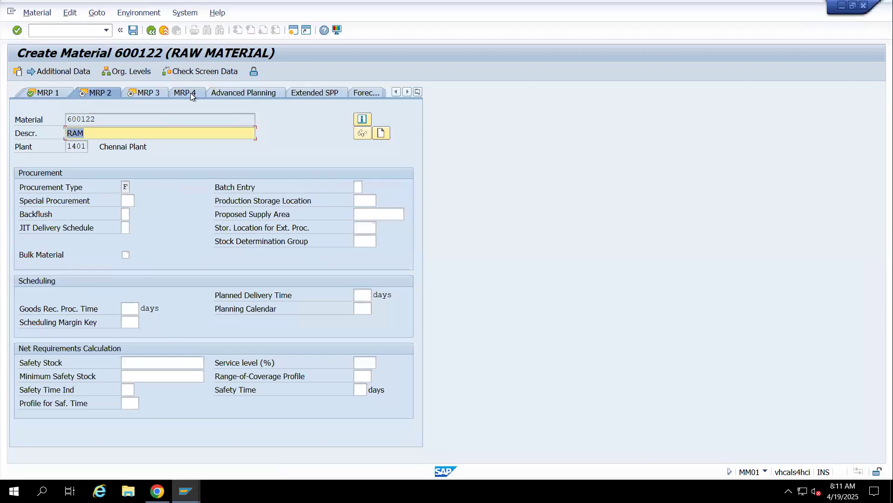
pyautogui.click(144, 93)
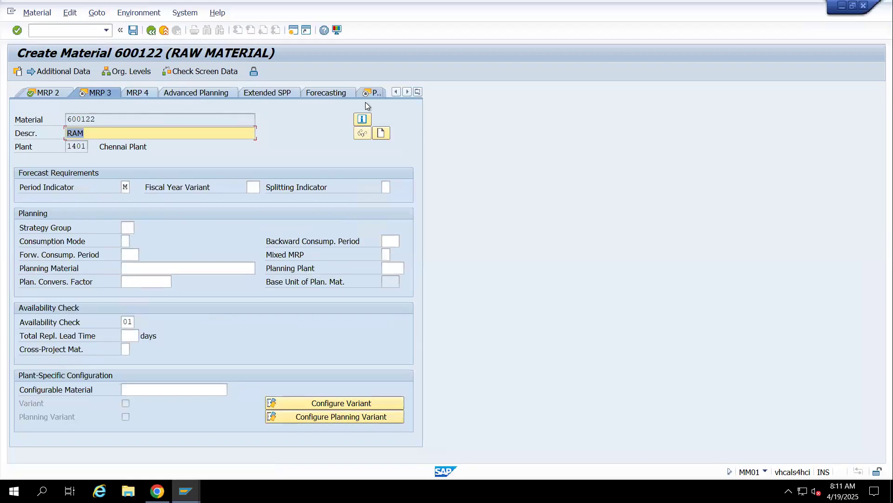
# Go through RAM's Plant data / stor. 1 and 2 views and continue to Accounting 1
pyautogui.click(372, 93)
pyautogui.click(208, 96)
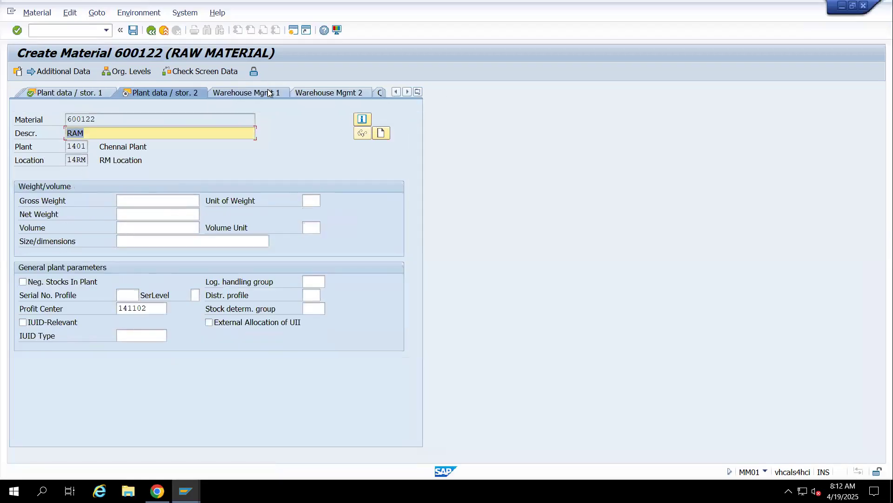
pyautogui.click(418, 91)
pyautogui.click(454, 396)
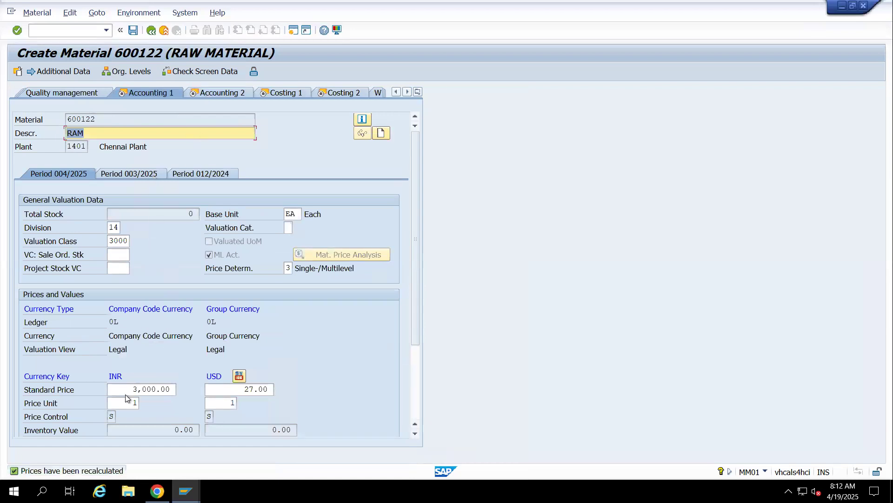
# Set RAM's standard price to 2500 INR and go through Accounting 2 and Costing 1 to Costing 2
pyautogui.click(116, 390)
pyautogui.press('Delete')
pyautogui.press('Delete')
pyautogui.press('Delete')
pyautogui.press('Delete')
pyautogui.press('Delete')
pyautogui.press('Delete')
pyautogui.press('Delete')
pyautogui.write('2500')
pyautogui.press('Return')
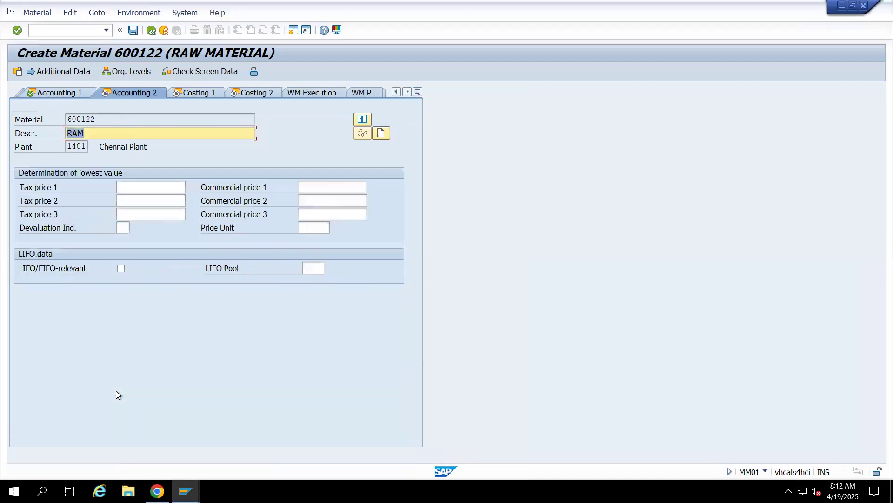
pyautogui.click(191, 92)
pyautogui.click(191, 93)
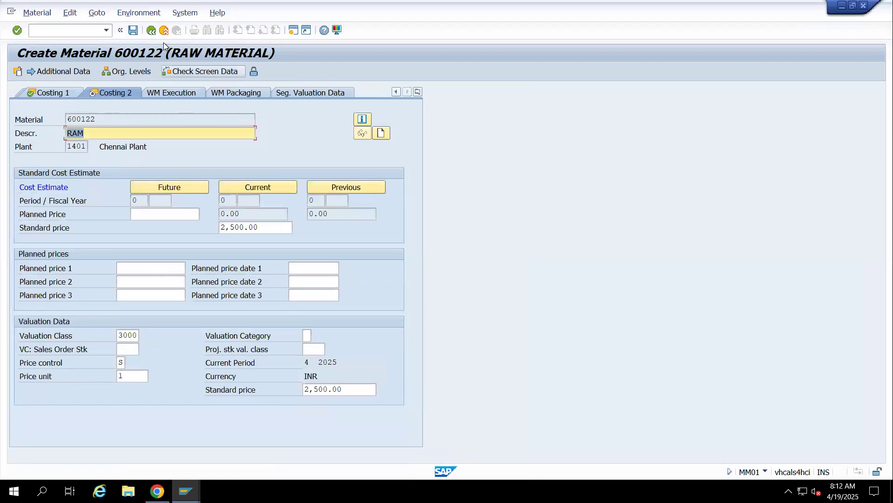
# Save RAM and start another raw material with material 600122 as the copy reference
pyautogui.click(134, 30)
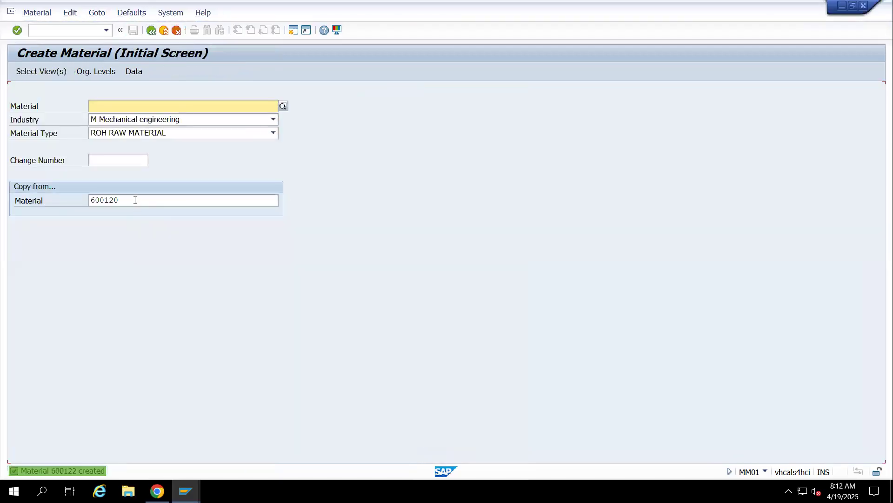
pyautogui.click(135, 200)
pyautogui.press('BackSpace')
pyautogui.write('2')
pyautogui.press('Return')
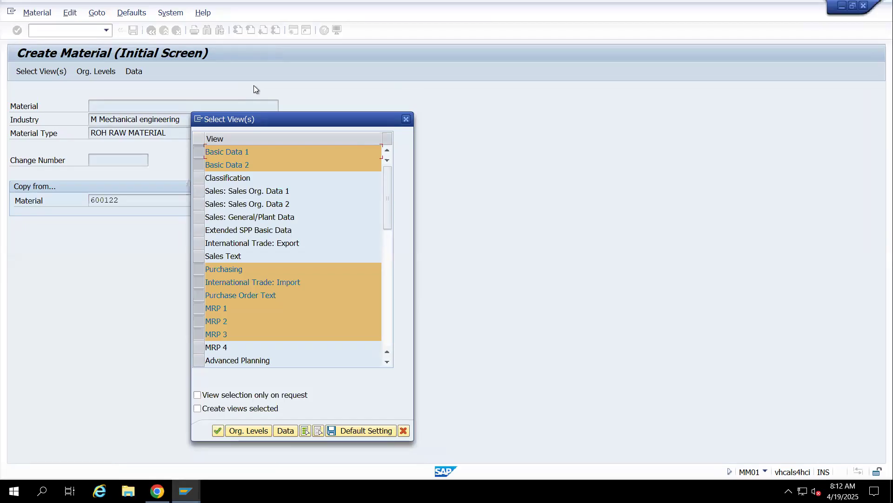
# Accept the proposed views and confirm plant 1401 and storage location 14RM for the new material
pyautogui.press('Return')
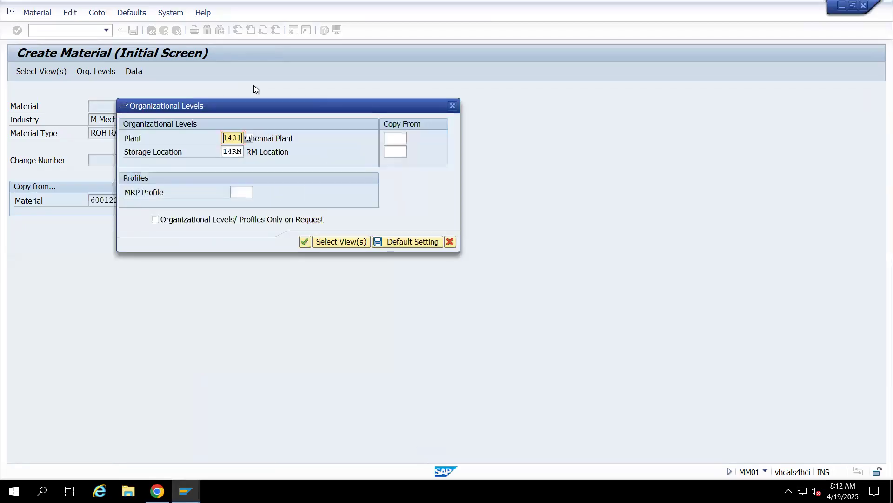
pyautogui.click(399, 137)
pyautogui.click(395, 150)
pyautogui.click(395, 151)
pyautogui.press('Return')
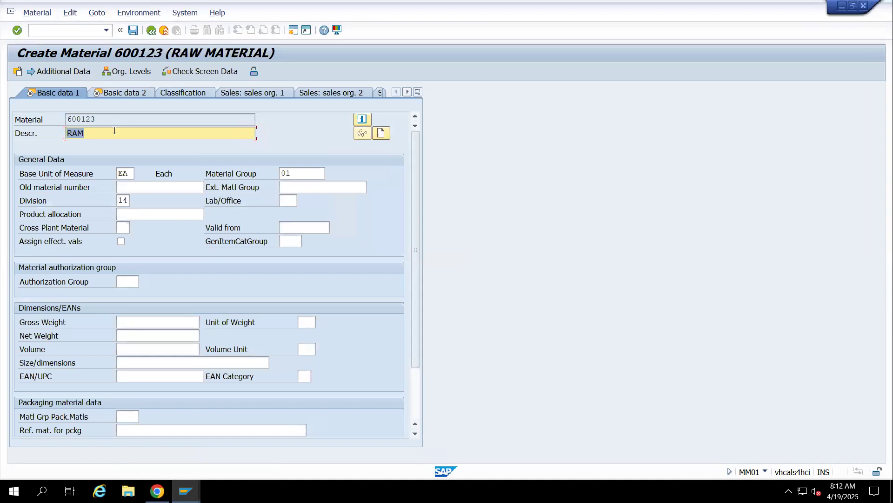
# Set the new material's description to Other Computer part
pyautogui.press('BackSpace')
pyautogui.write('Other Computer part')
pyautogui.press('Return')
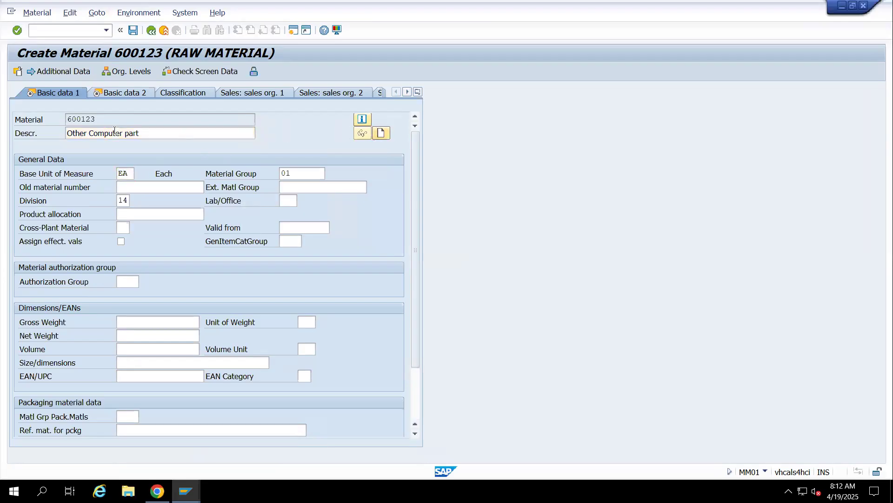
# Go through Other Computer part's Basic data 2, Purchasing, Intl Trade: Import, Purchase order text, MRP 1 to MRP 3 and Plant data / stor. views
pyautogui.press('Return')
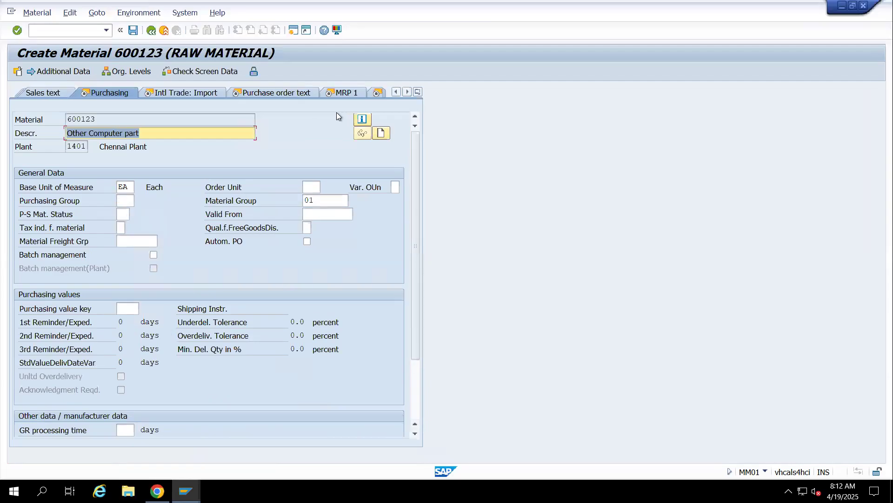
pyautogui.press('Return')
pyautogui.click(238, 93)
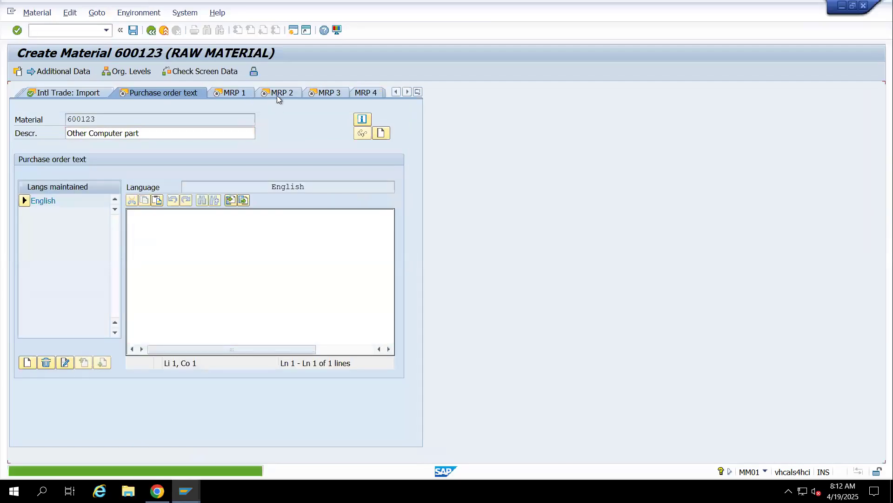
pyautogui.click(199, 97)
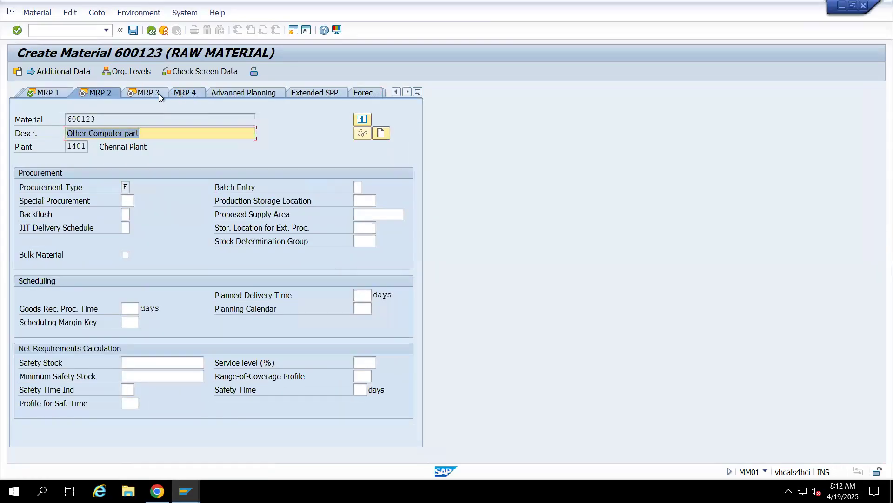
pyautogui.click(194, 93)
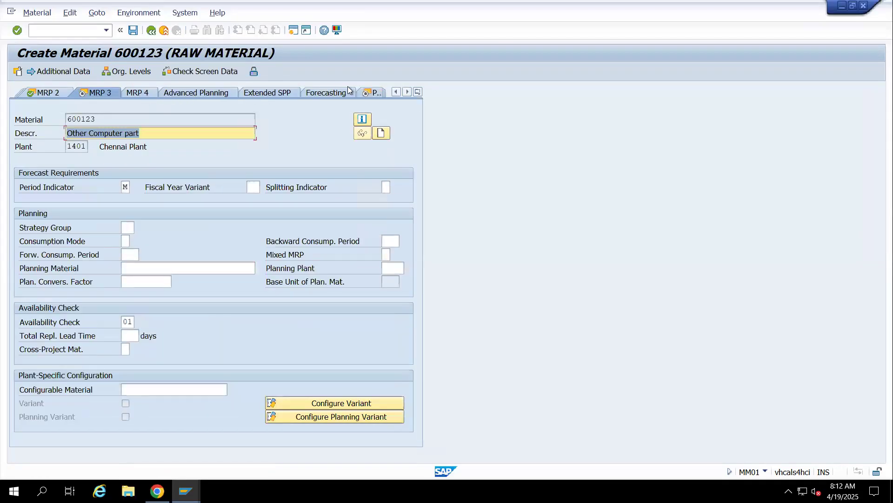
pyautogui.click(375, 93)
pyautogui.click(213, 94)
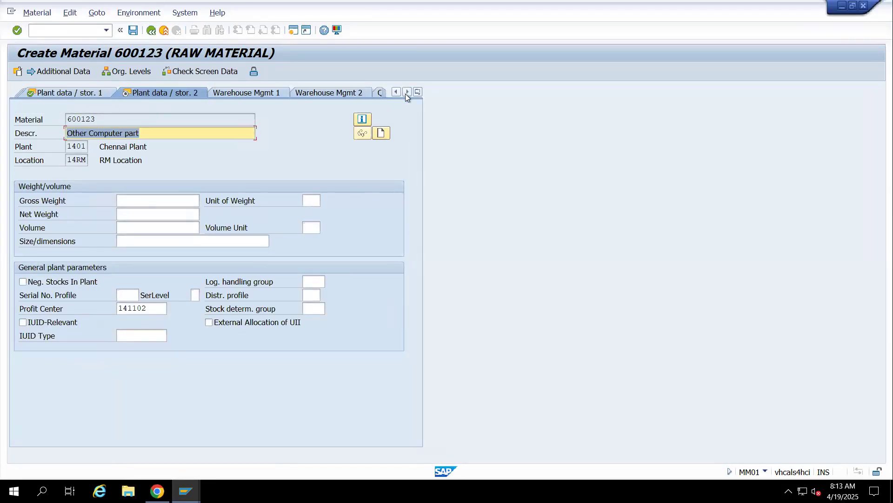
# Set the standard price of Other Computer part to 2000 INR in its Accounting 1 view
pyautogui.click(417, 93)
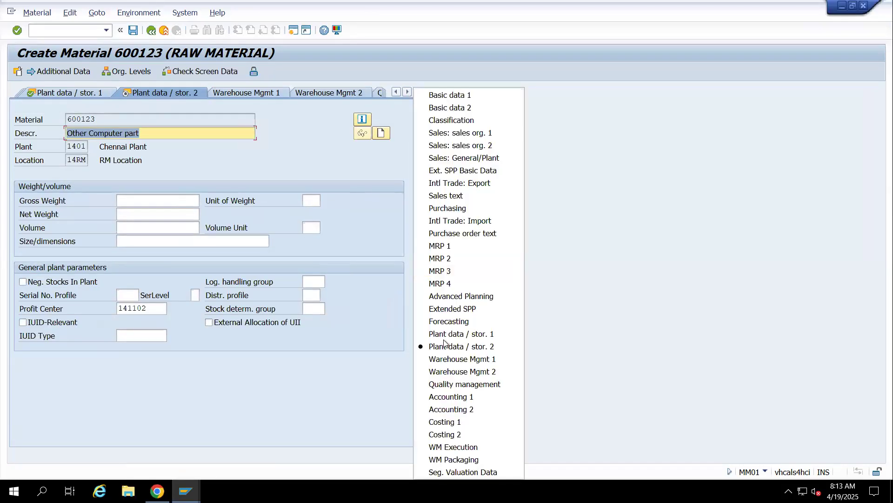
pyautogui.click(447, 397)
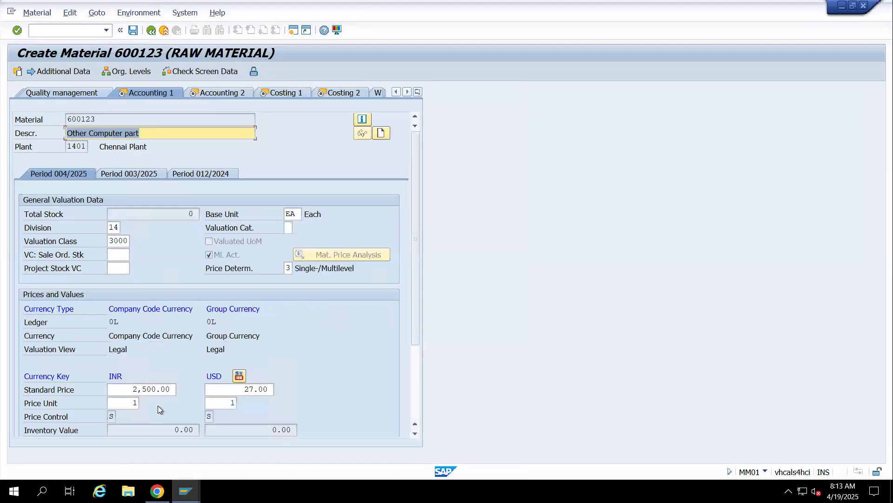
pyautogui.click(172, 389)
pyautogui.press('BackSpace')
pyautogui.press('BackSpace')
pyautogui.press('BackSpace')
pyautogui.press('BackSpace')
pyautogui.press('BackSpace')
pyautogui.press('BackSpace')
pyautogui.press('BackSpace')
pyautogui.write('2000')
pyautogui.press('Return')
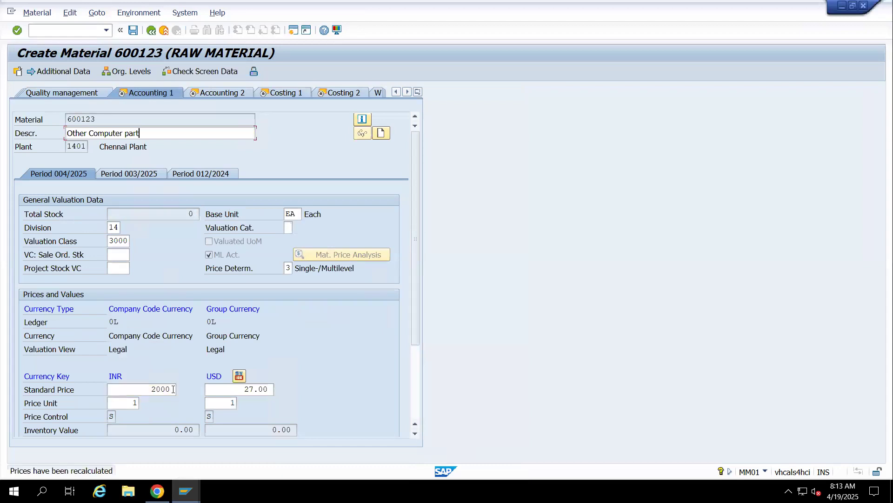
# Go through Accounting 2, Costing 1 and Costing 2 of Other Computer part and save the material
pyautogui.press('Return')
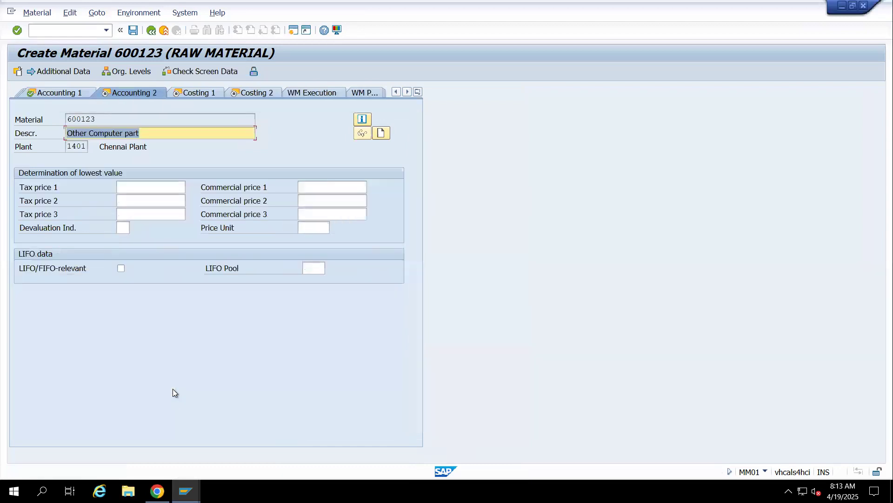
pyautogui.click(191, 93)
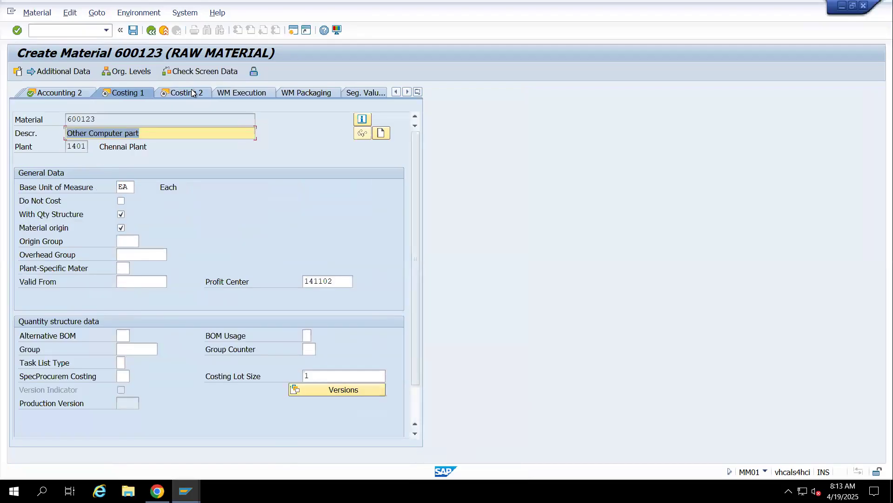
pyautogui.click(192, 93)
pyautogui.click(135, 30)
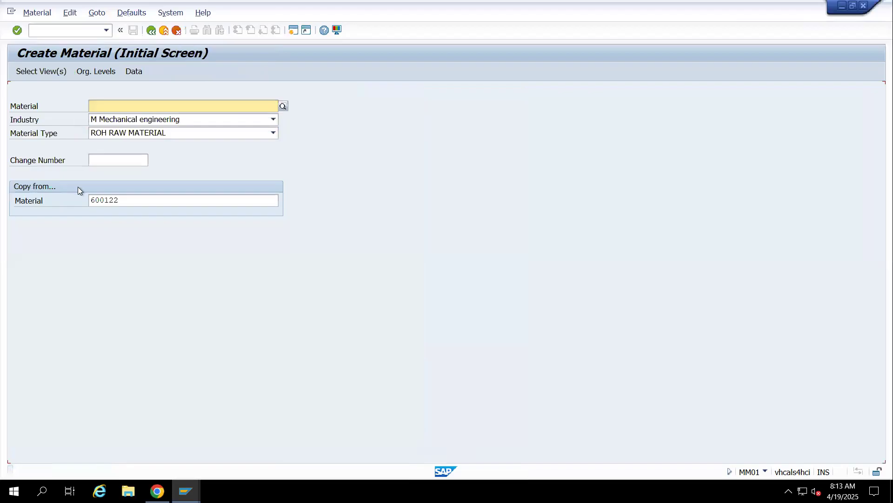
# Switch from creating materials to changing a material immediately
pyautogui.click(32, 14)
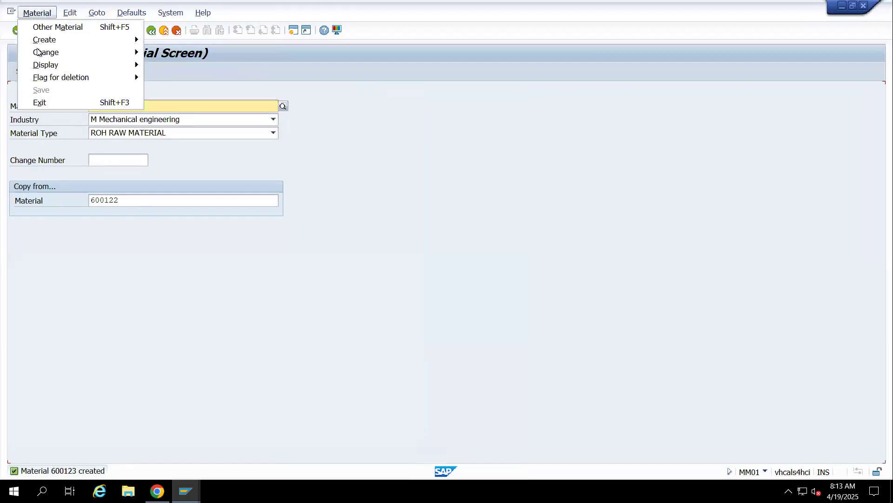
pyautogui.moveTo(70, 58)
pyautogui.click(185, 53)
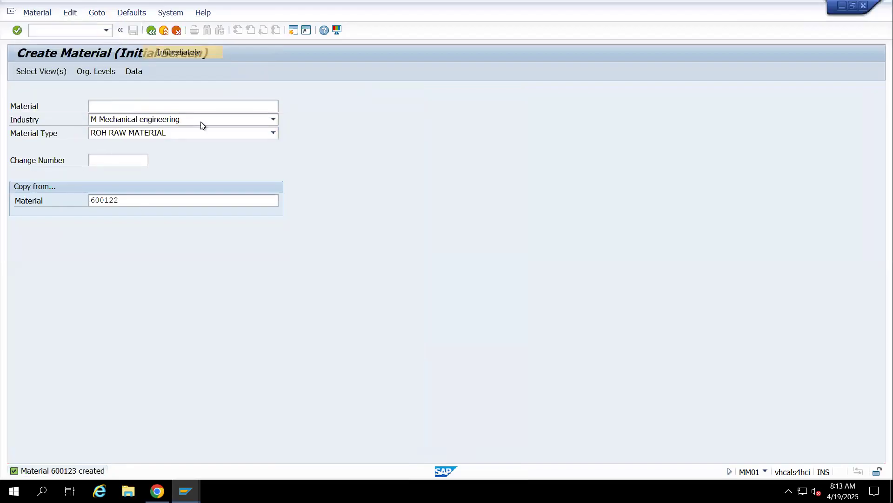
# Open material 600120 for changing at plant 1401 and storage location 14RM
pyautogui.press('BackSpace')
pyautogui.press('BackSpace')
pyautogui.press('BackSpace')
pyautogui.press('BackSpace')
pyautogui.press('BackSpace')
pyautogui.press('BackSpace')
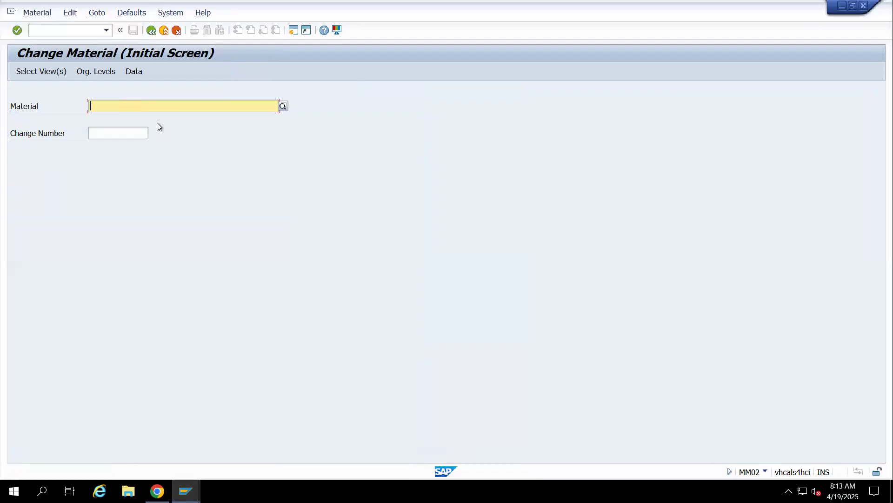
pyautogui.click(124, 116)
pyautogui.press('BackSpace')
pyautogui.press('BackSpace')
pyautogui.write('120')
pyautogui.press('Return')
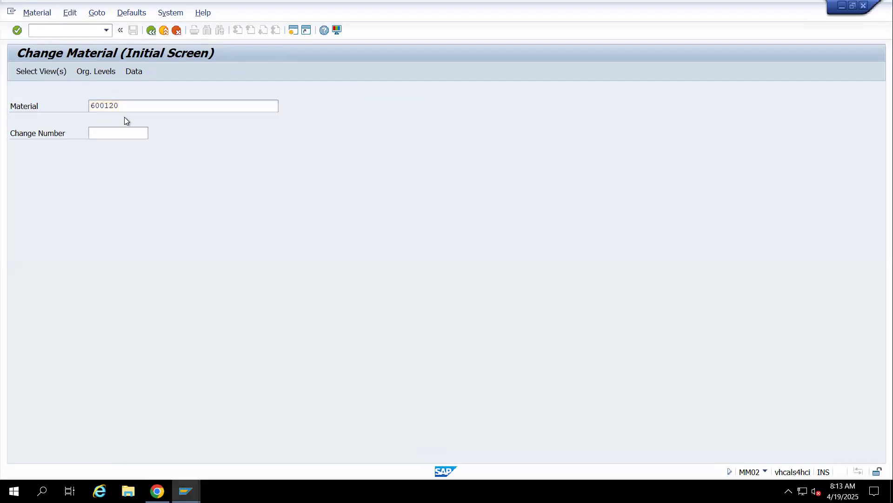
pyautogui.press('Return')
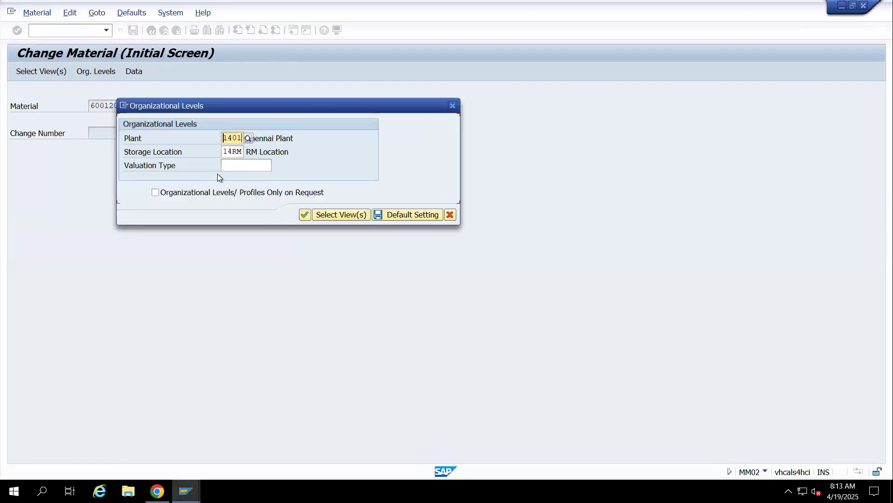
pyautogui.press('Return')
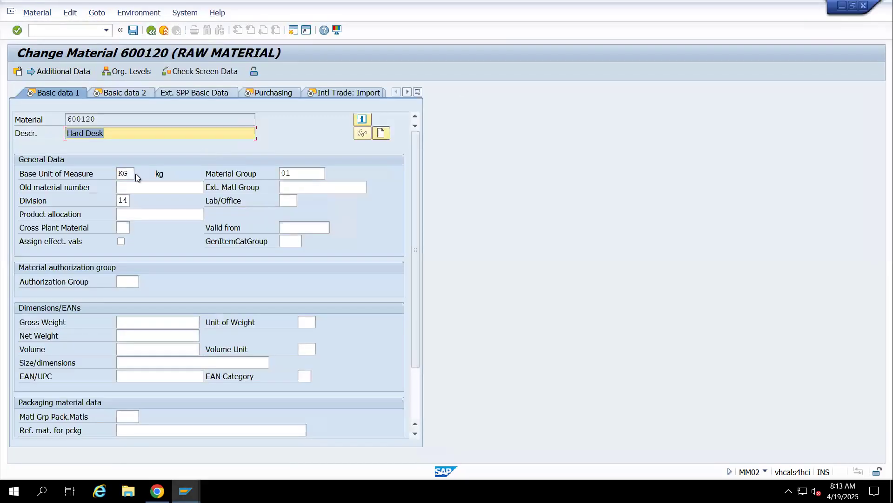
# Set Hard Desk's base unit of measure to EA and save the material
pyautogui.click(130, 173)
pyautogui.press('BackSpace')
pyautogui.press('BackSpace')
pyautogui.write('EA')
pyautogui.press('Return')
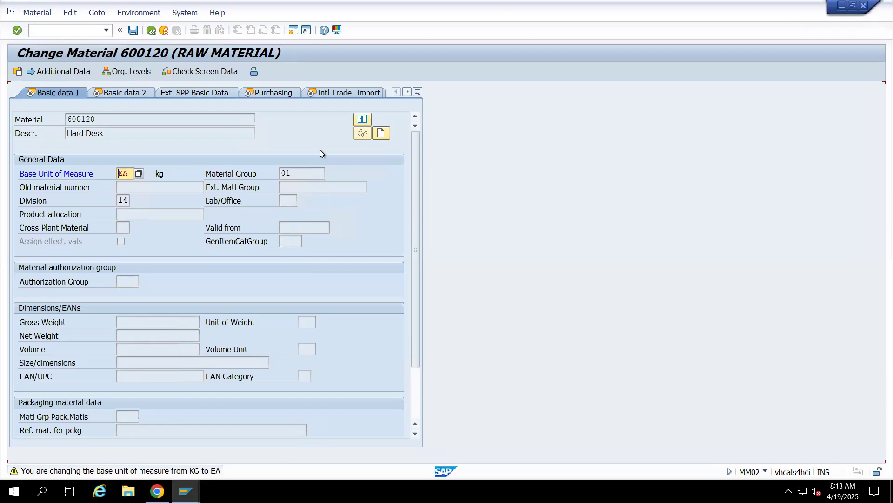
pyautogui.click(133, 30)
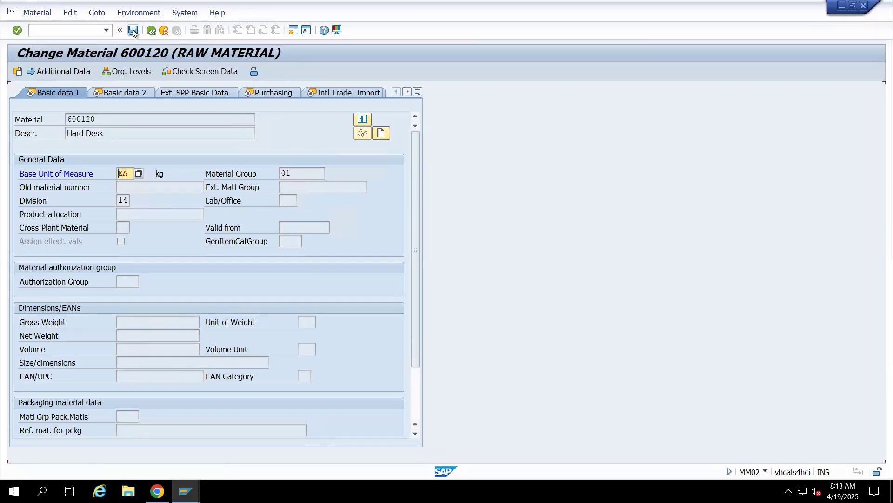
pyautogui.press('Return')
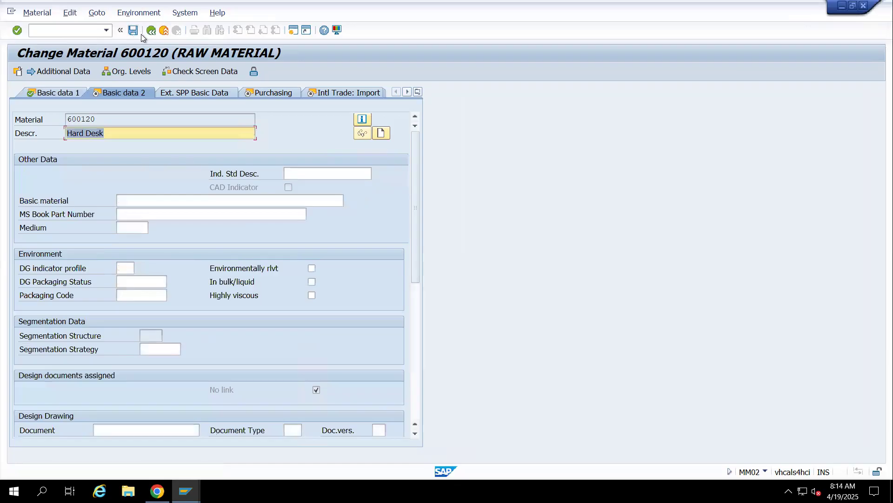
pyautogui.click(133, 30)
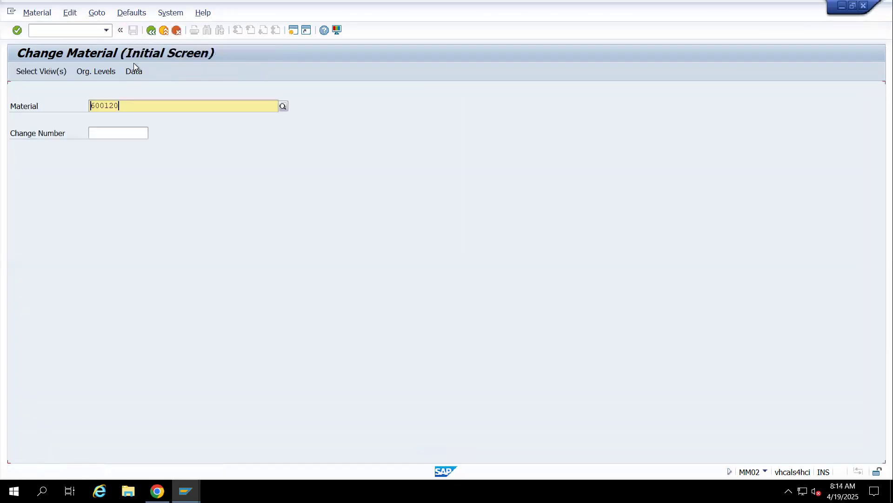
# Open material 600121 for changing at plant 1401 and storage location 14RM
pyautogui.click(134, 106)
pyautogui.press('BackSpace')
pyautogui.write('1')
pyautogui.press('Return')
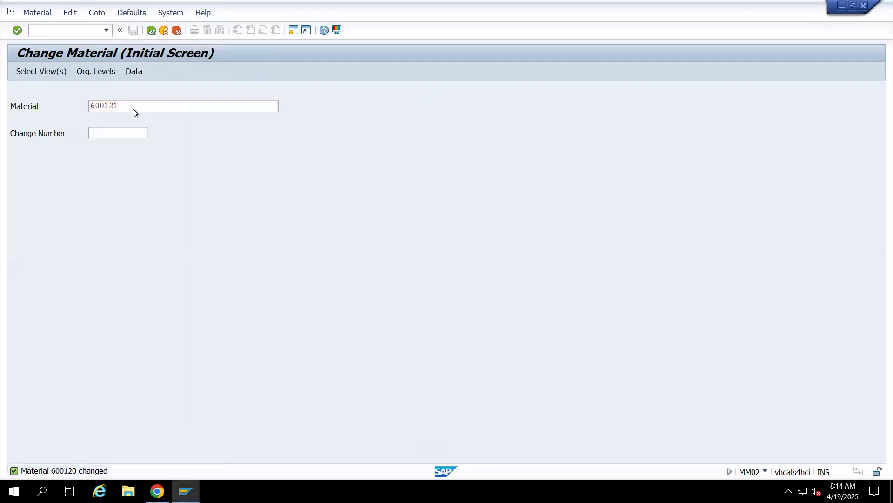
pyautogui.press('Return')
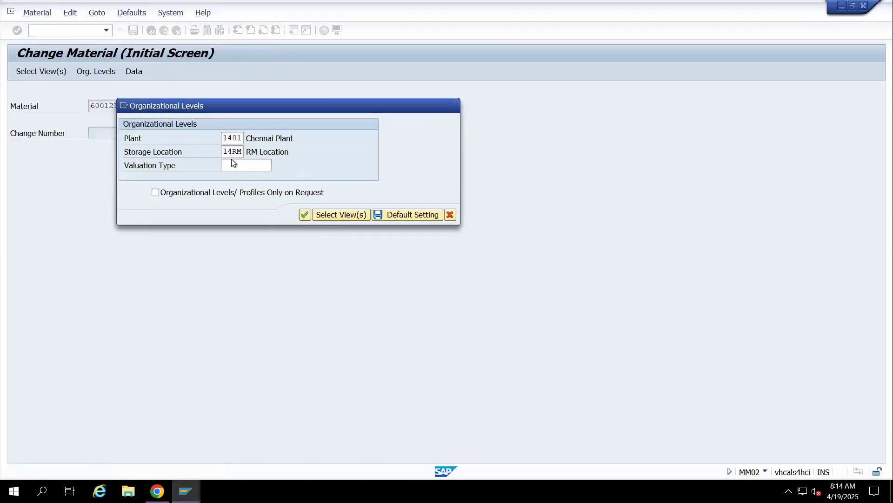
pyautogui.press('Return')
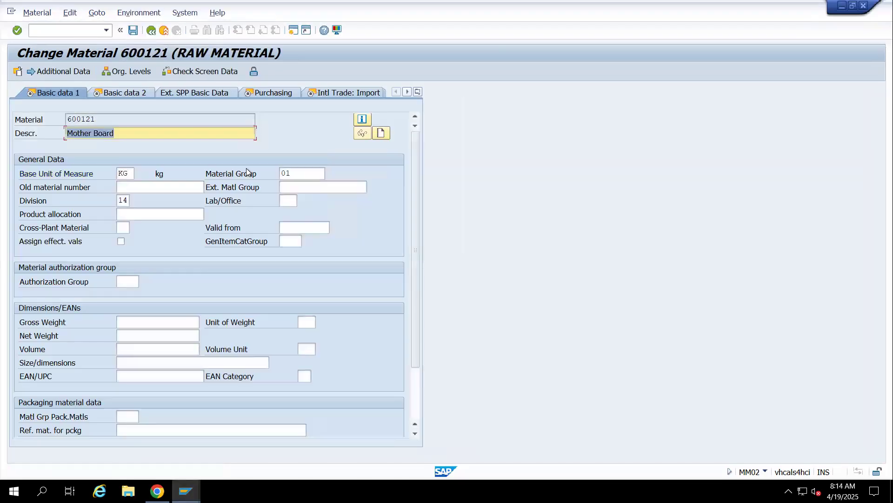
# Set Mother Board's base unit of measure to EA and save the material
pyautogui.click(129, 173)
pyautogui.press('BackSpace')
pyautogui.press('BackSpace')
pyautogui.write('EA')
pyautogui.press('Return')
pyautogui.press('Return')
pyautogui.press('Return')
pyautogui.press('Return')
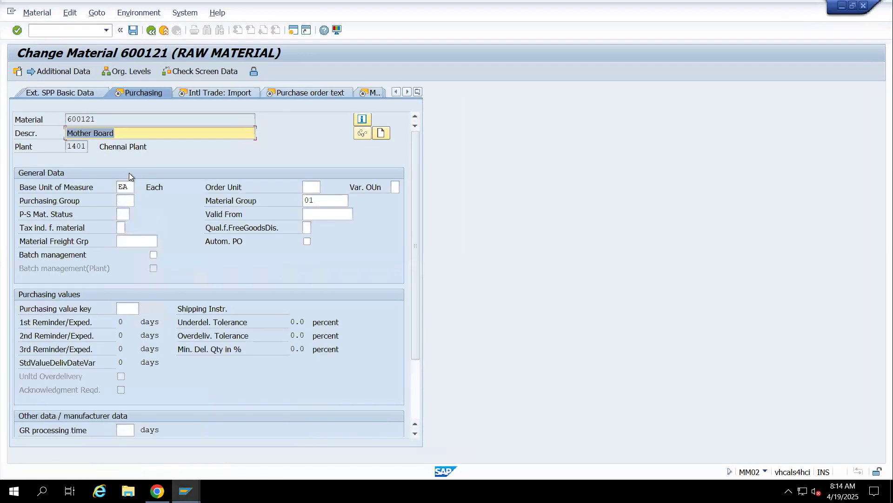
pyautogui.press('Return')
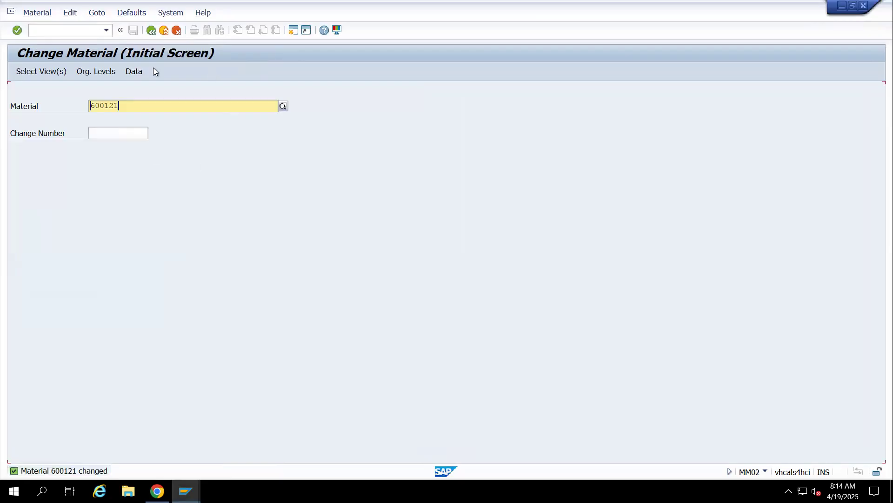
# Leave material changing and start transaction MM01 to create another material
pyautogui.click(165, 32)
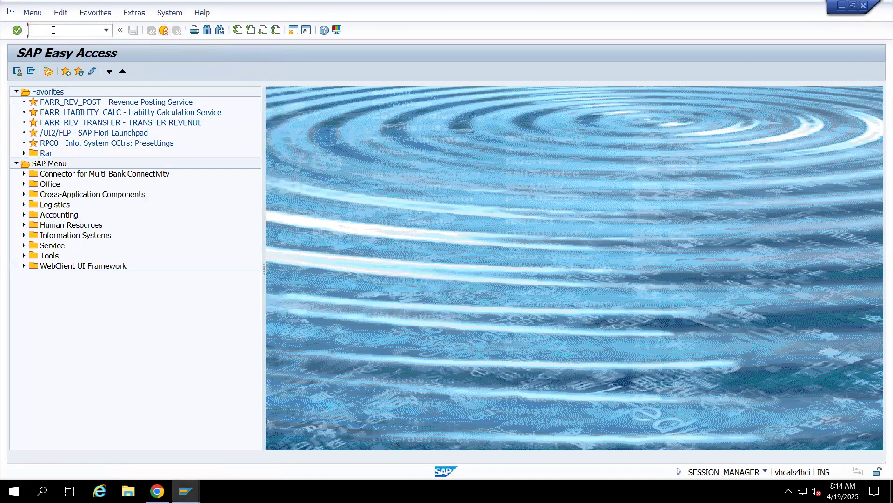
pyautogui.write('MM01')
pyautogui.press('Return')
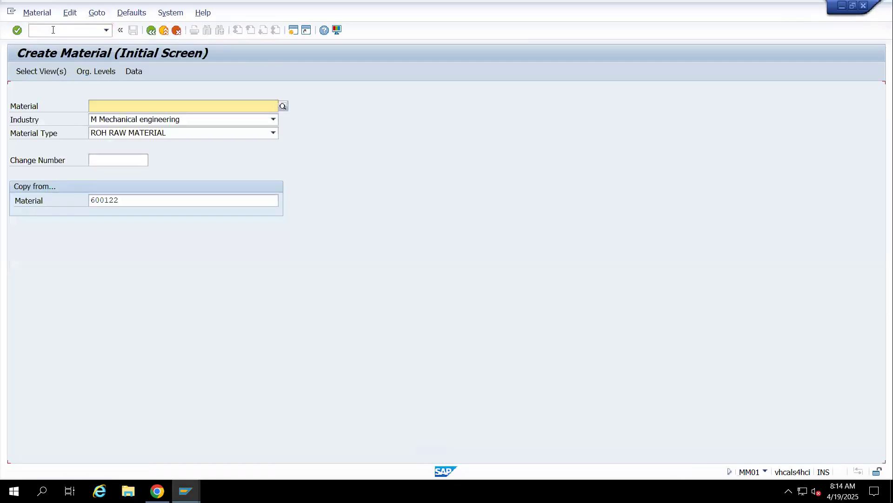
# Set the new material's type to FERT Finished Product and accept the preselected views
pyautogui.click(136, 132)
pyautogui.press('s')
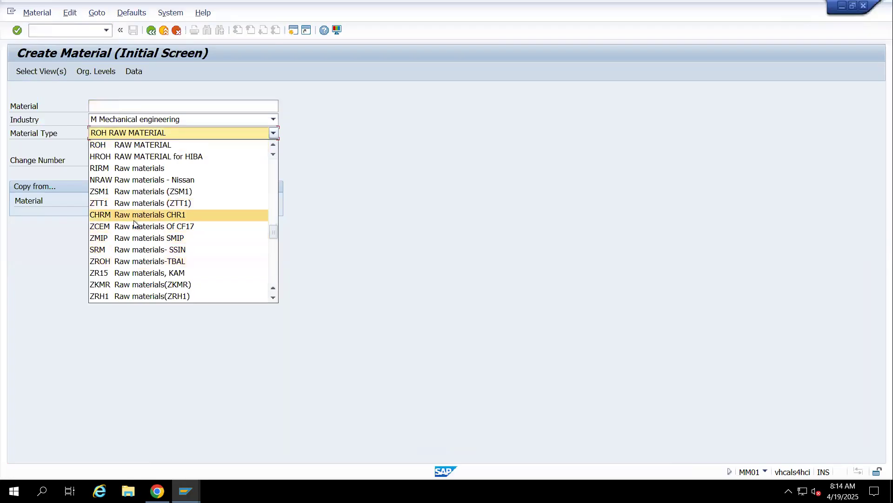
pyautogui.press('f')
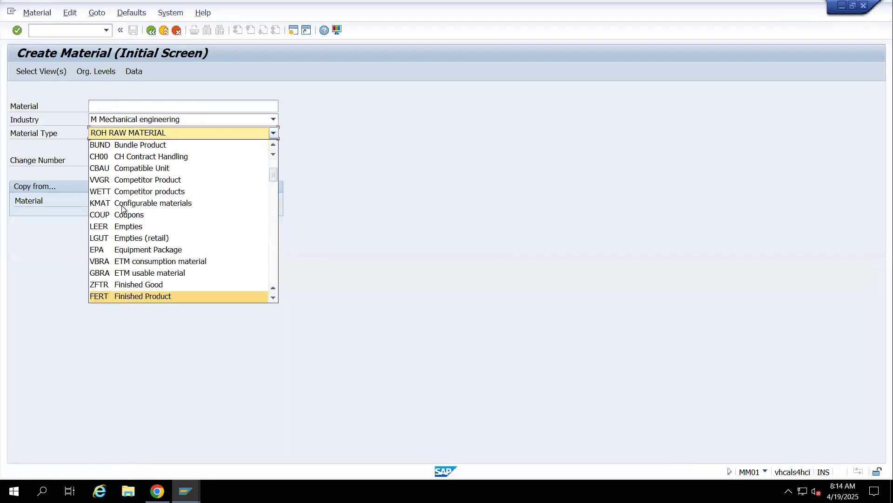
pyautogui.click(116, 300)
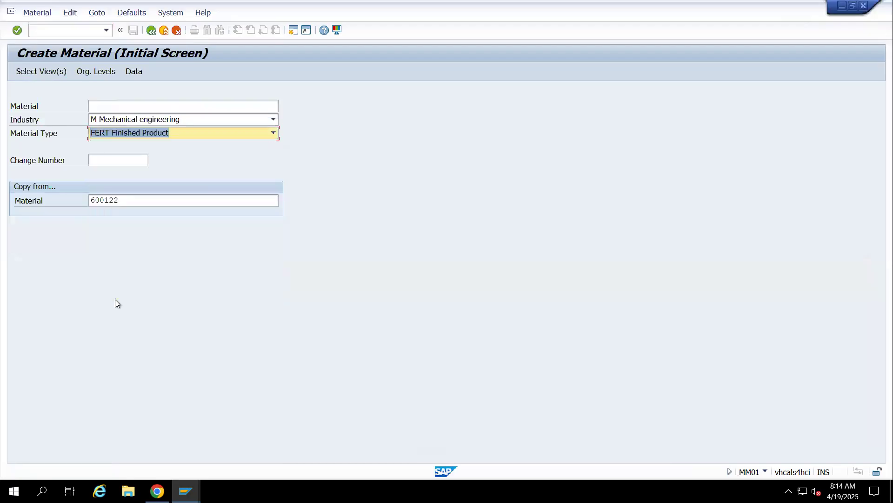
pyautogui.press('Return')
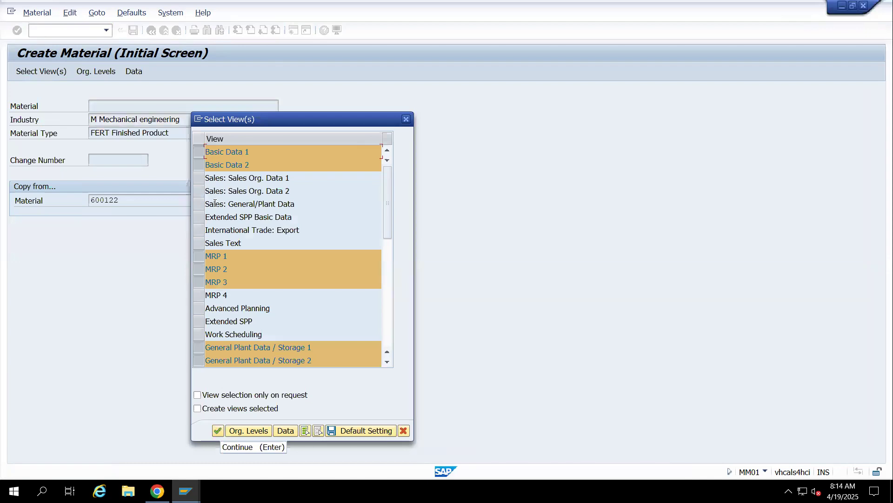
pyautogui.scroll(-2, 218, 335)
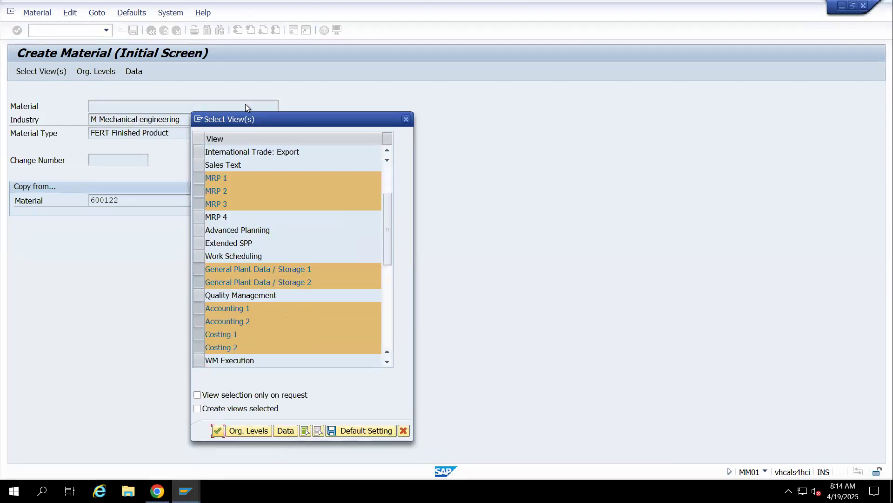
pyautogui.click(219, 431)
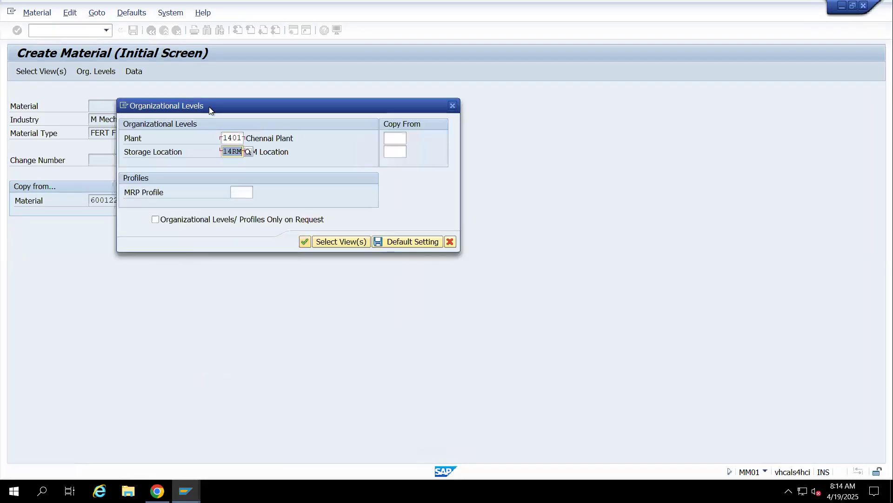
# Set the storage location to 14FG for plant 1401, copy from plant 1401, and continue to the material data
pyautogui.write('14FG')
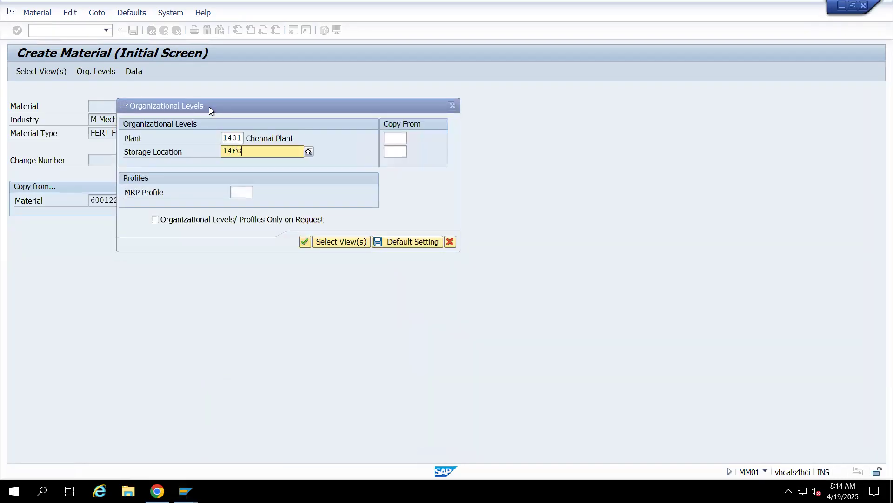
pyautogui.press('Return')
pyautogui.click(395, 139)
pyautogui.write('13')
pyautogui.press('BackSpace')
pyautogui.write('4')
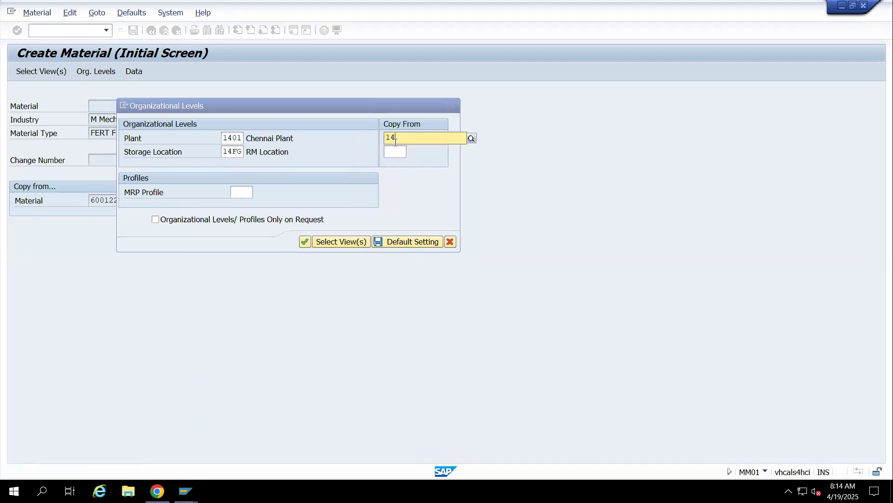
pyautogui.write('01')
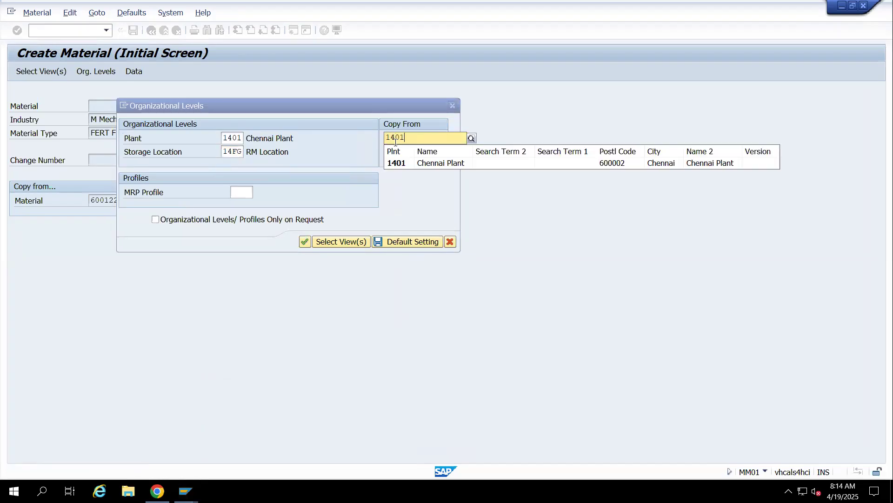
pyautogui.press('Return')
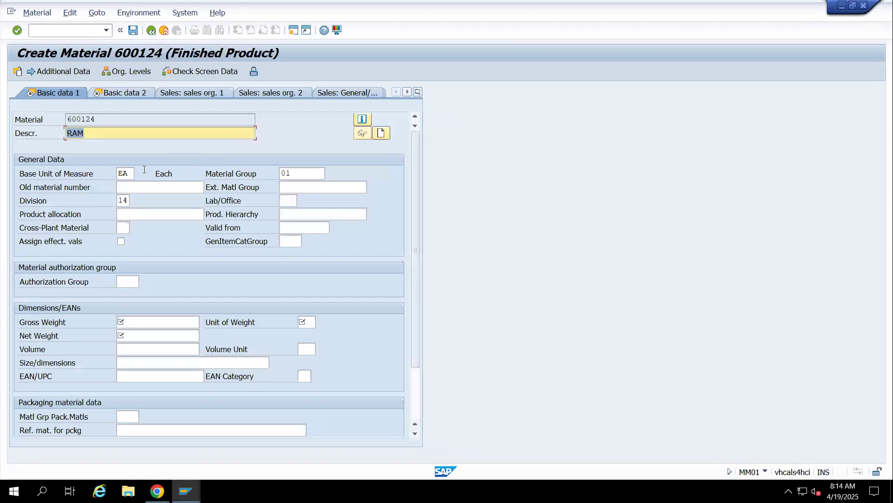
# Describe the finished product as Computer CPU and enter 1 for both its gross and net weight
pyautogui.write('Computer CPU')
pyautogui.click(122, 322)
pyautogui.write('1')
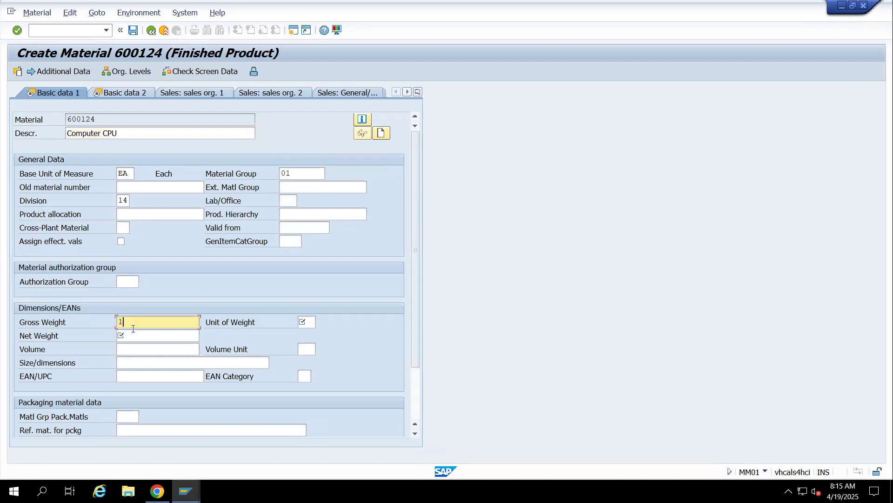
pyautogui.click(122, 335)
pyautogui.write('1')
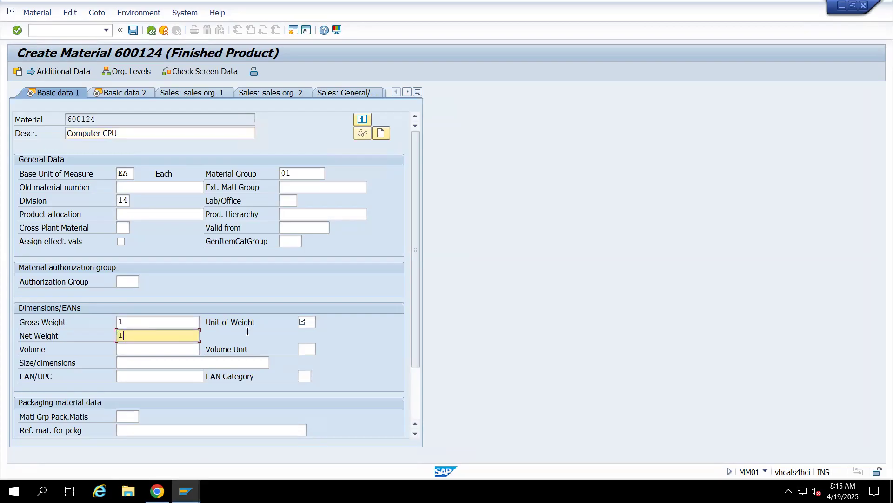
# Try 10 and EA as the unit of weight for Computer CPU
pyautogui.click(311, 321)
pyautogui.write('10')
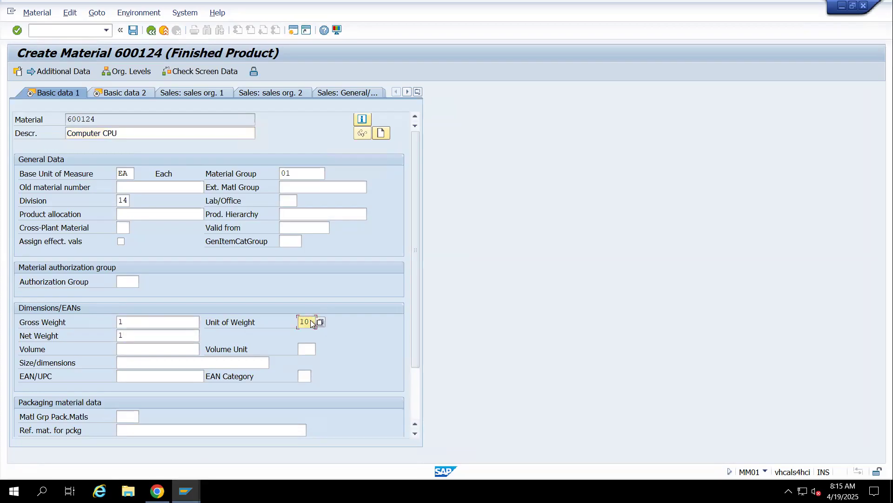
pyautogui.press('Return')
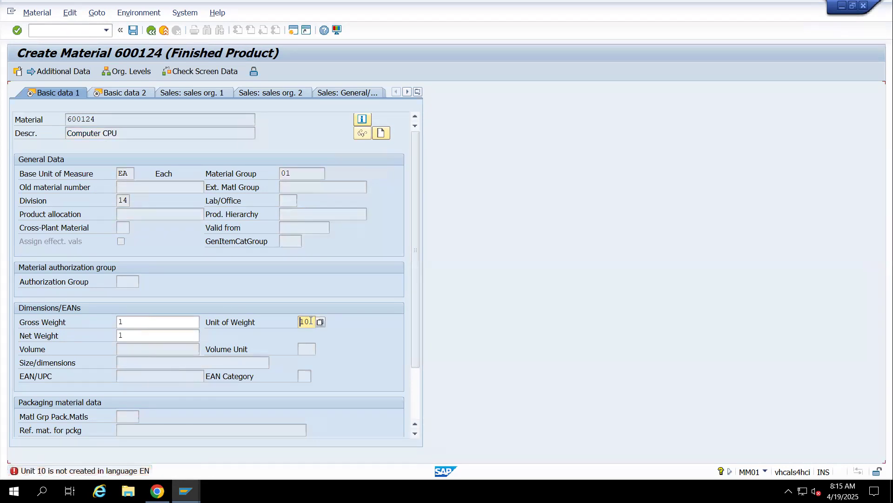
pyautogui.press('Delete')
pyautogui.press('Delete')
pyautogui.write('EA')
pyautogui.press('Return')
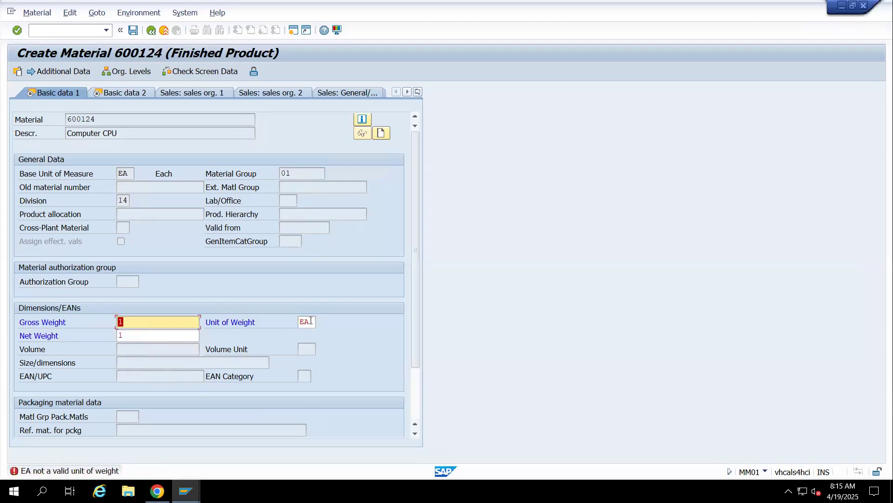
# Set the gross weight to 100, choose KG as the unit of weight, and accept the basic data
pyautogui.write('100')
pyautogui.press('Return')
pyautogui.doubleClick(310, 320)
pyautogui.write('1')
pyautogui.press('Return')
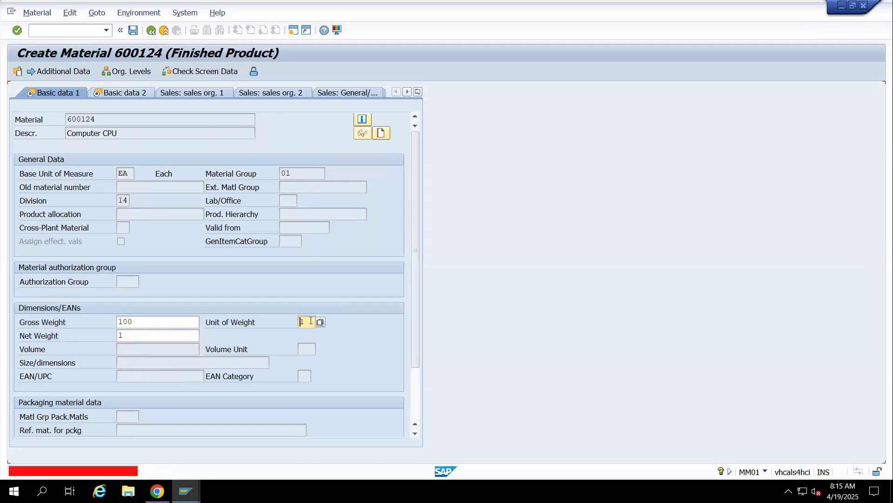
pyautogui.press('Delete')
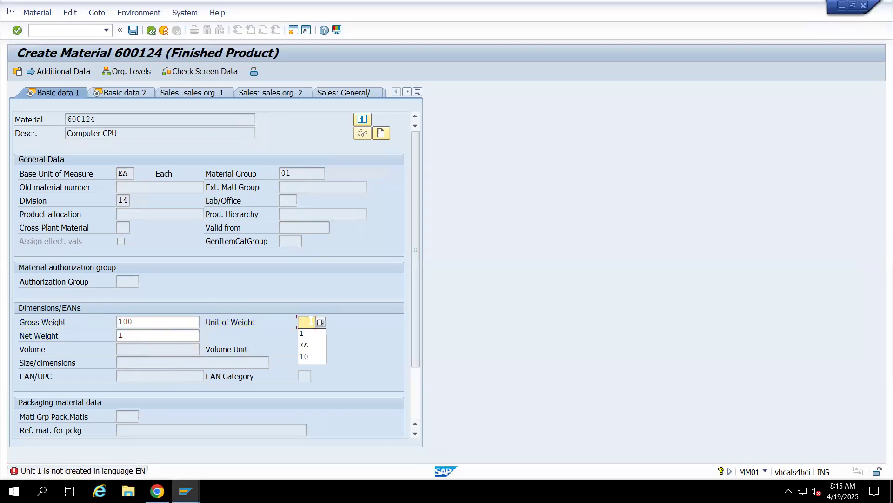
pyautogui.click(321, 321)
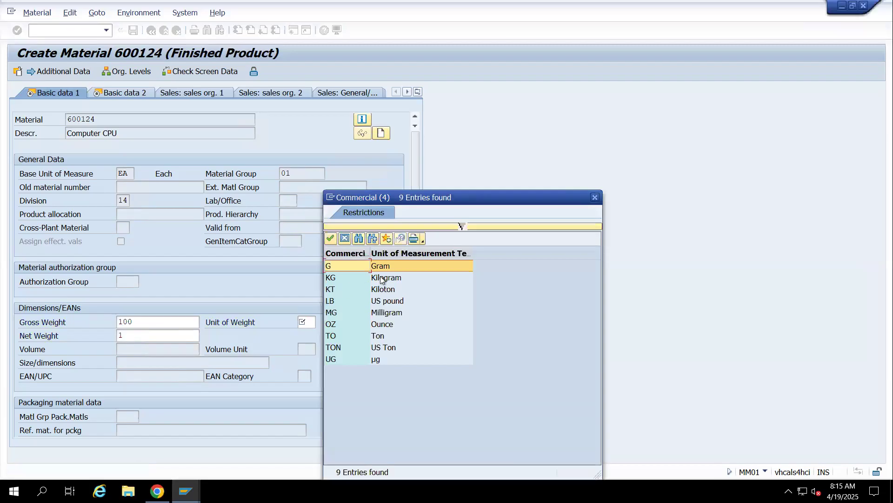
pyautogui.doubleClick(381, 278)
pyautogui.press('Return')
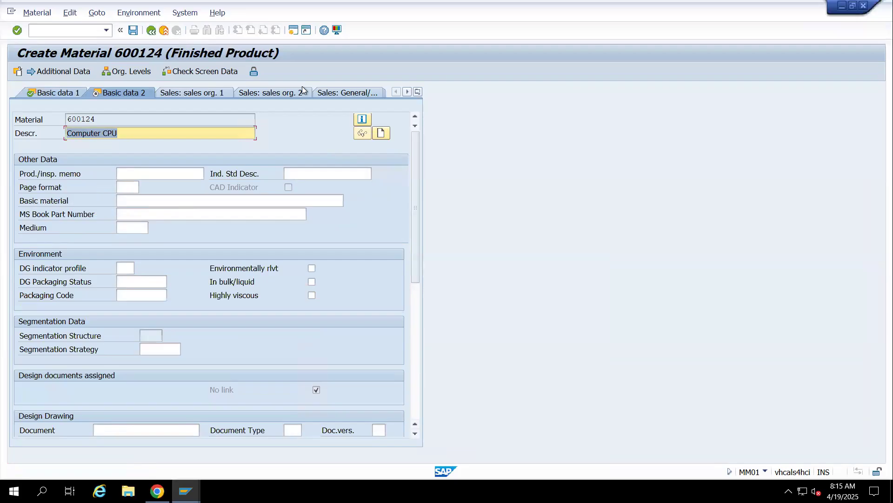
# Go through the MRP 1 to MRP 4 views of Computer CPU, accepting their data as copied
pyautogui.click(417, 91)
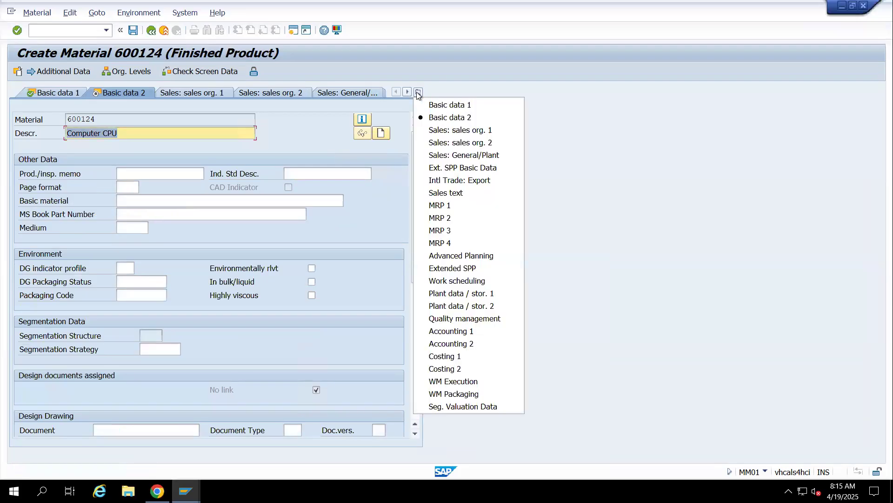
pyautogui.click(433, 205)
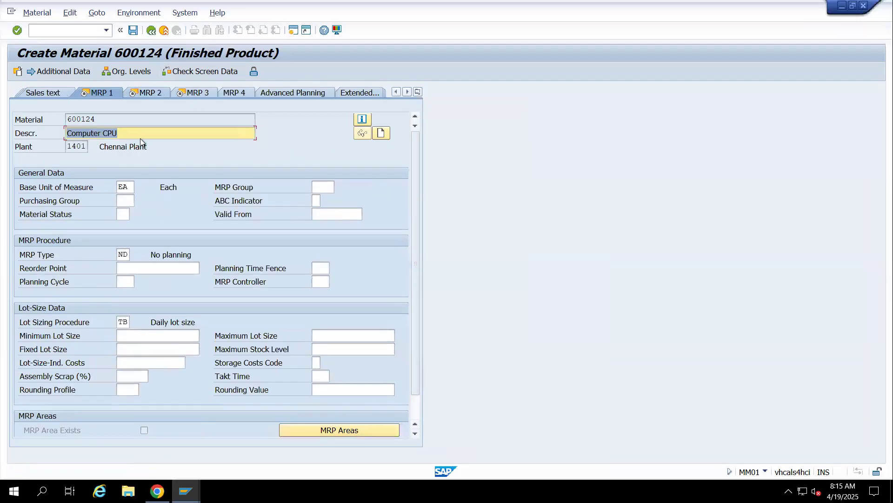
pyautogui.click(143, 93)
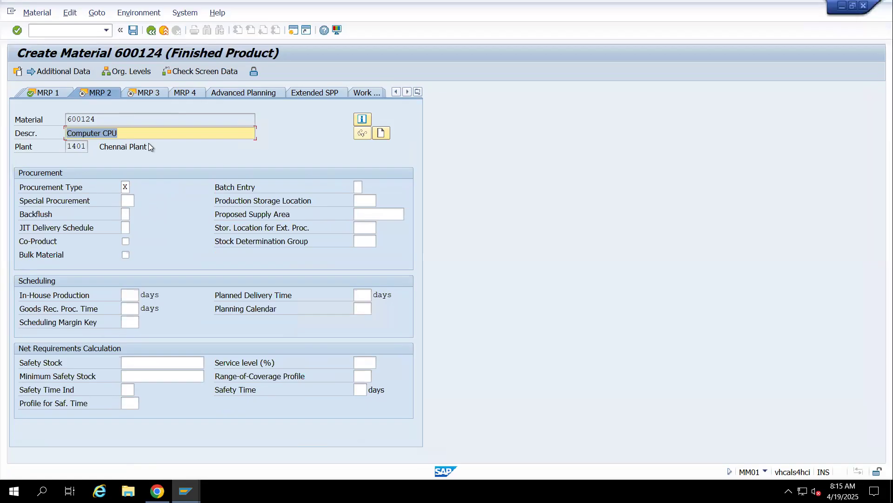
pyautogui.click(147, 95)
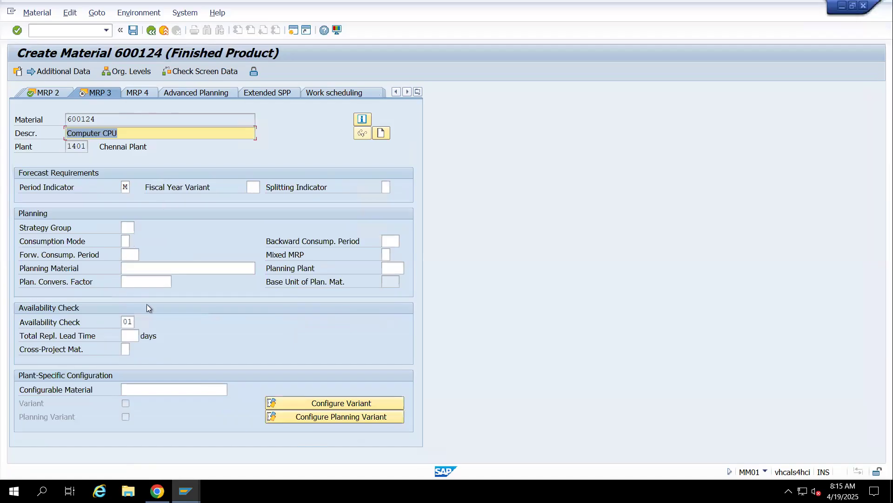
pyautogui.click(133, 133)
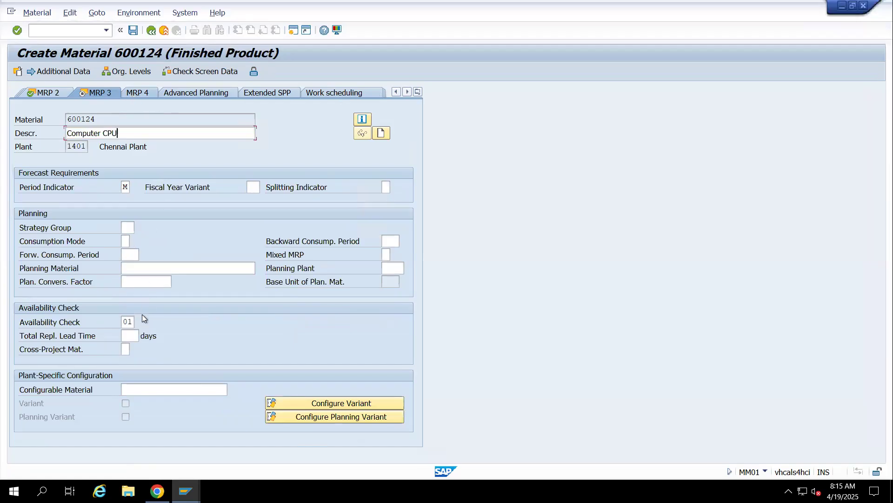
pyautogui.press('Return')
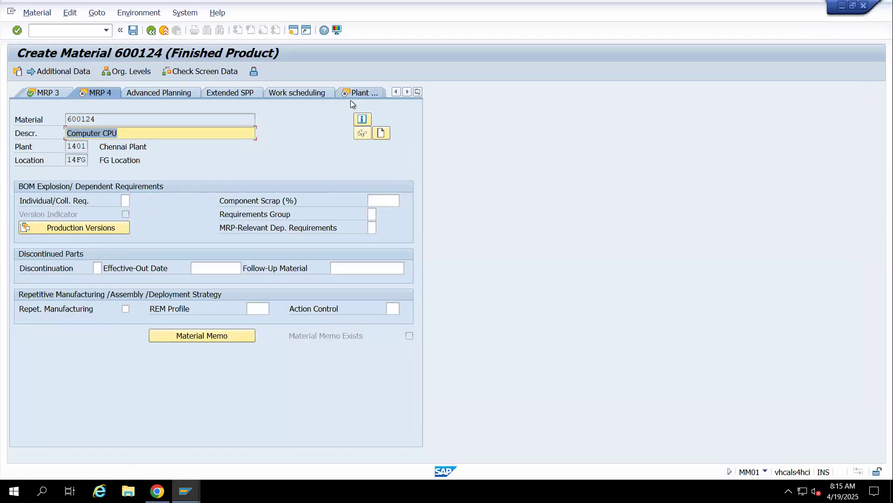
pyautogui.press('Return')
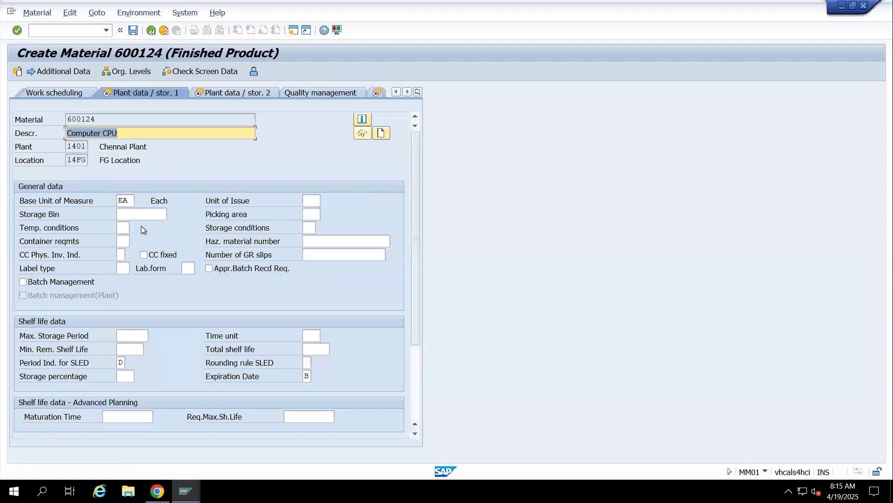
# Go through the work scheduling and both plant data / storage views, accepting their data as copied
pyautogui.click(72, 92)
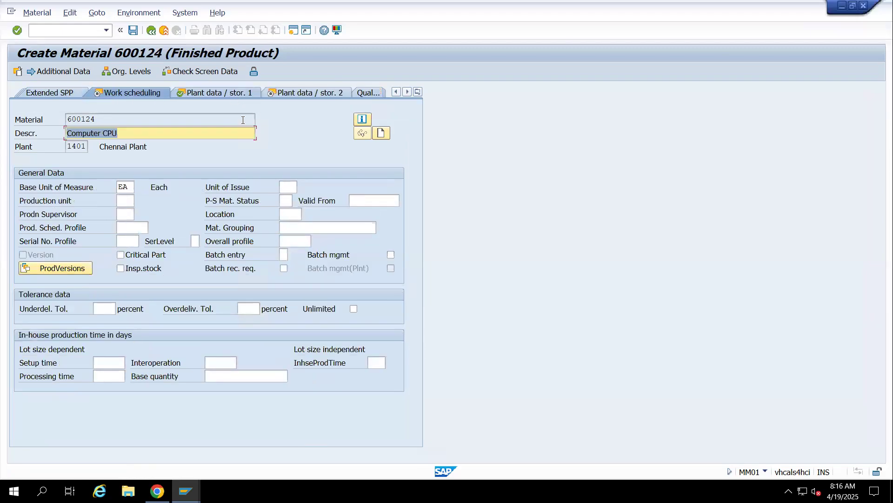
pyautogui.click(206, 93)
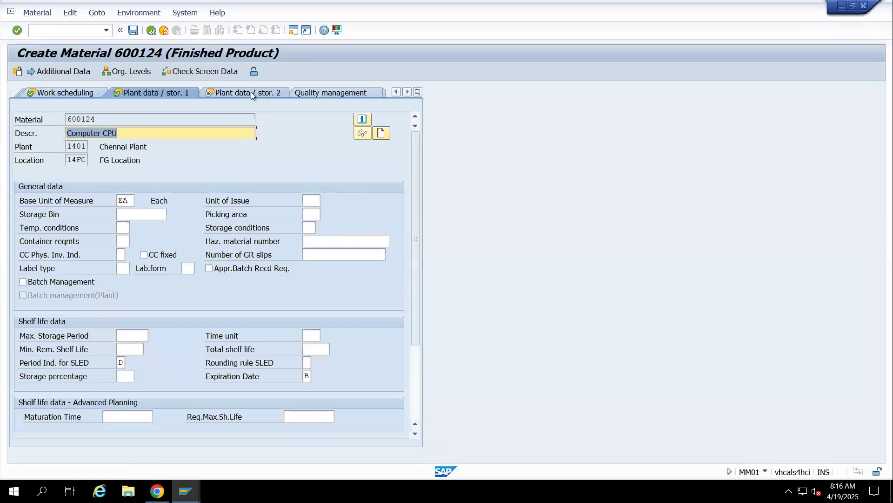
pyautogui.click(245, 94)
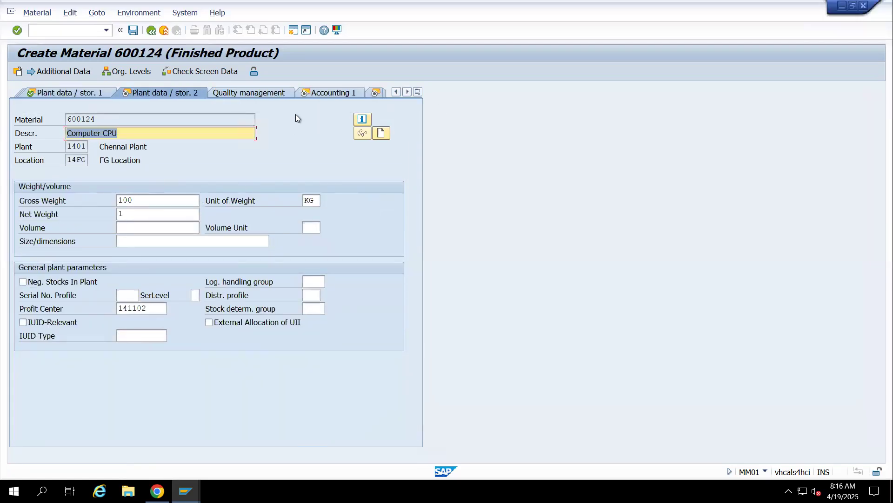
# Set Computer CPU's standard price in the Accounting 1 view to 15,000.00 INR
pyautogui.click(343, 92)
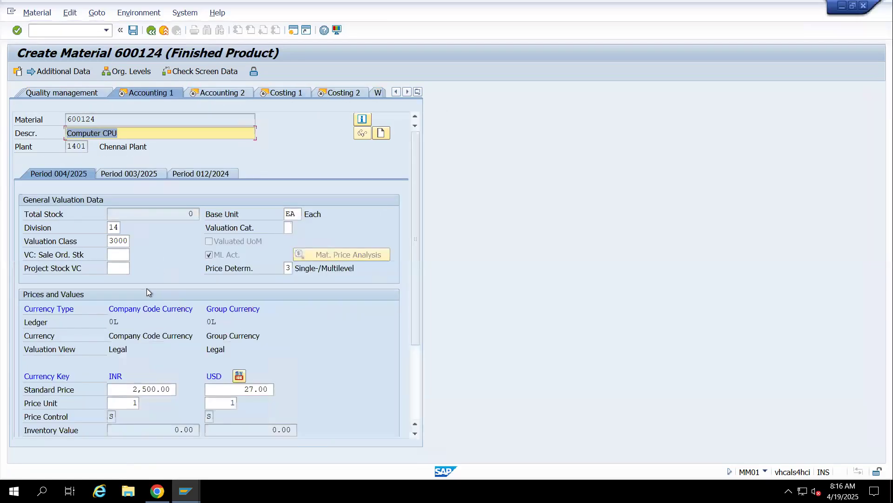
pyautogui.click(121, 390)
pyautogui.press('Delete')
pyautogui.press('Delete')
pyautogui.press('Delete')
pyautogui.press('Delete')
pyautogui.press('Delete')
pyautogui.press('Delete')
pyautogui.press('Delete')
pyautogui.press('Delete')
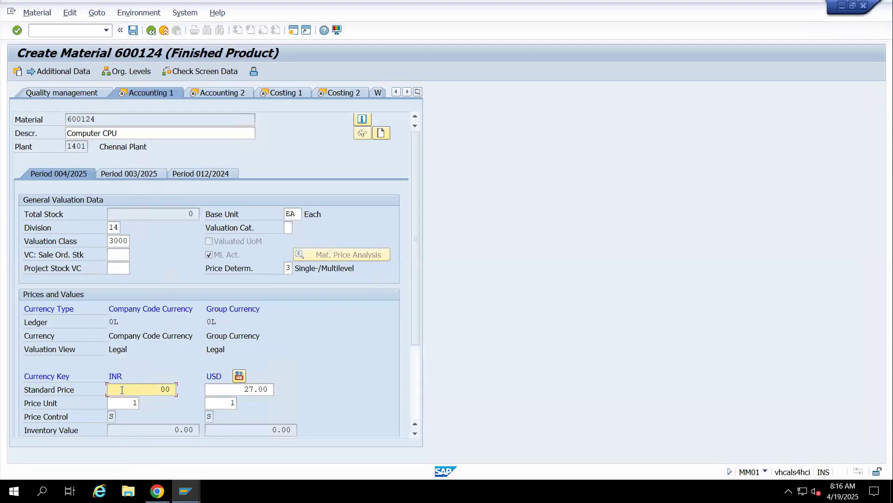
pyautogui.write('15000')
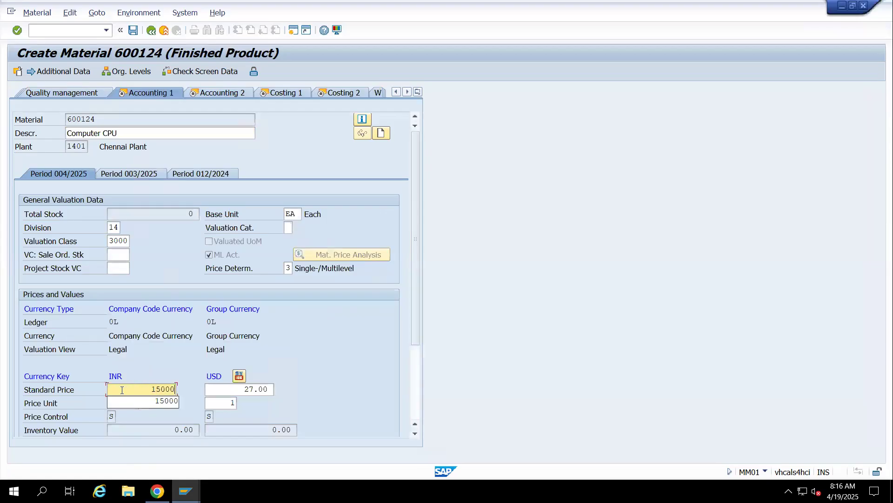
pyautogui.press('Tab')
pyautogui.press('Return')
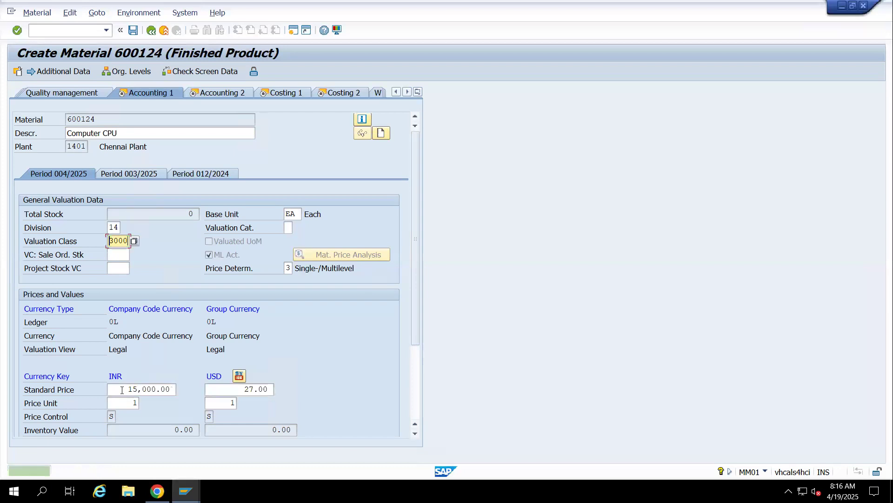
# Set Computer CPU's valuation class to 7920 and accept the Accounting 1 data
pyautogui.press('Return')
pyautogui.press('Return')
pyautogui.press('Delete')
pyautogui.write('7920')
pyautogui.press('Return')
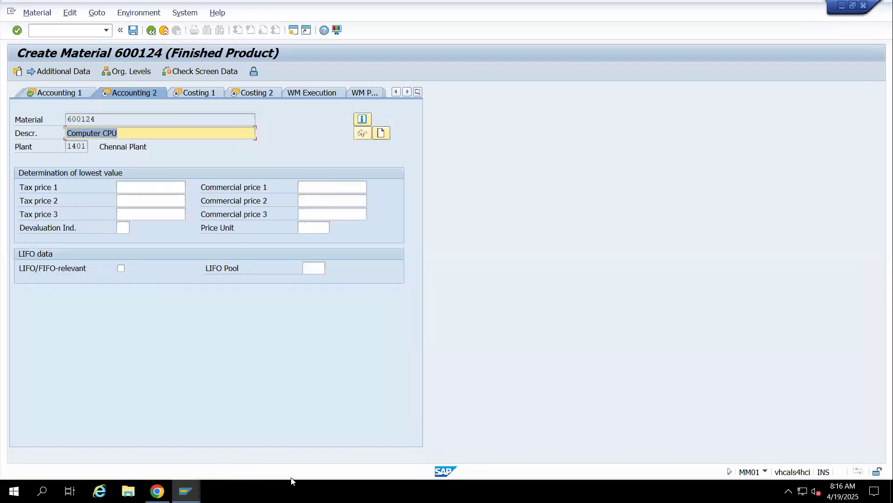
# Clear Computer CPU's USD standard price in the Accounting 1 view and accept the view so the price is recalculated
pyautogui.click(60, 93)
pyautogui.click(233, 389)
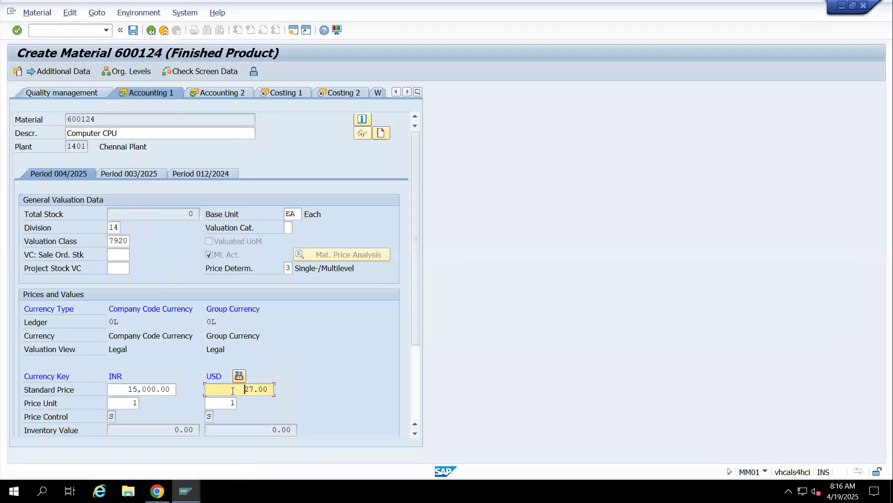
pyautogui.press('Delete')
pyautogui.press('Delete')
pyautogui.press('Delete')
pyautogui.press('Delete')
pyautogui.press('Delete')
pyautogui.press('Return')
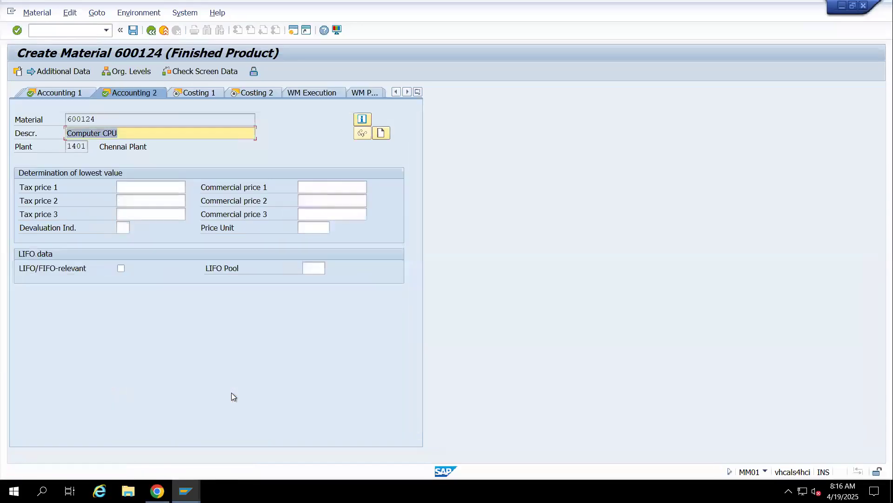
pyautogui.click(79, 93)
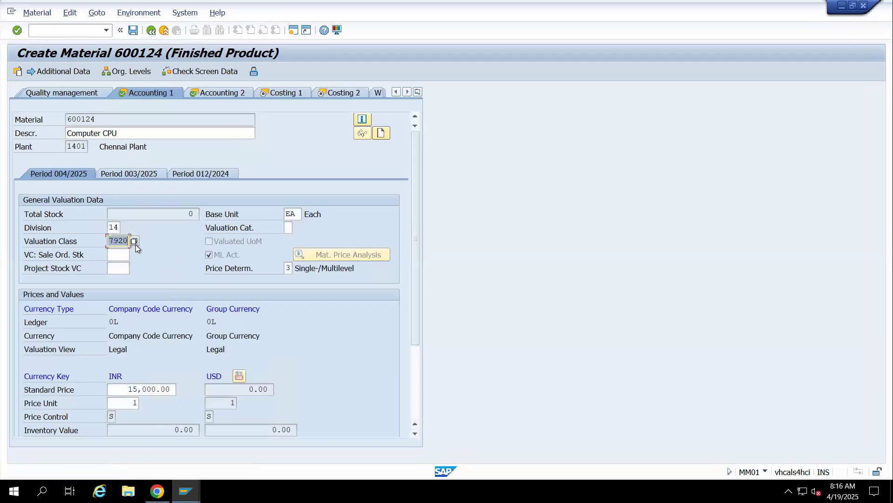
pyautogui.press('Return')
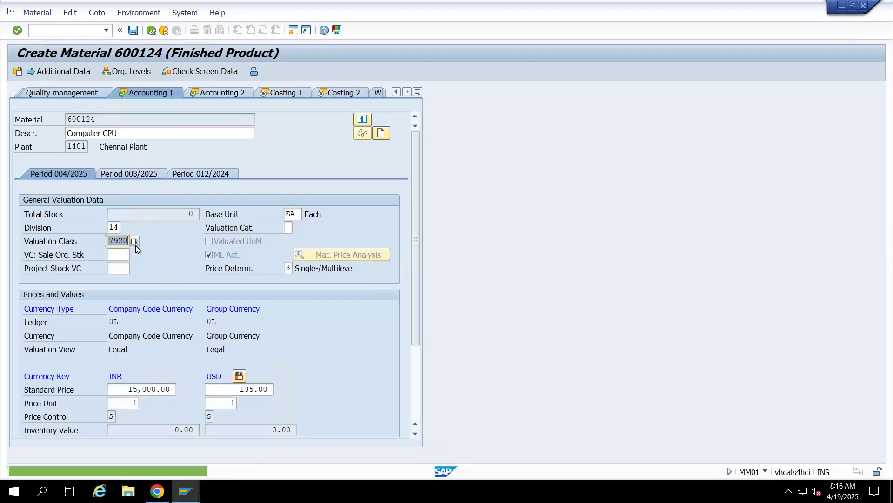
# Accept the Accounting 2 and Costing 1 data as copied and try to save the finished product Computer CPU
pyautogui.click(238, 92)
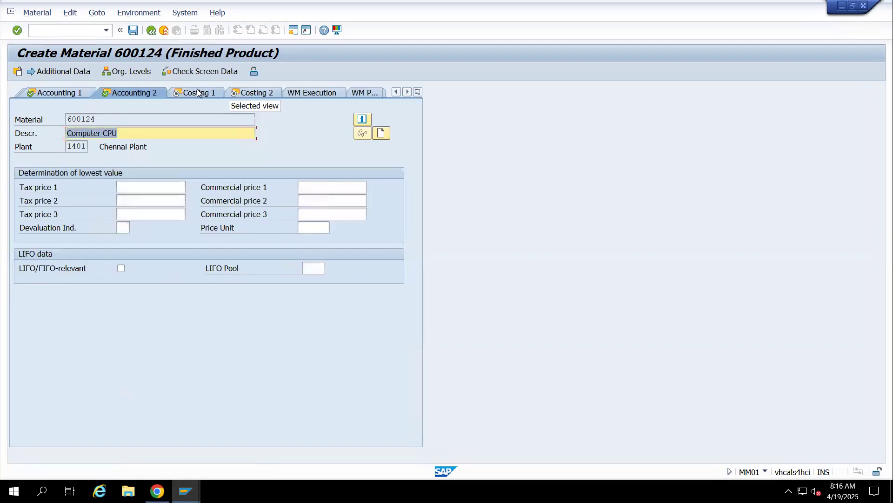
pyautogui.click(198, 93)
pyautogui.click(194, 92)
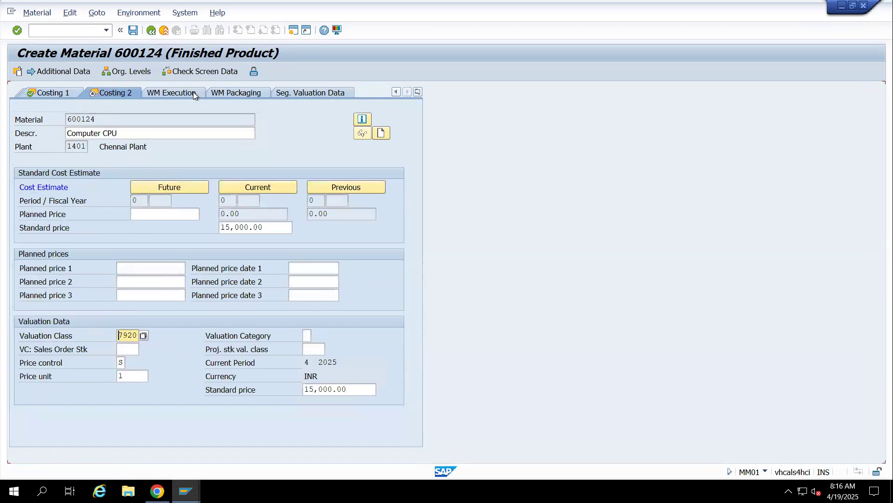
pyautogui.click(132, 31)
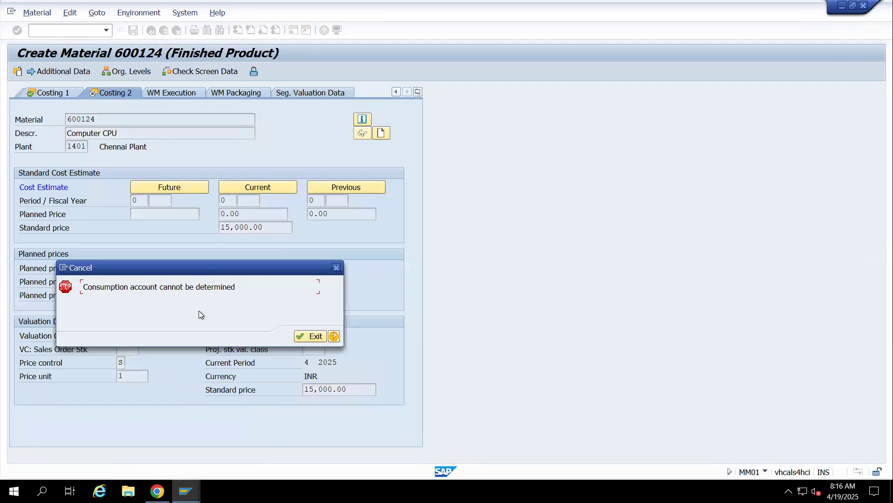
# Read the detailed help for the consumption account error, check the Materials List session, and exit the material creation
pyautogui.click(334, 337)
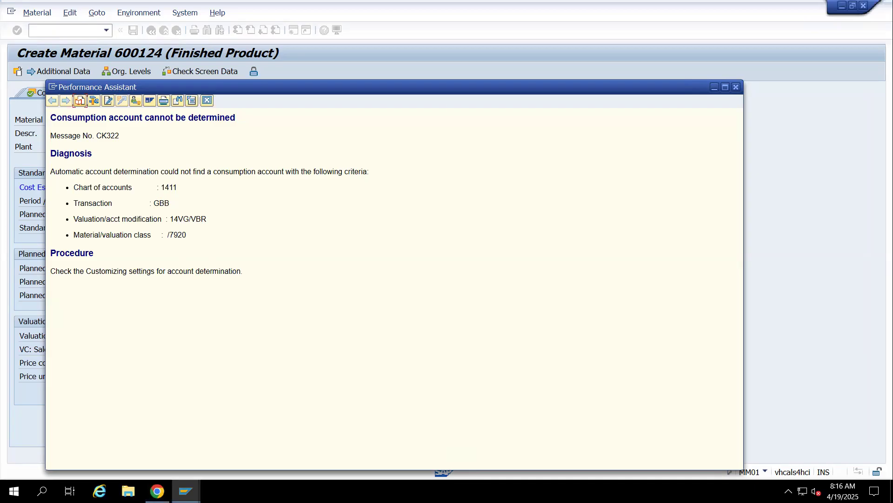
pyautogui.click(186, 491)
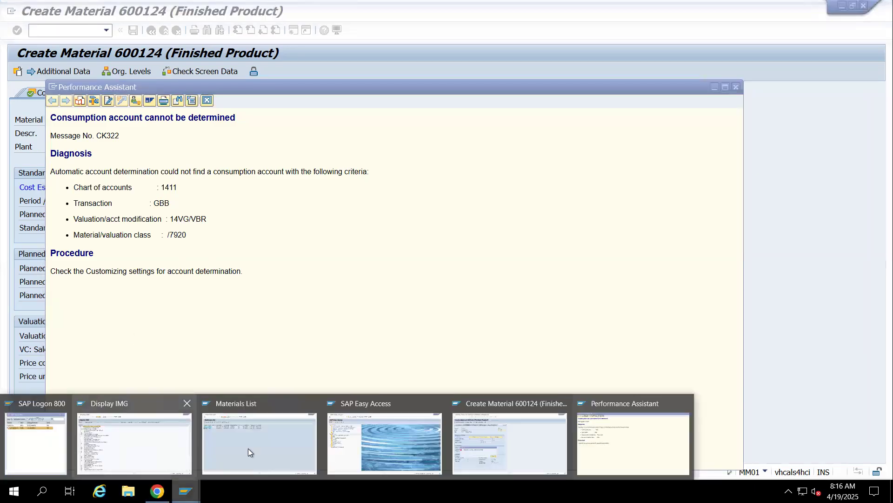
pyautogui.click(299, 445)
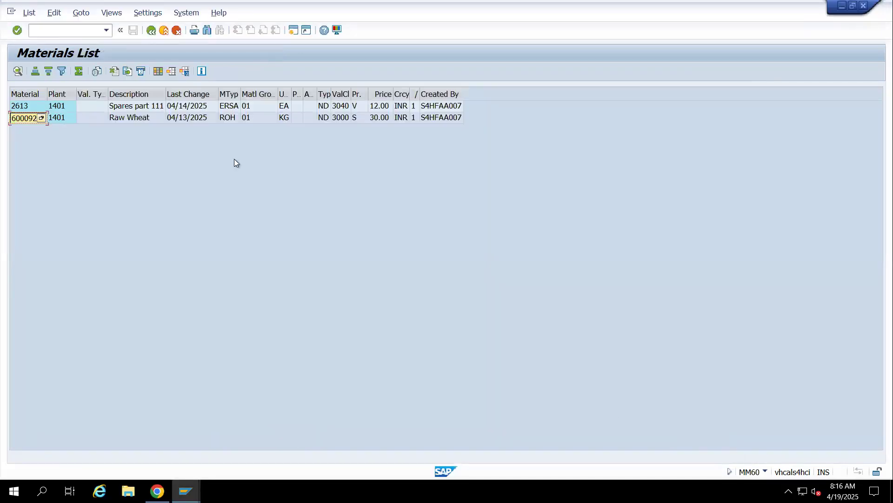
pyautogui.click(186, 491)
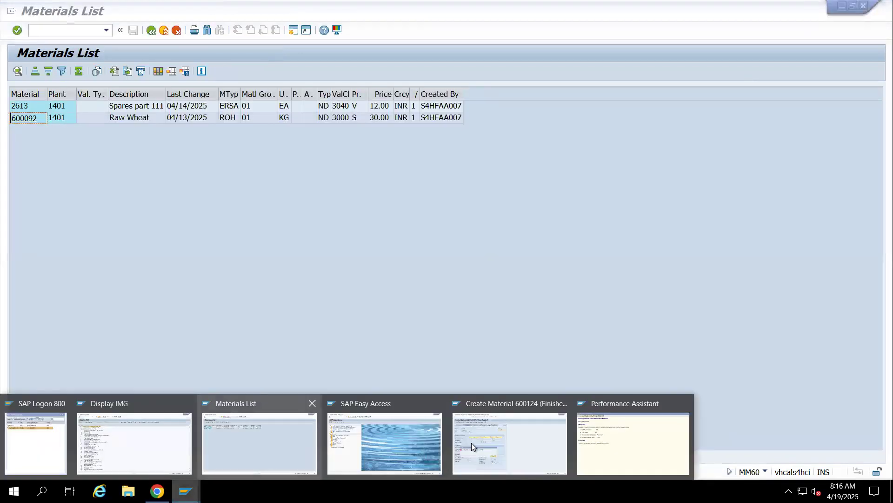
pyautogui.click(532, 443)
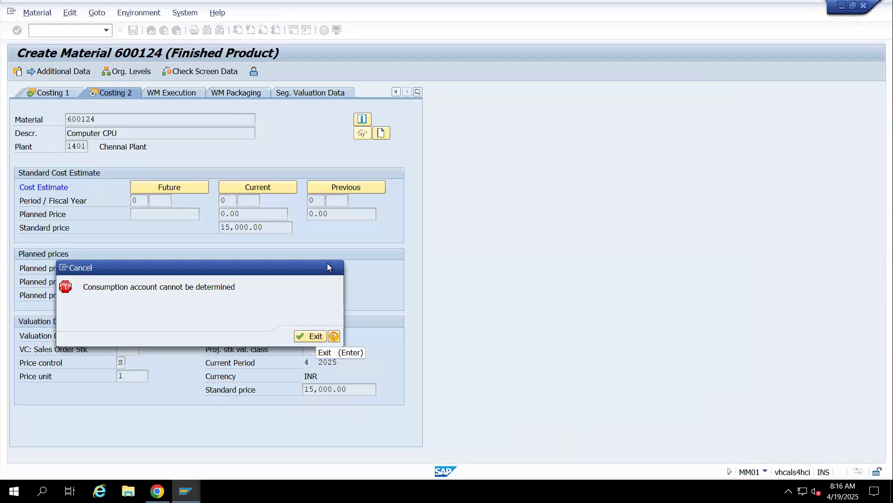
pyautogui.click(313, 336)
# Start transaction MM01 for a HALB Semifinished Product copied from material 600122 and accept the selected views
pyautogui.write('m')
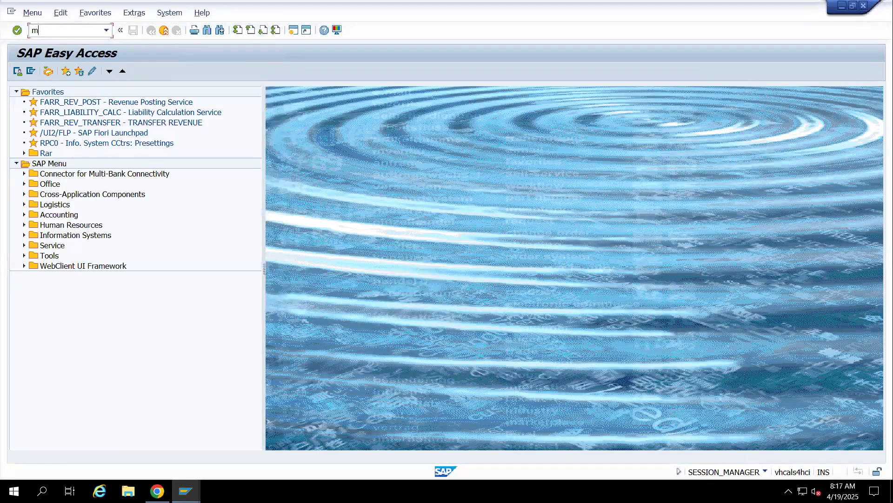
pyautogui.write('m01')
pyautogui.press('Return')
pyautogui.click(143, 133)
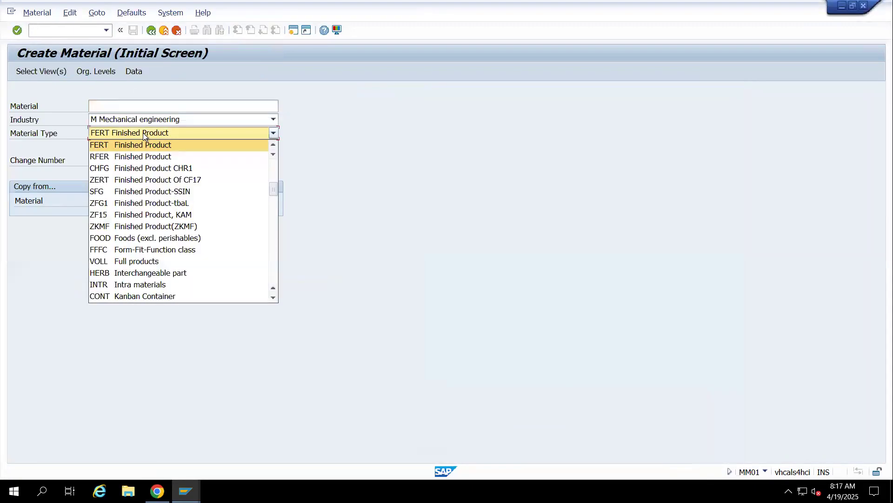
pyautogui.write('ha')
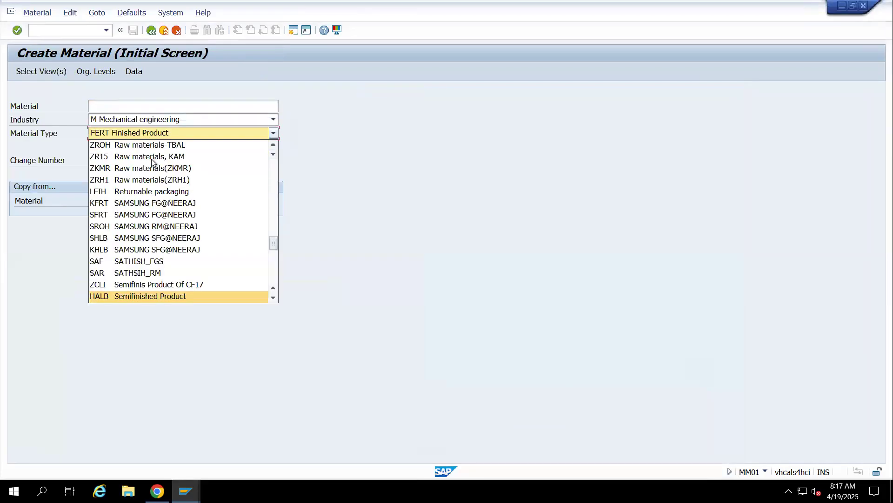
pyautogui.click(171, 296)
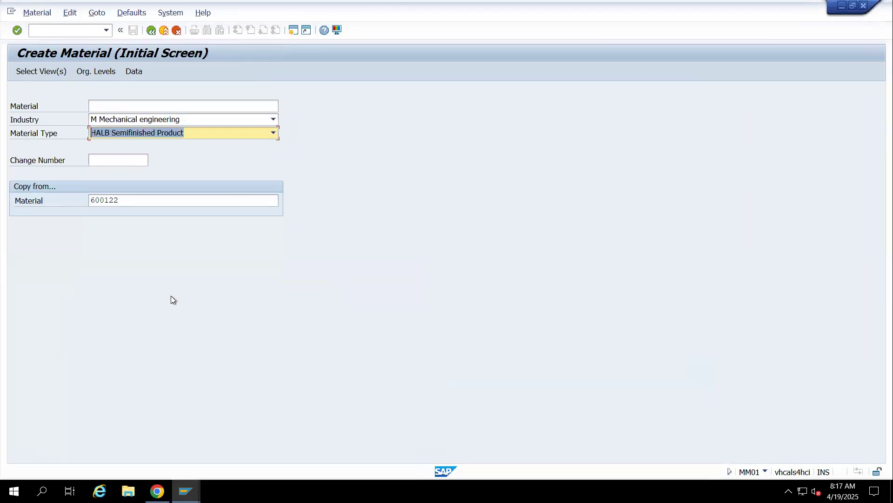
pyautogui.press('Return')
pyautogui.press('Return')
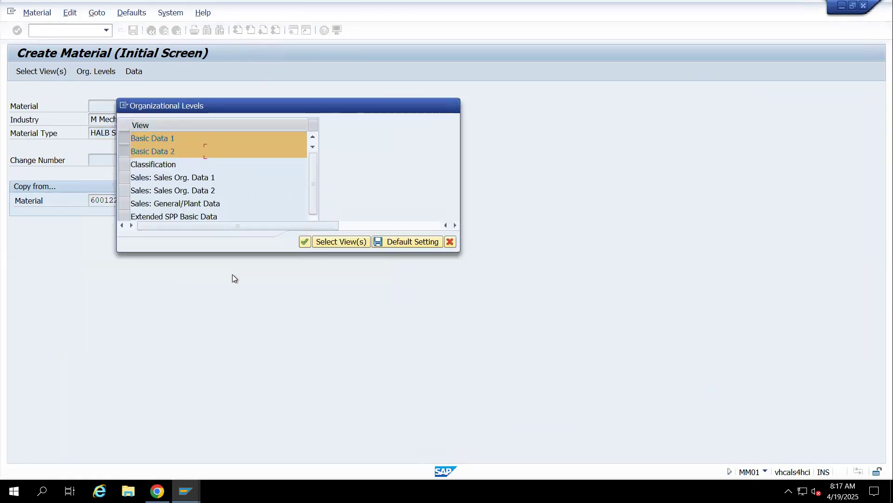
# Set the copy-from plant to 1401 and the storage location to 14SF, and confirm the organizational levels
pyautogui.click(398, 137)
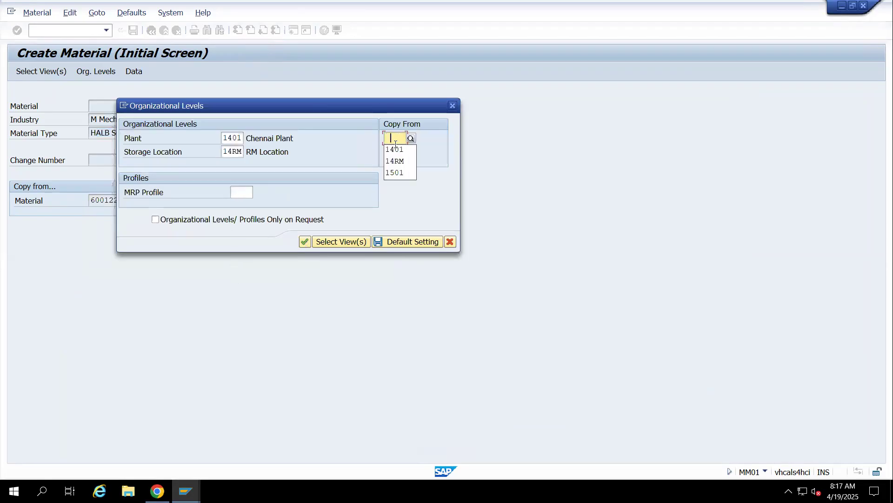
pyautogui.click(395, 148)
pyautogui.press('Tab')
pyautogui.press('Tab')
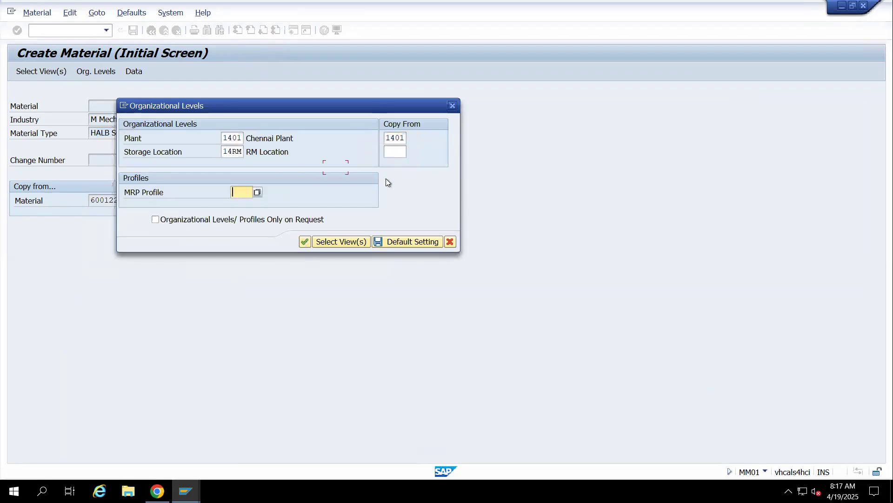
pyautogui.click(241, 152)
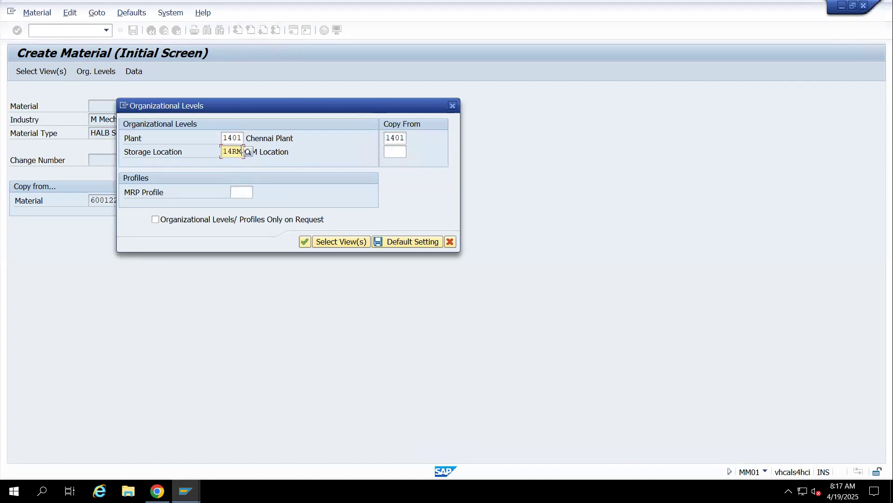
pyautogui.press('BackSpace')
pyautogui.press('BackSpace')
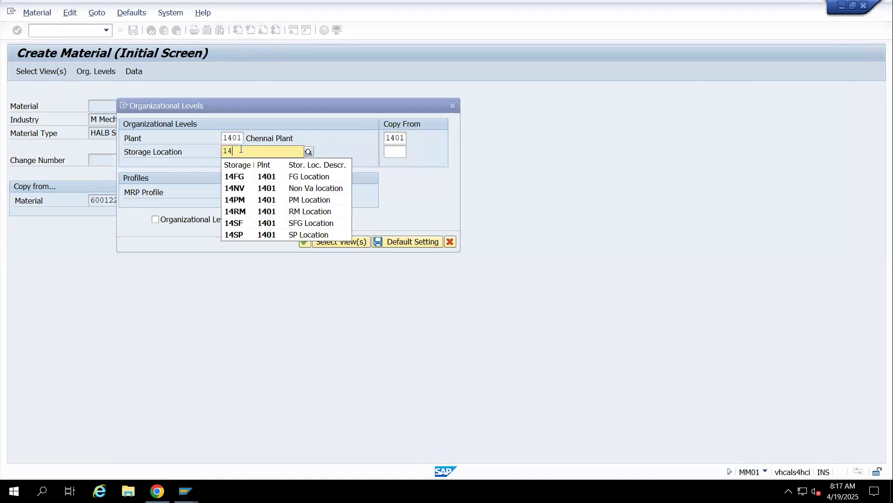
pyautogui.click(241, 223)
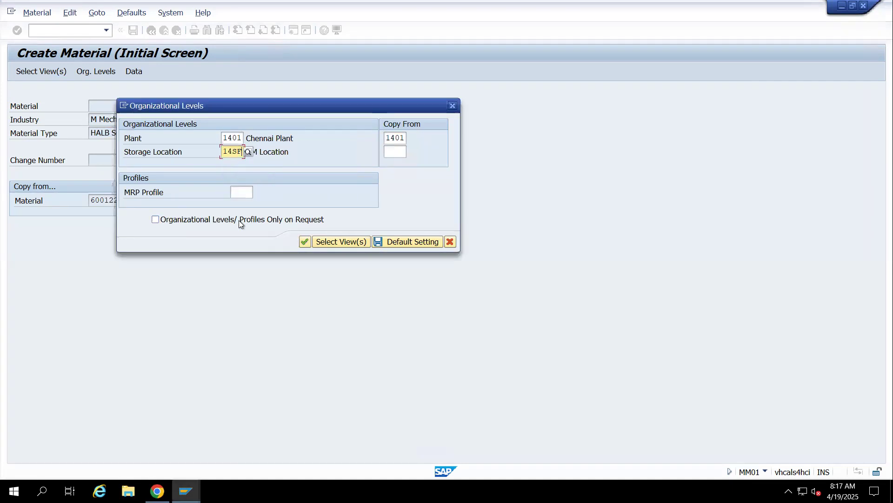
pyautogui.press('Return')
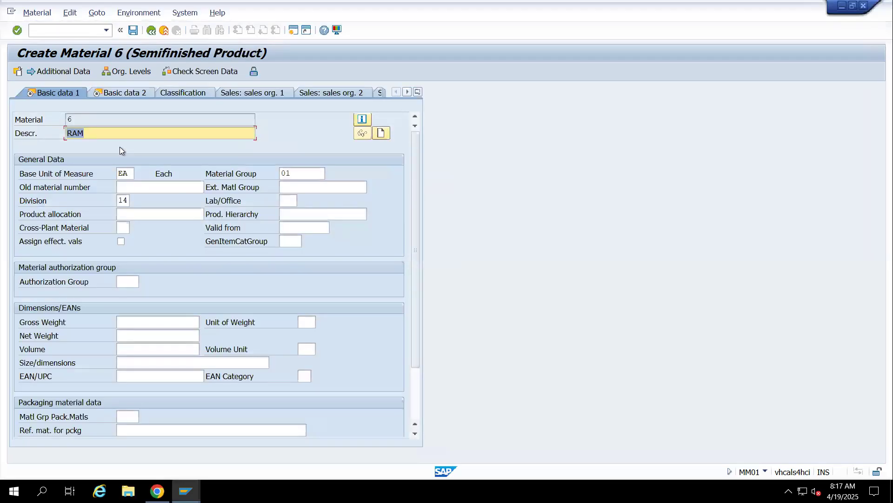
# Describe the semifinished product as Computer CPU and accept the Basic data 1 view
pyautogui.write('Computer C')
pyautogui.click(119, 145)
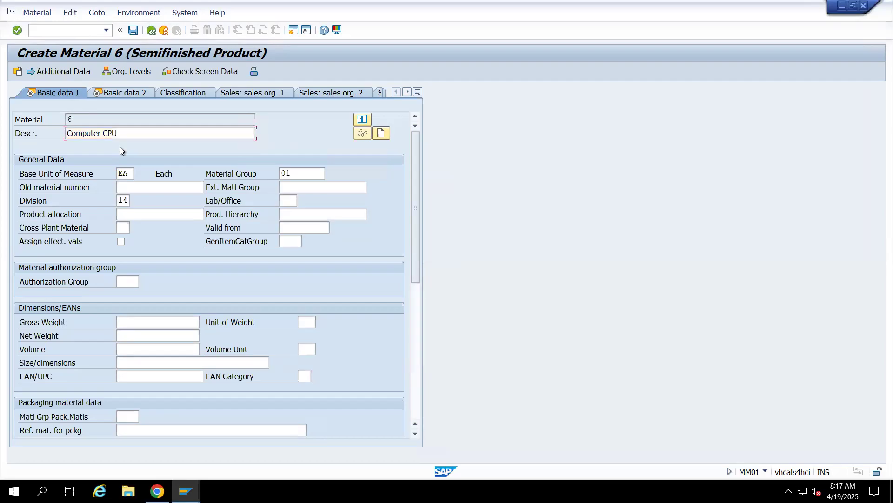
pyautogui.press('Return')
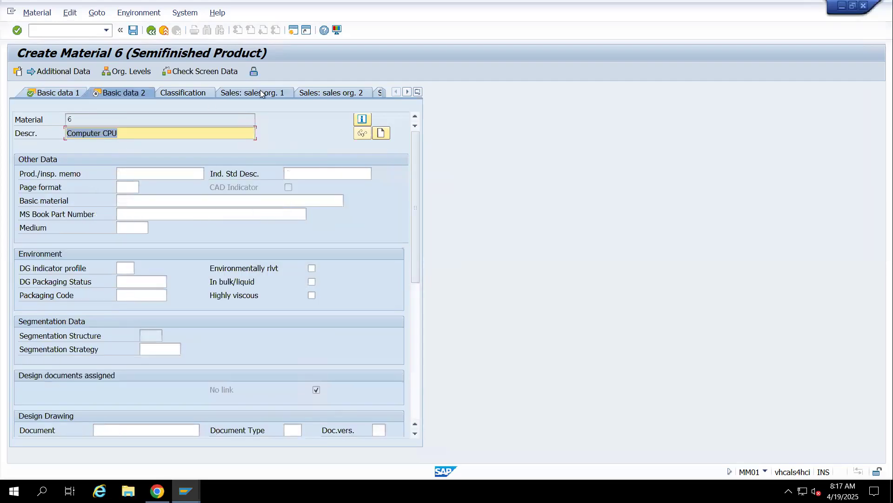
# Go through the semifinished product's MRP 1 to MRP 3 views, accepting their data as copied
pyautogui.click(419, 91)
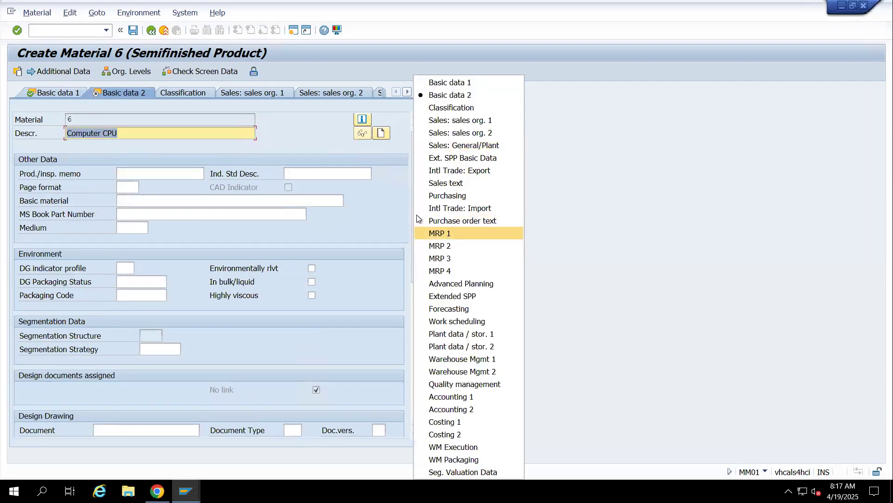
pyautogui.click(447, 232)
pyautogui.click(196, 93)
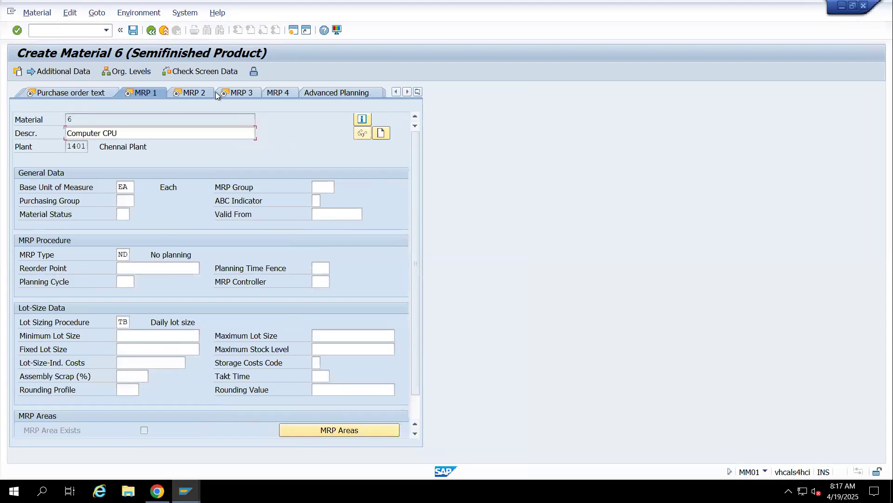
pyautogui.click(151, 94)
pyautogui.click(150, 93)
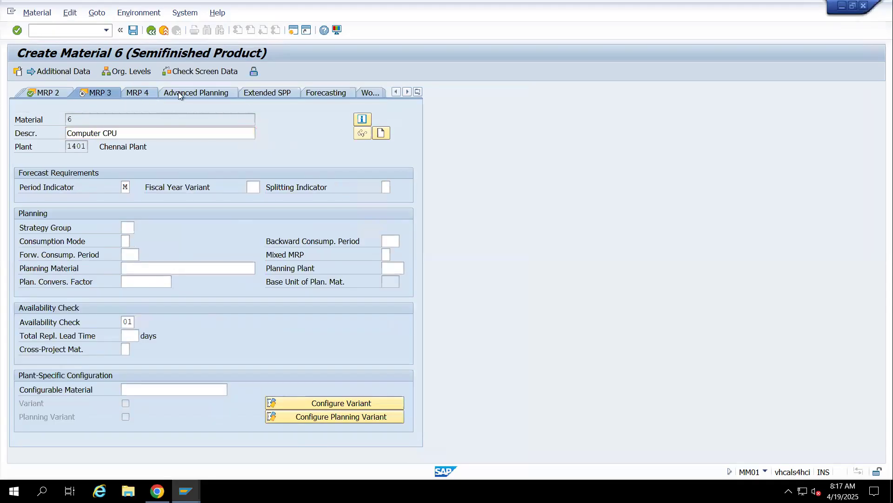
# Accept the work scheduling and plant data / storage views as copied, and open the Accounting 1 view
pyautogui.click(331, 92)
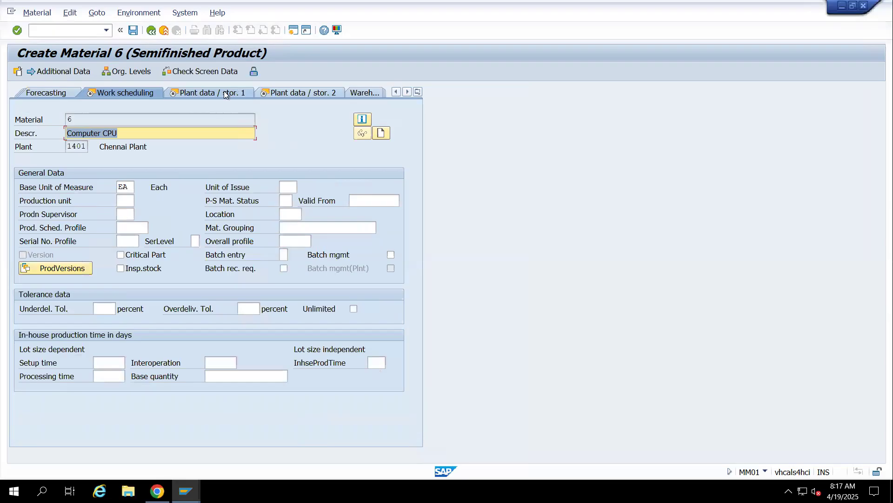
pyautogui.click(253, 95)
pyautogui.click(230, 93)
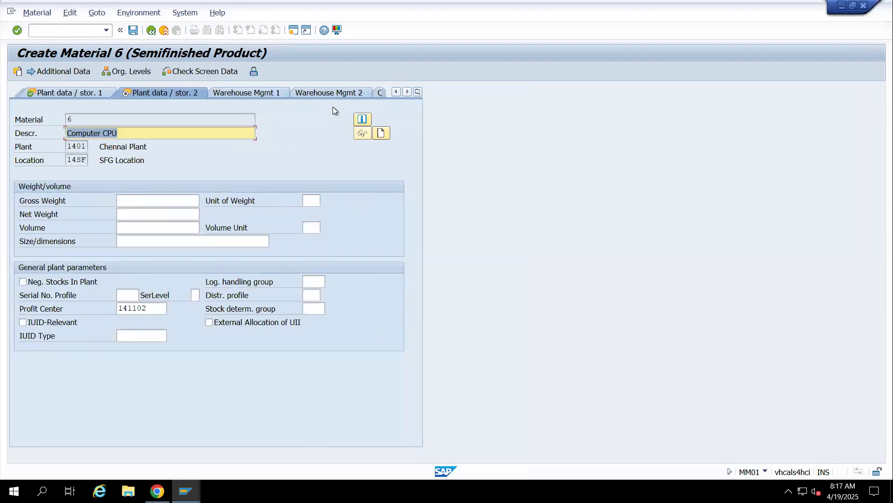
pyautogui.click(418, 92)
pyautogui.click(457, 396)
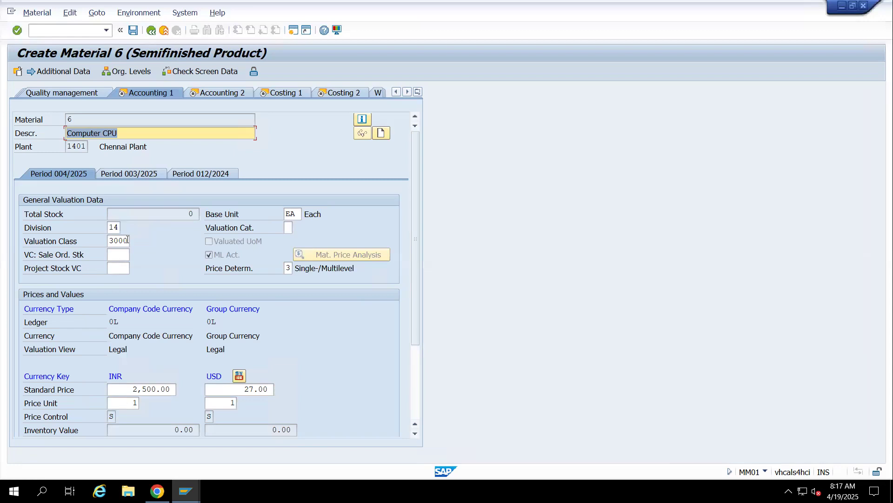
pyautogui.write('Lap Top A Mo')
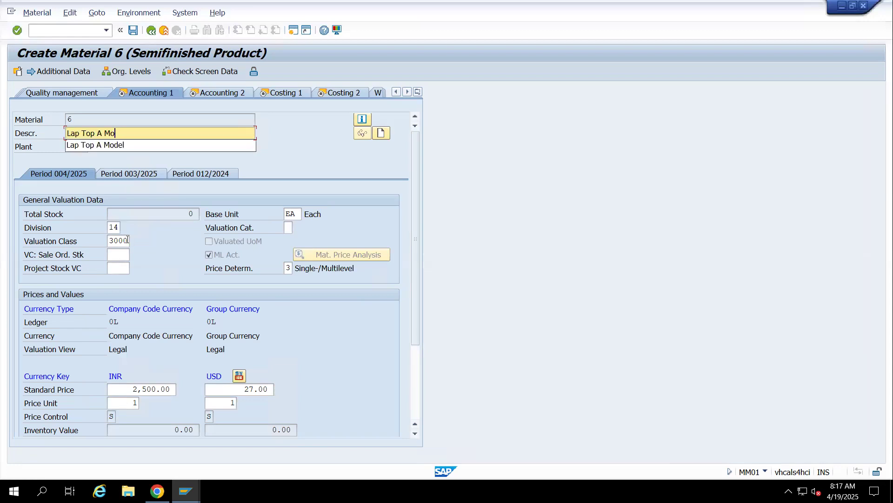
pyautogui.click(553, 213)
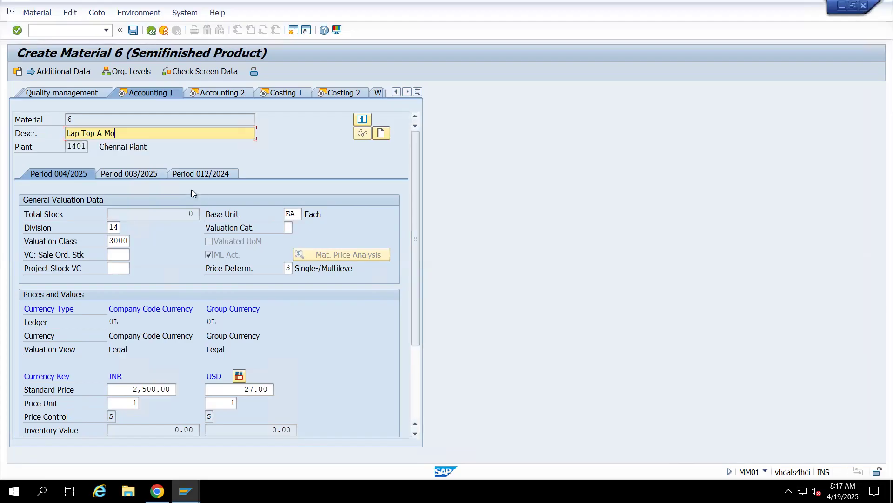
pyautogui.moveTo(141, 134); pyautogui.dragTo(38, 133)
pyautogui.press('Delete')
pyautogui.press('Delete')
pyautogui.press('Delete')
pyautogui.press('Delete')
pyautogui.press('Delete')
pyautogui.press('Delete')
pyautogui.press('Delete')
pyautogui.press('Delete')
pyautogui.press('Delete')
pyautogui.press('Delete')
pyautogui.press('Delete')
pyautogui.press('Delete')
pyautogui.write('Com')
pyautogui.click(111, 145)
# Set the semifinished Computer CPU's valuation class to 7920 and accept the entry
pyautogui.click(131, 241)
pyautogui.press('BackSpace')
pyautogui.press('BackSpace')
pyautogui.press('BackSpace')
pyautogui.press('BackSpace')
pyautogui.write('7')
pyautogui.press('Down')
pyautogui.press('Return')
pyautogui.press('Return')
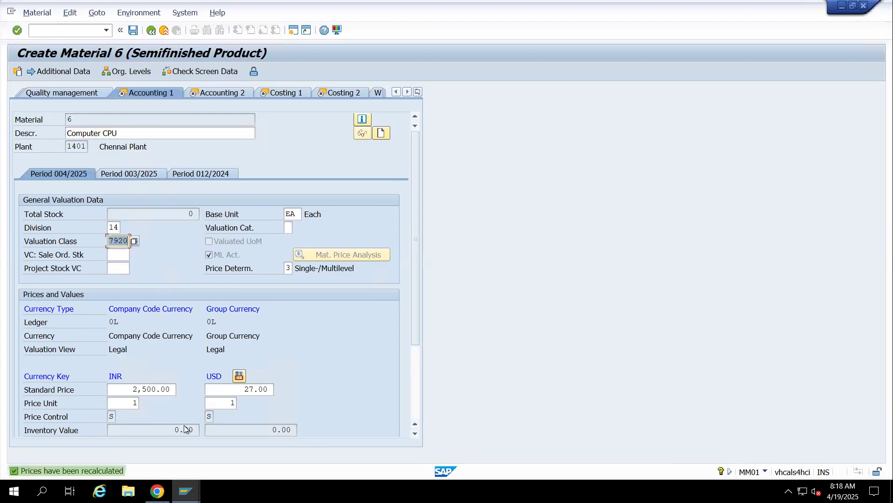
# Set Computer CPU's standard price to 15,000 INR and 135 USD and accept the Accounting 1 entries
pyautogui.click(172, 389)
pyautogui.press('BackSpace')
pyautogui.press('BackSpace')
pyautogui.press('BackSpace')
pyautogui.press('BackSpace')
pyautogui.press('BackSpace')
pyautogui.press('BackSpace')
pyautogui.press('BackSpace')
pyautogui.press('BackSpace')
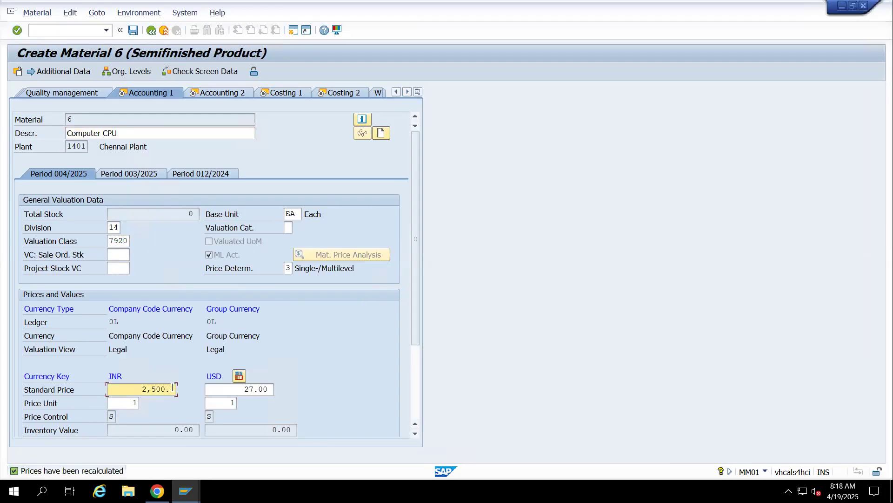
pyautogui.press('Tab')
pyautogui.press('BackSpace')
pyautogui.press('BackSpace')
pyautogui.press('BackSpace')
pyautogui.press('BackSpace')
pyautogui.press('BackSpace')
pyautogui.click(172, 388)
pyautogui.write('1500')
pyautogui.press('BackSpace')
pyautogui.press('BackSpace')
pyautogui.press('BackSpace')
pyautogui.write('00')
pyautogui.press('BackSpace')
pyautogui.write('500')
pyautogui.press('BackSpace')
pyautogui.press('BackSpace')
pyautogui.press('BackSpace')
pyautogui.write('15000')
pyautogui.press('Tab')
pyautogui.write('135')
pyautogui.press('Return')
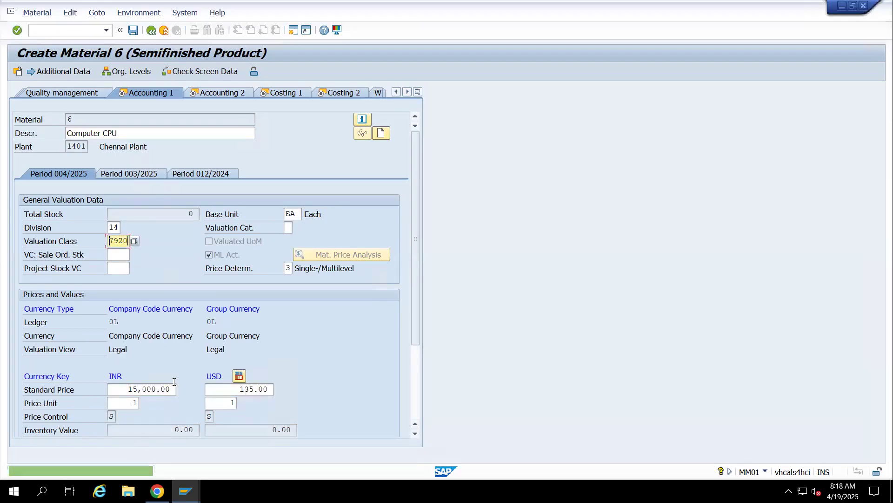
pyautogui.press('Return')
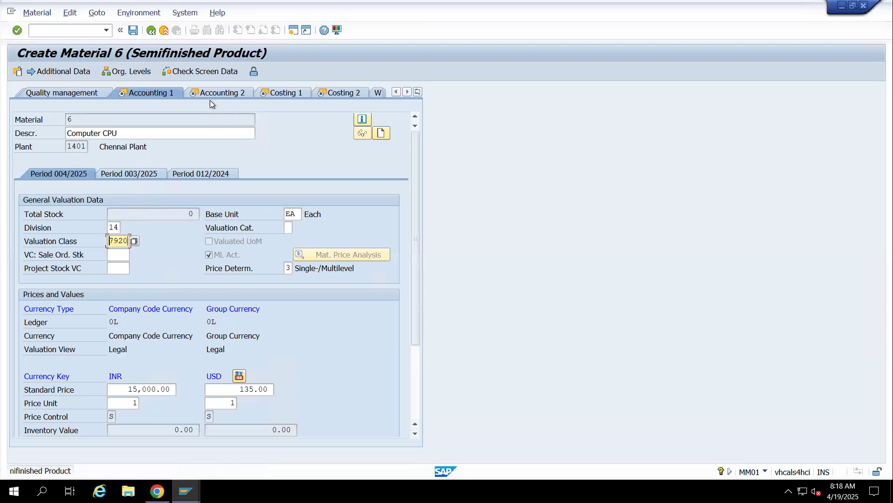
pyautogui.click(209, 92)
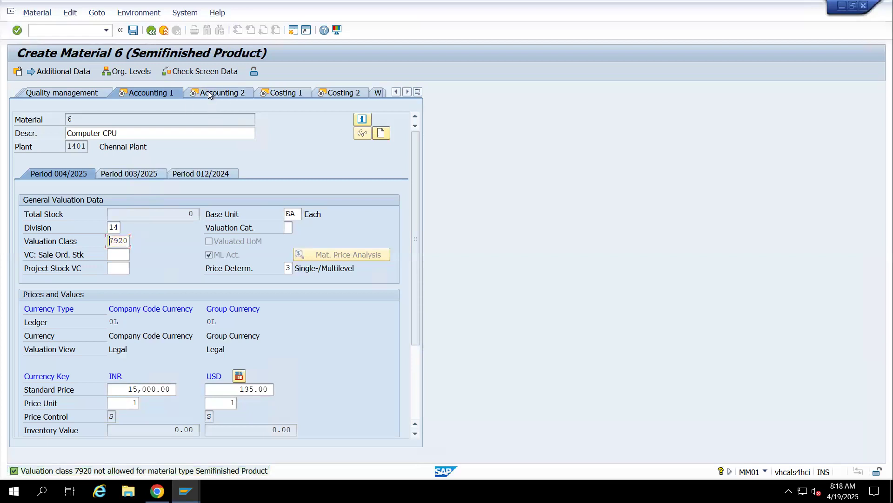
# Change the valuation class to 7900, then continue through Accounting 2 and Costing 1 to the Costing 2 view
pyautogui.press('Delete')
pyautogui.write('7900')
pyautogui.press('Return')
pyautogui.click(199, 92)
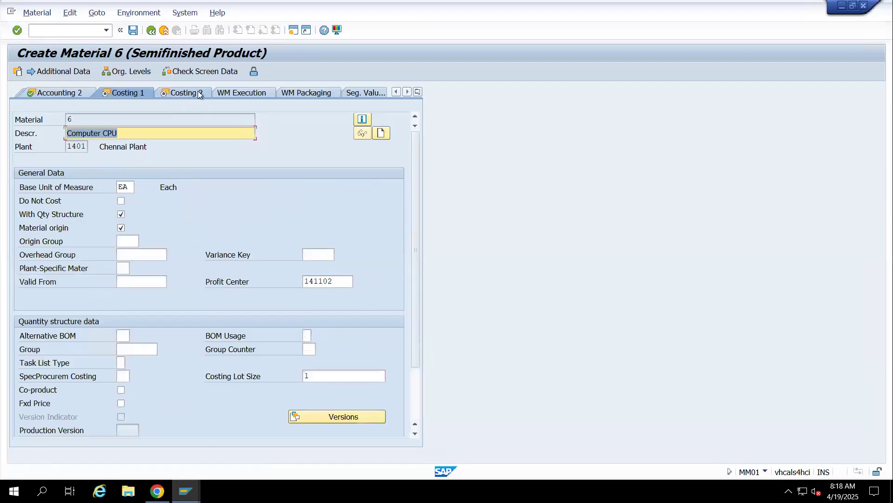
pyautogui.click(199, 92)
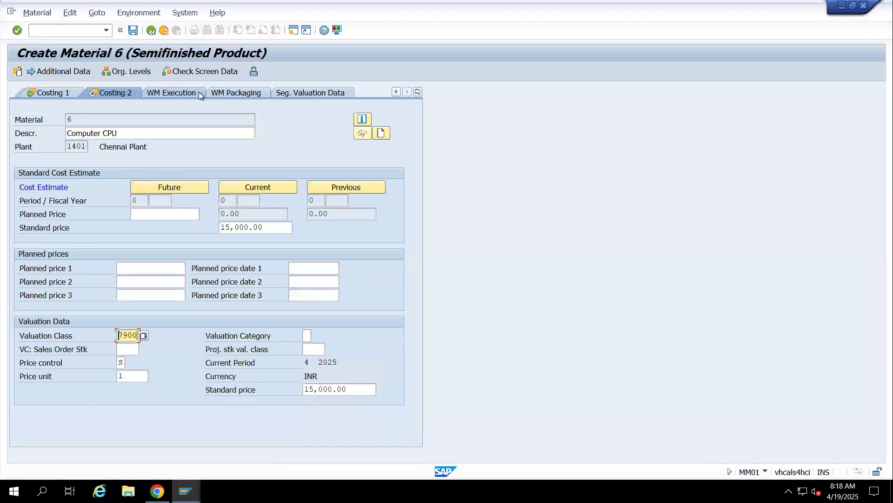
# Save the semifinished material, check the details of the status message, and leave material creation
pyautogui.click(137, 30)
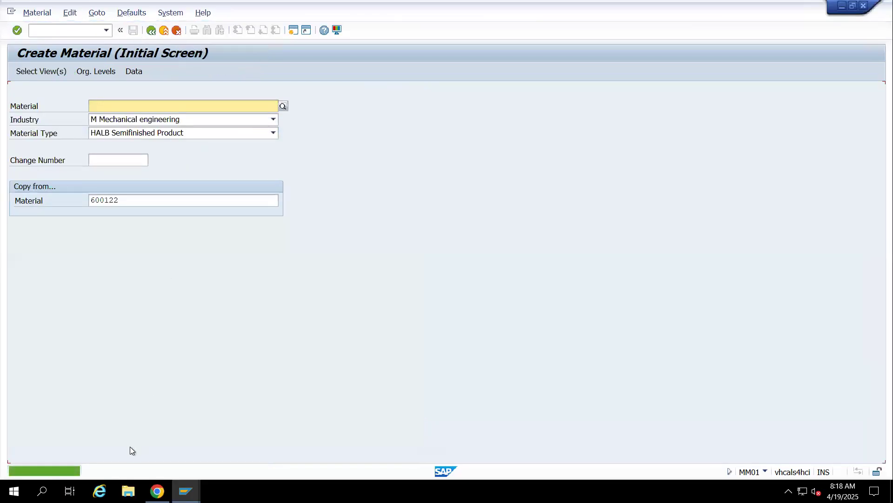
pyautogui.doubleClick(62, 471)
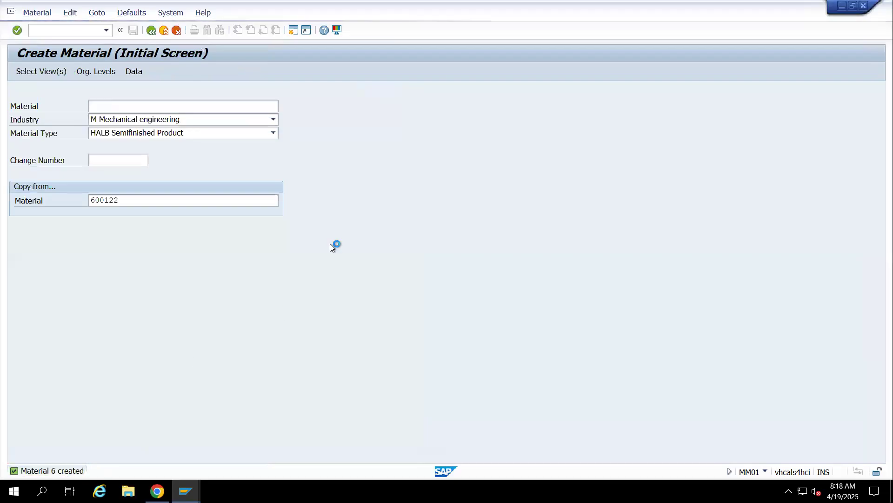
pyautogui.moveTo(46, 118); pyautogui.dragTo(177, 118)
pyautogui.click(207, 100)
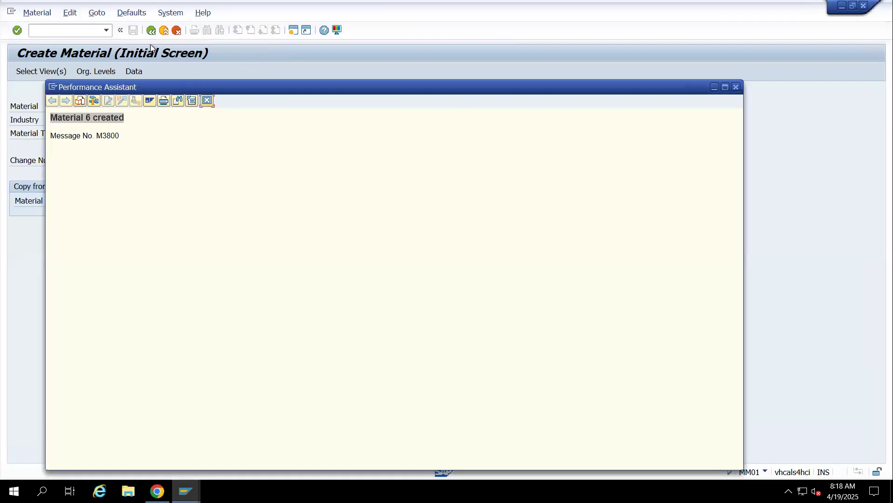
pyautogui.click(164, 30)
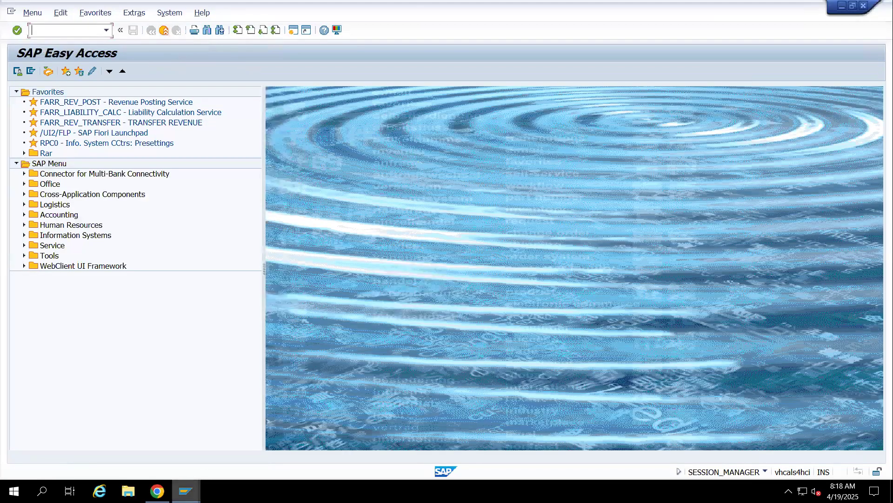
# Switch to the MM60 materials list session and run the list for material 6 in plant 1401
pyautogui.moveTo(185, 491)
pyautogui.click(234, 443)
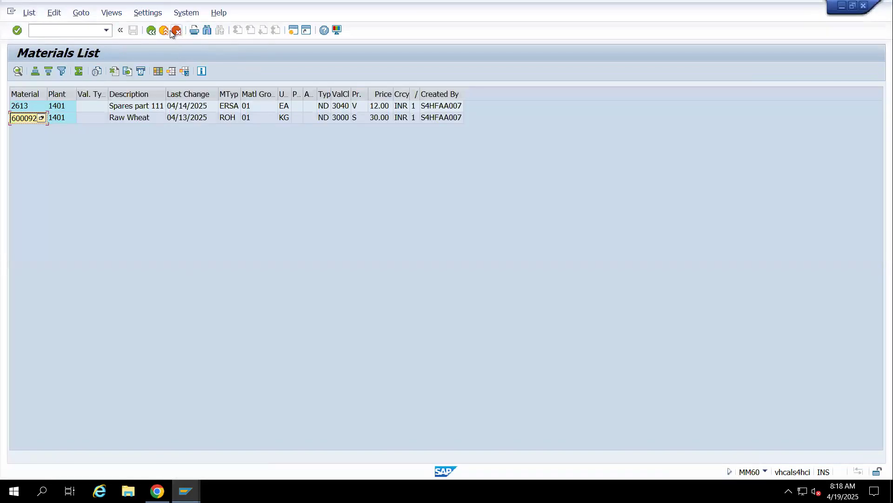
pyautogui.click(151, 30)
pyautogui.click(18, 71)
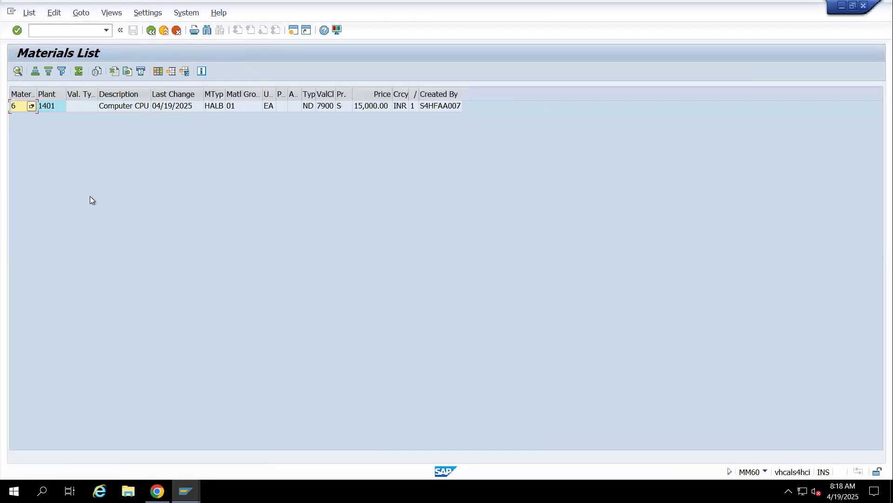
# Clear the material selection and rerun the materials list for all of plant 1401
pyautogui.click(151, 31)
pyautogui.click(181, 110)
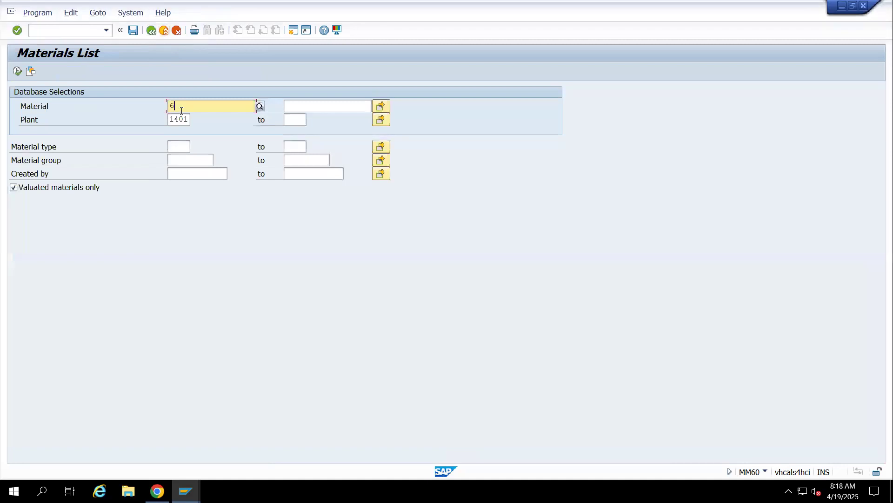
pyautogui.press('BackSpace')
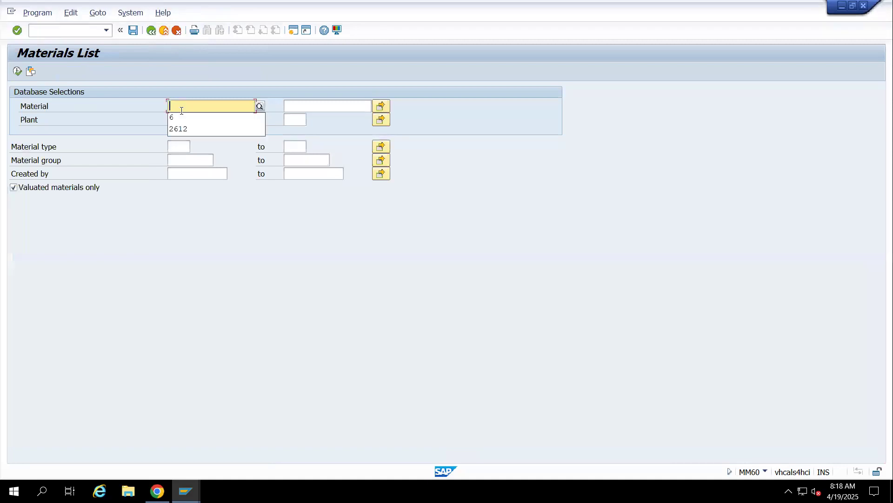
pyautogui.click(18, 72)
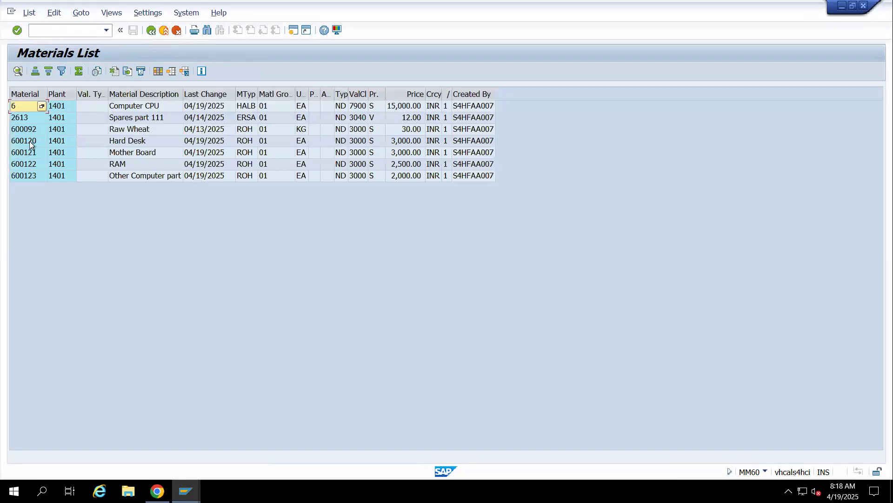
# Examine the list rows of Computer CPU and its raw materials: Hard Desk, Mother Board, RAM and Other Computer part
pyautogui.click(33, 164)
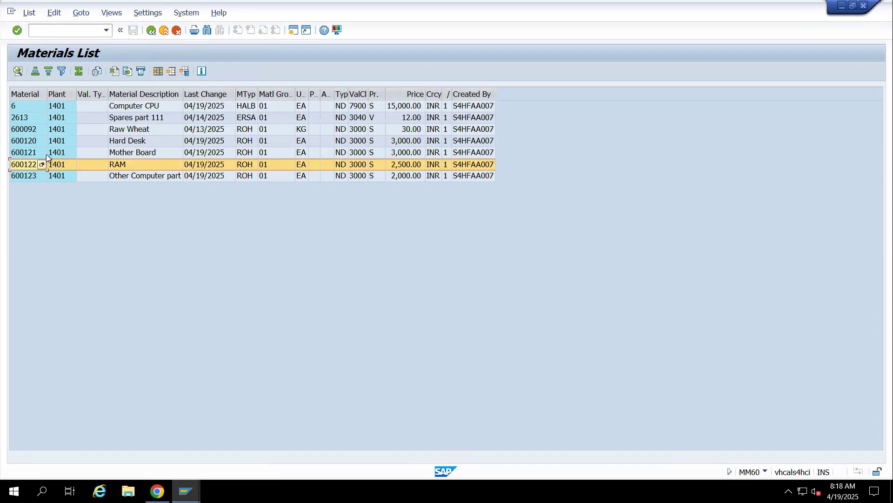
pyautogui.click(18, 177)
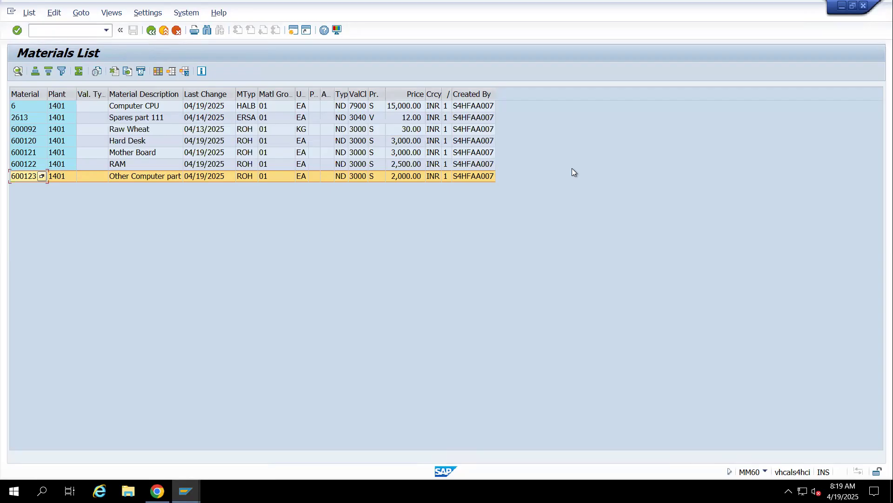
pyautogui.click(24, 108)
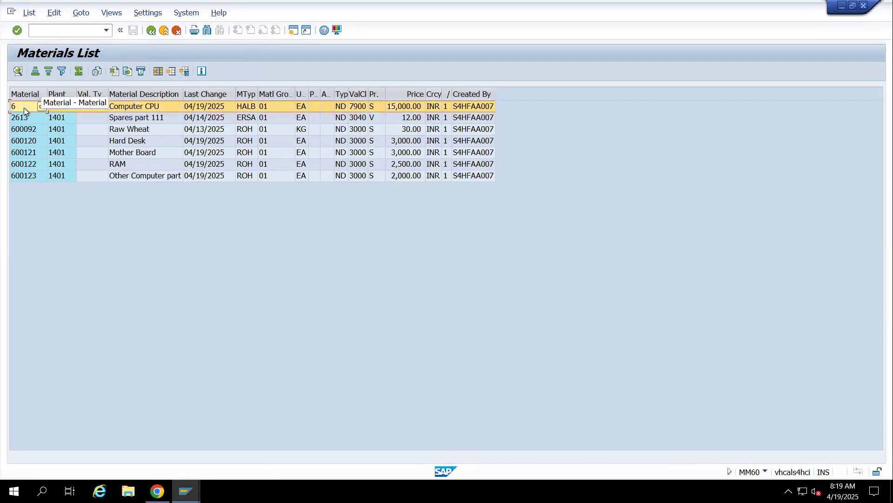
pyautogui.click(26, 141)
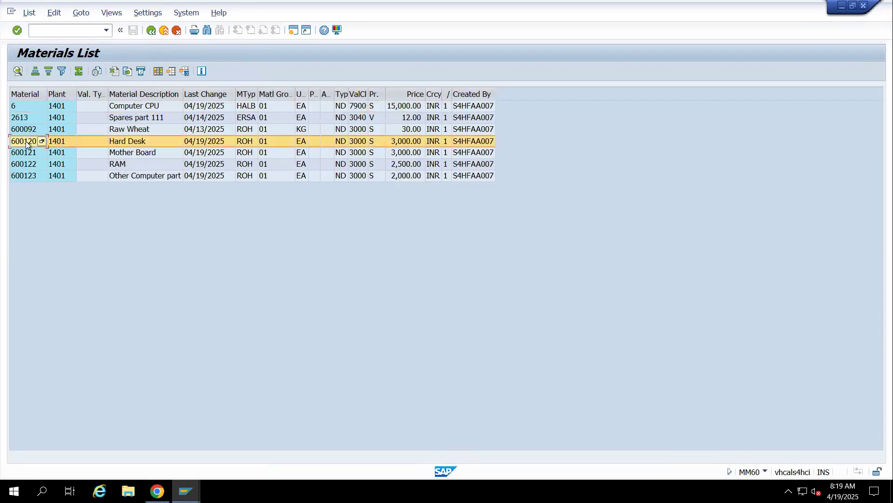
pyautogui.click(30, 153)
pyautogui.click(30, 165)
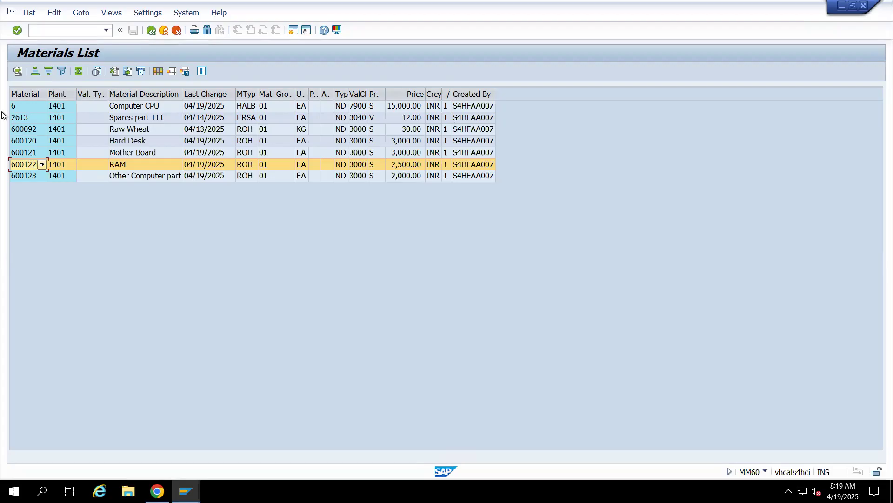
# Compare the Computer CPU row with the raw material rows from Hard Desk to Other Computer part
pyautogui.click(20, 108)
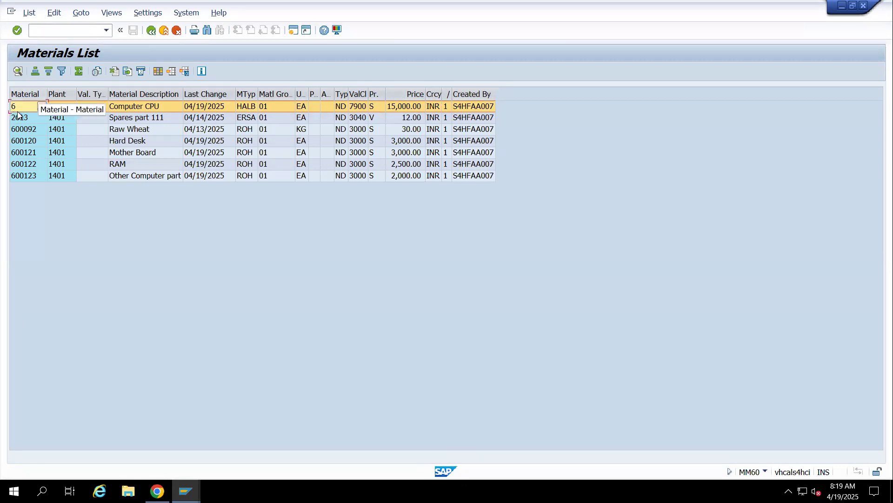
pyautogui.click(16, 108)
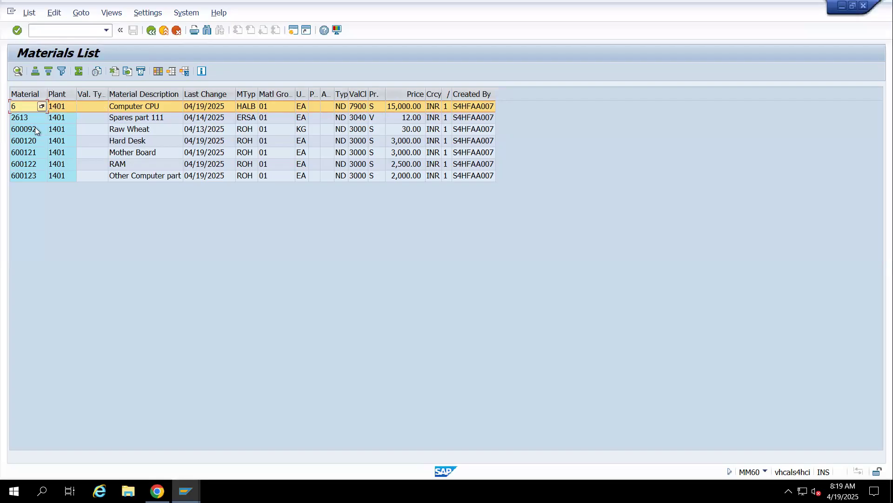
pyautogui.click(20, 141)
pyautogui.press('Down')
pyautogui.press('Down')
pyautogui.press('Down')
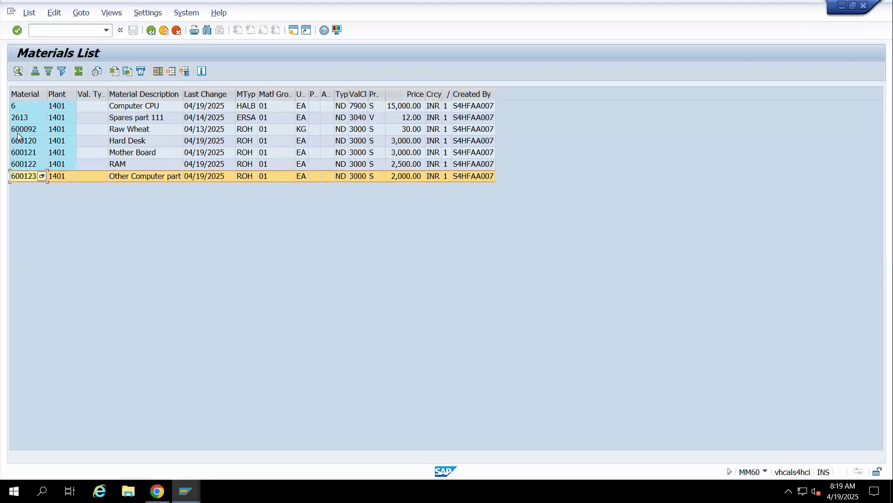
# Open the material display of Computer CPU from the list and return without choosing any views
pyautogui.doubleClick(15, 106)
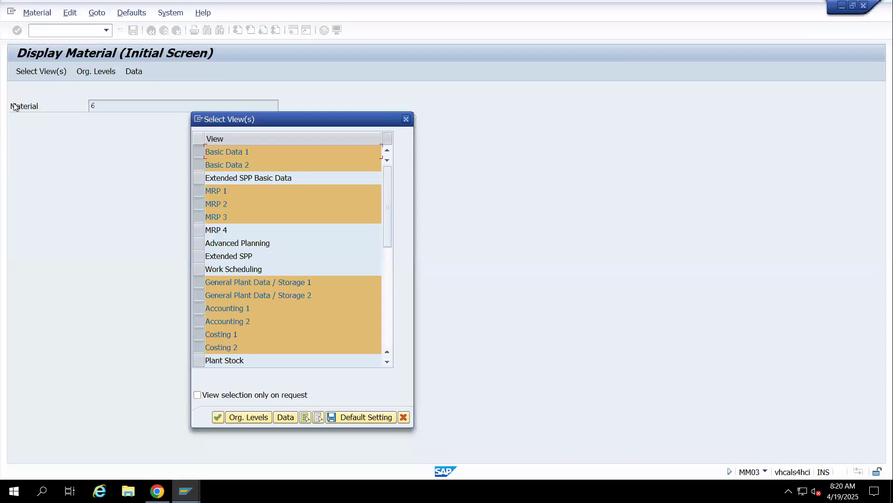
pyautogui.click(408, 119)
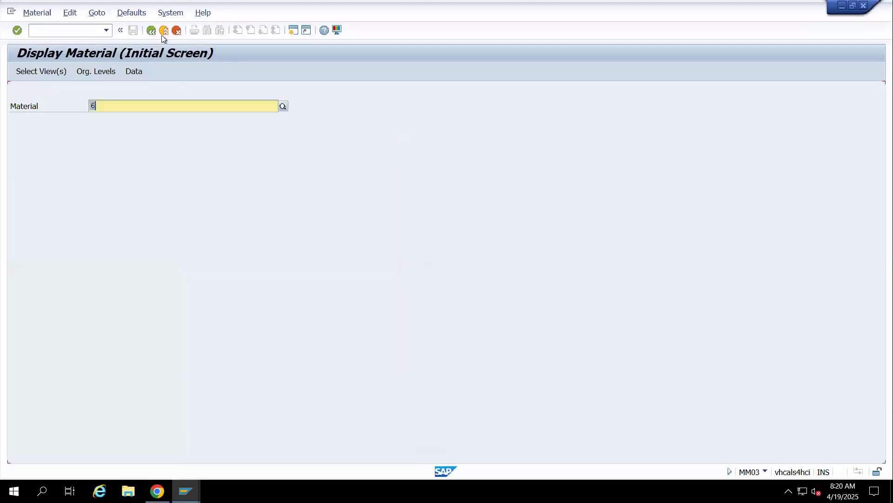
pyautogui.click(156, 32)
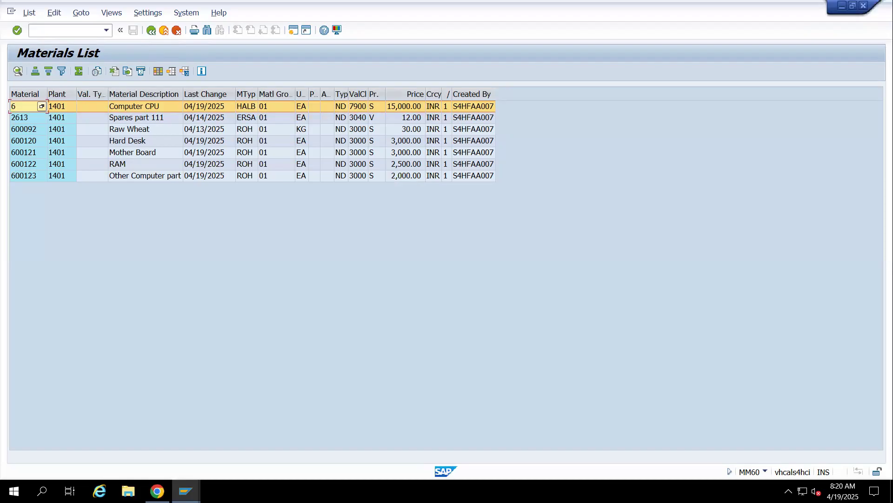
# Switch to the free SAP Easy Access session and start purchase order creation with transaction ME21N
pyautogui.click(186, 491)
pyautogui.click(532, 442)
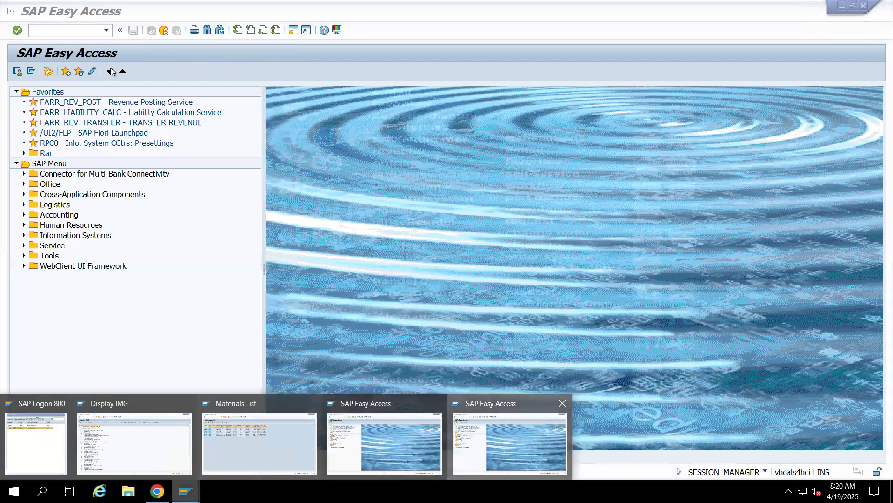
pyautogui.click(75, 28)
pyautogui.write('ME21N')
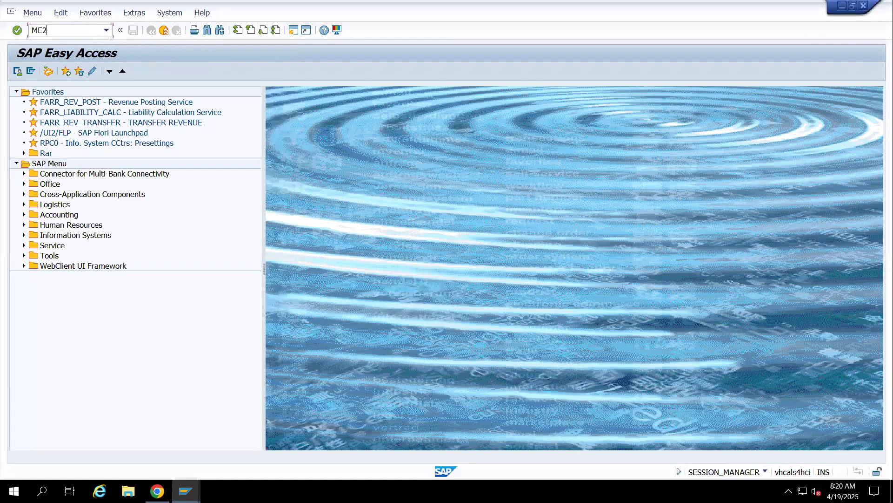
pyautogui.press('Return')
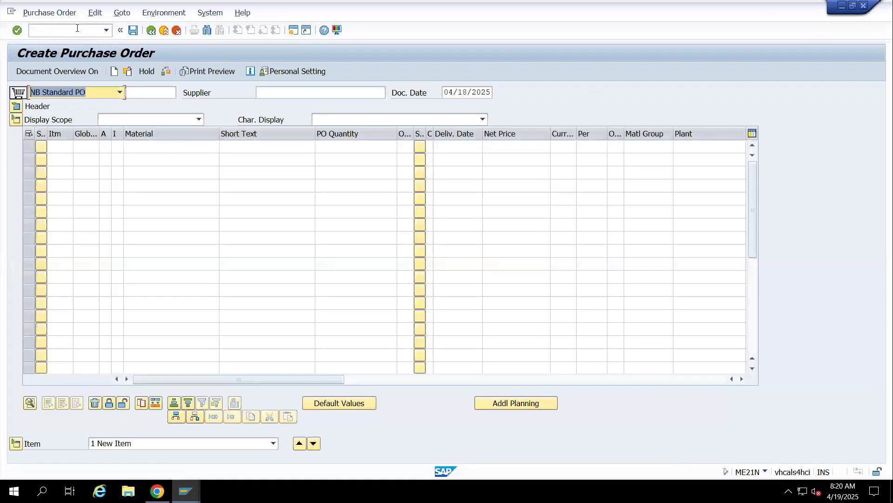
# Select Mahesh pvt ltd as the supplier of the standard PO and start item line 10
pyautogui.click(276, 101)
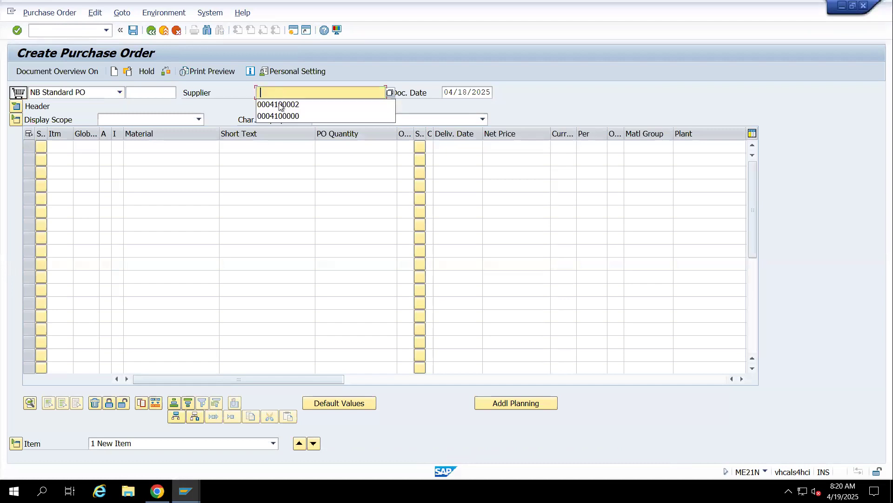
pyautogui.click(277, 102)
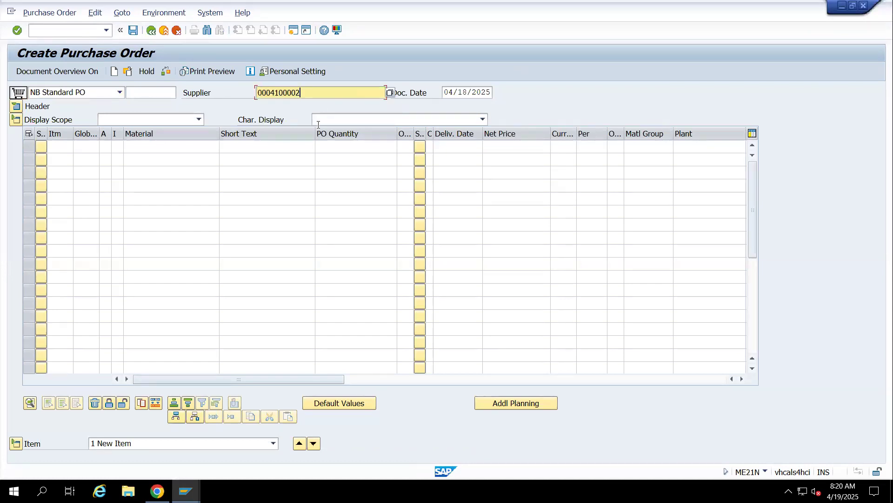
pyautogui.click(58, 147)
pyautogui.write('10')
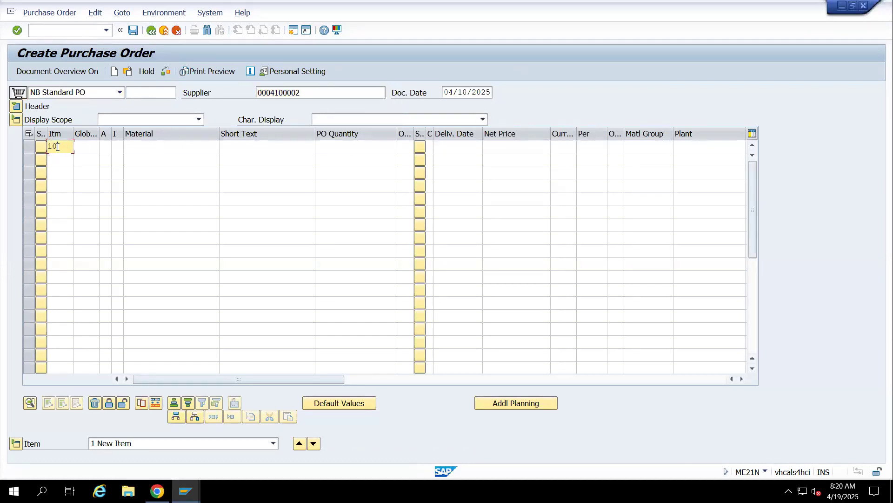
# Copy the Hard Desk material number 600120 from the materials list into purchase order item 10 and validate the entry
pyautogui.hotkey('alt', 'Tab')
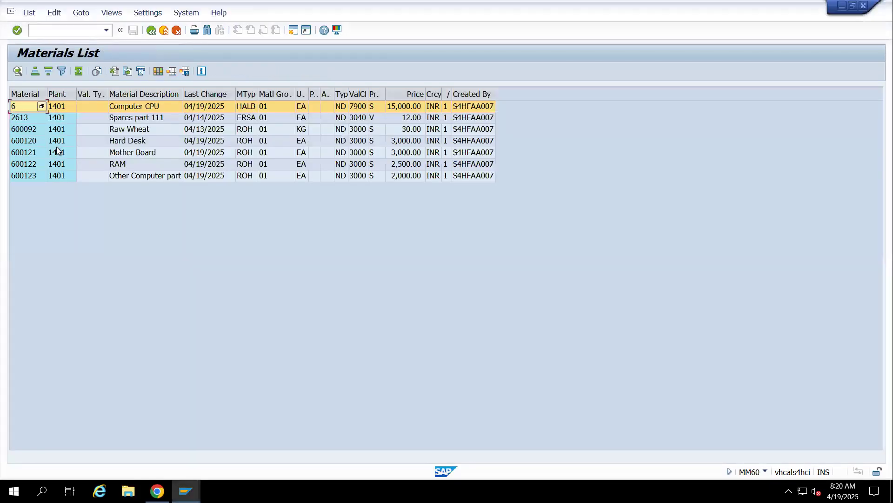
pyautogui.click(26, 141)
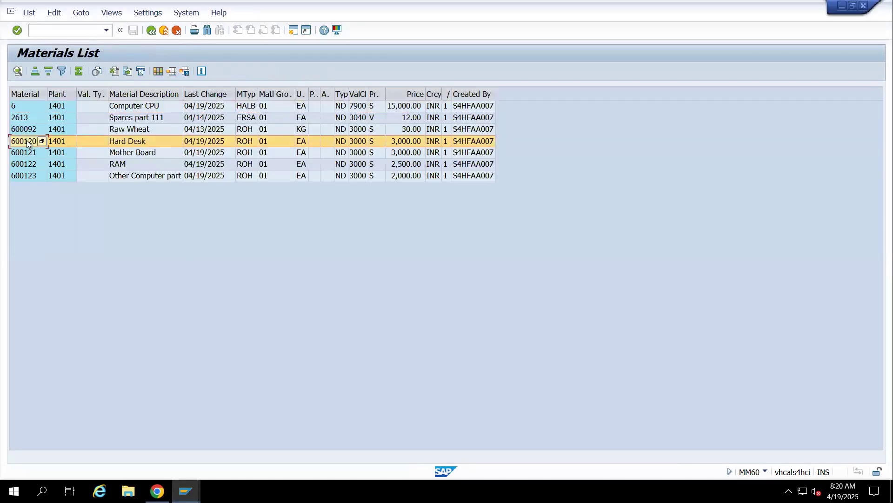
pyautogui.hotkey('alt', 'Tab')
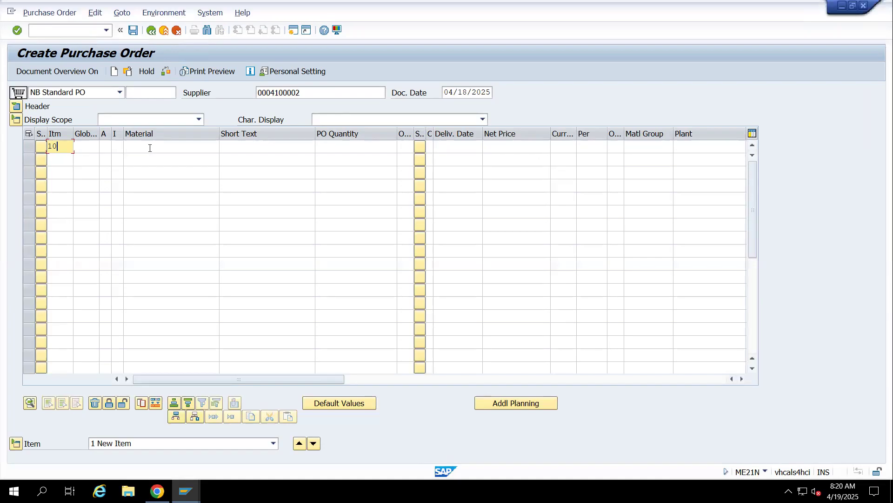
pyautogui.click(150, 147)
pyautogui.write('600120')
pyautogui.hotkey('alt', 'Tab')
pyautogui.click(18, 156)
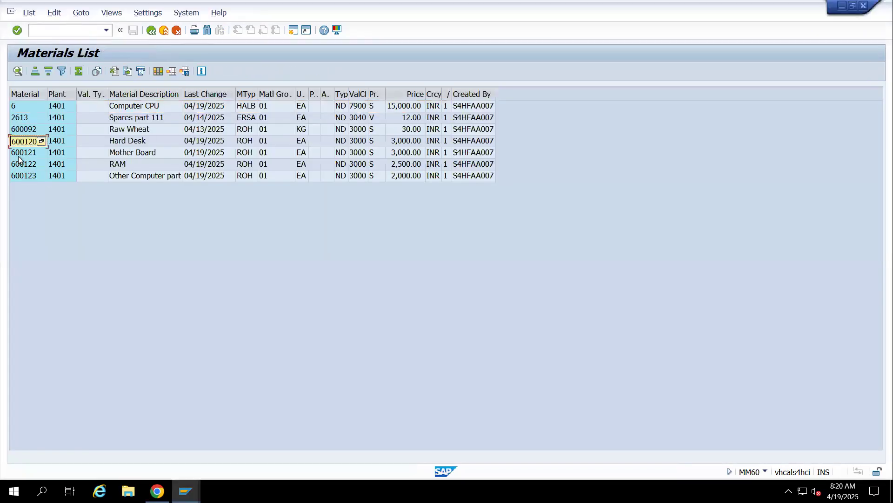
pyautogui.hotkey('alt', 'Tab')
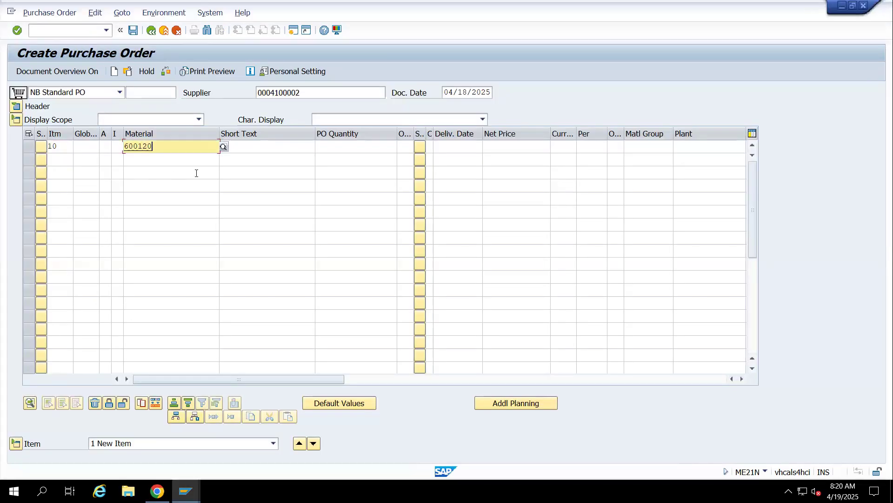
pyautogui.press('Return')
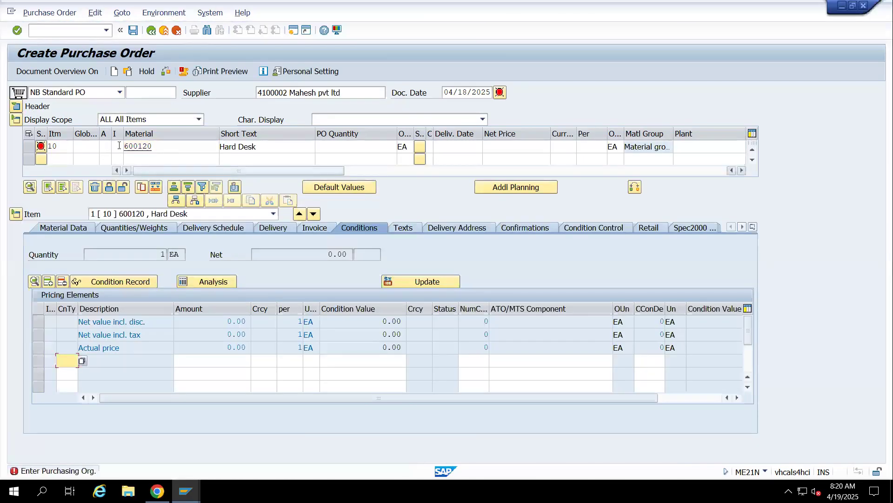
# Fill in the header organizational data with purchasing organization 14PO, purchasing group 001 and company code 1411
pyautogui.click(17, 107)
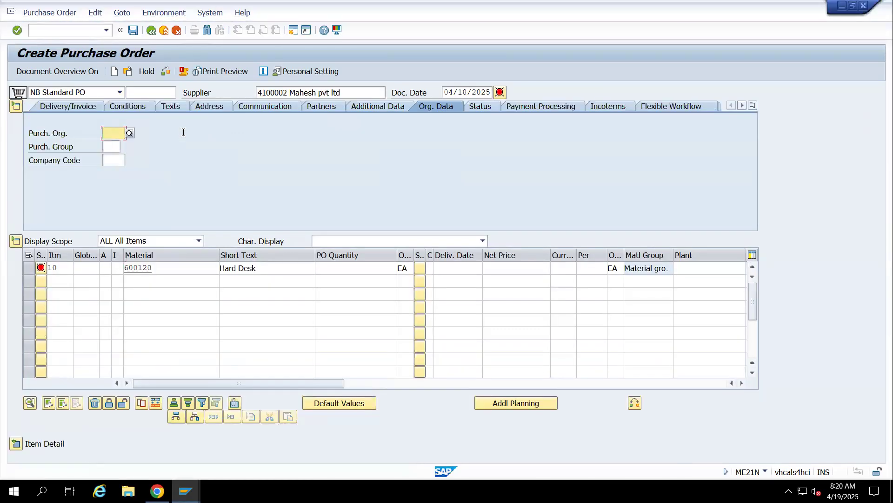
pyautogui.write('1')
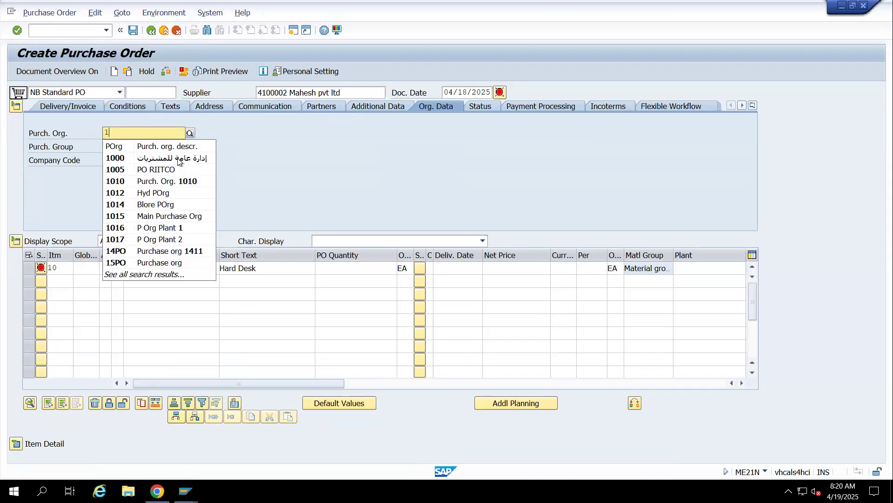
pyautogui.click(117, 251)
pyautogui.click(115, 149)
pyautogui.click(113, 159)
pyautogui.click(114, 160)
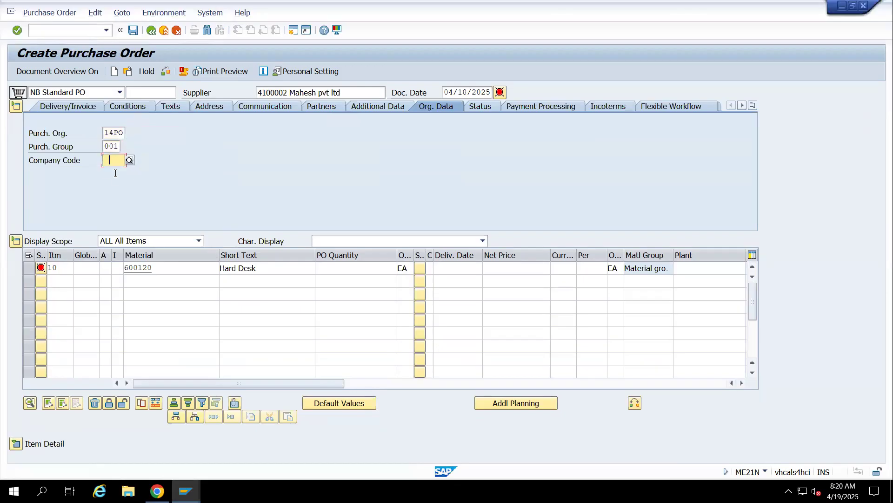
pyautogui.click(115, 172)
# Set the Hard Desk item's PO quantity to 5 and its net price to 2700
pyautogui.click(362, 267)
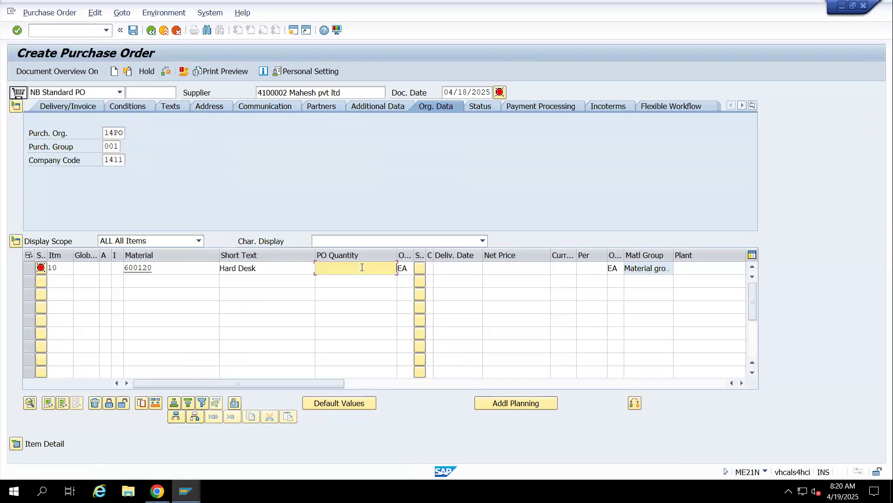
pyautogui.write('5')
pyautogui.press('Tab')
pyautogui.press('Tab')
pyautogui.press('Tab')
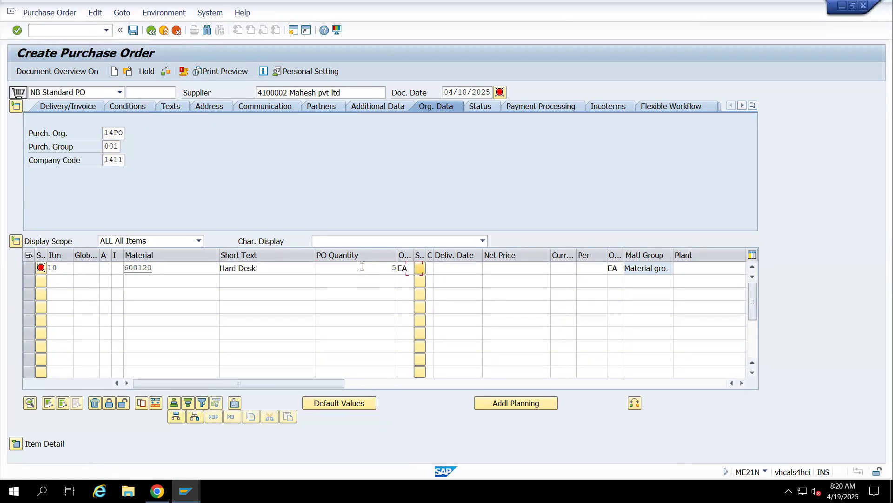
pyautogui.press('Tab')
pyautogui.press('Tab')
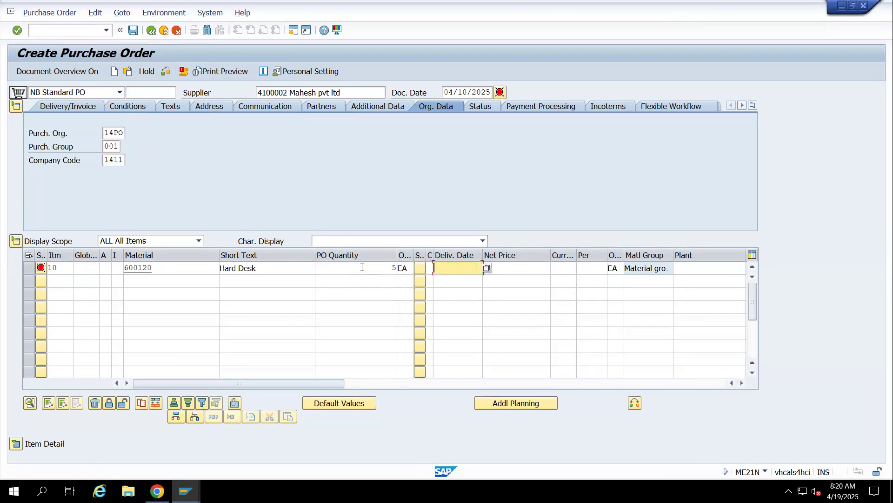
pyautogui.write('27000')
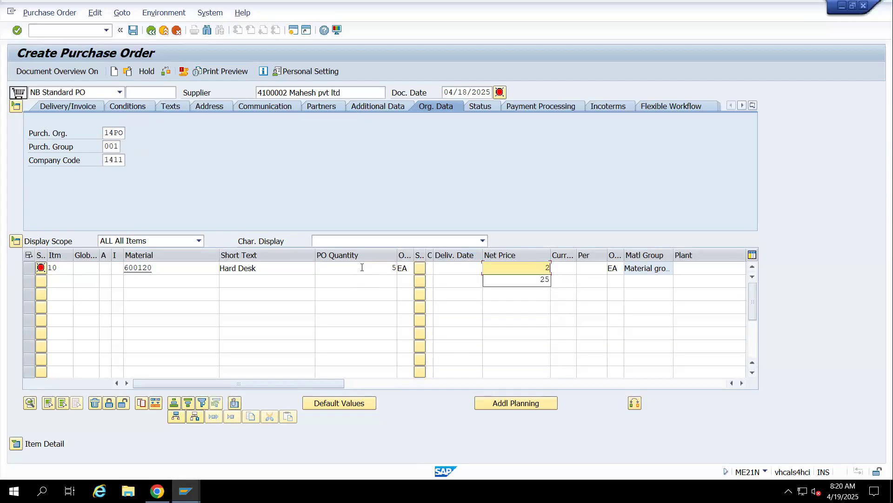
pyautogui.press('Tab')
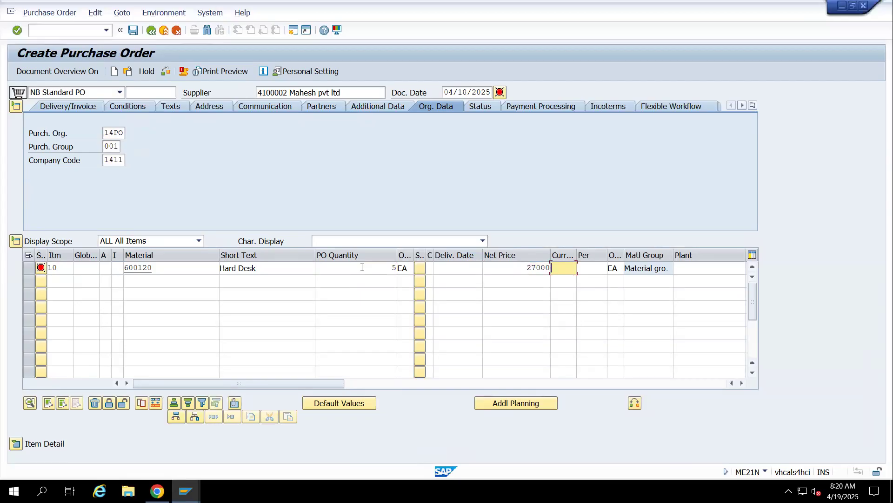
pyautogui.hotkey('shift', 'Tab')
pyautogui.write('2700')
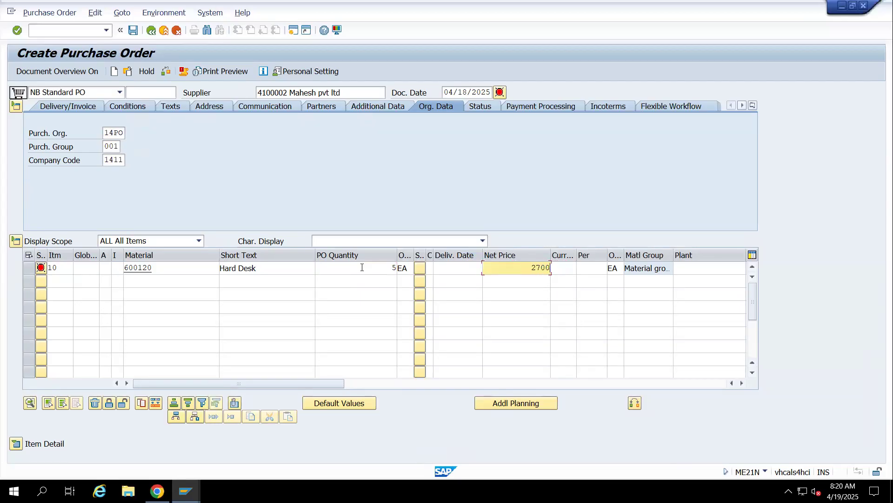
# Set the Hard Desk item's currency to INR and plant to 1401, and confirm the item through the messages
pyautogui.press('Tab')
pyautogui.write('IR')
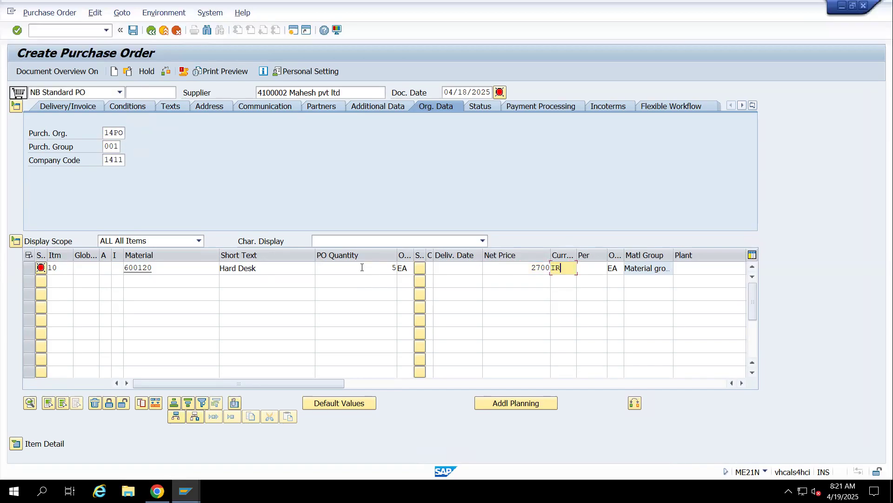
pyautogui.press('BackSpace')
pyautogui.write('NR')
pyautogui.press('Tab')
pyautogui.press('Tab')
pyautogui.press('Tab')
pyautogui.press('Tab')
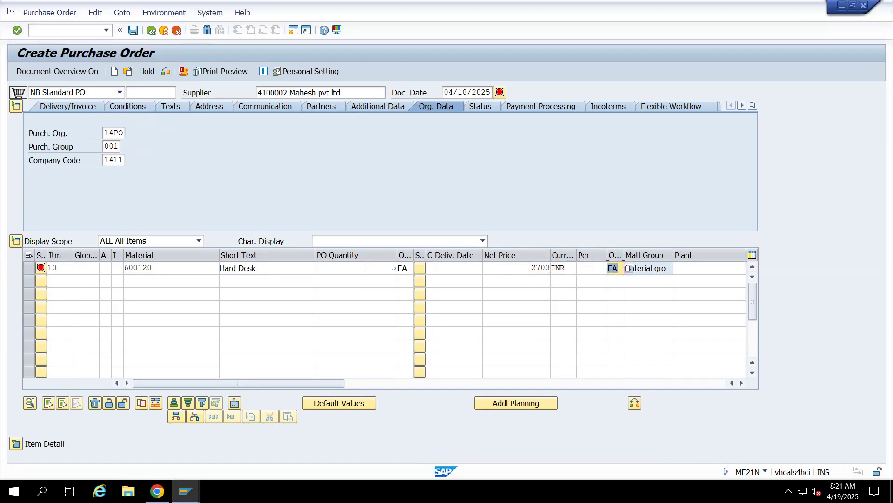
pyautogui.hotkey('shift', 'Tab')
pyautogui.write('1401')
pyautogui.press('Return')
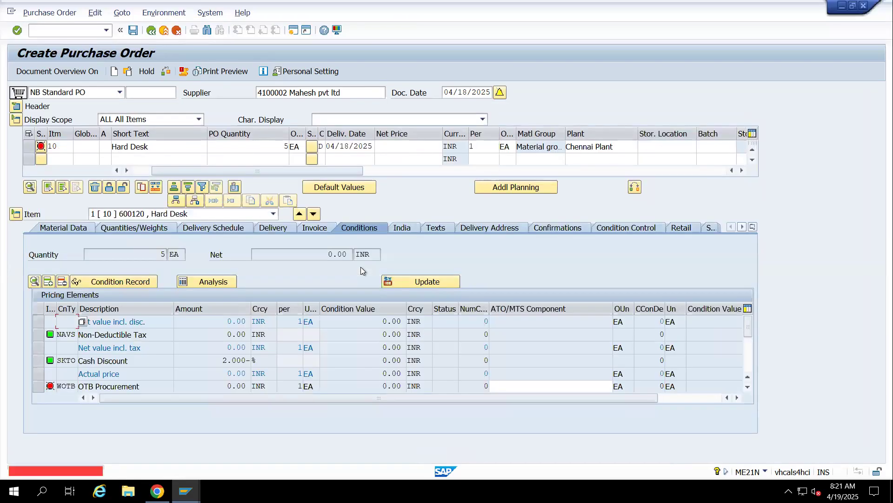
pyautogui.press('Return')
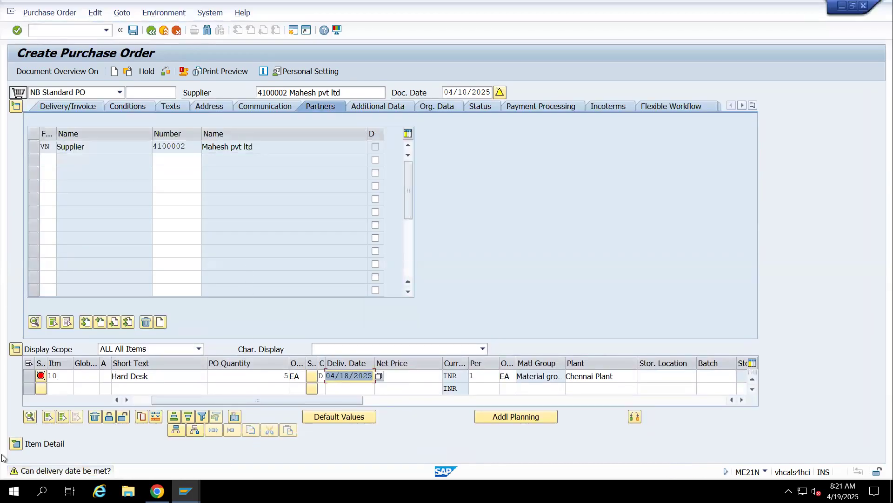
# Add condition type PB00 with an amount of 2700 to the Hard Desk item's pricing conditions
pyautogui.click(16, 443)
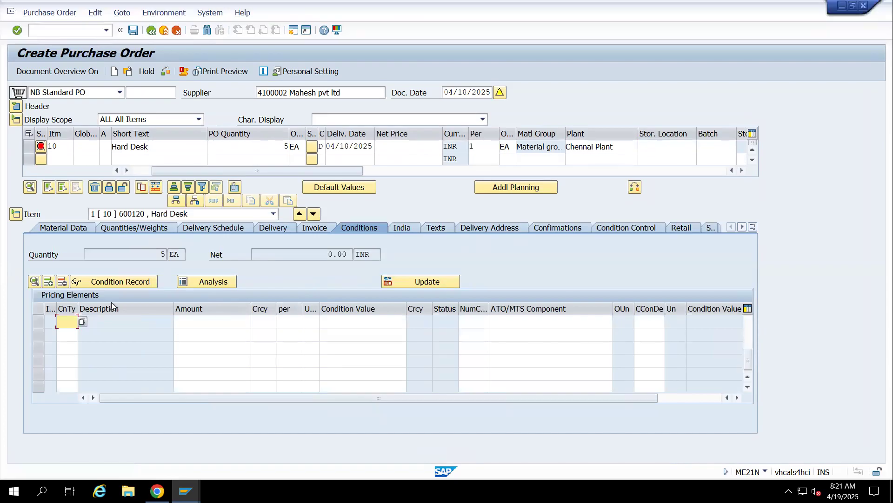
pyautogui.press('Return')
pyautogui.write('FB')
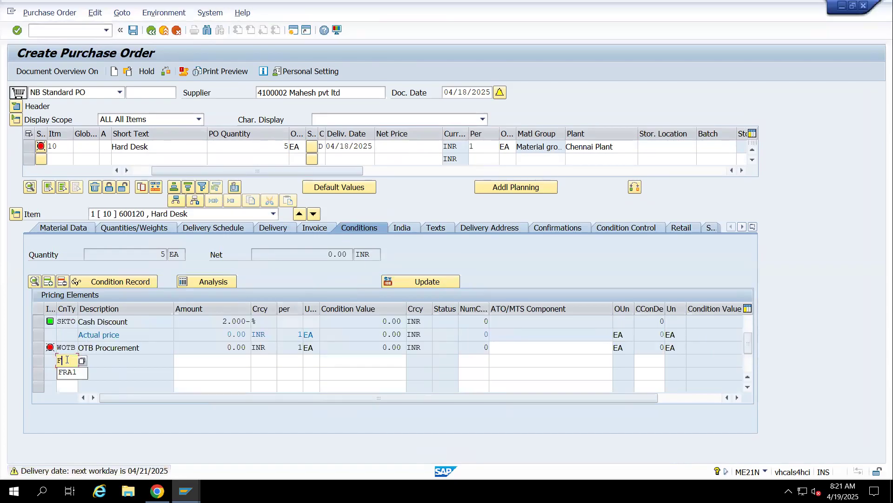
pyautogui.press('BackSpace')
pyautogui.press('BackSpace')
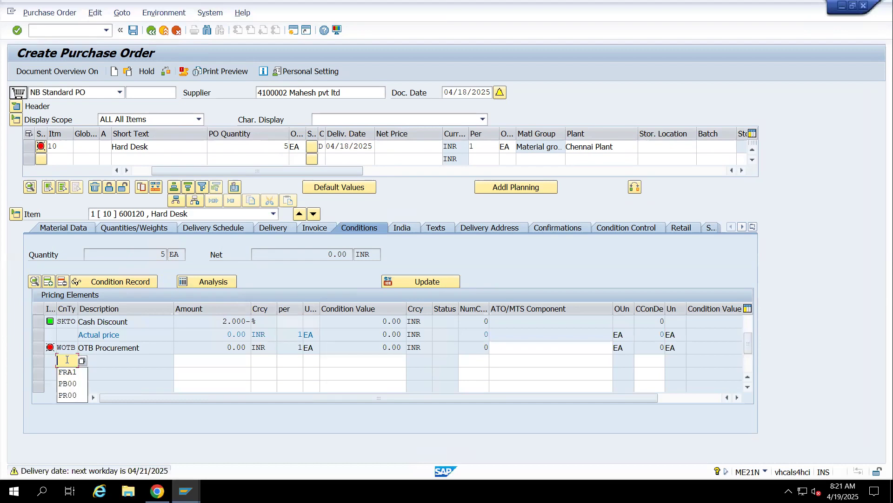
pyautogui.write('PB00')
pyautogui.press('Tab')
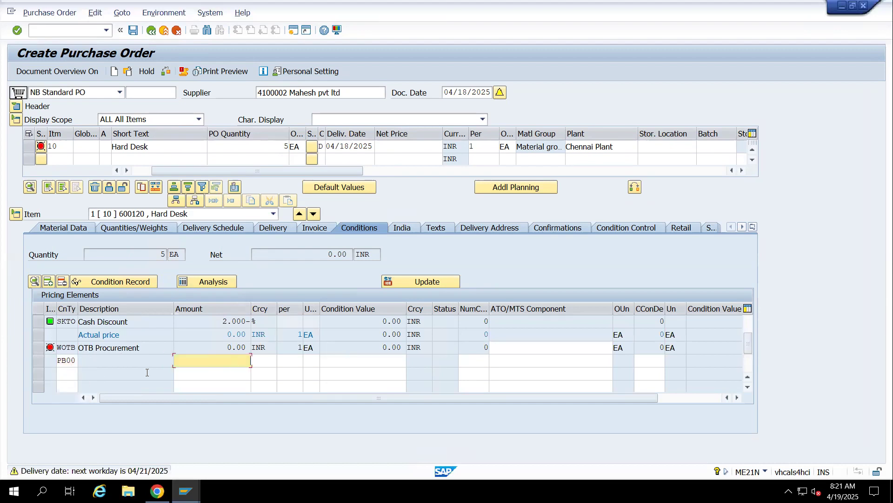
pyautogui.write('2700')
pyautogui.press('Return')
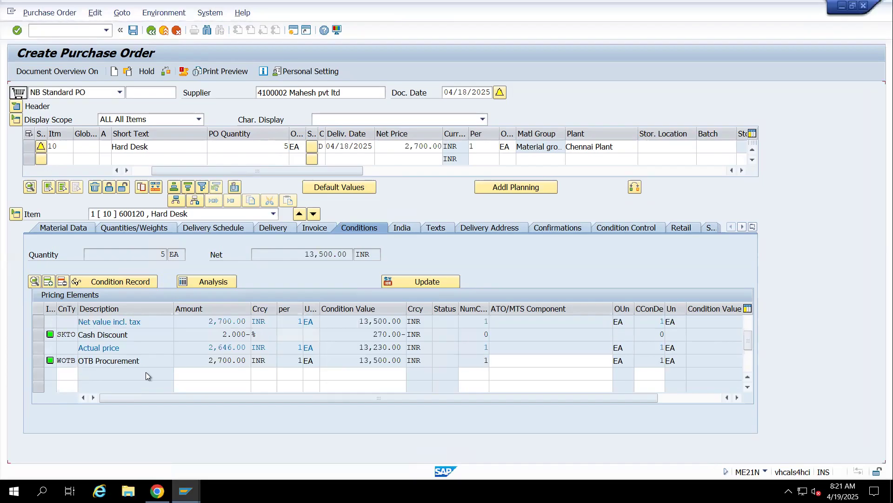
# Add purchase order item 20 with the Mother Board material 600121
pyautogui.click(61, 158)
pyautogui.write('20')
pyautogui.press('Tab')
pyautogui.press('Tab')
pyautogui.press('Tab')
pyautogui.press('Tab')
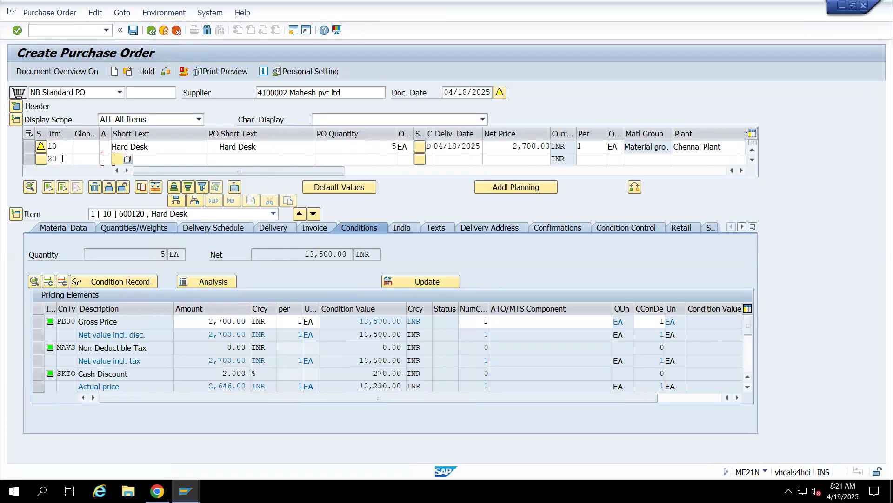
pyautogui.write('6000')
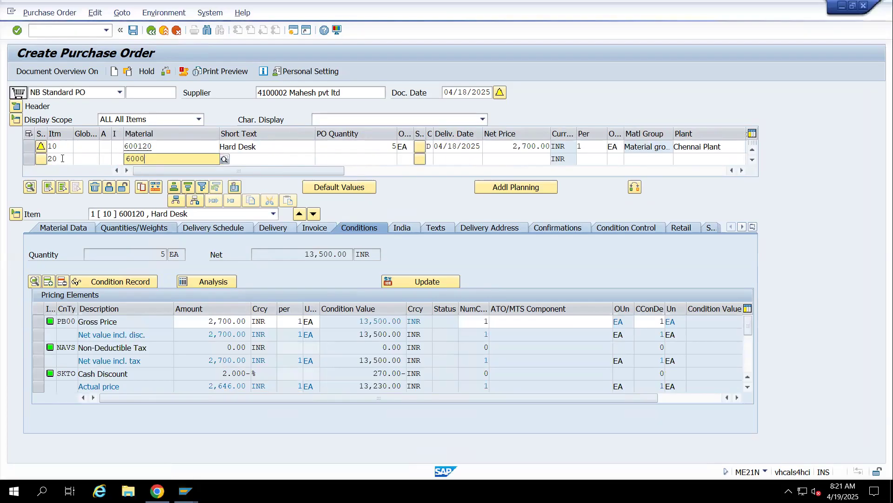
pyautogui.write('121')
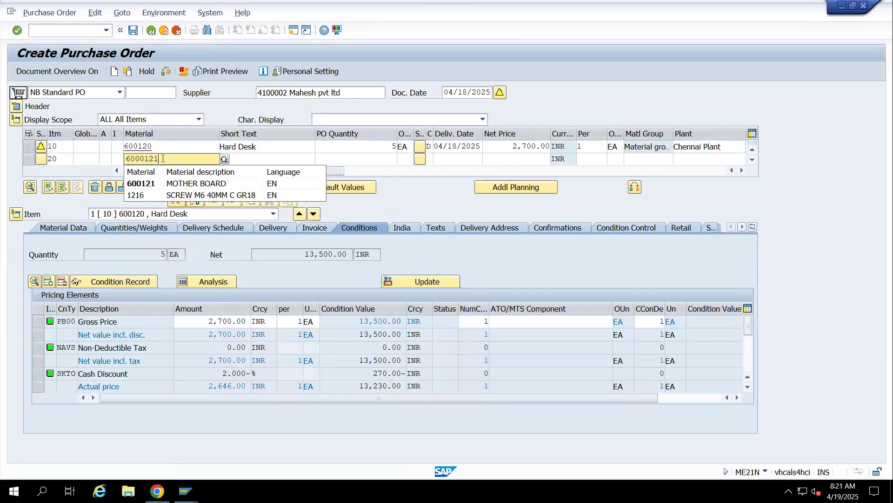
pyautogui.click(146, 159)
pyautogui.press('BackSpace')
pyautogui.click(175, 183)
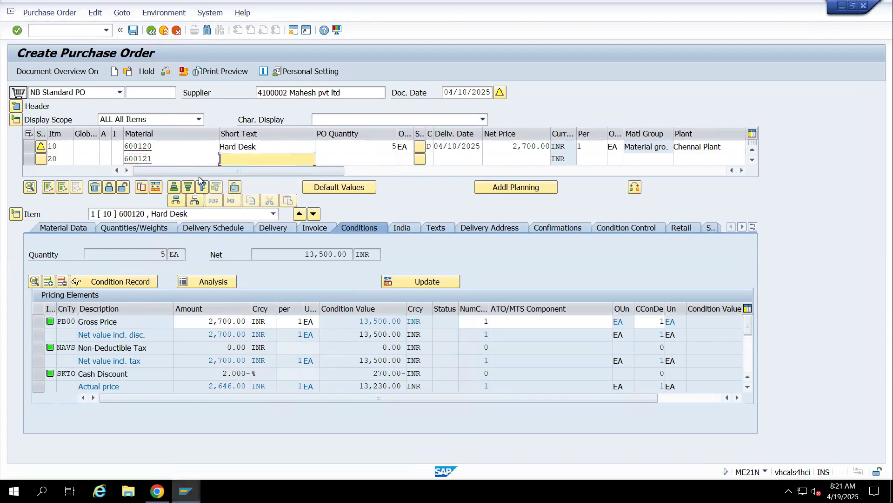
# Set item 20's PO quantity to 5 and its order unit to EA
pyautogui.write('5')
pyautogui.press('Tab')
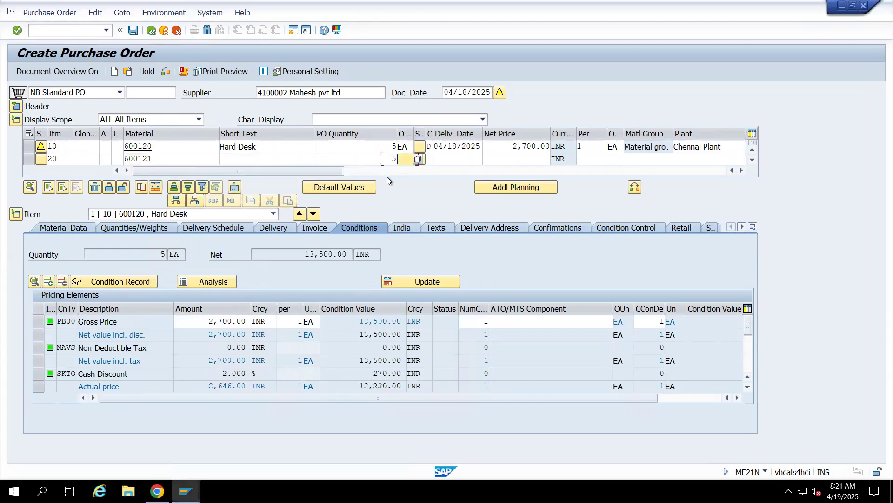
pyautogui.write('EA')
pyautogui.press('Tab')
pyautogui.press('Tab')
pyautogui.press('Tab')
pyautogui.press('Tab')
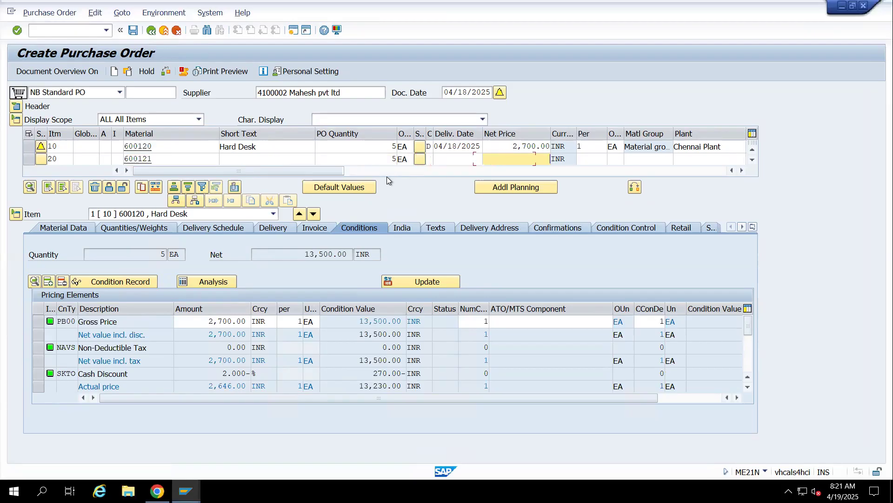
# Set item 20's net price to 3500 per 1 unit
pyautogui.write('3500')
pyautogui.press('Tab')
pyautogui.write('1')
pyautogui.press('Tab')
pyautogui.press('Tab')
pyautogui.press('Tab')
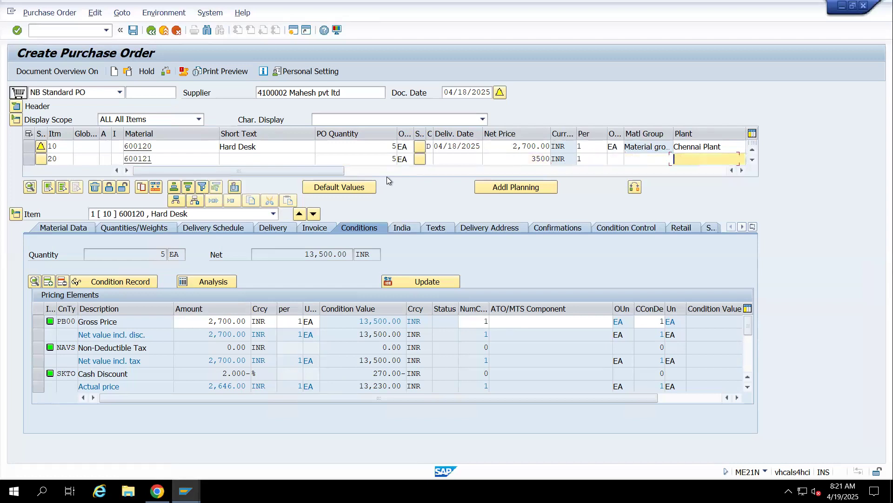
# Assign material group 01 and plant 1401 to item 20
pyautogui.hotkey('shift', 'Tab')
pyautogui.write('01')
pyautogui.press('Tab')
pyautogui.write('1')
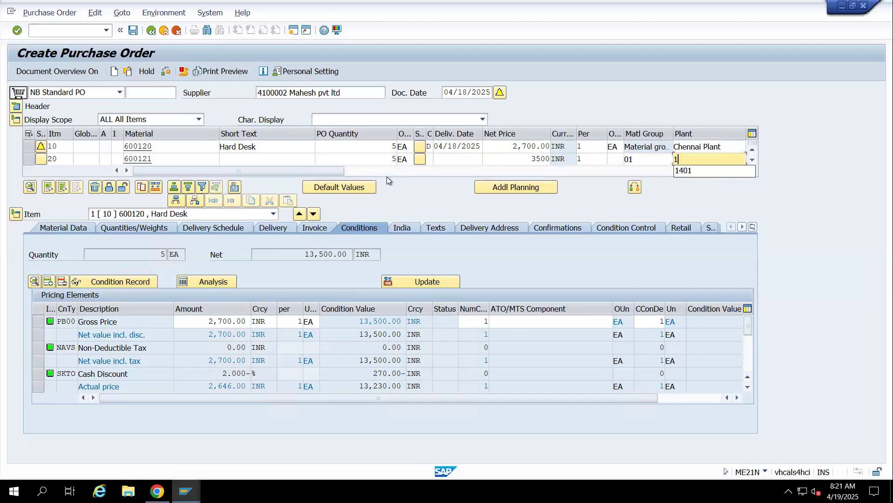
pyautogui.write('401')
pyautogui.press('Tab')
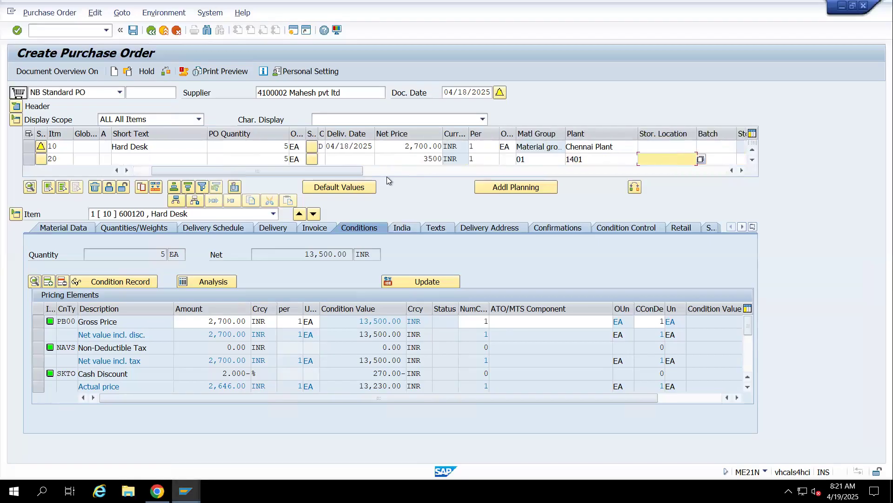
# Set the storage location of both items 10 and 20 to 14rm and validate the entries
pyautogui.click(657, 148)
pyautogui.write('14Rm')
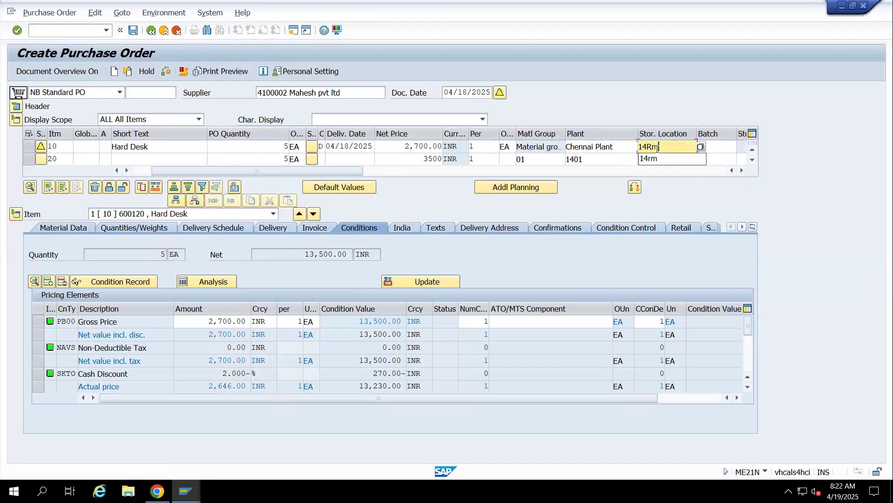
pyautogui.click(655, 159)
pyautogui.click(655, 159)
pyautogui.write('14')
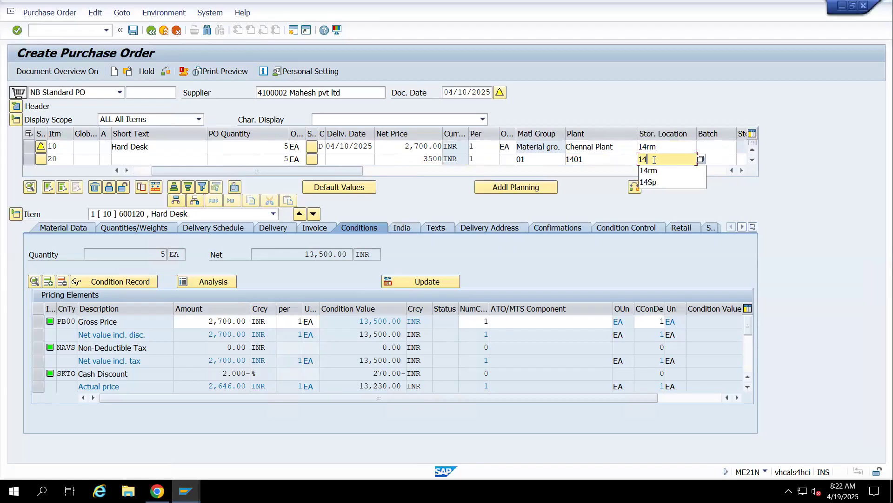
pyautogui.write('Rm')
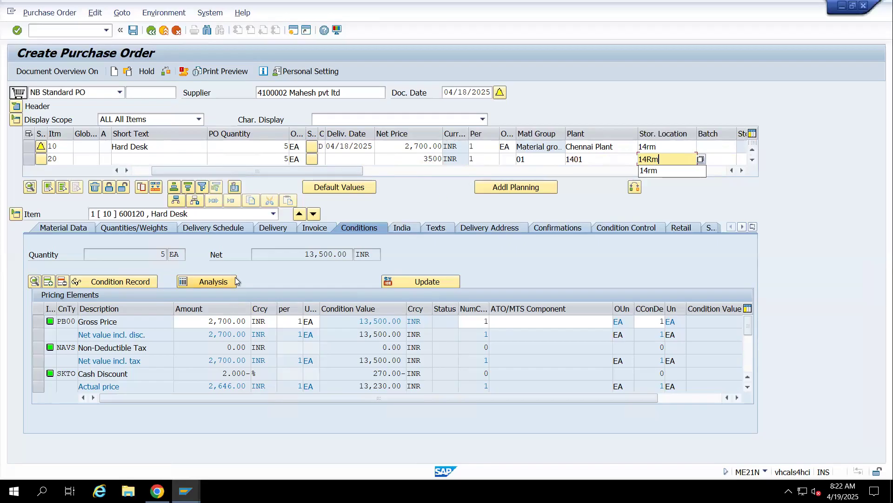
pyautogui.press('Return')
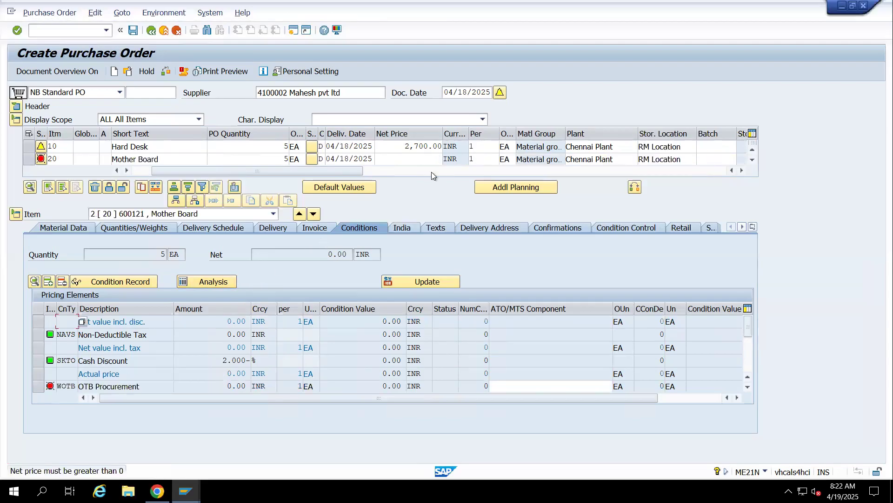
# Add condition type PB00 with an amount of 3500 to the Mother Board item's pricing conditions
pyautogui.scroll(-1, 155, 343)
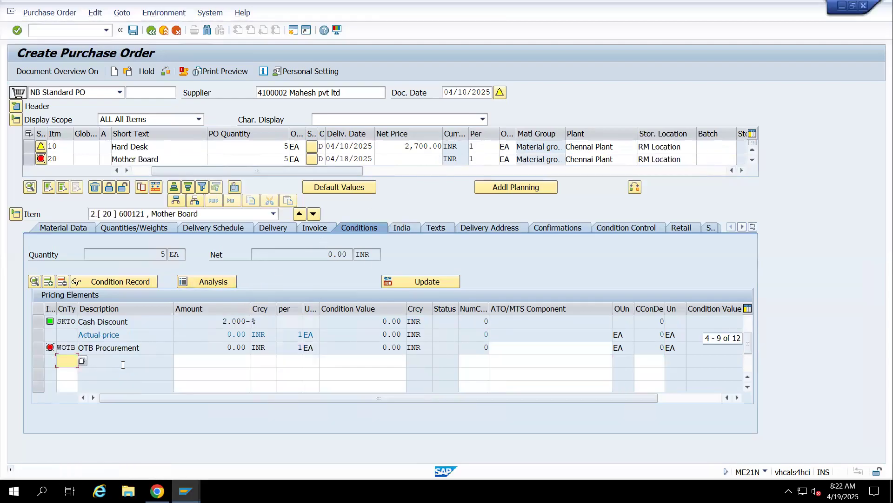
pyautogui.write('PB00')
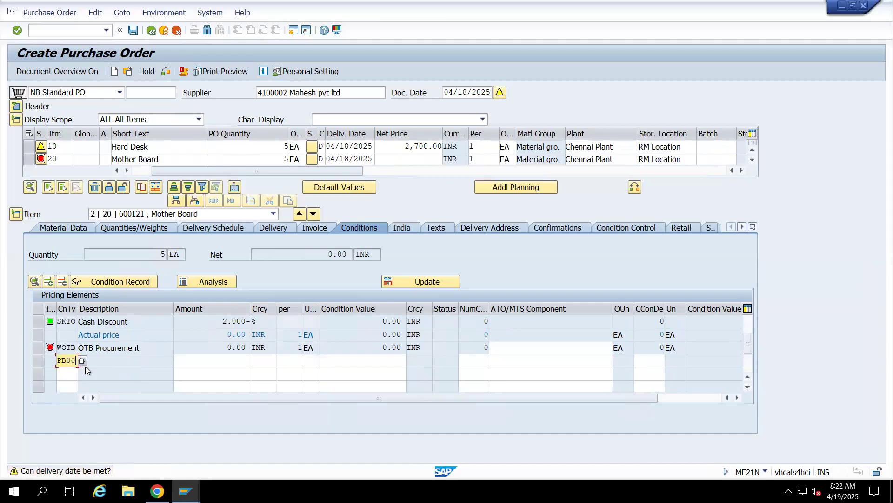
pyautogui.press('Tab')
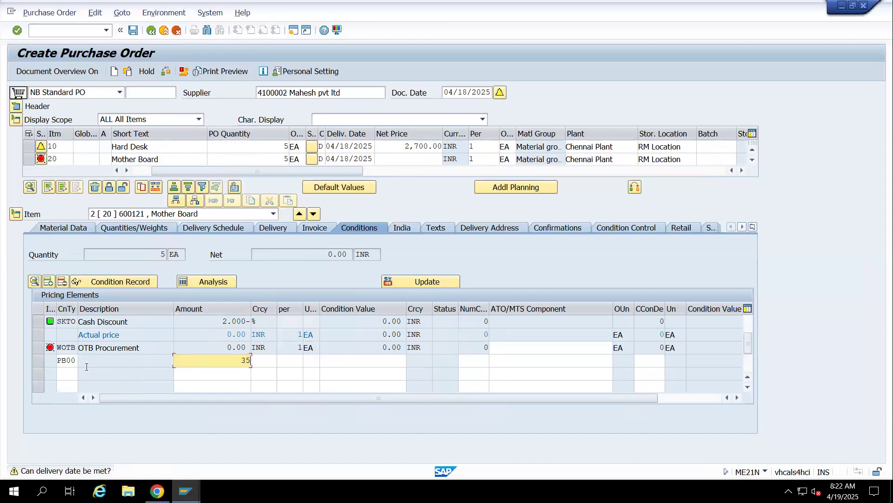
pyautogui.write('3500')
pyautogui.press('Return')
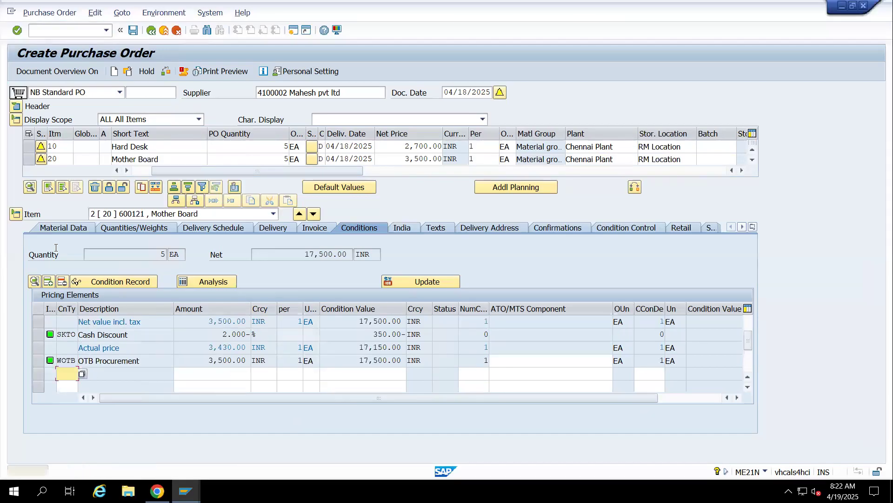
# Add purchase order item 30 with the RAM material 600122
pyautogui.scroll(-1, 77, 139)
pyautogui.click(65, 155)
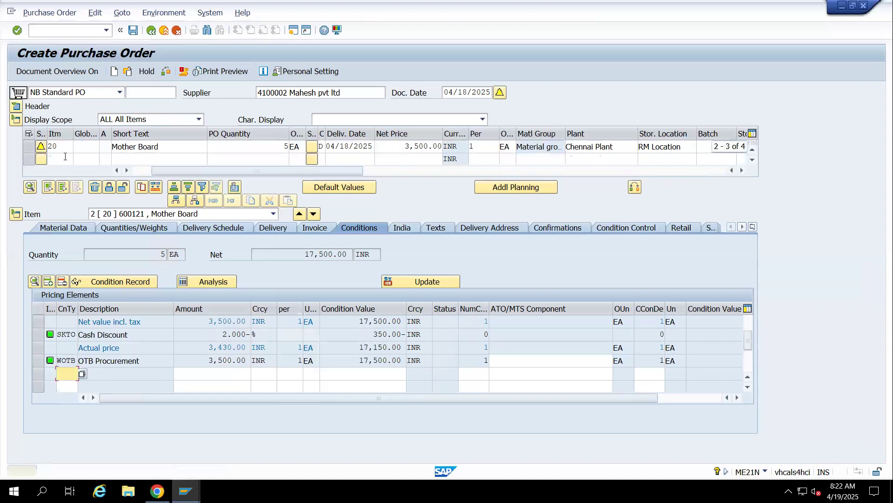
pyautogui.write('30')
pyautogui.press('Tab')
pyautogui.press('Tab')
pyautogui.press('Tab')
pyautogui.press('Tab')
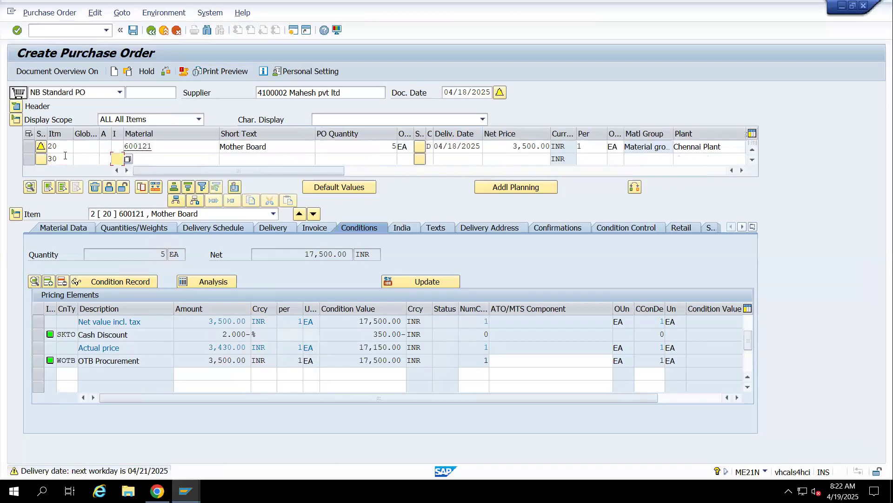
pyautogui.write('60012')
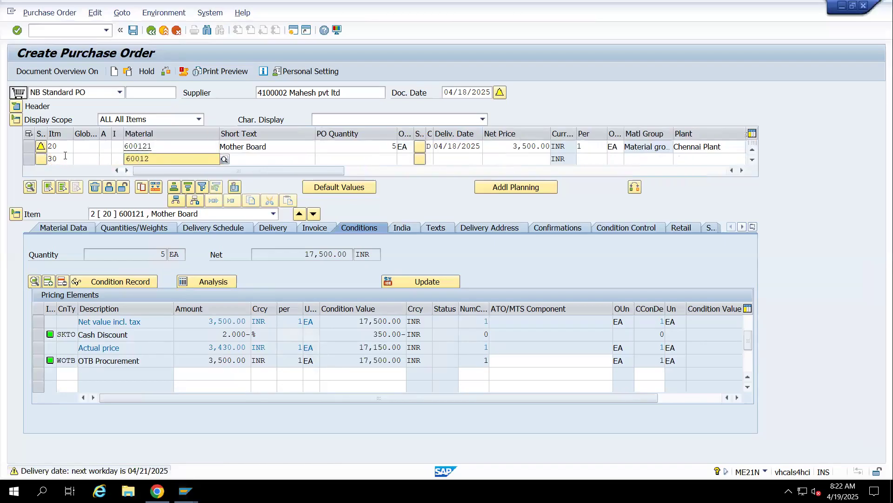
pyautogui.write('2')
pyautogui.press('Tab')
# Set item 30's PO quantity to 5 with order unit EA and validate the entry
pyautogui.press('Tab')
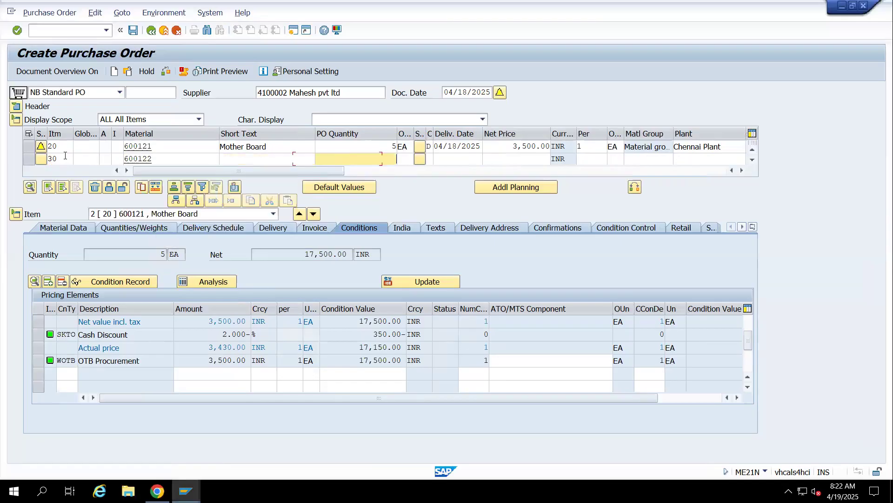
pyautogui.write('5')
pyautogui.write('EA')
pyautogui.press('Tab')
pyautogui.press('Tab')
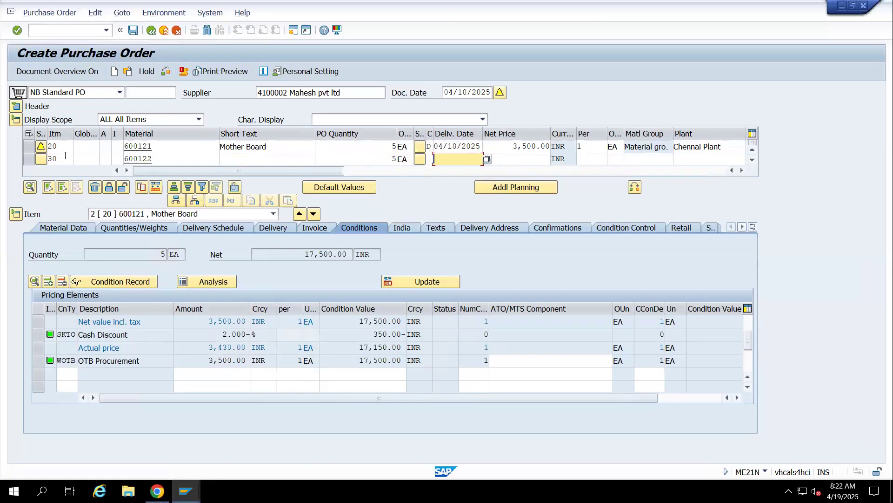
pyautogui.press('Tab')
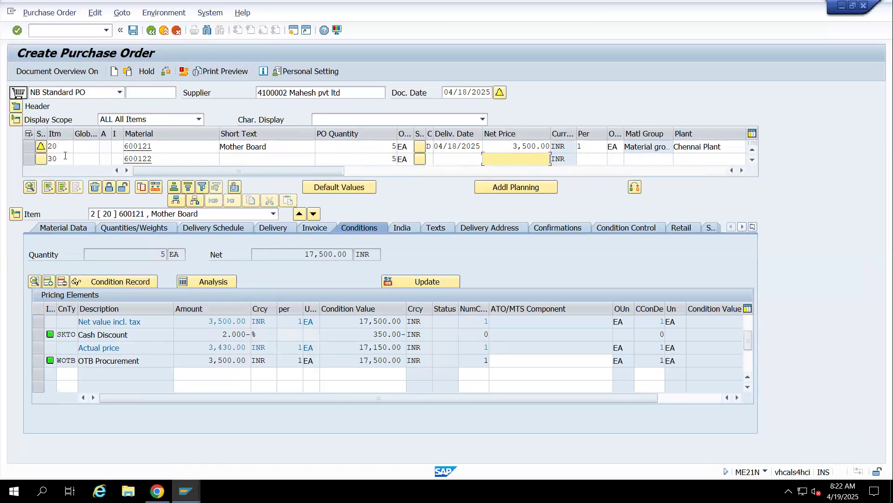
pyautogui.press('Return')
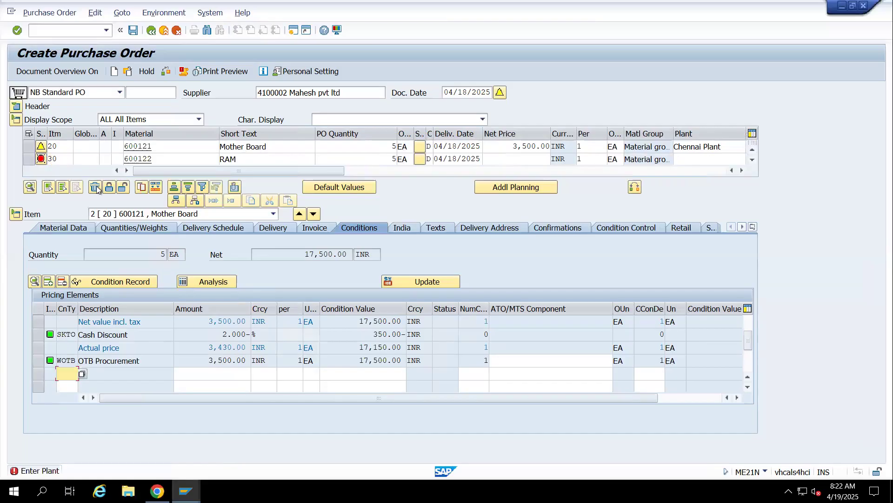
# Enter a net price of 2200 for the RAM item
pyautogui.click(512, 157)
pyautogui.write('2200')
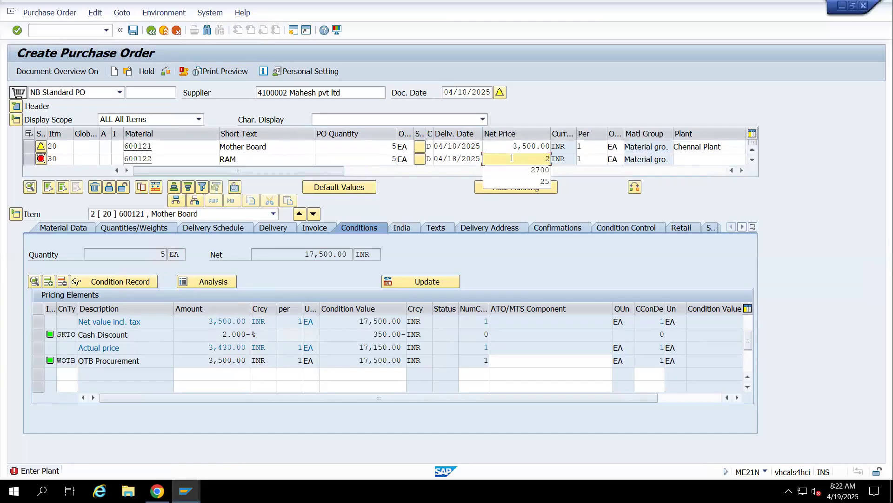
pyautogui.press('Tab')
pyautogui.press('Tab')
pyautogui.press('Tab')
pyautogui.press('Tab')
pyautogui.press('Tab')
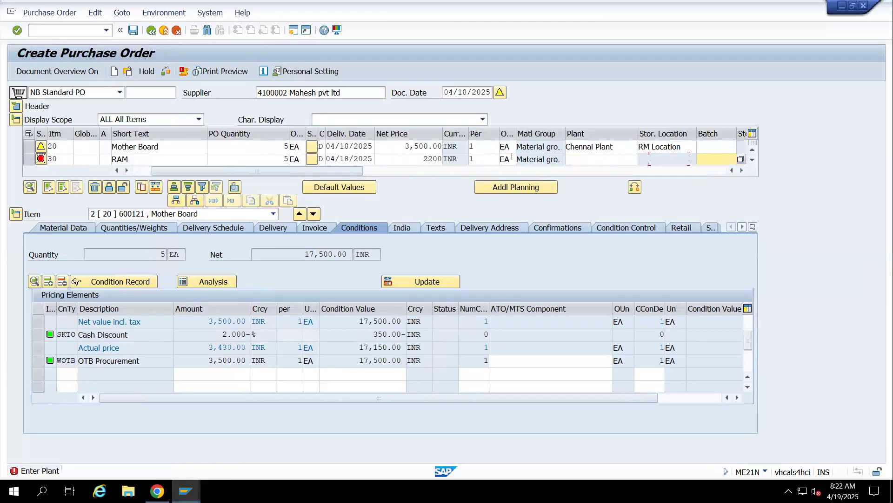
# Set the RAM item's plant to 1401 and its storage location to 14rm
pyautogui.hotkey('shift', 'Tab')
pyautogui.hotkey('shift', 'Tab')
pyautogui.write('1401')
pyautogui.press('Tab')
pyautogui.press('Tab')
pyautogui.press('Return')
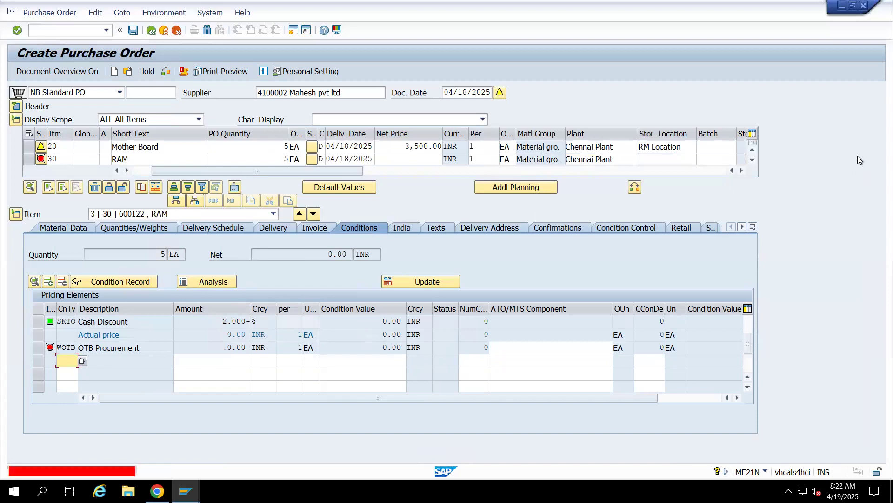
pyautogui.click(663, 159)
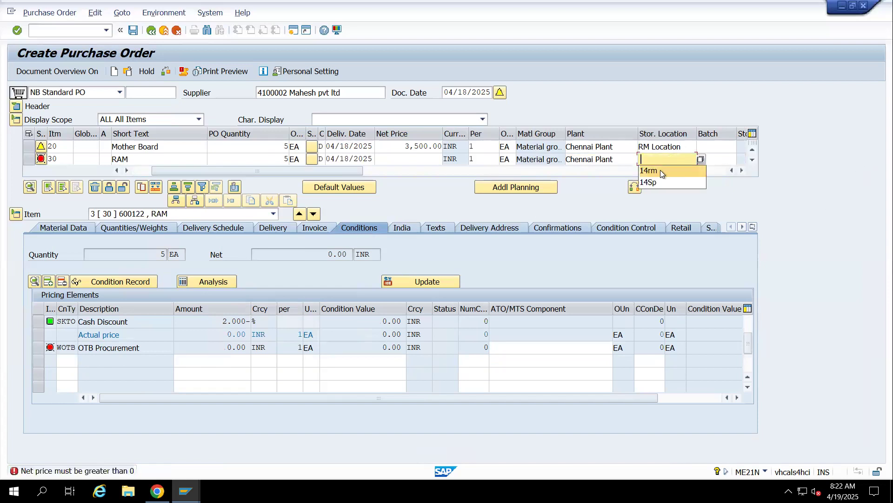
pyautogui.click(661, 170)
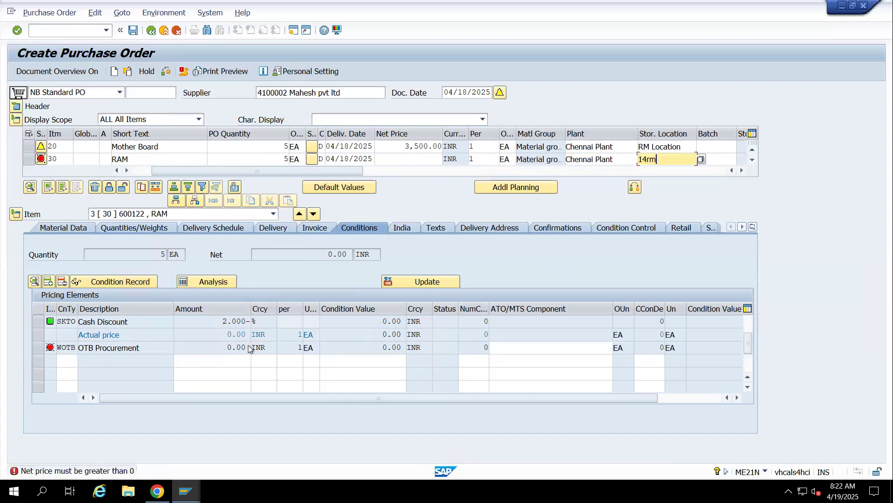
# Try to add a PB00 condition with an amount of 2200 to the RAM item's pricing elements
pyautogui.click(64, 367)
pyautogui.write('PB00')
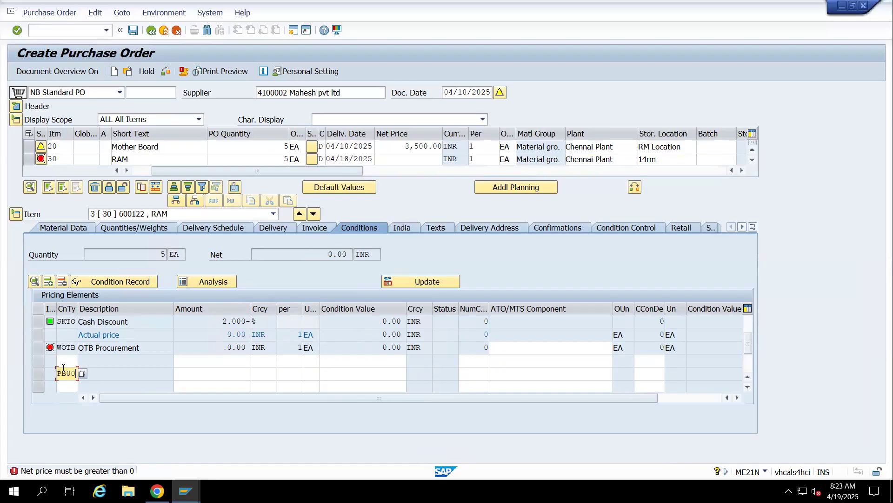
pyautogui.click(205, 363)
pyautogui.write('250')
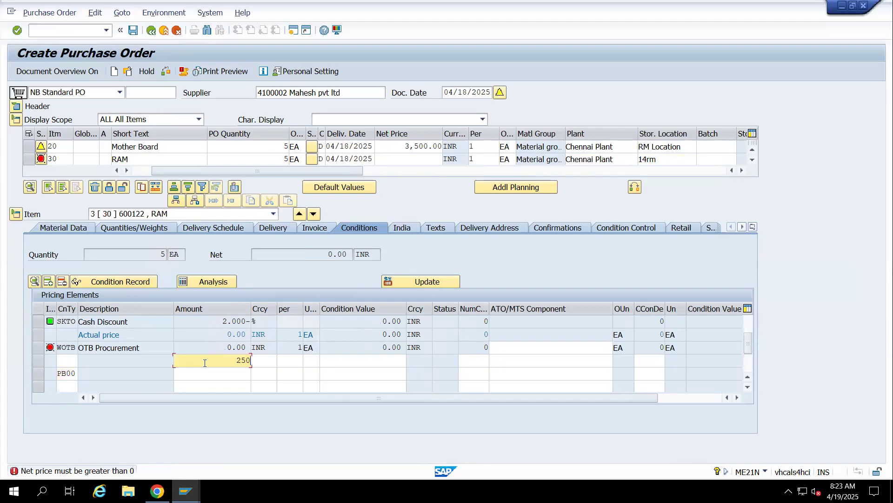
pyautogui.press('BackSpace')
pyautogui.press('BackSpace')
pyautogui.write('200')
pyautogui.press('Tab')
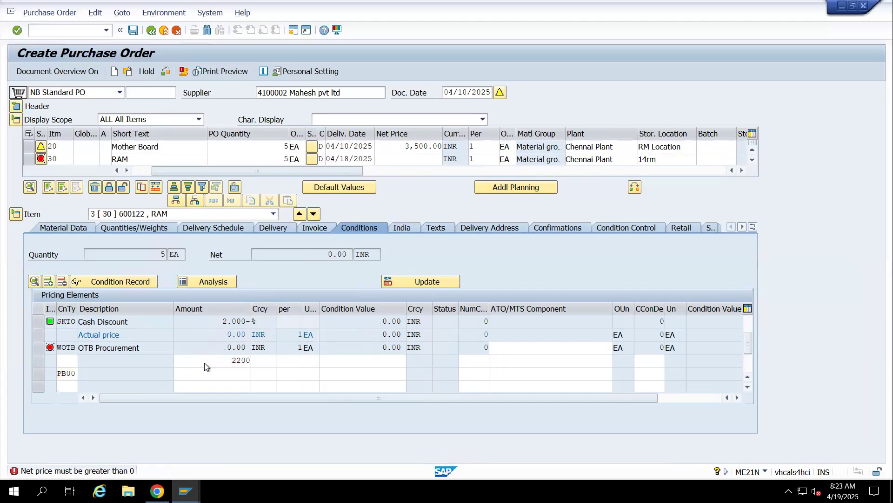
pyautogui.press('Return')
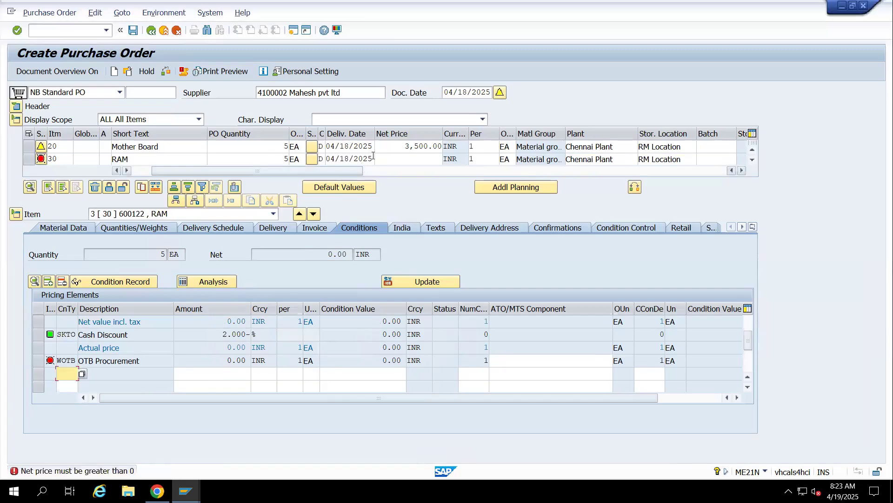
# Add a PB00 gross price condition of 2,200 to the RAM item and validate it
pyautogui.click(406, 156)
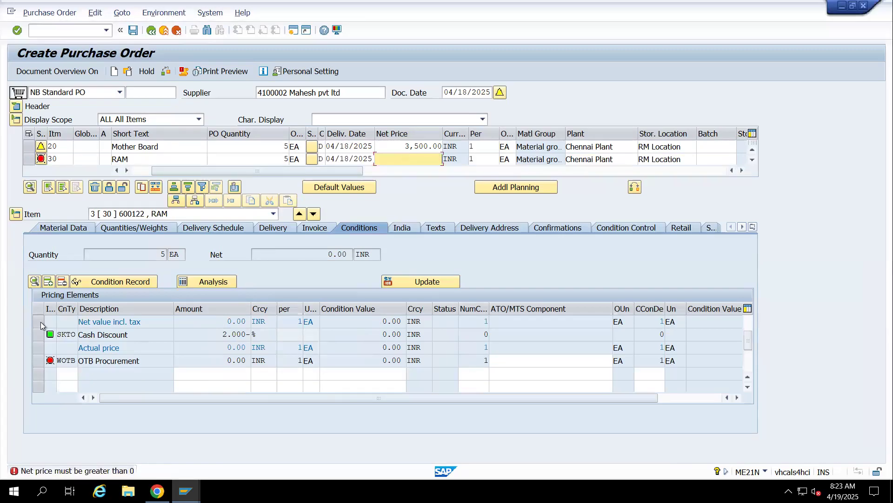
pyautogui.click(71, 375)
pyautogui.write('PB00')
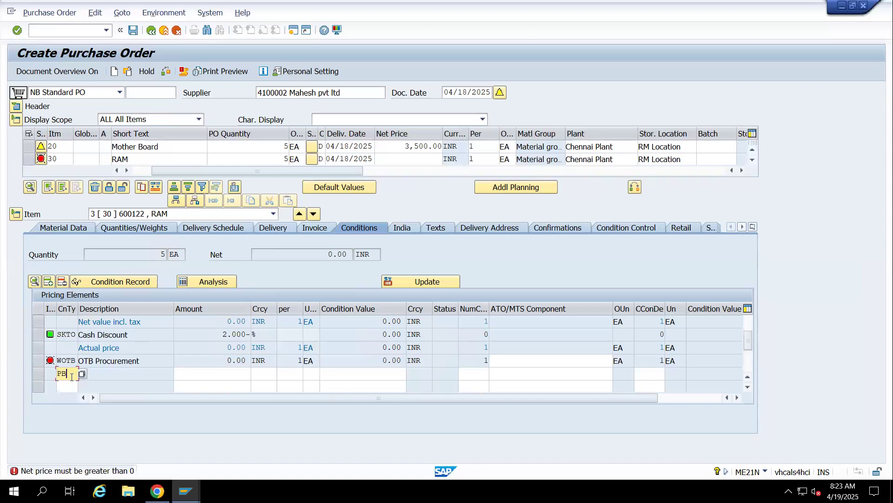
pyautogui.press('Tab')
pyautogui.write('2,200')
pyautogui.press('Return')
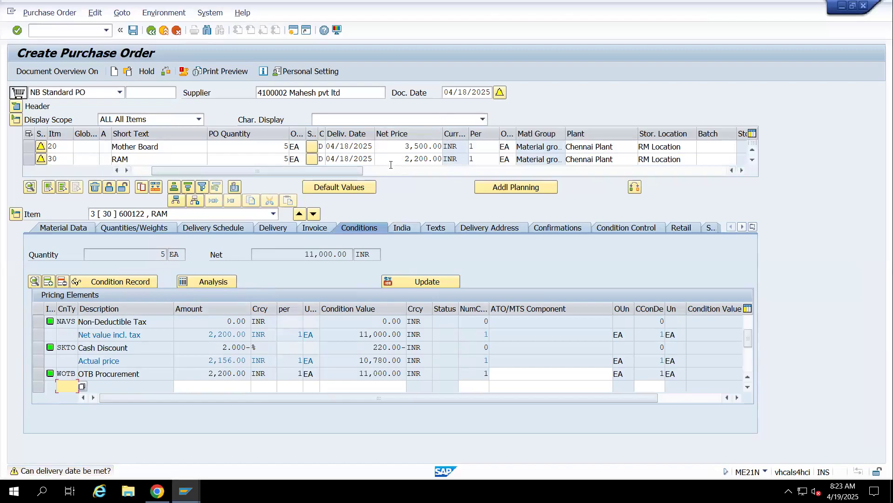
# Add purchase order item 40 with material 600123 and a PO quantity of 5
pyautogui.scroll(-1, 392, 156)
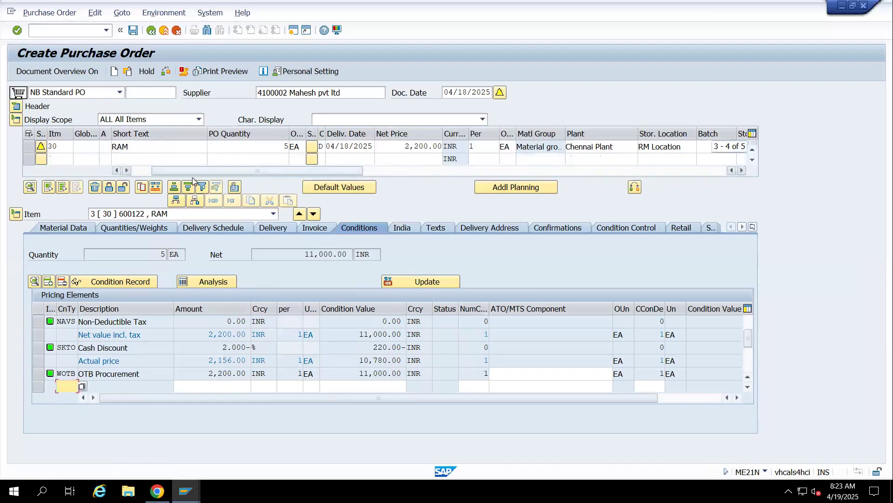
pyautogui.click(68, 158)
pyautogui.write('40')
pyautogui.press('Tab')
pyautogui.press('Tab')
pyautogui.press('Tab')
pyautogui.press('Tab')
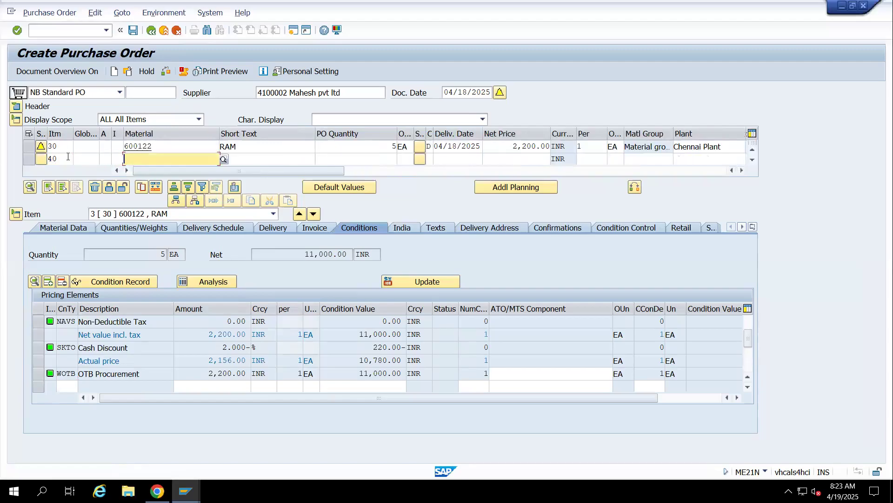
pyautogui.write('600123')
pyautogui.press('Tab')
pyautogui.write('5')
pyautogui.press('Tab')
pyautogui.press('Tab')
pyautogui.press('Tab')
pyautogui.press('Tab')
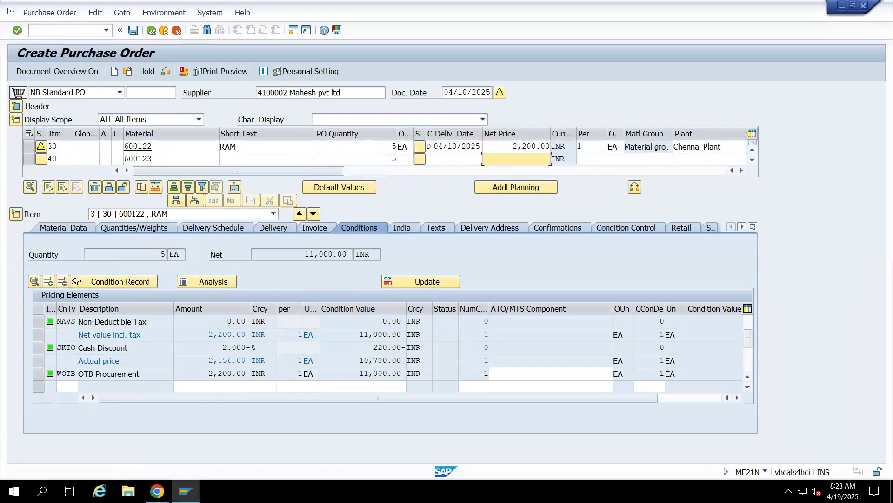
# Give item 40 a net price of 2000, material group 01, plant 1401 and storage location 14Rm, and validate the entry
pyautogui.write('2000')
pyautogui.press('Tab')
pyautogui.press('Tab')
pyautogui.press('Tab')
pyautogui.write('01')
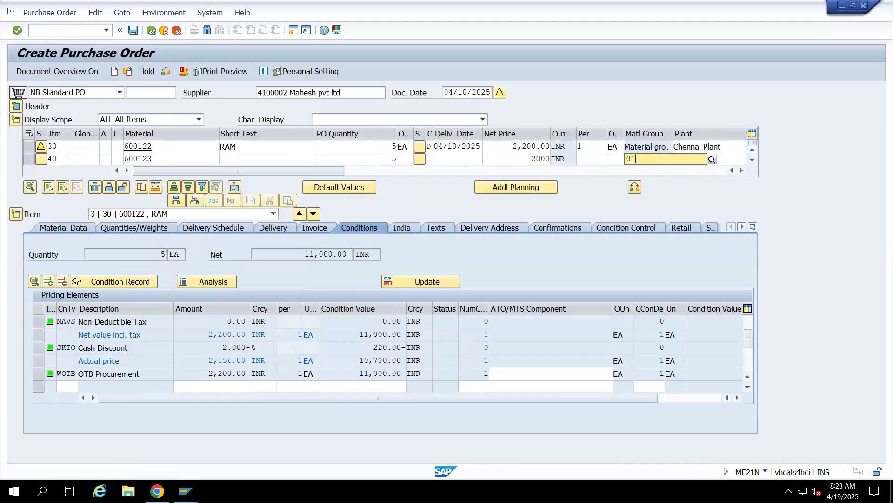
pyautogui.press('Tab')
pyautogui.write('1401')
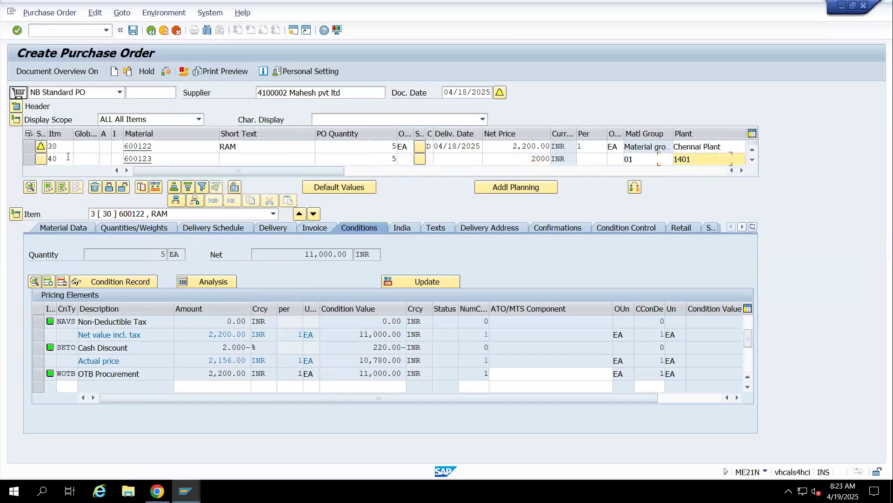
pyautogui.press('Tab')
pyautogui.write('14rm')
pyautogui.press('Return')
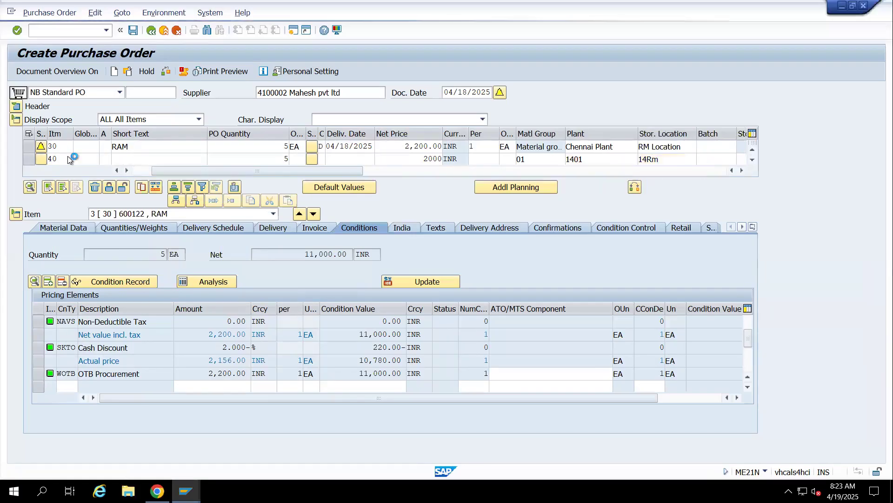
# Add a PB00 gross price condition of 2,000 to the Other Computer part item
pyautogui.write('PB')
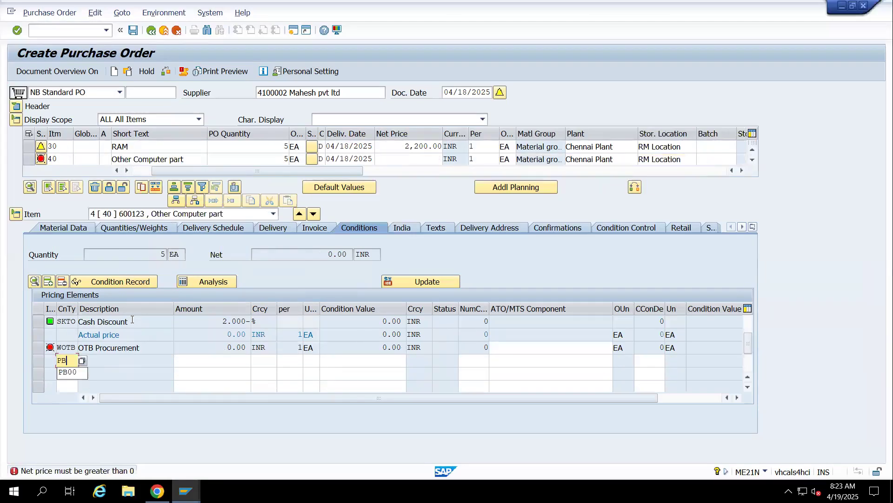
pyautogui.write('00')
pyautogui.press('Tab')
pyautogui.press('Tab')
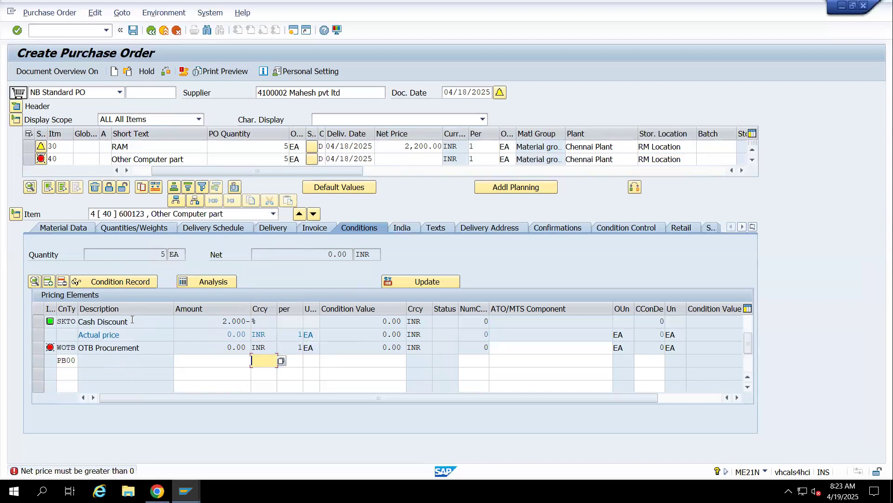
pyautogui.press('Tab')
pyautogui.press('Return')
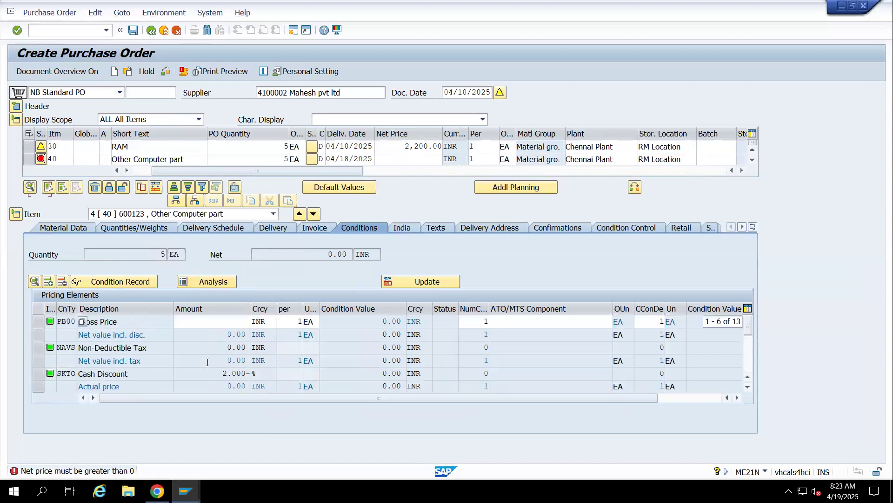
pyautogui.click(223, 323)
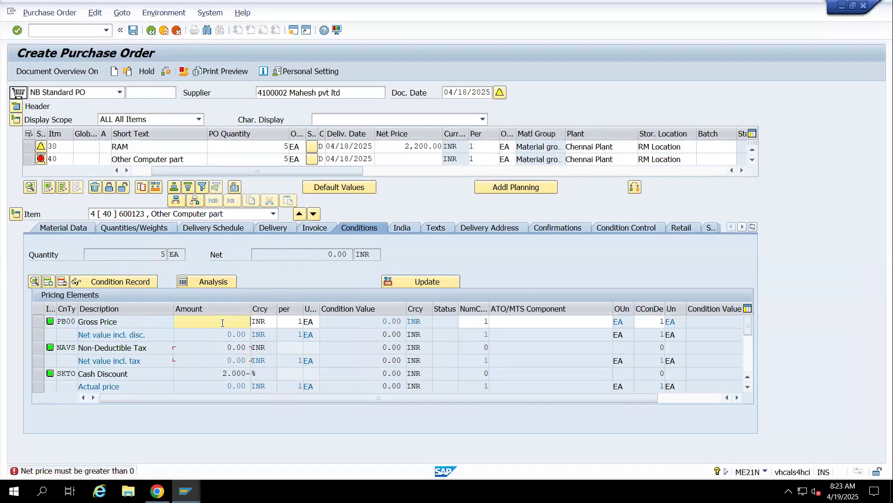
pyautogui.write('2,0')
pyautogui.write('000')
pyautogui.press('Return')
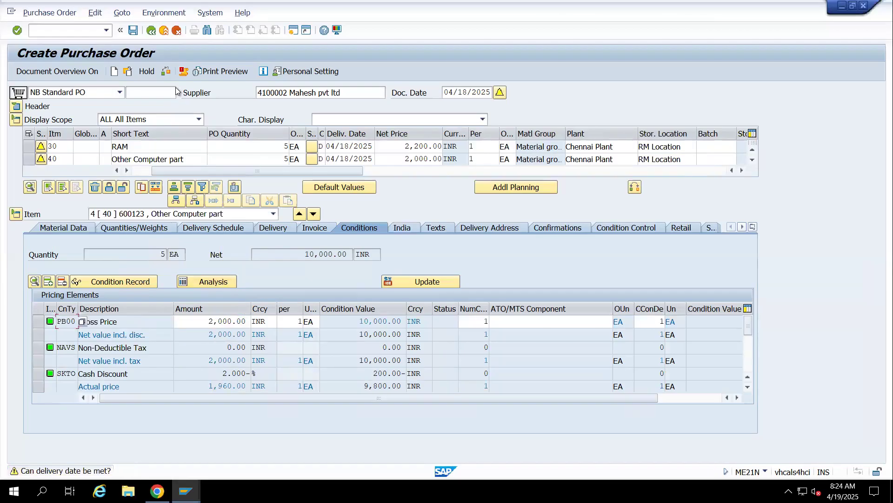
# Check the purchase order for errors and save it
pyautogui.click(165, 71)
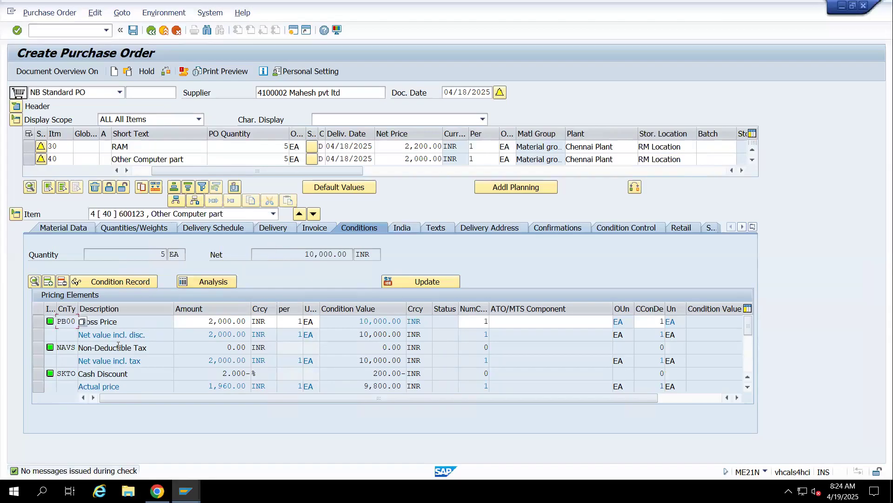
pyautogui.press('Return')
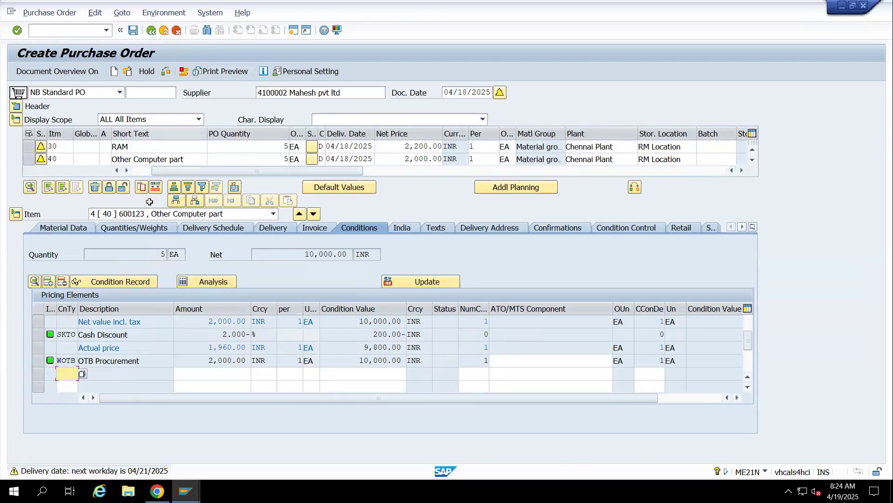
pyautogui.click(165, 72)
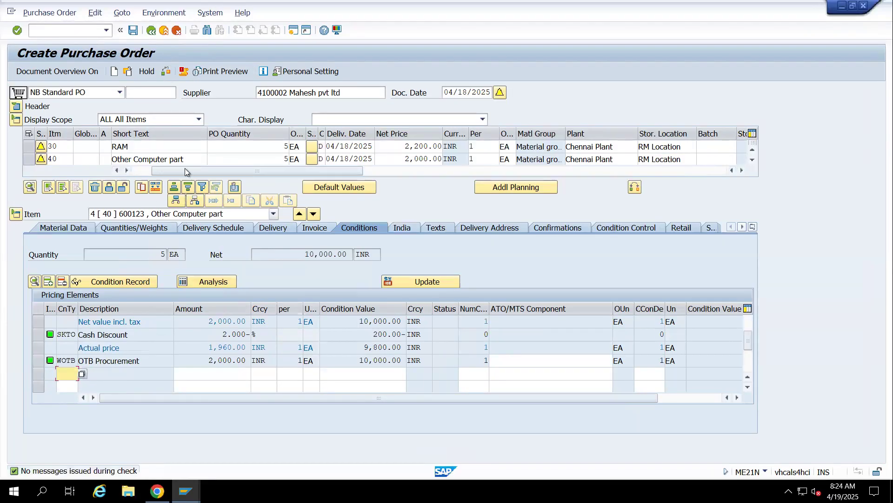
pyautogui.click(134, 30)
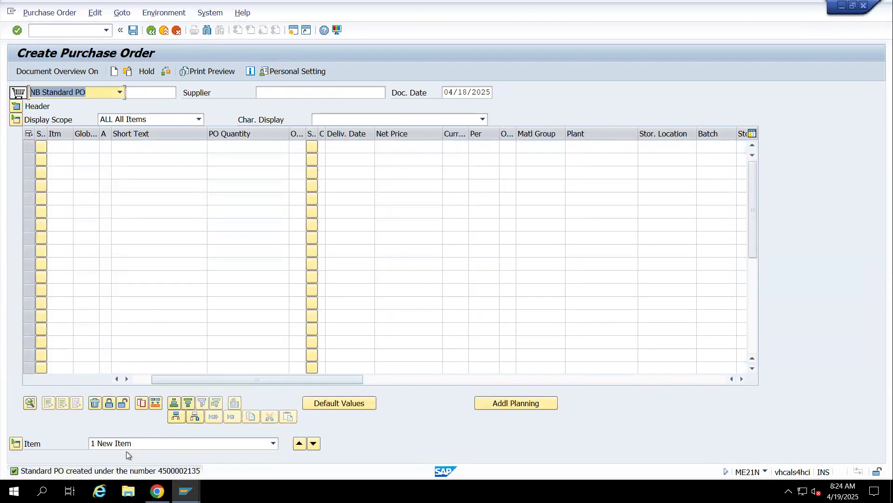
# Open the details of the purchase order creation message and copy the new order's number
pyautogui.click(181, 472)
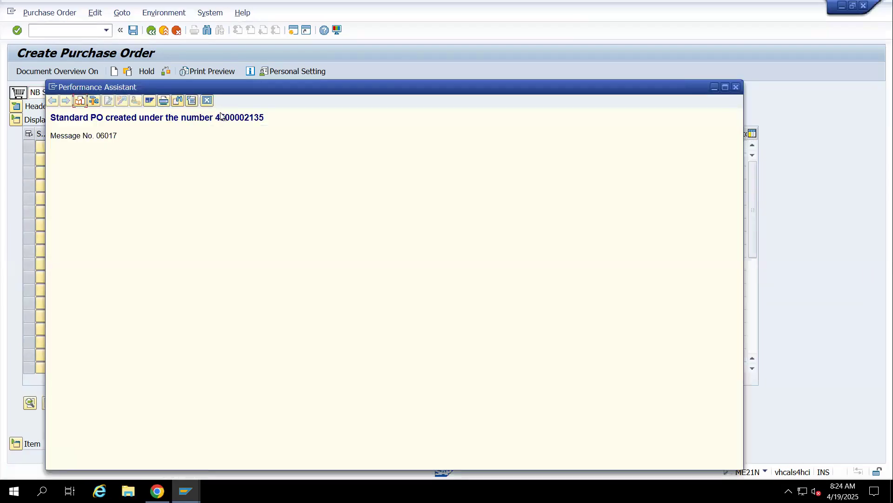
pyautogui.moveTo(216, 117); pyautogui.dragTo(272, 121)
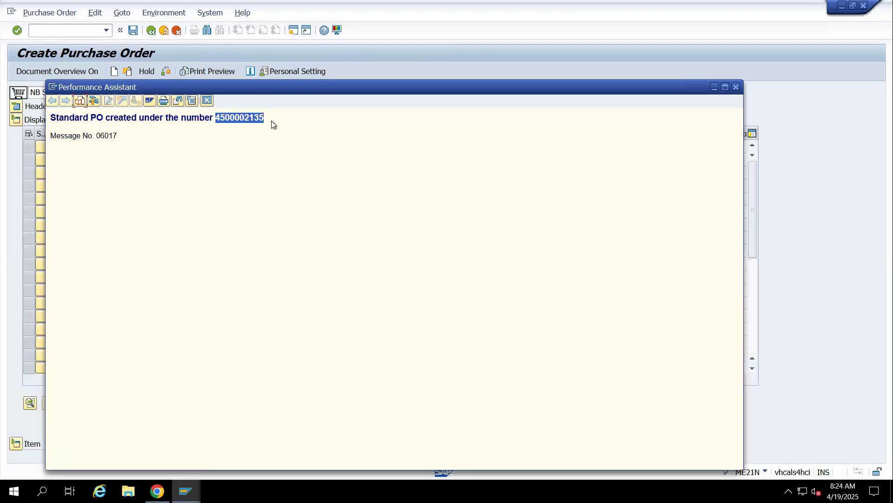
pyautogui.rightClick(264, 116)
pyautogui.click(293, 129)
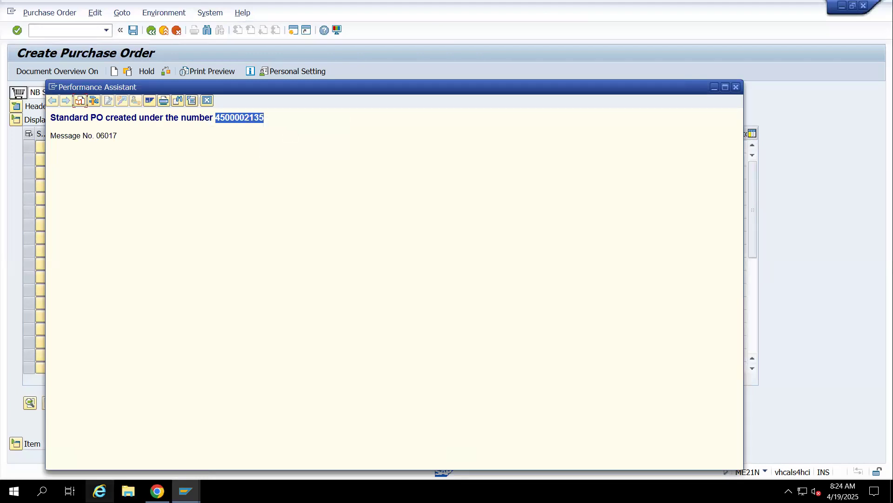
# Switch to Google Sheets, paste the purchase order number into C448 of the FIMM sheet and label it PO in B448
pyautogui.click(157, 491)
pyautogui.scroll(-9, 459, 363)
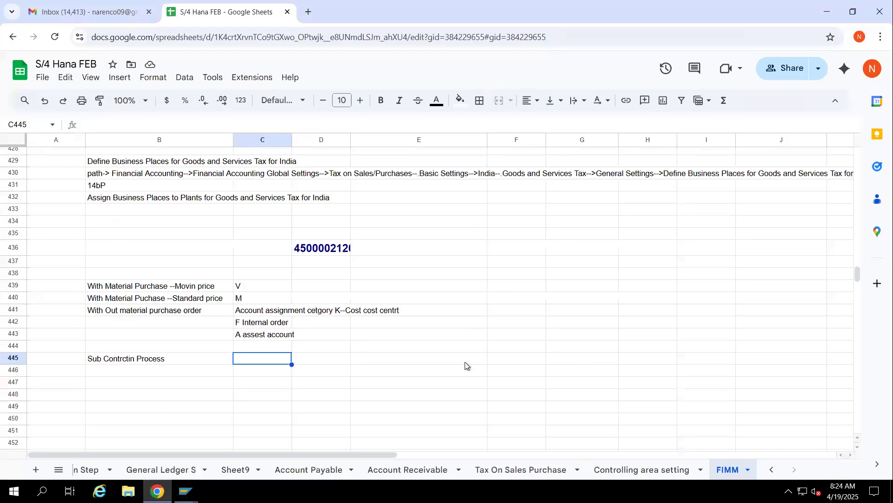
pyautogui.click(247, 277)
pyautogui.hotkey('ctrl', 'v')
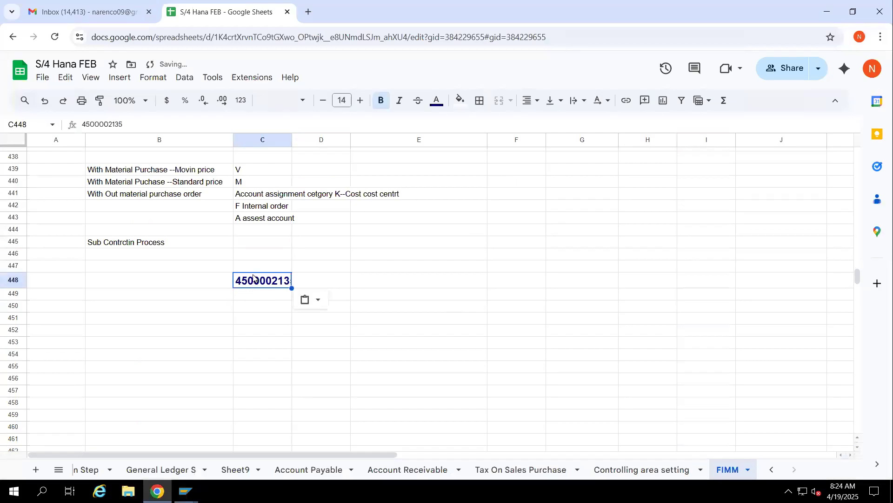
pyautogui.click(349, 256)
pyautogui.click(184, 285)
pyautogui.write('PO')
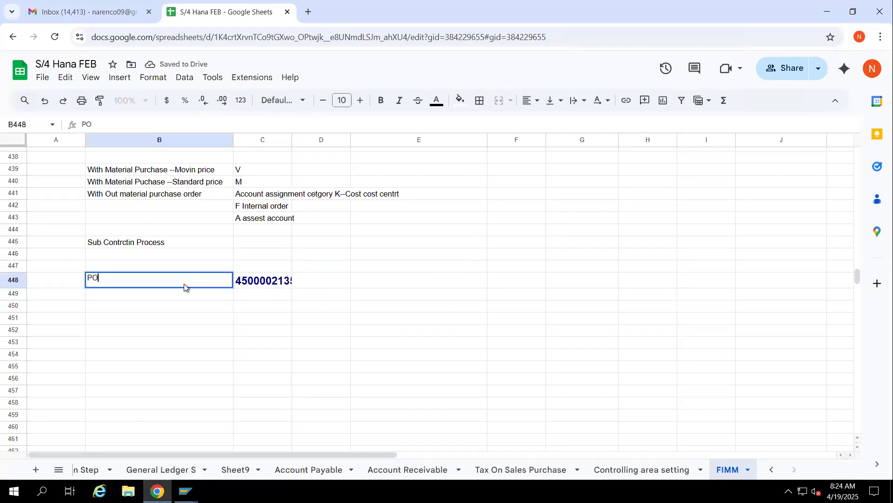
# Return to SAP, close the message details and start transaction MIGO from the SAP Easy Access session
pyautogui.hotkey('alt', 'Tab')
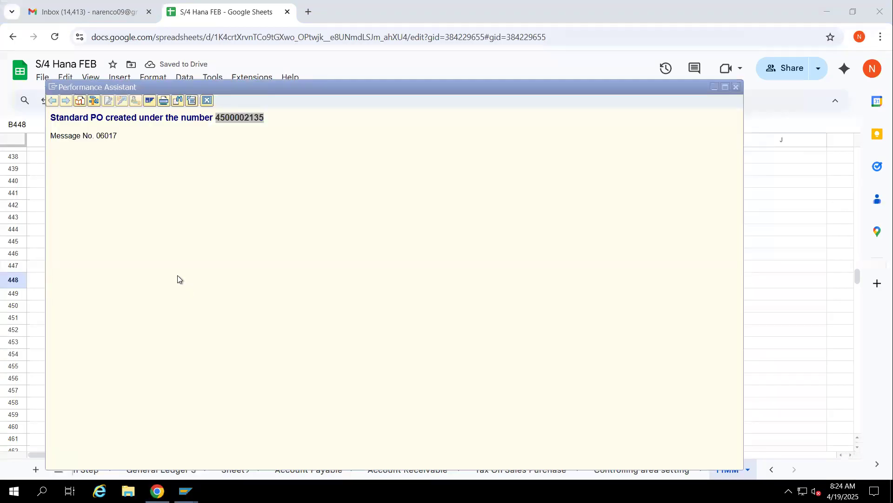
pyautogui.click(207, 101)
pyautogui.moveTo(187, 477)
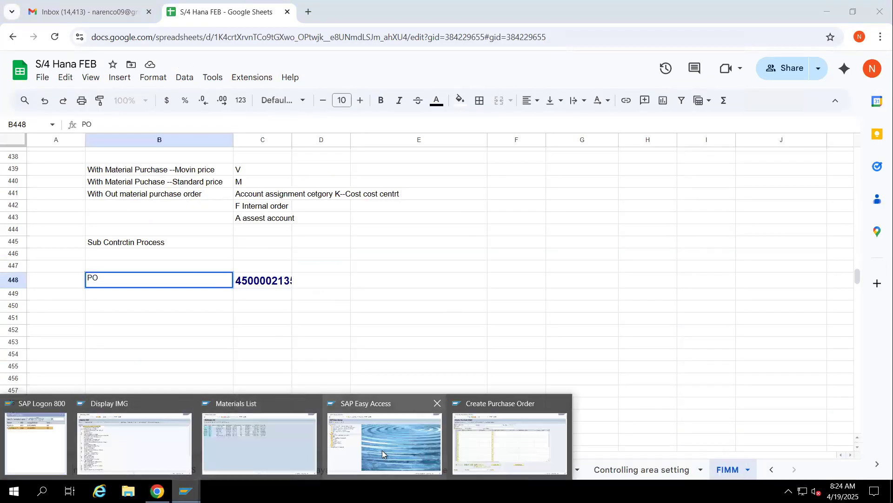
pyautogui.click(382, 445)
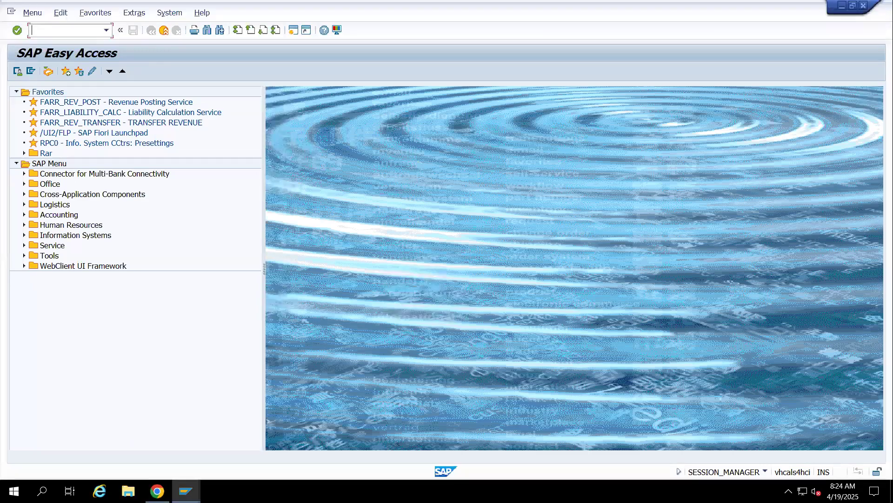
pyautogui.write('migo')
pyautogui.press('Return')
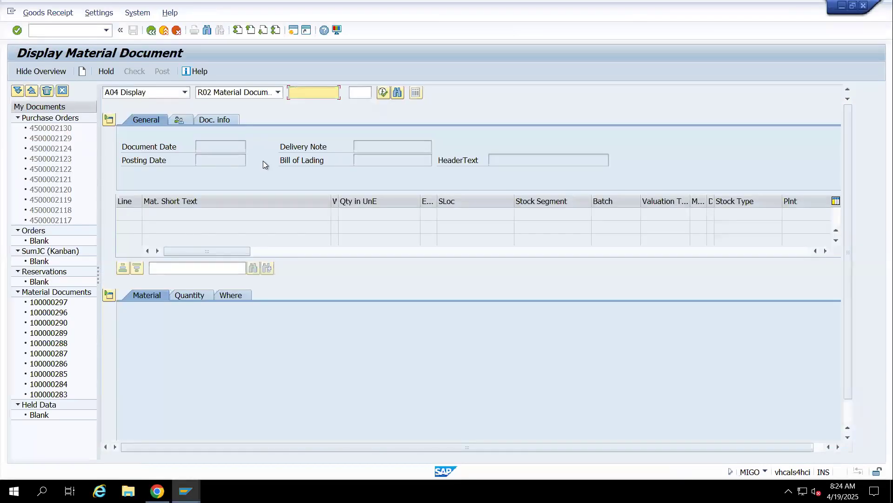
# Set the transaction to A01 Goods Receipt for a purchase order and load the copied purchase order number
pyautogui.click(158, 92)
pyautogui.click(134, 116)
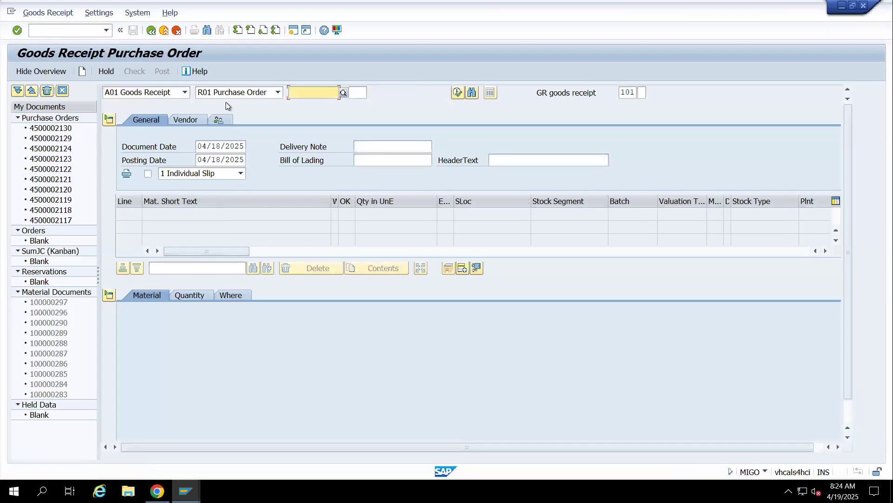
pyautogui.hotkey('ctrl', 'v')
pyautogui.press('Return')
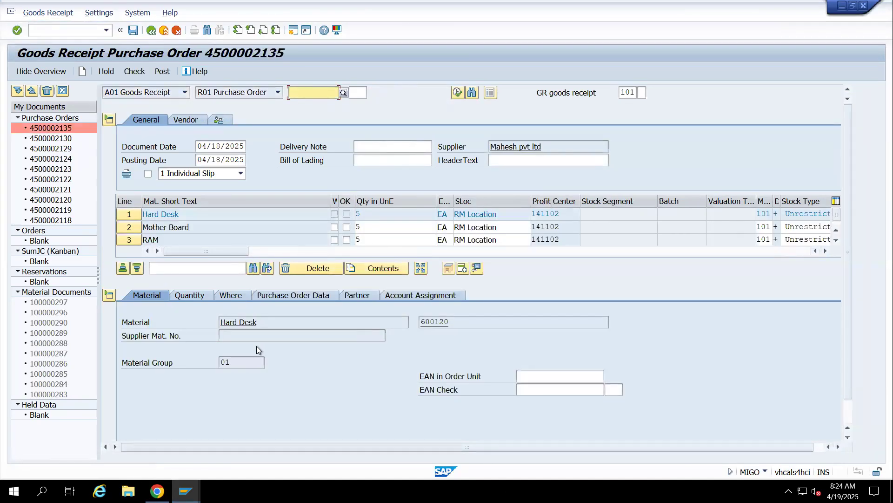
# Mark all four goods receipt items, Hard Desk, Mother Board, RAM and Other Computer part, as Item OK
pyautogui.scroll(-2, 189, 409)
pyautogui.click(164, 430)
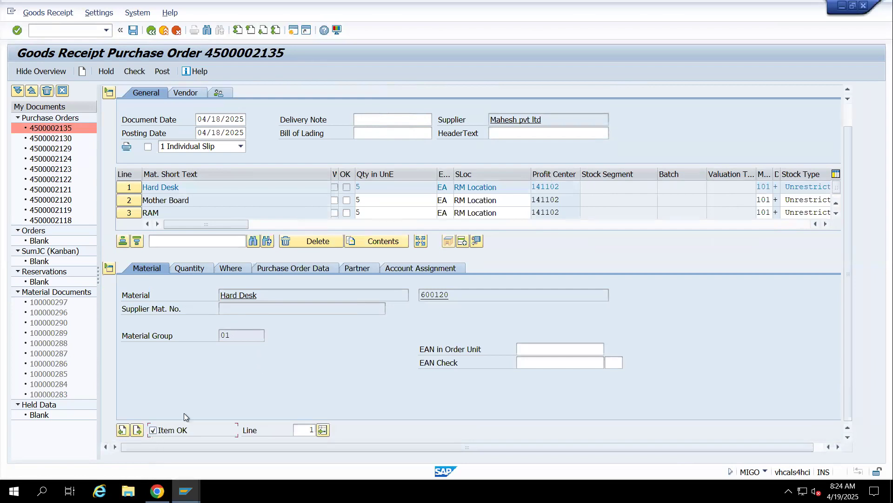
pyautogui.click(130, 200)
pyautogui.click(150, 429)
pyautogui.click(120, 212)
pyautogui.click(154, 430)
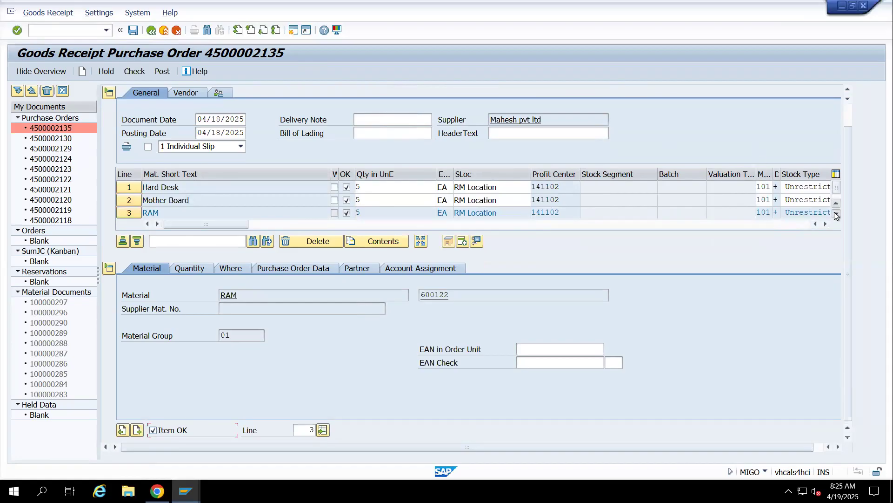
pyautogui.scroll(-1, 288, 232)
pyautogui.click(129, 213)
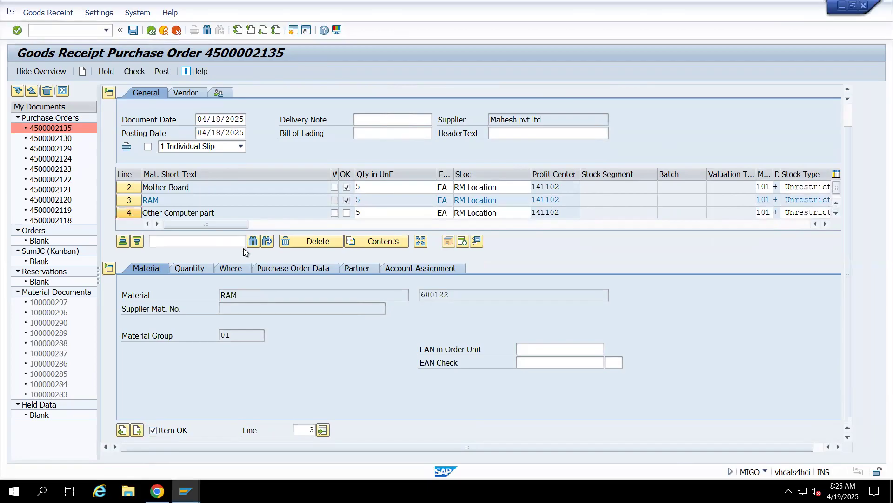
pyautogui.click(154, 430)
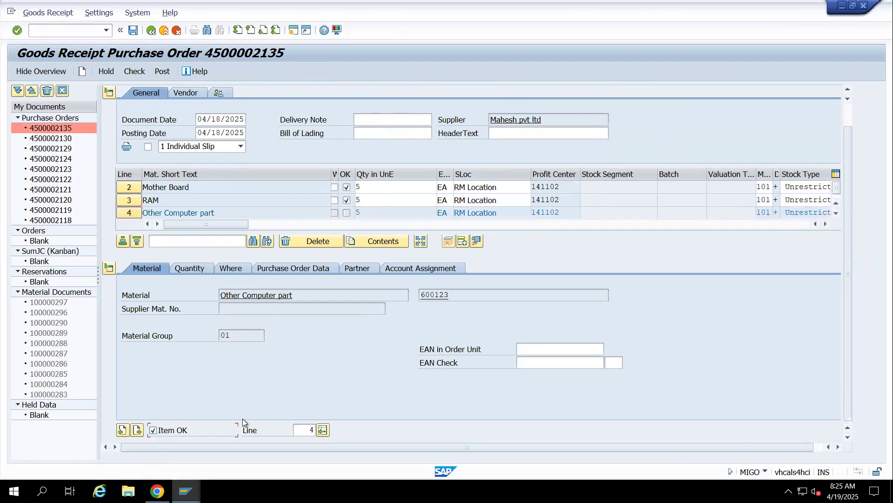
# View the Where details of the Other Computer part item, then check and post the goods receipt
pyautogui.click(233, 269)
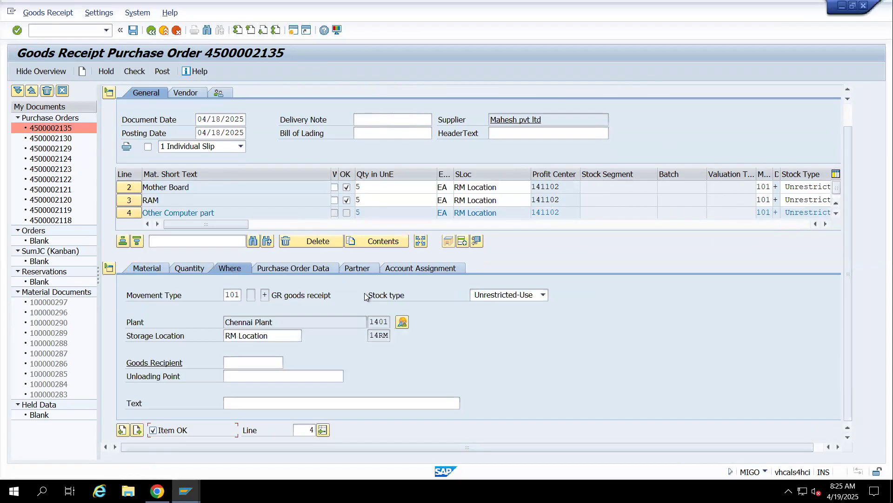
pyautogui.click(138, 71)
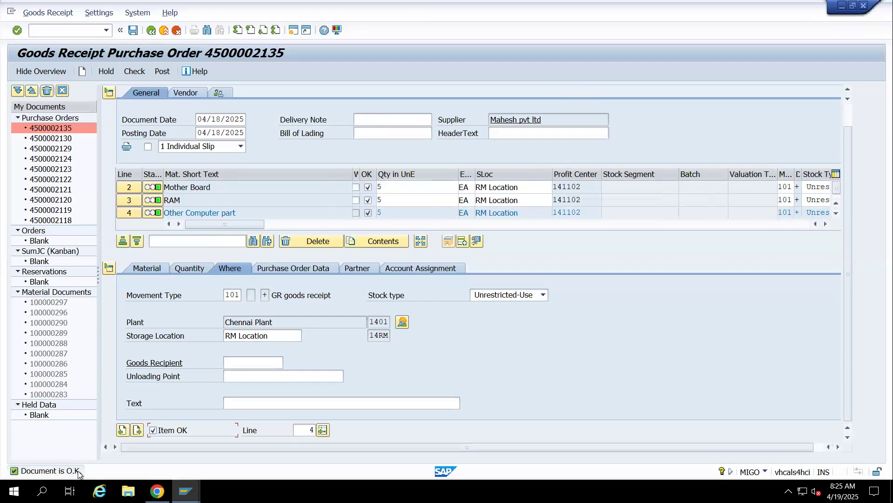
pyautogui.click(162, 71)
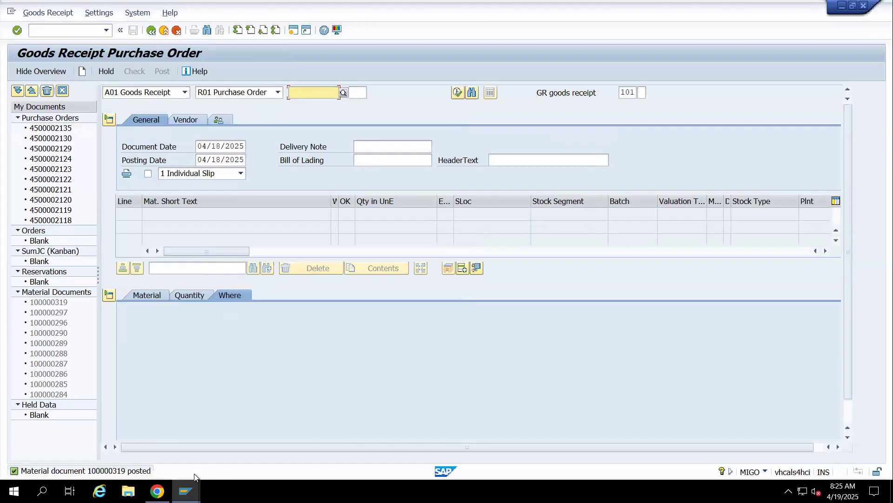
# Open the details of the goods receipt posting message and copy its heading text
pyautogui.doubleClick(116, 471)
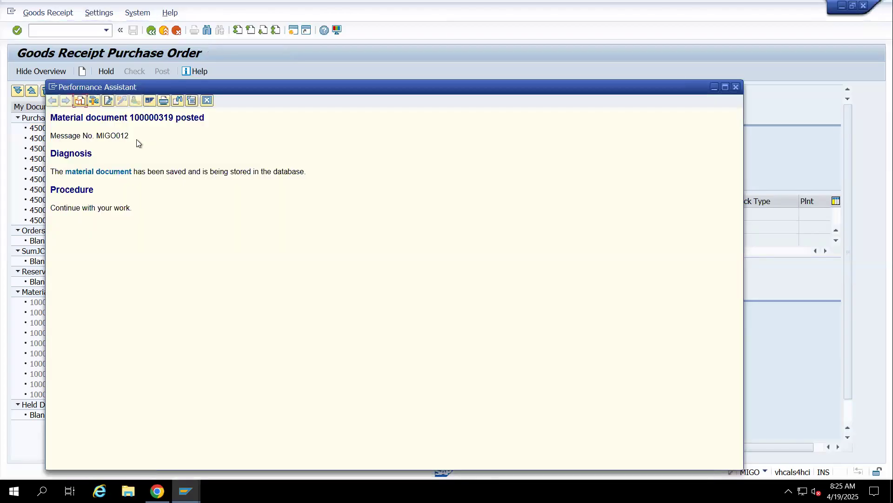
pyautogui.moveTo(50, 116); pyautogui.dragTo(200, 104)
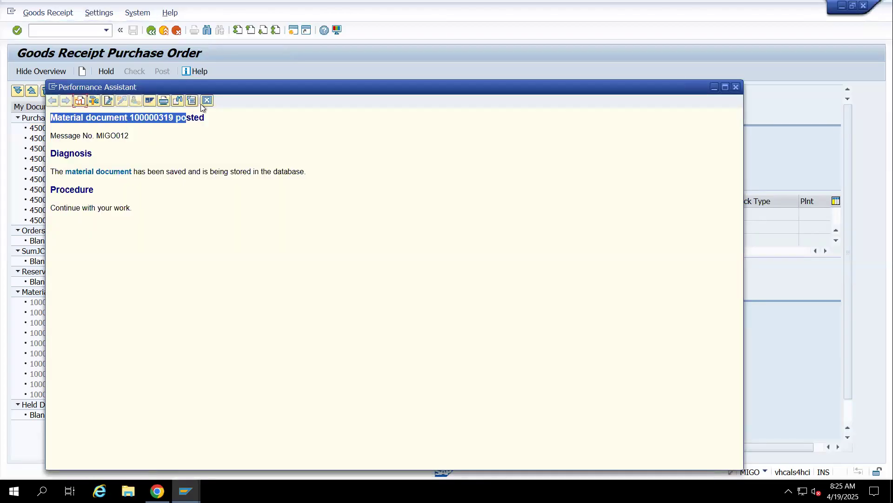
pyautogui.rightClick(189, 116)
pyautogui.click(210, 130)
# Switch to Google Sheets and paste the copied material document text into B451 of the FIMM sheet
pyautogui.click(157, 491)
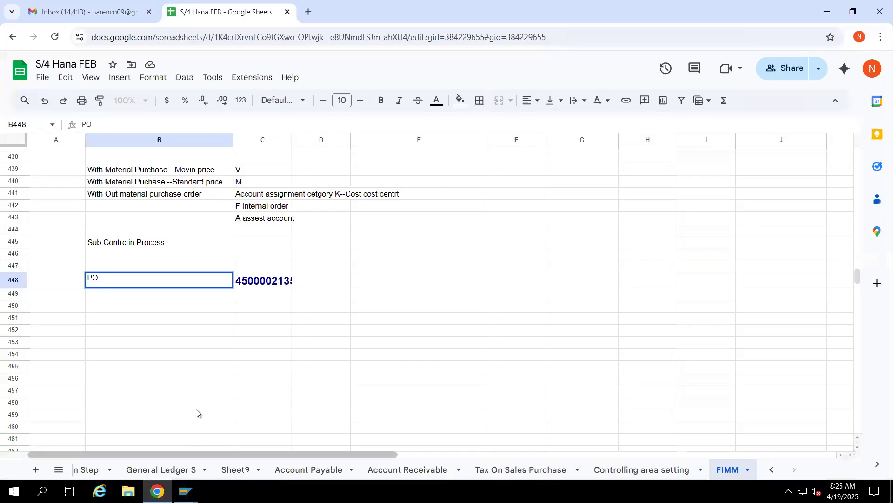
pyautogui.click(177, 322)
pyautogui.hotkey('ctrl', 'v')
pyautogui.click(437, 269)
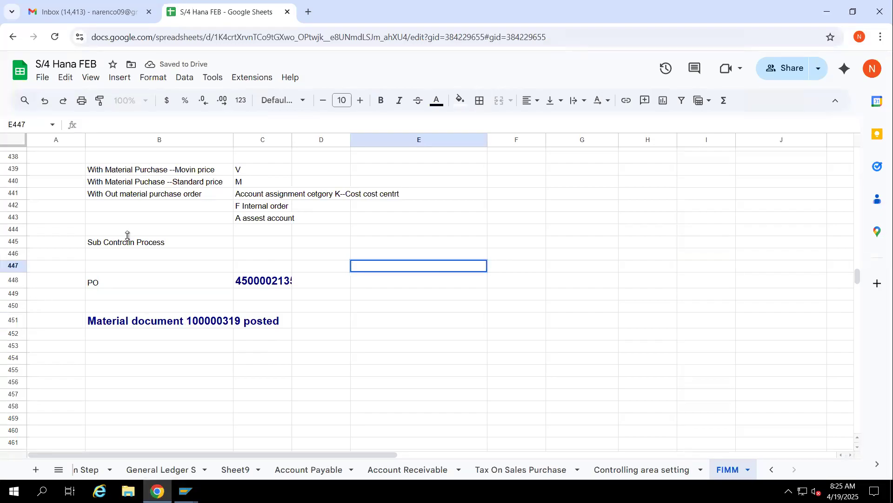
# Return to SAP MIGO and show the posted material document with A04 Display
pyautogui.hotkey('alt', 'Tab')
pyautogui.hotkey('alt', 'Tab')
pyautogui.hotkey('alt', 'Tab')
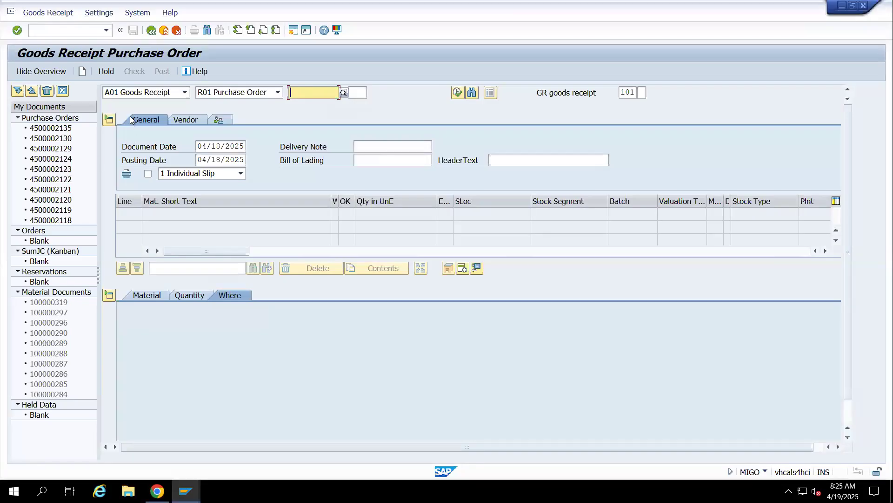
pyautogui.click(125, 92)
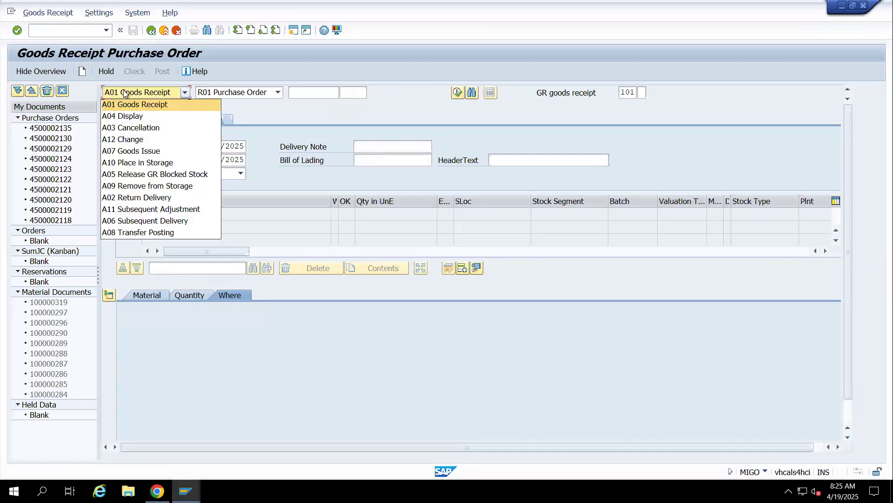
pyautogui.click(128, 118)
pyautogui.press('Return')
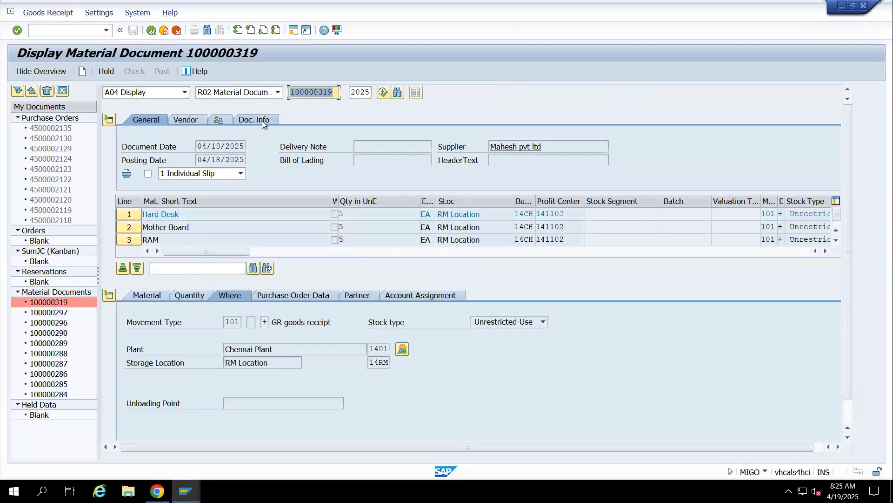
# Open the accounting document from the material document's Doc. info and widen the Description column to show full account names
pyautogui.click(262, 120)
pyautogui.click(516, 145)
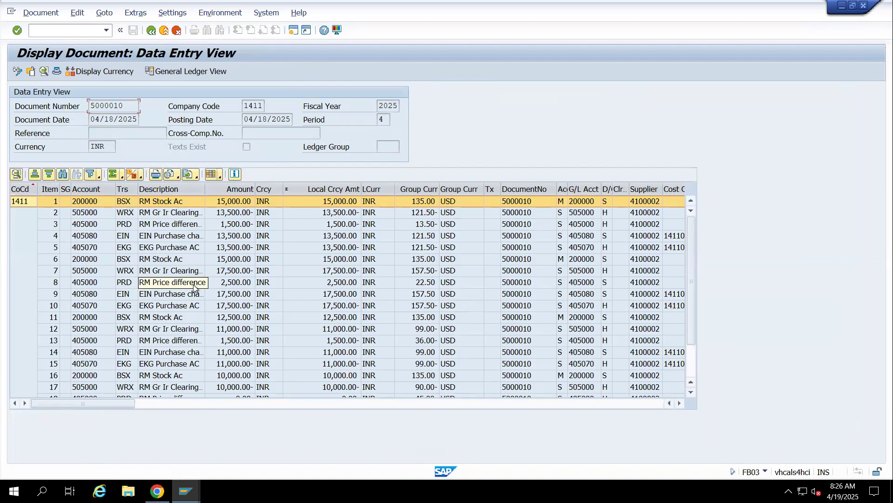
pyautogui.scroll(-2, 191, 261)
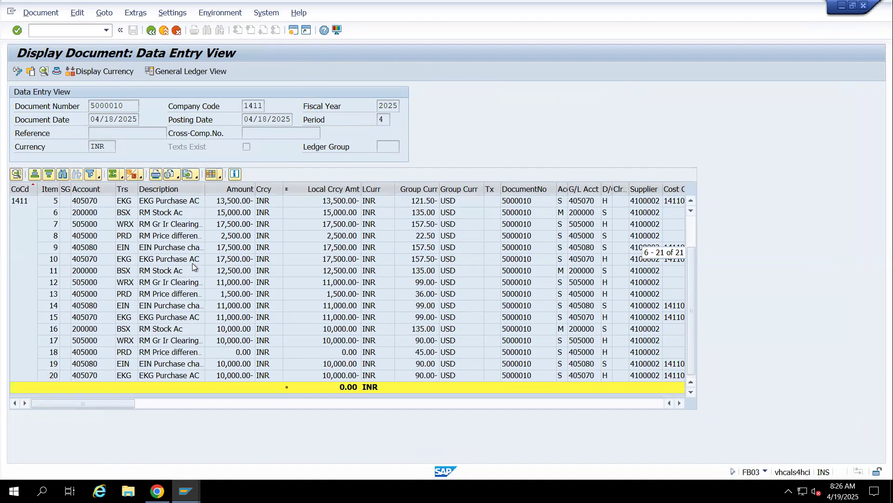
pyautogui.scroll(2, 192, 264)
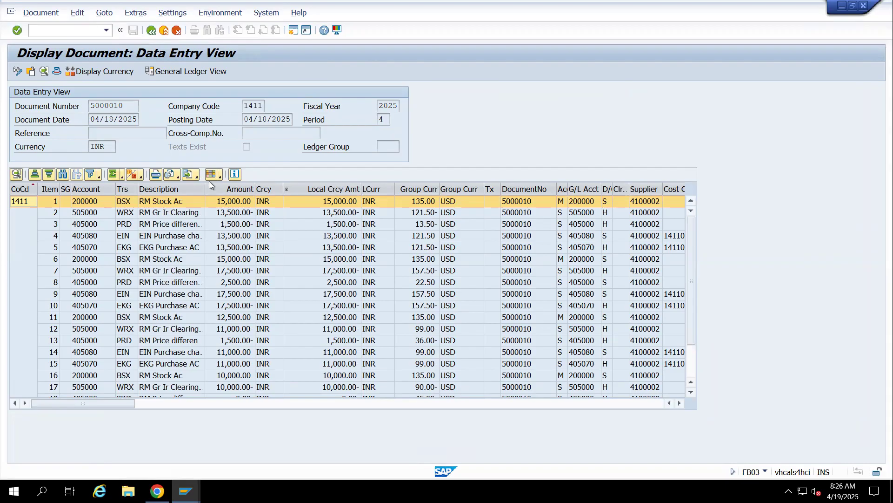
pyautogui.moveTo(203, 189); pyautogui.dragTo(448, 189)
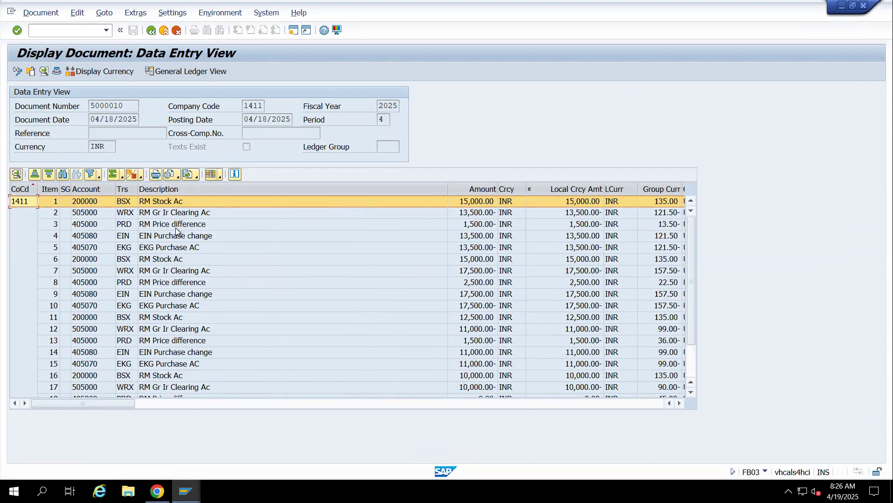
# Compare the EIN Purchase change and EKG Purchase AC postings in items 4 and 5, including the line item 5 details
pyautogui.click(150, 237)
pyautogui.click(155, 248)
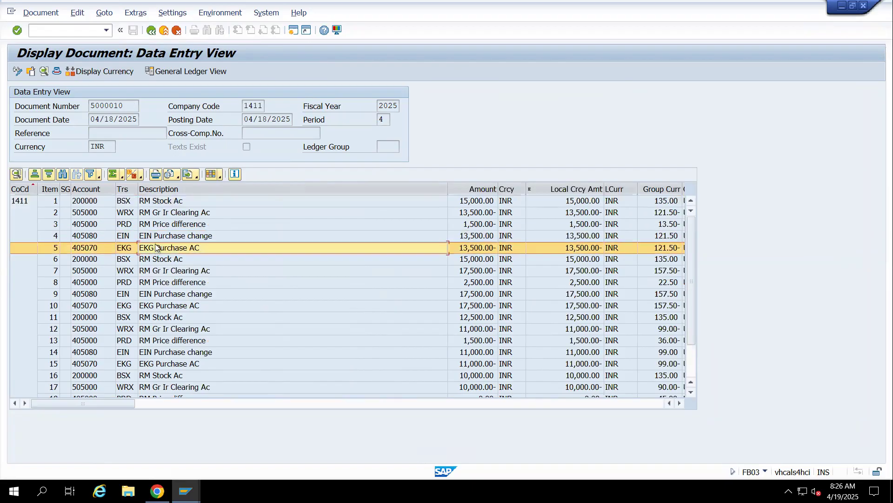
pyautogui.click(154, 237)
pyautogui.click(155, 247)
pyautogui.click(153, 238)
pyautogui.click(155, 248)
pyautogui.click(152, 237)
pyautogui.click(149, 247)
pyautogui.click(152, 237)
pyautogui.doubleClick(150, 246)
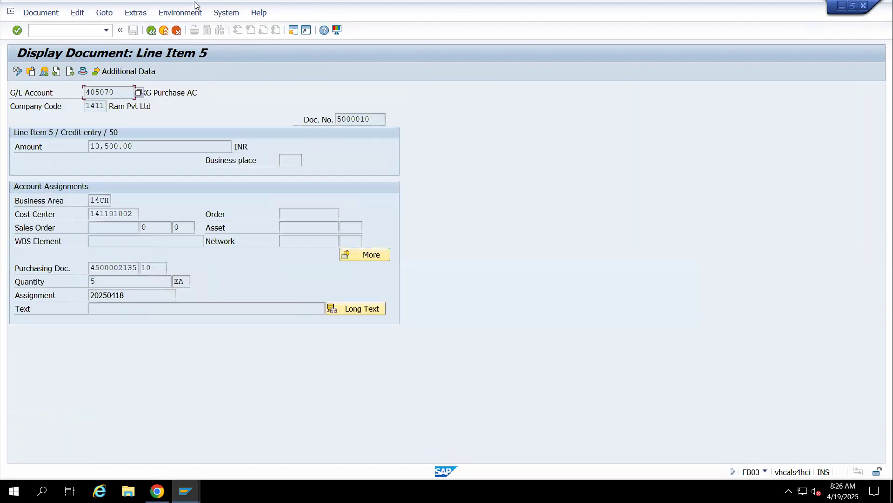
pyautogui.click(152, 31)
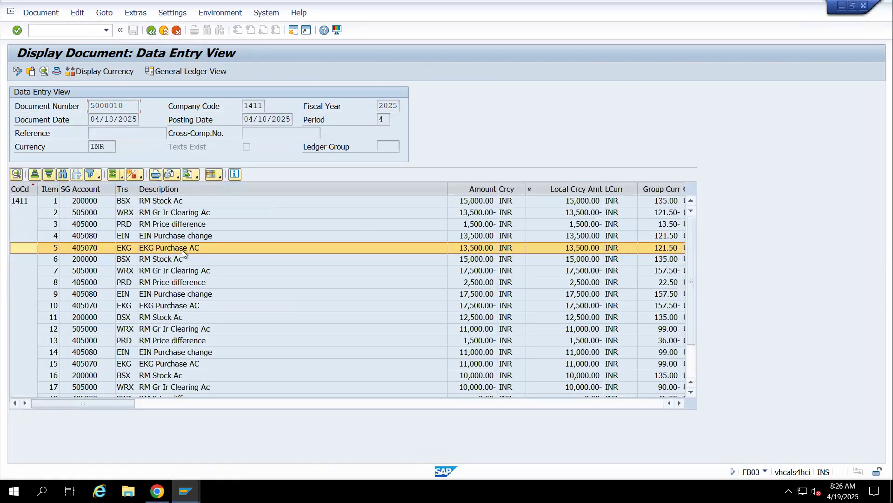
pyautogui.click(163, 239)
pyautogui.click(163, 249)
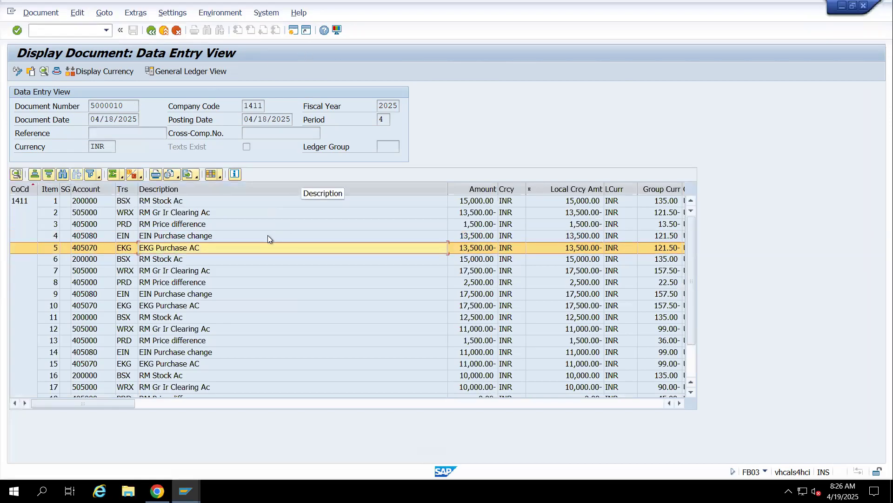
# Examine how the stock, GR/IR clearing and price difference amounts in items 1 to 3 relate, then recheck the EIN and EKG items
pyautogui.click(166, 202)
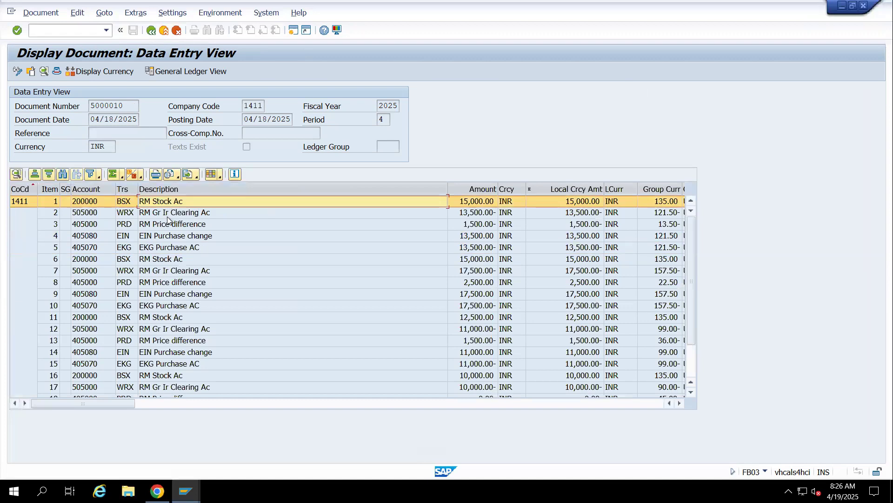
pyautogui.click(168, 217)
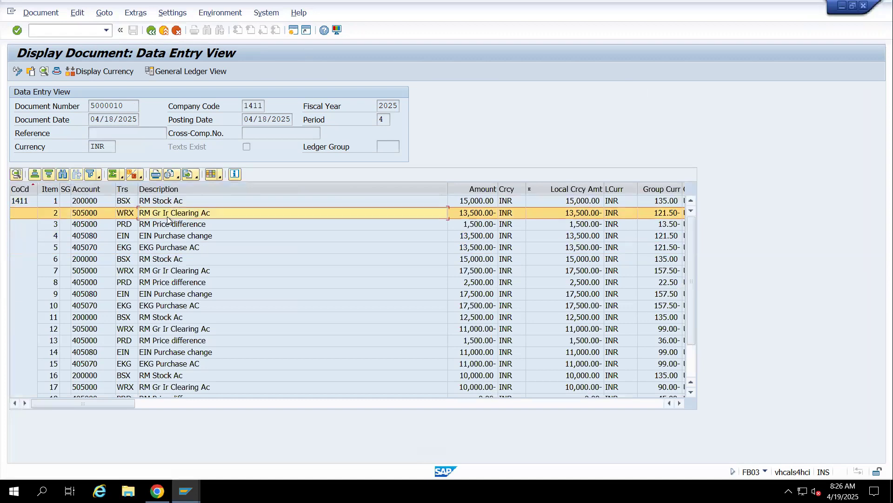
pyautogui.click(465, 226)
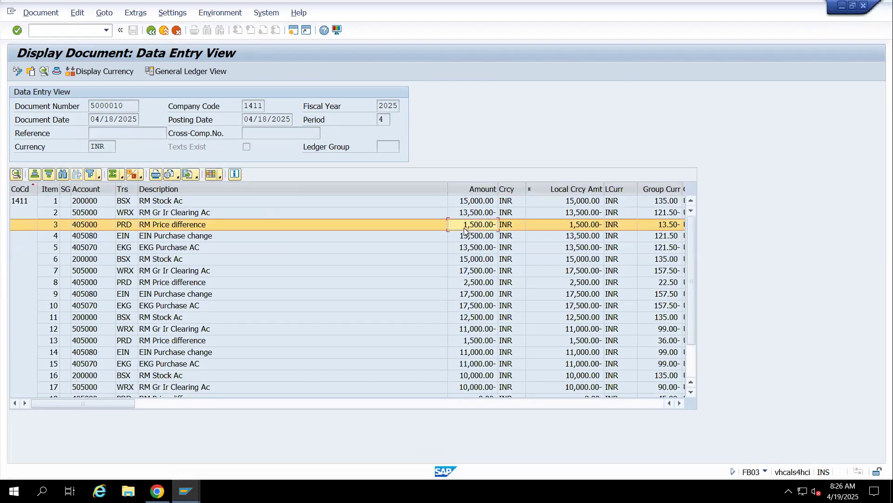
pyautogui.click(467, 202)
pyautogui.click(468, 215)
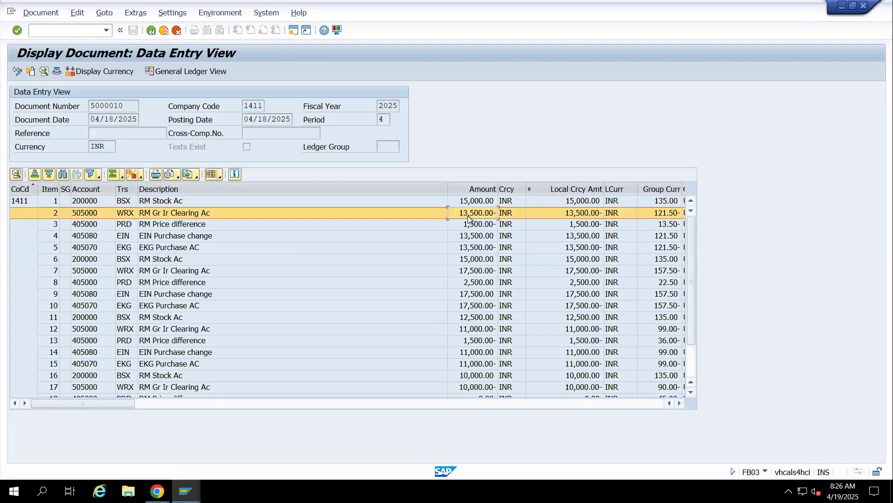
pyautogui.click(472, 227)
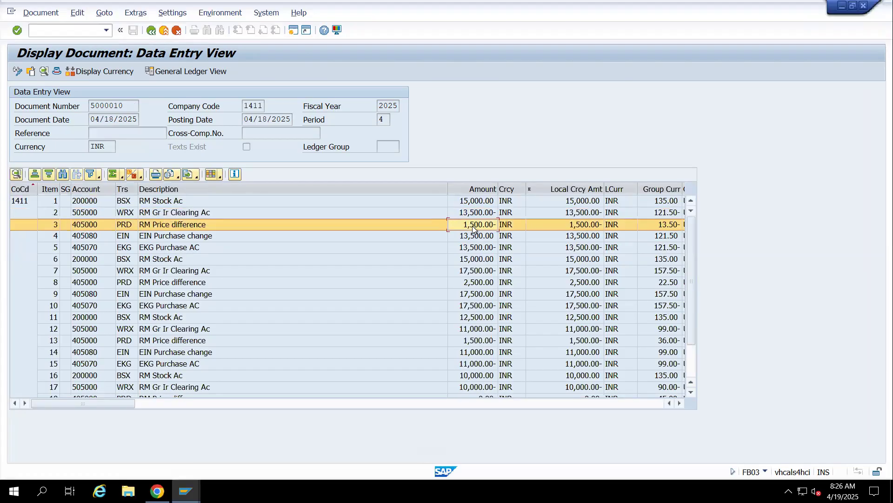
pyautogui.click(157, 236)
pyautogui.click(159, 247)
pyautogui.click(157, 236)
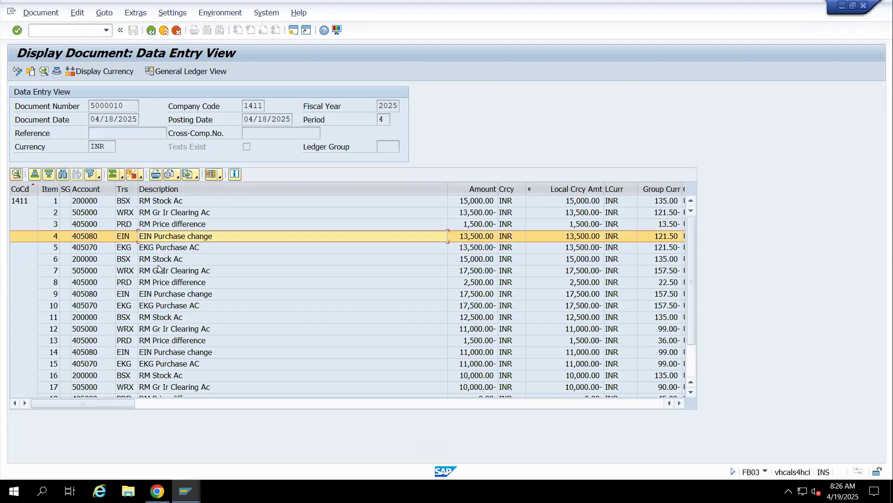
# Review the stock, GR/IR clearing, price difference, EIN and EKG postings in items 6 to 10, including the line item 6 details
pyautogui.click(131, 261)
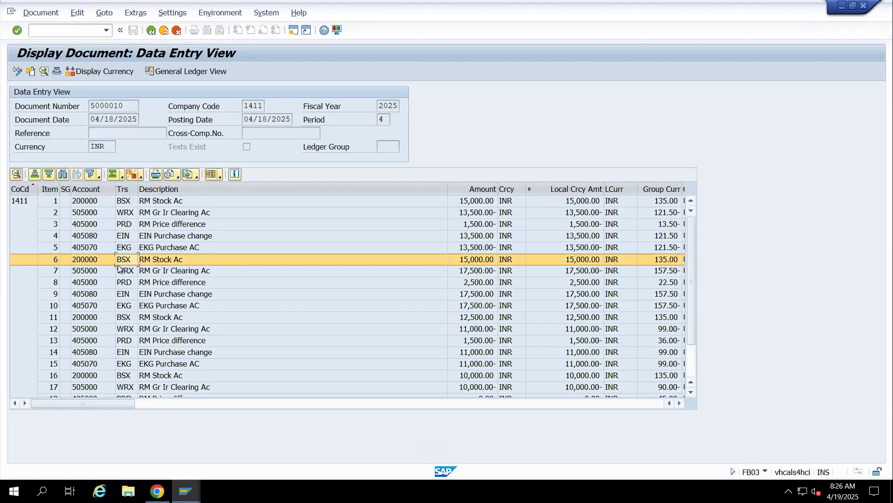
pyautogui.click(131, 273)
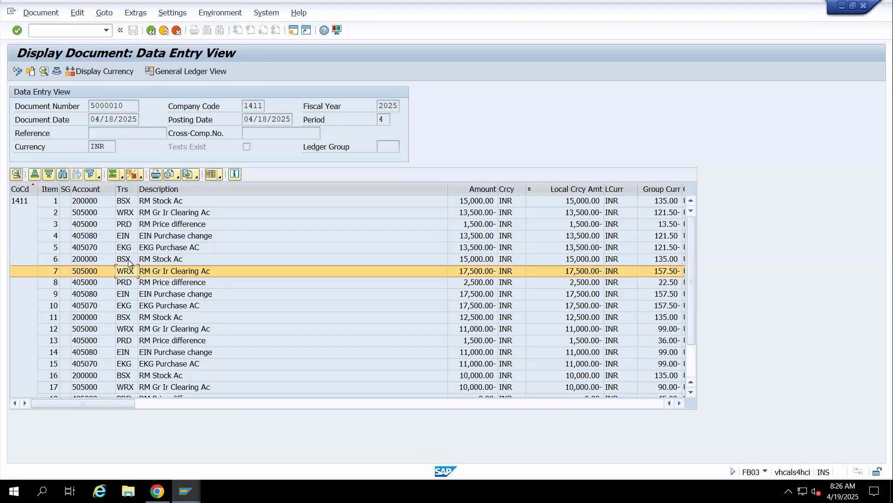
pyautogui.doubleClick(128, 261)
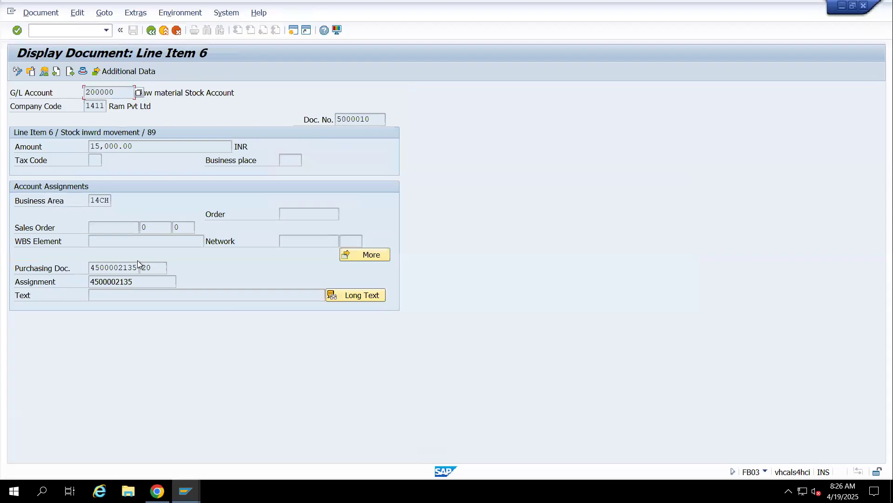
pyautogui.click(150, 31)
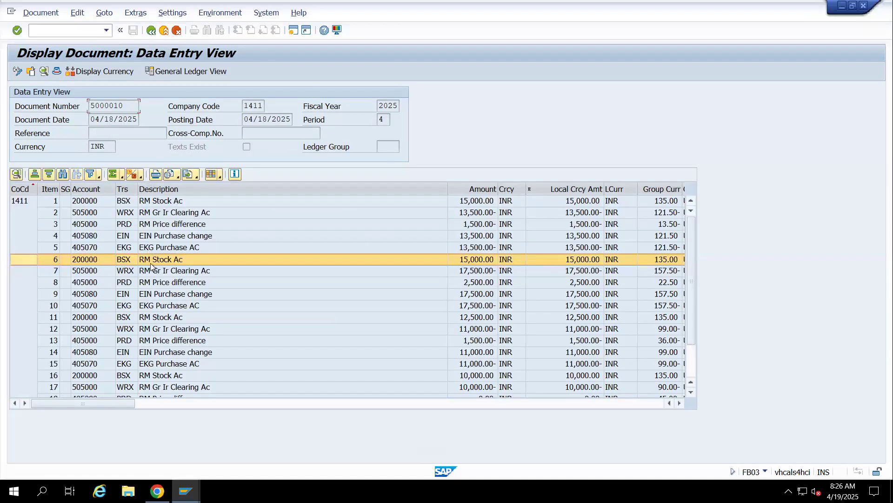
pyautogui.click(230, 281)
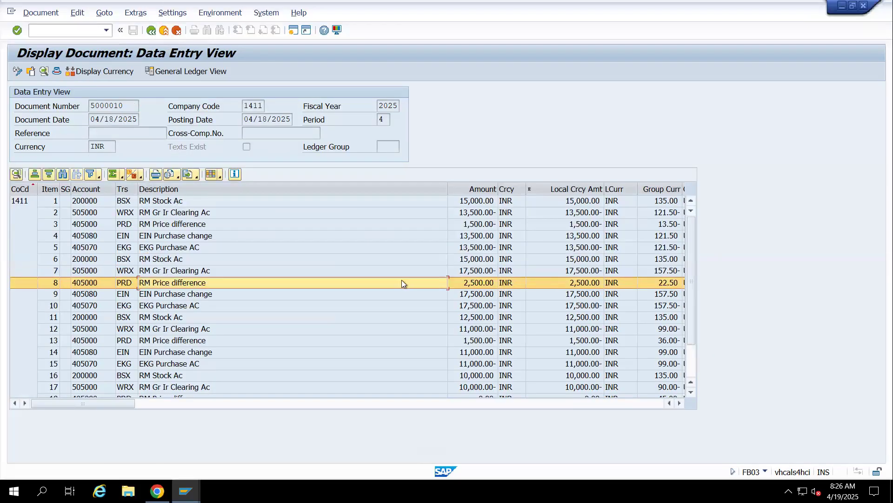
pyautogui.click(469, 294)
pyautogui.click(466, 303)
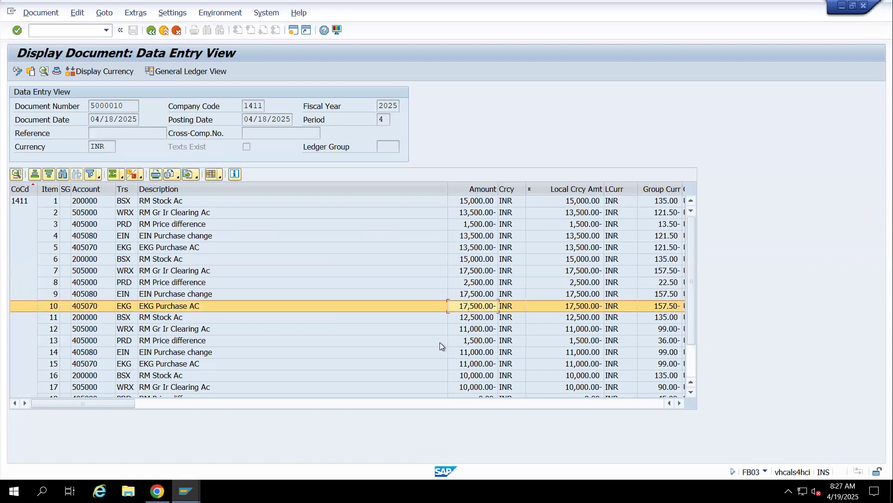
# Review the posting amounts in items 11 to 20, including the line item 16 details
pyautogui.click(466, 319)
pyautogui.click(470, 332)
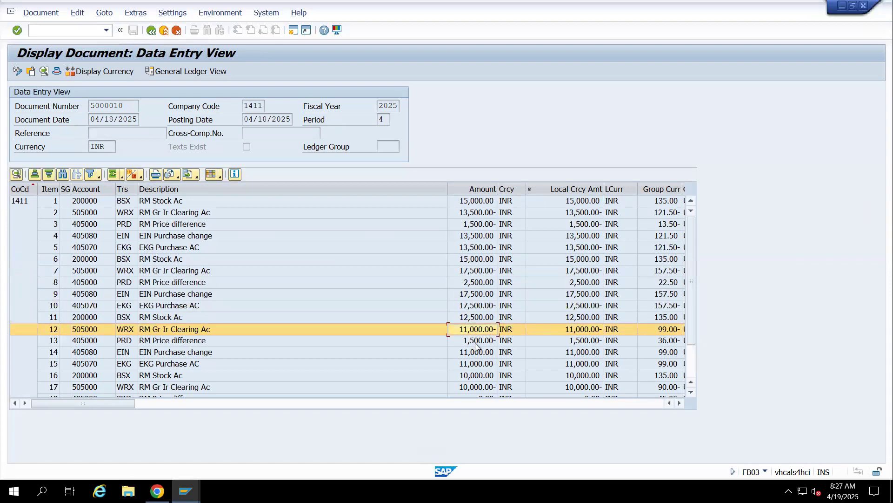
pyautogui.click(475, 341)
pyautogui.click(479, 353)
pyautogui.doubleClick(479, 376)
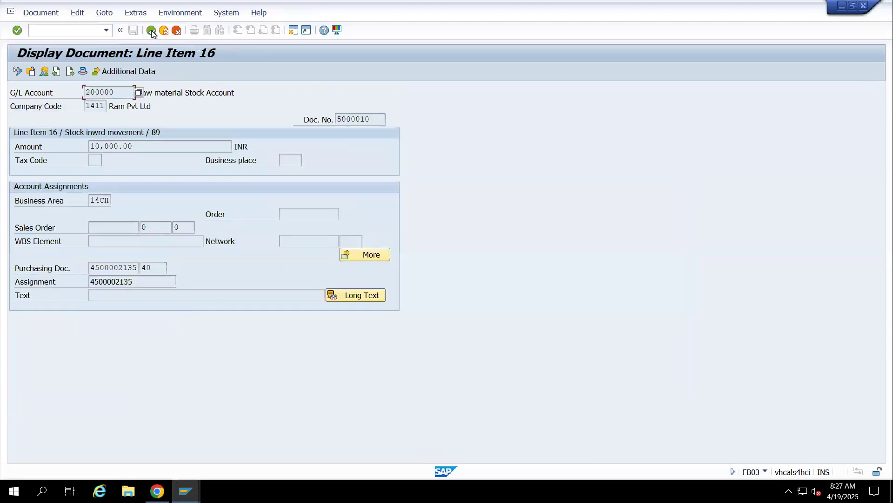
pyautogui.click(150, 31)
pyautogui.scroll(-2, 552, 326)
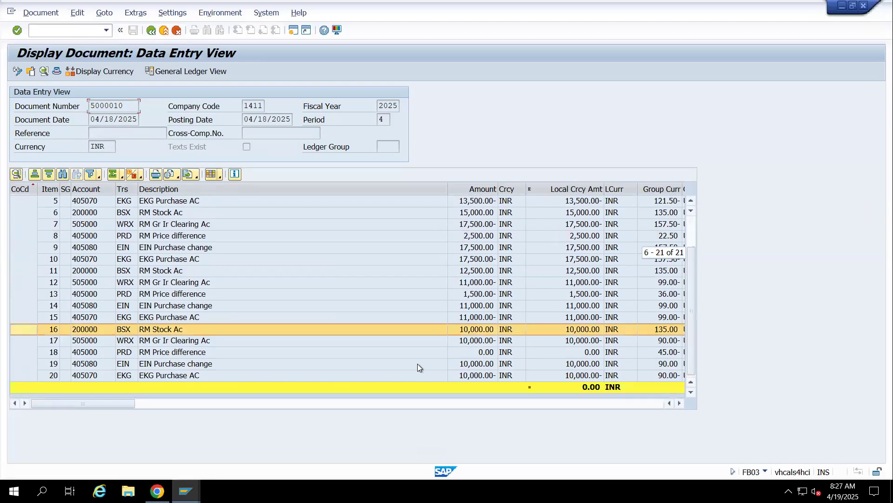
# Open an additional SAP session, then switch to the already open Display IMG window
pyautogui.click(294, 34)
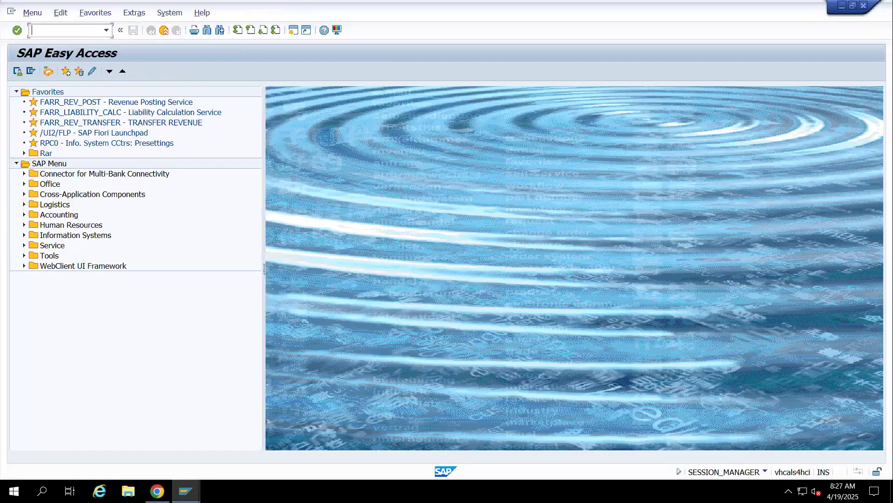
pyautogui.click(186, 491)
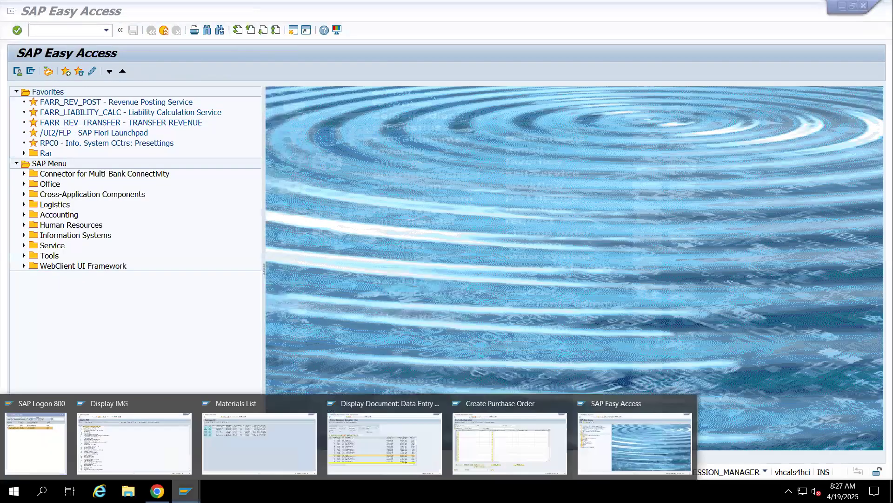
pyautogui.click(178, 410)
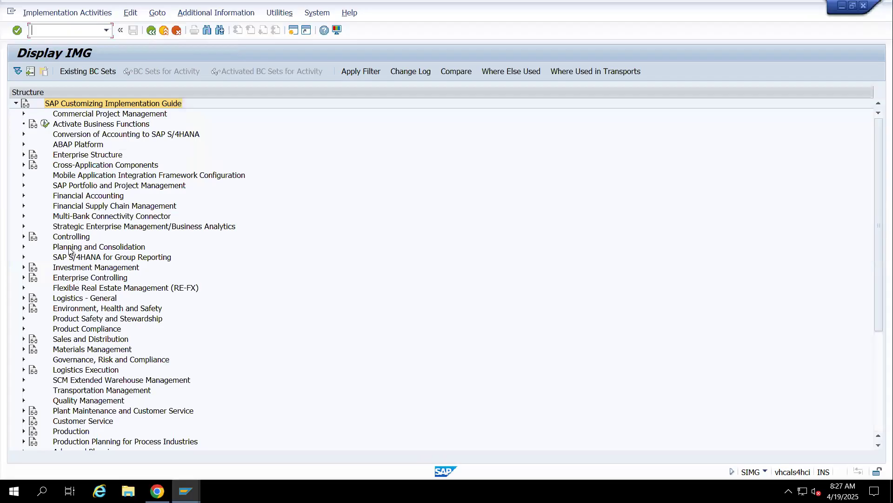
# Expand Materials Management and its Valuation and Account Assignment node in the implementation guide
pyautogui.click(65, 209)
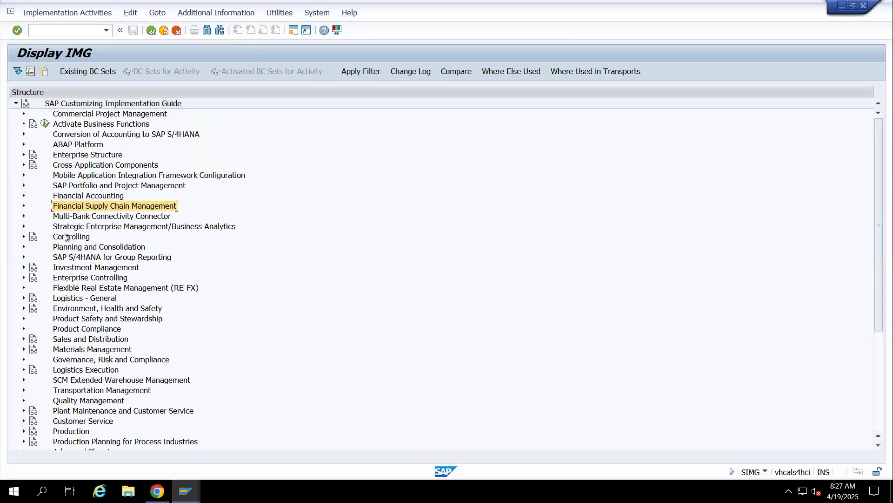
pyautogui.click(73, 351)
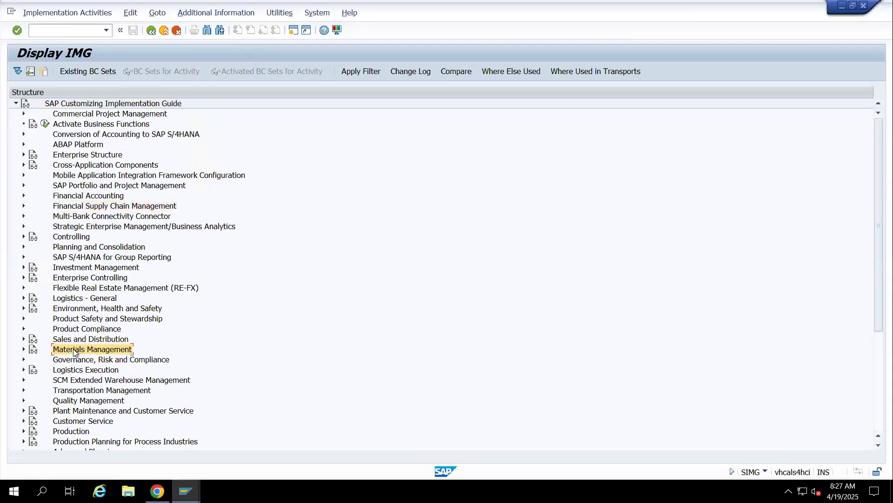
pyautogui.press('Right')
pyautogui.press('Down')
pyautogui.press('Down')
pyautogui.press('Down')
pyautogui.press('Down')
pyautogui.press('Up')
pyautogui.press('Down')
pyautogui.press('Down')
# Expand Account Determination and go to the Purchase Account Management activities under Account Determination Without Wizard
pyautogui.press('Down')
pyautogui.press('Right')
pyautogui.press('Down')
pyautogui.press('Down')
pyautogui.press('Down')
pyautogui.press('Down')
pyautogui.press('Down')
pyautogui.press('Down')
pyautogui.press('Down')
pyautogui.press('Down')
pyautogui.press('Down')
pyautogui.press('Down')
pyautogui.press('Down')
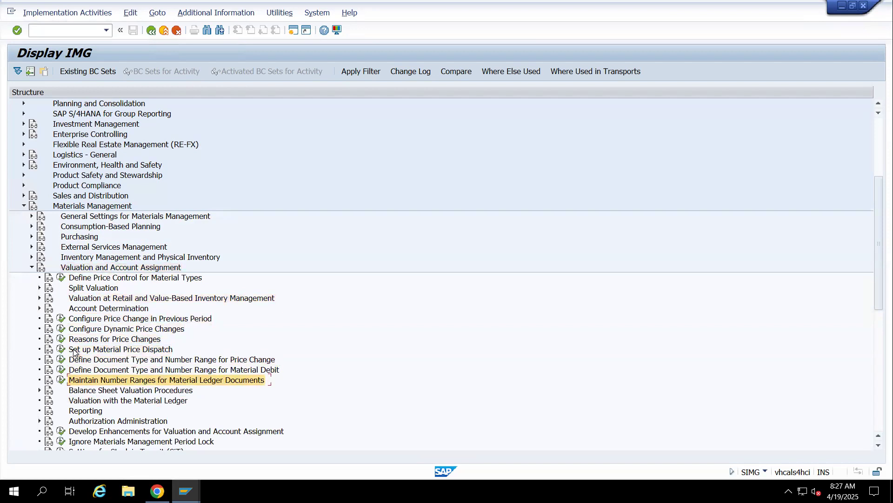
pyautogui.press('Up')
pyautogui.press('Up')
pyautogui.press('Up')
pyautogui.press('Up')
pyautogui.press('Up')
pyautogui.press('Up')
pyautogui.press('Up')
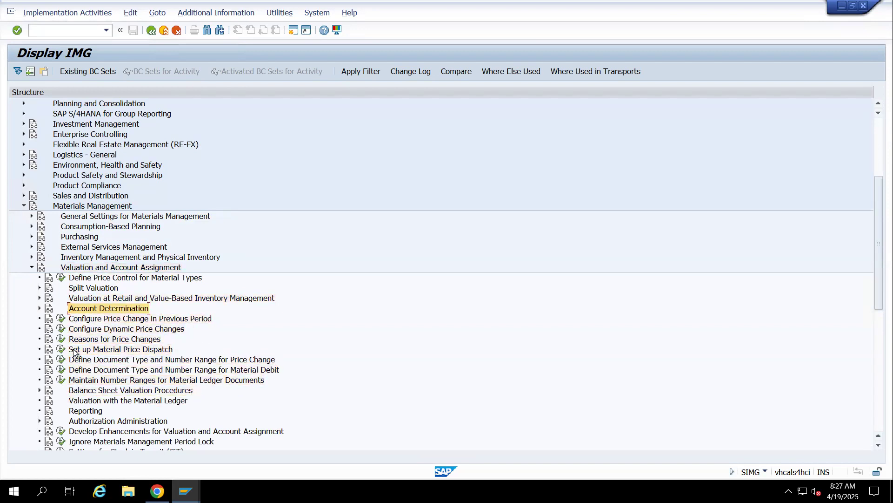
pyautogui.press('Right')
pyautogui.press('Down')
pyautogui.press('Down')
pyautogui.press('Down')
pyautogui.press('Down')
pyautogui.press('Down')
pyautogui.press('Down')
pyautogui.press('Down')
pyautogui.press('Down')
pyautogui.press('Down')
pyautogui.press('Down')
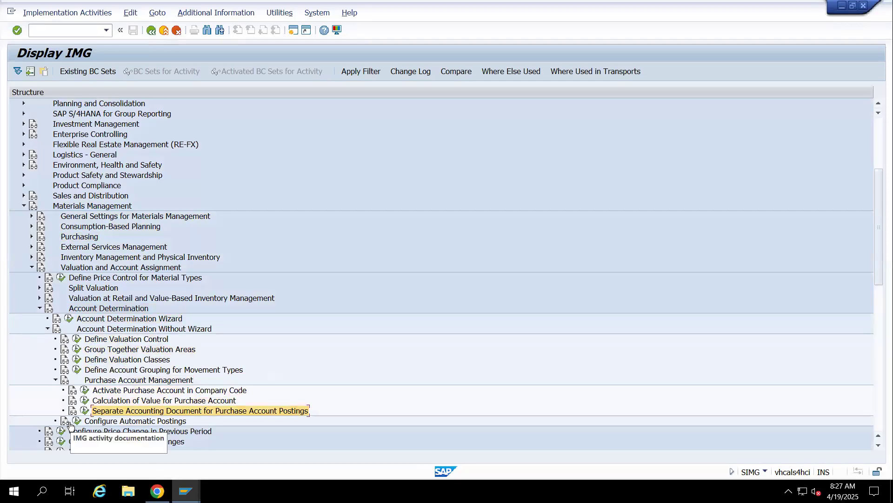
# Open the documentation for Configure Automatic Postings, maximize it and search the text for EIN
pyautogui.click(63, 420)
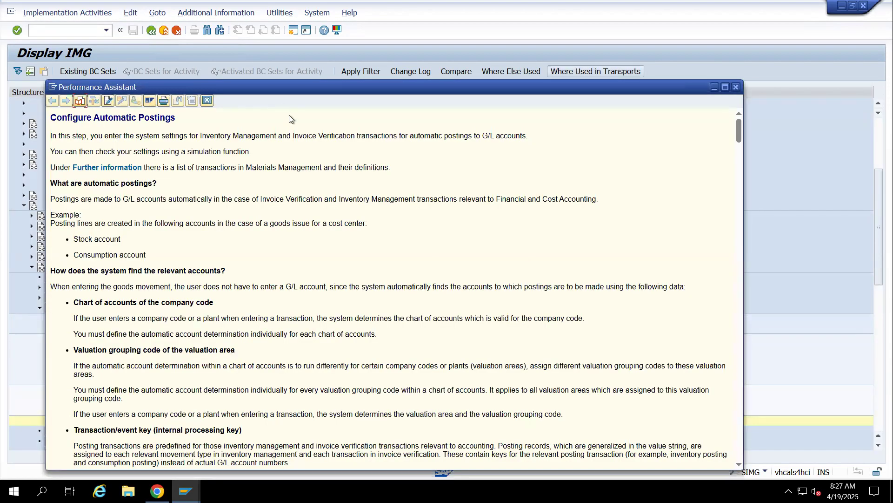
pyautogui.click(724, 88)
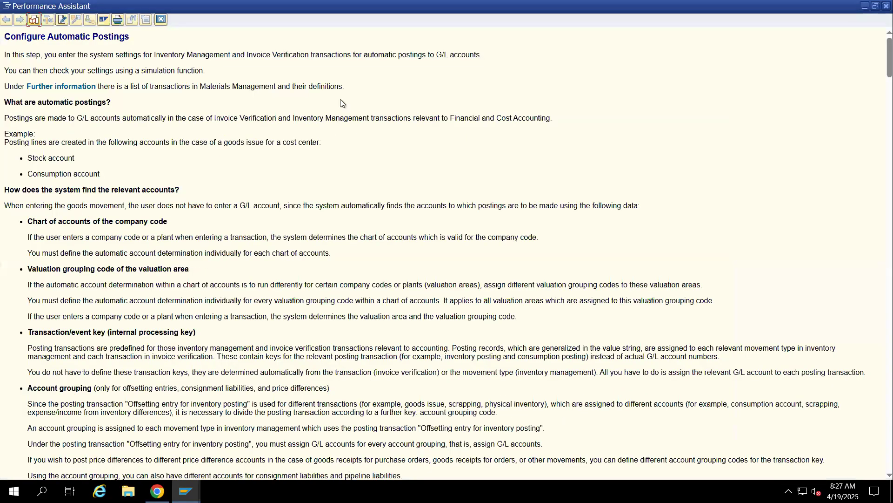
pyautogui.hotkey('ctrl', 'f')
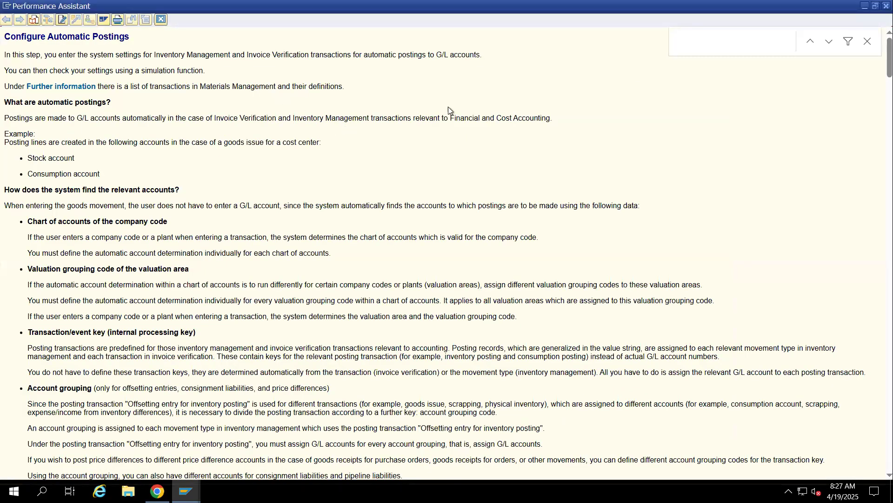
pyautogui.click(749, 51)
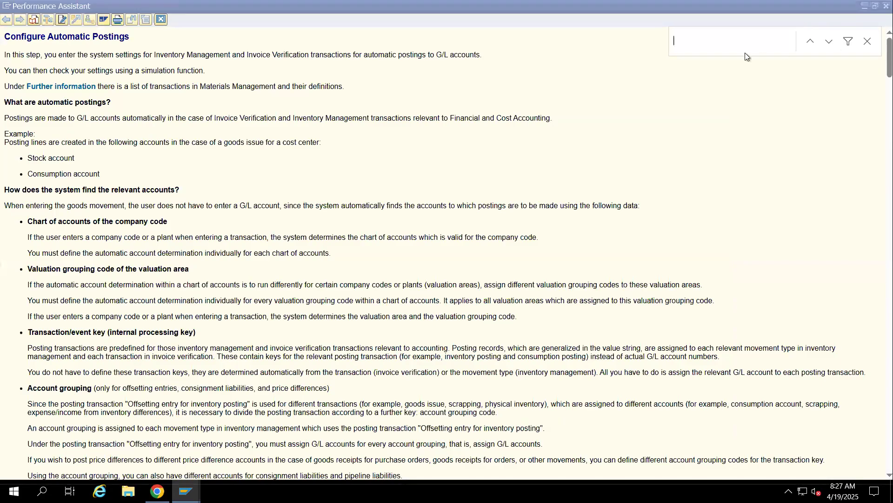
pyautogui.write('EIN')
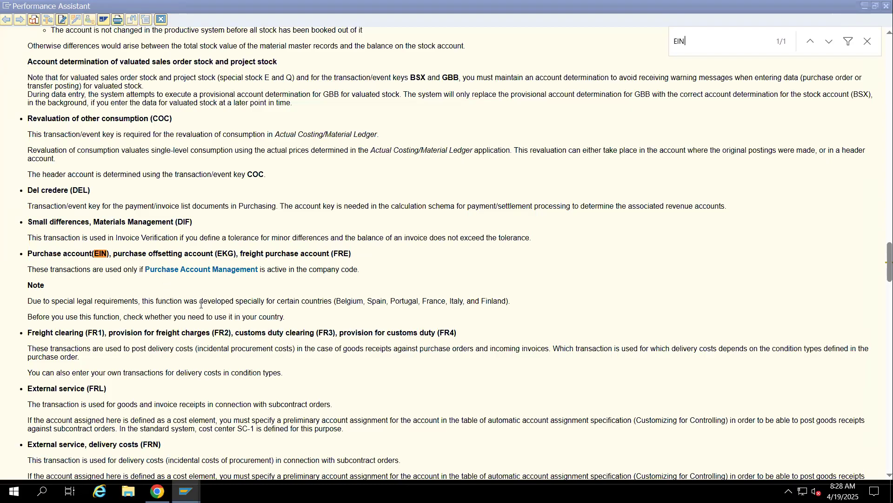
# Read the note on the EIN, EKG and FRE transactions, highlighting the legal requirements and the listed countries
pyautogui.moveTo(373, 301)
pyautogui.mouseDown()
pyautogui.moveTo(324, 301)
pyautogui.moveTo(410, 300)
pyautogui.moveTo(372, 301)
pyautogui.mouseUp()
pyautogui.click(324, 300)
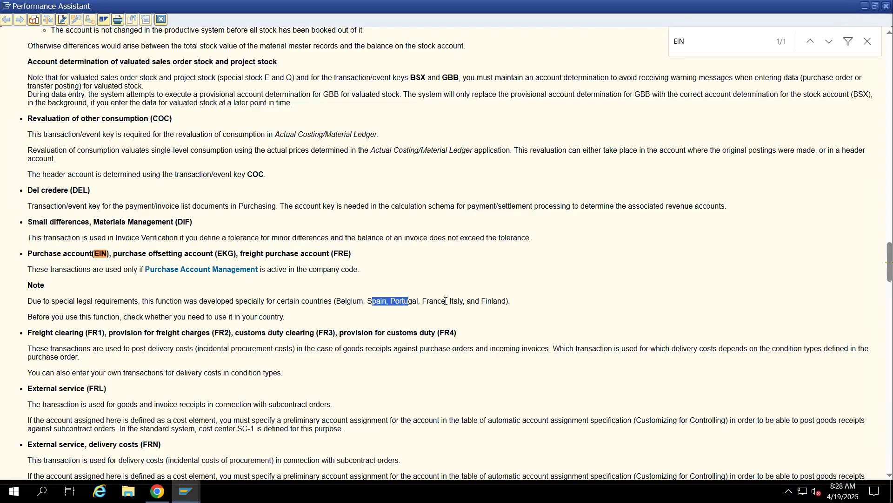
pyautogui.moveTo(446, 301); pyautogui.dragTo(412, 302)
pyautogui.moveTo(466, 303); pyautogui.dragTo(442, 302)
pyautogui.moveTo(512, 303); pyautogui.dragTo(274, 305)
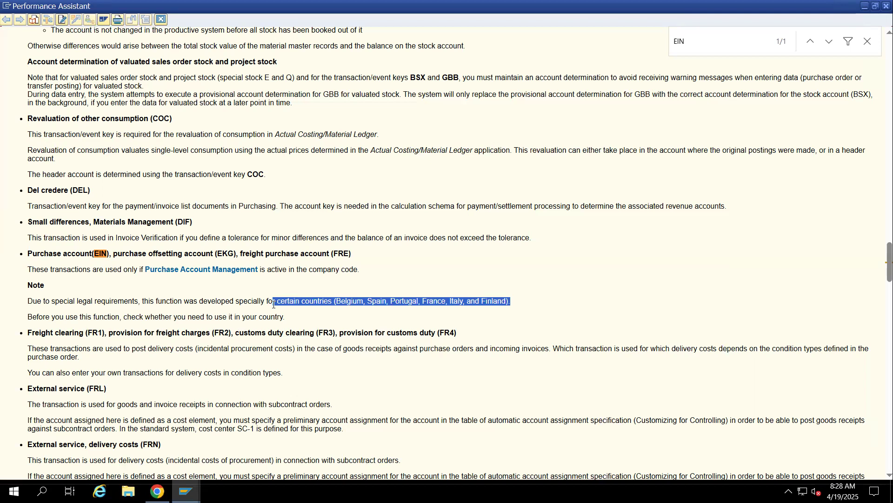
pyautogui.click(274, 305)
pyautogui.moveTo(512, 302); pyautogui.dragTo(78, 304)
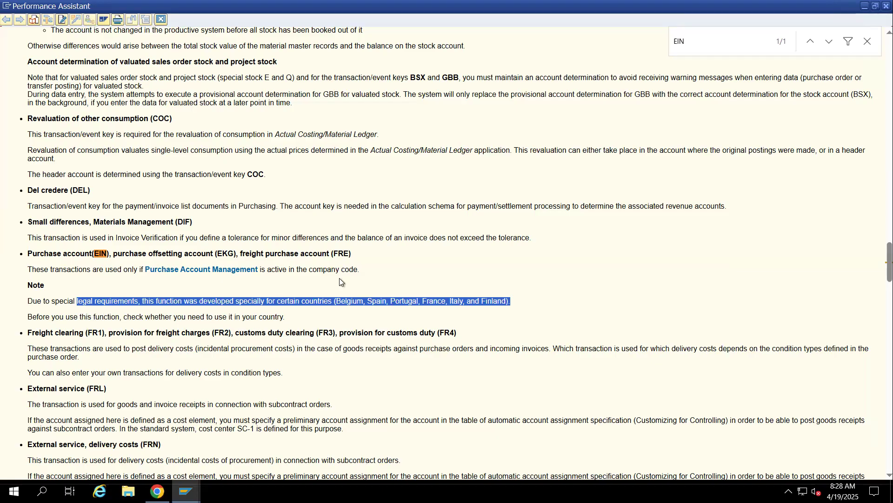
# Return to Display IMG and check the purchase account setting of company code 1411 in Activate Purchase Account in Company Code
pyautogui.click(186, 491)
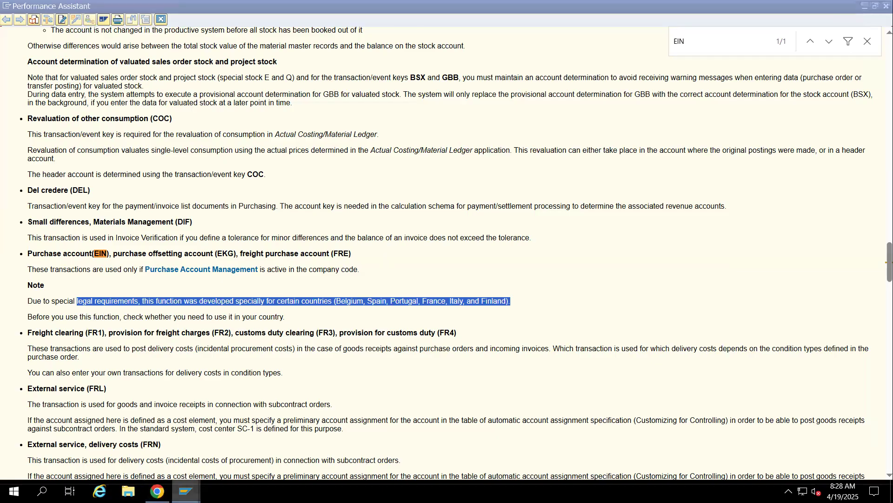
pyautogui.click(146, 437)
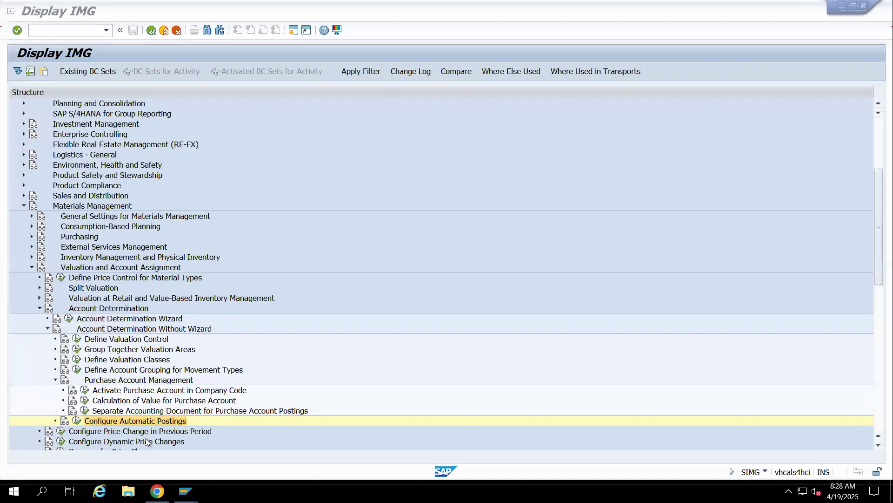
pyautogui.scroll(-5, 176, 274)
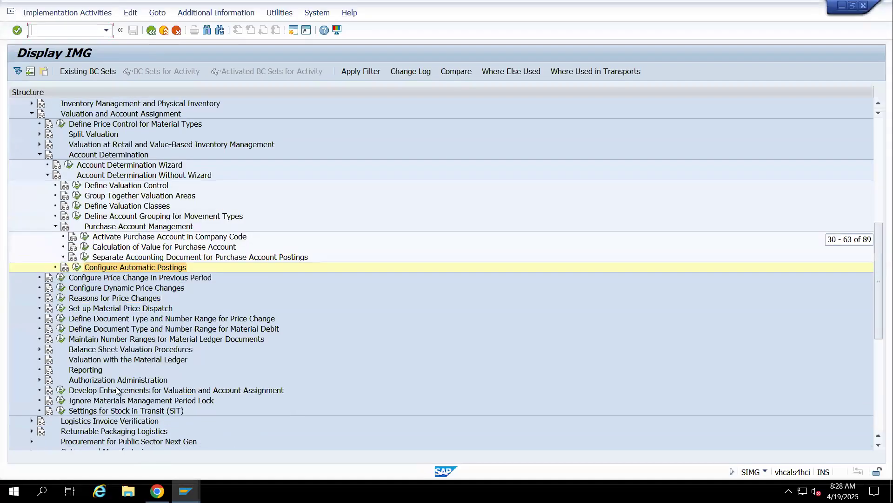
pyautogui.click(84, 237)
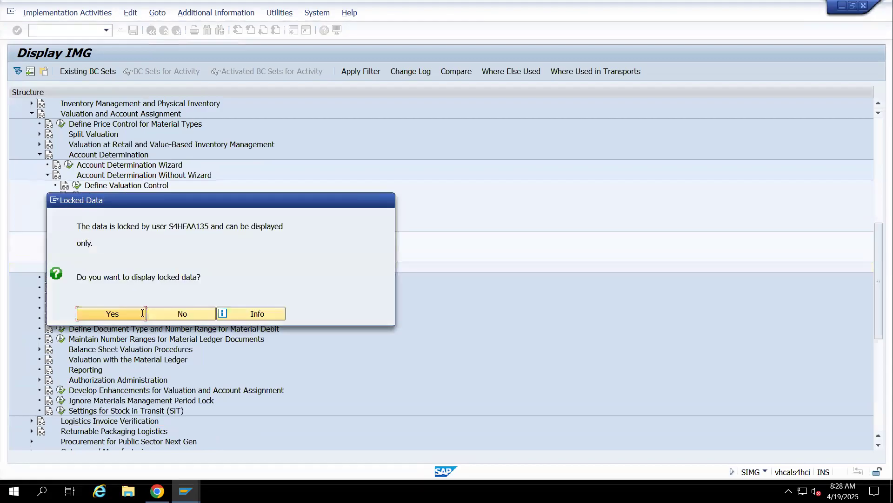
pyautogui.click(128, 314)
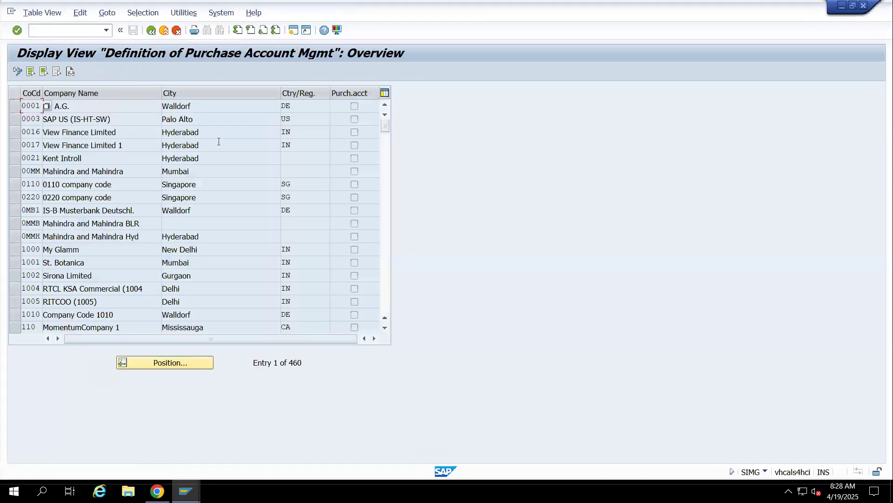
pyautogui.scroll(-5, 88, 264)
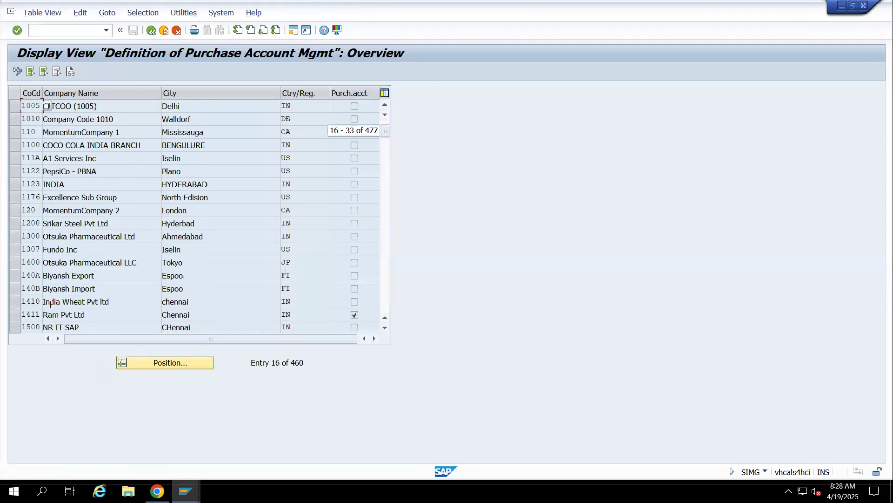
pyautogui.click(15, 315)
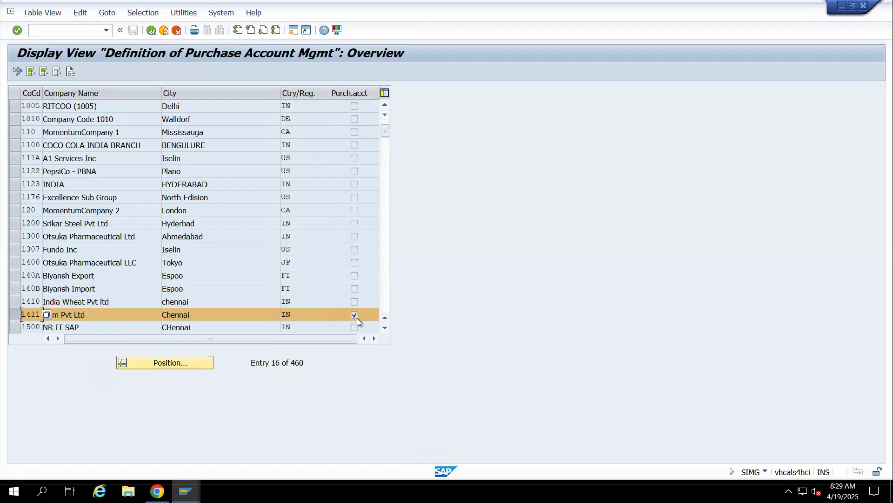
pyautogui.click(150, 31)
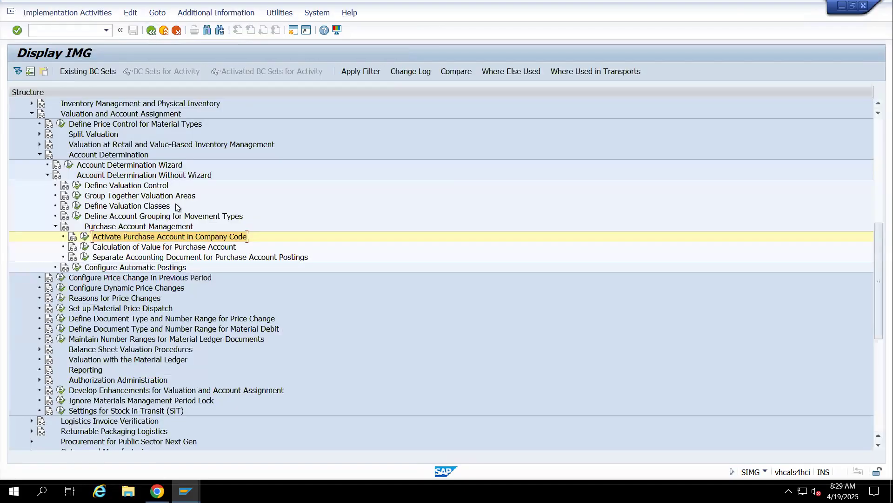
# Open Calculation of Value for Purchase Account and examine the receipt value and delivery costs settings of valuation area 1401
pyautogui.click(104, 246)
pyautogui.click(87, 246)
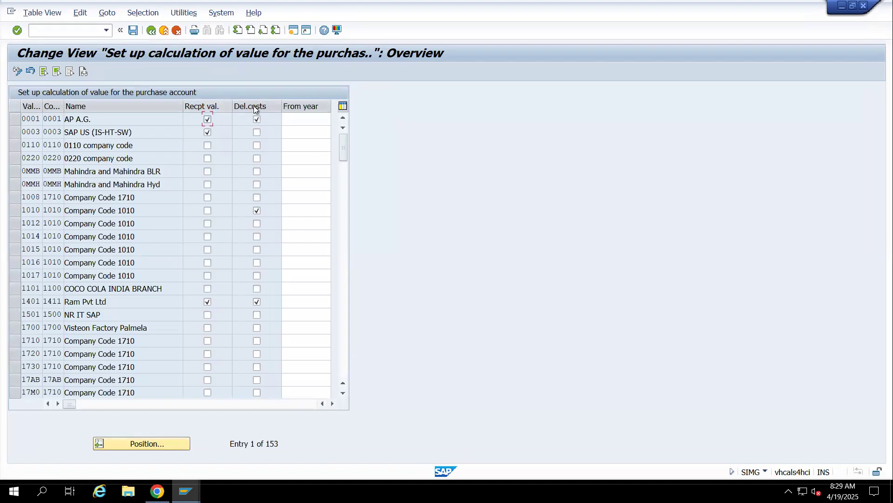
pyautogui.click(15, 301)
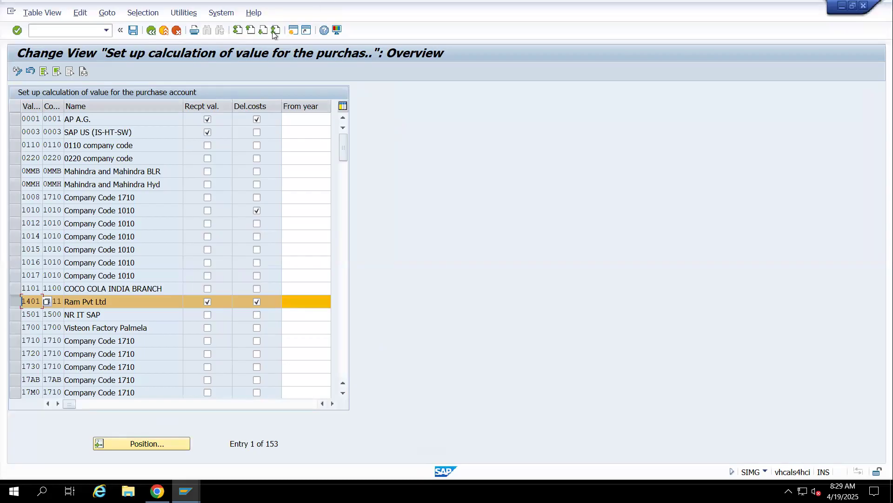
# Return to Display IMG, open Configure Automatic Postings and bring up the account assignment procedures list
pyautogui.click(176, 30)
pyautogui.click(77, 268)
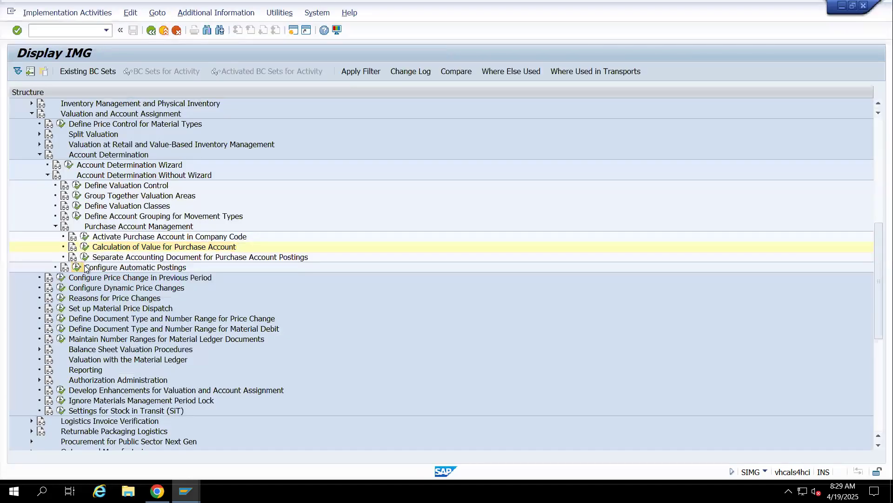
pyautogui.press('Return')
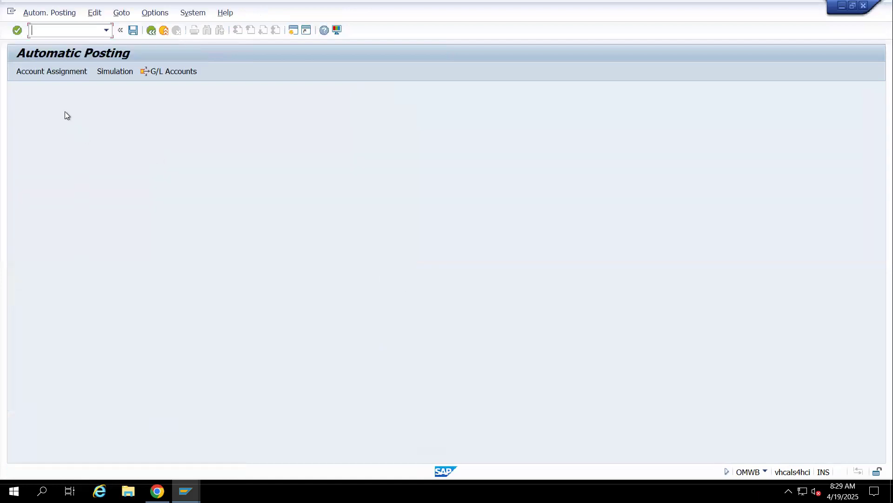
pyautogui.click(46, 74)
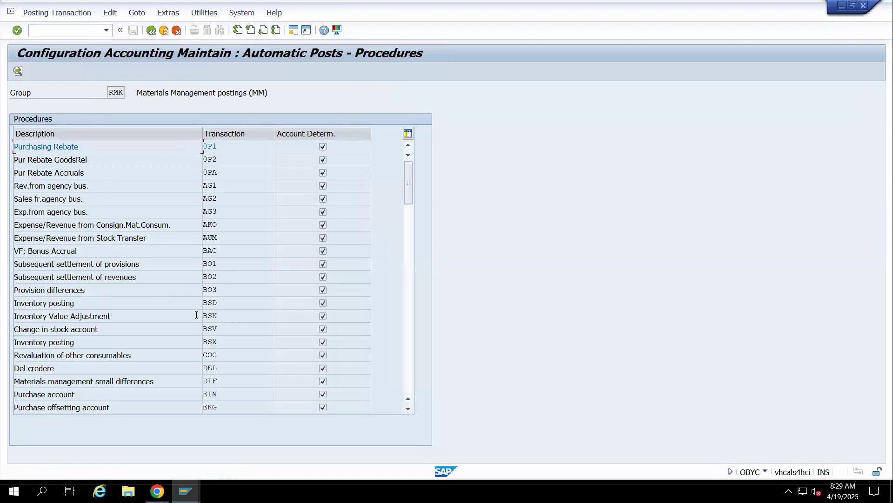
pyautogui.scroll(-2, 212, 357)
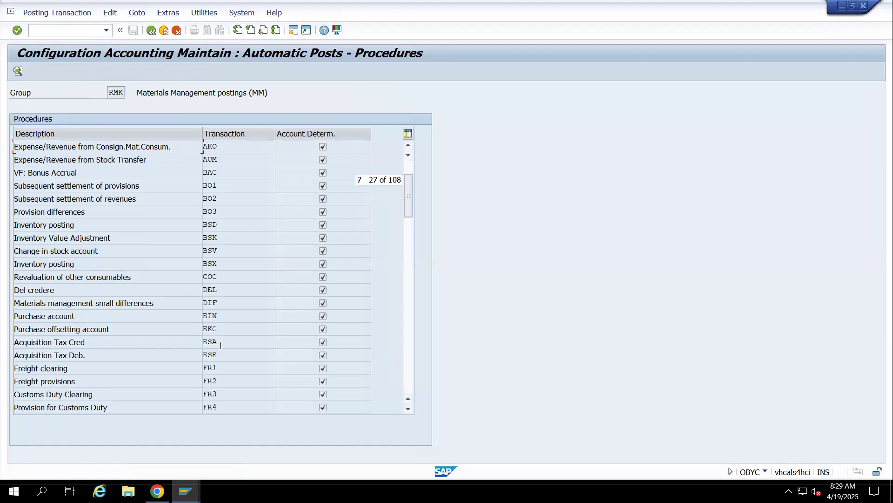
# Open the account assignment of transaction EIN for chart of accounts 1411
pyautogui.doubleClick(228, 312)
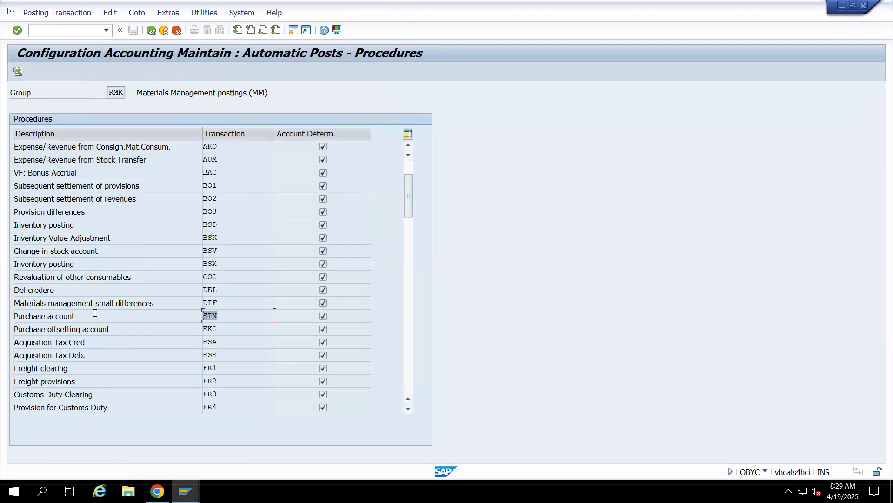
pyautogui.doubleClick(219, 314)
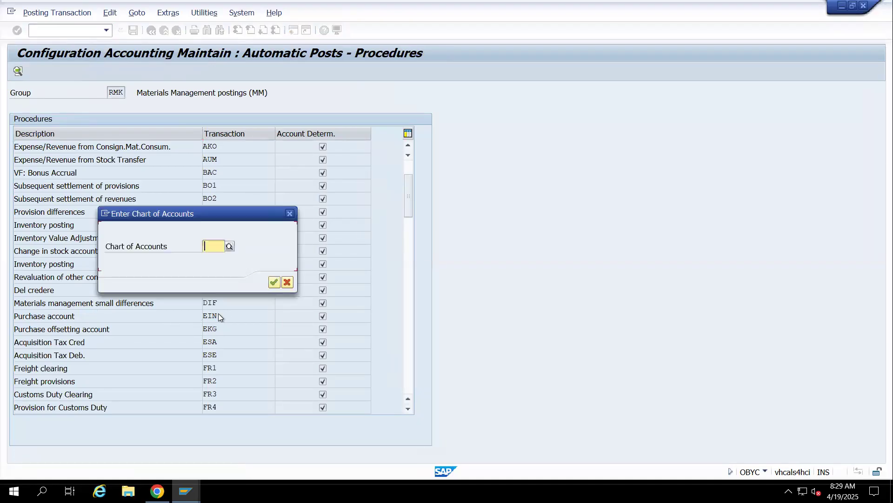
pyautogui.write('14')
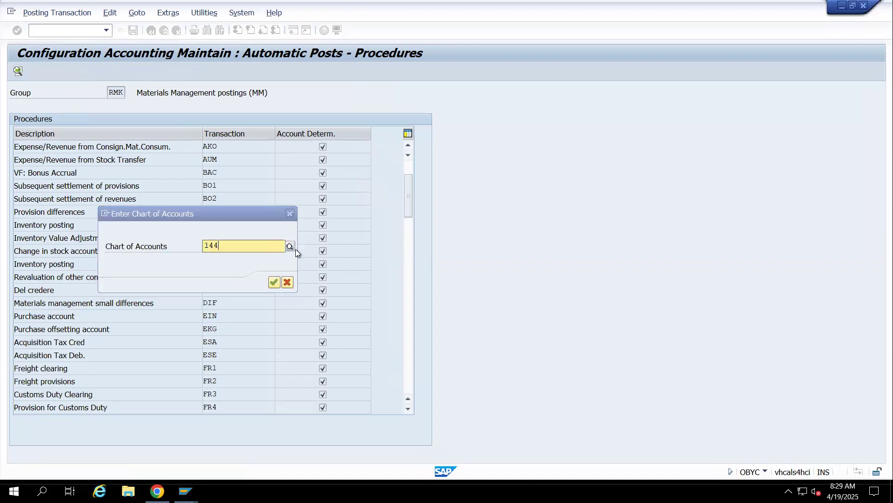
pyautogui.write('11')
pyautogui.press('Return')
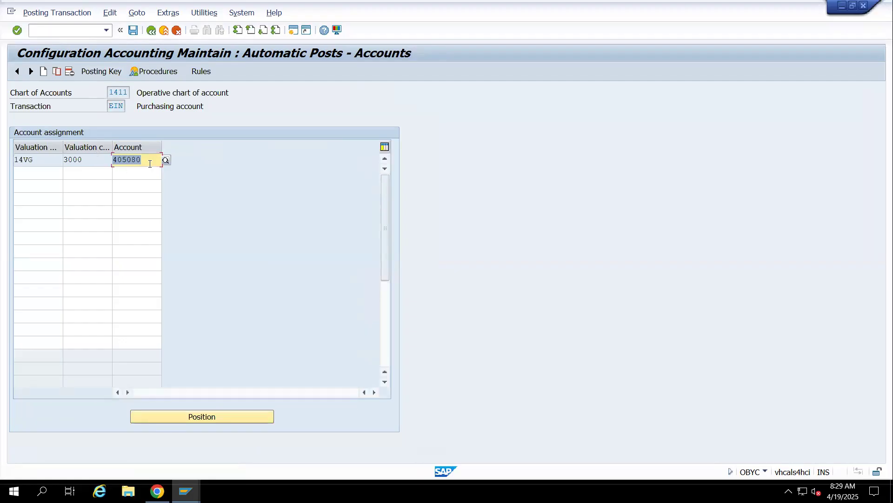
# Compare the account assigned to EIN with the EIN line in item 14 of the accounting document
pyautogui.doubleClick(132, 161)
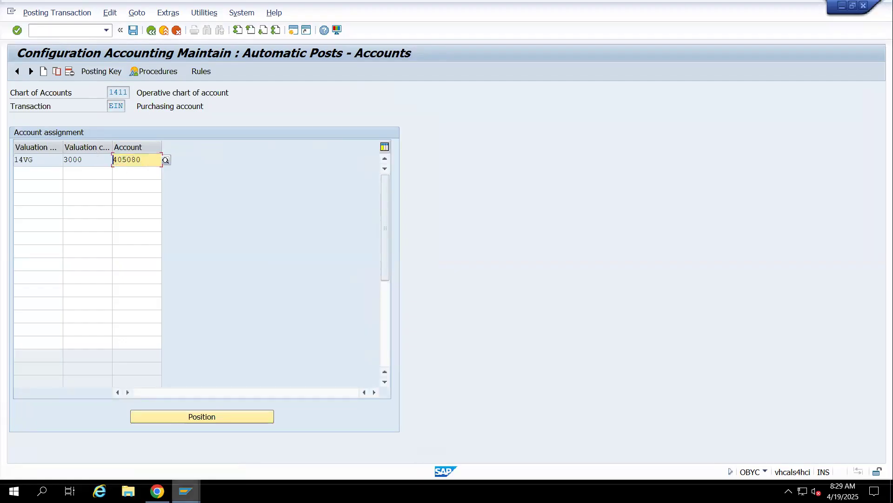
pyautogui.moveTo(186, 491)
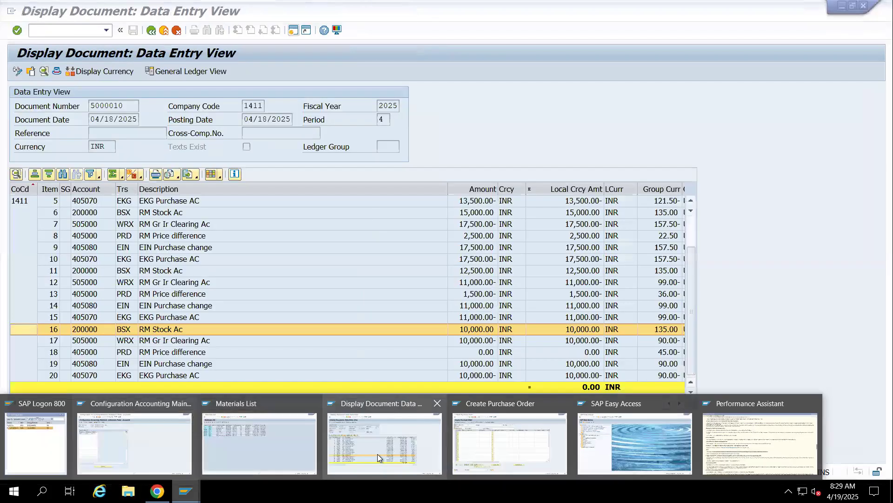
pyautogui.click(377, 453)
pyautogui.click(124, 306)
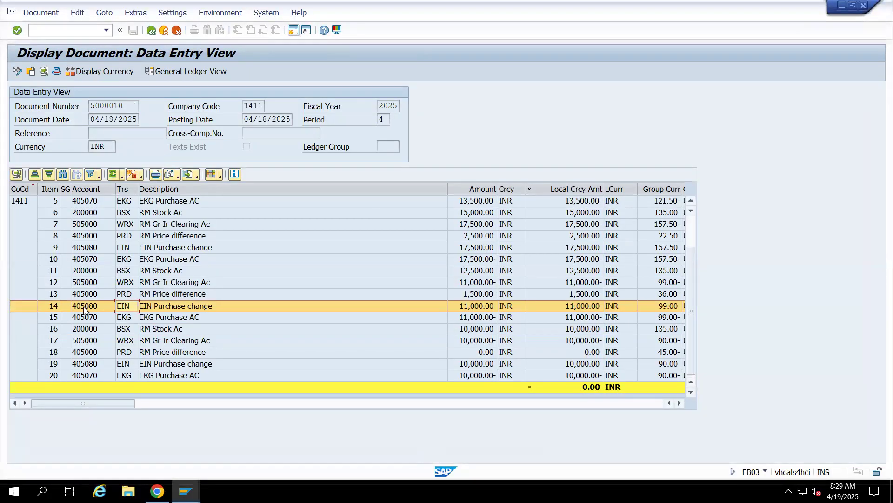
pyautogui.hotkey('alt', 'Tab')
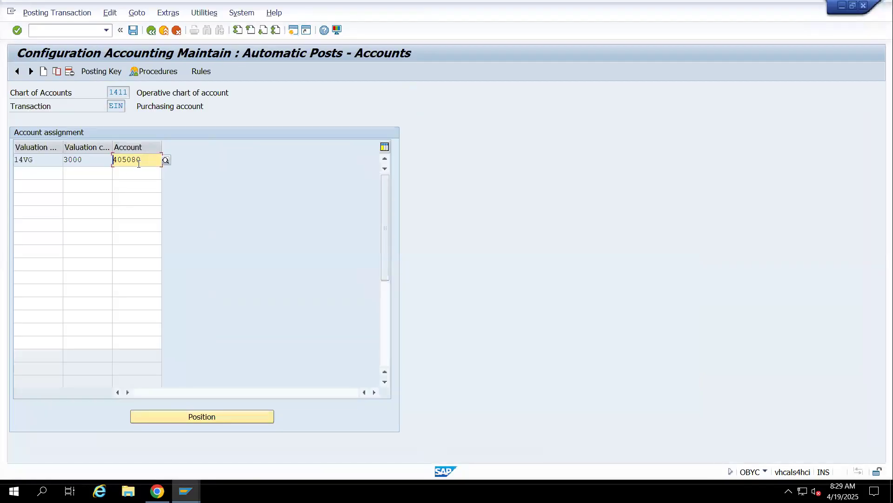
pyautogui.hotkey('alt', 'Tab')
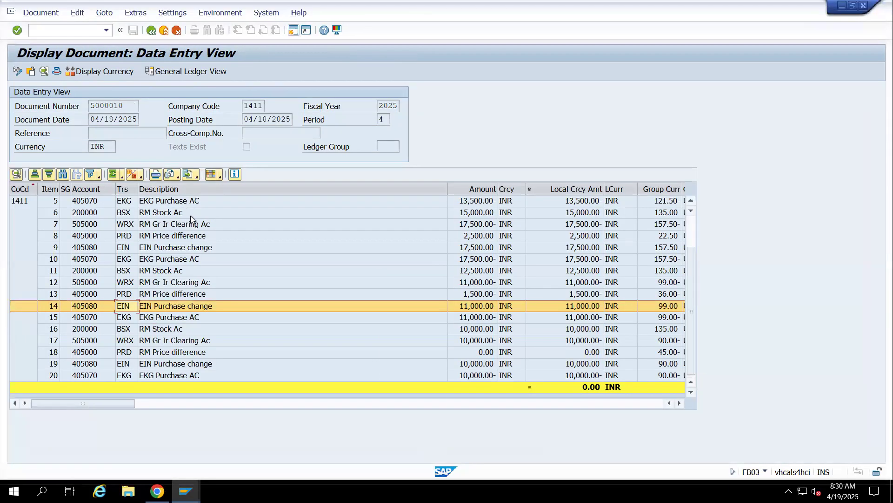
# Select the EKG line in item 15, open the account assignment of transaction EKG and compare its account with the document
pyautogui.click(164, 320)
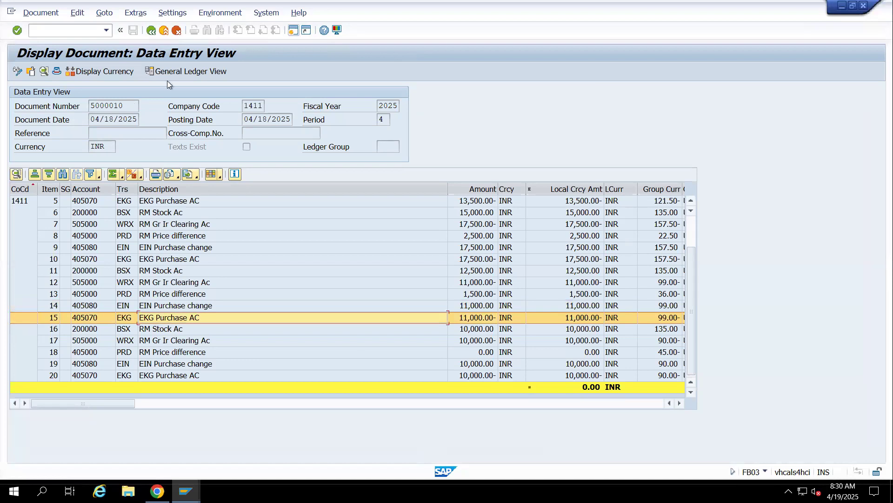
pyautogui.hotkey('alt', 'Tab')
pyautogui.click(156, 71)
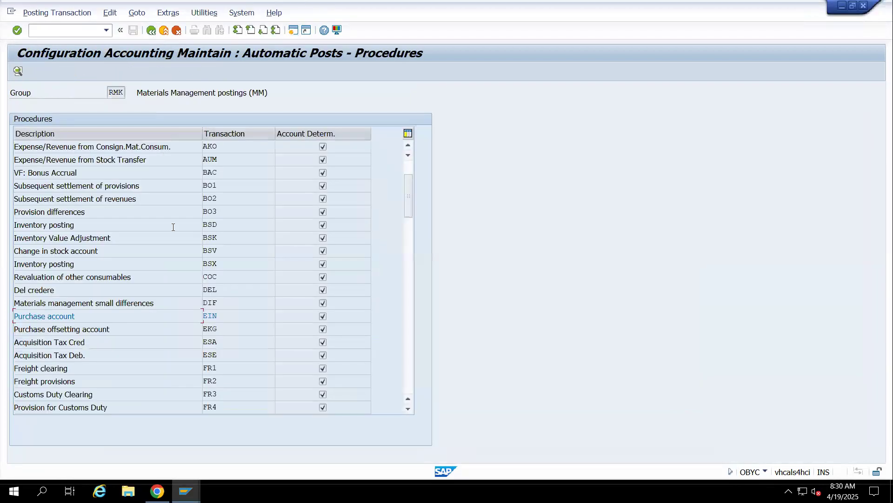
pyautogui.doubleClick(213, 332)
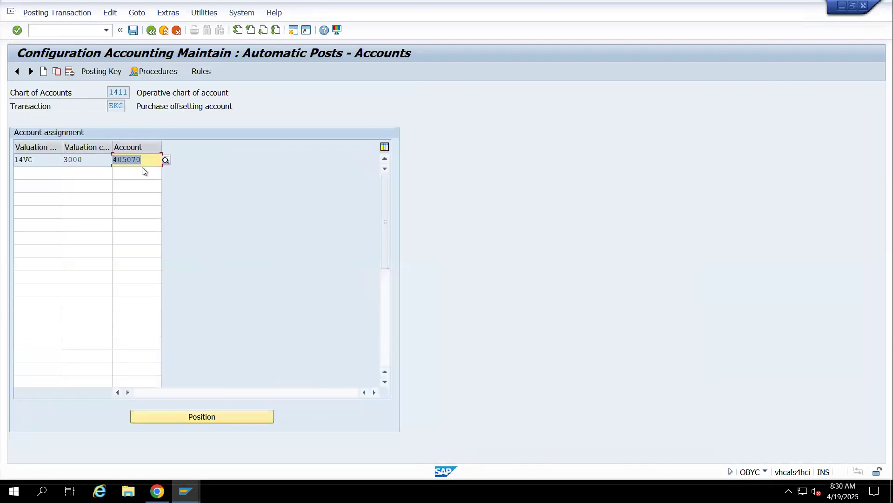
pyautogui.hotkey('alt', 'Tab')
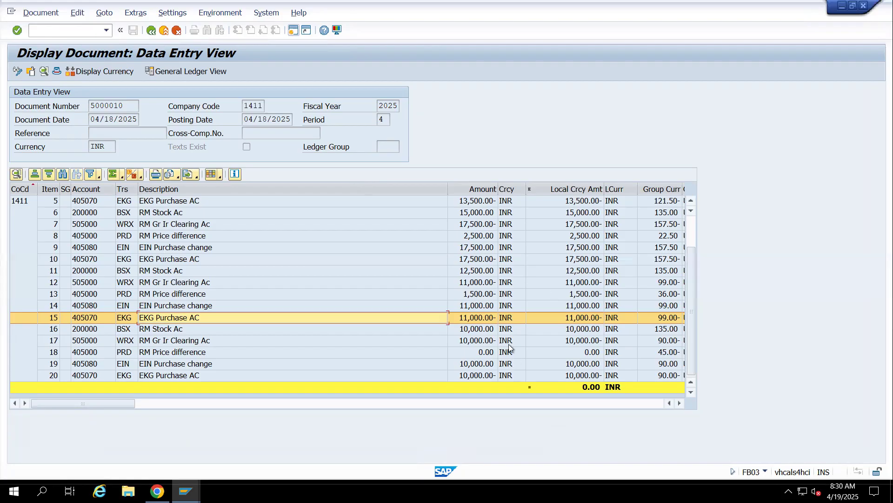
# Leave the accounting document and the material document display, and start transaction MB5L
pyautogui.click(151, 30)
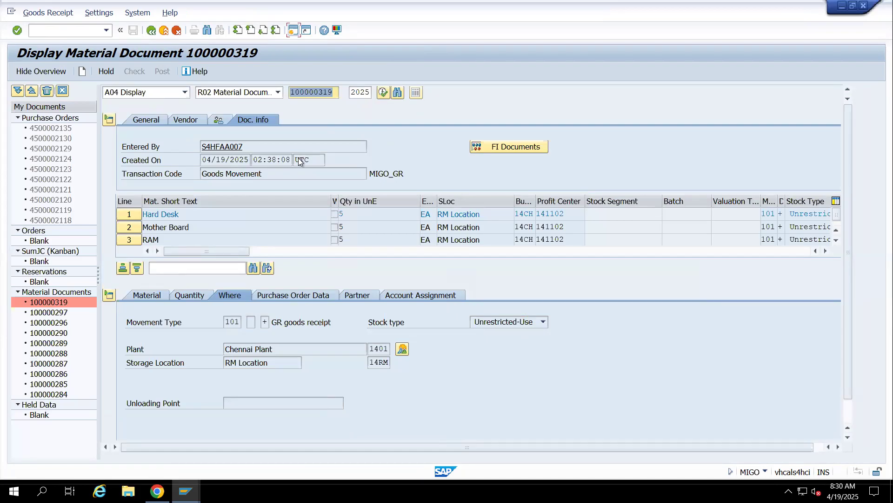
pyautogui.click(164, 31)
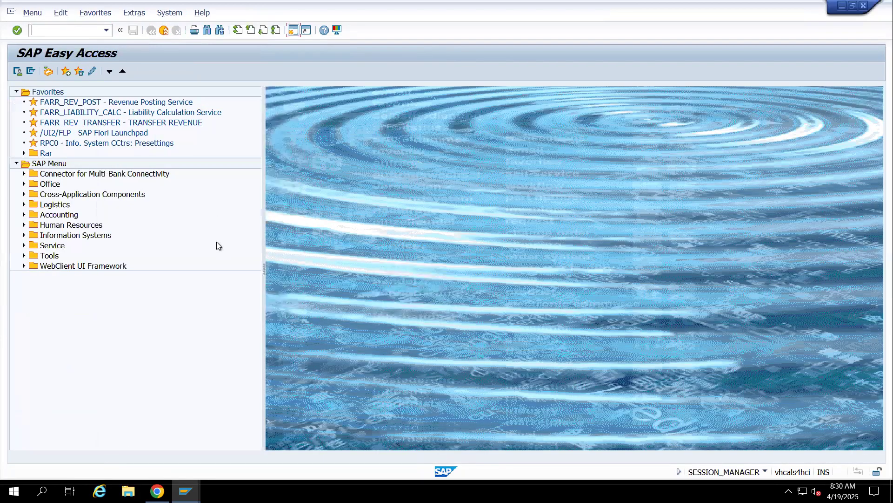
pyautogui.write('MB5L')
pyautogui.press('Return')
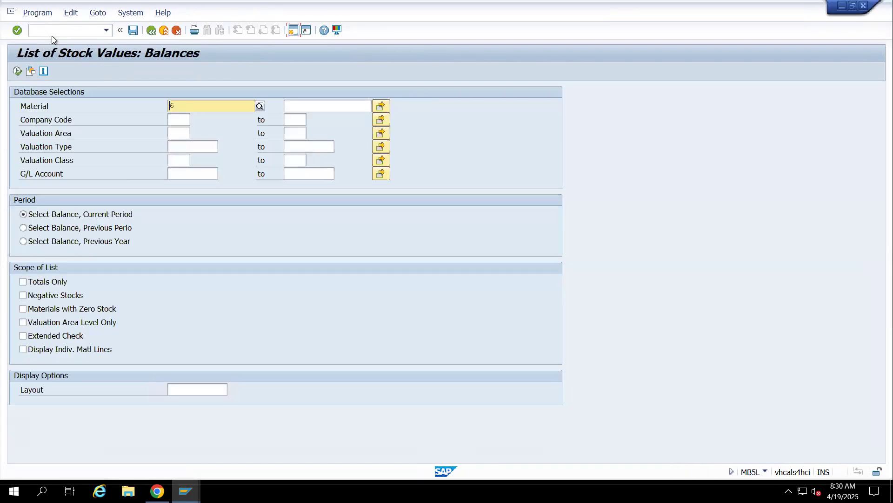
# Clear the material selection and run the list of stock values for company code 1411
pyautogui.press('BackSpace')
pyautogui.click(177, 126)
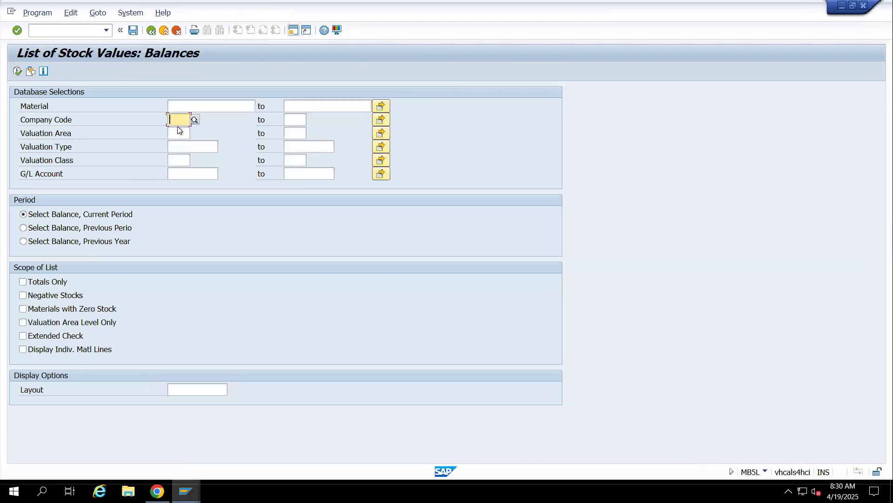
pyautogui.write('1411')
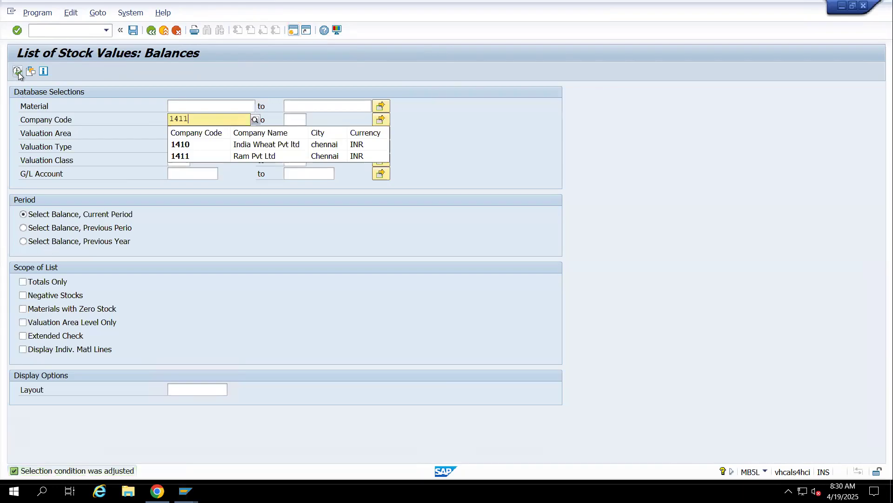
pyautogui.click(19, 72)
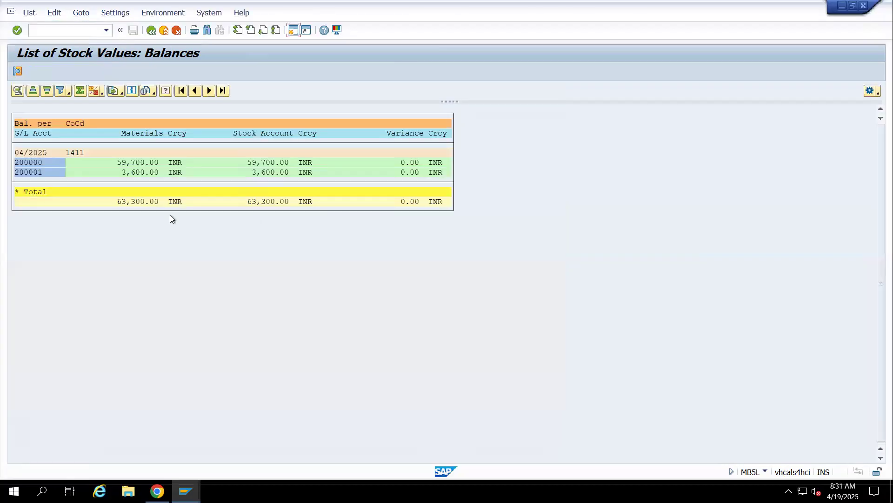
# Drill into the first G/L account's materials, check the stock of material 600120 and return to SAP Easy Access
pyautogui.doubleClick(26, 161)
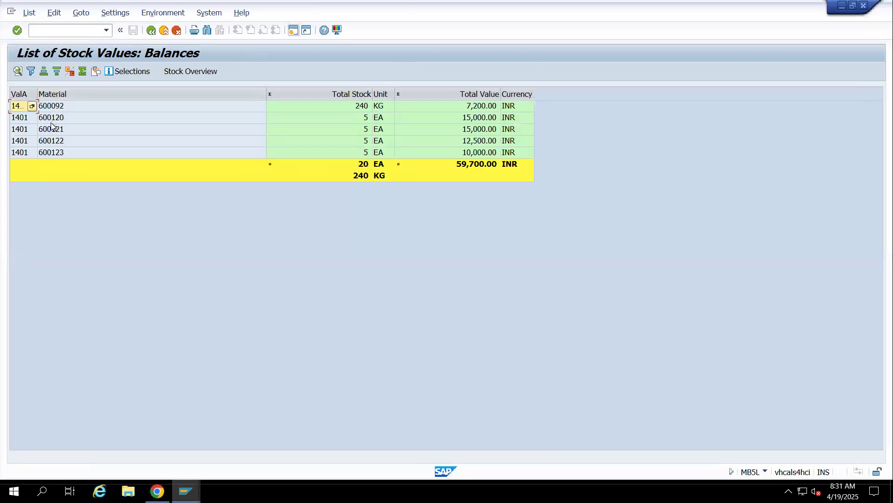
pyautogui.click(365, 111)
pyautogui.click(66, 118)
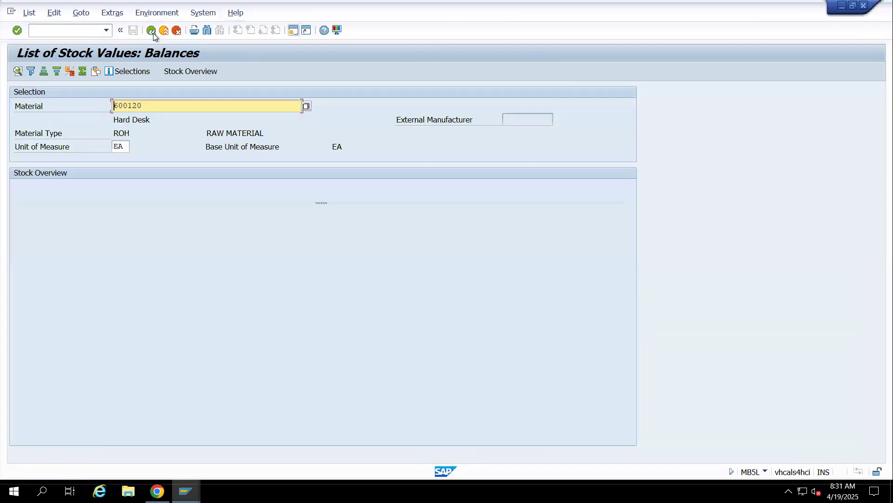
pyautogui.click(152, 32)
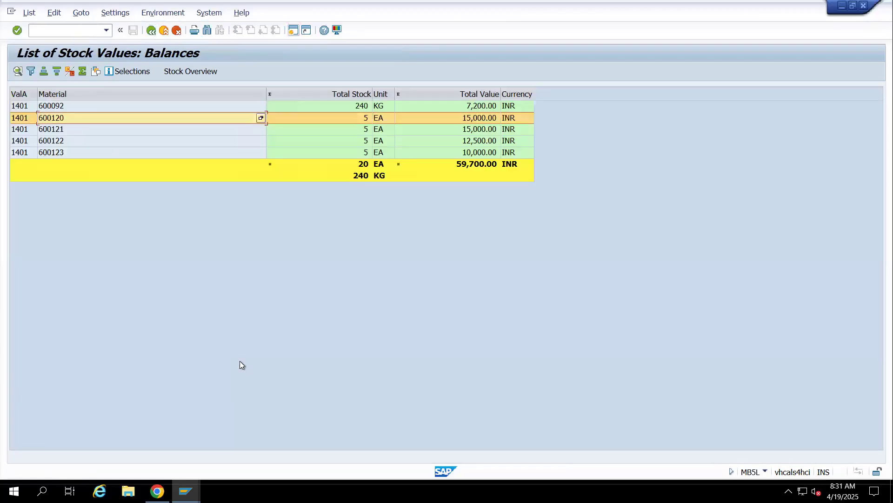
pyautogui.click(152, 31)
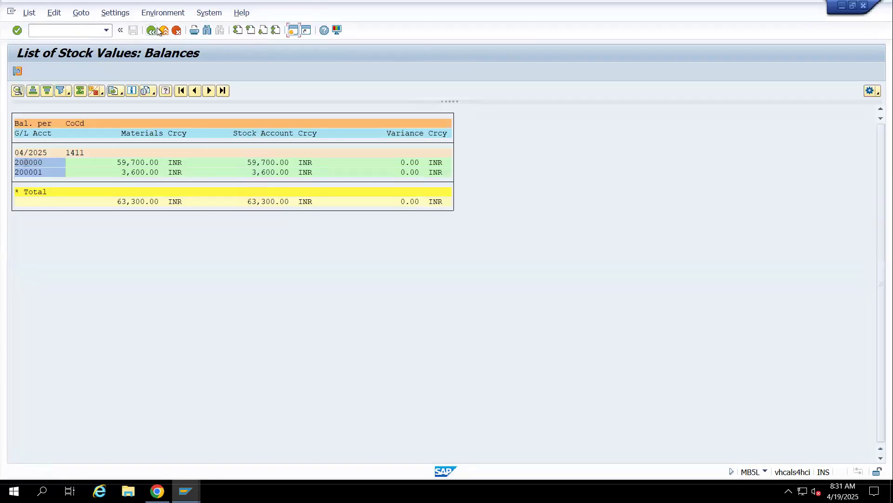
pyautogui.click(153, 31)
pyautogui.click(164, 31)
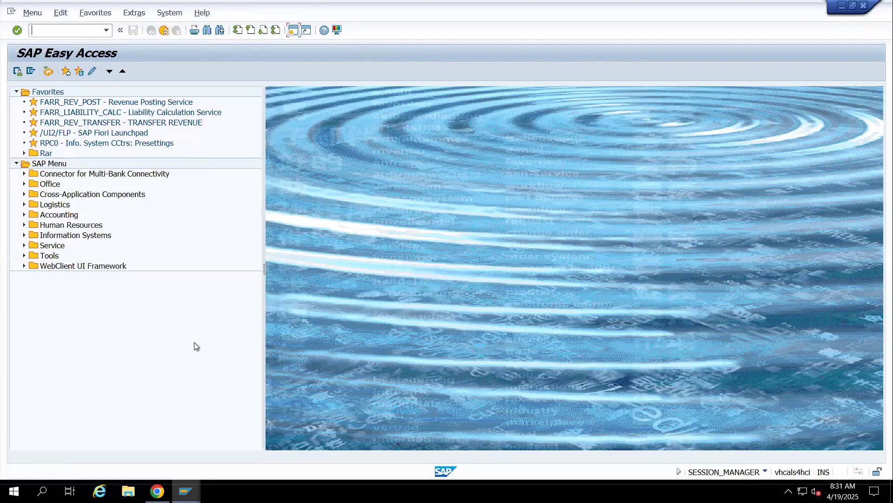
# Switch to the Materials List session and check the entry for material 6, Computer CPU
pyautogui.moveTo(185, 491)
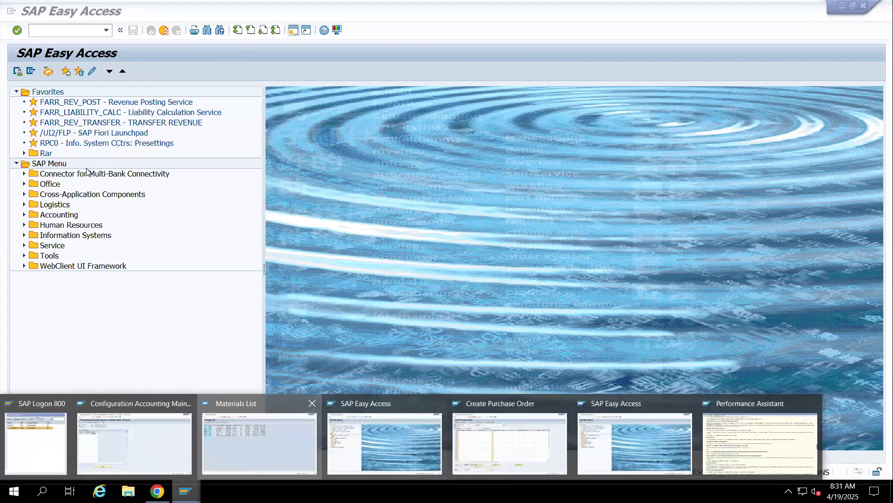
pyautogui.click(261, 442)
pyautogui.click(30, 107)
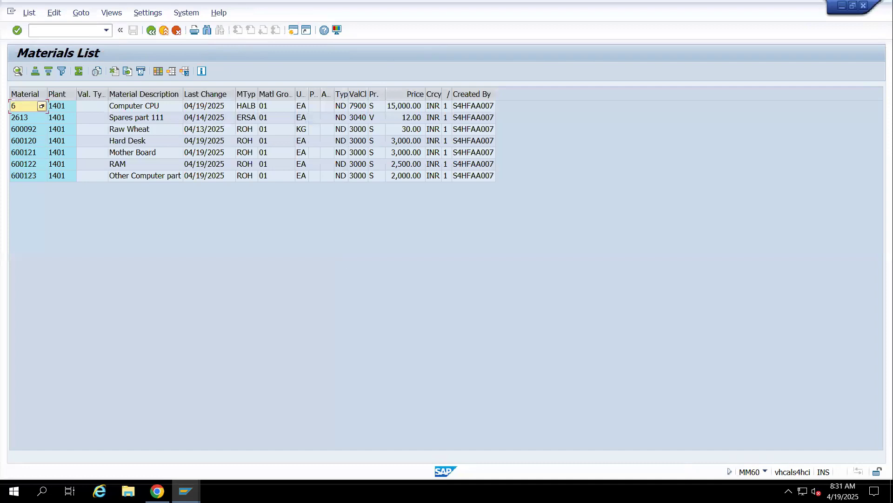
# Switch to the Google Sheets notes and enter "Subcintracting purchase order" in B453 and "ME21N" in C453
pyautogui.click(185, 491)
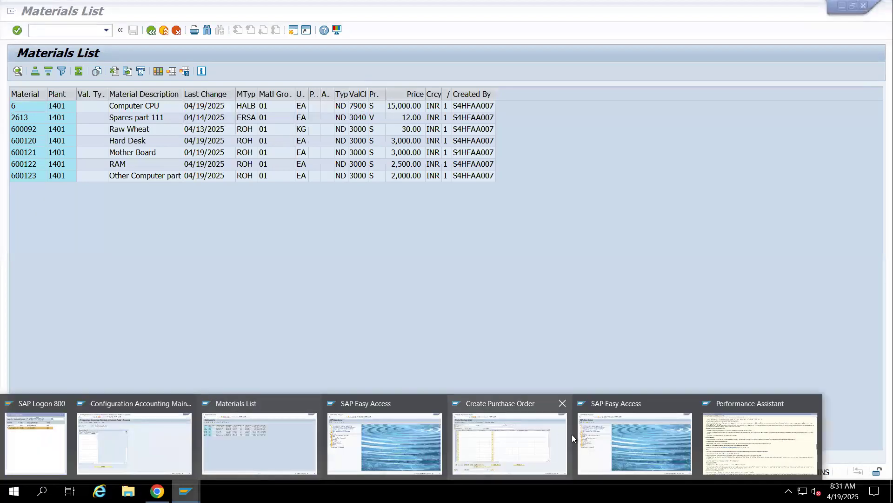
pyautogui.click(157, 491)
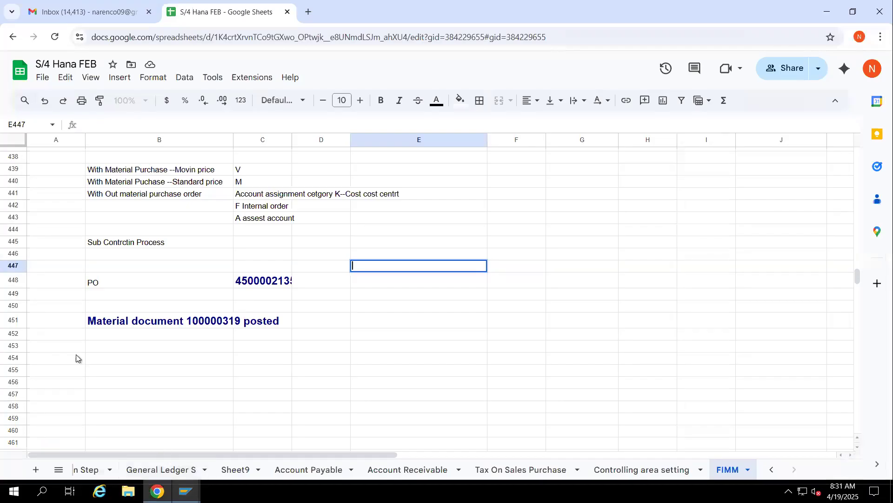
pyautogui.click(93, 349)
pyautogui.write('S')
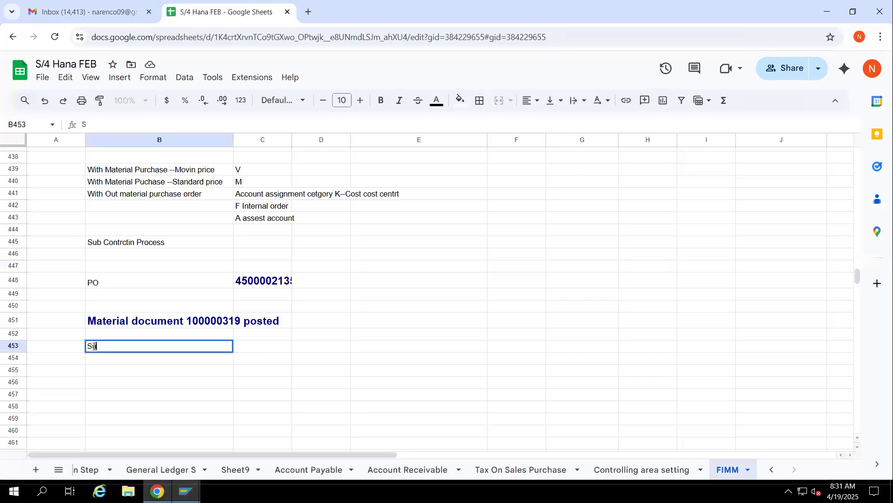
pyautogui.write('ubcintracting p')
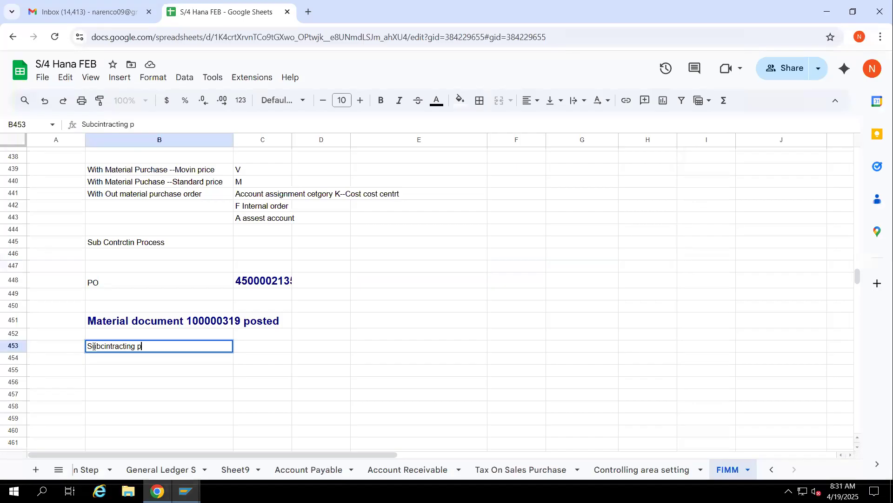
pyautogui.write('urchase order')
pyautogui.press('Tab')
pyautogui.write('ME')
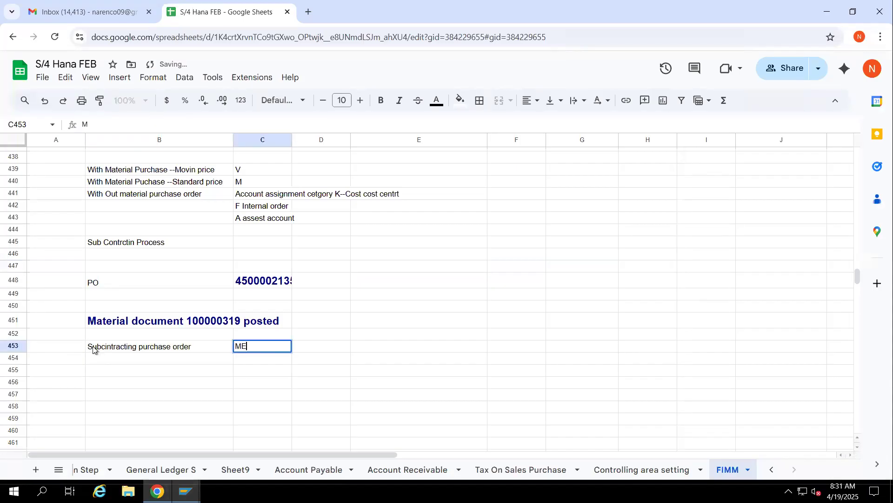
pyautogui.write('21N')
# Return to SAP and switch to a free SAP Easy Access session
pyautogui.hotkey('alt', 'Tab')
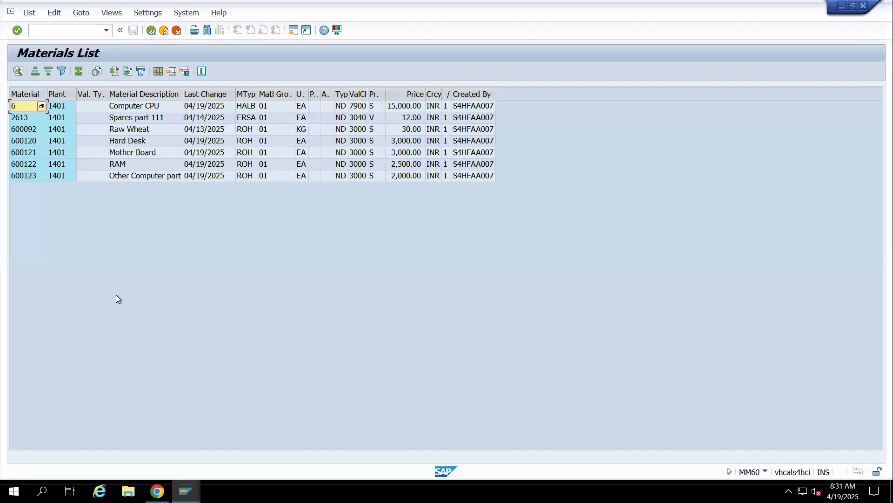
pyautogui.click(185, 491)
pyautogui.click(382, 443)
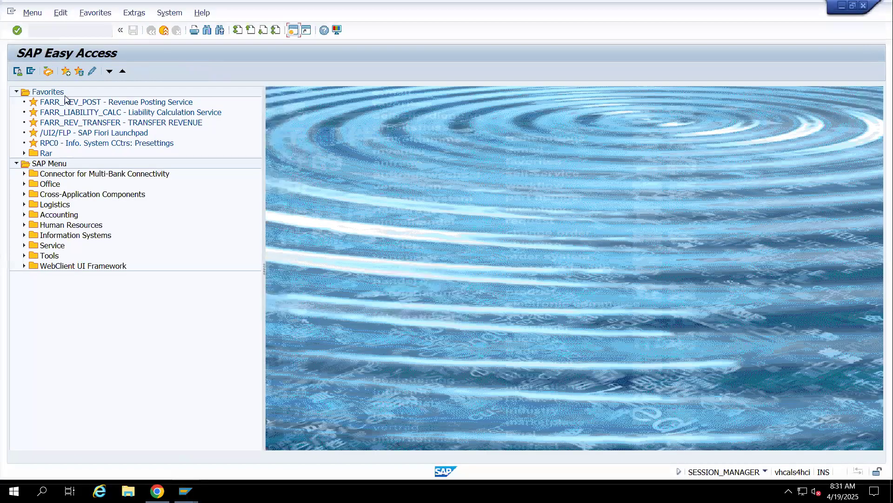
pyautogui.click(65, 30)
pyautogui.write('ME2')
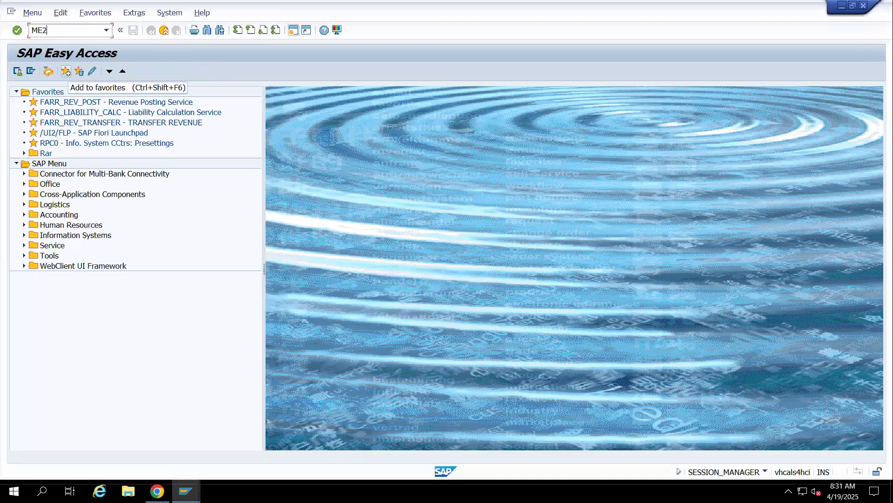
pyautogui.write('1N')
pyautogui.press('Return')
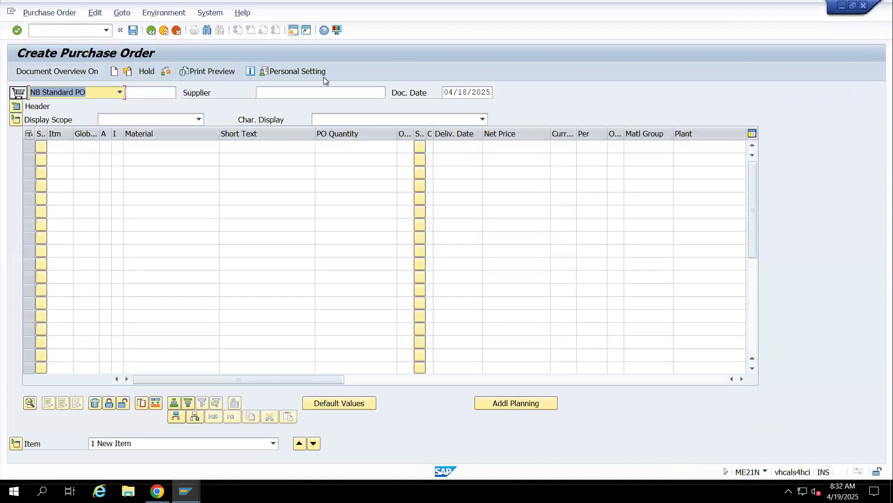
pyautogui.press('Delete')
pyautogui.click(270, 90)
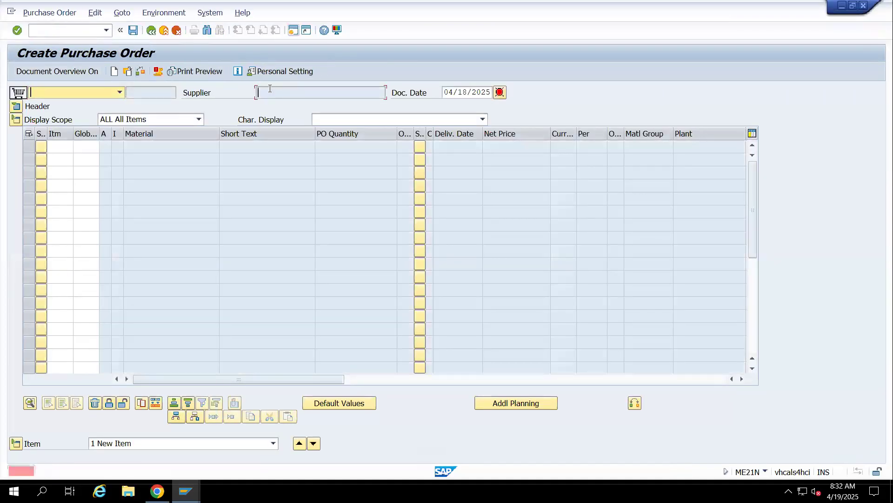
pyautogui.click(161, 33)
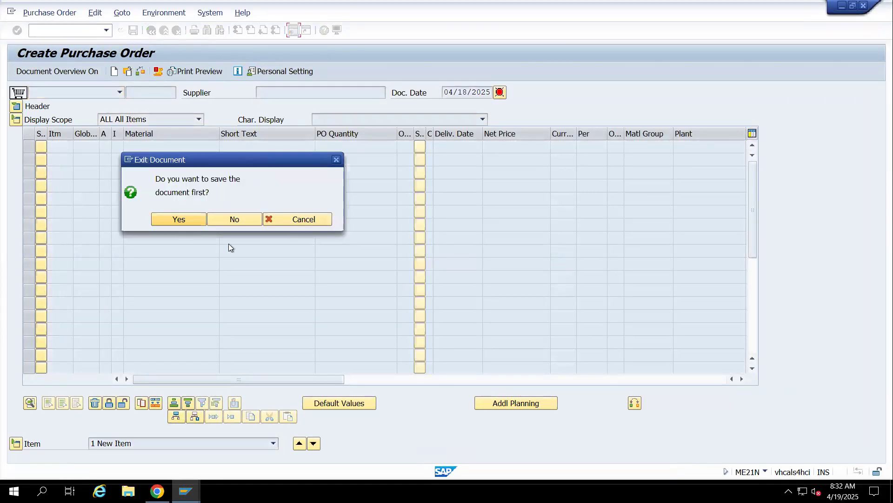
pyautogui.click(222, 219)
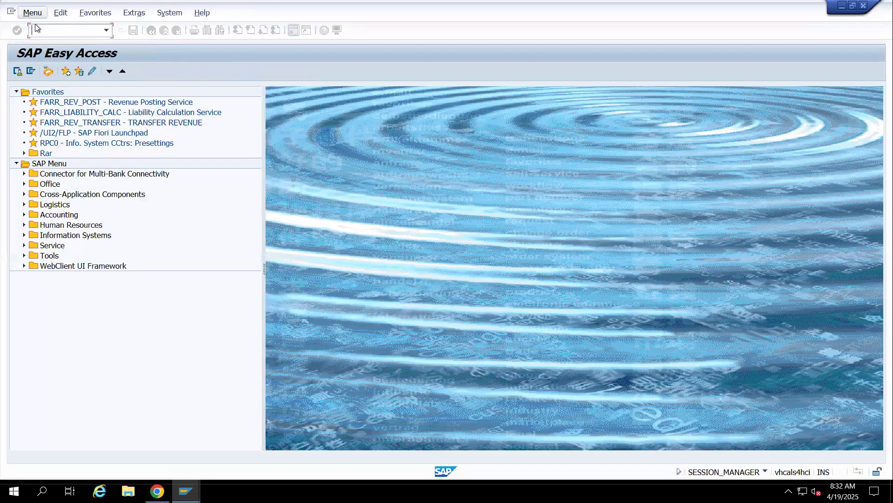
# Start transaction ME21N and choose Mahesh pvt ltd as the supplier of the standard purchase order
pyautogui.click(34, 25)
pyautogui.write('me21n')
pyautogui.press('Return')
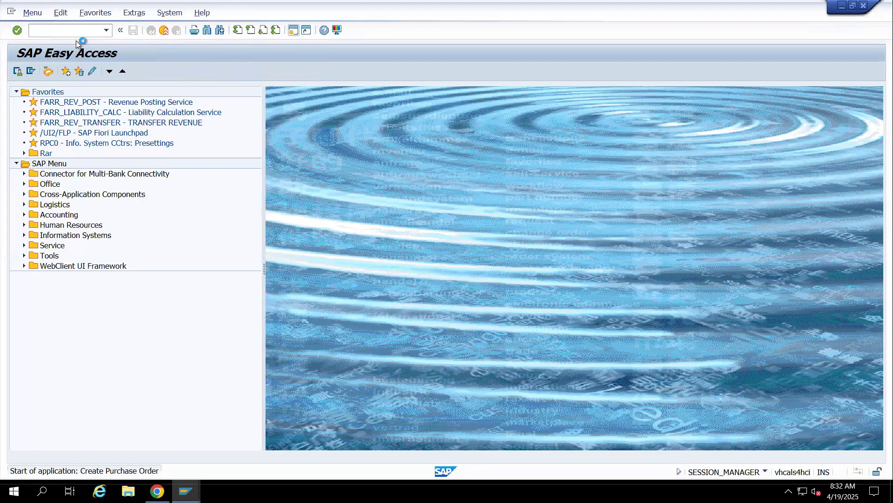
pyautogui.click(285, 92)
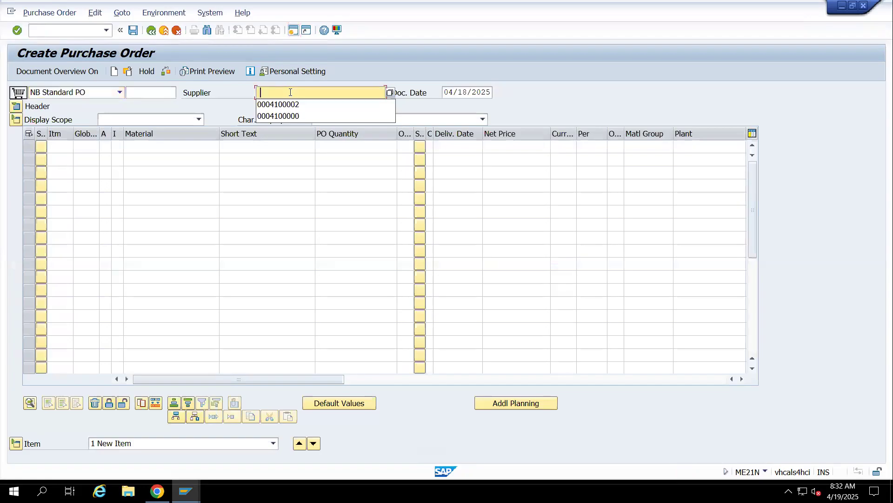
pyautogui.click(290, 106)
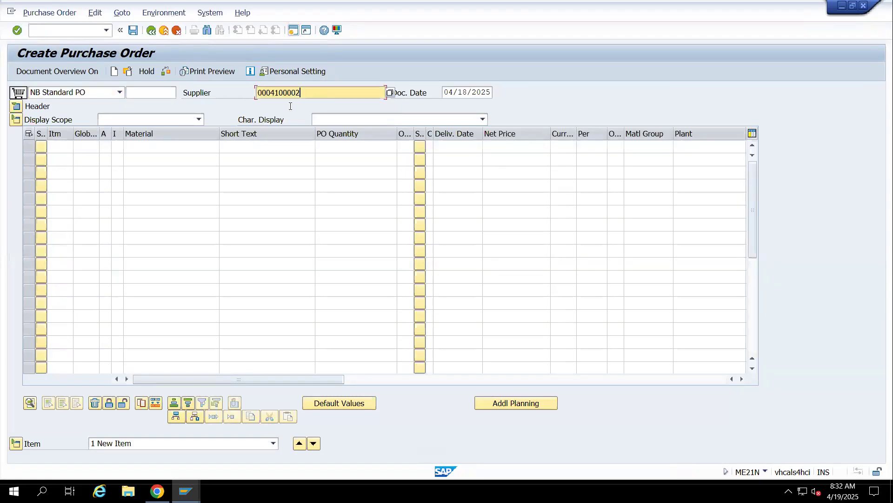
pyautogui.press('Return')
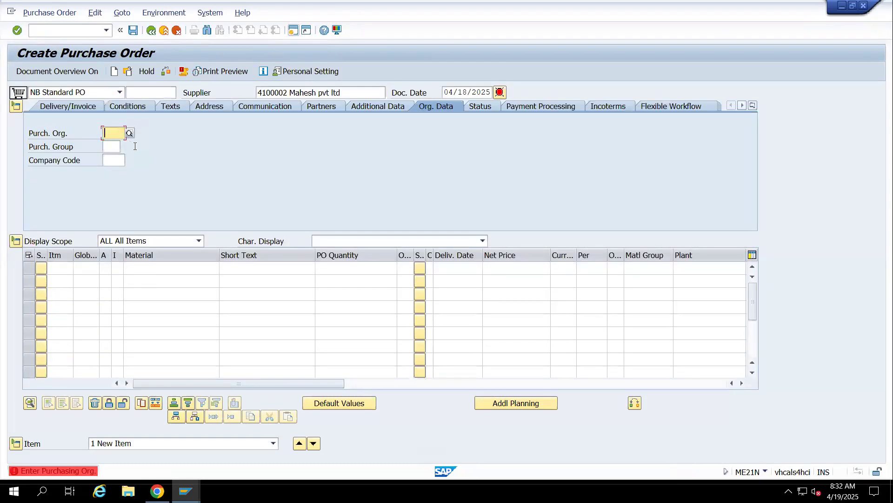
# Set the organizational data to purchasing organization 14PO, purchasing group 001 and company code 1411
pyautogui.click(112, 158)
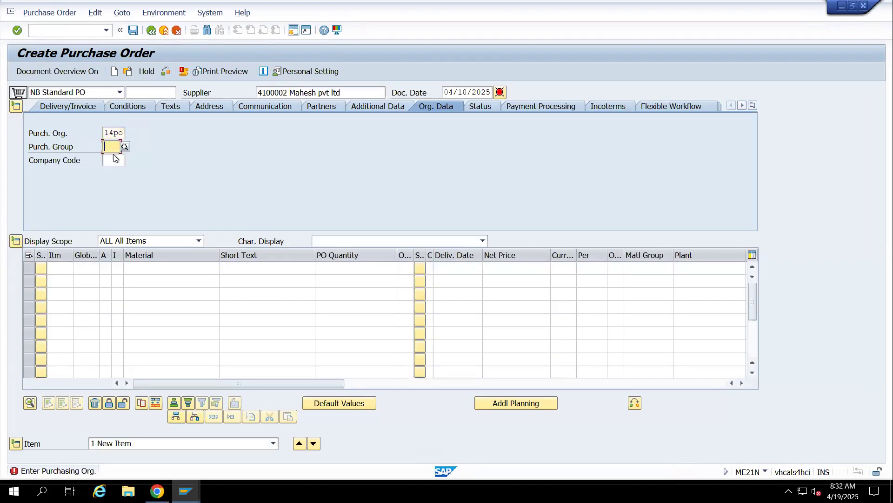
pyautogui.click(113, 158)
pyautogui.click(119, 172)
pyautogui.press('Return')
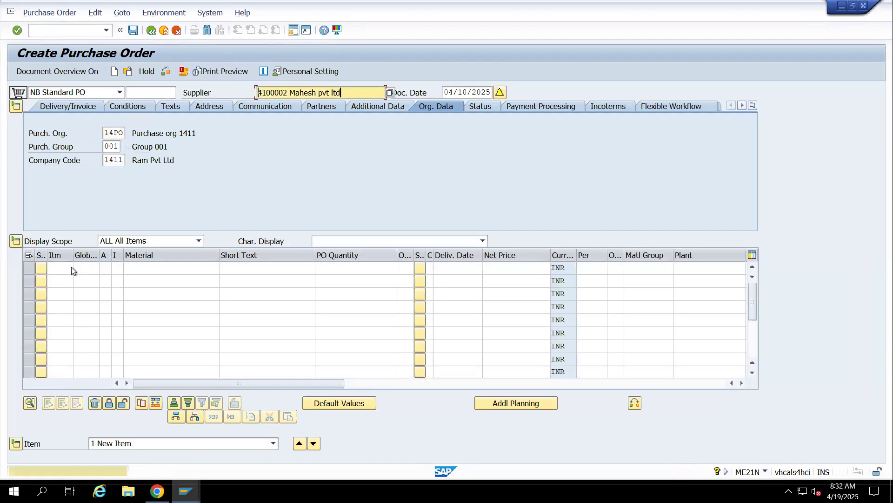
# Enter item 10 with material 6 in the item overview and go to its item category
pyautogui.click(61, 267)
pyautogui.write('10')
pyautogui.press('Tab')
pyautogui.press('Tab')
pyautogui.press('Tab')
pyautogui.press('Tab')
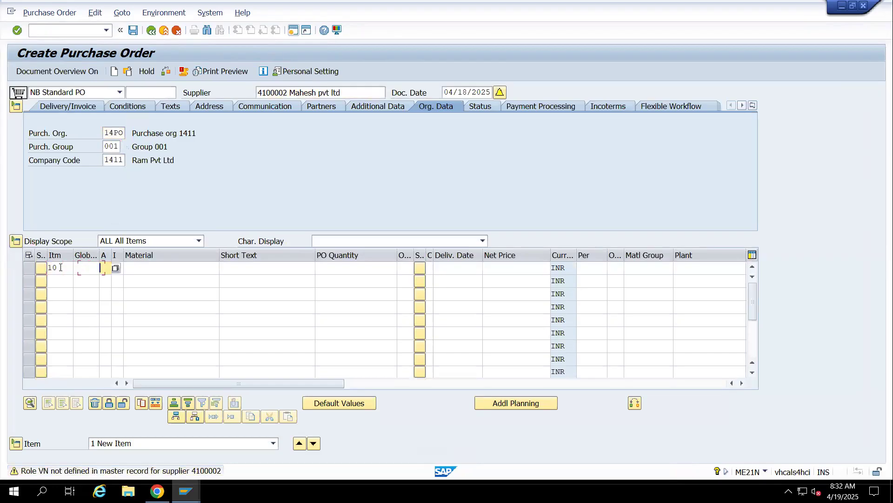
pyautogui.write('6')
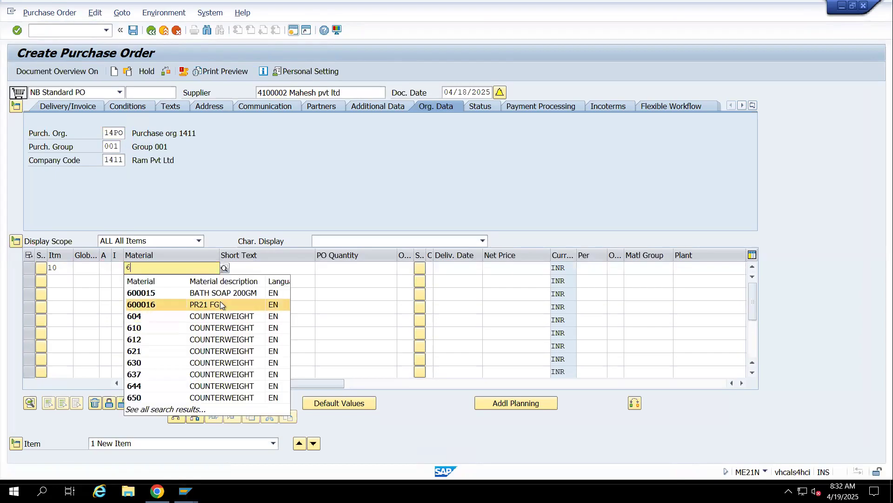
pyautogui.click(175, 241)
pyautogui.click(144, 202)
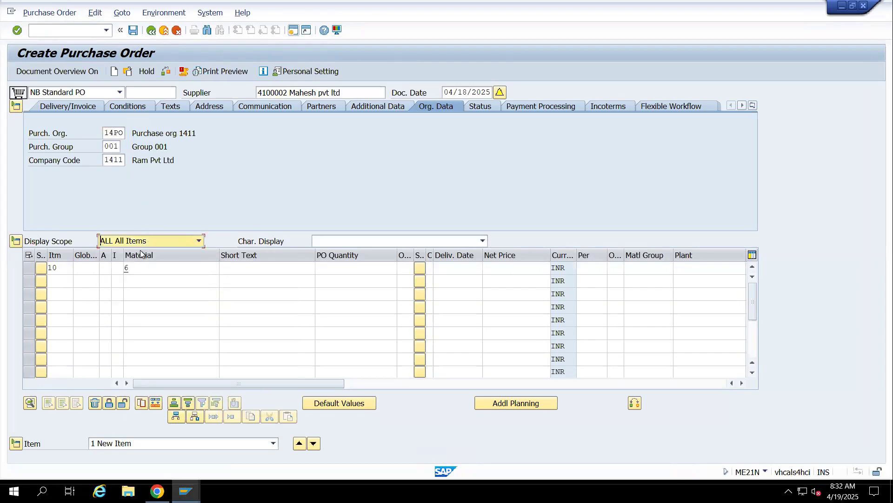
pyautogui.click(106, 268)
pyautogui.click(115, 268)
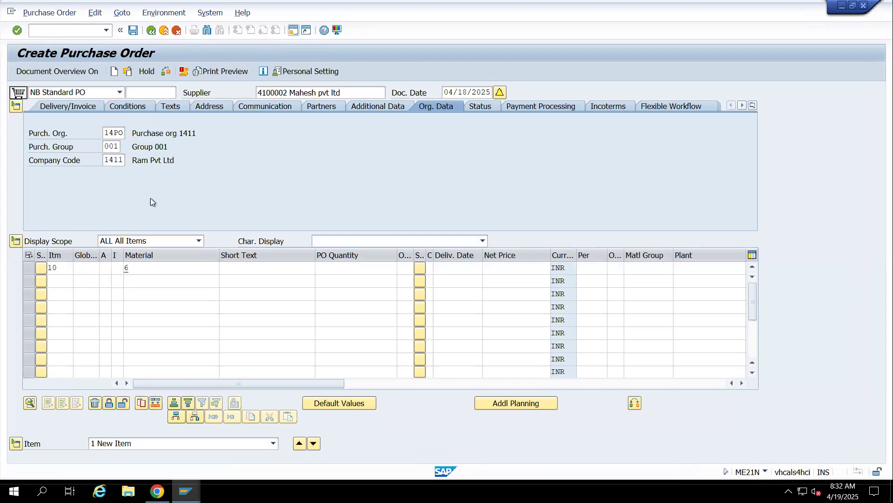
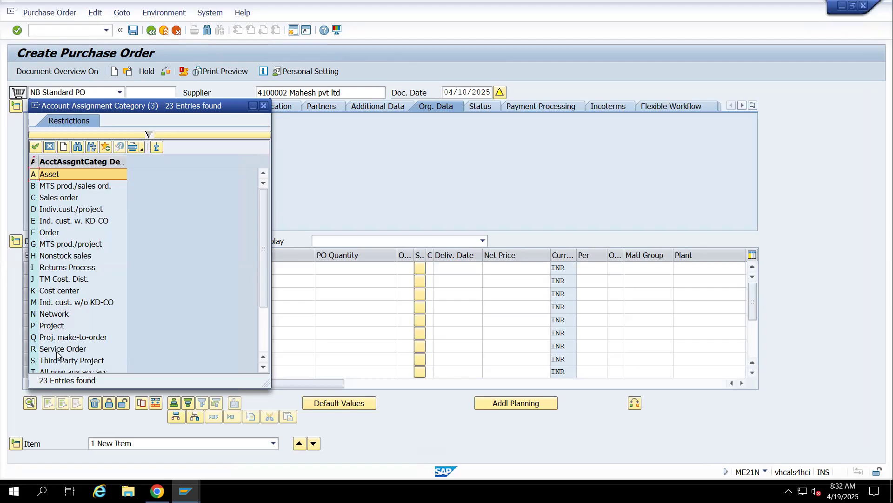
# Review the account assignment categories, such as cost center, order and project, and leave the list without choosing one
pyautogui.scroll(-3, 64, 291)
pyautogui.click(49, 267)
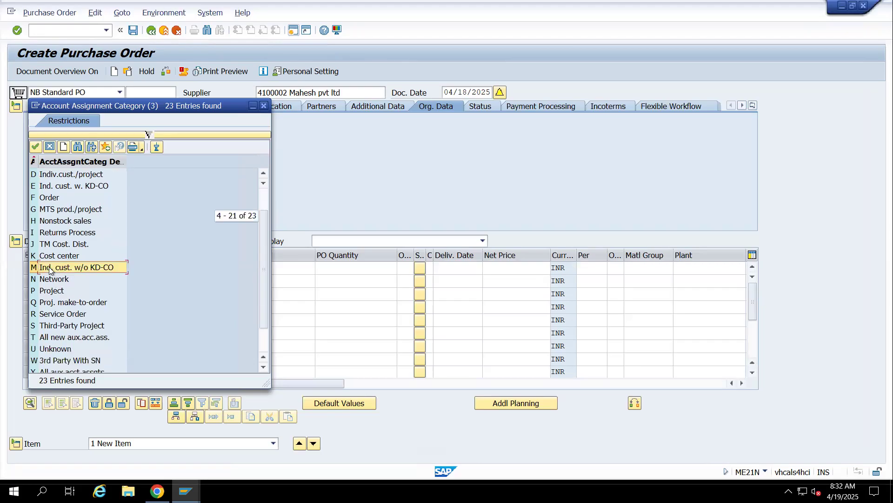
pyautogui.click(48, 257)
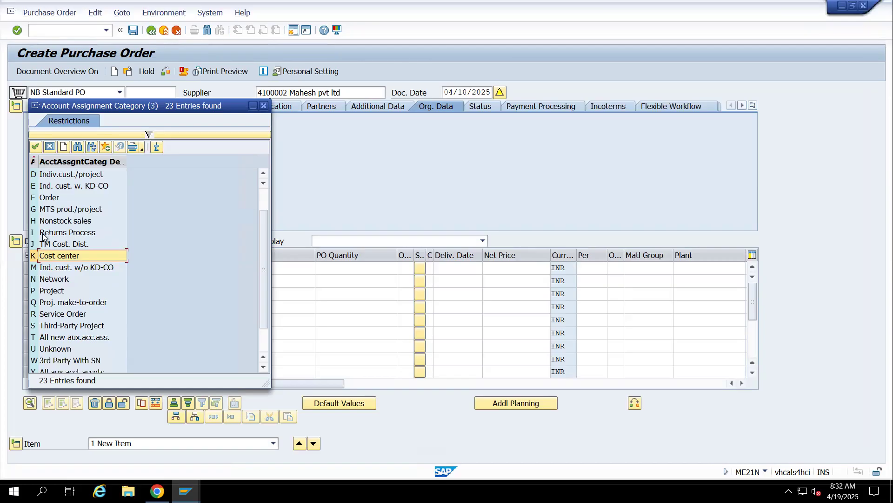
pyautogui.click(44, 198)
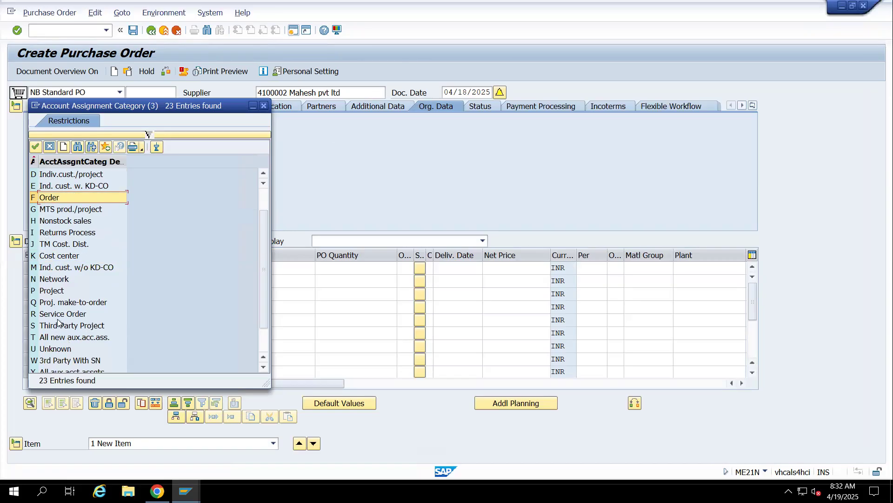
pyautogui.click(52, 291)
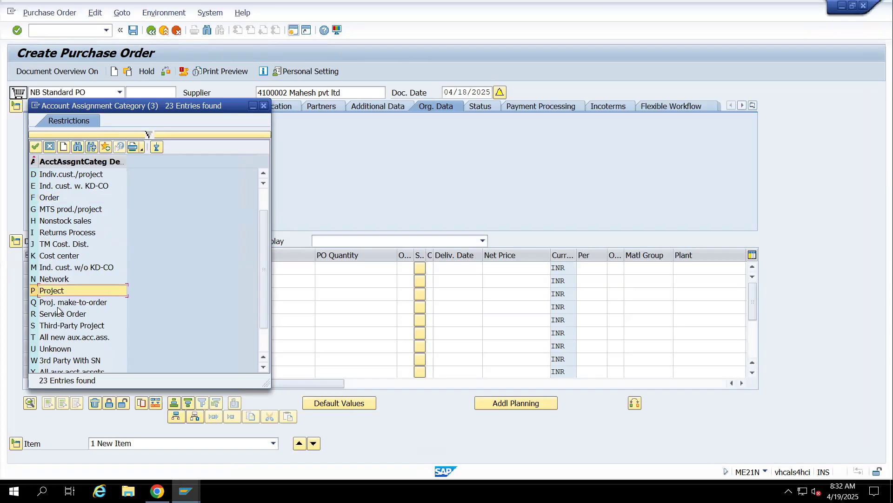
pyautogui.click(263, 106)
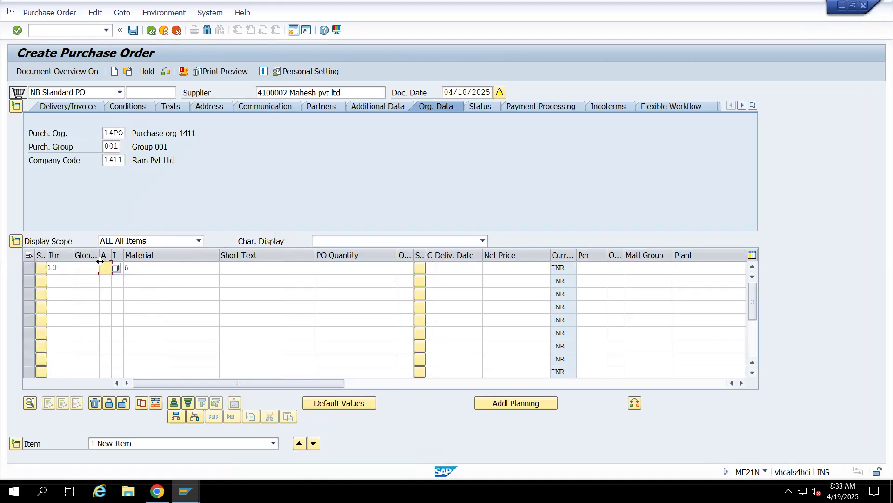
# Set the item category of item 10 to L, Subcontracting
pyautogui.press('Tab')
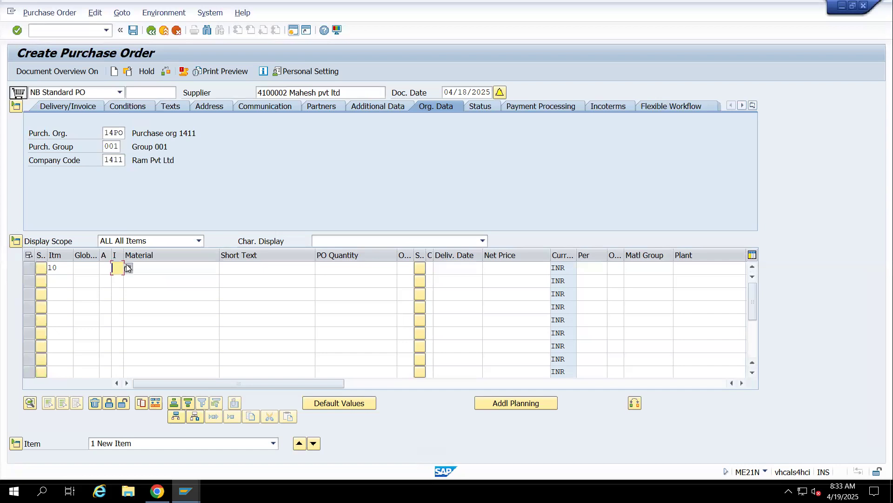
pyautogui.click(128, 268)
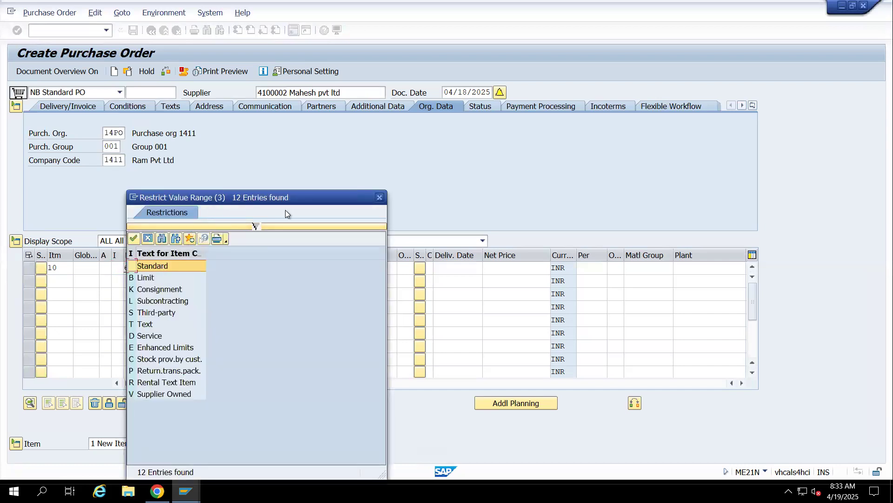
pyautogui.click(380, 197)
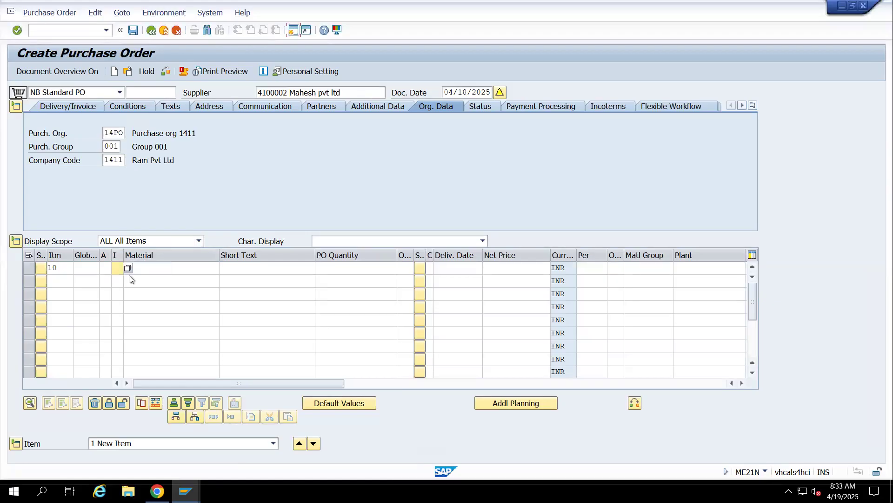
pyautogui.click(128, 269)
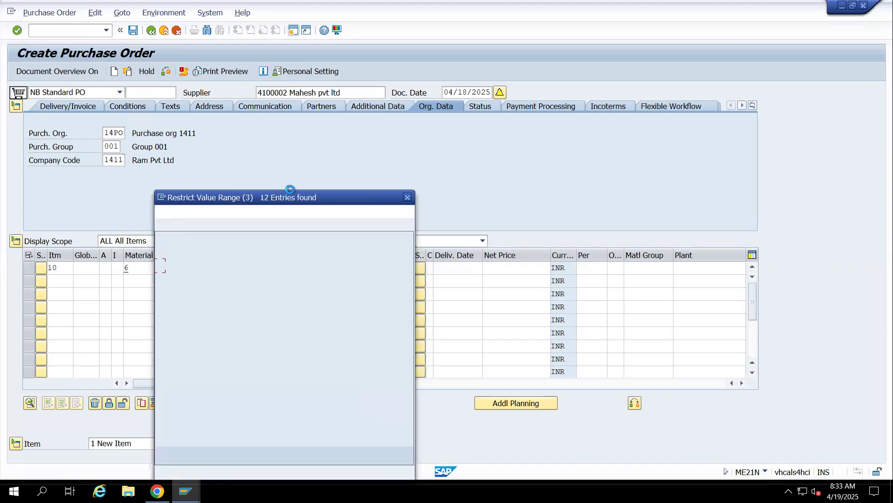
pyautogui.moveTo(296, 201); pyautogui.dragTo(543, 60)
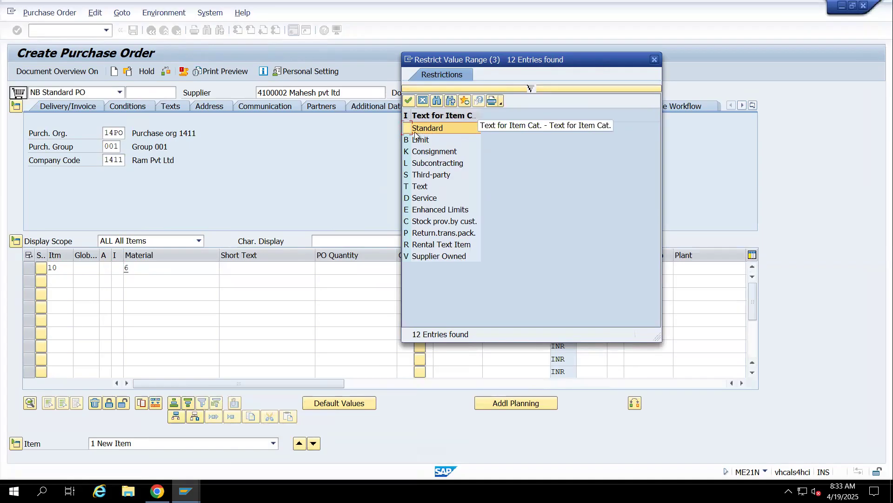
pyautogui.doubleClick(421, 166)
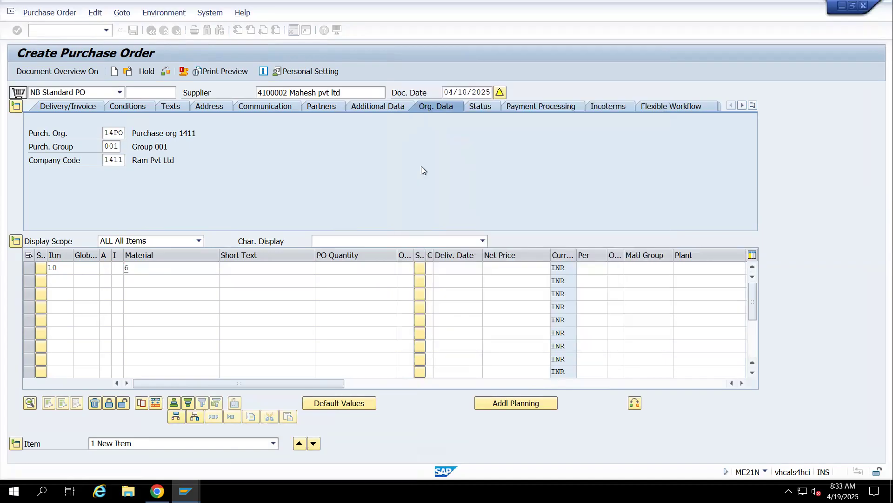
pyautogui.click(128, 269)
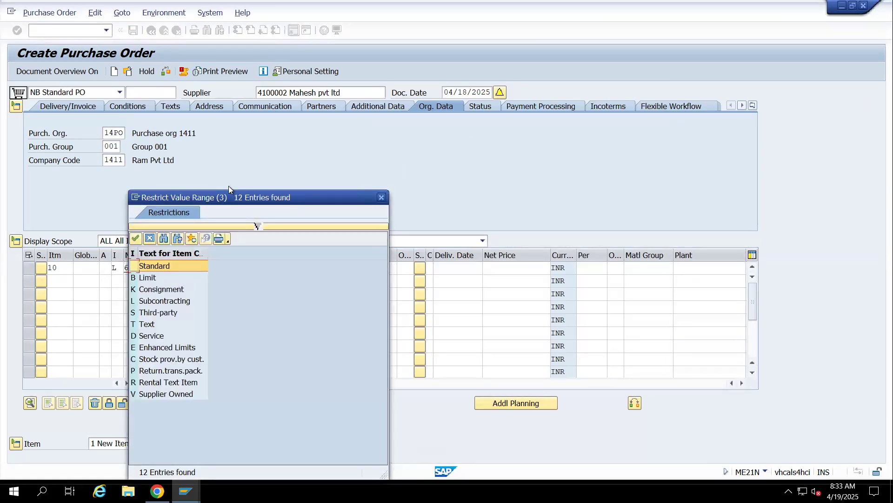
pyautogui.moveTo(232, 197); pyautogui.dragTo(448, 113)
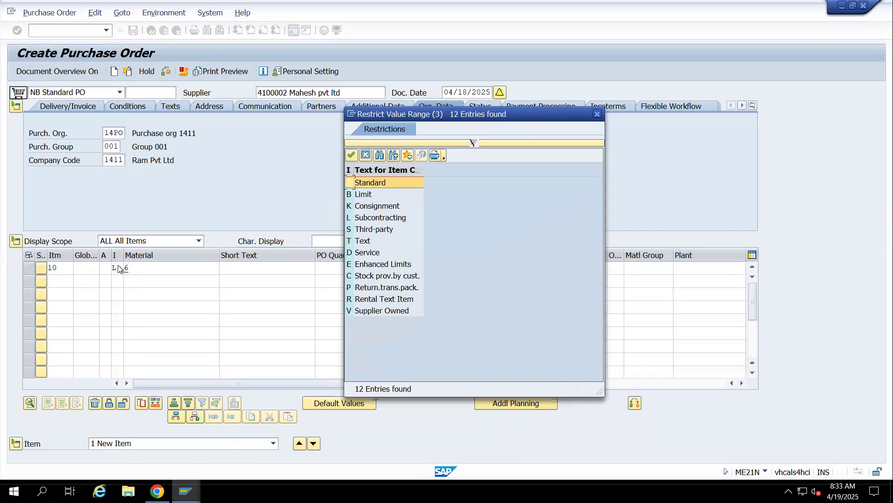
pyautogui.click(364, 221)
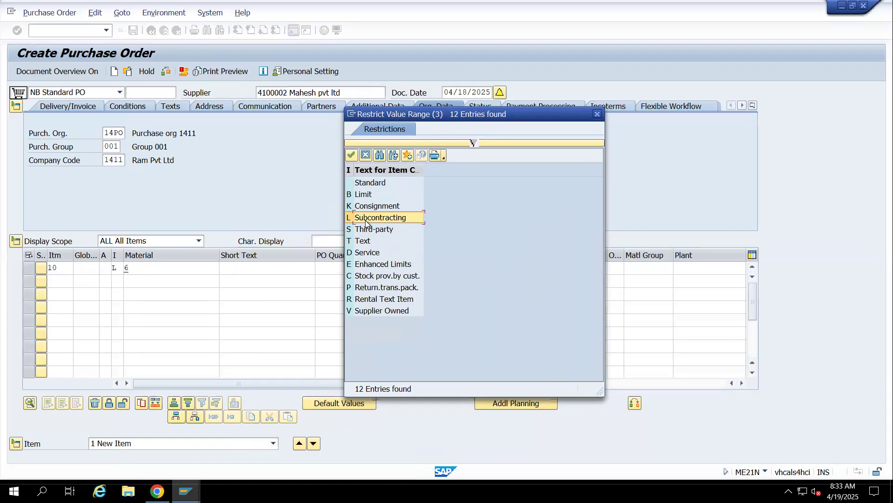
pyautogui.doubleClick(365, 219)
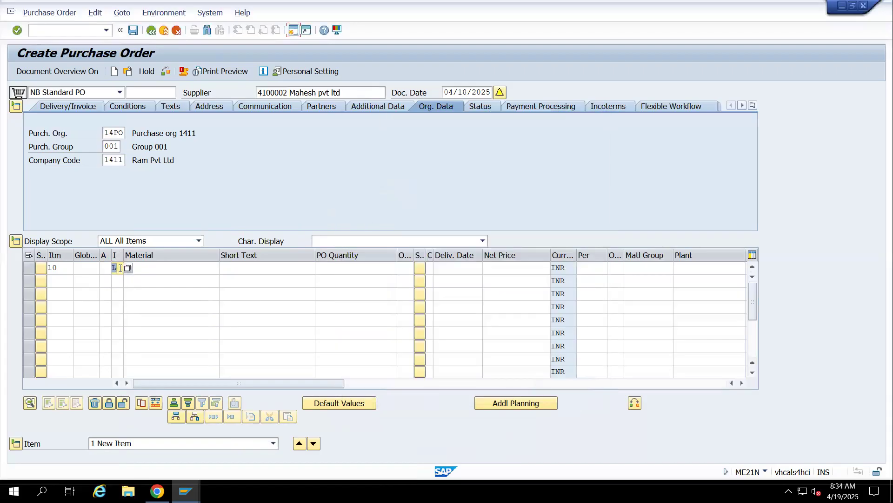
# Complete item 10 with material 6, a PO quantity of 1 and delivery date 04/21/2025
pyautogui.click(154, 268)
pyautogui.write('6')
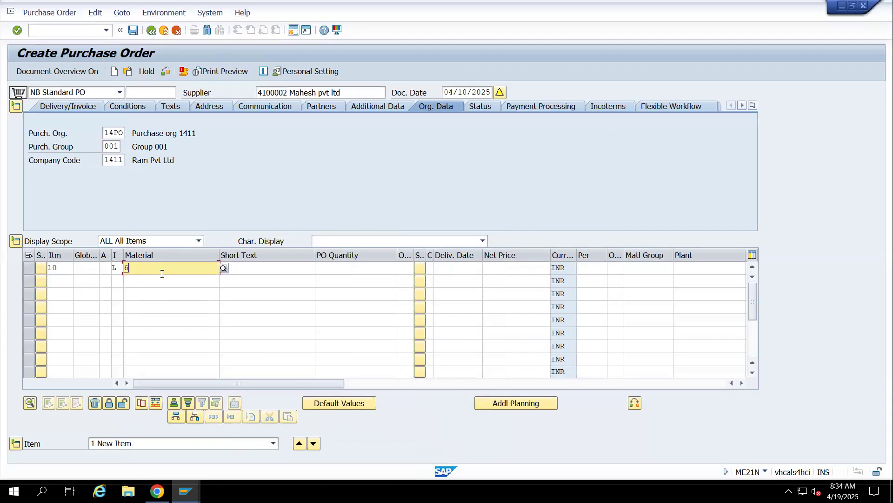
pyautogui.click(366, 268)
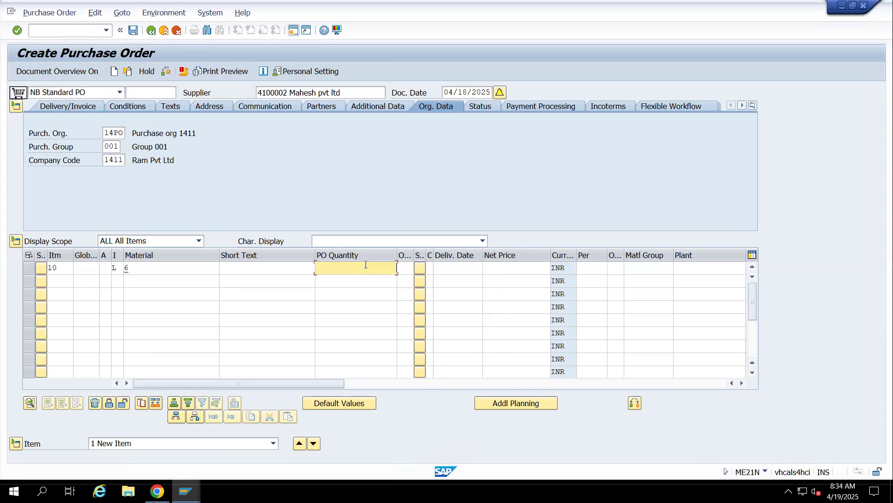
pyautogui.write('1')
pyautogui.click(472, 269)
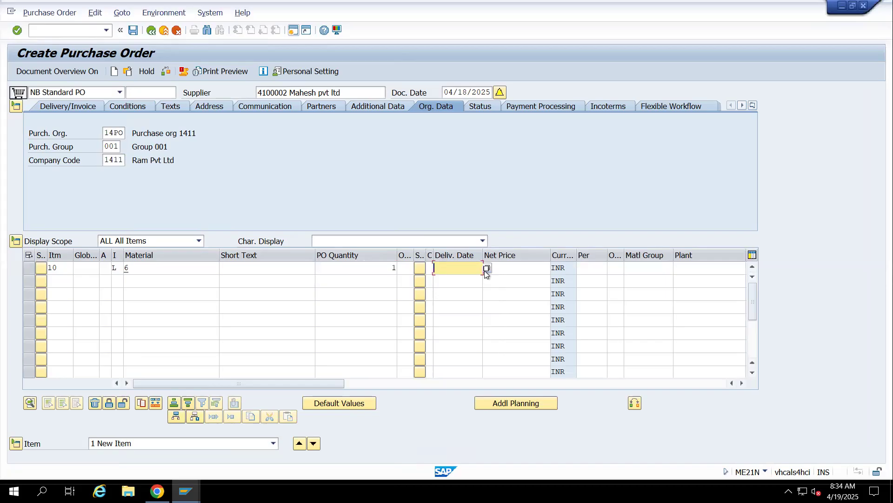
pyautogui.write('04/21/2025')
pyautogui.press('Return')
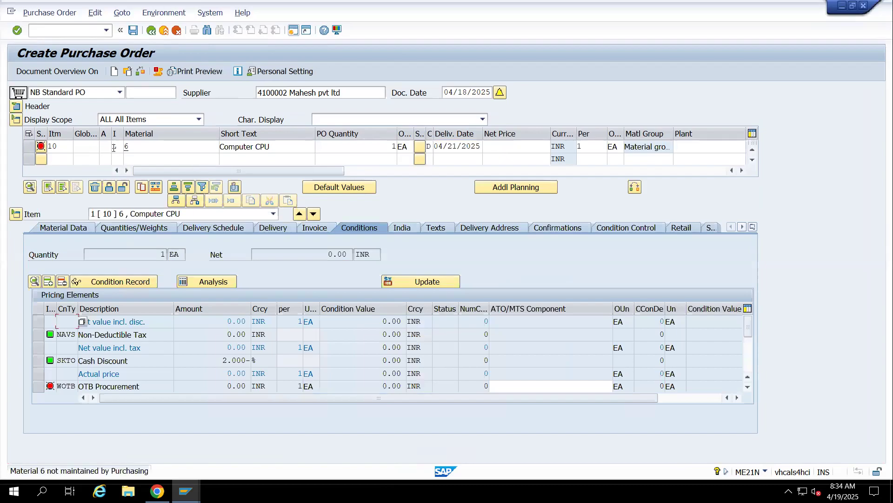
# Add condition type PB00 with an amount of 500 to the pricing elements of item 10
pyautogui.scroll(-1, 132, 352)
pyautogui.scroll(-1, 131, 353)
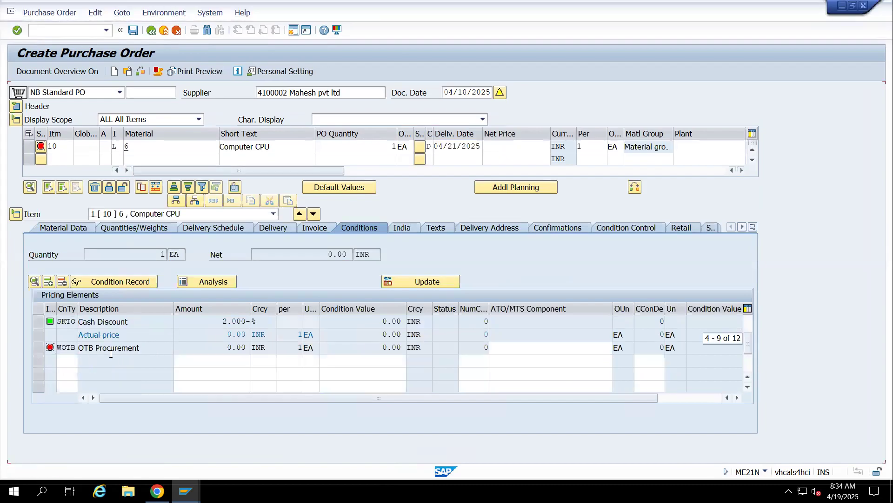
pyautogui.write('p')
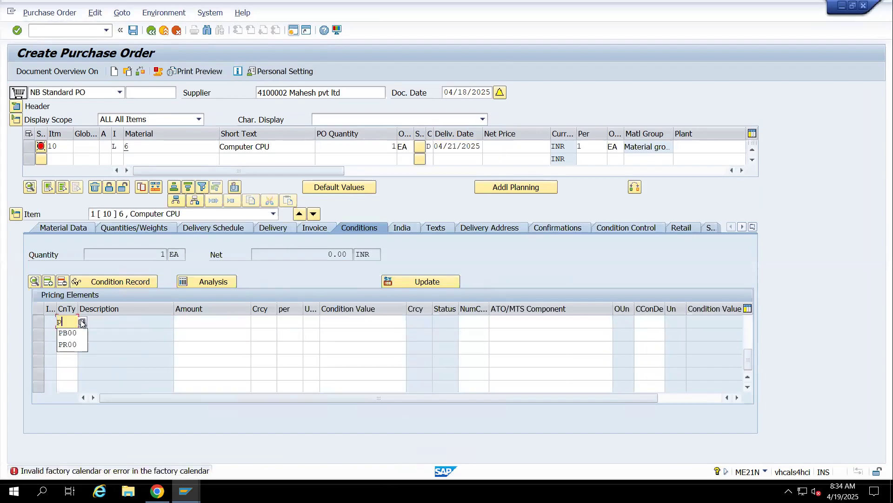
pyautogui.write('B00')
pyautogui.press('Tab')
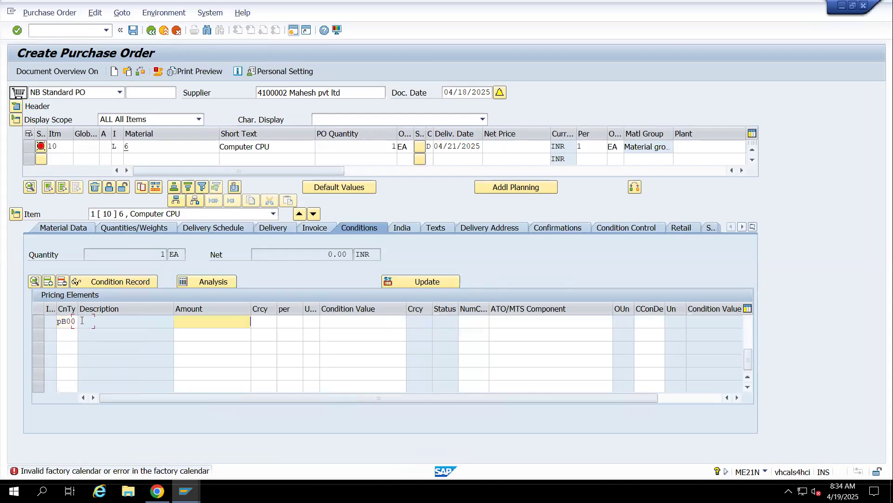
pyautogui.write('500')
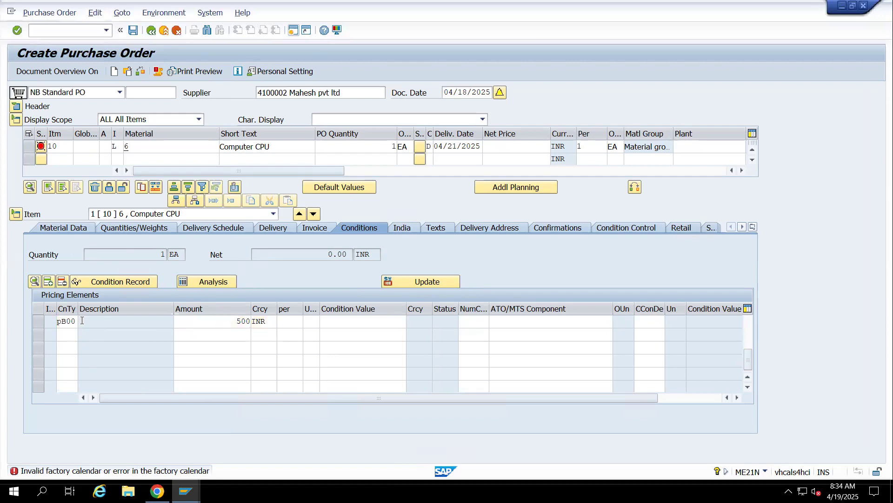
pyautogui.press('Return')
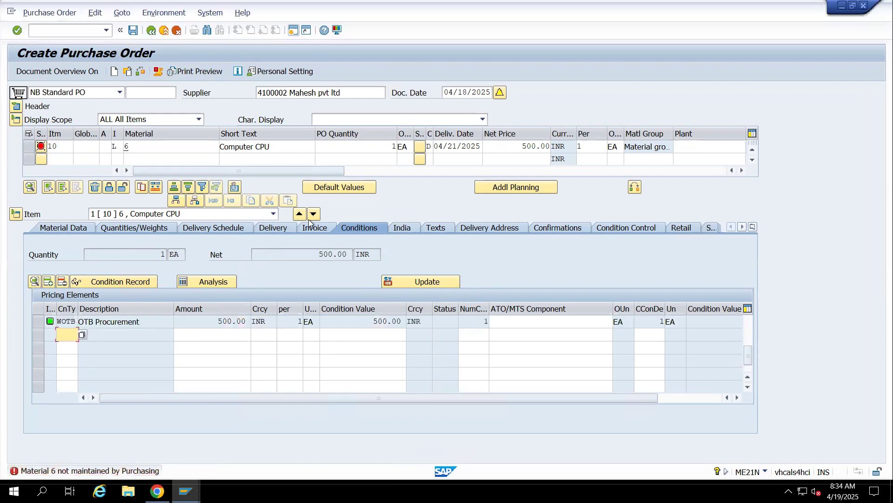
# Assign plant 1401 and storage location 14Sp to item 10
pyautogui.click(706, 142)
pyautogui.write('1401')
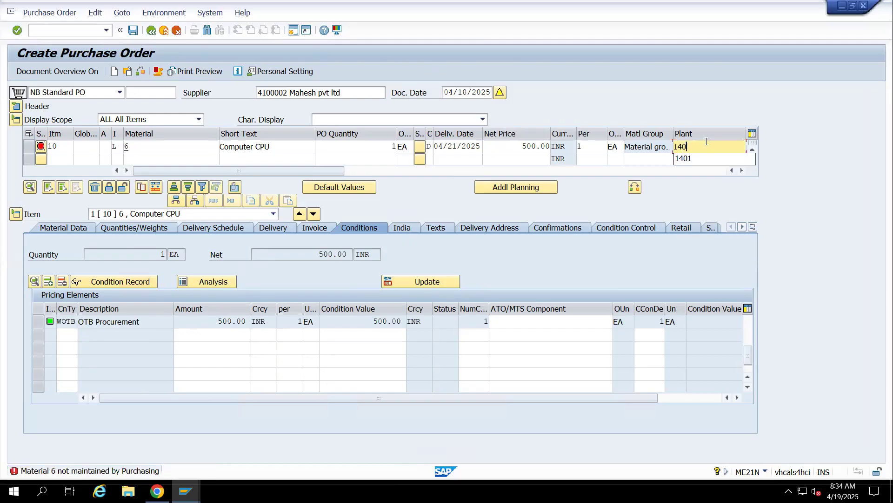
pyautogui.press('Tab')
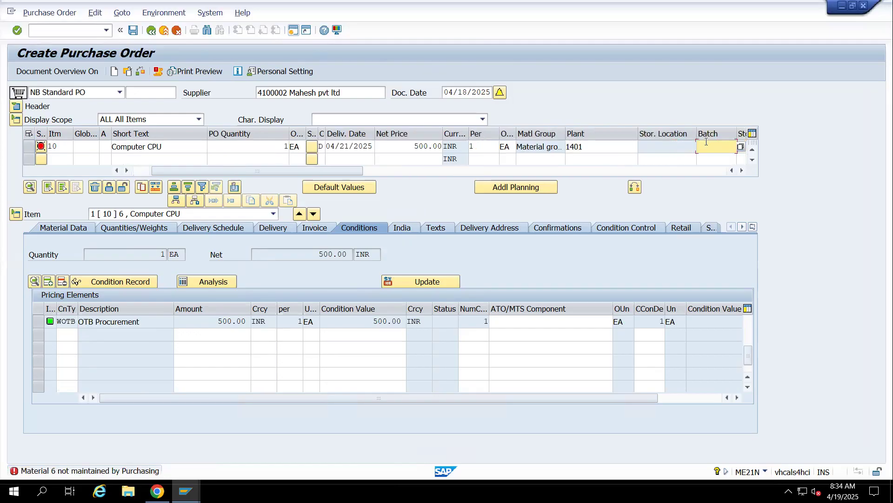
pyautogui.press('Return')
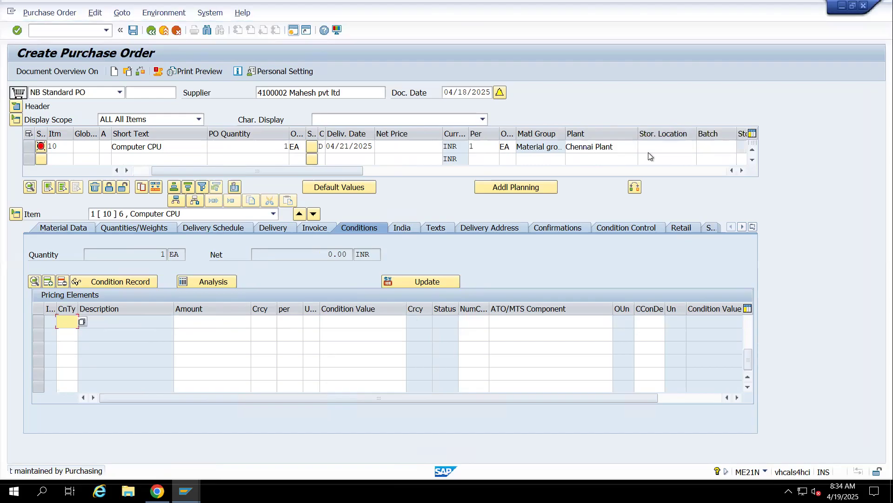
pyautogui.click(653, 149)
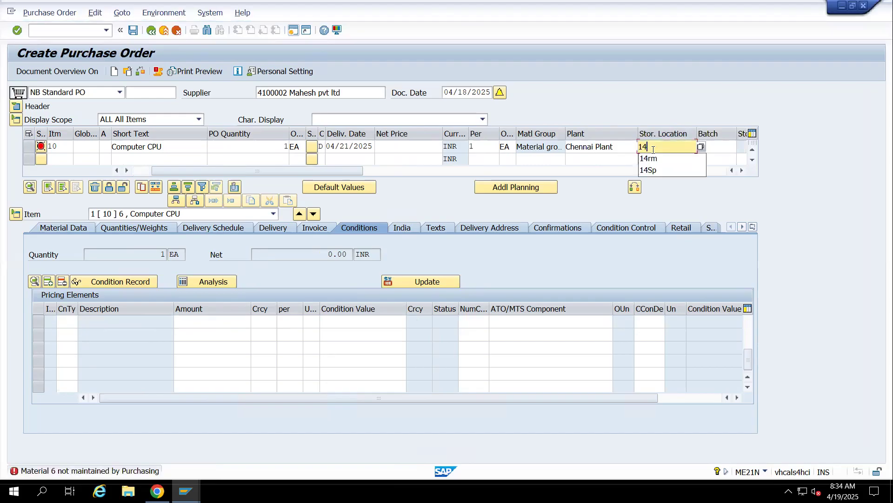
pyautogui.write('14S')
pyautogui.click(656, 158)
pyautogui.press('Return')
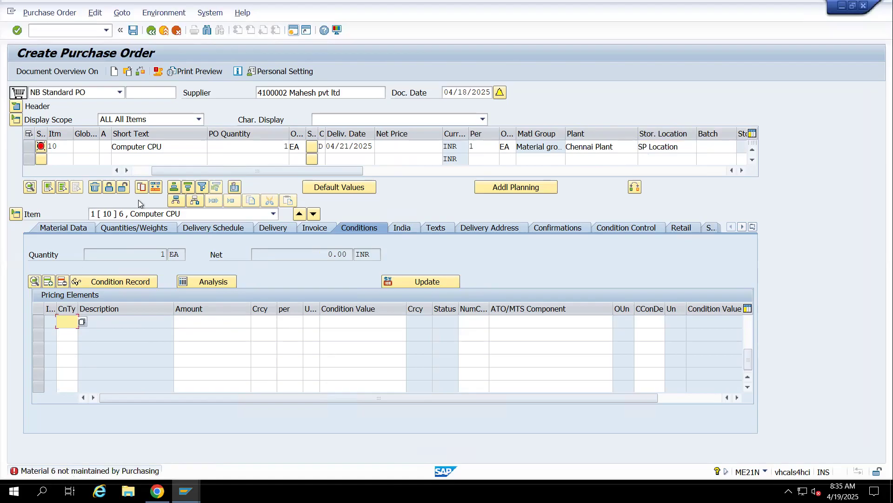
# Switch to the Materials List session, start transaction MM01 in a new session and enter material 6
pyautogui.moveTo(185, 491)
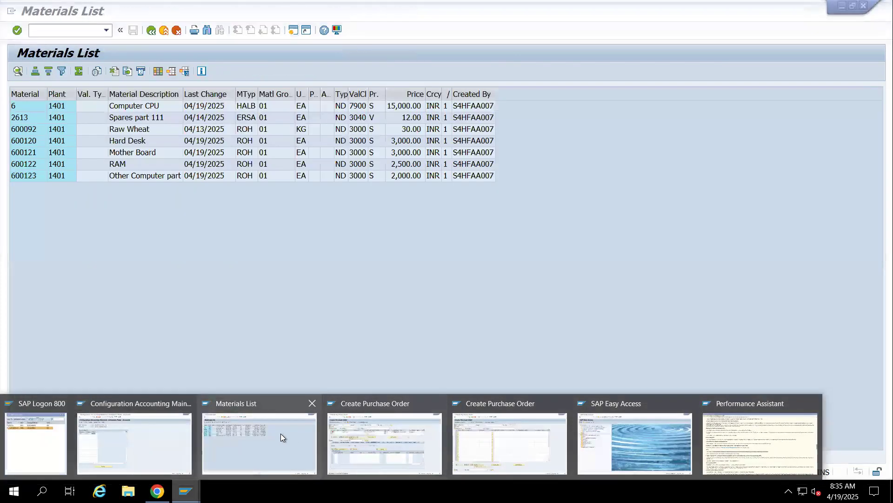
pyautogui.click(281, 433)
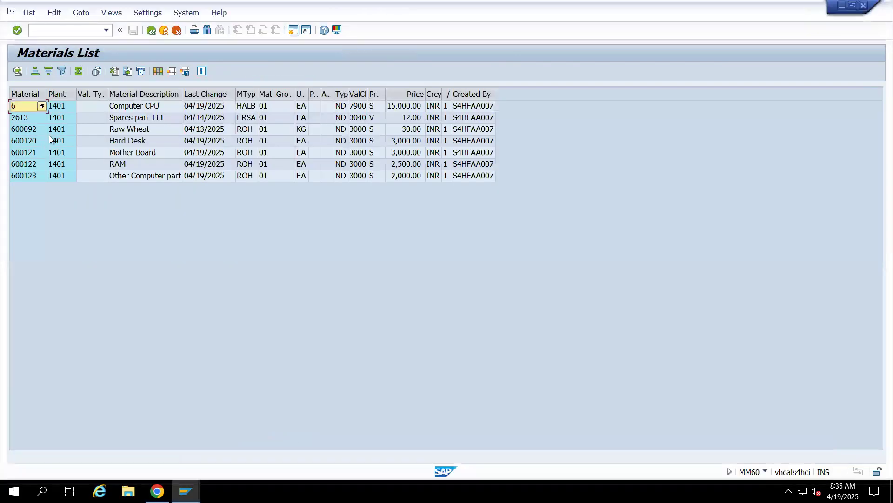
pyautogui.click(62, 33)
pyautogui.write('/omm01')
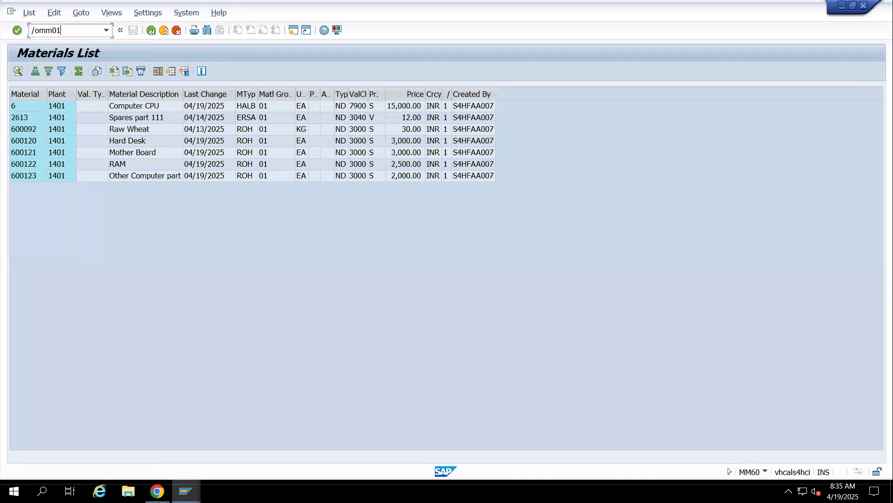
pyautogui.press('Return')
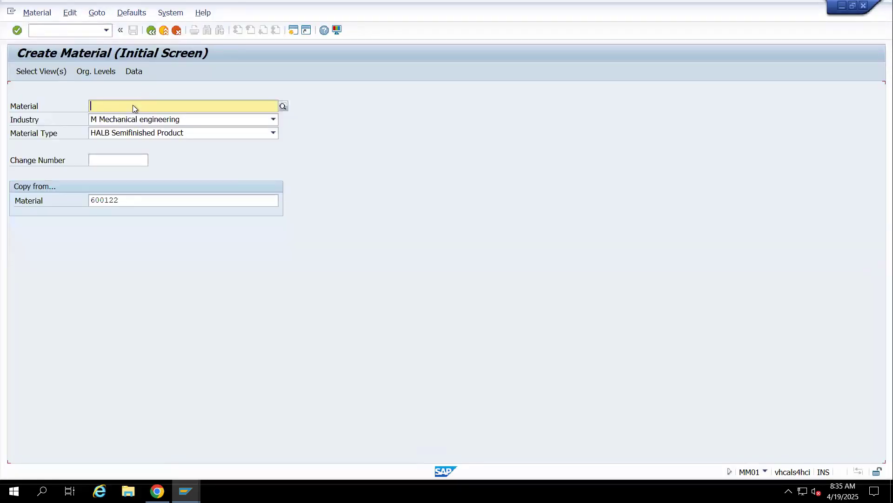
pyautogui.write('6')
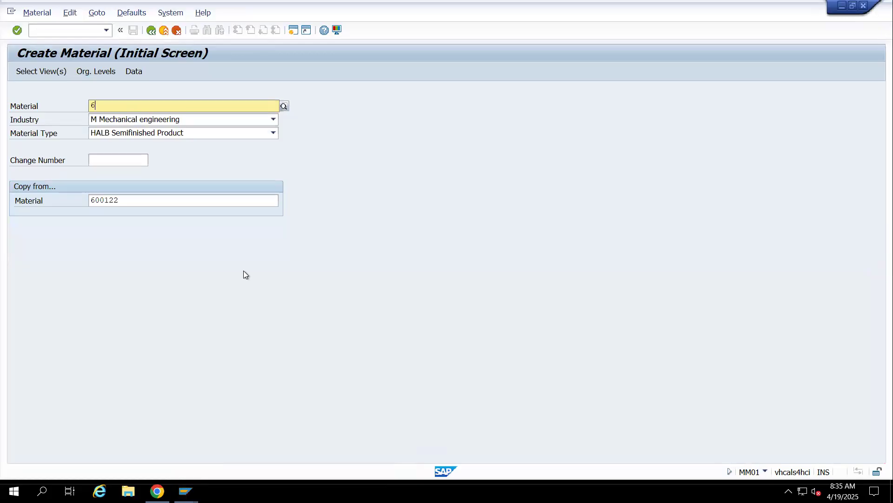
pyautogui.click(427, 303)
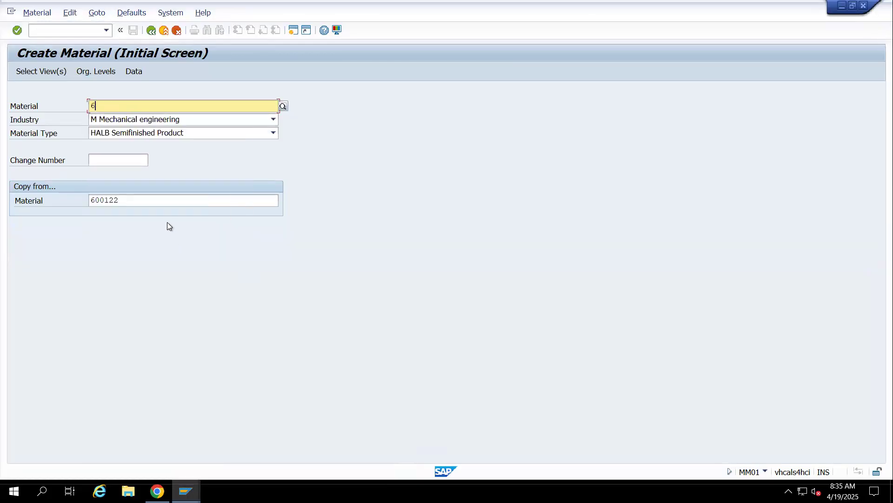
# Clear the copy-from material and accept the preselected views for material 6
pyautogui.doubleClick(143, 201)
pyautogui.press('BackSpace')
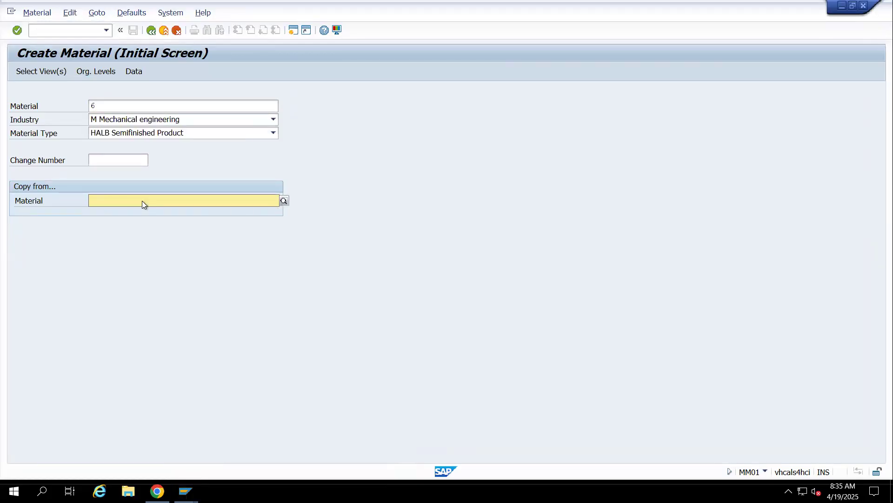
pyautogui.press('Return')
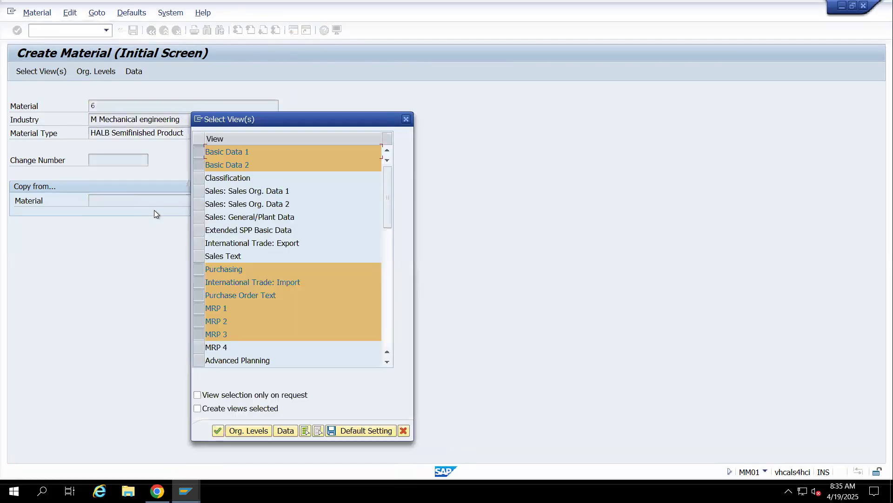
pyautogui.press('Return')
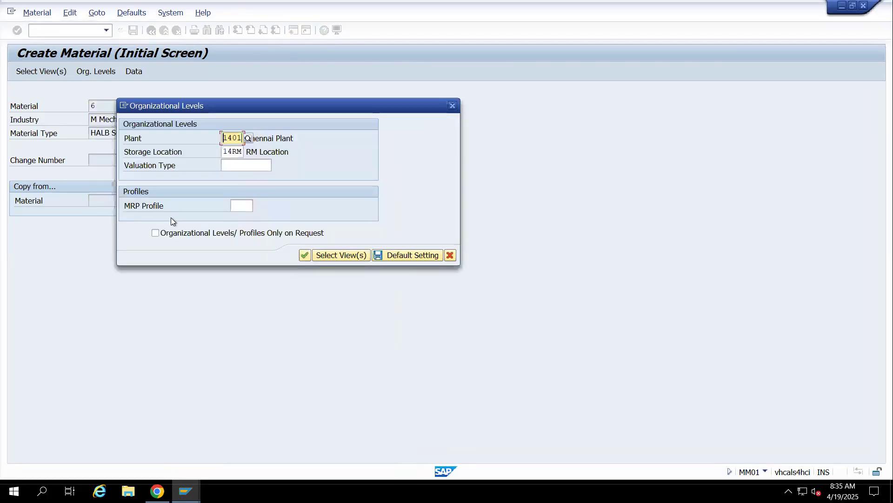
# Set the storage location to 14Sp for plant 1401 in the organizational levels
pyautogui.press('Tab')
pyautogui.press('Tab')
pyautogui.hotkey('shift', 'Tab')
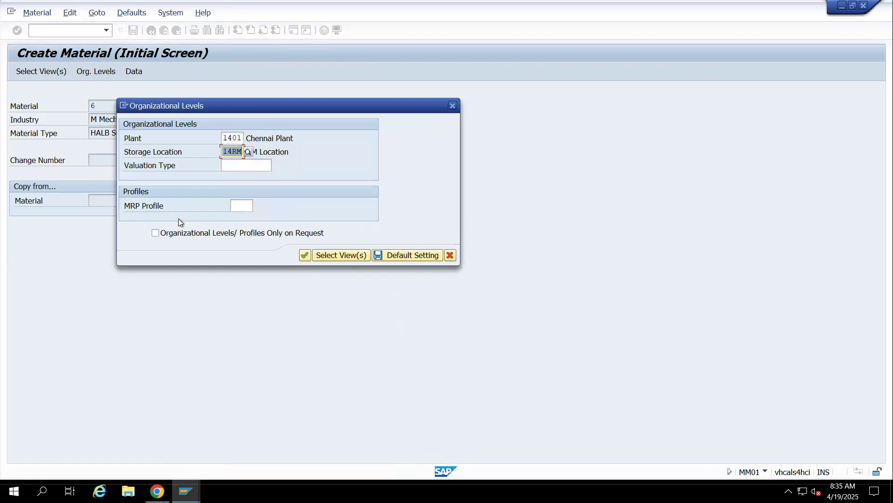
pyautogui.write('14Sp')
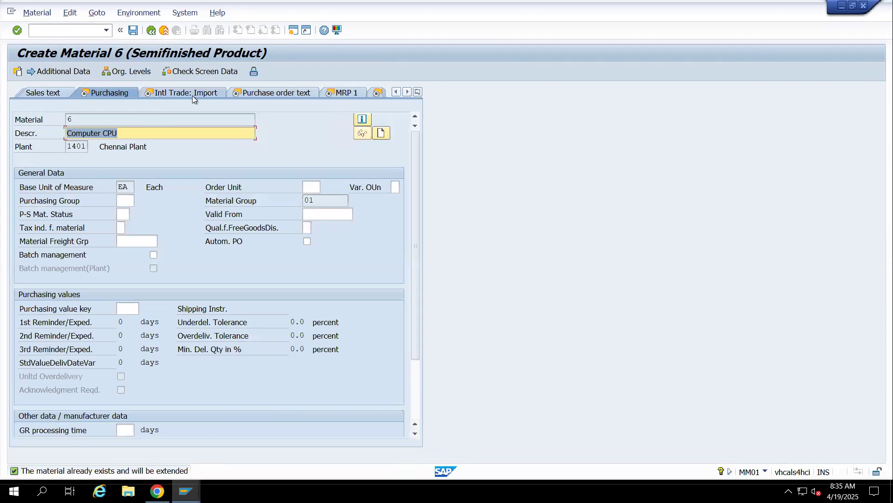
# Go through the Intl Trade: Import, Purchase order text and MRP views of material 6
pyautogui.click(246, 93)
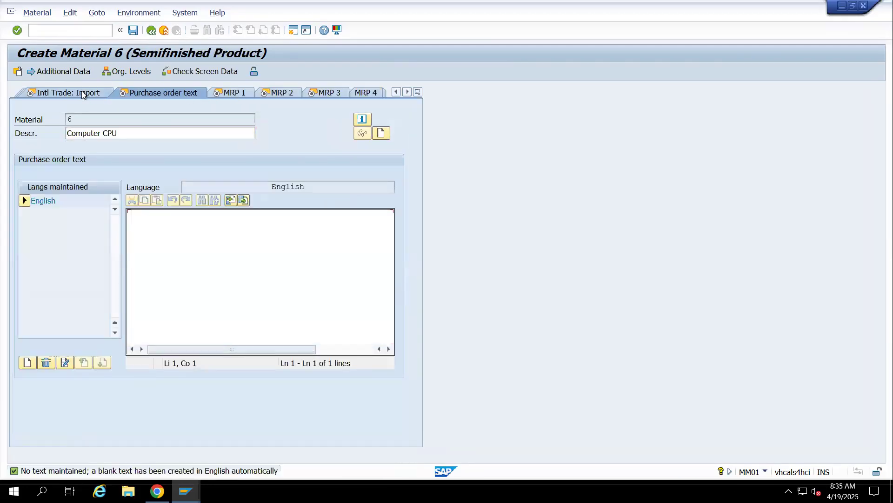
pyautogui.click(82, 92)
pyautogui.click(216, 94)
pyautogui.click(231, 92)
pyautogui.click(246, 95)
pyautogui.click(155, 92)
pyautogui.click(52, 93)
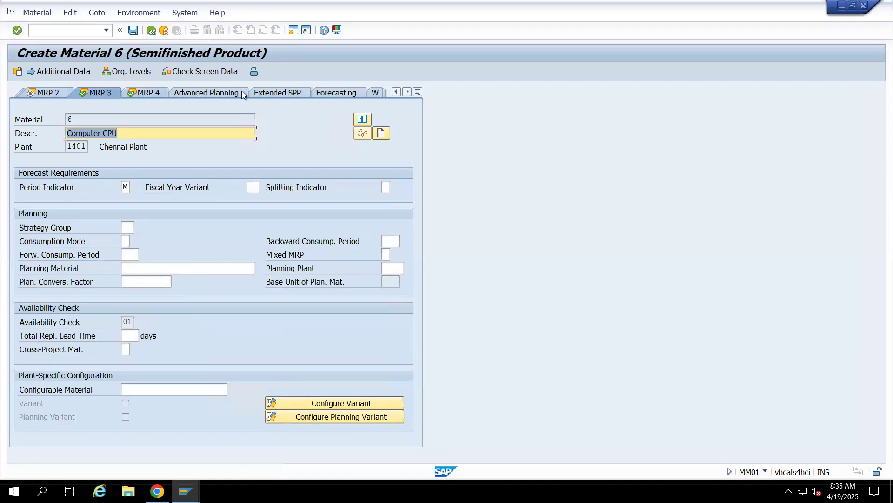
# Open the Plant data / stor. 1 and Plant data / stor. 2 views of material 6
pyautogui.click(415, 92)
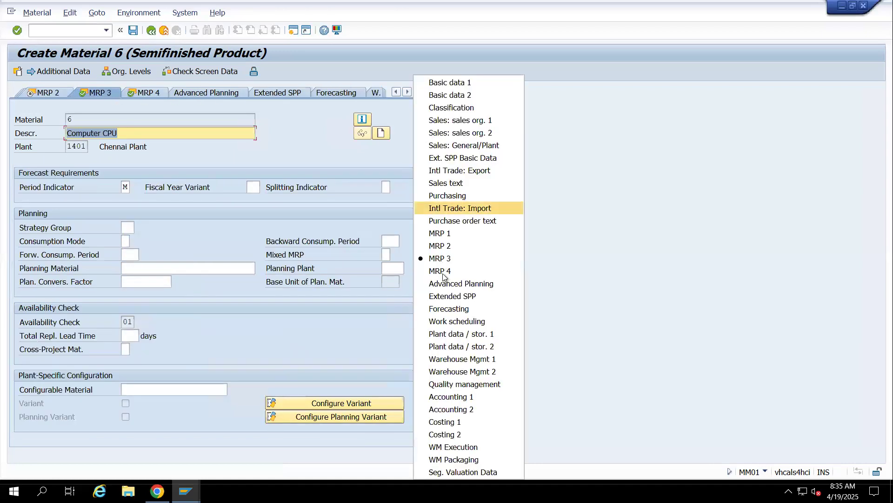
pyautogui.click(456, 334)
pyautogui.click(233, 93)
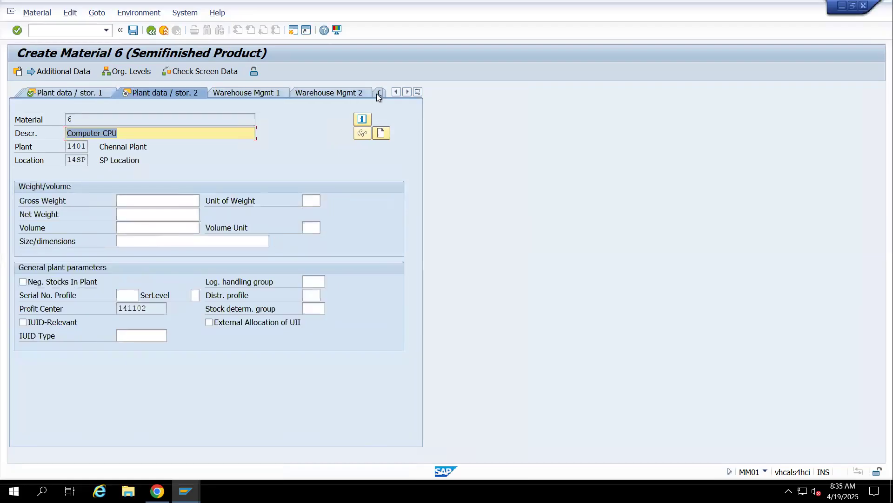
# Try to open the Accounting 1 view of material 6 at plant 1401
pyautogui.click(417, 92)
pyautogui.click(454, 397)
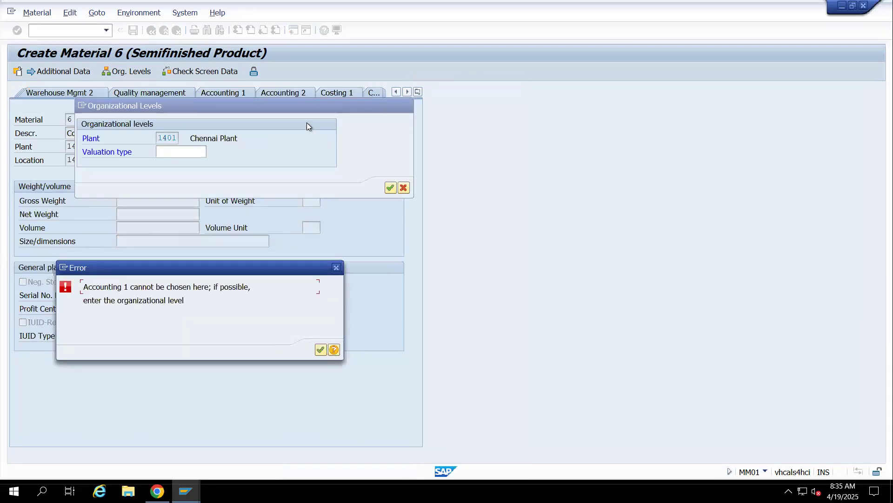
pyautogui.click(321, 349)
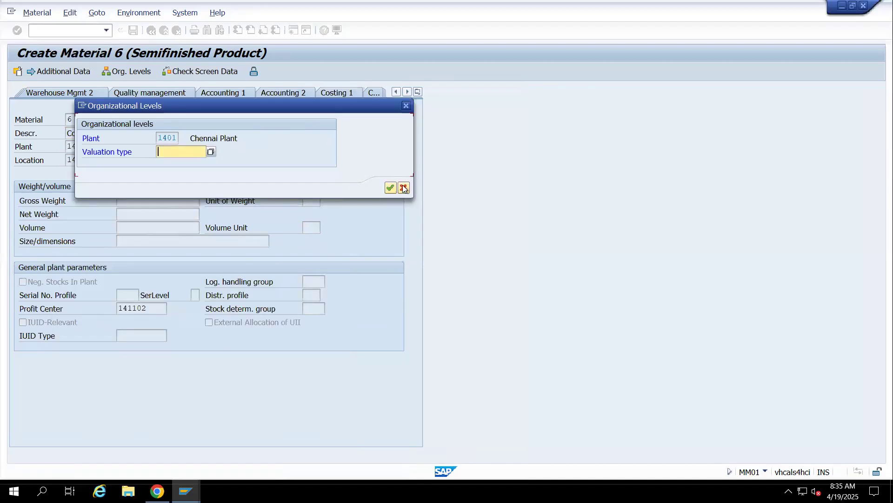
pyautogui.click(403, 188)
pyautogui.click(418, 92)
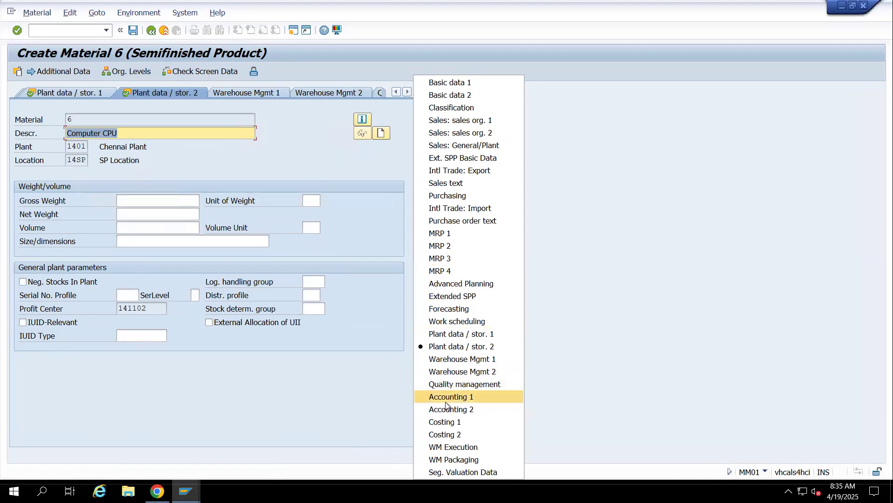
pyautogui.click(445, 402)
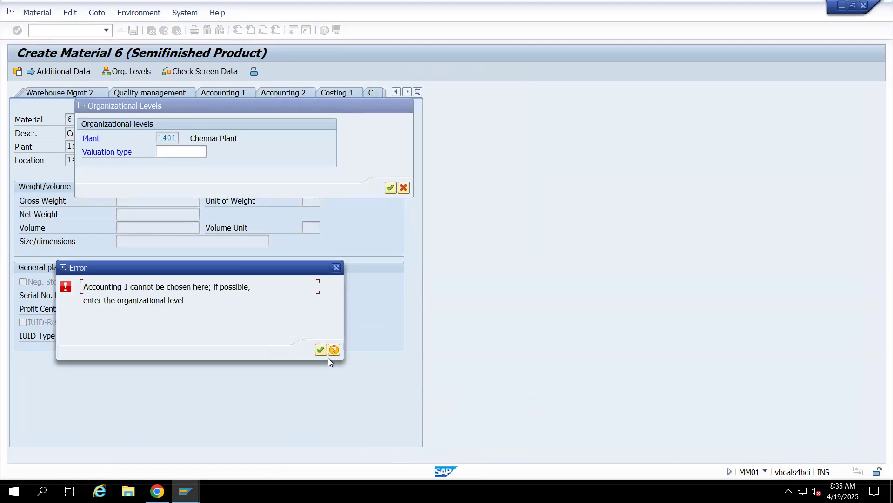
pyautogui.press('Tab')
pyautogui.press('Return')
pyautogui.click(403, 187)
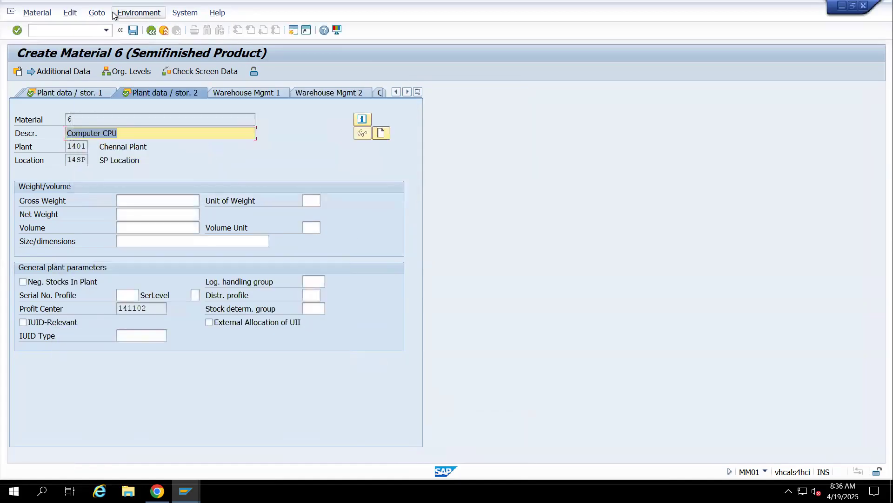
# Save the extension of material 6 and restart transaction ME21N in the purchase order session
pyautogui.click(133, 30)
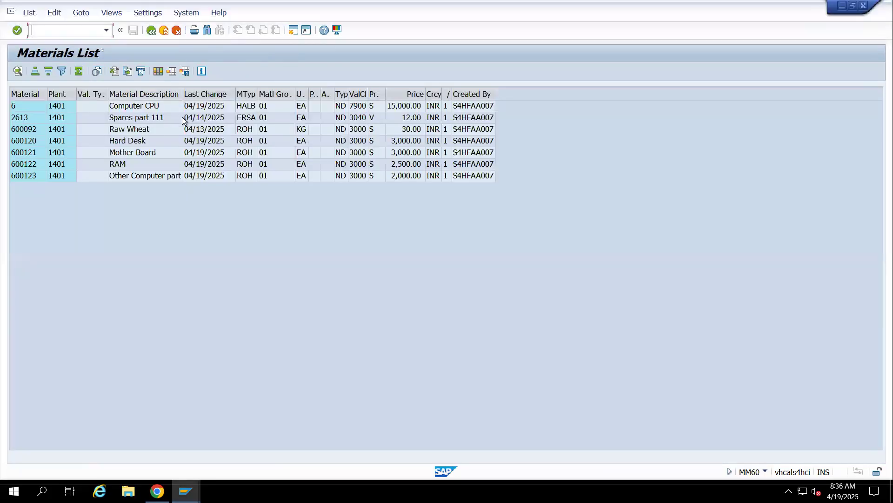
pyautogui.hotkey('alt', 'Tab')
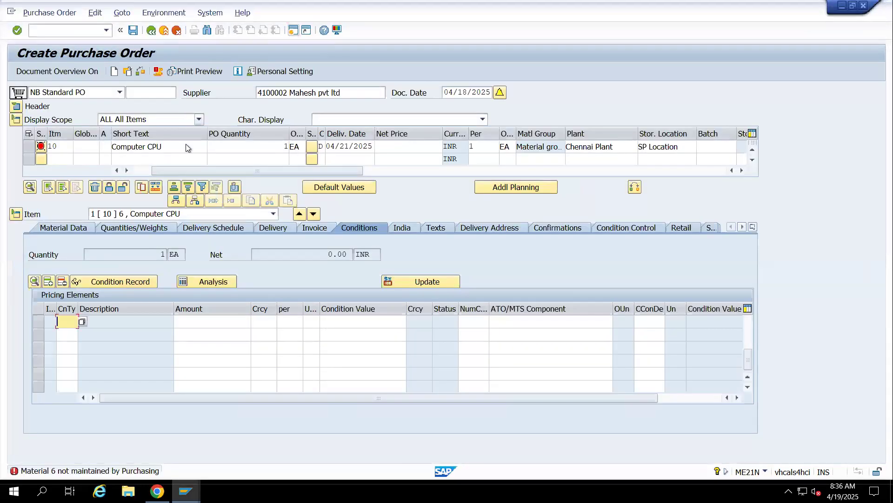
pyautogui.click(36, 33)
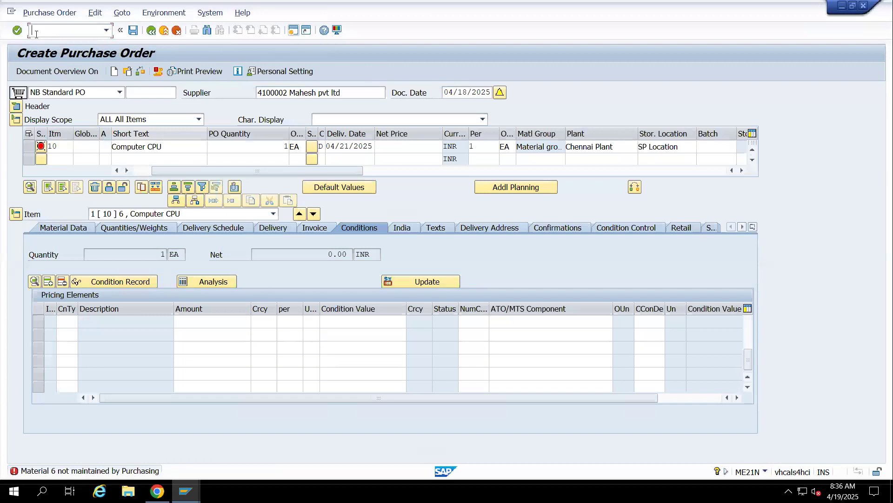
pyautogui.write('/nme21n')
pyautogui.press('Return')
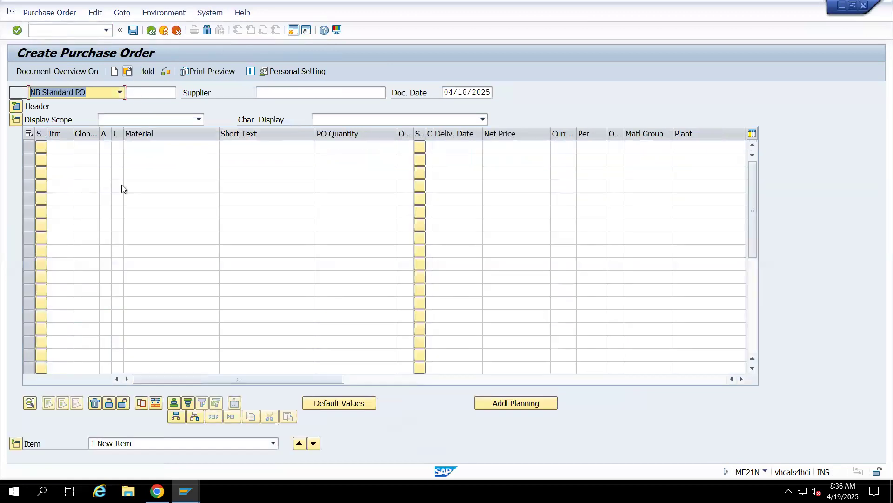
# Enter supplier Mahesh pvt ltd and set purchasing organization 14po, purchasing group 001 and company code 1411 in the header's organizational data
pyautogui.click(283, 95)
pyautogui.click(286, 102)
pyautogui.click(16, 106)
pyautogui.click(114, 133)
pyautogui.click(115, 145)
pyautogui.click(113, 148)
pyautogui.click(112, 159)
pyautogui.click(112, 162)
pyautogui.click(112, 173)
# Start item 10 with item category L and material 6
pyautogui.click(67, 269)
pyautogui.write('10')
pyautogui.press('Tab')
pyautogui.press('Tab')
pyautogui.press('Tab')
# Set item 10's PO quantity to 1 and its delivery date to 04/21/2025
pyautogui.press('Tab')
pyautogui.write('6')
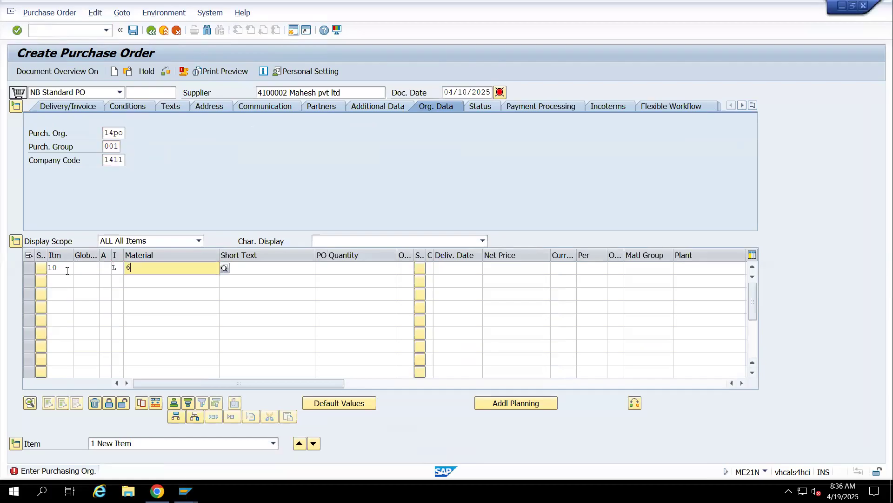
pyautogui.press('Tab')
pyautogui.press('Tab')
pyautogui.write('1')
pyautogui.press('Tab')
pyautogui.press('Tab')
pyautogui.press('Tab')
pyautogui.press('Tab')
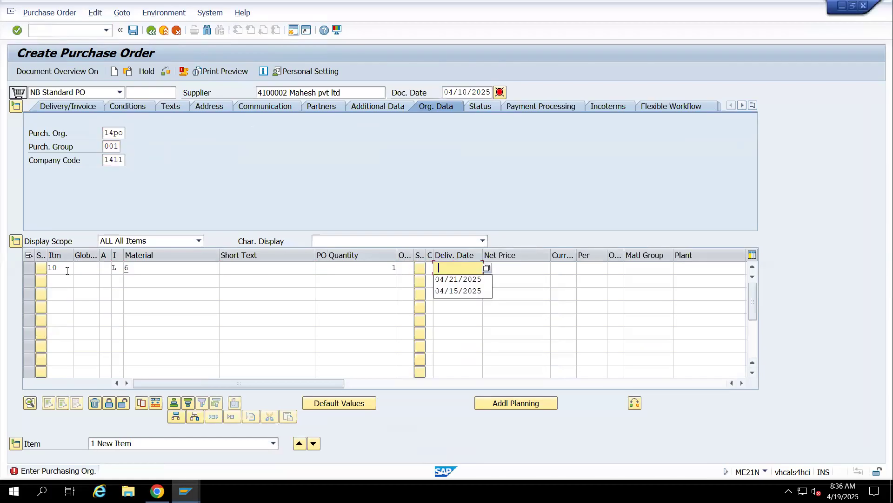
pyautogui.press('Down')
pyautogui.press('Return')
# Set item 10's net price to 500 with currency INR
pyautogui.press('Tab')
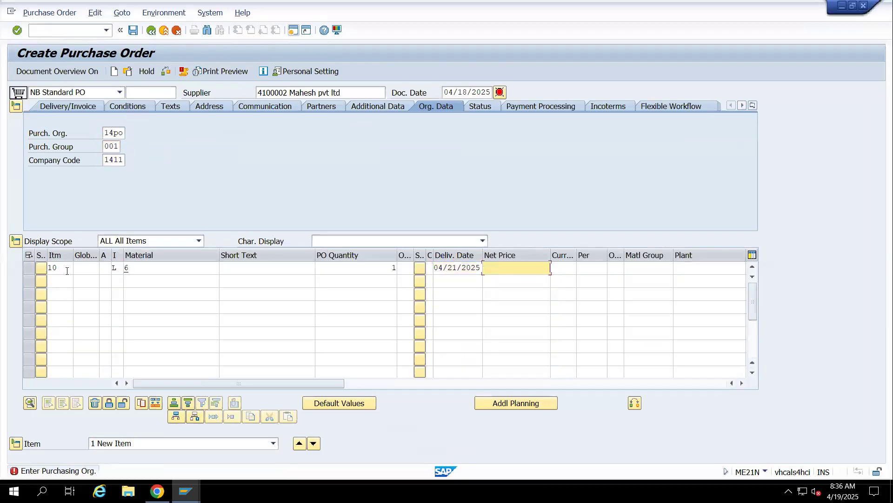
pyautogui.write('500')
pyautogui.press('Tab')
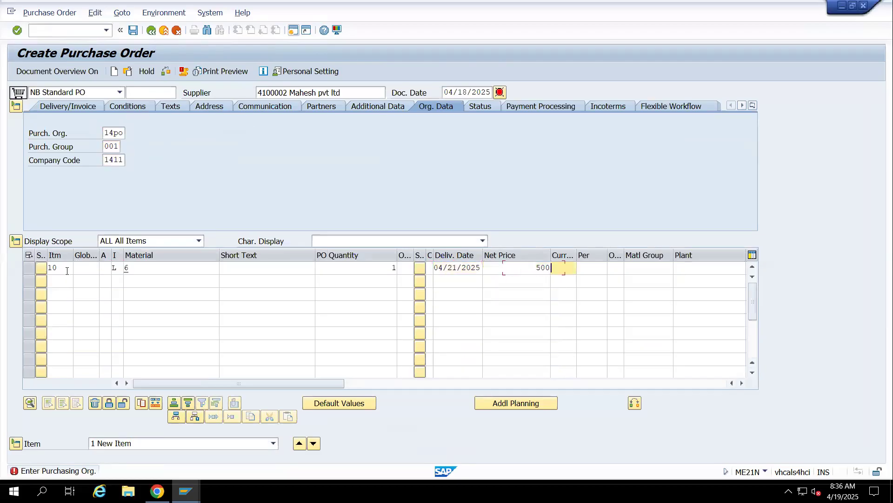
pyautogui.write('INR')
# Assign material group 01, plant 1401 and storage location 14sp to item 10
pyautogui.press('Tab')
pyautogui.press('Tab')
pyautogui.press('Tab')
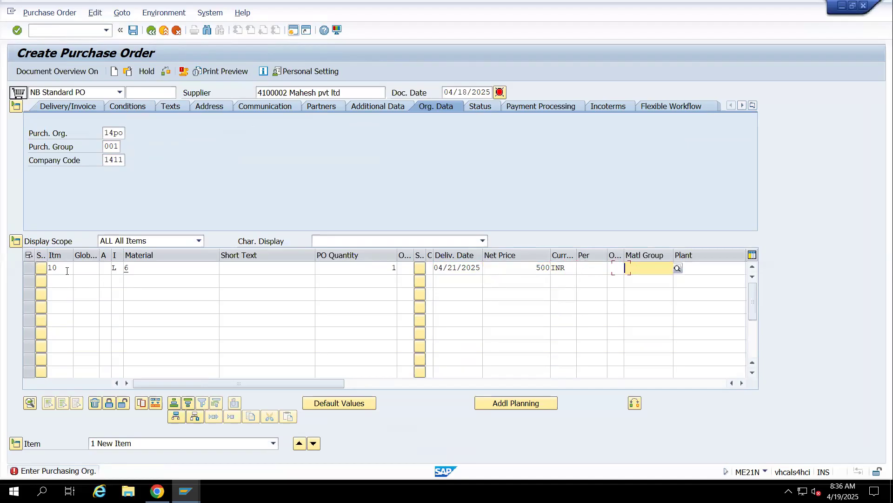
pyautogui.write('01')
pyautogui.press('Tab')
pyautogui.write('1401')
pyautogui.press('Tab')
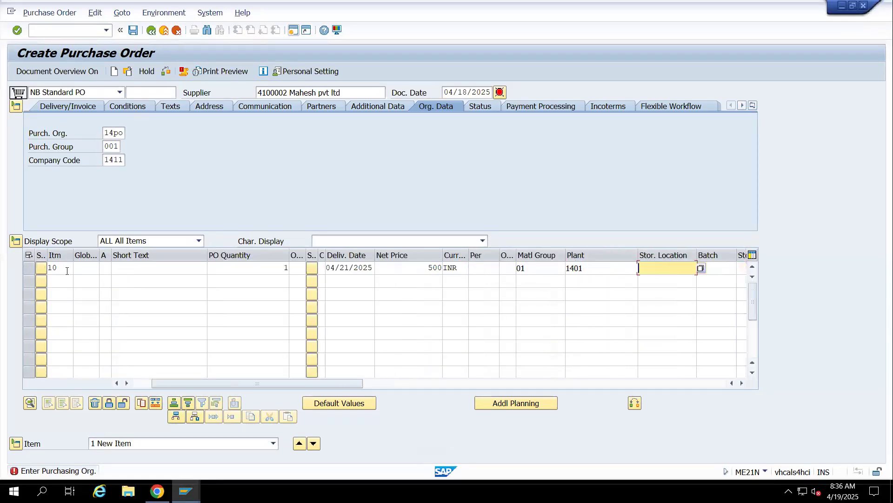
pyautogui.write('14sp')
pyautogui.press('Return')
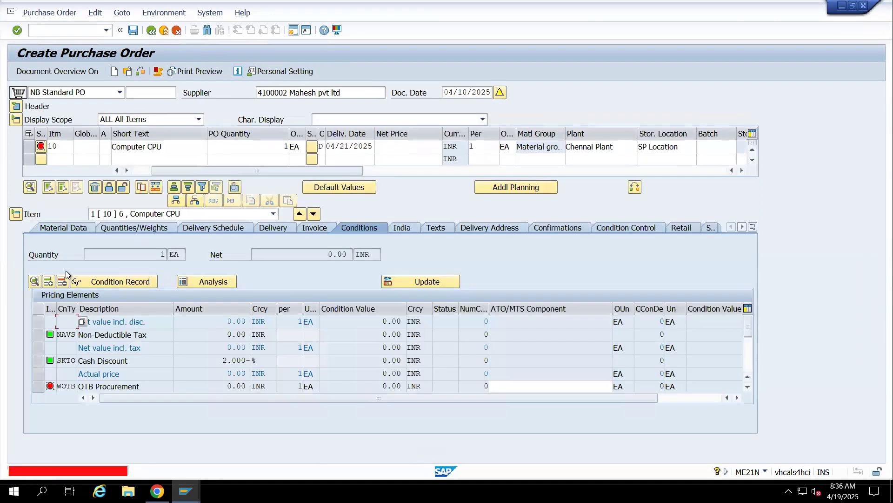
# Add condition type PB00 with an amount of 500 below OTB Procurement in the pricing elements
pyautogui.click(73, 360)
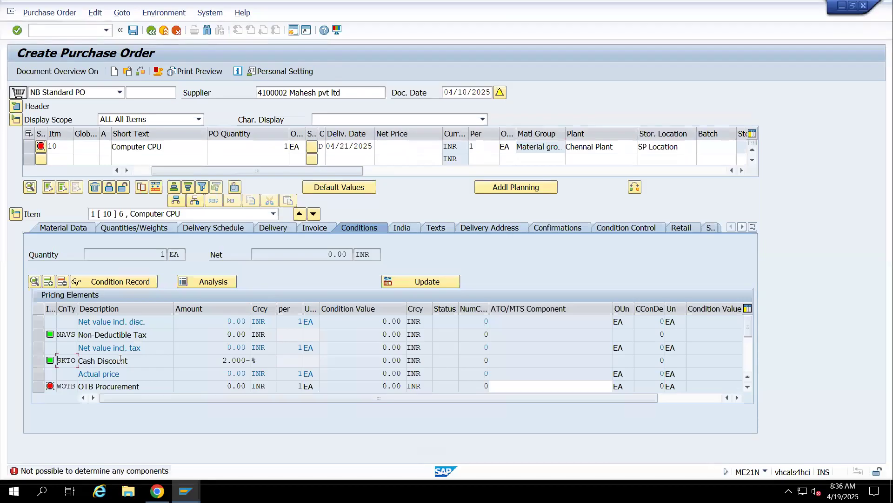
pyautogui.scroll(-1, 76, 360)
pyautogui.write('PB00')
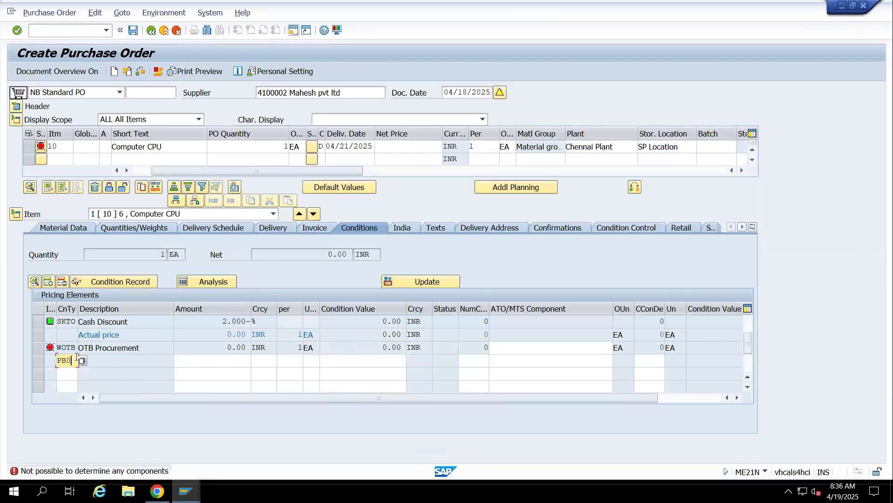
pyautogui.press('Tab')
pyautogui.write('500')
pyautogui.press('Return')
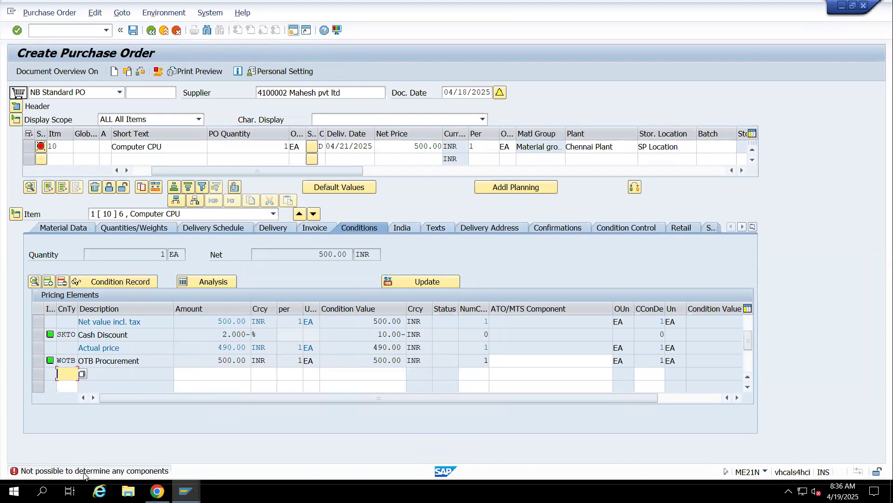
# Open the component entry from item 10's material data and switch to the Materials List session
pyautogui.click(60, 227)
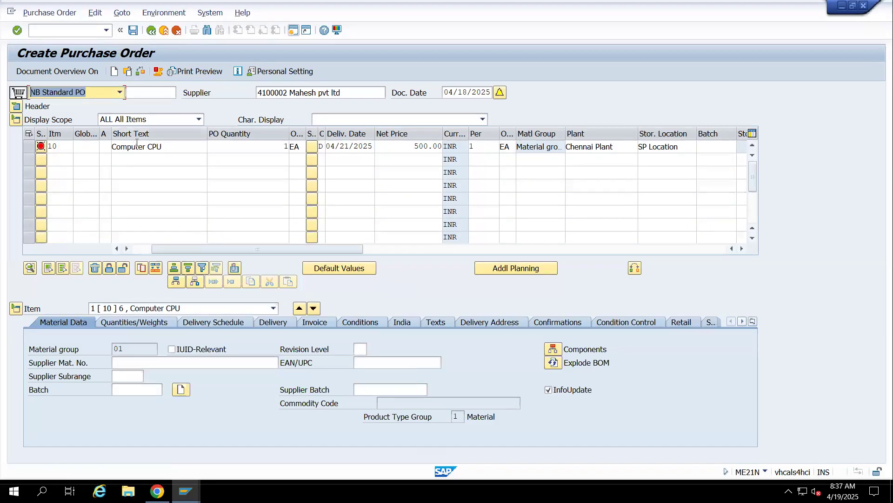
pyautogui.click(551, 350)
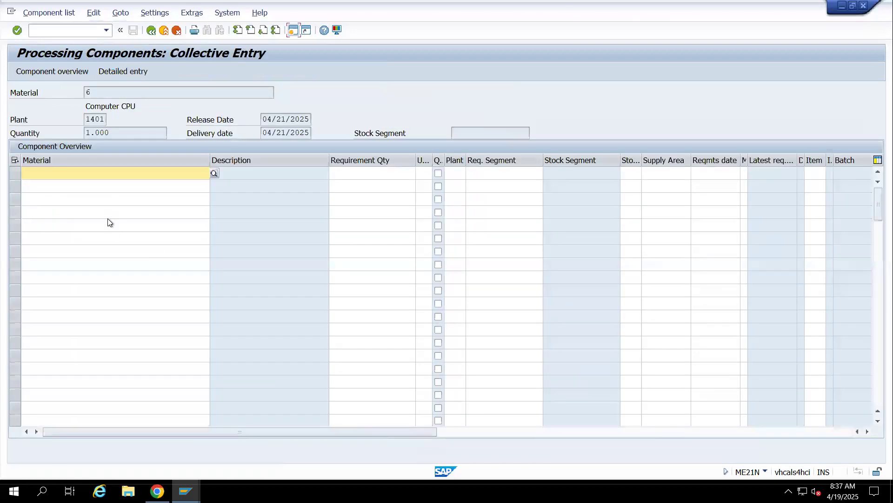
pyautogui.moveTo(186, 491)
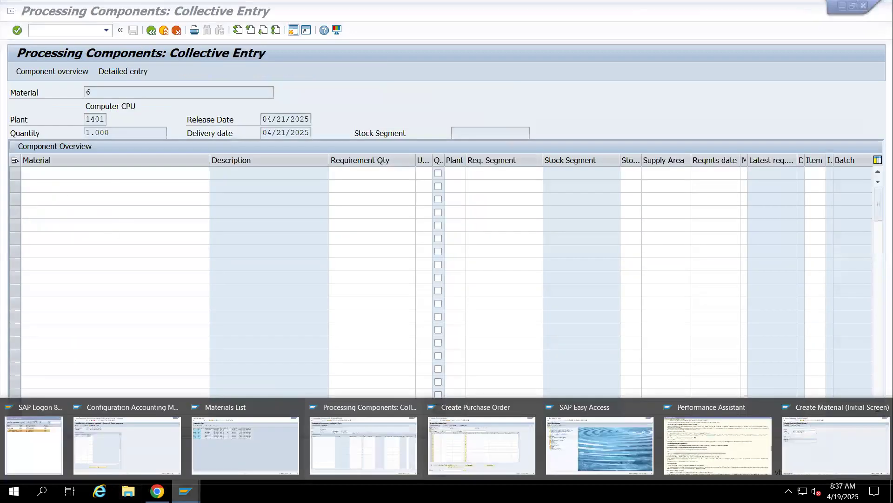
pyautogui.click(216, 446)
# Copy material number 600120 (Hard Desk) from the Materials List and paste it as the first component in the collective entry
pyautogui.click(18, 139)
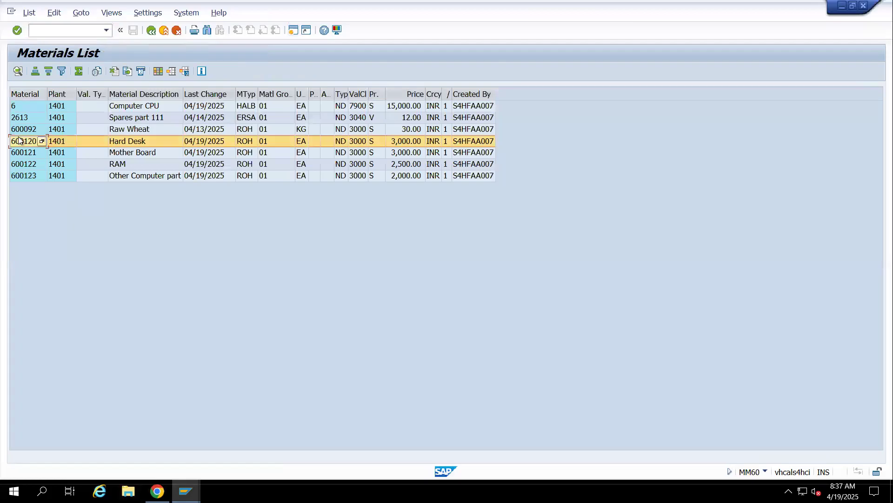
pyautogui.click(20, 140)
pyautogui.moveTo(18, 140); pyautogui.dragTo(21, 172)
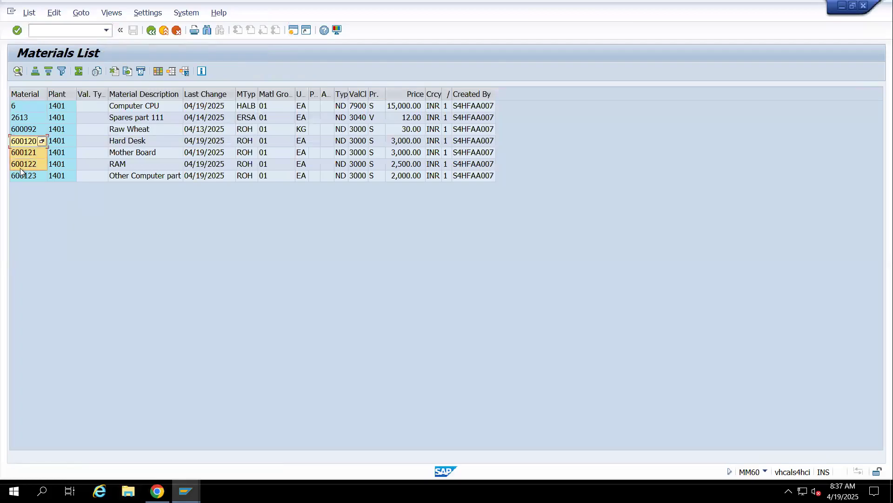
pyautogui.click(21, 181)
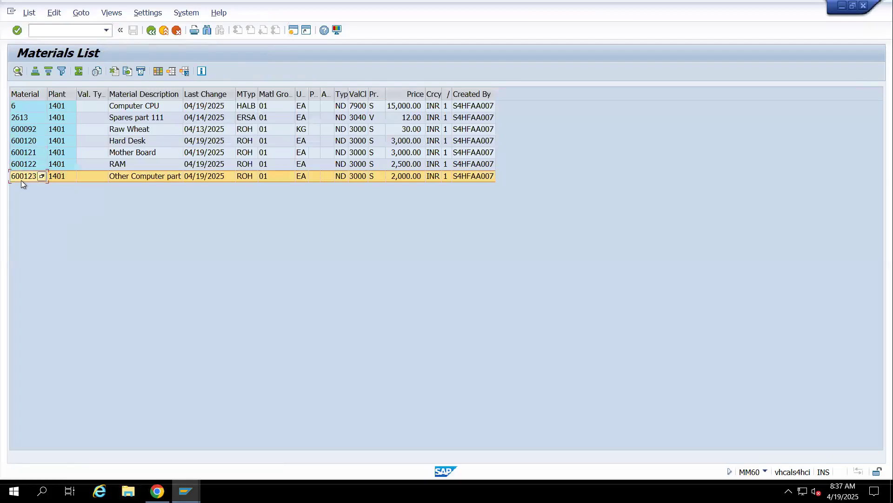
pyautogui.click(16, 146)
pyautogui.click(17, 145)
pyautogui.press('super+Down')
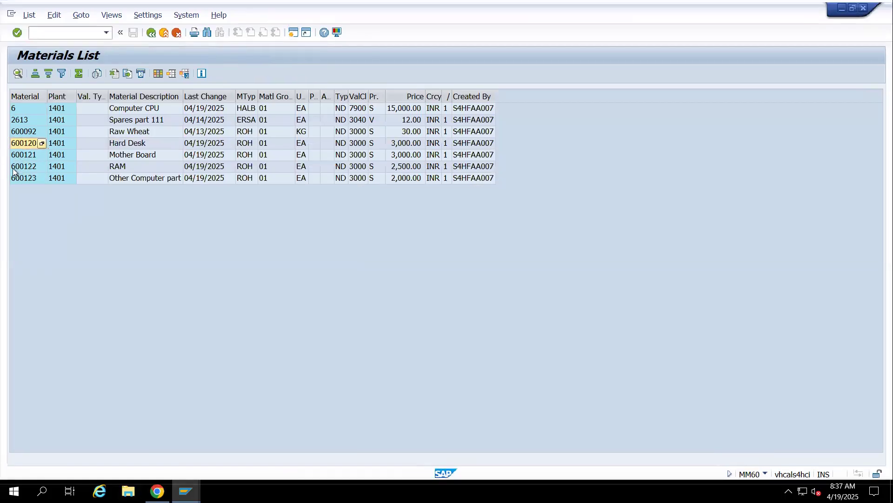
pyautogui.click(26, 155)
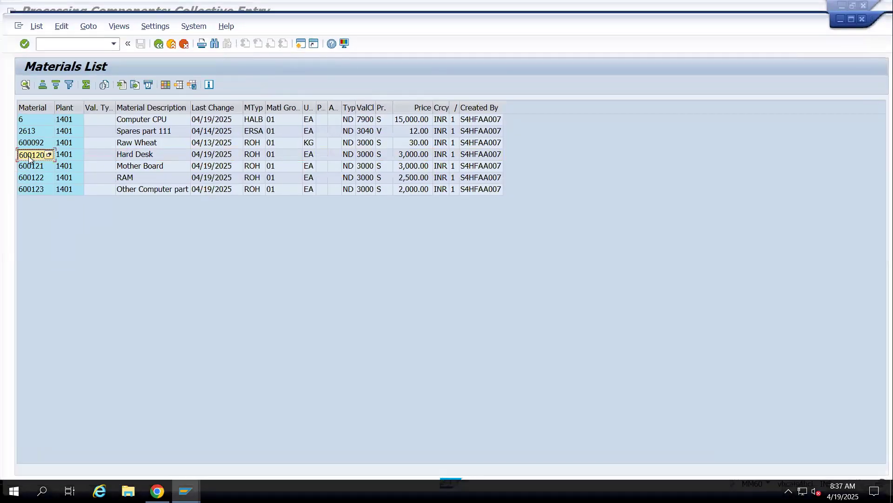
pyautogui.hotkey('alt', 'Tab')
pyautogui.write('600120')
# Set component 600120's requirement quantity to 1, unit to EA and plant to 1401
pyautogui.press('Tab')
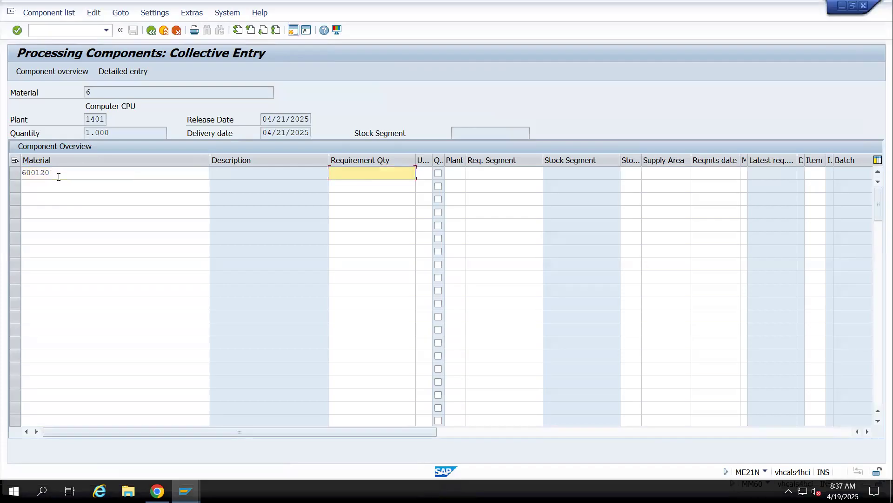
pyautogui.press('Tab')
pyautogui.write('EA')
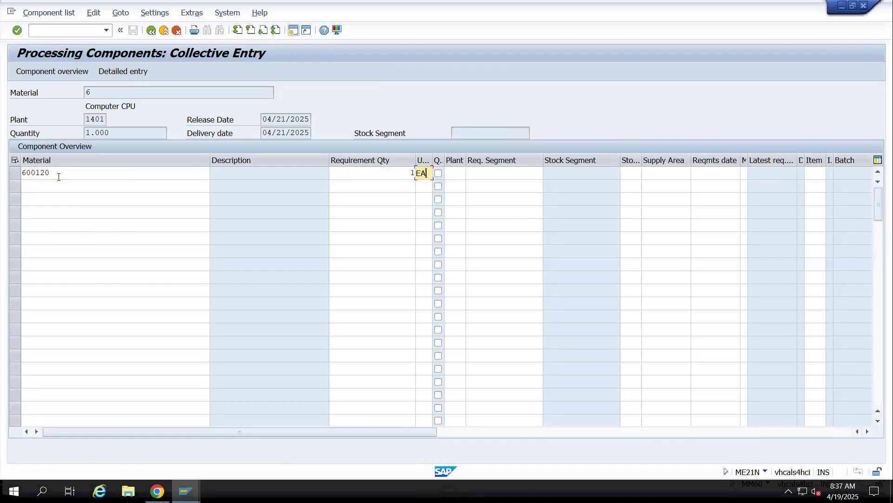
pyautogui.press('Tab')
pyautogui.write('1401')
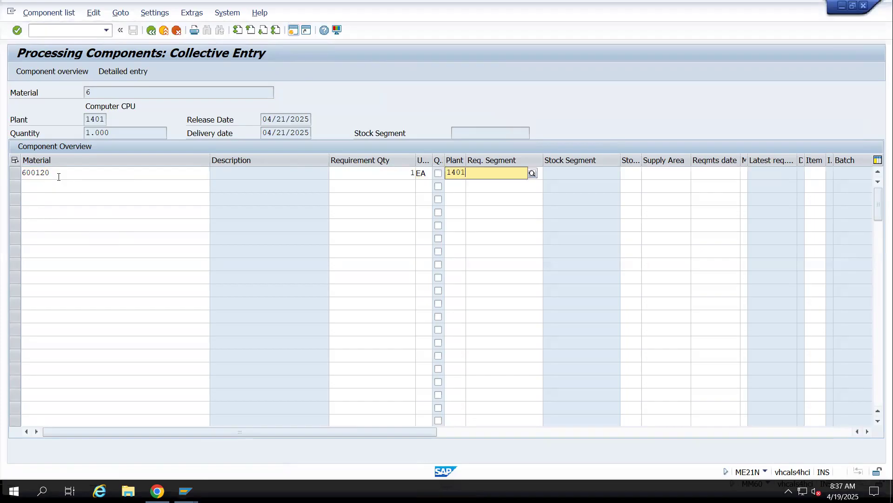
pyautogui.press('Tab')
pyautogui.press('Tab')
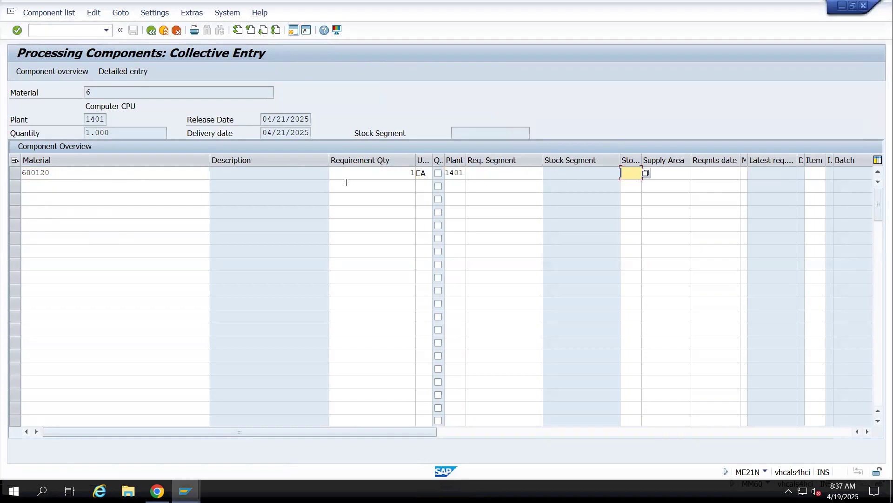
# Search storage locations for plant 1401 without the material restriction and choose 14RM for the first component
pyautogui.press('Return')
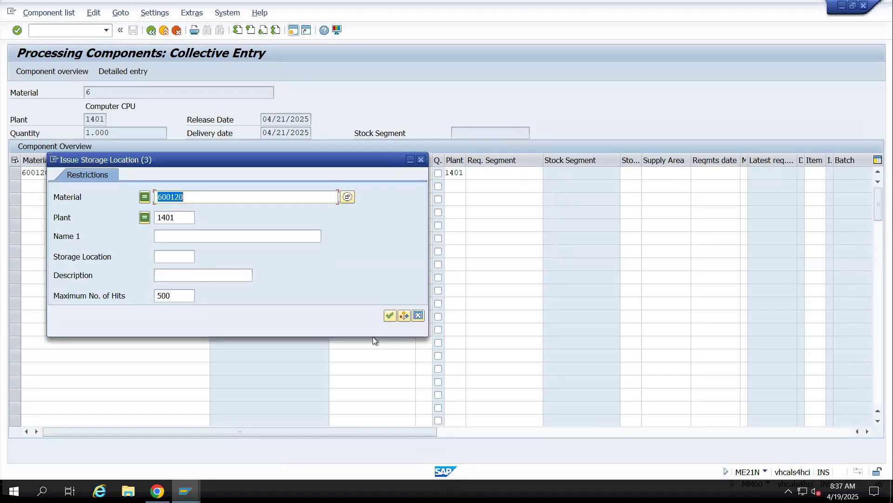
pyautogui.press('BackSpace')
pyautogui.press('Return')
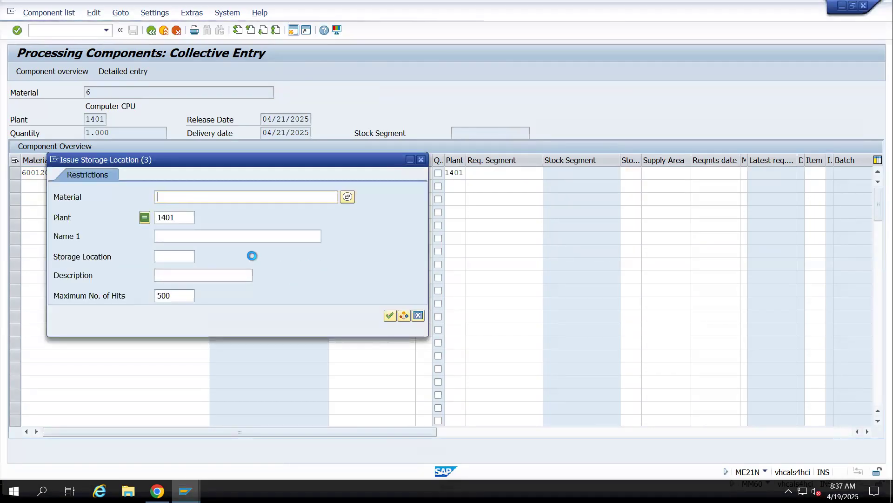
pyautogui.doubleClick(122, 164)
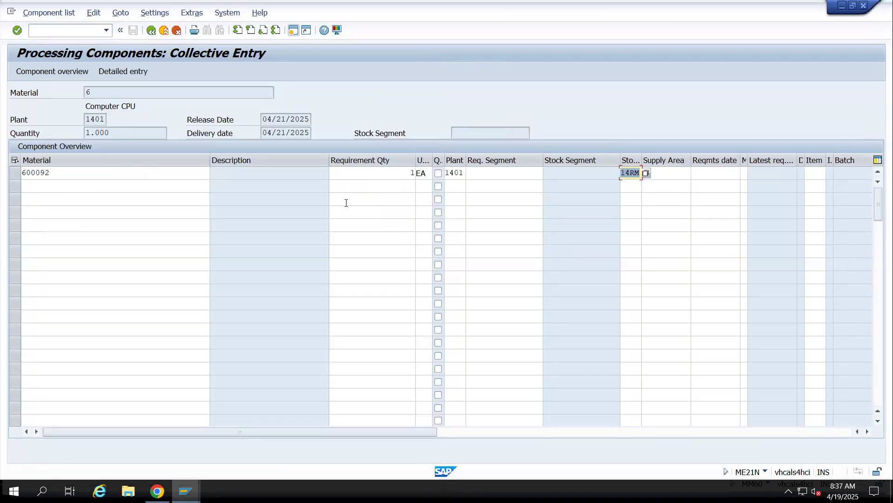
# Correct the first component's material number to 600120
pyautogui.click(90, 172)
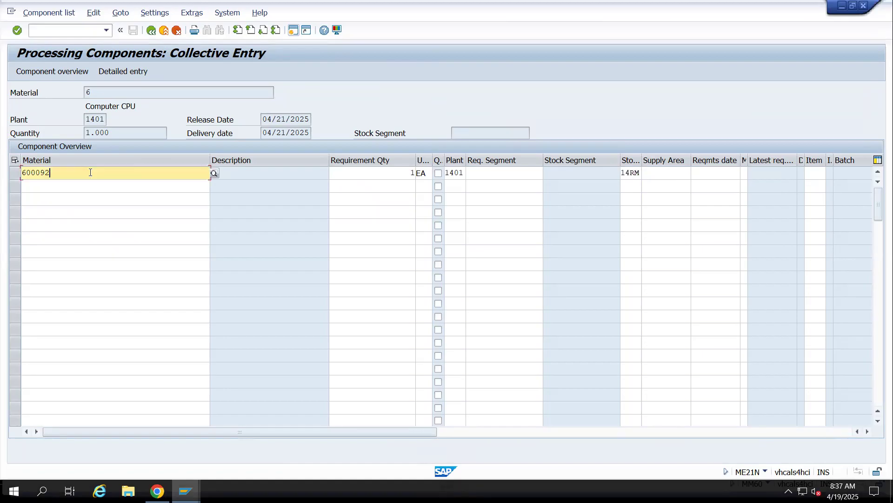
pyautogui.press('BackSpace')
pyautogui.press('BackSpace')
pyautogui.write('1')
pyautogui.press('Return')
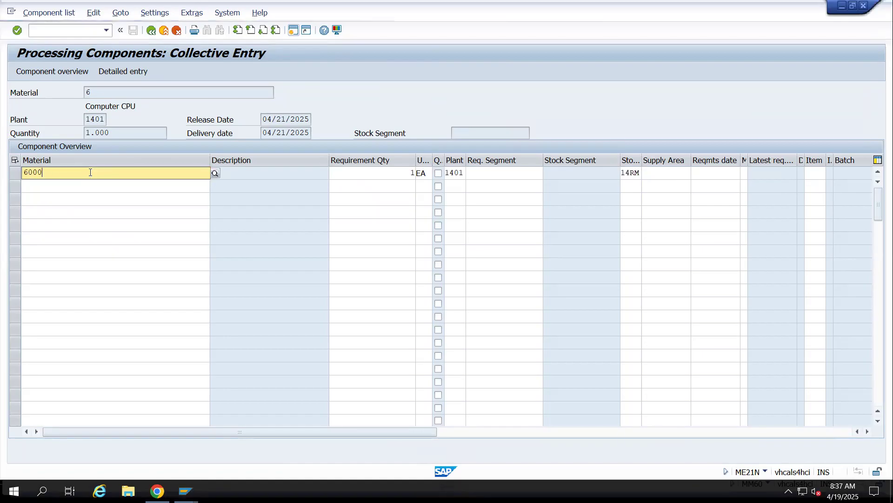
pyautogui.write('20')
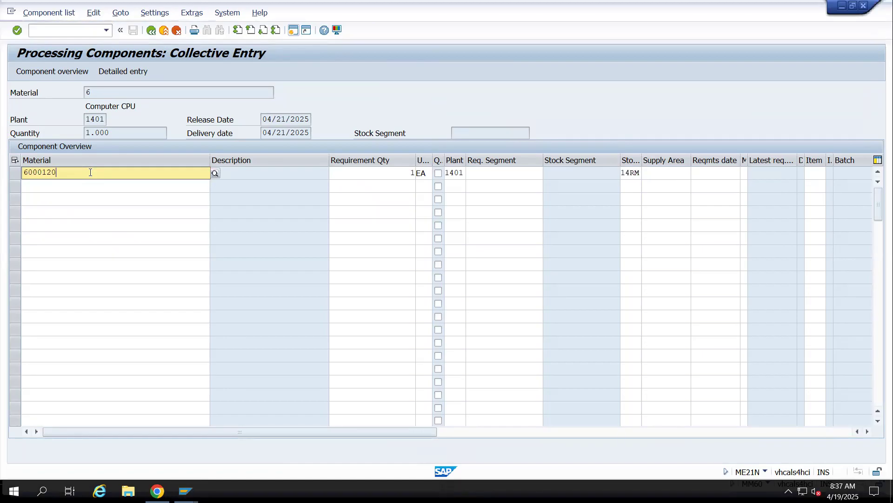
pyautogui.press('BackSpace')
pyautogui.press('BackSpace')
pyautogui.press('BackSpace')
pyautogui.write('120')
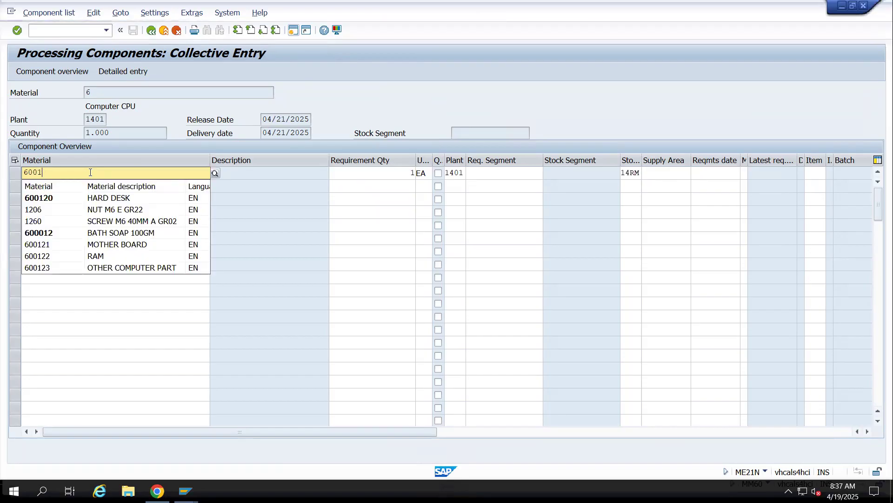
pyautogui.press('Return')
pyautogui.press('Tab')
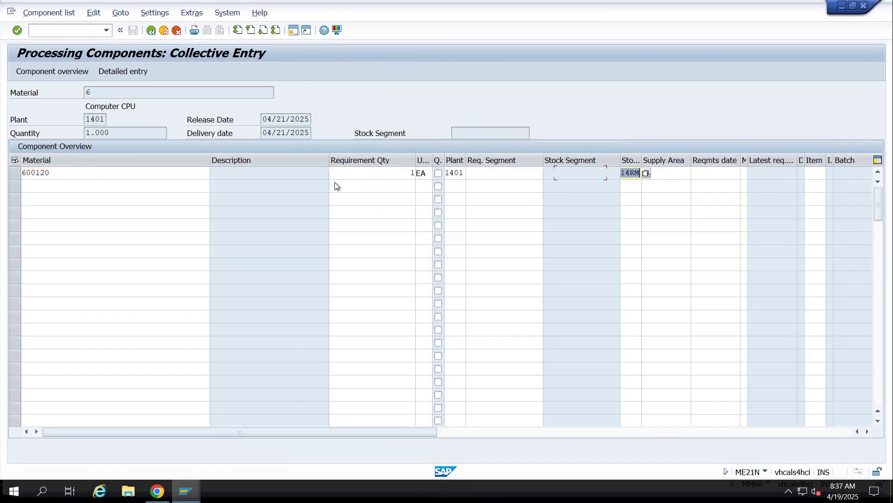
# Look up storage locations for material 600120 at plant 1401 and choose 14RM for the first component
pyautogui.press('Tab')
pyautogui.click(635, 173)
pyautogui.click(646, 172)
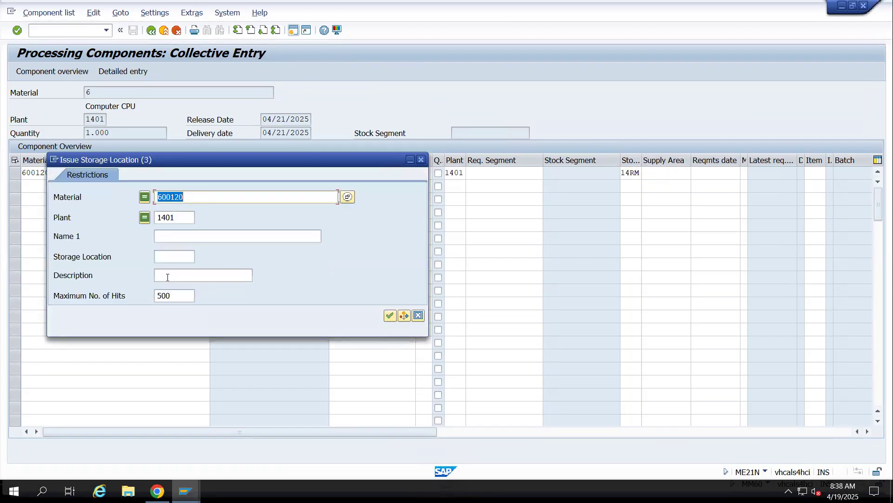
pyautogui.press('Return')
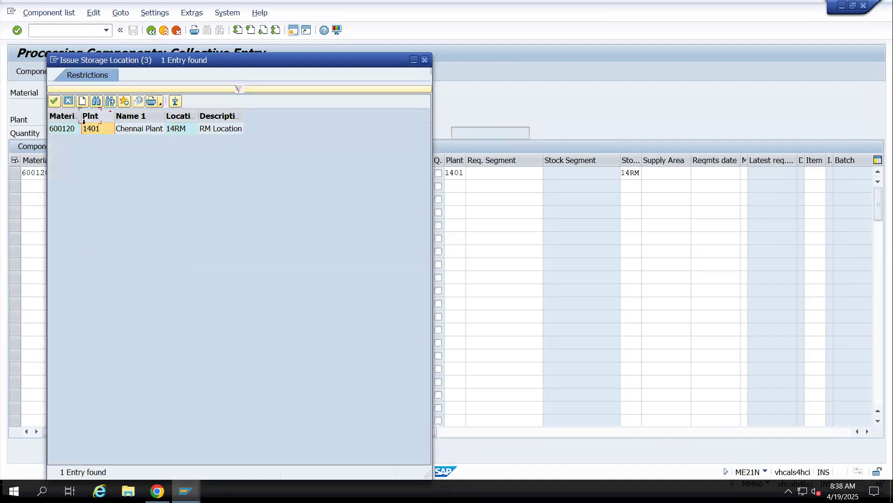
pyautogui.doubleClick(85, 128)
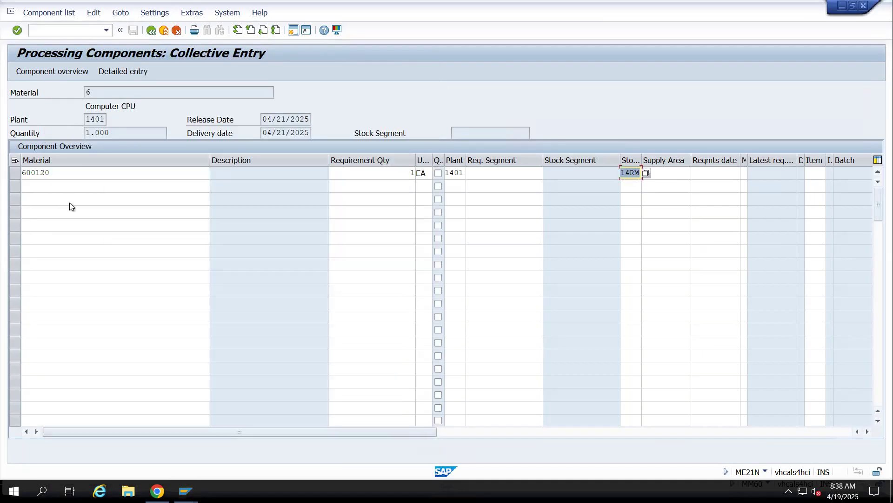
# Add component 600121 in the second row with requirement quantity 1, unit EA and plant 1401
pyautogui.hotkey('alt', 'Tab')
pyautogui.hotkey('alt', 'Tab')
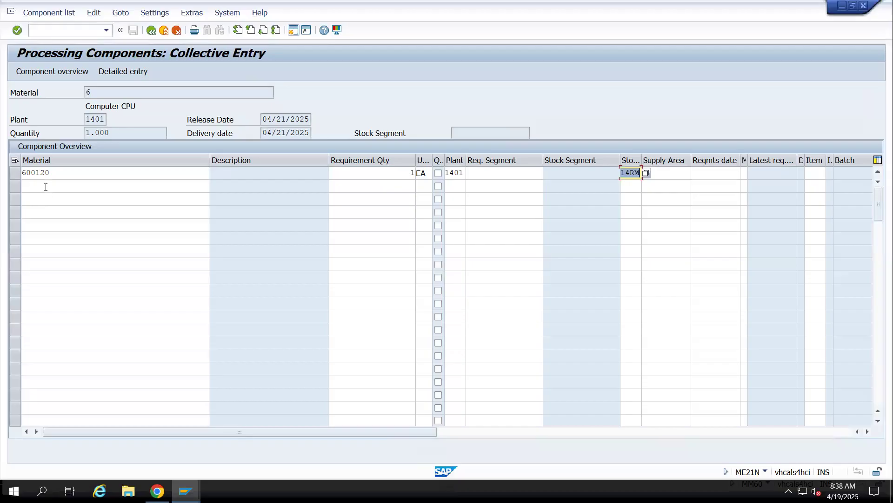
pyautogui.click(45, 187)
pyautogui.write('600121')
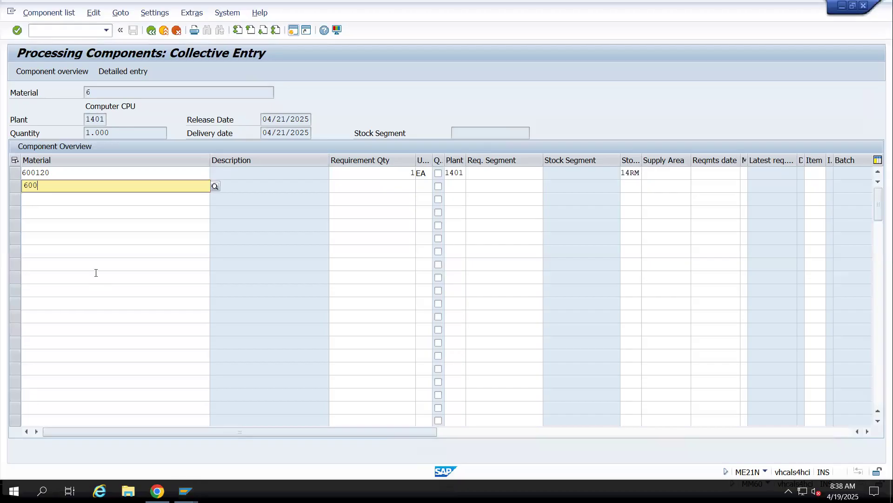
pyautogui.press('Tab')
pyautogui.press('Tab')
pyautogui.hotkey('shift', 'Tab')
pyautogui.write('1')
pyautogui.press('Tab')
pyautogui.write('EA')
pyautogui.press('Tab')
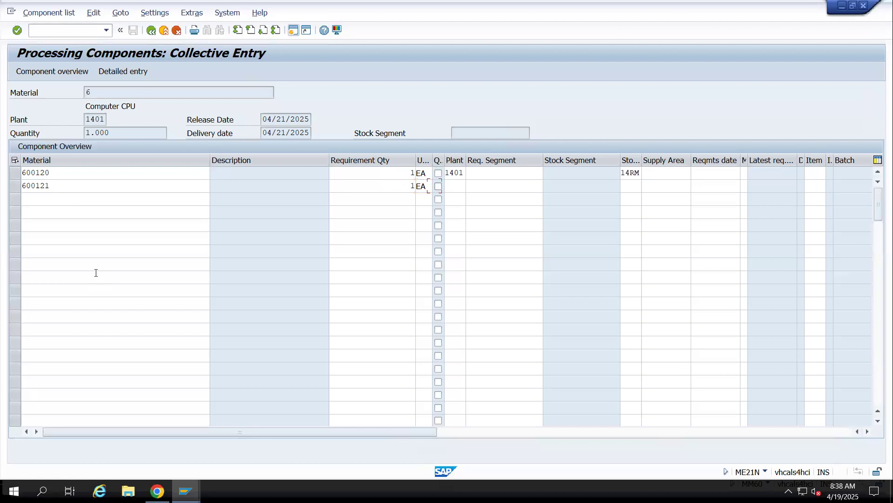
# Look up storage locations for component 600121 and choose 14RM
pyautogui.press('Tab')
pyautogui.write('1401')
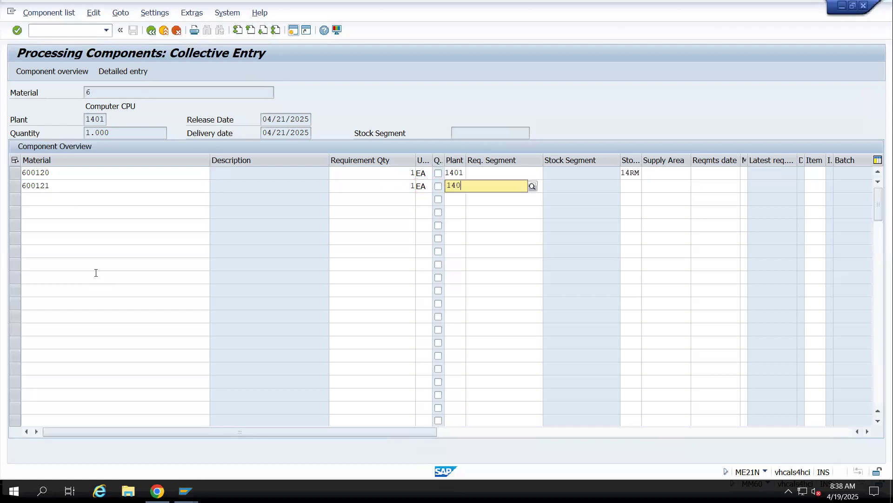
pyautogui.press('Tab')
pyautogui.press('Tab')
pyautogui.press('Tab')
pyautogui.hotkey('shift', 'Tab')
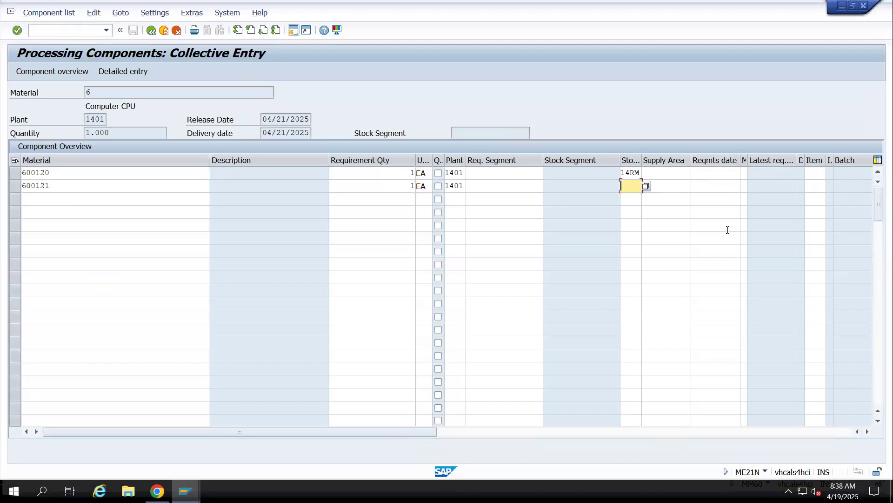
pyautogui.press('F4')
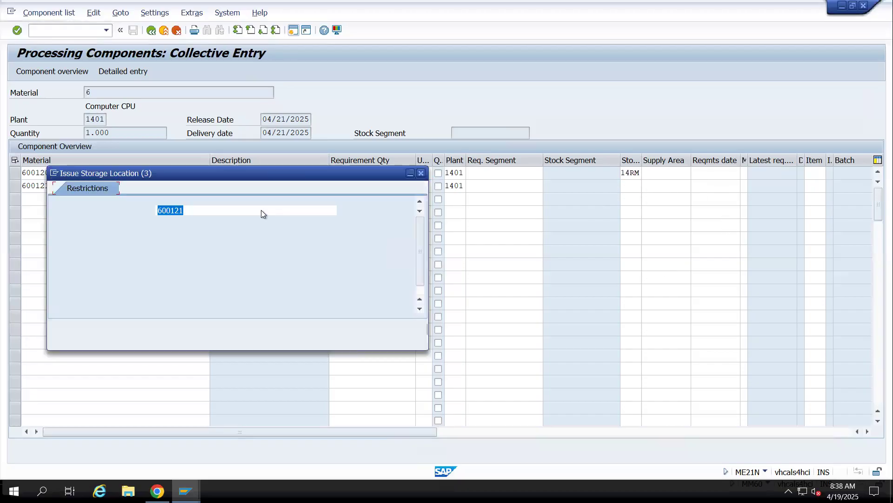
pyautogui.click(391, 329)
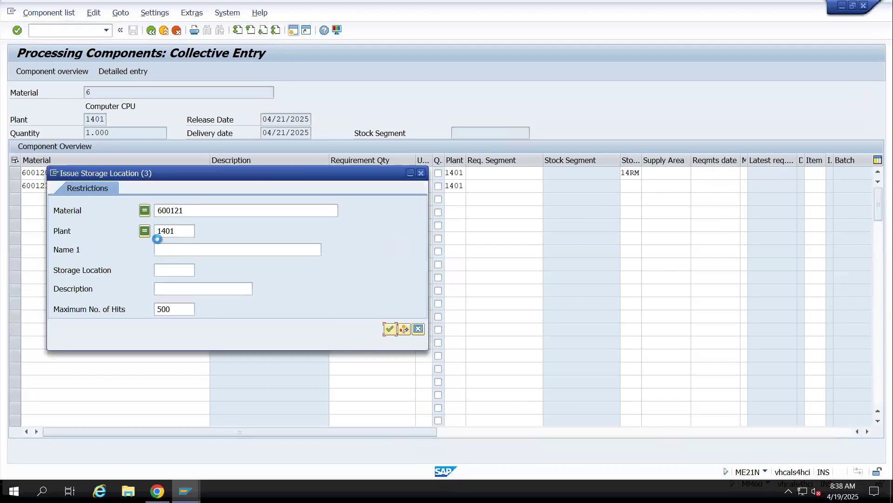
pyautogui.doubleClick(72, 130)
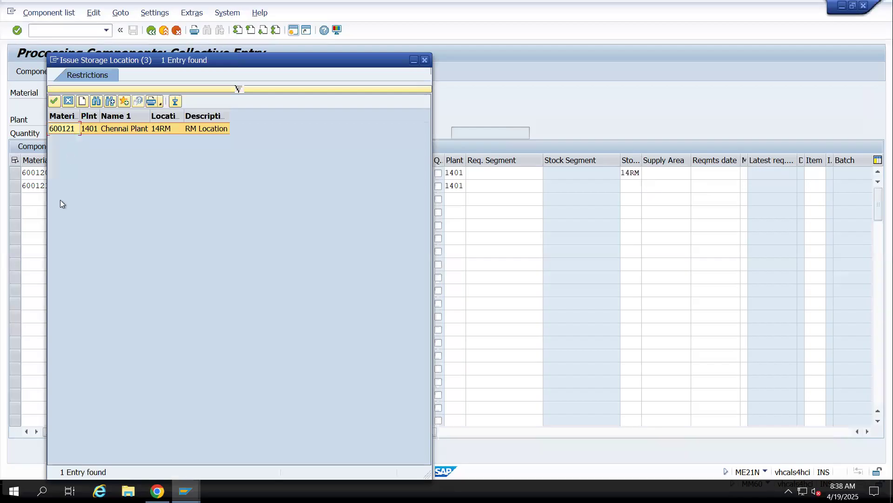
# Add component 600122 in the third row with requirement quantity 1, unit EA and plant 1401
pyautogui.click(50, 199)
pyautogui.write('600122')
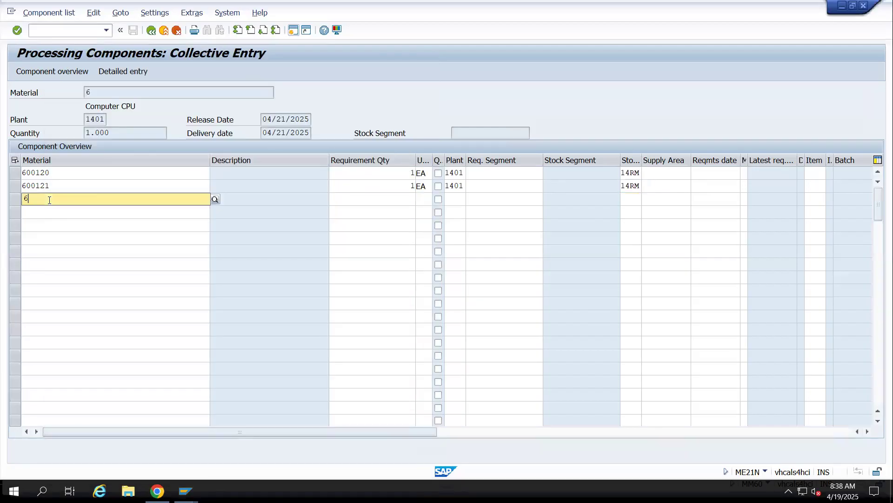
pyautogui.press('Tab')
pyautogui.press('Tab')
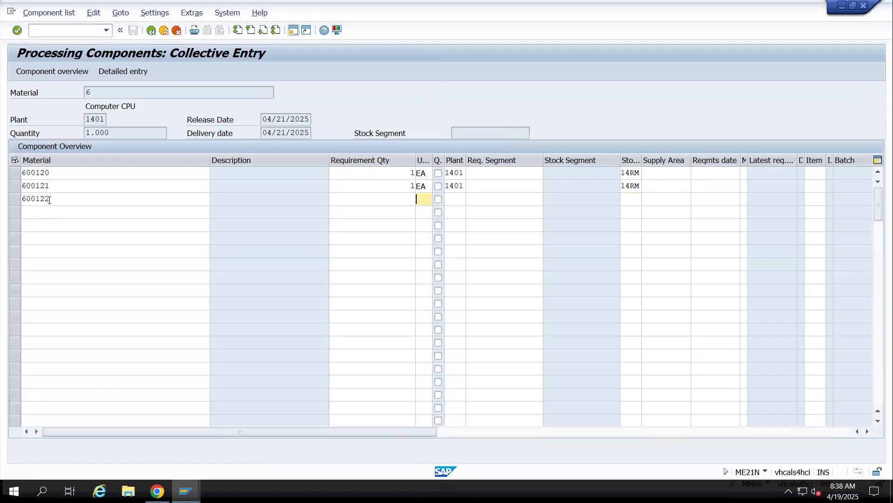
pyautogui.hotkey('shift', 'Tab')
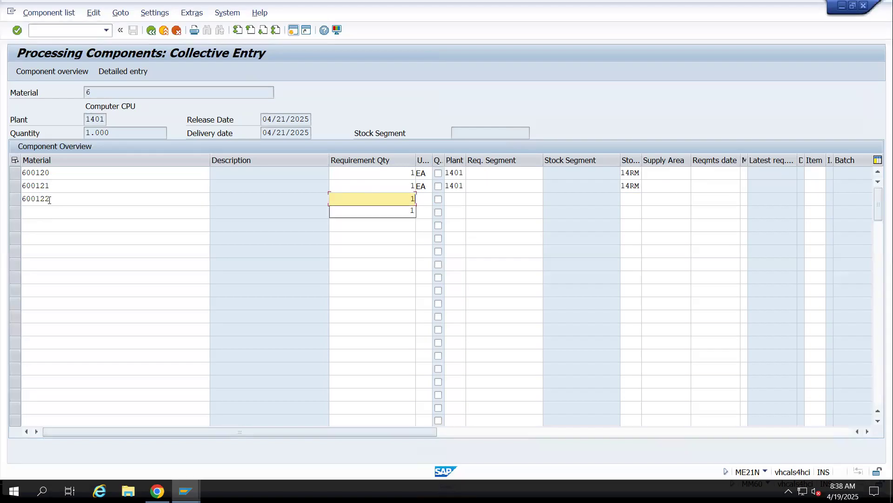
pyautogui.write('1')
pyautogui.press('Tab')
pyautogui.write('EA')
pyautogui.press('Tab')
# Look up storage locations for component 600122 and choose 14RM
pyautogui.press('Tab')
pyautogui.write('1401')
pyautogui.press('Tab')
pyautogui.press('Tab')
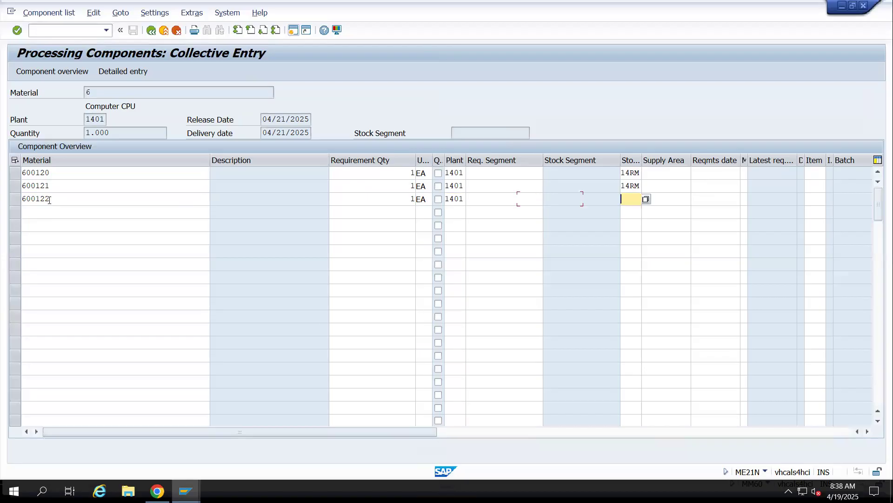
pyautogui.press('Tab')
pyautogui.hotkey('shift', 'Tab')
pyautogui.click(646, 200)
pyautogui.click(390, 342)
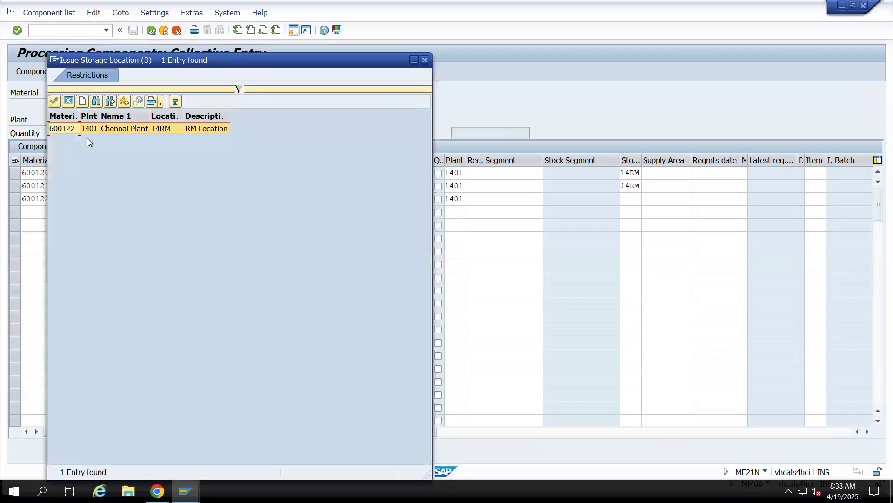
pyautogui.doubleClick(77, 131)
# Add component 600123 in the fourth row with requirement quantity 1, unit EA and plant 1401
pyautogui.click(51, 213)
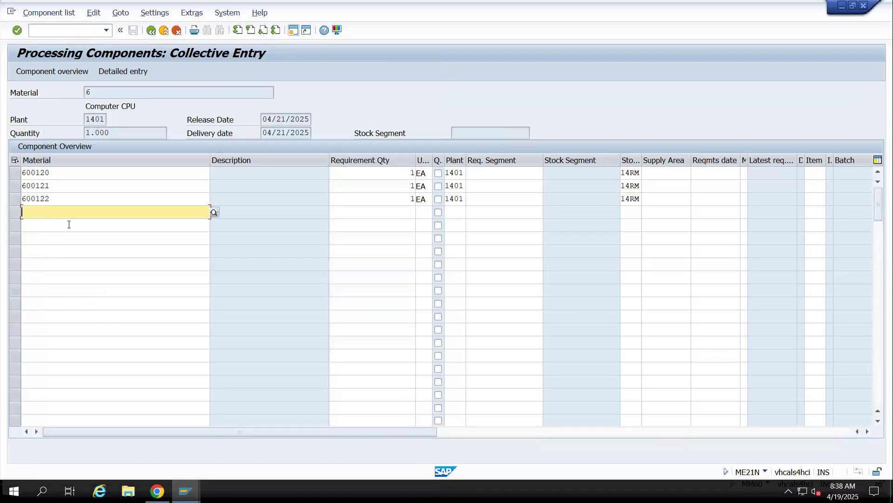
pyautogui.write('6001')
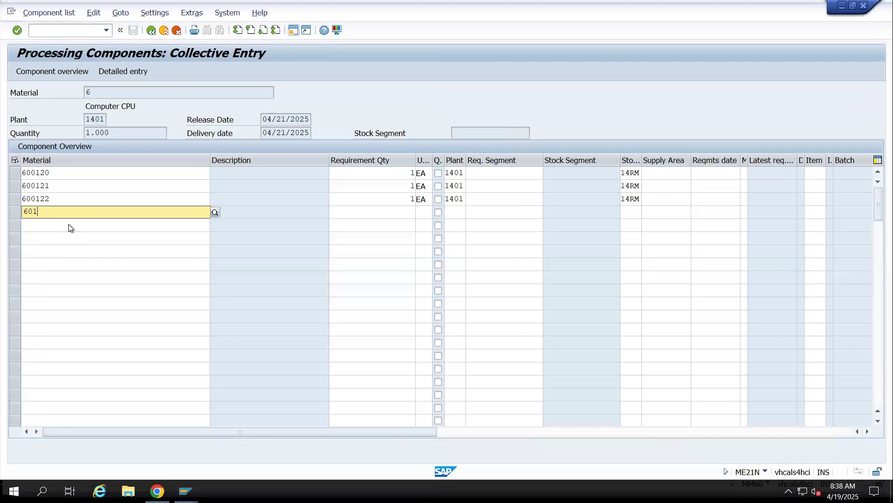
pyautogui.press('BackSpace')
pyautogui.write('0123')
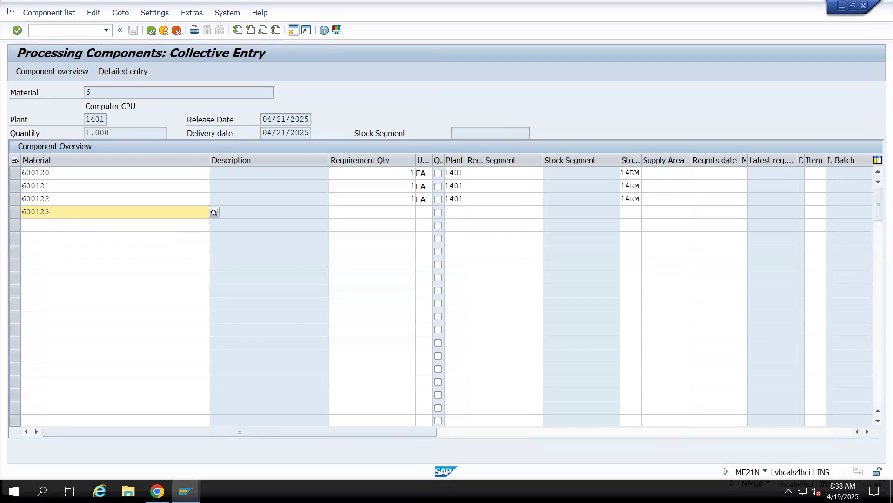
pyautogui.press('Tab')
pyautogui.write('1')
pyautogui.press('Tab')
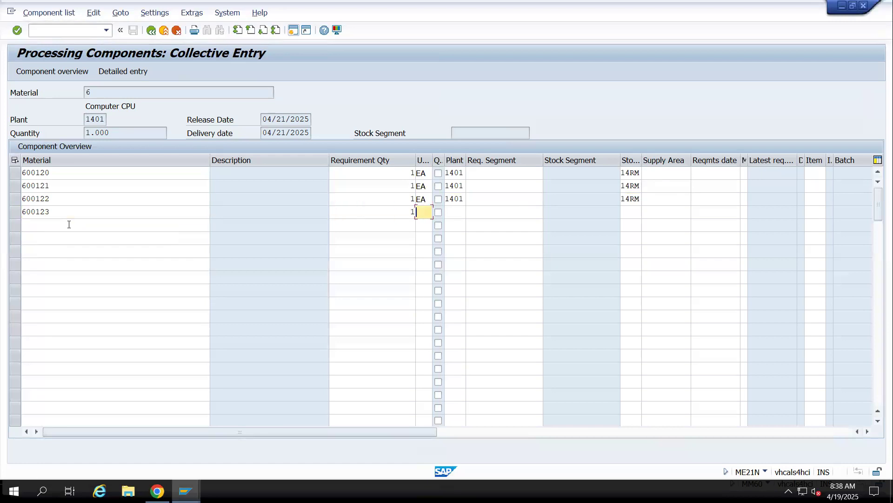
pyautogui.write('EA')
pyautogui.press('Tab')
pyautogui.press('Tab')
pyautogui.write('140')
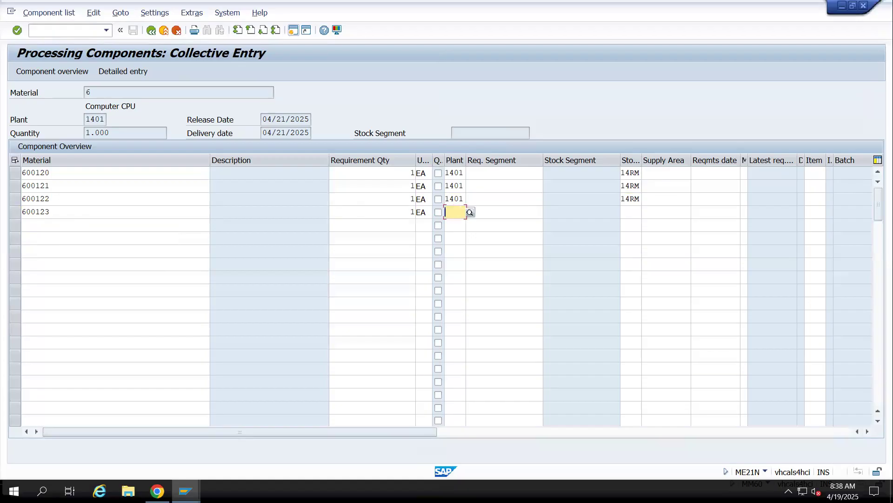
pyautogui.write('1')
# Set storage location 14RM for component 600123, confirm the component entries and return to the purchase order
pyautogui.press('Tab')
pyautogui.press('Tab')
pyautogui.write('14RM')
pyautogui.press('Return')
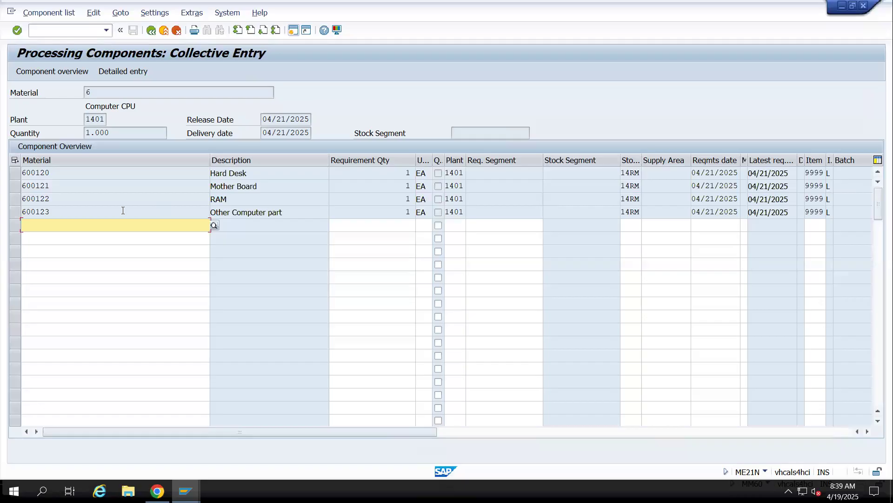
pyautogui.click(151, 31)
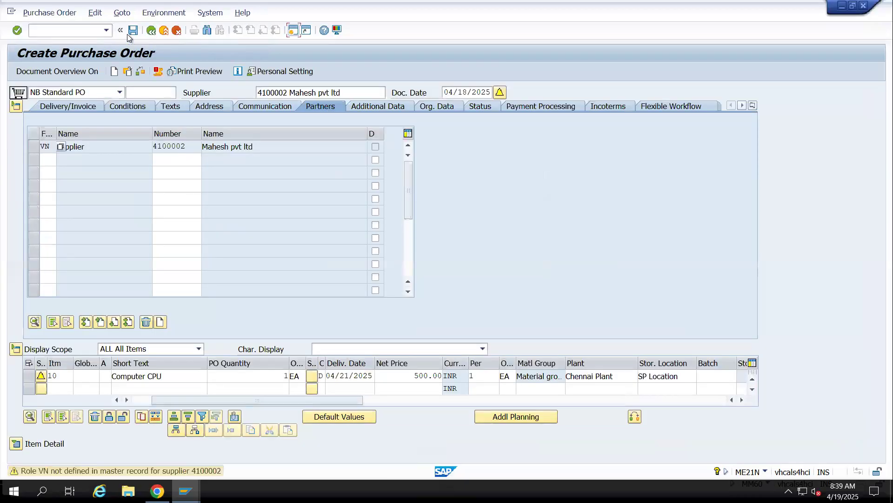
# Review the component overview of the Computer CPU item, then save the purchase order
pyautogui.click(141, 74)
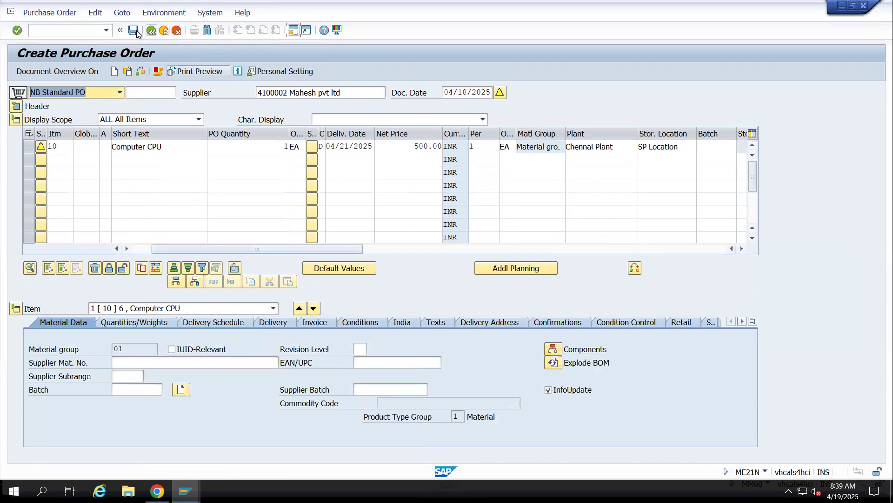
pyautogui.click(554, 349)
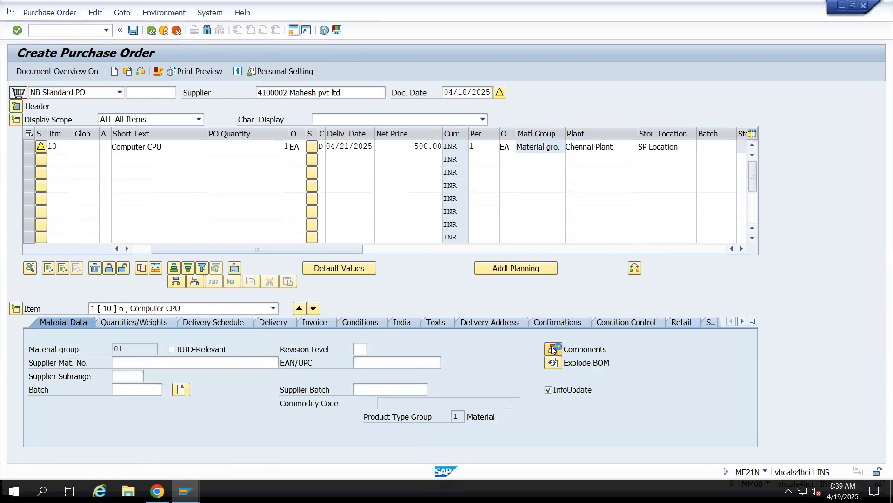
pyautogui.click(101, 89)
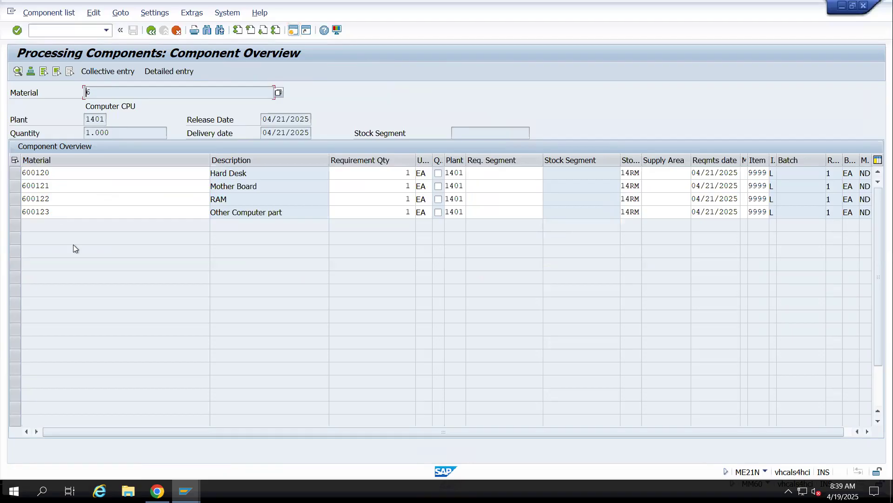
pyautogui.click(152, 31)
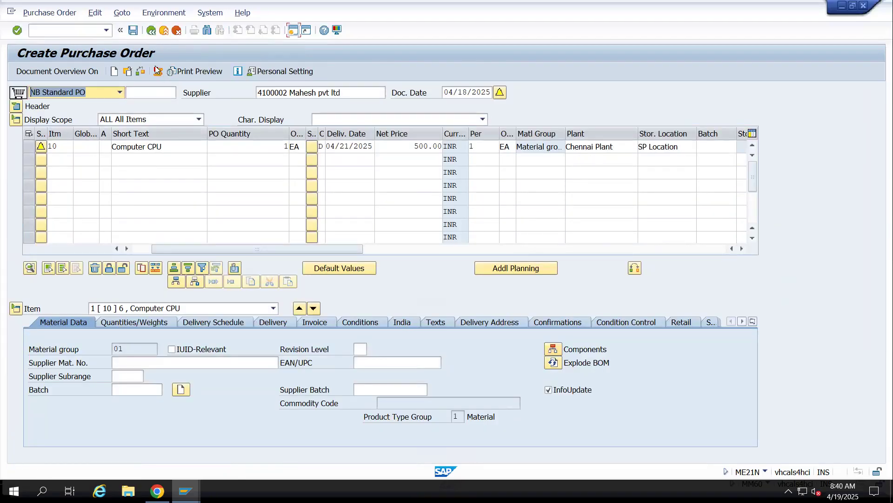
pyautogui.click(133, 30)
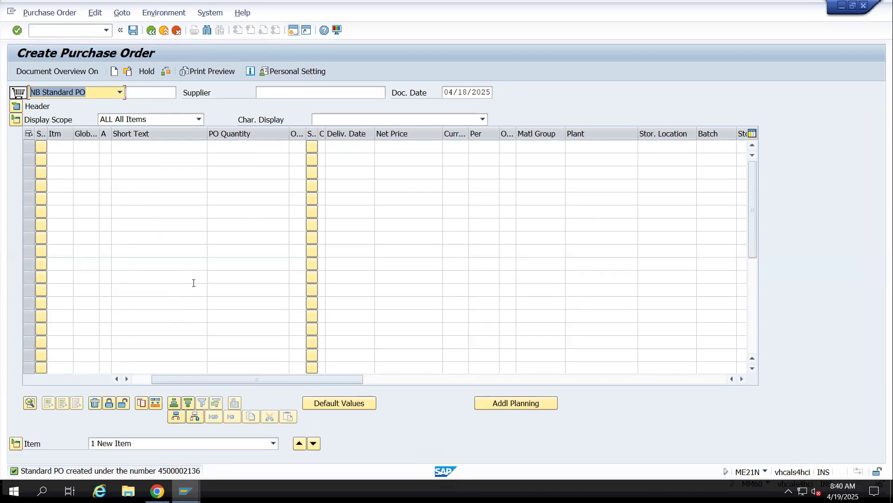
# Copy the purchase order creation message from its message details and paste it into cell B457 of the S/4 Hana FEB Google Sheet
pyautogui.doubleClick(186, 471)
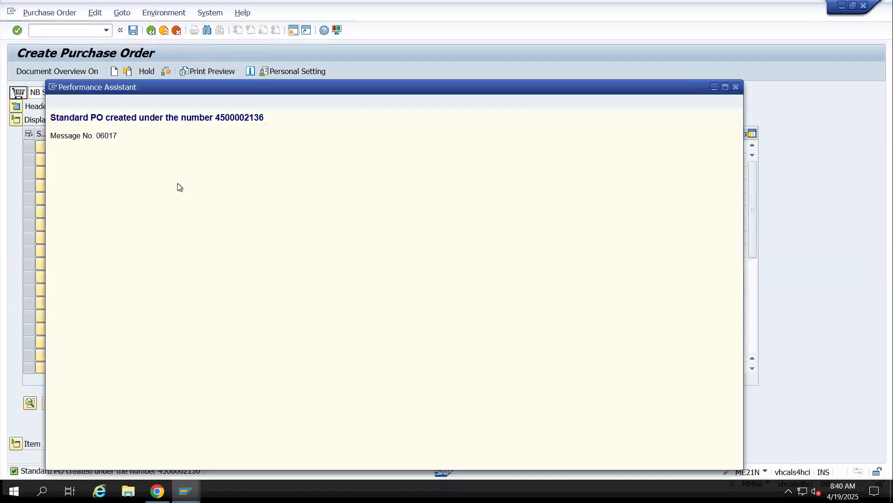
pyautogui.moveTo(211, 118); pyautogui.dragTo(277, 119)
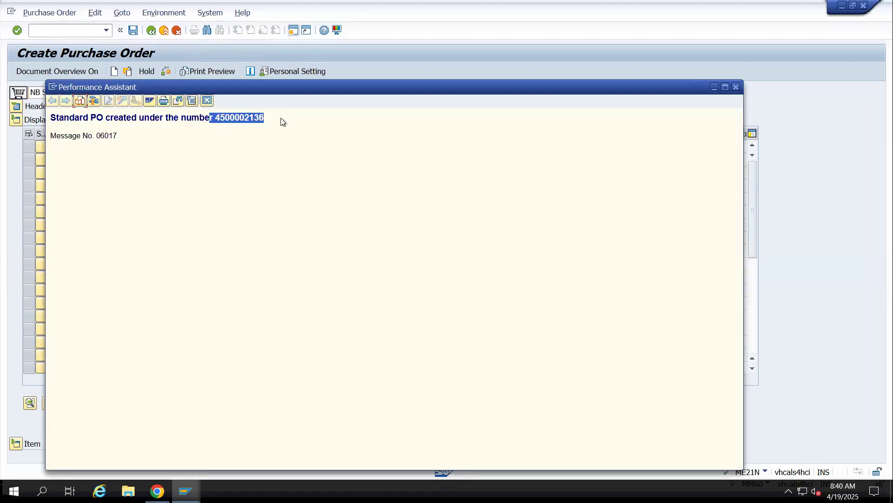
pyautogui.rightClick(275, 118)
pyautogui.press('Escape')
pyautogui.click(278, 118)
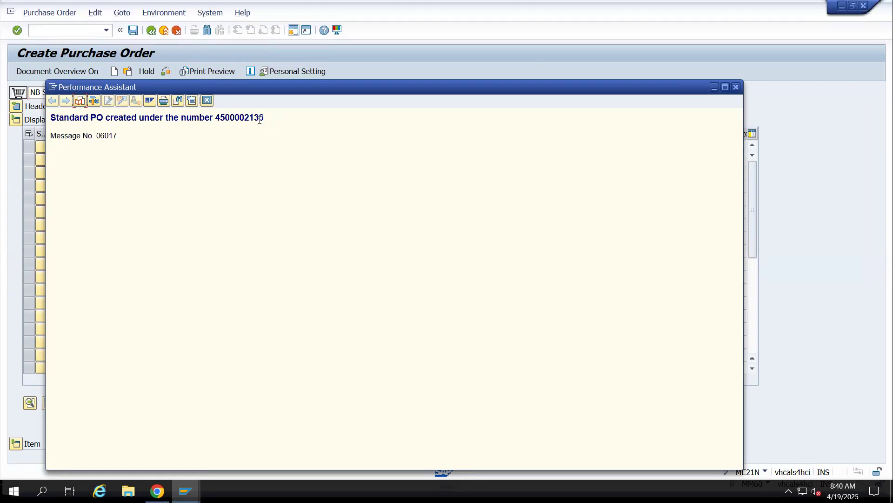
pyautogui.moveTo(269, 118); pyautogui.dragTo(79, 129)
pyautogui.click(311, 124)
pyautogui.moveTo(266, 118); pyautogui.dragTo(2, 113)
pyautogui.hotkey('ctrl', 'c')
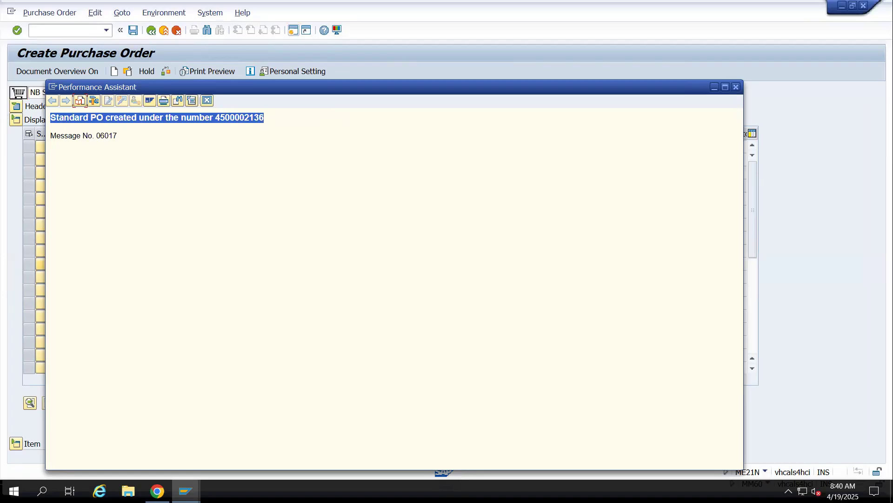
pyautogui.click(158, 490)
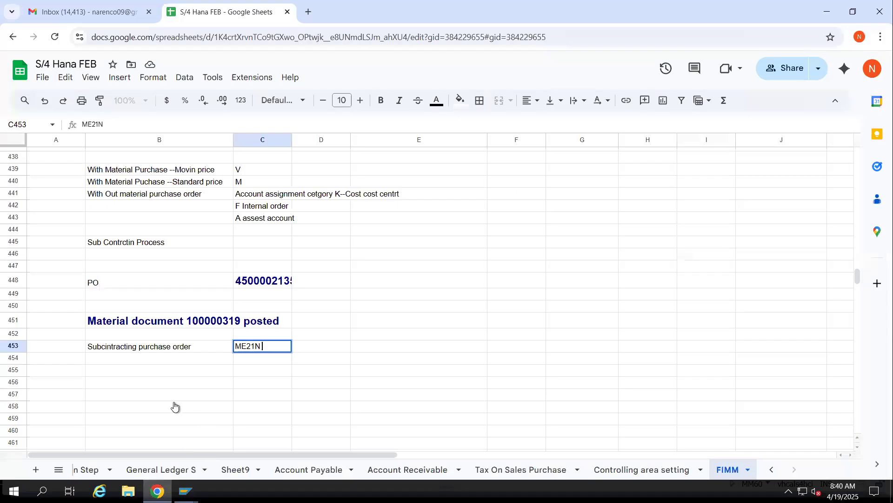
pyautogui.click(142, 396)
pyautogui.hotkey('ctrl', 'v')
pyautogui.click(68, 394)
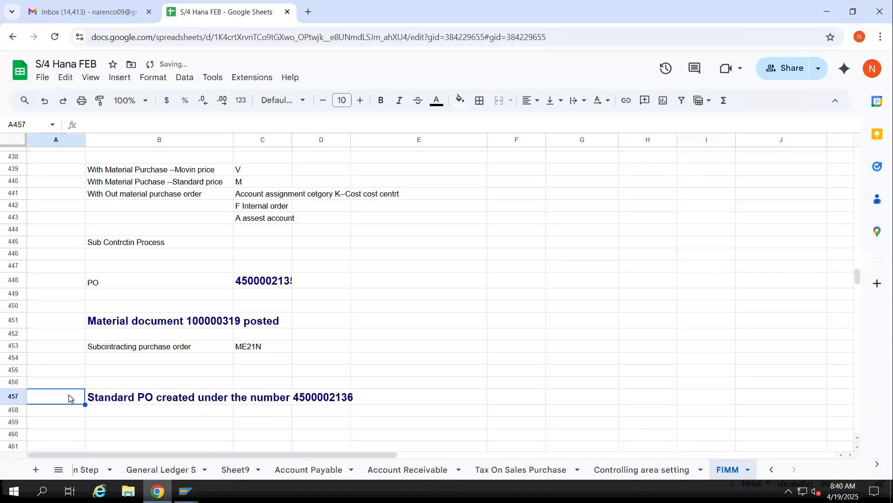
# Enter 1 in cell A456 and "Creating subcontacting Purchase order" in cell B456
pyautogui.click(76, 378)
pyautogui.write('1')
pyautogui.press('Tab')
pyautogui.write('Creating su')
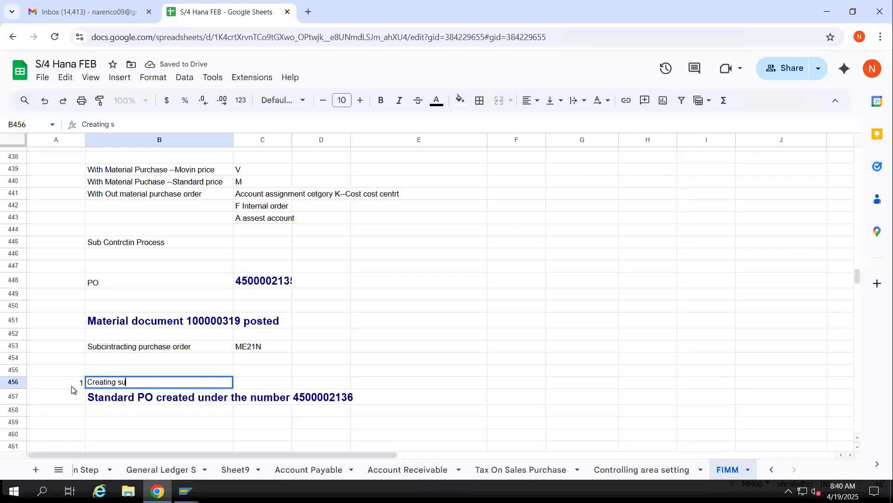
pyautogui.write('ncontacting')
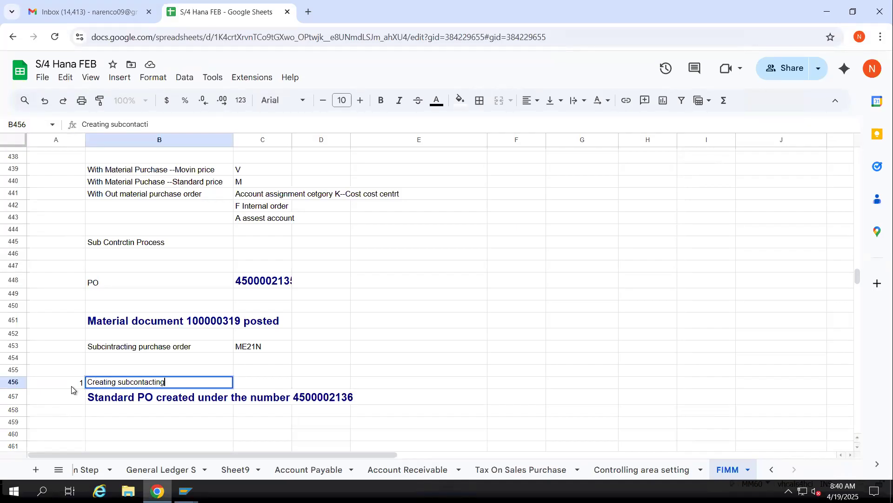
pyautogui.write(' Purchase order')
pyautogui.press('Tab')
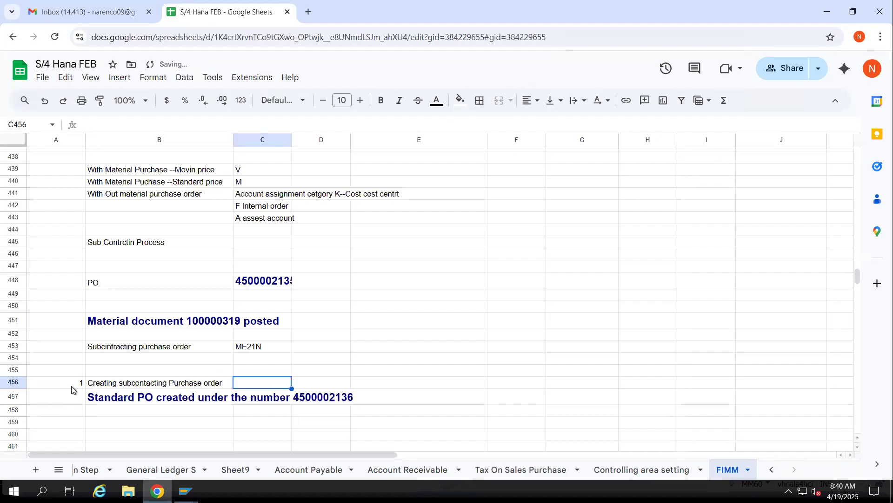
# Enter "Item cegory" in cell C456 with L in D456, and number the following entry 2 in A459
pyautogui.write('Item c')
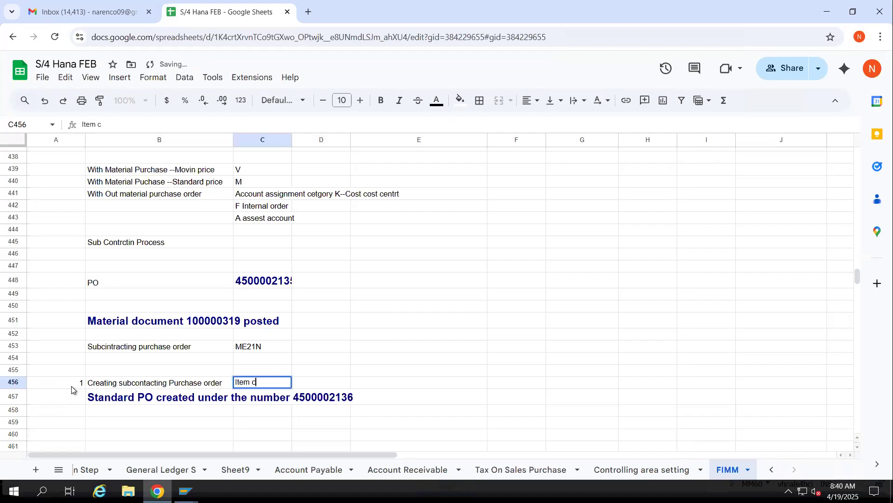
pyautogui.write('egory')
pyautogui.press('Tab')
pyautogui.write('L')
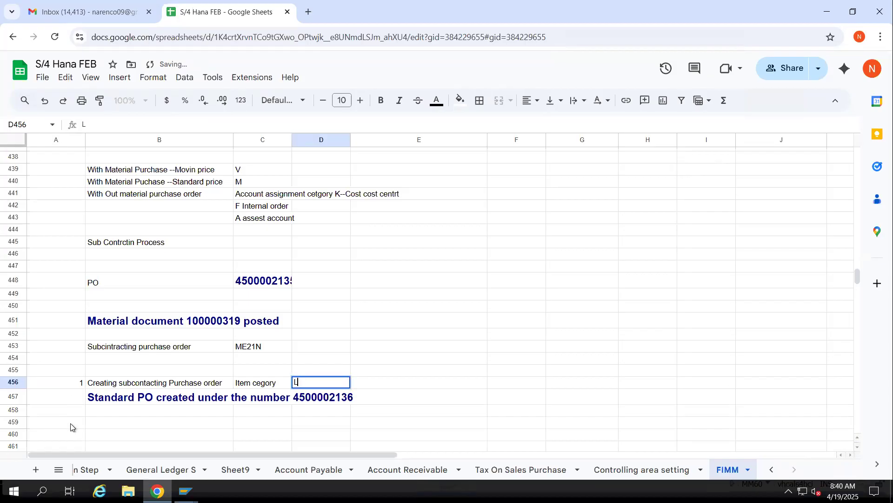
pyautogui.click(71, 426)
pyautogui.write('2')
pyautogui.press('Tab')
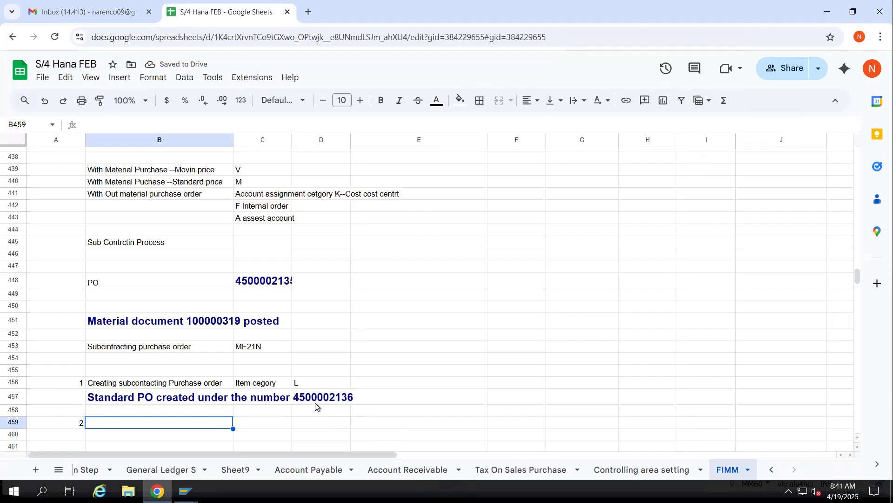
# Copy material numbers 600120 to 600123 from the SAP Materials List into cells B459 to B462 of the Google Sheet
pyautogui.moveTo(185, 490)
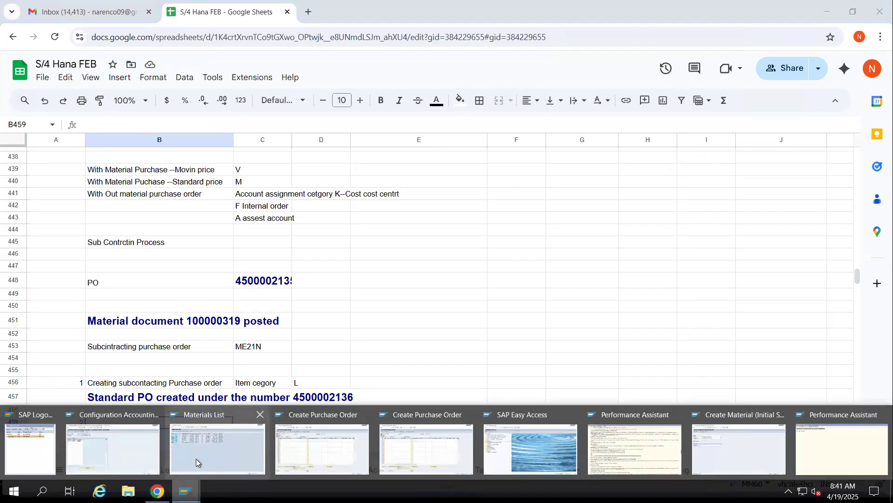
pyautogui.click(204, 449)
pyautogui.click(29, 159)
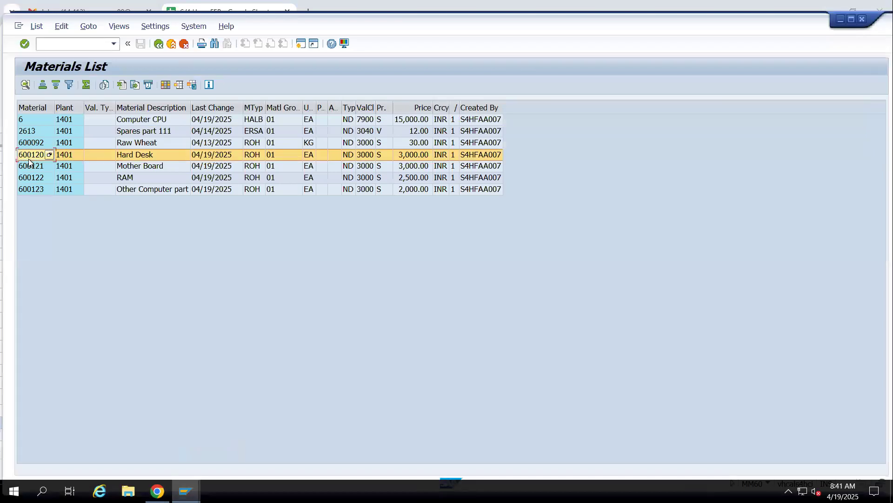
pyautogui.keyDown('shift'); pyautogui.click(29, 182); pyautogui.keyUp('shift')
pyautogui.click(30, 188)
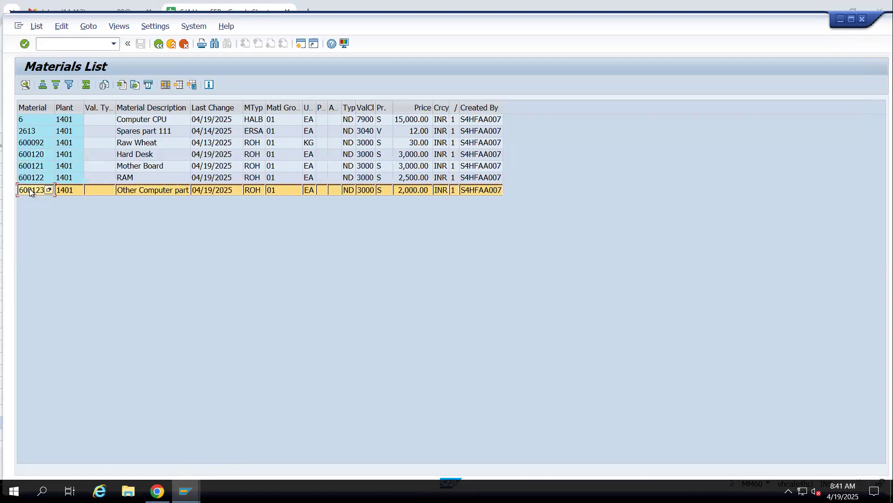
pyautogui.hotkey('alt', 'Tab')
pyautogui.hotkey('alt', 'Tab')
pyautogui.click(40, 154)
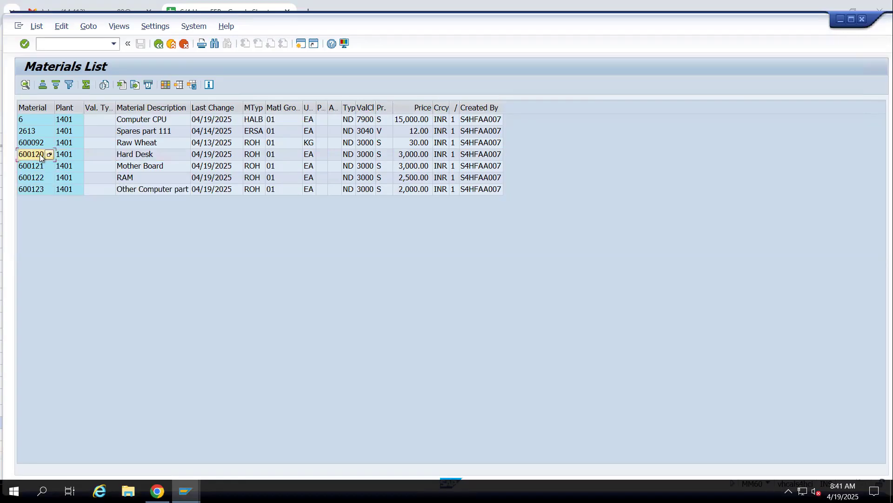
pyautogui.moveTo(40, 157); pyautogui.dragTo(47, 188)
pyautogui.hotkey('ctrl', 'c')
pyautogui.hotkey('alt', 'Tab')
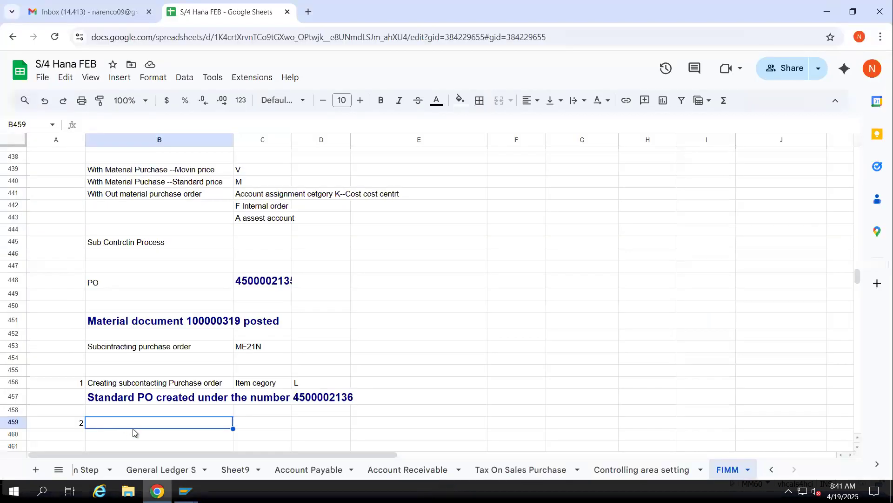
pyautogui.hotkey('ctrl', 'v')
pyautogui.scroll(-2, 195, 419)
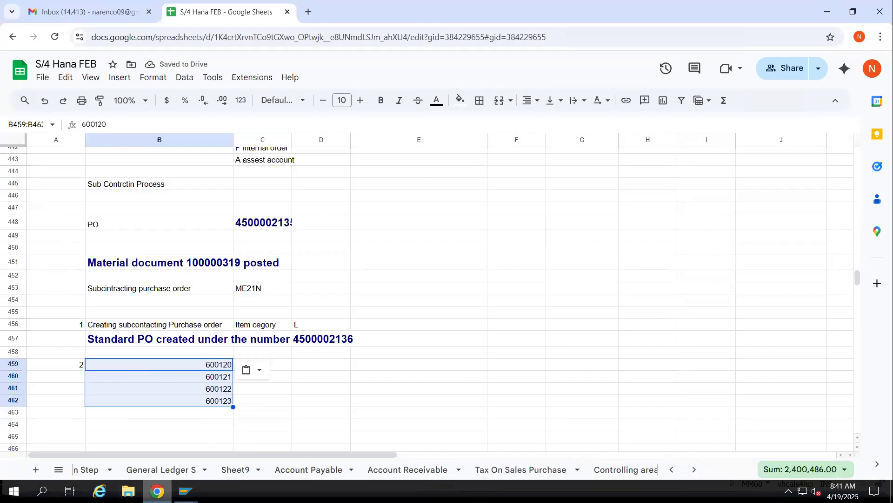
# Switch to the SAP Create Material session and start the stock overview transaction MMBE there
pyautogui.moveTo(186, 491)
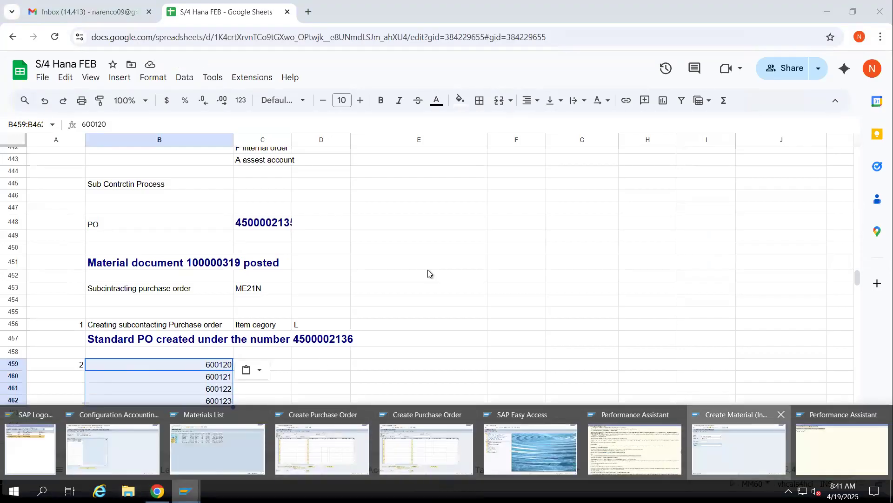
pyautogui.click(739, 448)
pyautogui.click(90, 30)
pyautogui.write('/n')
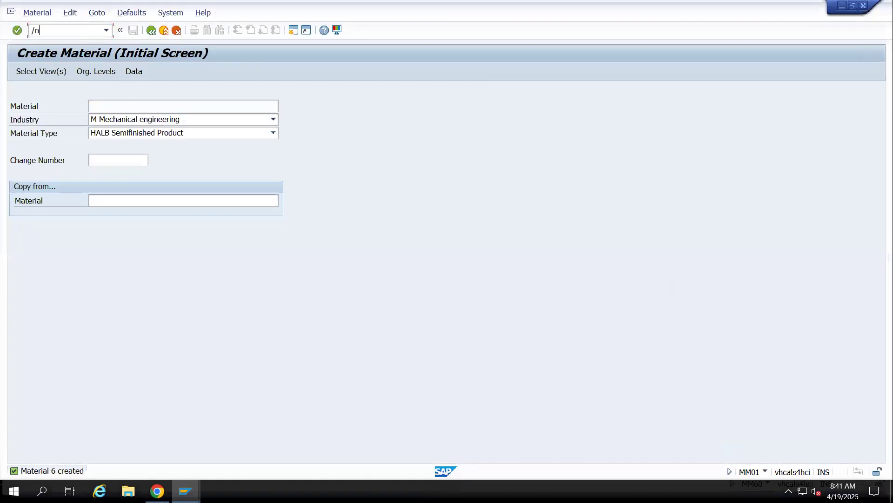
pyautogui.write('mmbe')
pyautogui.press('Return')
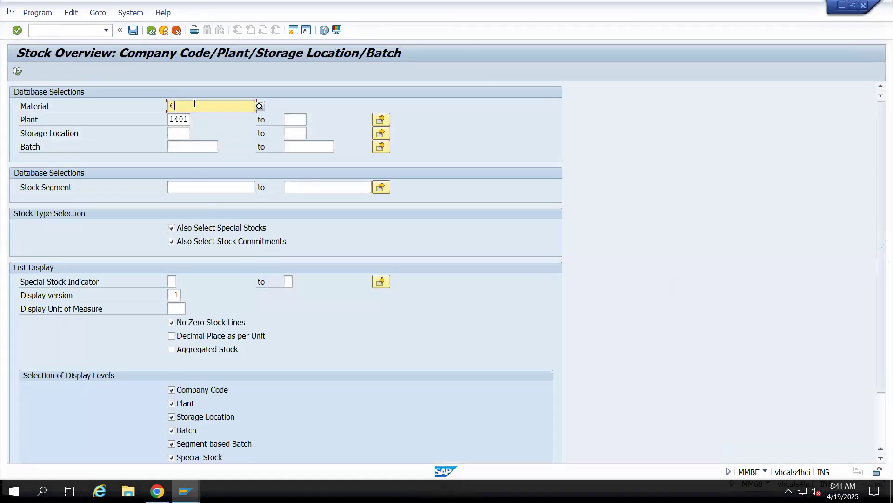
# Copy material number 600120 from the Google Sheet into the material selection of the stock overview
pyautogui.hotkey('alt', 'Tab')
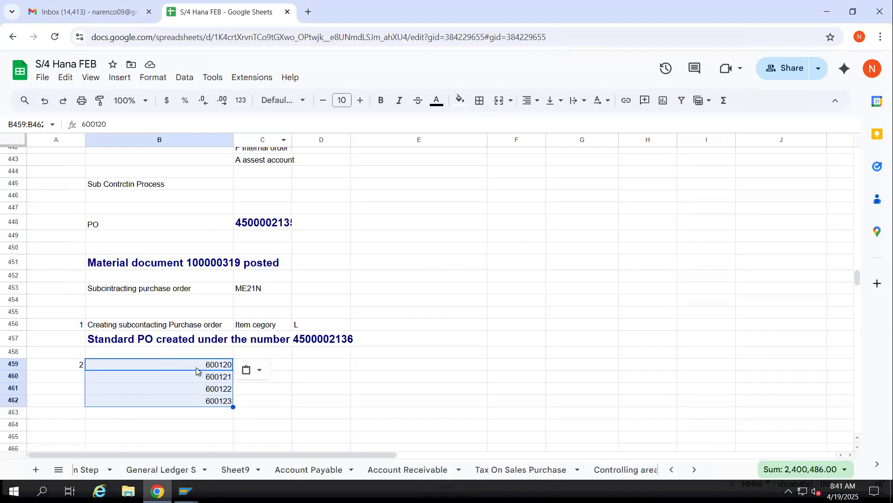
pyautogui.click(196, 370)
pyautogui.hotkey('alt', 'Tab')
pyautogui.hotkey('ctrl', 'v')
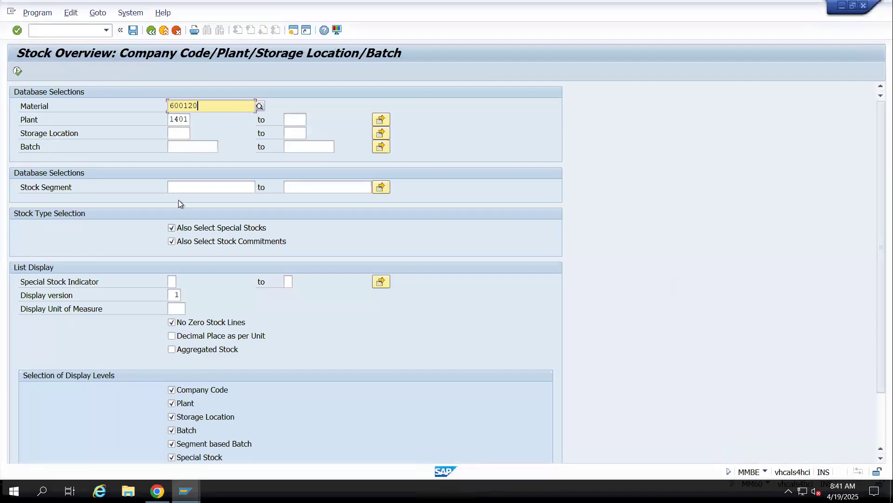
# Run the stock overview for material 600120 at plant 1401 and examine all its stock type columns
pyautogui.click(18, 71)
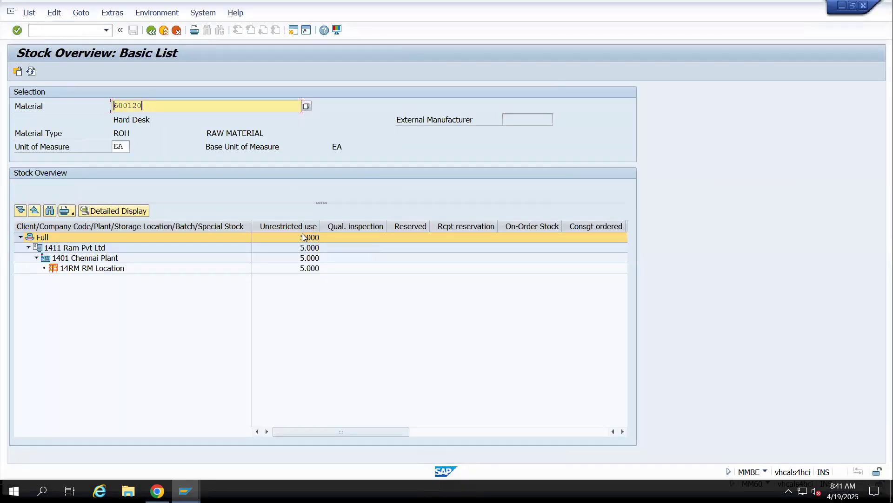
pyautogui.click(623, 431)
pyautogui.click(624, 430)
pyautogui.click(623, 431)
pyautogui.click(624, 431)
pyautogui.click(624, 431)
pyautogui.click(624, 431)
pyautogui.click(624, 431)
pyautogui.click(624, 431)
pyautogui.click(624, 431)
pyautogui.click(624, 431)
pyautogui.click(624, 431)
pyautogui.click(624, 431)
pyautogui.click(623, 431)
pyautogui.click(624, 431)
pyautogui.click(623, 431)
pyautogui.click(623, 431)
pyautogui.click(623, 431)
pyautogui.click(624, 431)
pyautogui.click(624, 431)
pyautogui.click(624, 431)
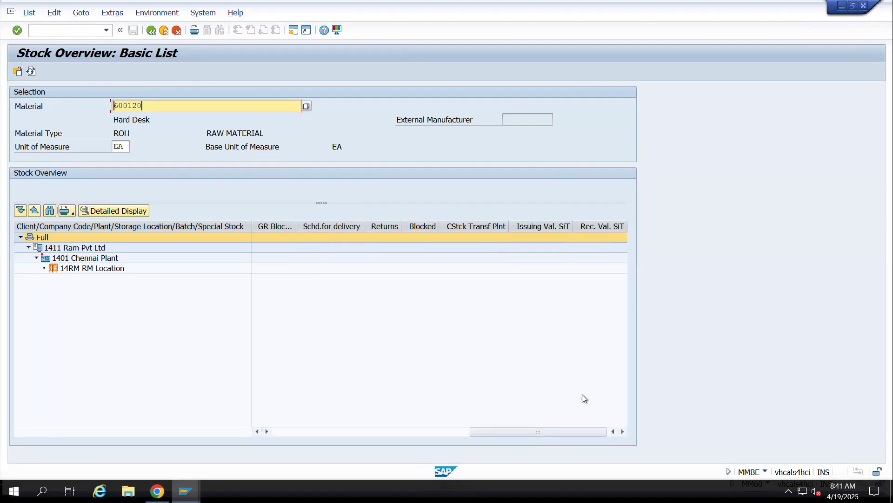
pyautogui.moveTo(572, 429); pyautogui.dragTo(380, 462)
pyautogui.click(281, 427)
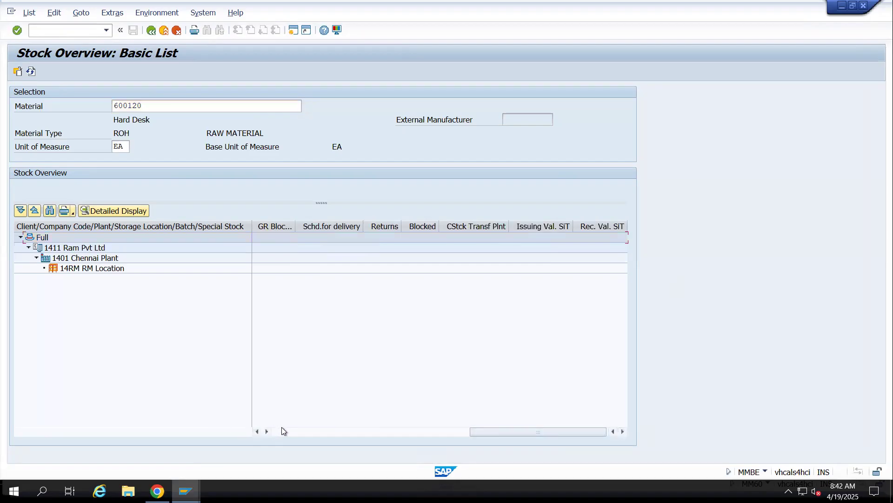
pyautogui.click(281, 431)
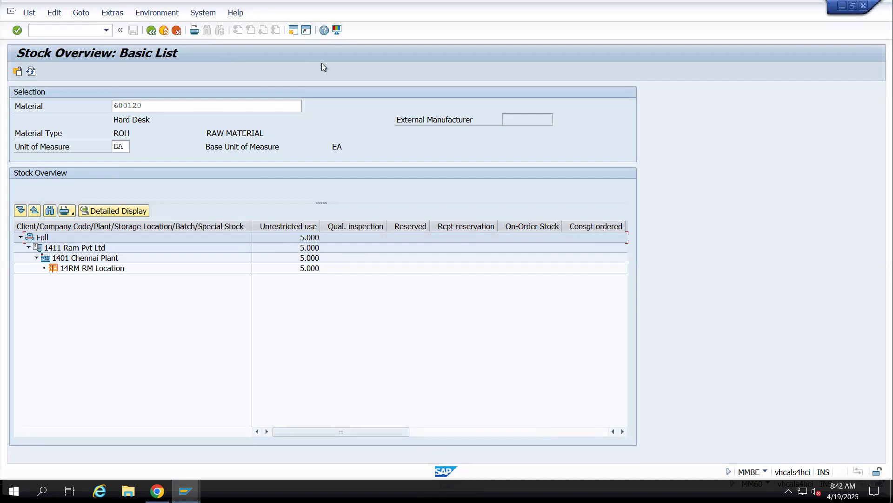
# Switch to the Google Sheet and go to the empty rows below the material numbers
pyautogui.hotkey('alt', 'Tab')
pyautogui.click(107, 434)
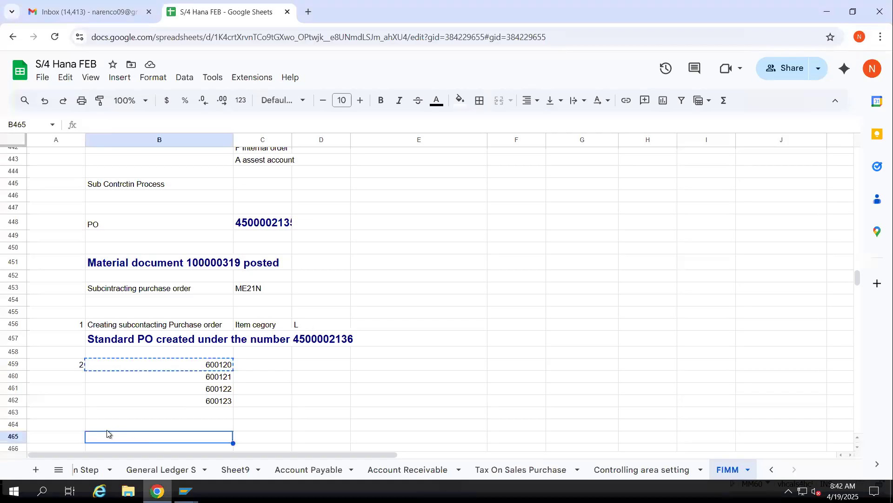
pyautogui.click(82, 429)
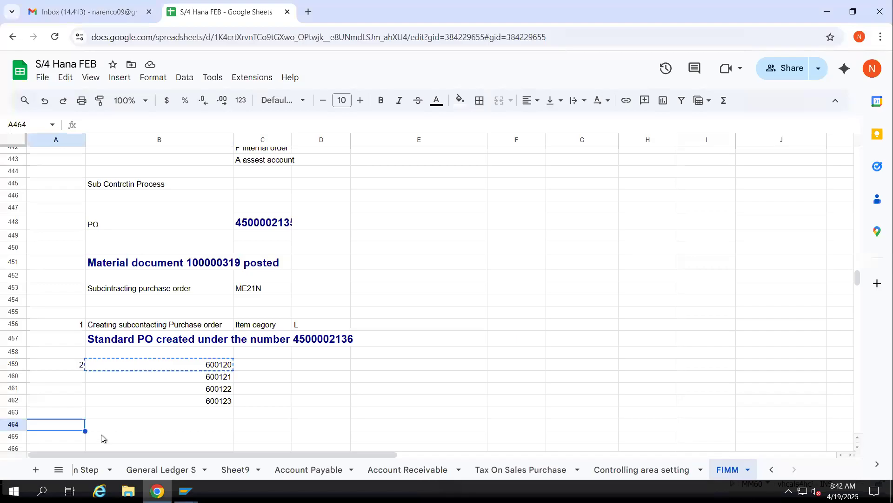
pyautogui.write('Stock')
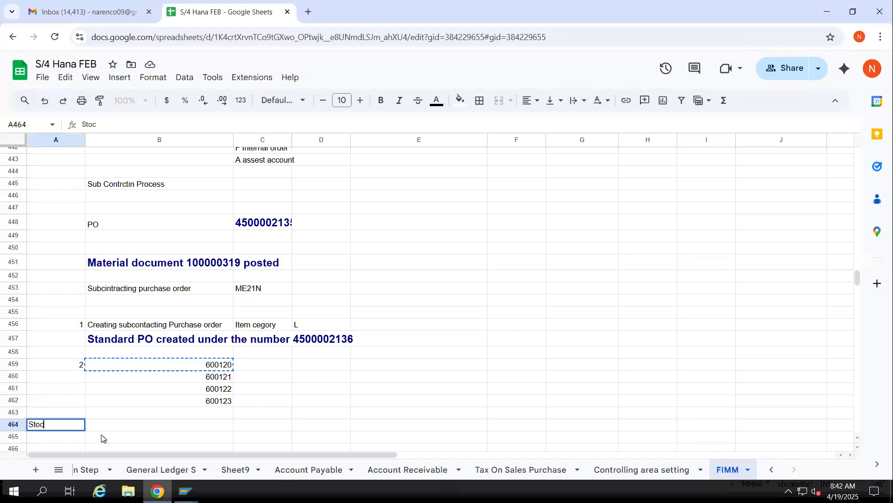
pyautogui.press('BackSpace')
pyautogui.press('BackSpace')
pyautogui.press('BackSpace')
pyautogui.press('BackSpace')
pyautogui.press('BackSpace')
# Enter "Stock Transfer form Normal to vendor stock" in cell B464
pyautogui.press('Tab')
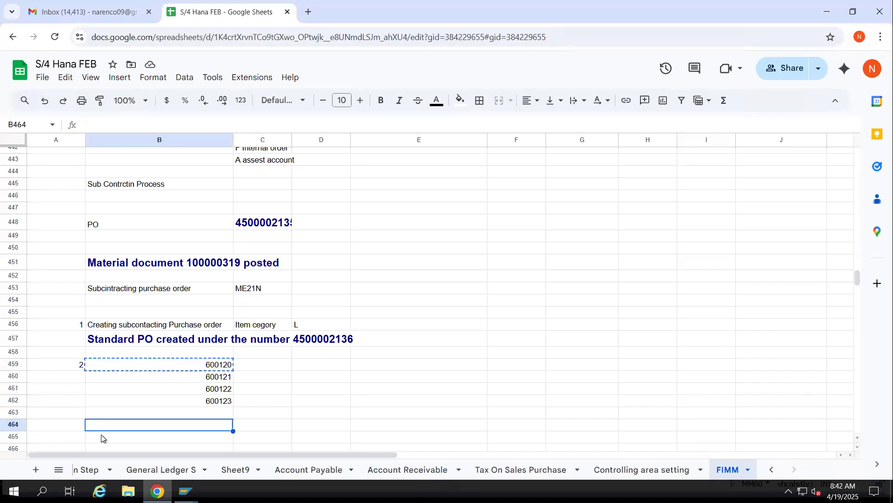
pyautogui.write('Stoc')
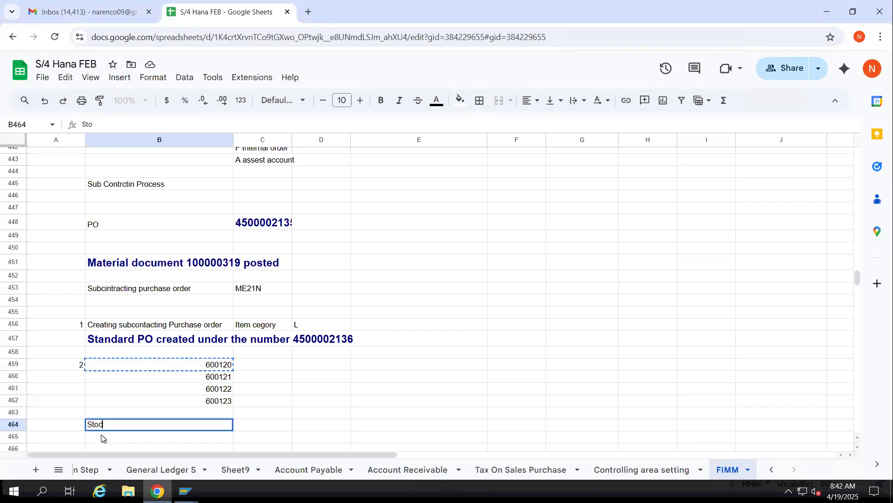
pyautogui.write('k Transfer form')
pyautogui.write(' Not')
pyautogui.write('mal to ')
pyautogui.write('vendor stock')
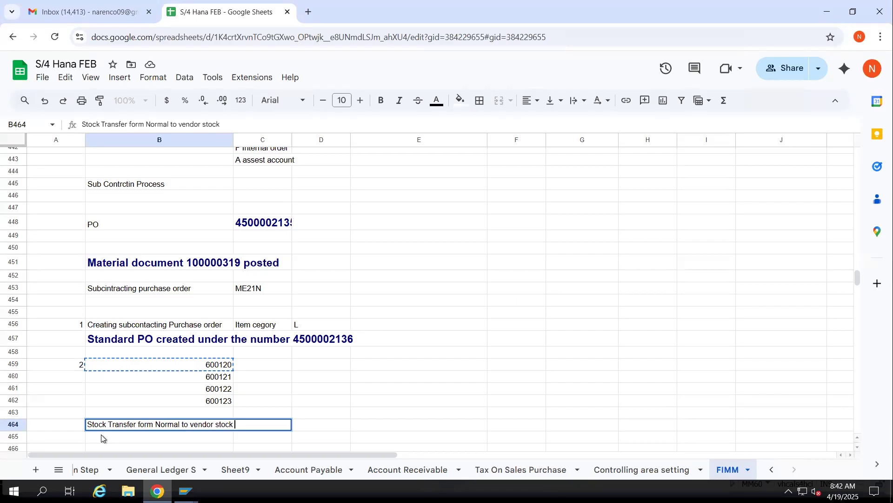
# Enter "Movement type" in cell C464 with 541 in D464, and number the row 2 in A464
pyautogui.press('Tab')
pyautogui.write('Mov')
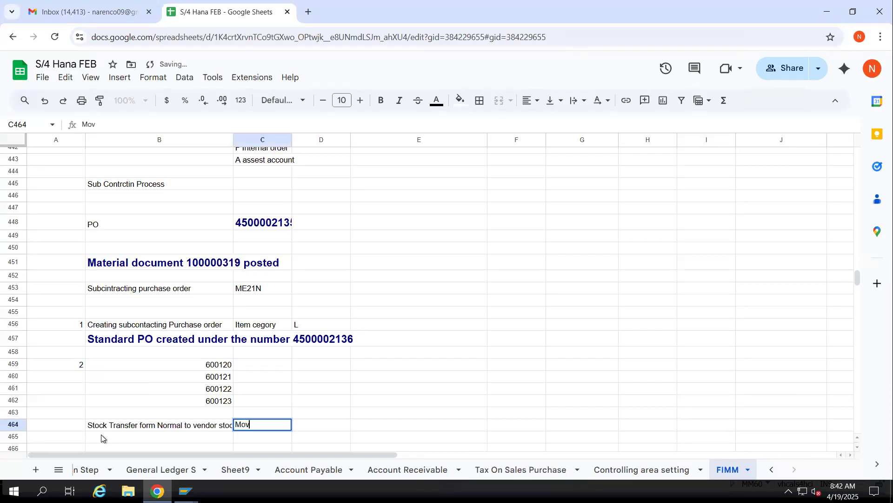
pyautogui.write('ement type')
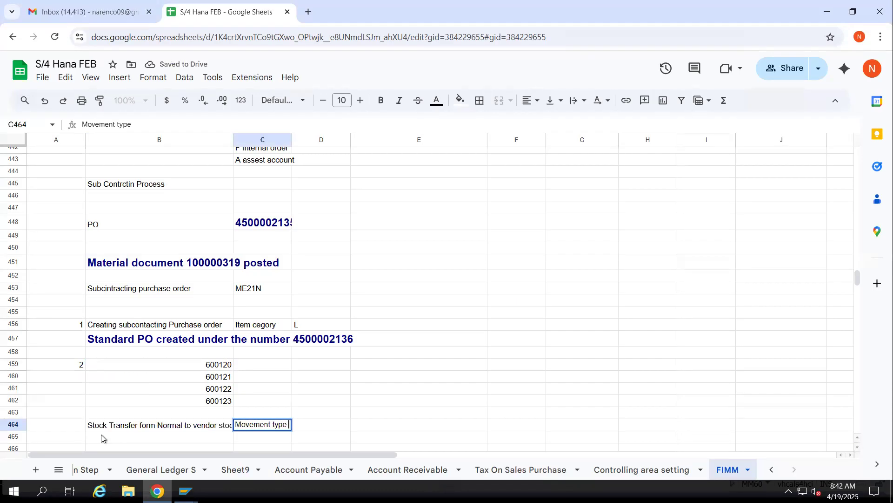
pyautogui.press('Tab')
pyautogui.write('%41')
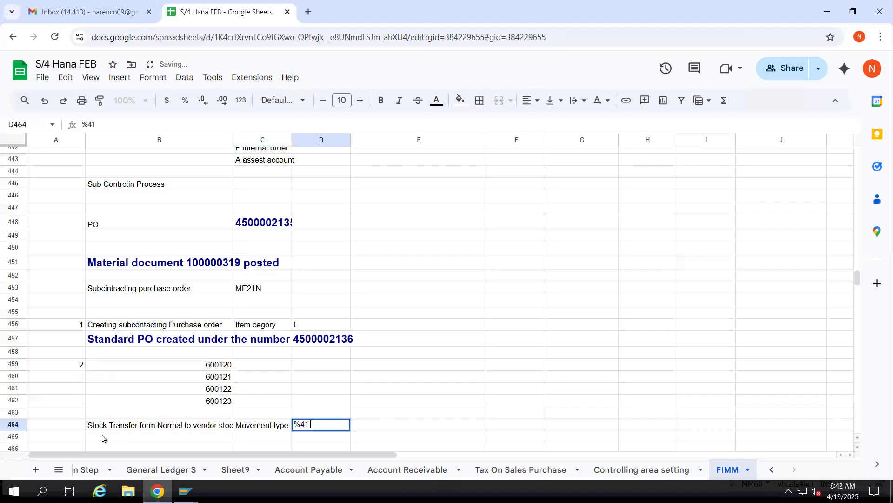
pyautogui.press('BackSpace')
pyautogui.press('BackSpace')
pyautogui.press('BackSpace')
pyautogui.write('541')
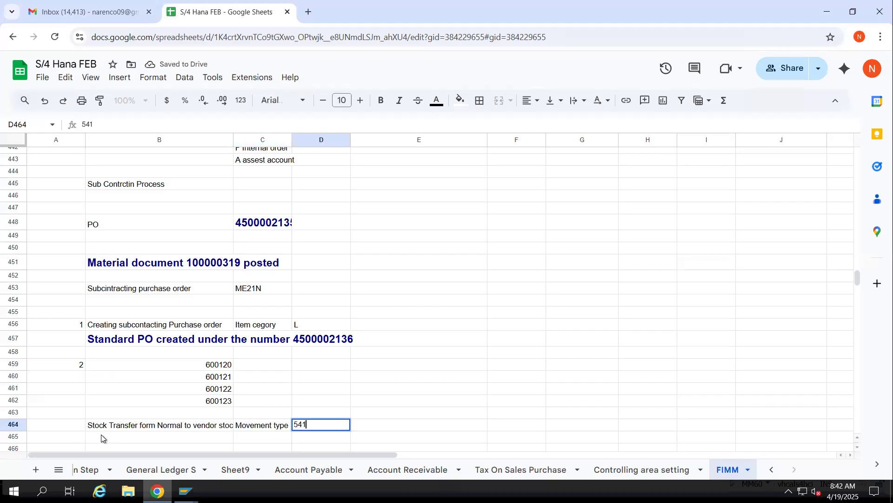
pyautogui.click(75, 428)
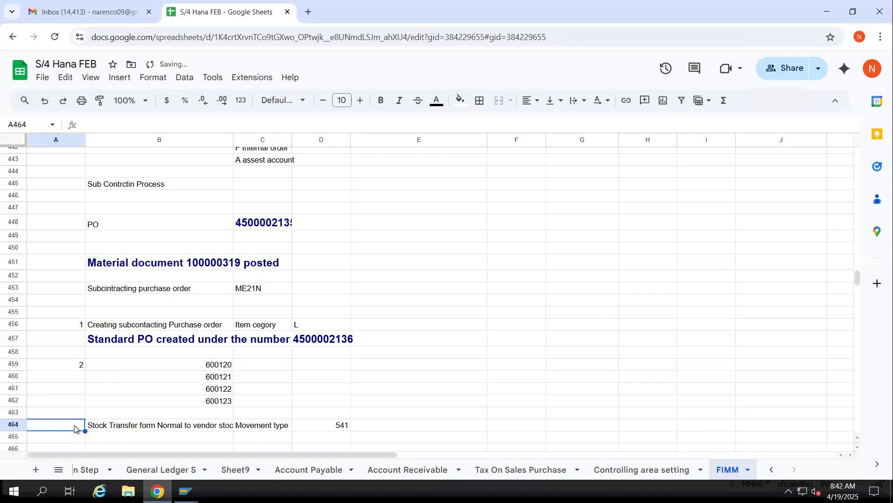
pyautogui.write('2')
# Enter "MIGO --- Transfer stock" in cell B465 of the Google Sheet
pyautogui.click(109, 444)
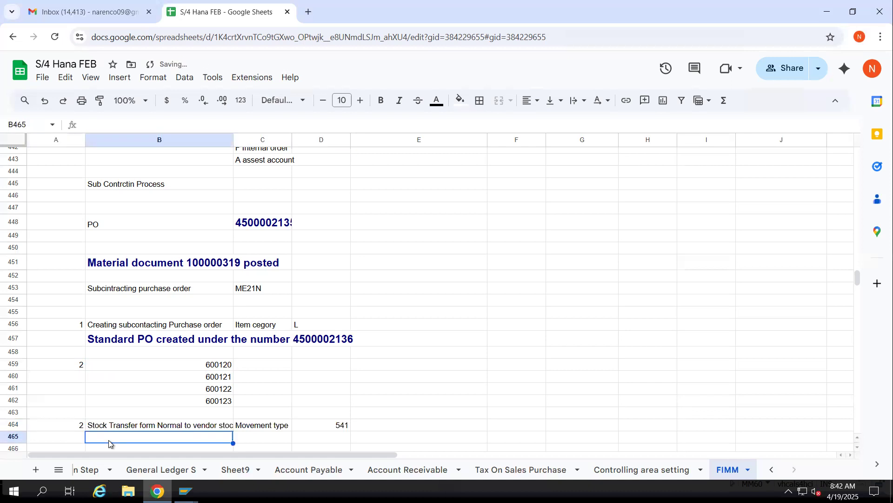
pyautogui.write('MI')
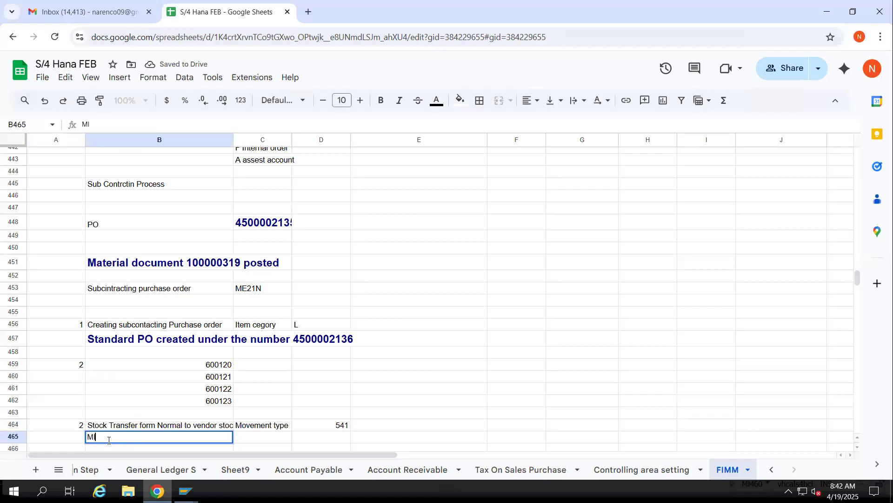
pyautogui.write('GO --- Transfer stock')
pyautogui.press('Return')
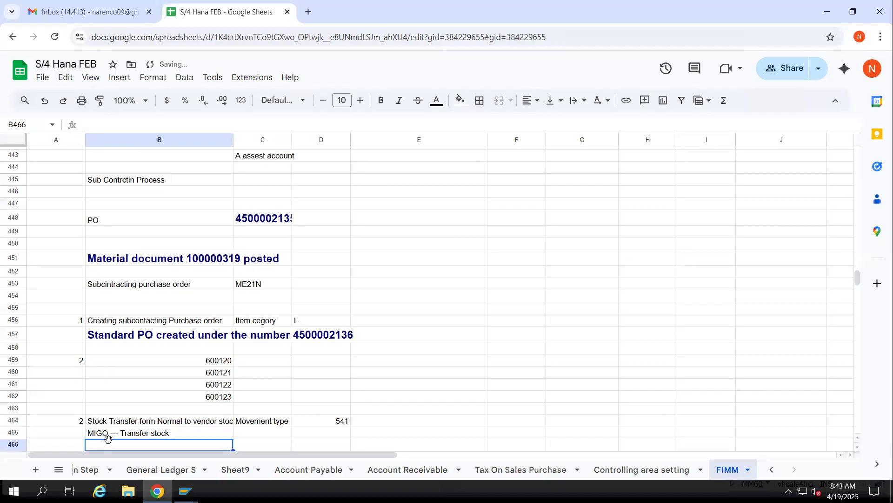
# Switch to SAP and bring up the goods movement transaction MIGO
pyautogui.hotkey('alt', 'Tab')
pyautogui.hotkey('alt', 'Tab')
pyautogui.hotkey('alt', 'Tab')
pyautogui.hotkey('alt', 'Tab')
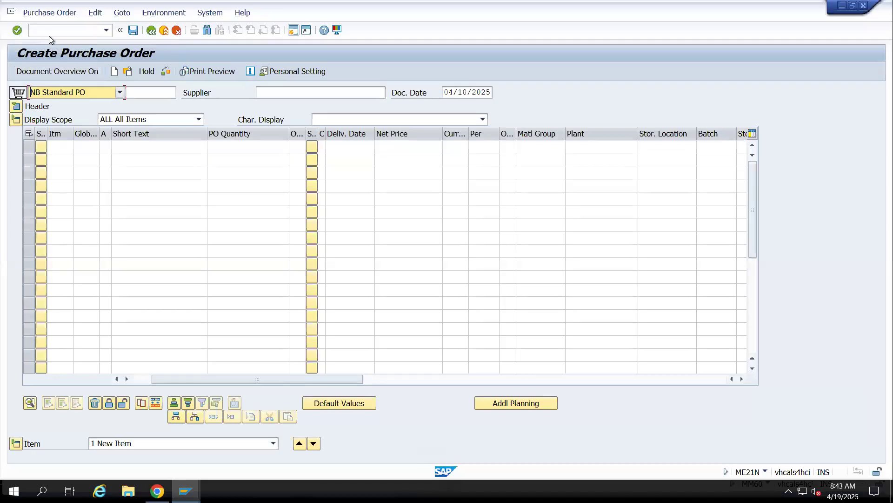
pyautogui.hotkey('alt', 'Tab')
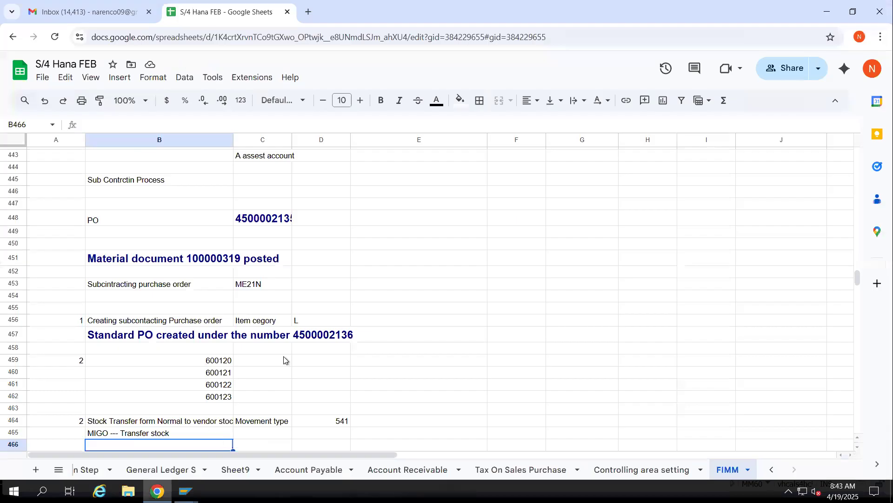
pyautogui.click(305, 337)
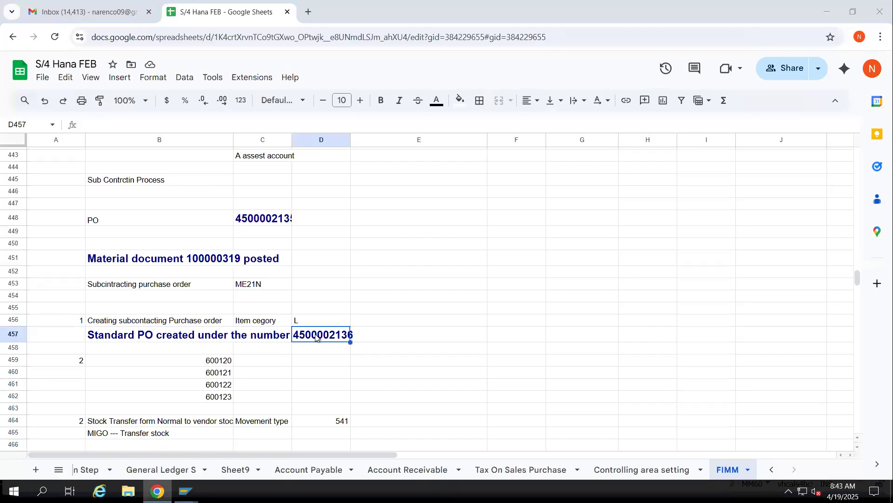
pyautogui.hotkey('alt', 'Tab')
pyautogui.click(73, 31)
pyautogui.write('/nme21n')
pyautogui.press('Return')
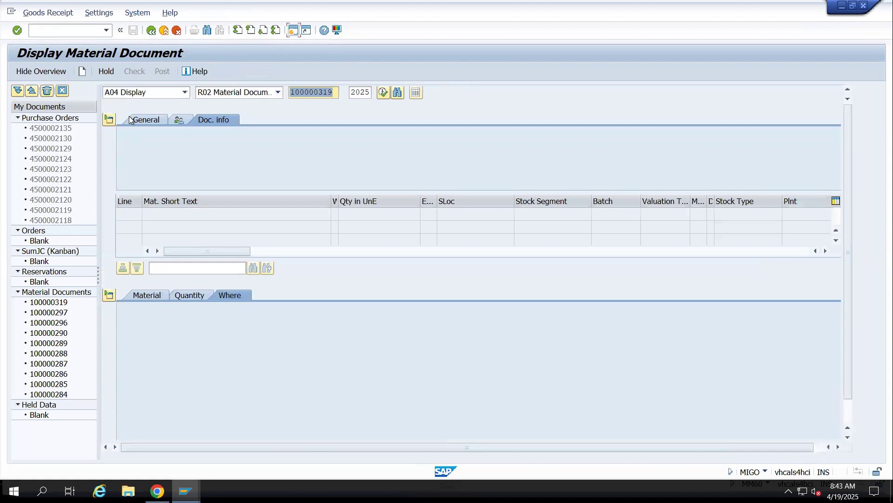
# Change the goods movement action to A08 Transfer Posting and set the movement type to 541
pyautogui.click(129, 94)
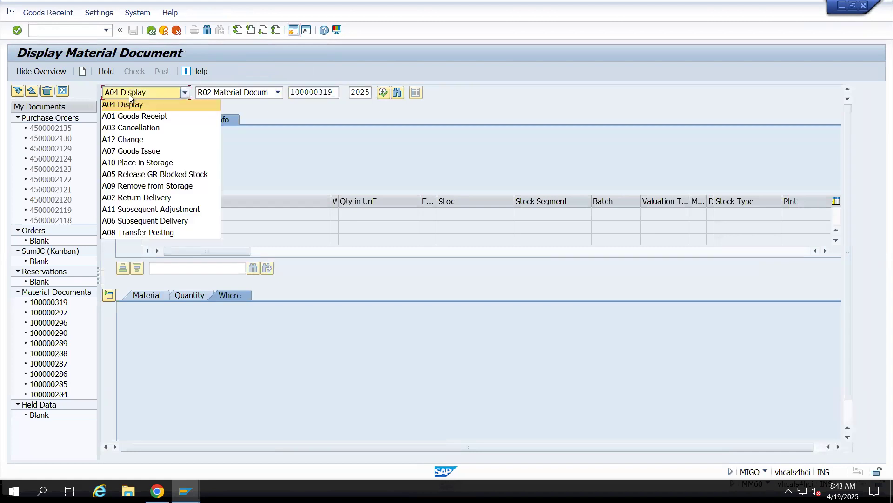
pyautogui.click(149, 235)
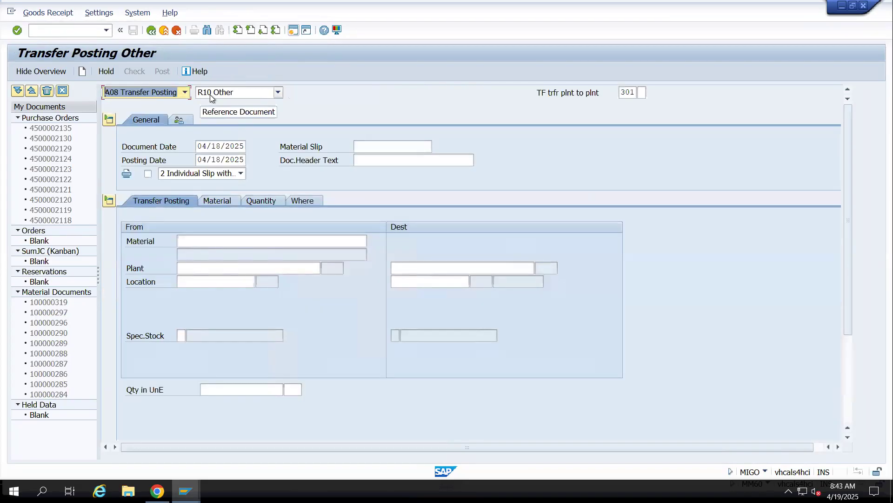
pyautogui.click(635, 93)
pyautogui.press('BackSpace')
pyautogui.press('BackSpace')
pyautogui.press('BackSpace')
pyautogui.write('541')
pyautogui.press('Return')
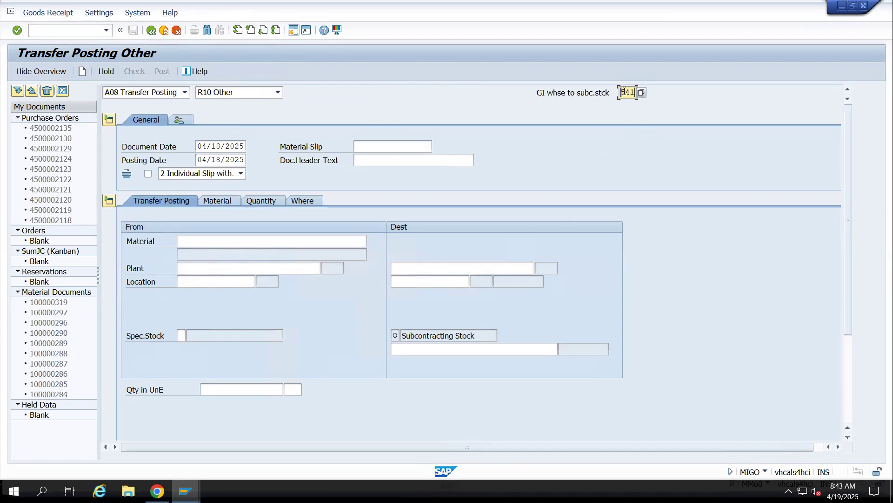
# Copy material number 600120 from cell B459 of the Google Sheet into the source material of the transfer posting
pyautogui.moveTo(400, 335); pyautogui.dragTo(506, 335)
pyautogui.click(184, 241)
pyautogui.hotkey('alt', 'Tab')
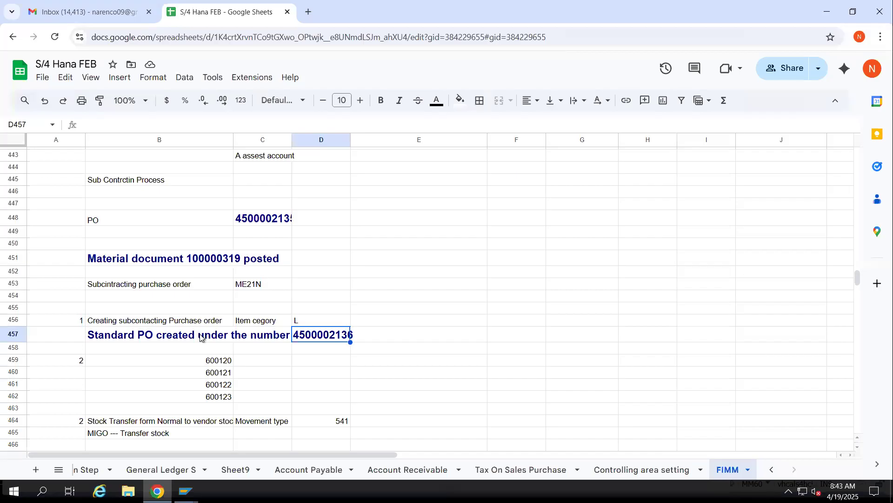
pyautogui.click(217, 361)
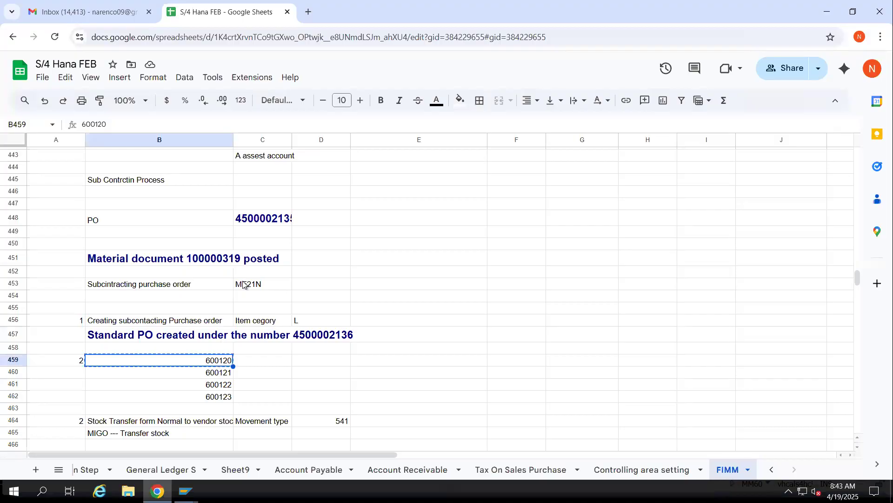
pyautogui.hotkey('alt', 'Tab')
pyautogui.write('600120')
# Set the source plant to 1401, the storage location to 14rm and the transfer quantity to 1
pyautogui.click(220, 269)
pyautogui.write('1401')
pyautogui.press('Tab')
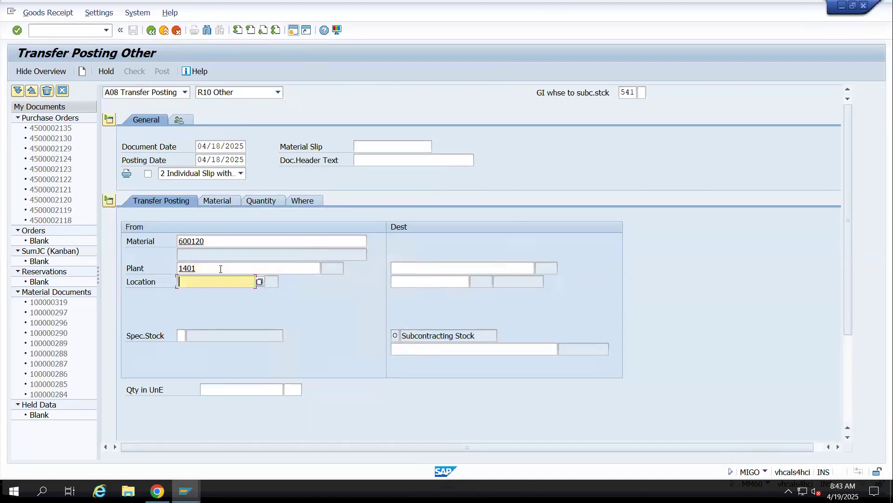
pyautogui.write('14rm')
pyautogui.press('Tab')
pyautogui.press('Tab')
pyautogui.press('Tab')
pyautogui.press('Tab')
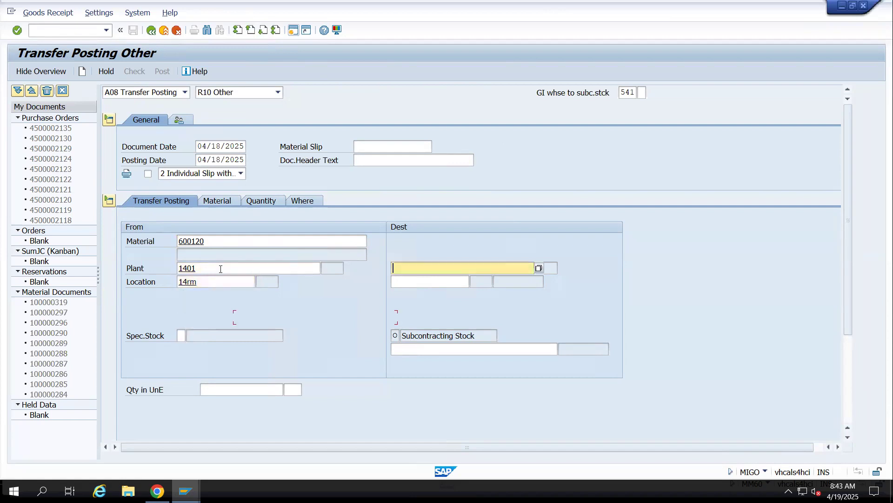
pyautogui.press('Tab')
pyautogui.write('1')
# Open the supplier search help for the vendor of the destination subcontracting stock
pyautogui.click(392, 349)
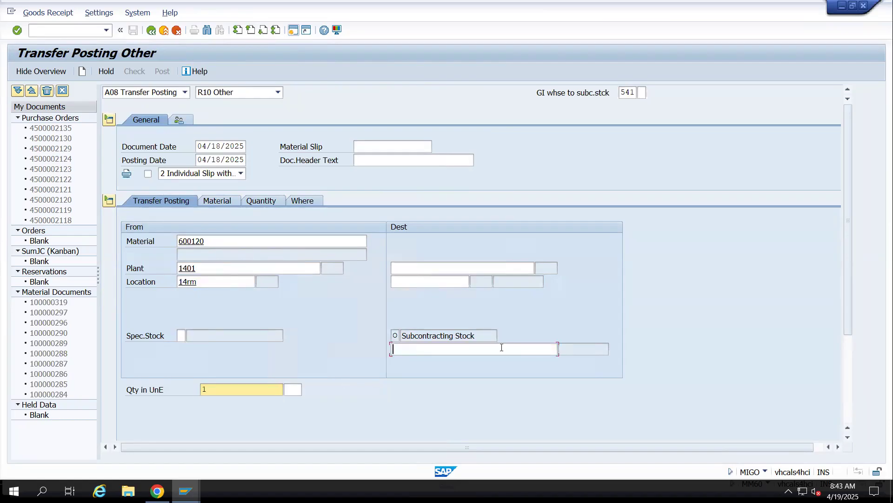
pyautogui.hotkey('alt', 'Tab')
pyautogui.hotkey('alt', 'Tab')
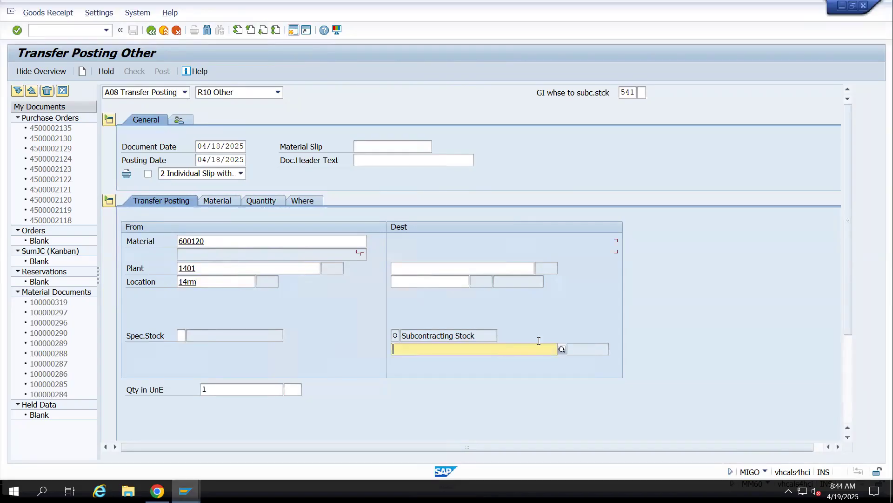
pyautogui.click(562, 349)
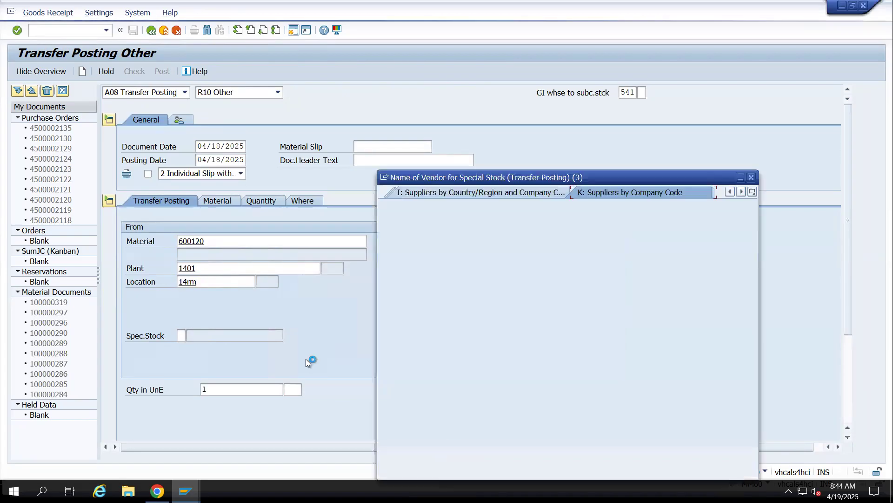
# Switch to the SAP Easy Access session and display the subcontracting purchase order with ME23N to look up its supplier
pyautogui.moveTo(185, 491)
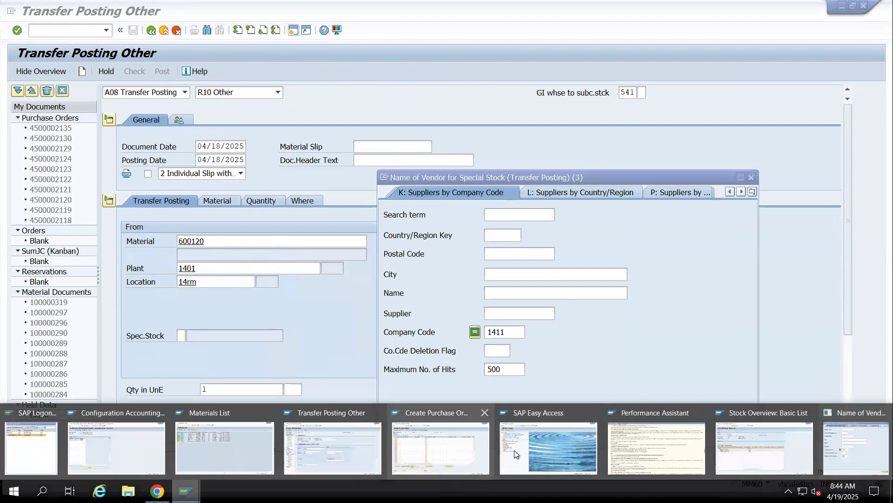
pyautogui.click(517, 450)
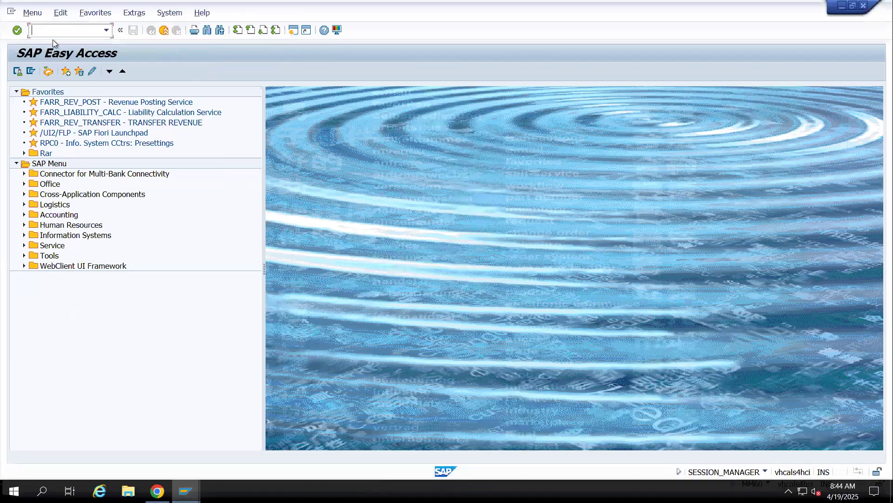
pyautogui.write('me23n')
pyautogui.press('Return')
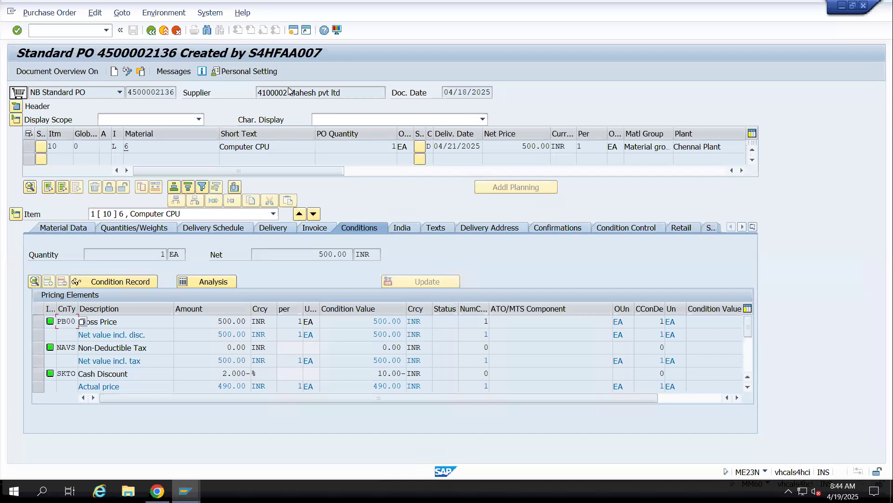
# Copy the supplier number from the subcontracting purchase order into the vendor of the destination subcontracting stock for Mahesh pvt ltd
pyautogui.moveTo(289, 91); pyautogui.dragTo(256, 91)
pyautogui.hotkey('ctrl', 'c')
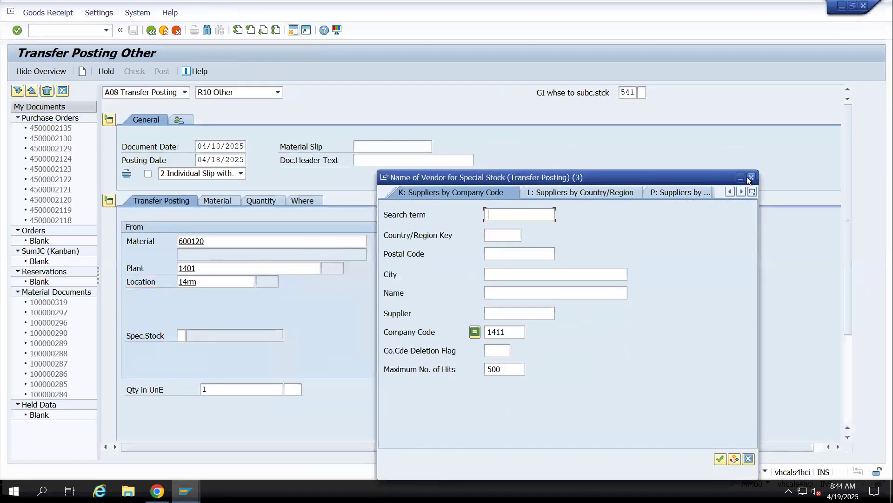
pyautogui.click(750, 178)
pyautogui.click(470, 349)
pyautogui.hotkey('ctrl', 'v')
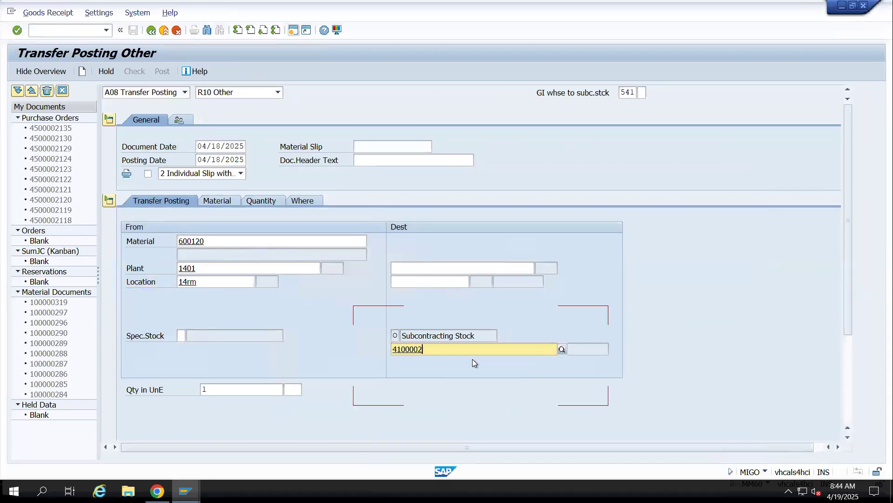
pyautogui.press('Return')
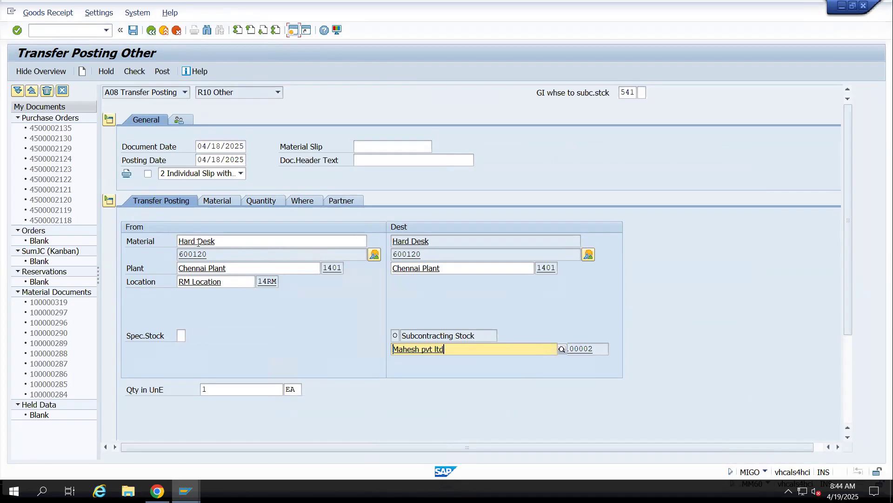
# Check and post the 541 transfer of material 600120 from RM Location to the vendor's subcontracting stock
pyautogui.moveTo(212, 255); pyautogui.dragTo(176, 249)
pyautogui.click(176, 249)
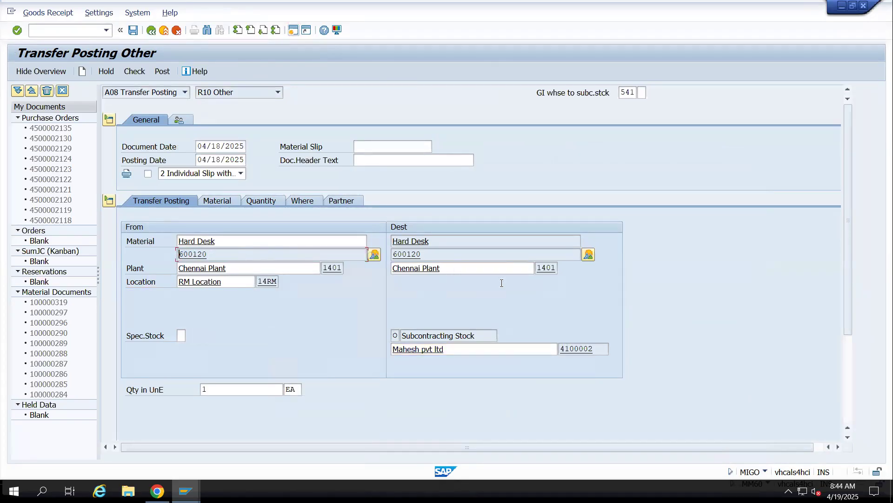
pyautogui.click(396, 335)
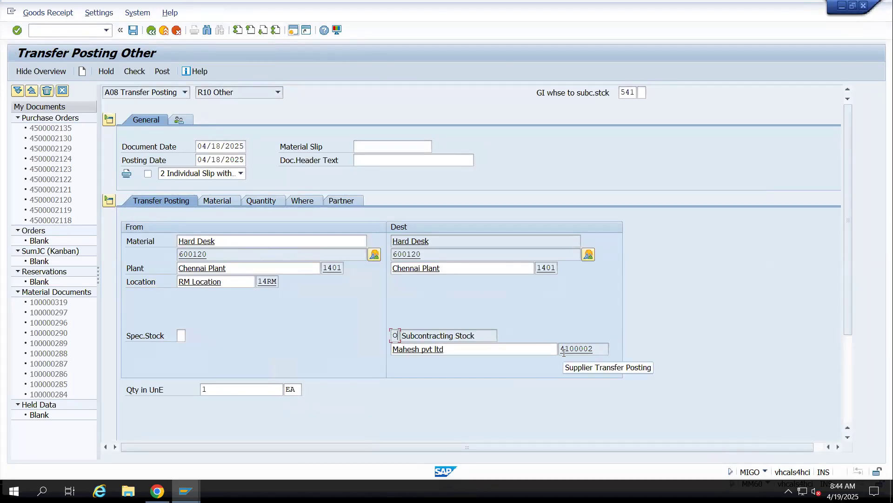
pyautogui.click(134, 75)
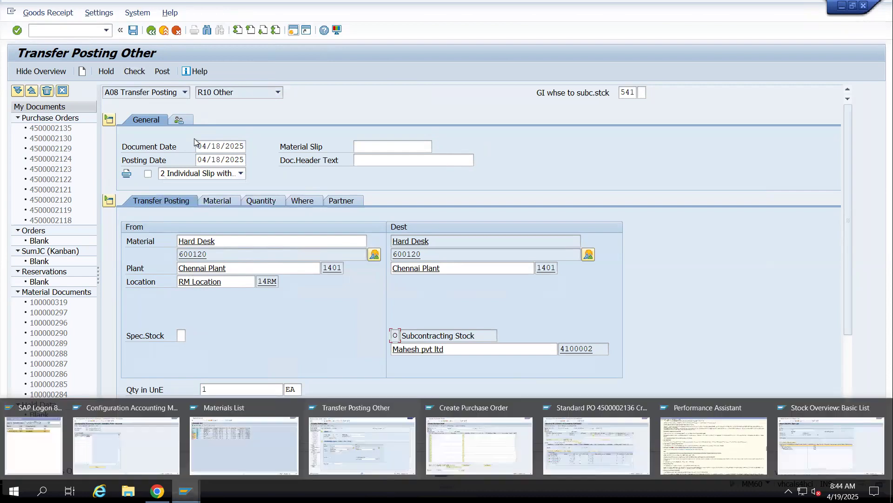
pyautogui.click(161, 72)
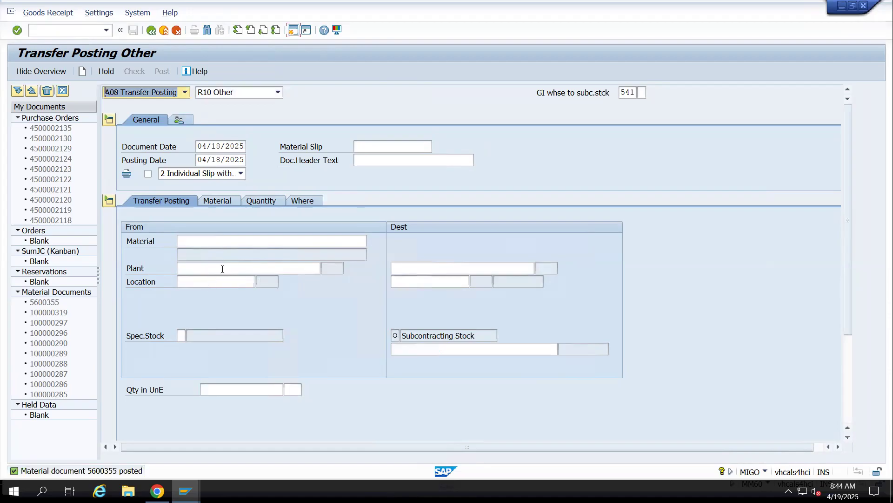
# Switch to the OBYC session and display the MMBE stock overview for material 600120 at plant 1401
pyautogui.click(92, 32)
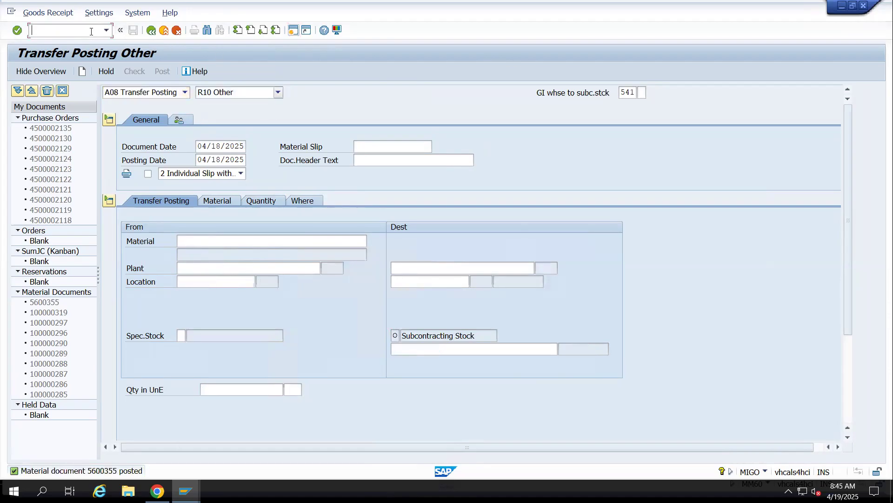
pyautogui.click(186, 491)
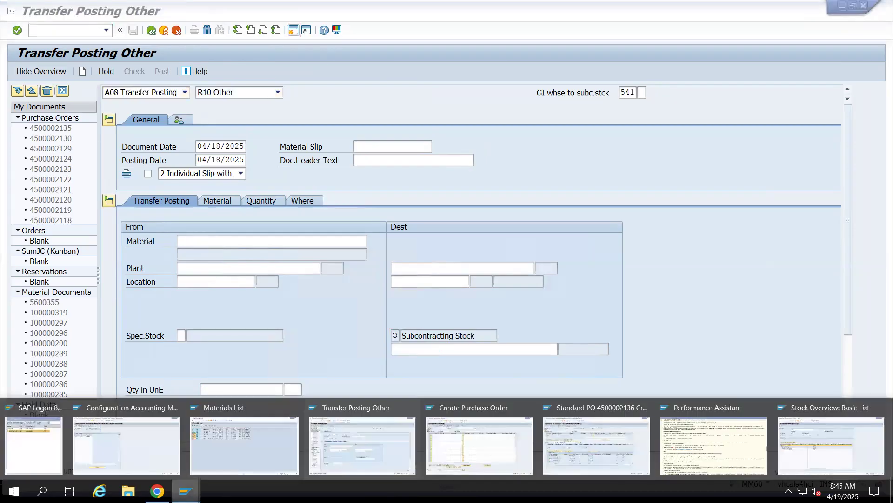
pyautogui.click(147, 429)
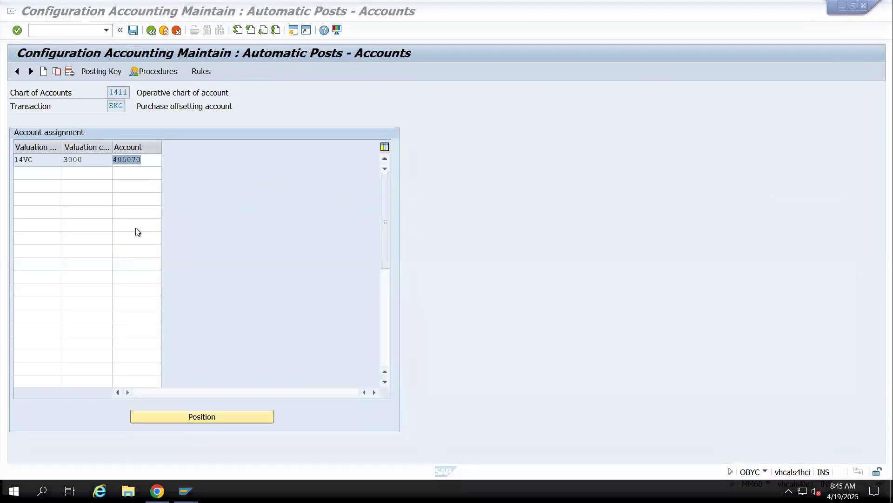
pyautogui.click(80, 32)
pyautogui.write('/nmmbe')
pyautogui.press('Return')
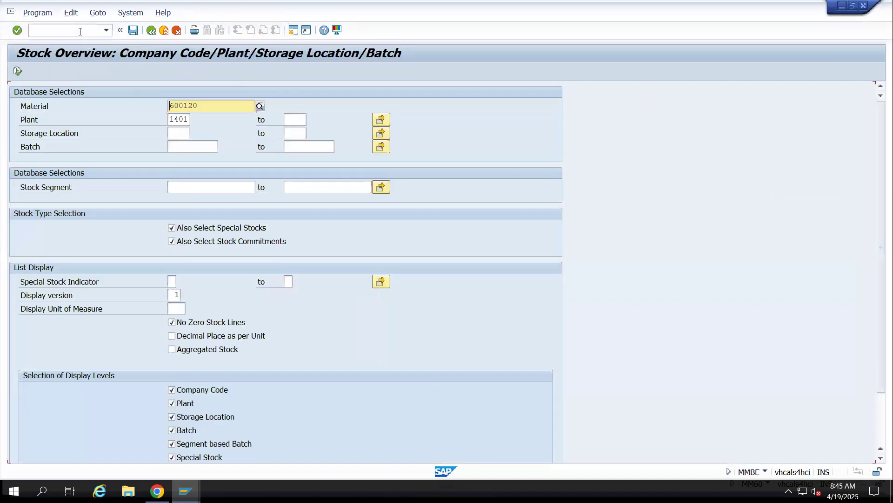
pyautogui.press('F8')
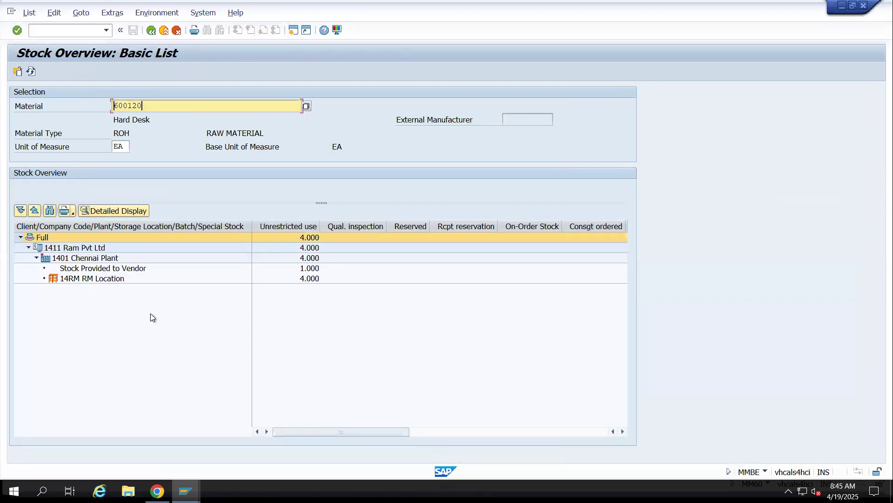
# Compare the unrestricted quantities of the stock provided to vendor and the 14RM RM Location
pyautogui.click(105, 280)
pyautogui.click(91, 269)
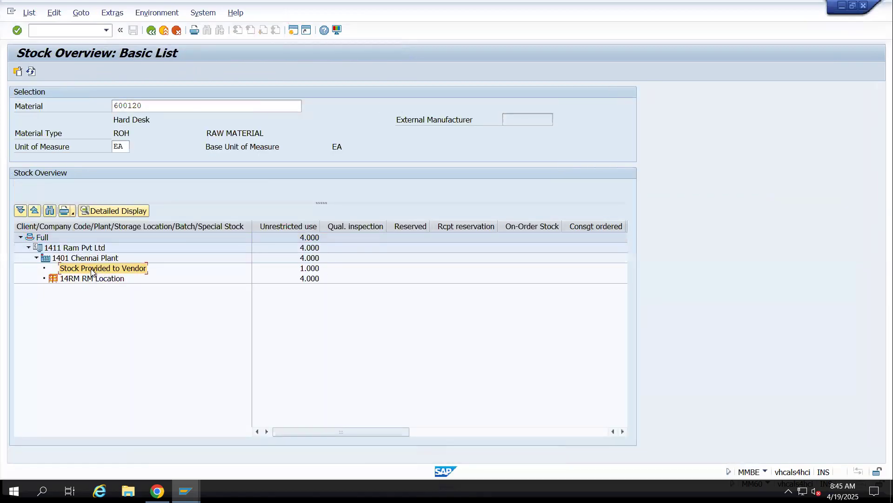
pyautogui.click(309, 269)
pyautogui.click(310, 279)
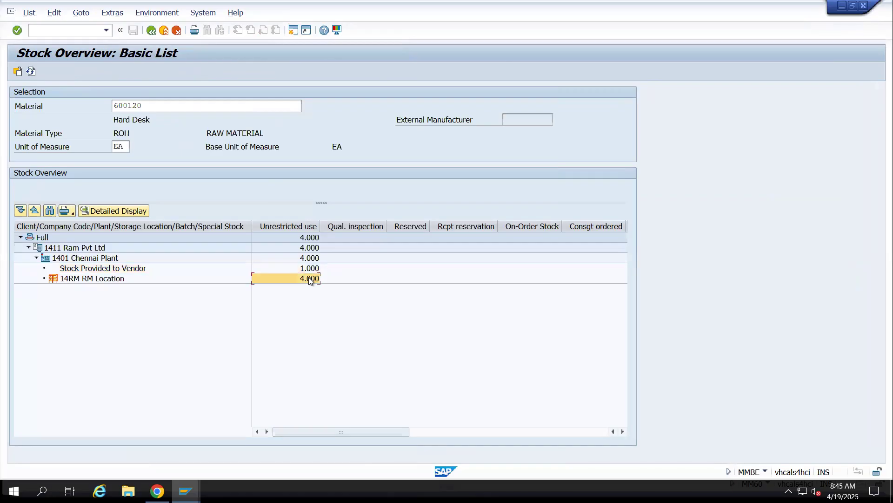
pyautogui.click(309, 269)
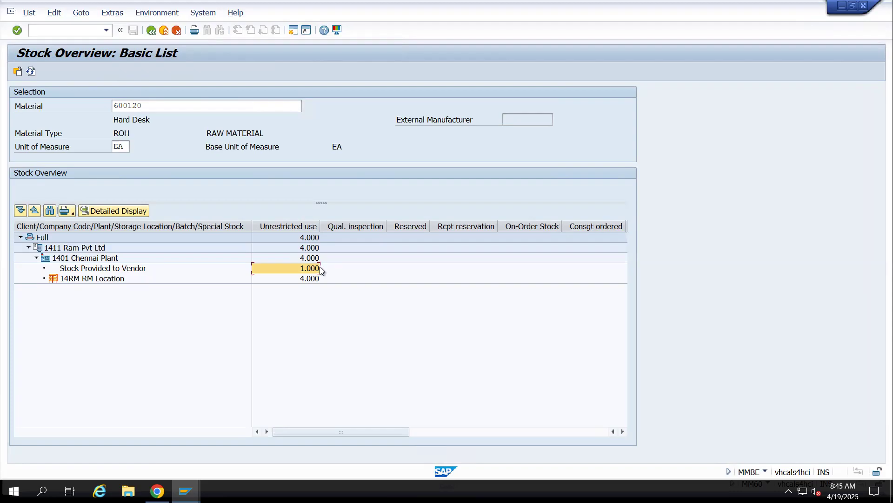
# Return to the transfer posting and enter material 600121, plant 1401, location 14rm and Mahesh pvt ltd as the subcontracting vendor
pyautogui.hotkey('alt', 'Tab')
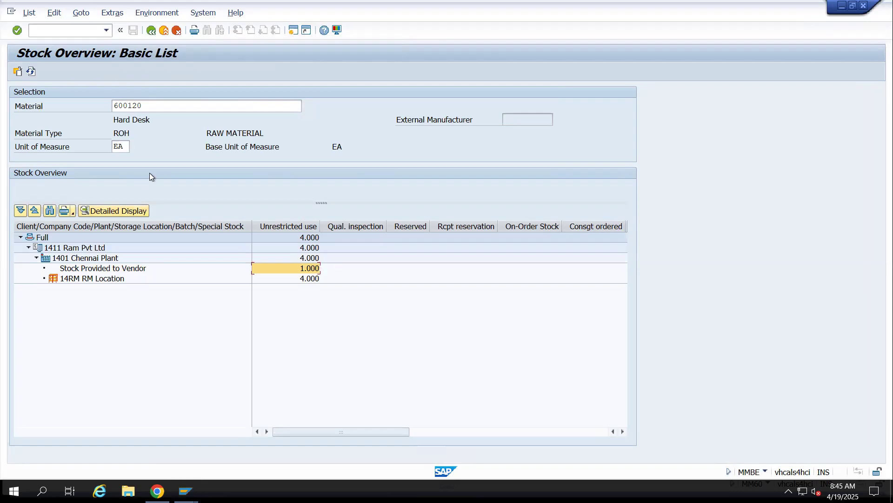
pyautogui.click(209, 241)
pyautogui.write('600120')
pyautogui.press('BackSpace')
pyautogui.write('1')
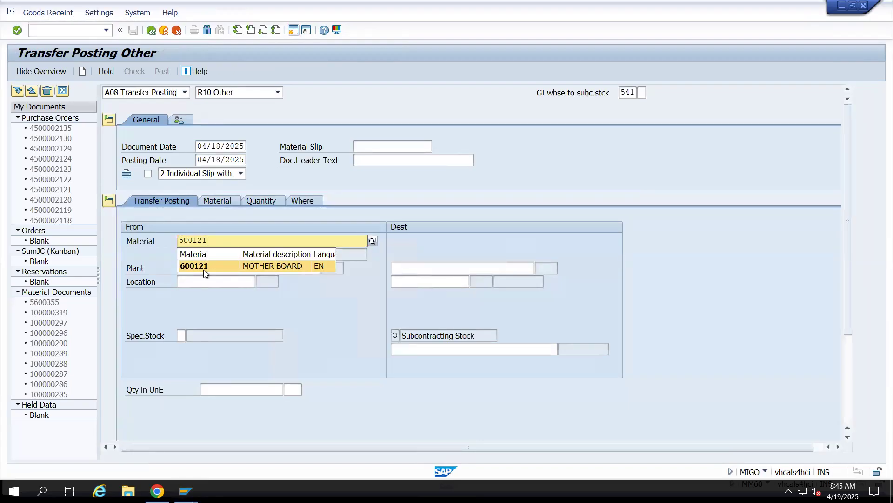
pyautogui.click(203, 270)
pyautogui.click(203, 268)
pyautogui.click(194, 281)
pyautogui.click(194, 281)
pyautogui.write('14rm')
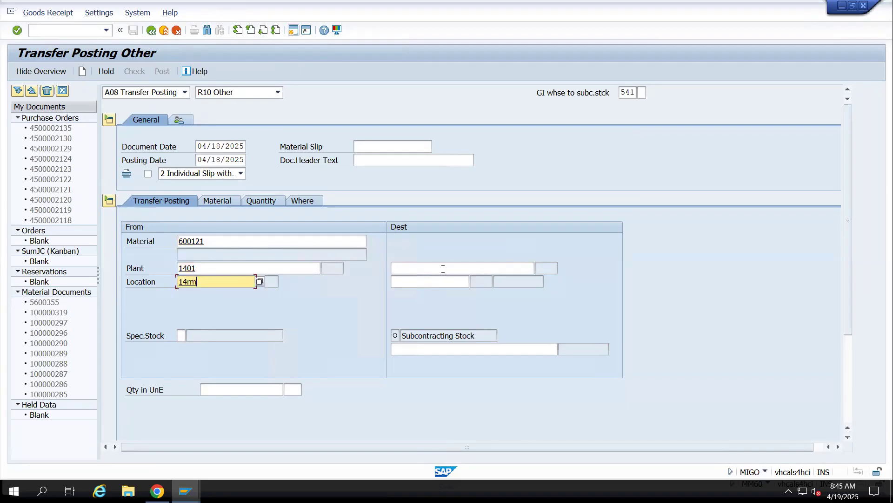
pyautogui.click(415, 349)
pyautogui.click(415, 361)
pyautogui.press('Return')
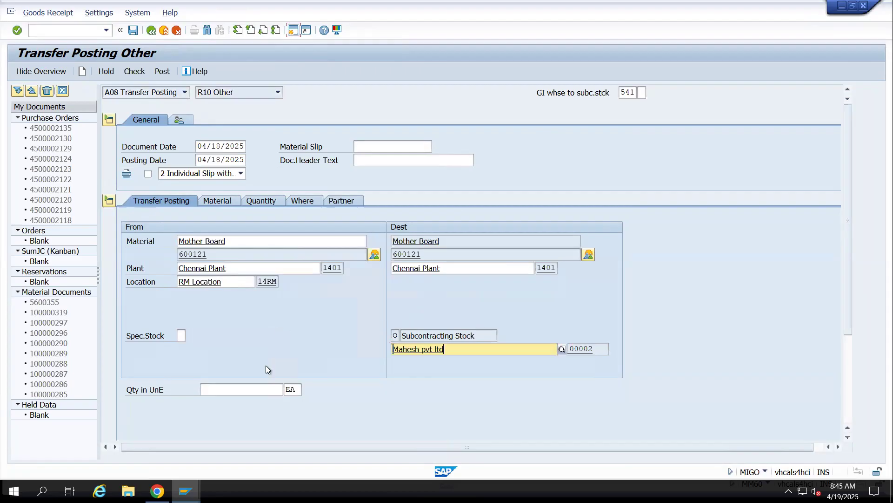
# Set the Mother Board quantity to 1, and check and post its transfer
pyautogui.click(238, 392)
pyautogui.write('1')
pyautogui.press('Return')
pyautogui.click(140, 70)
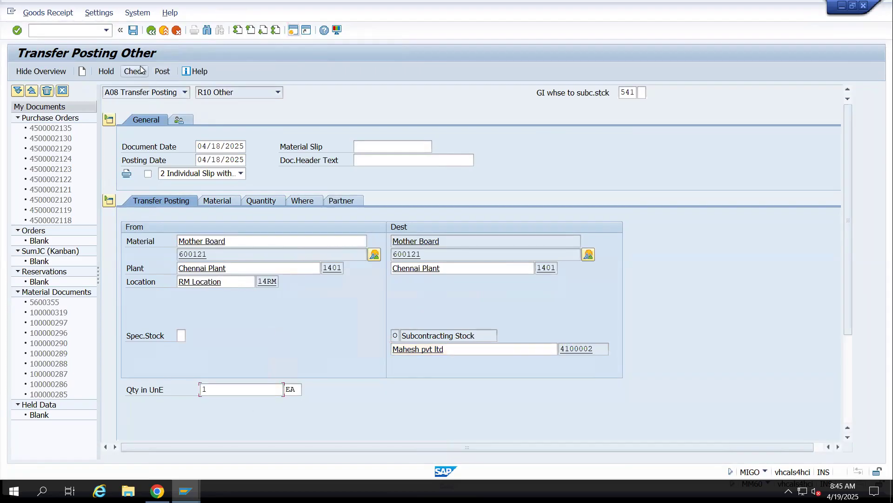
pyautogui.click(163, 74)
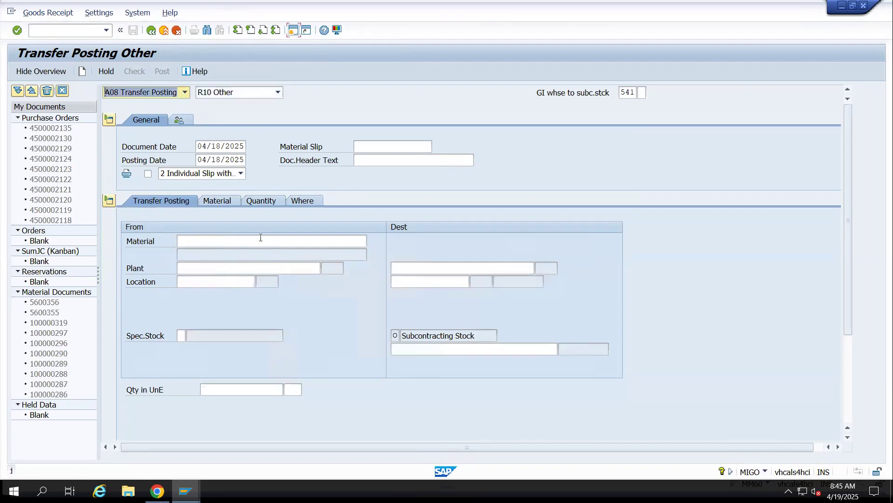
# Enter material 600122 with plant 1401, location 14rm and Mahesh pvt ltd as the subcontracting vendor in a new transfer posting
pyautogui.click(197, 244)
pyautogui.write('60012')
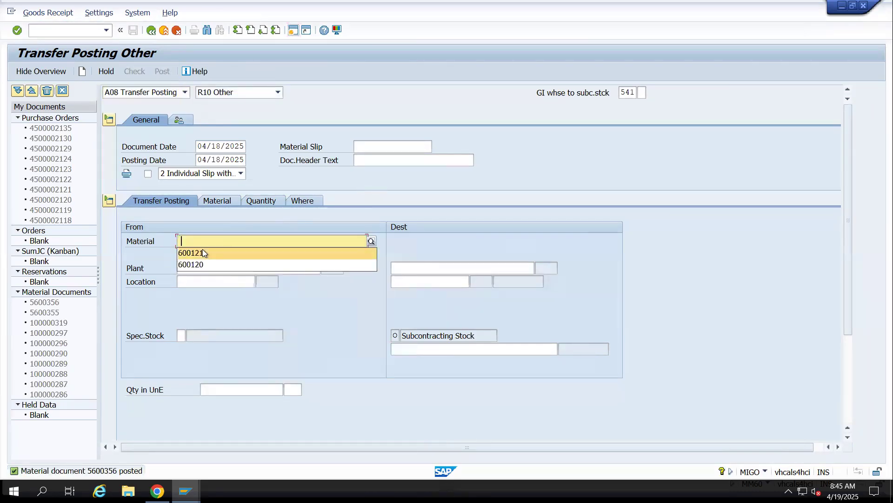
pyautogui.write('2')
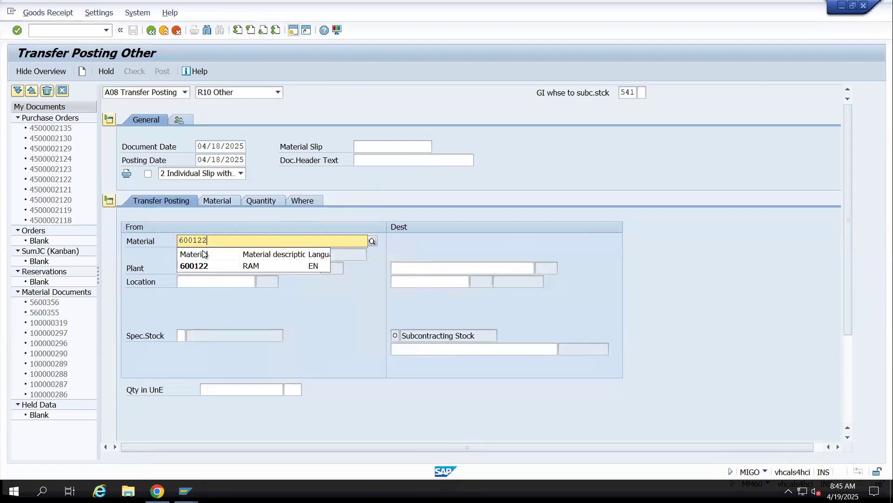
pyautogui.press('Tab')
pyautogui.write('14')
pyautogui.click(192, 283)
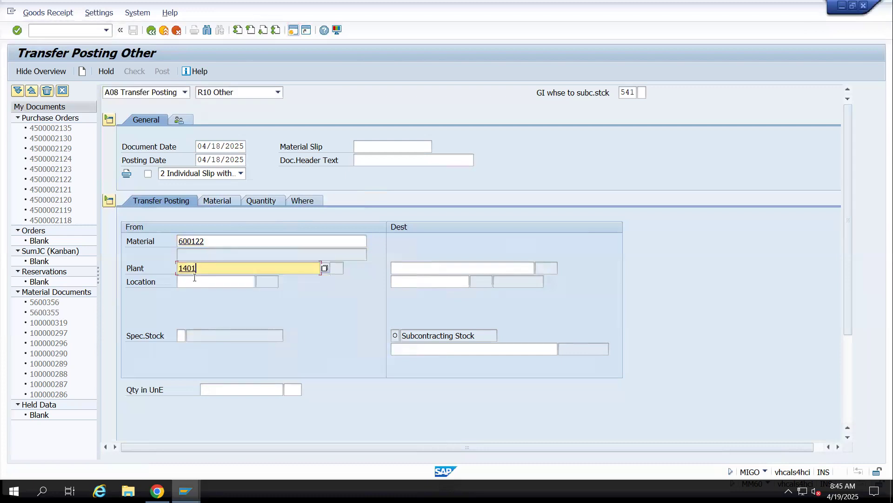
pyautogui.press('Tab')
pyautogui.write('14rm')
pyautogui.click(437, 349)
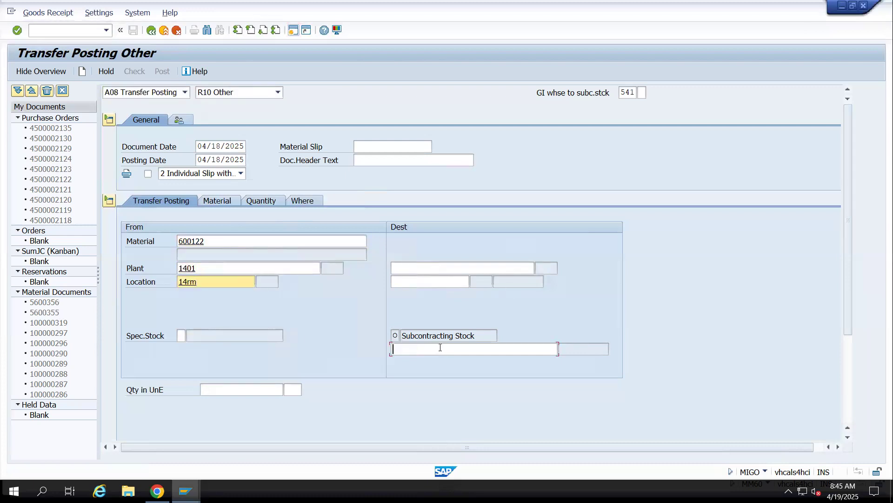
pyautogui.click(420, 361)
pyautogui.press('Return')
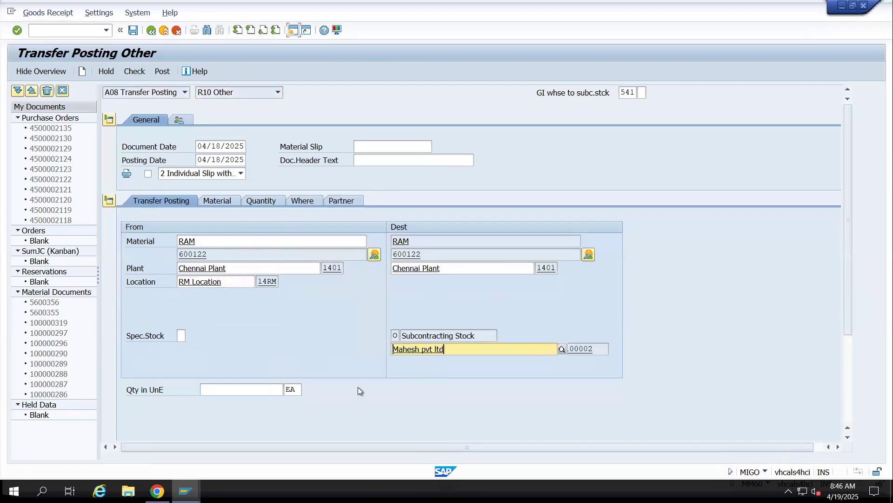
# Set the RAM transfer quantity to 1 and post the document
pyautogui.click(276, 387)
pyautogui.write('1')
pyautogui.press('Return')
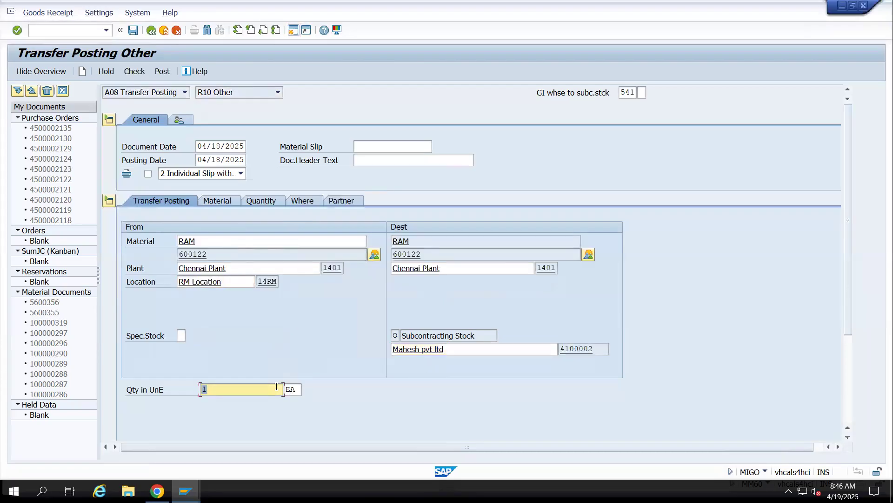
pyautogui.click(134, 30)
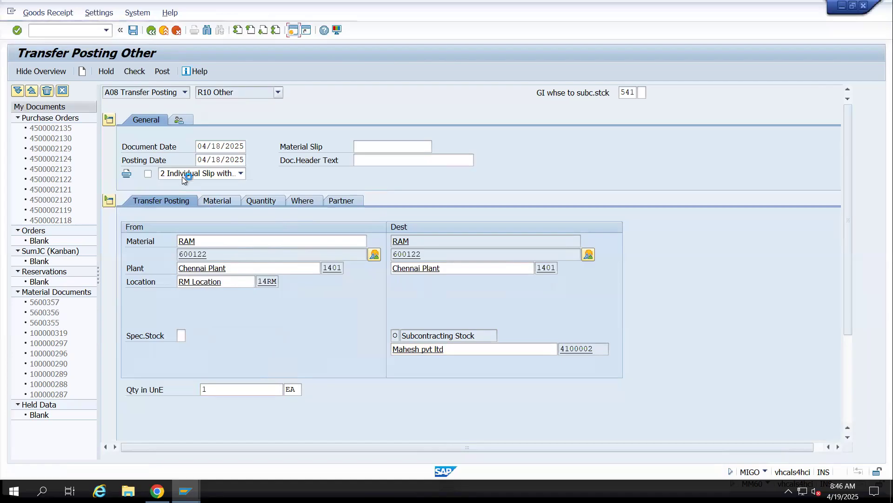
# Enter material 600123 with plant 1401, location 14rm and Mahesh pvt ltd as the subcontracting vendor in a new transfer posting
pyautogui.click(194, 240)
pyautogui.write('600122')
pyautogui.press('BackSpace')
pyautogui.write('3')
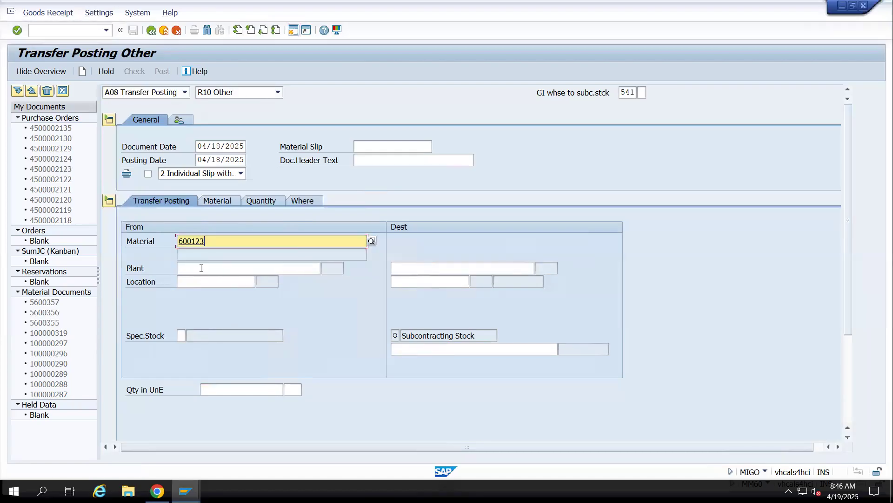
pyautogui.press('Return')
pyautogui.click(193, 280)
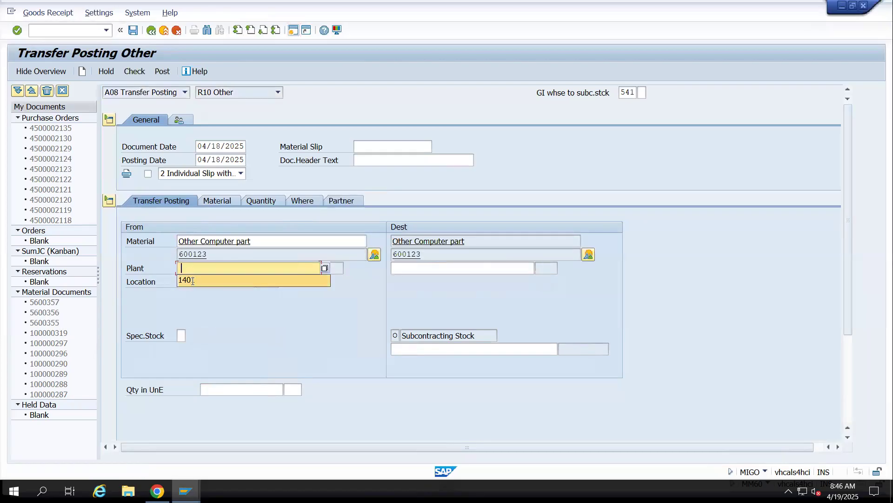
pyautogui.press('Tab')
pyautogui.write('14rm')
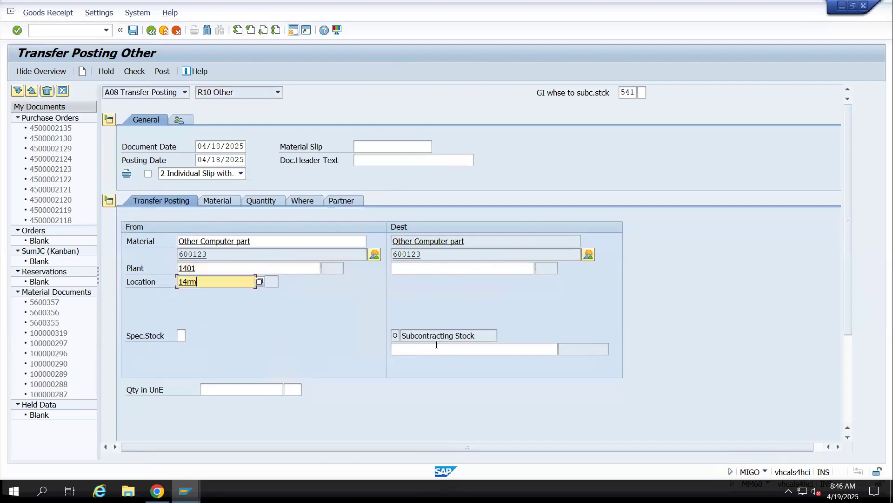
pyautogui.click(436, 348)
pyautogui.click(423, 359)
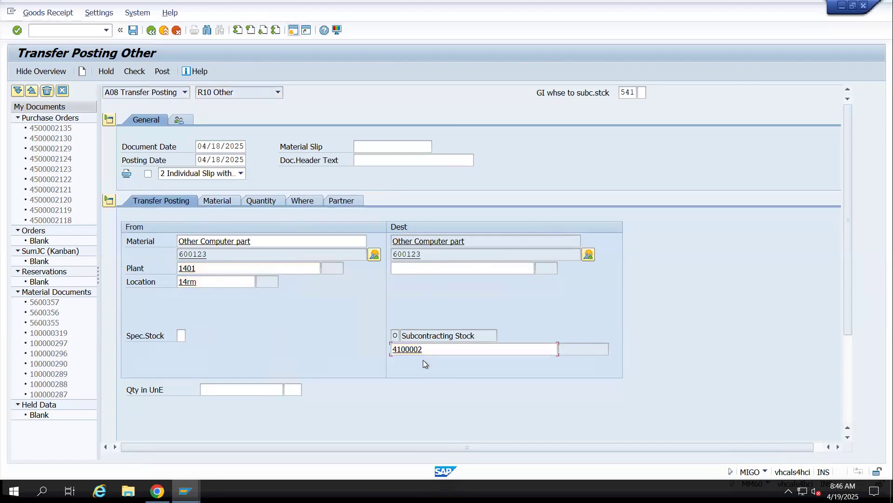
pyautogui.press('Return')
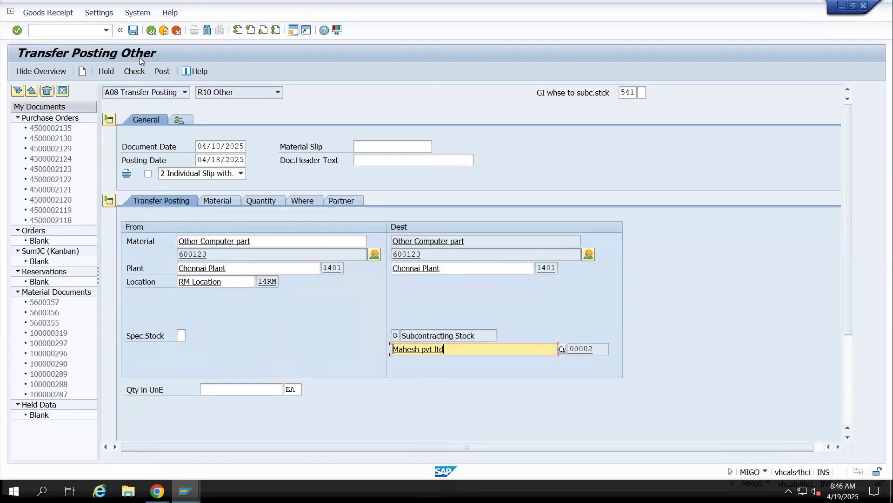
# Set the quantity of Other Computer part to 1, and check and post its transfer
pyautogui.click(130, 35)
pyautogui.click(119, 243)
pyautogui.click(221, 390)
pyautogui.write('1')
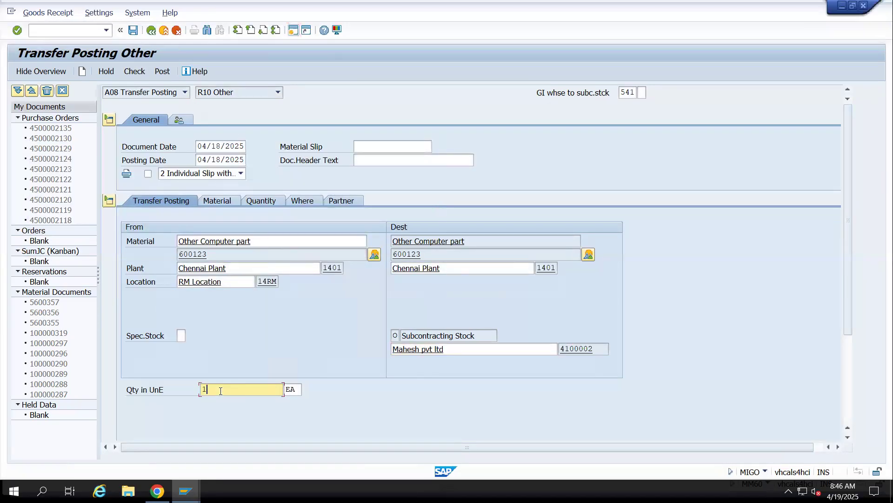
pyautogui.click(141, 70)
pyautogui.click(162, 72)
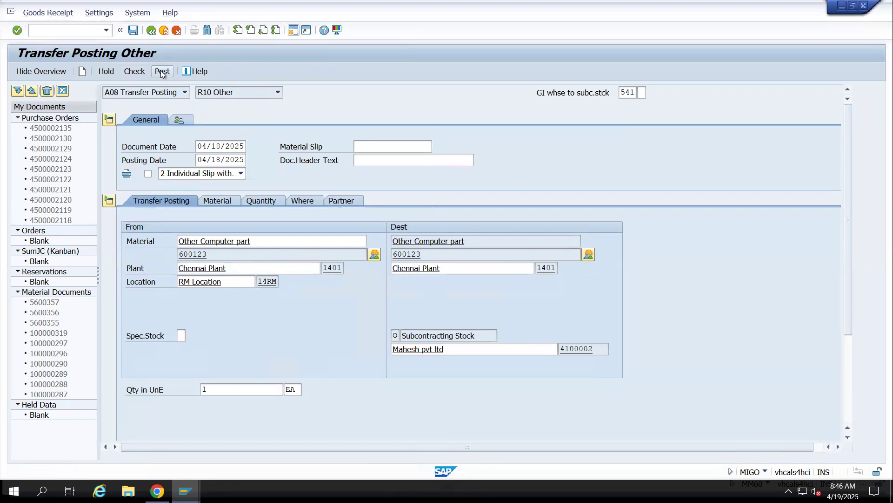
# Switch the transaction to A04 Display and display the last posted material document, 5600358
pyautogui.click(147, 96)
pyautogui.click(131, 115)
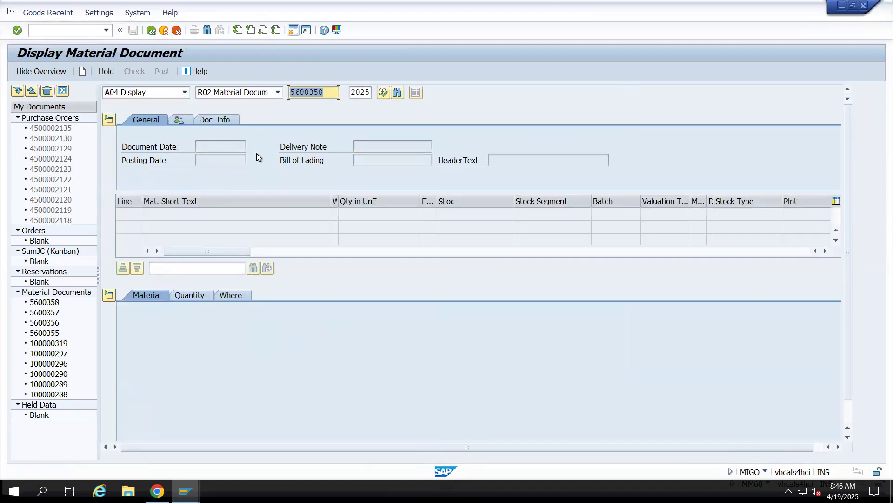
pyautogui.press('Return')
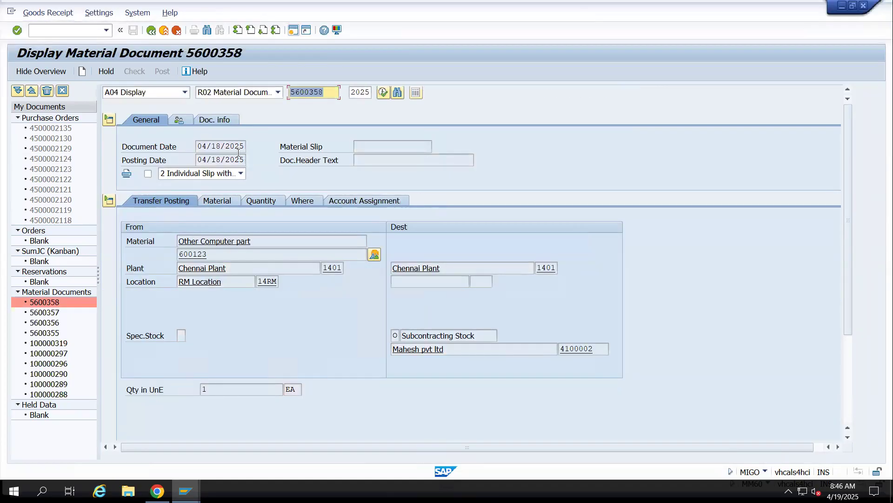
# Look up the FI documents of material document 5600358 in its document information
pyautogui.click(225, 121)
pyautogui.click(518, 150)
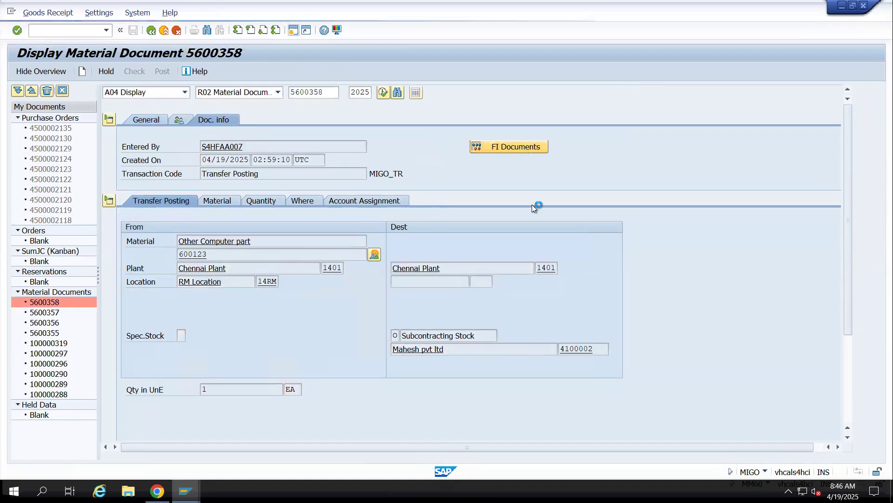
pyautogui.click(493, 146)
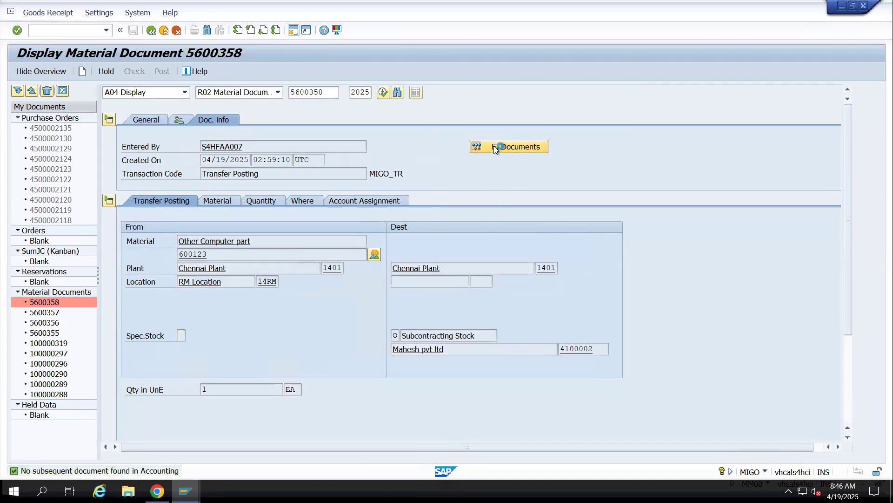
pyautogui.click(493, 146)
pyautogui.click(494, 146)
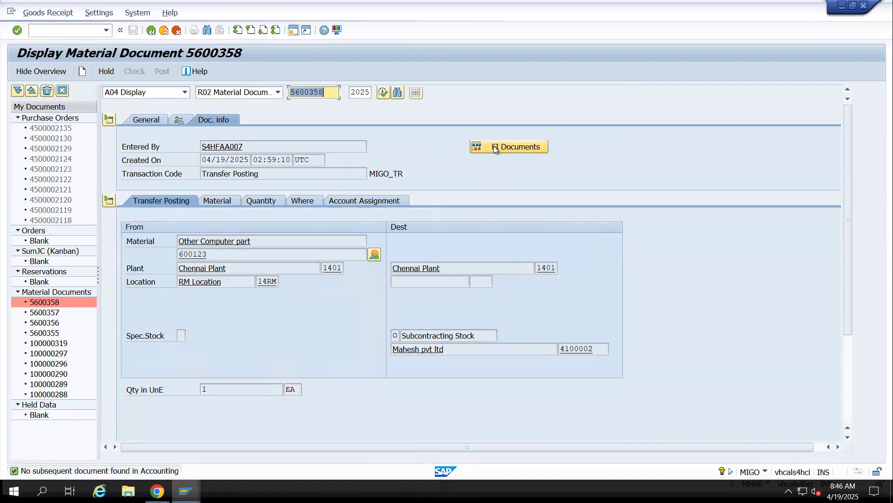
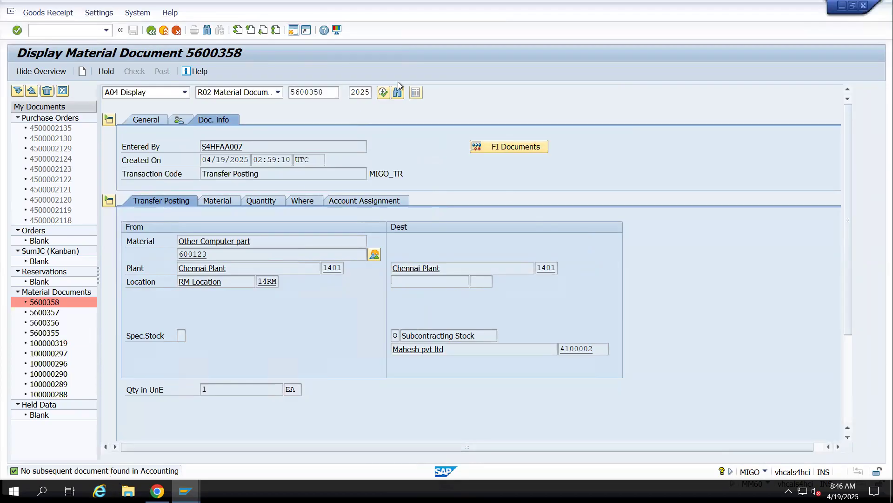
# Open the details of the accounting status message and copy its headline
pyautogui.click(113, 471)
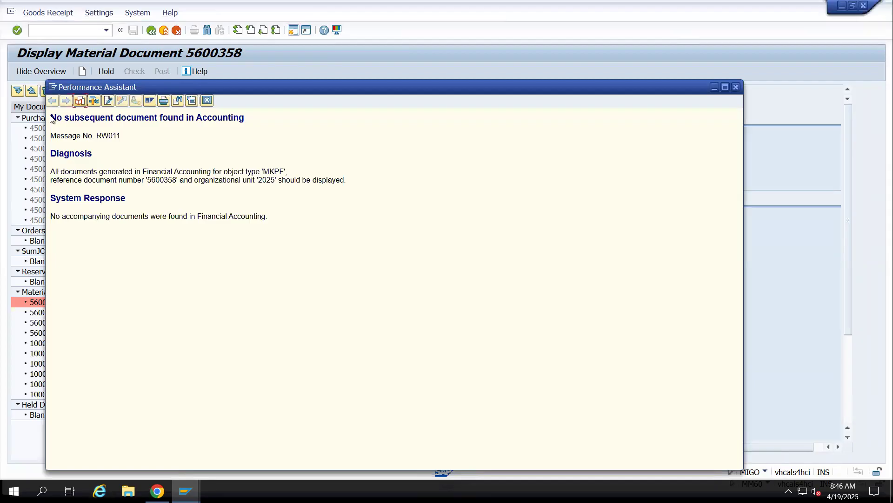
pyautogui.moveTo(50, 117); pyautogui.dragTo(184, 118)
pyautogui.moveTo(246, 107); pyautogui.dragTo(250, 107)
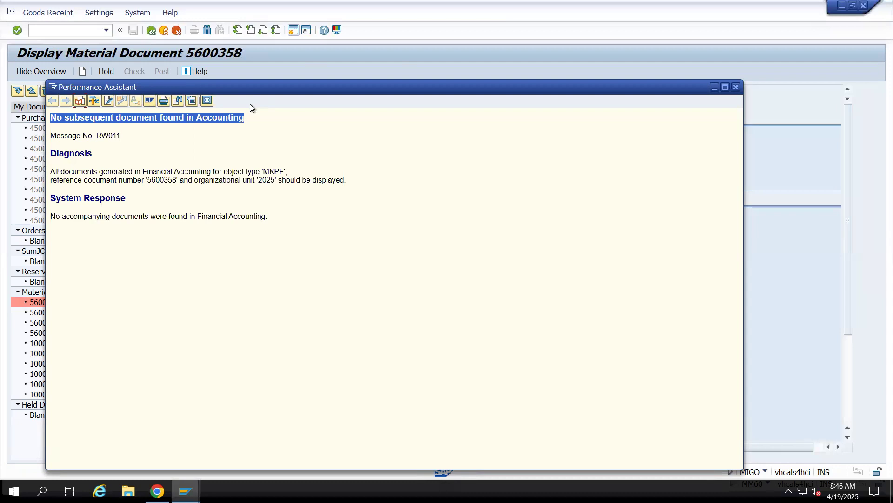
pyautogui.rightClick(211, 122)
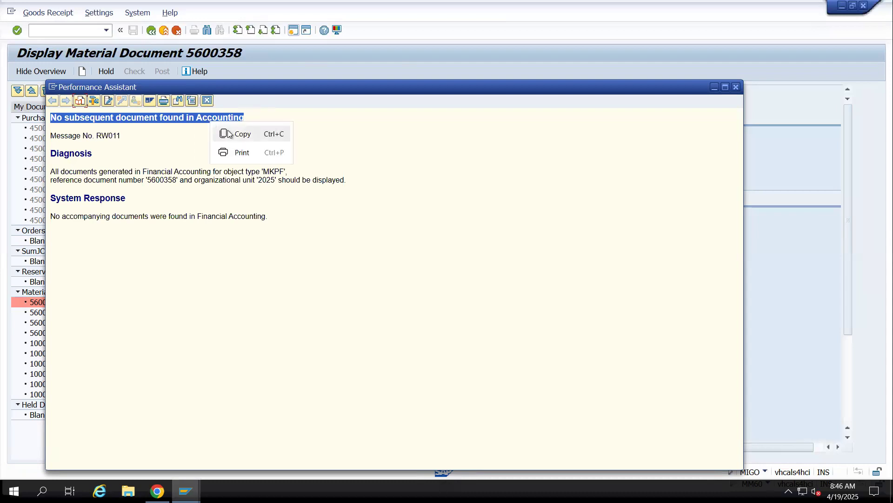
pyautogui.click(233, 134)
# Switch to the Google Sheets notes and paste the copied accounting message into B467 of the FIMM sheet
pyautogui.click(157, 491)
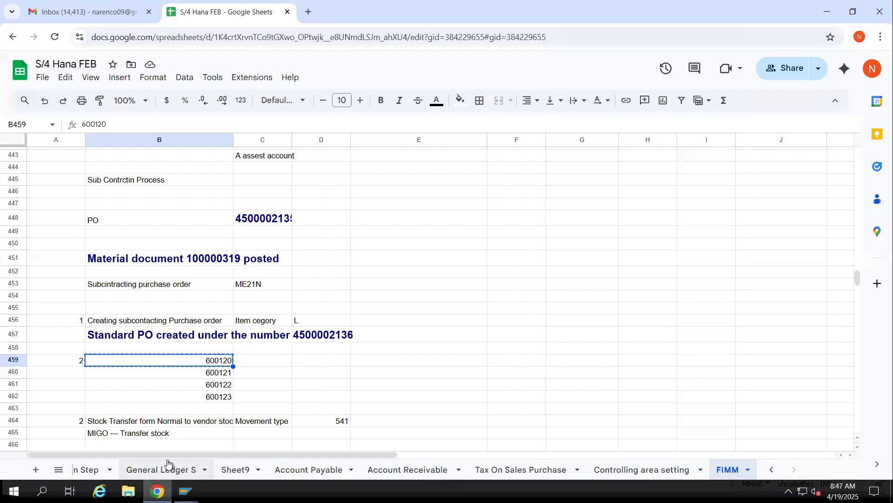
pyautogui.scroll(-3, 215, 437)
pyautogui.click(136, 343)
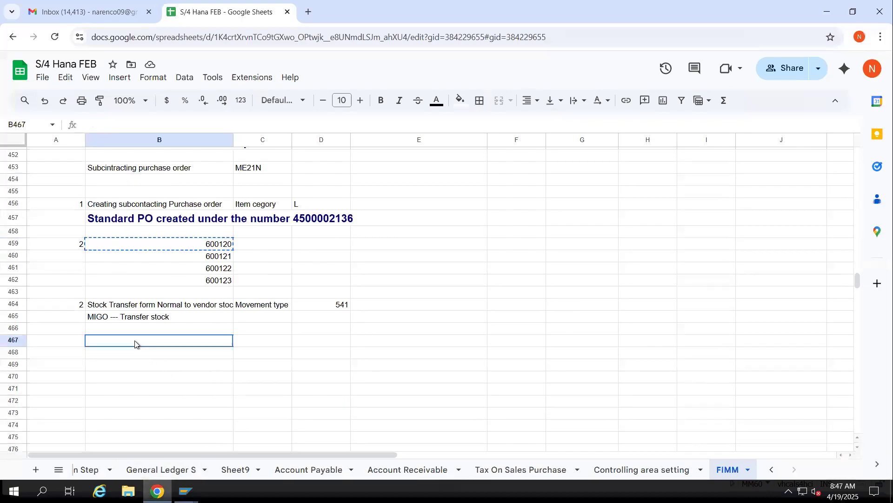
pyautogui.hotkey('ctrl', 'v')
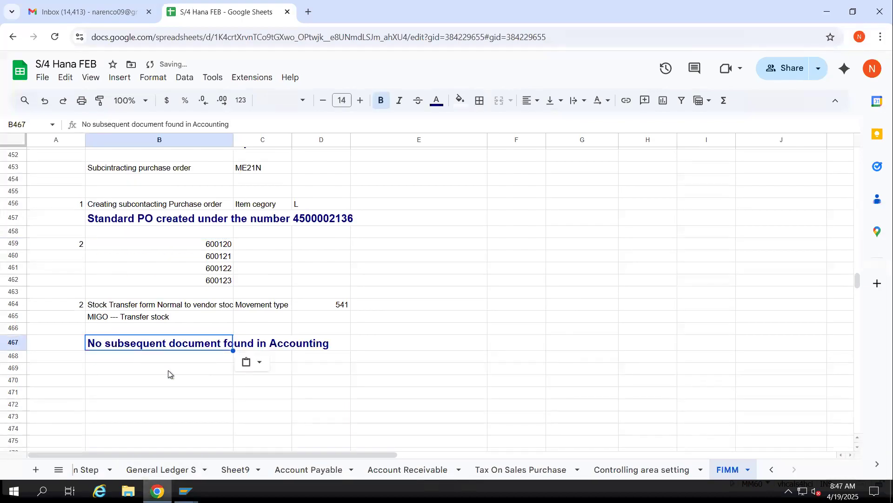
# Add item 3 "Goods Receipt" to the notes in row 470, with "MIGO" beneath it in B471
pyautogui.click(168, 370)
pyautogui.click(71, 385)
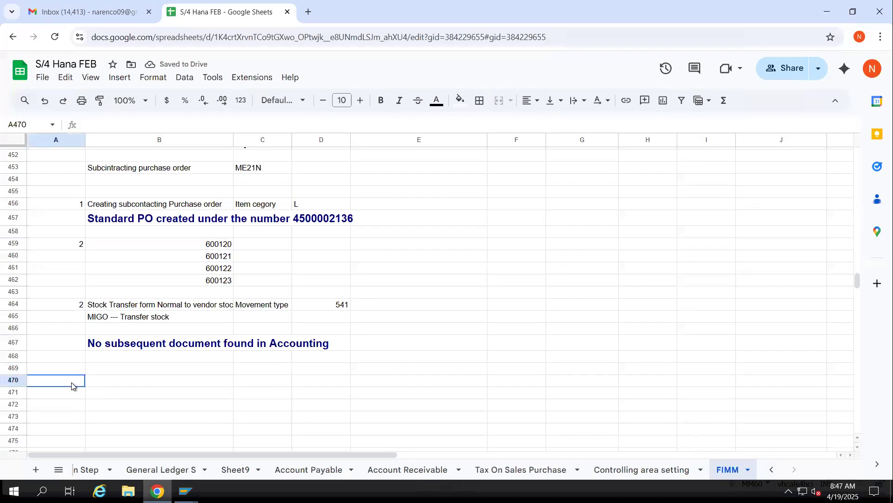
pyautogui.write('3')
pyautogui.press('Tab')
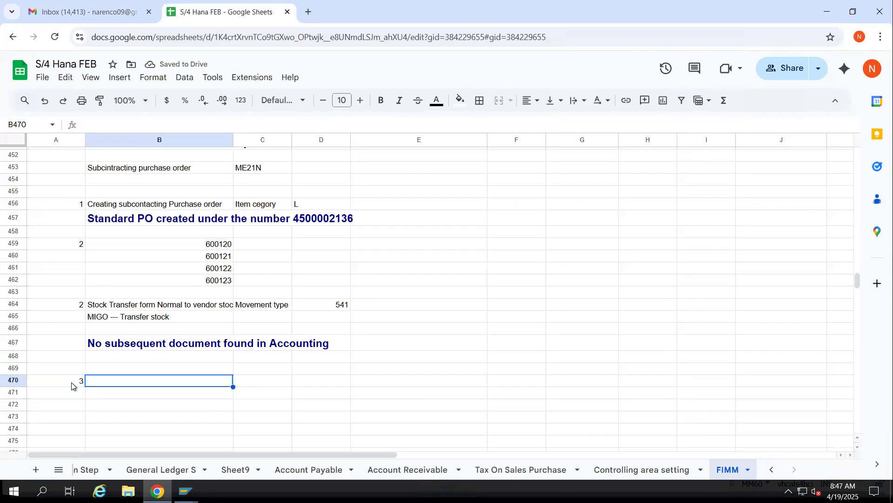
pyautogui.write('G')
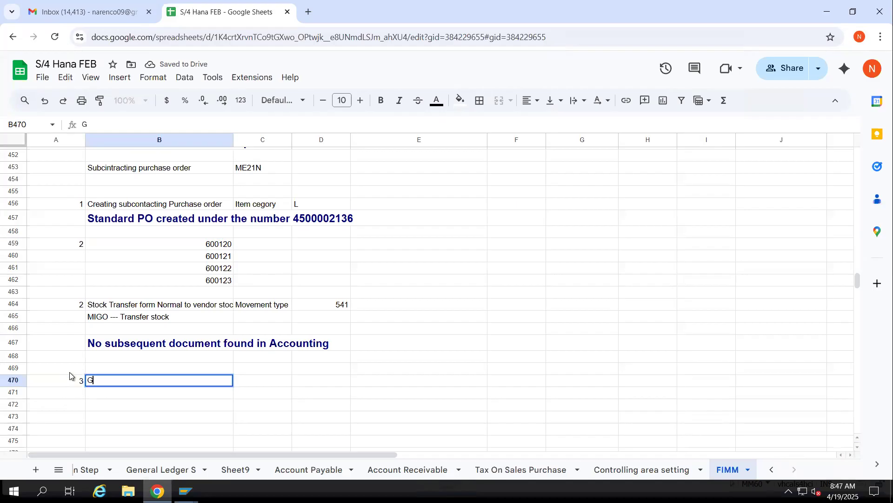
pyautogui.write('oods Re')
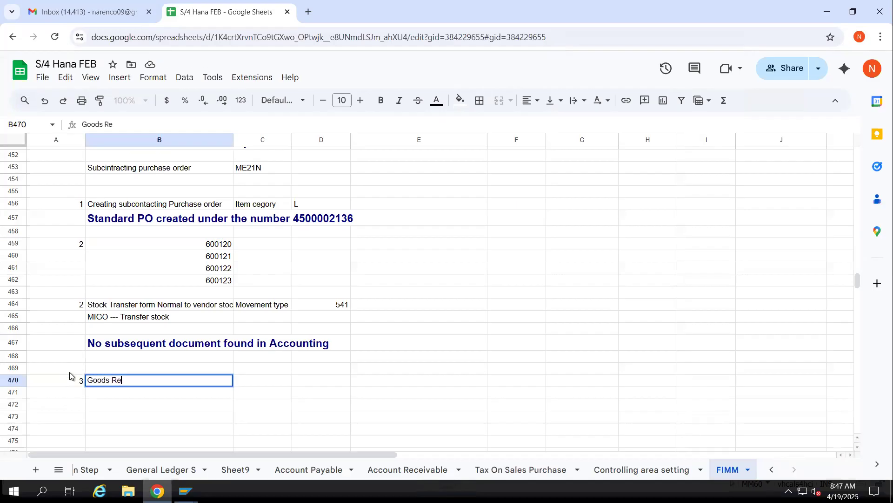
pyautogui.write('ceipt')
pyautogui.press('Return')
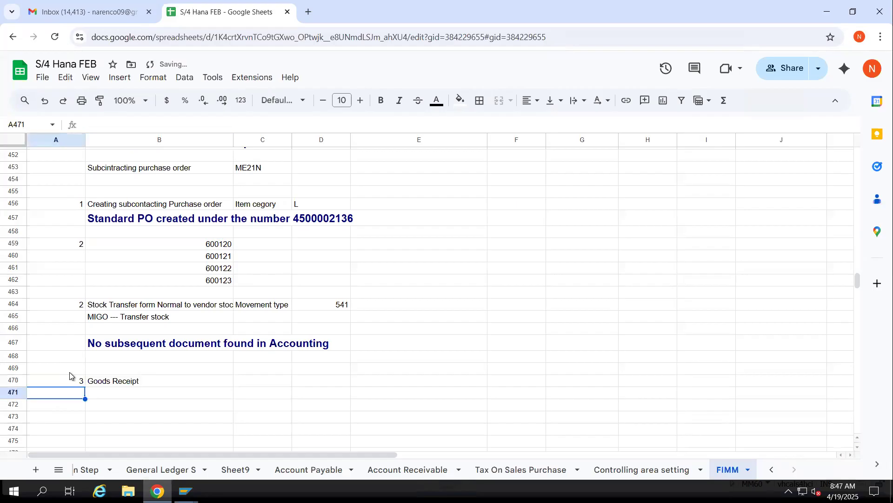
pyautogui.press('Tab')
pyautogui.write('MIGO')
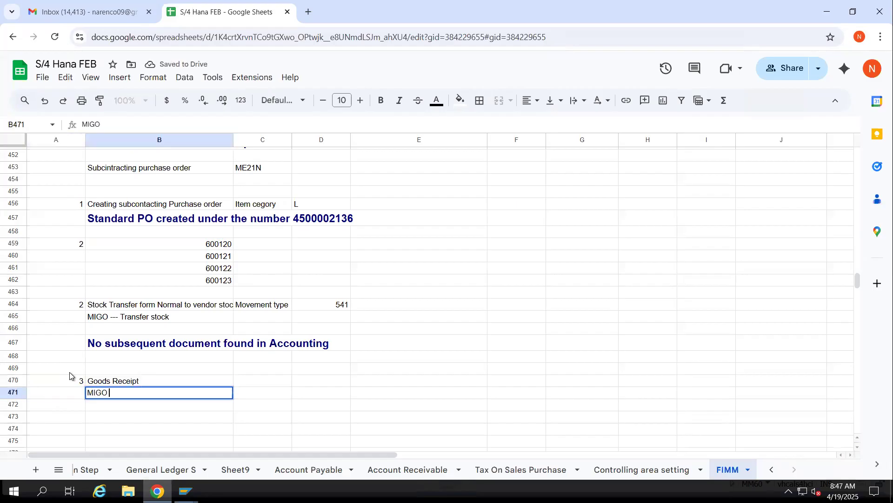
pyautogui.press('Return')
# Switch to the SAP material document window and change the transaction to A01 Goods Receipt
pyautogui.hotkey('alt', 'Tab')
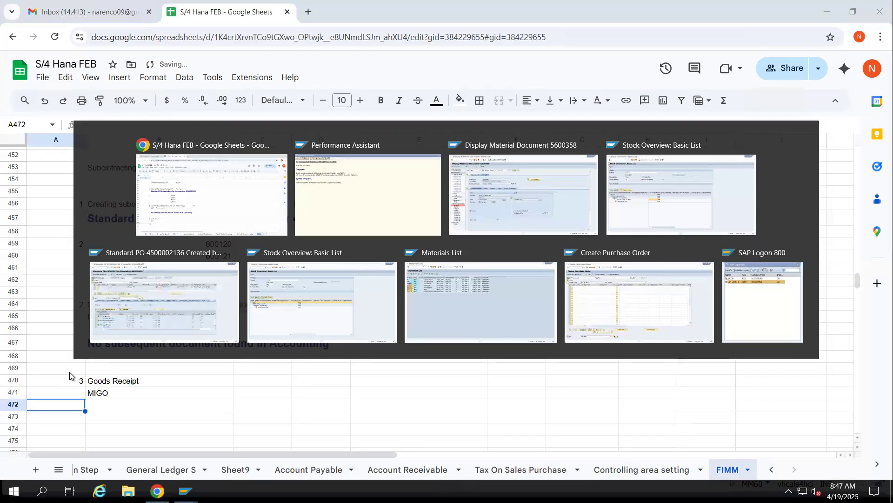
pyautogui.click(173, 92)
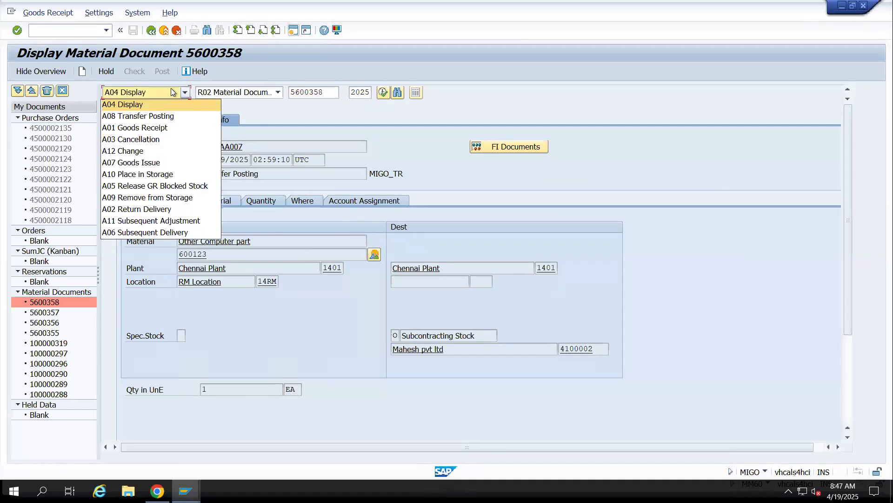
pyautogui.click(139, 127)
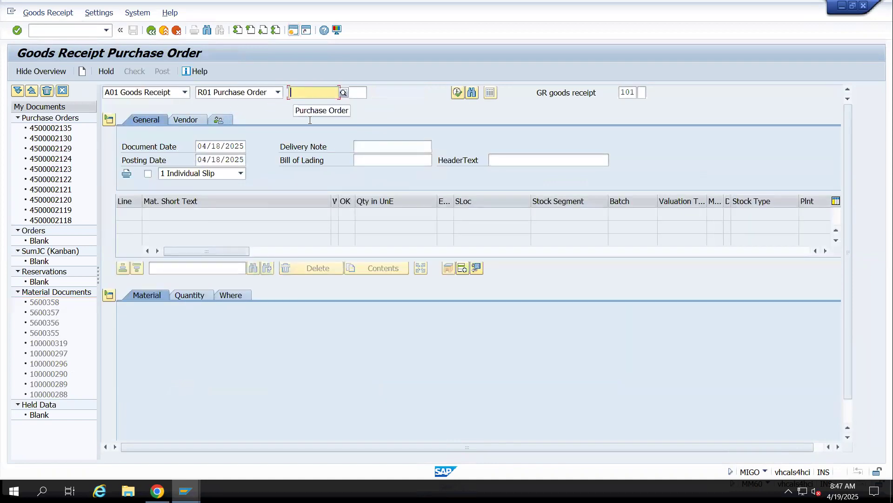
# Switch to the Google Sheets notes and copy only the subcontracting purchase order number from B457
pyautogui.hotkey('alt', 'Tab')
pyautogui.click(309, 218)
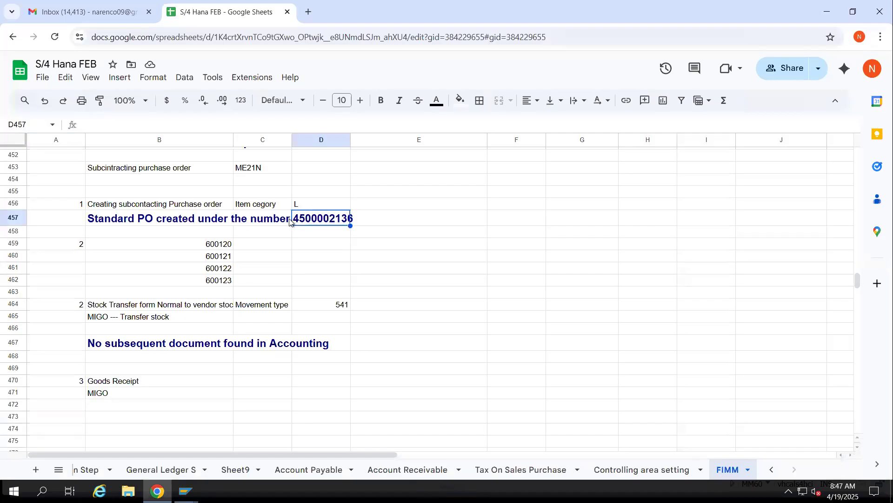
pyautogui.click(245, 220)
pyautogui.click(171, 222)
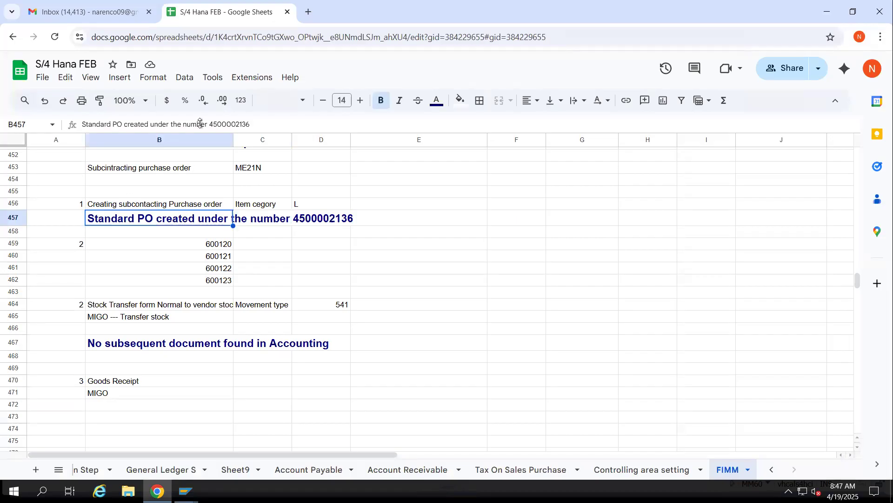
pyautogui.moveTo(210, 124); pyautogui.dragTo(259, 125)
pyautogui.hotkey('ctrl', 'c')
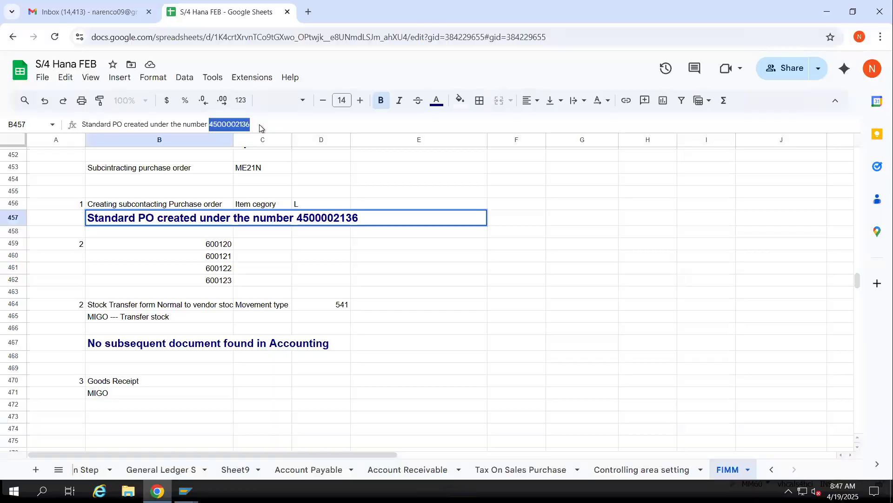
# Switch to SAP, load the copied purchase order into the goods receipt and mark the Computer CPU line as Item OK
pyautogui.hotkey('alt', 'Tab')
pyautogui.hotkey('ctrl', 'v')
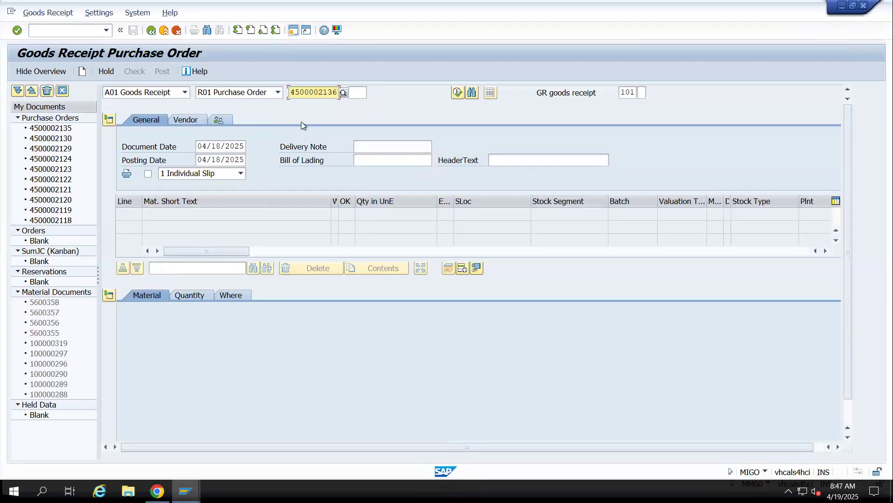
pyautogui.press('Return')
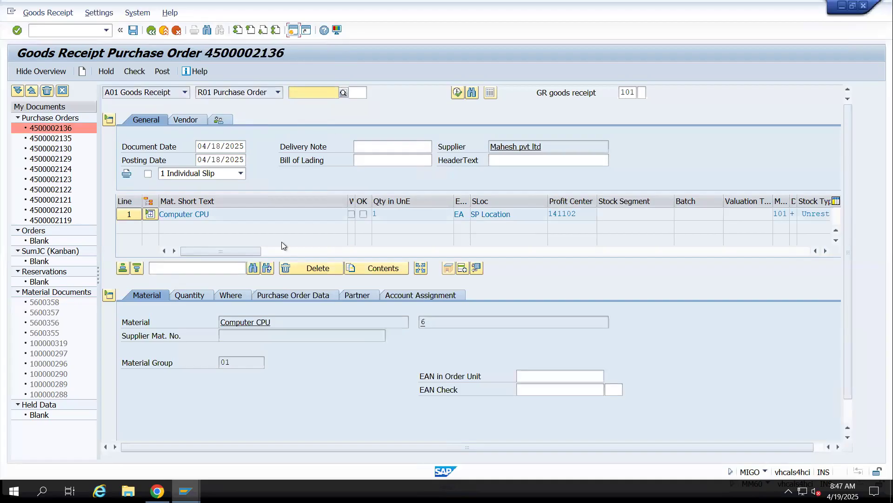
pyautogui.scroll(-1, 158, 395)
pyautogui.click(154, 430)
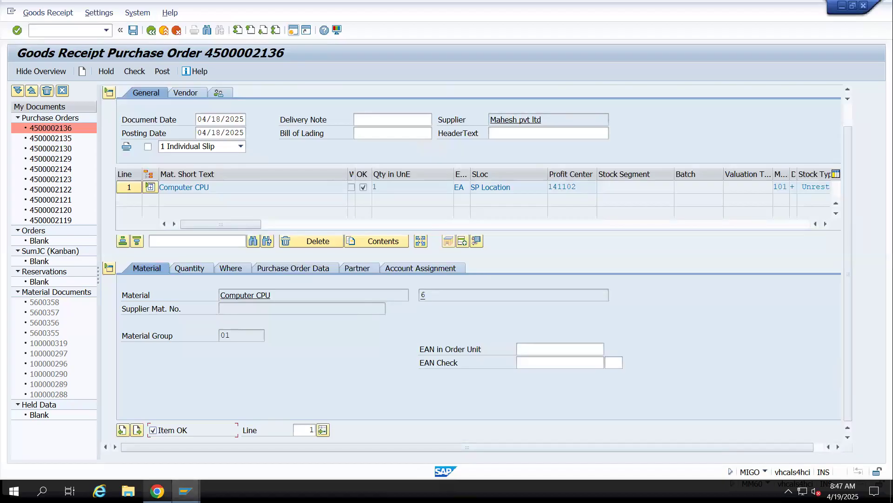
# Switch to the Google Sheets notes and enter "SFG Stock Account" in E470 with 15000 in F470
pyautogui.moveTo(157, 491)
pyautogui.click(149, 461)
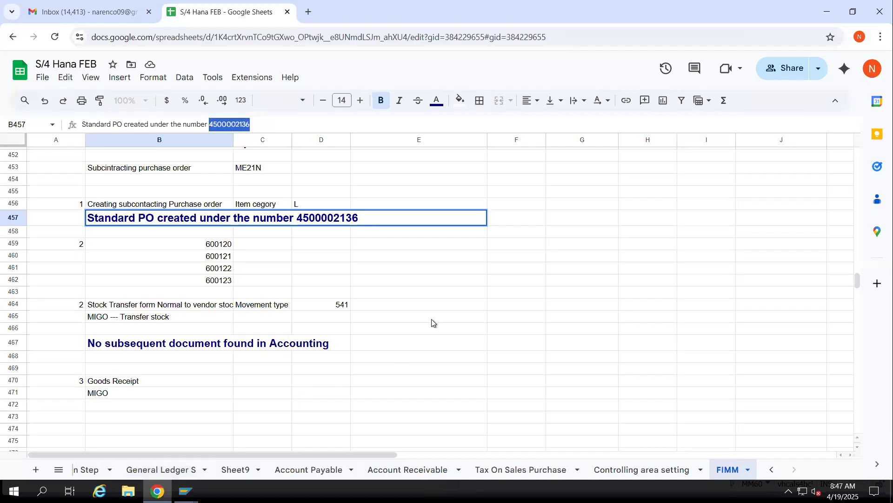
pyautogui.scroll(-3, 431, 326)
pyautogui.click(379, 263)
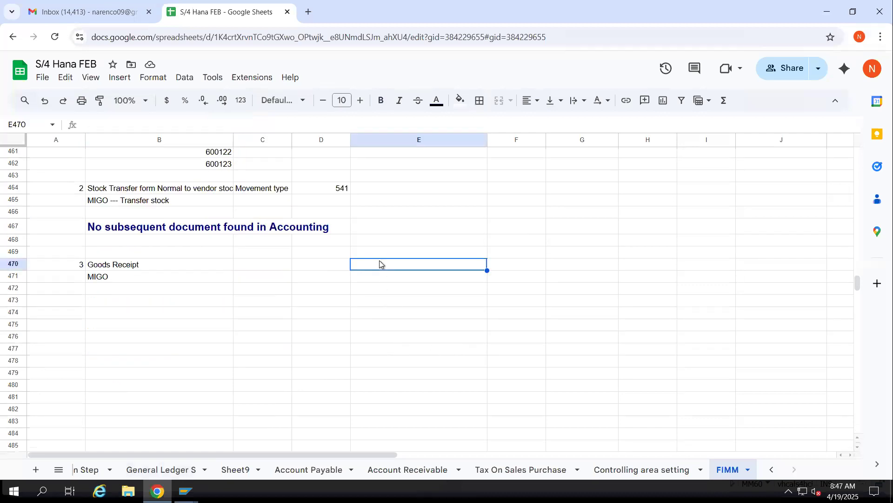
pyautogui.write('FG Stock')
pyautogui.press('BackSpace')
pyautogui.press('BackSpace')
pyautogui.press('BackSpace')
pyautogui.press('BackSpace')
pyautogui.press('BackSpace')
pyautogui.press('BackSpace')
pyautogui.write('SFG ')
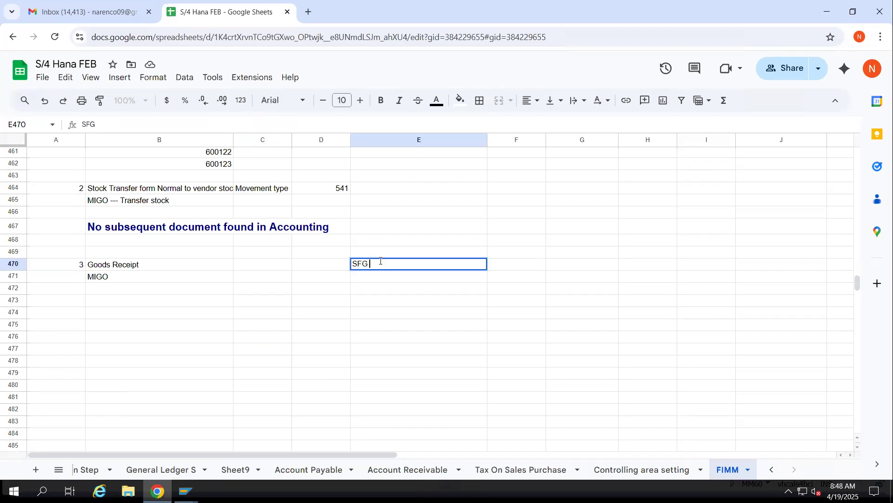
pyautogui.write('Stock Account')
pyautogui.press('Tab')
pyautogui.write('15000')
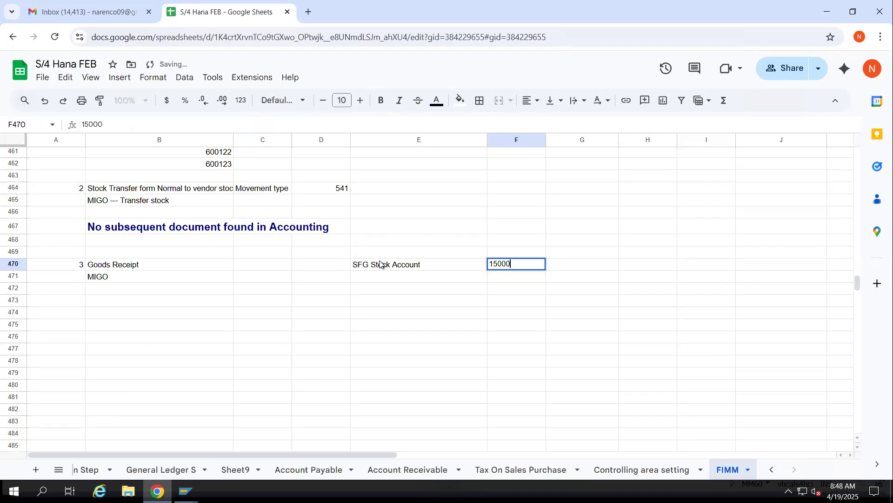
# Add the indented offsetting line "To Change stock Ac" in E471 with -15000 in F471
pyautogui.press('Return')
pyautogui.press('Left')
pyautogui.write('To')
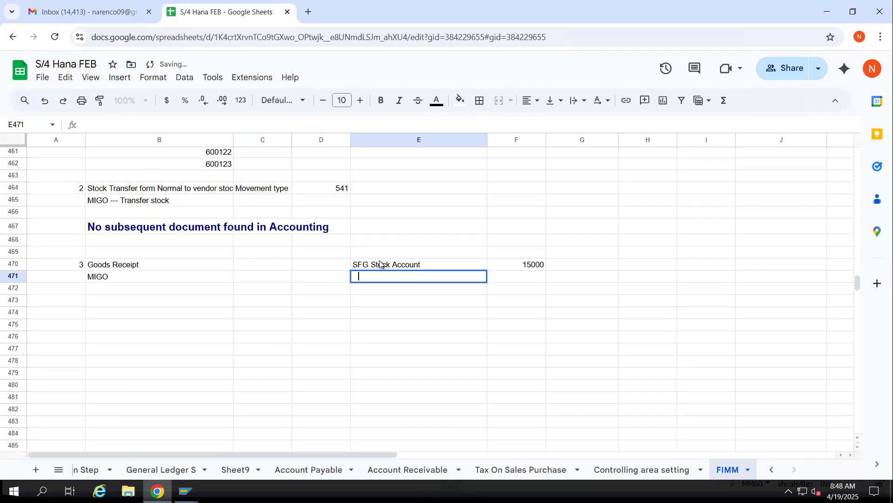
pyautogui.write(' Change stock Ac')
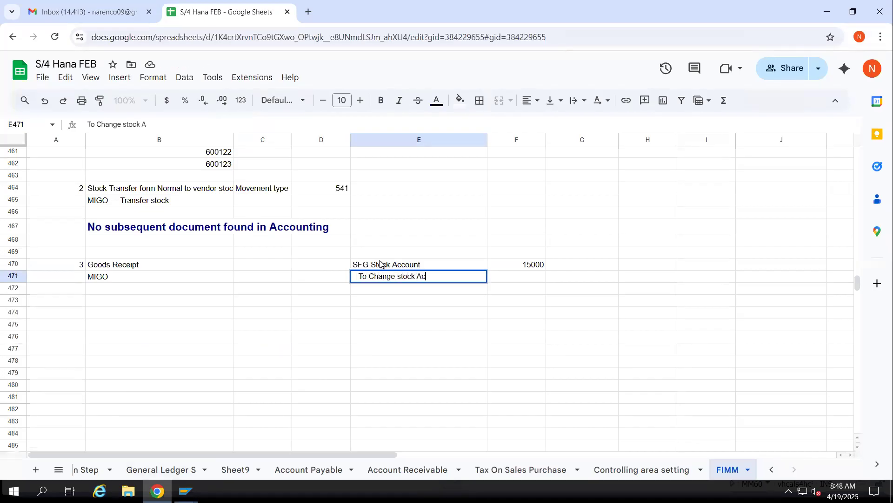
pyautogui.press('Tab')
pyautogui.write('-150000')
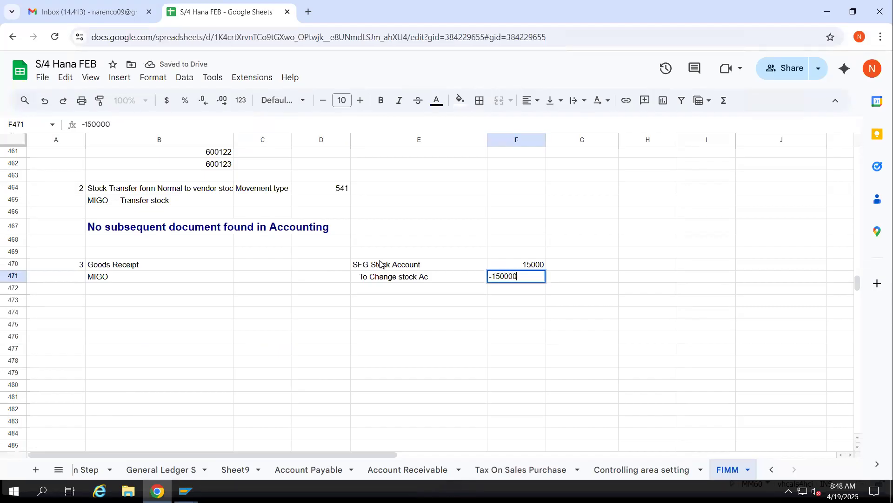
pyautogui.press('BackSpace')
pyautogui.press('Down')
pyautogui.press('Down')
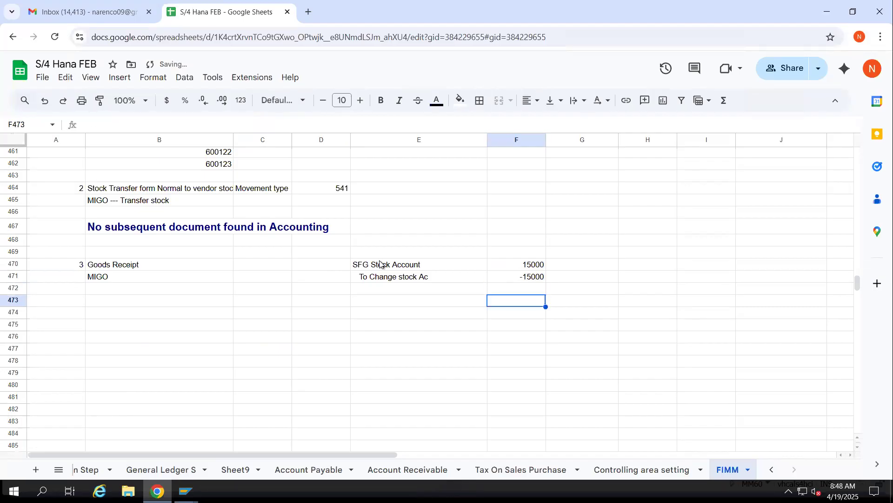
# Enter the debit line "RM consumption Dr" in E473
pyautogui.press('Left')
pyautogui.write('RM cont')
pyautogui.press('BackSpace')
pyautogui.press('BackSpace')
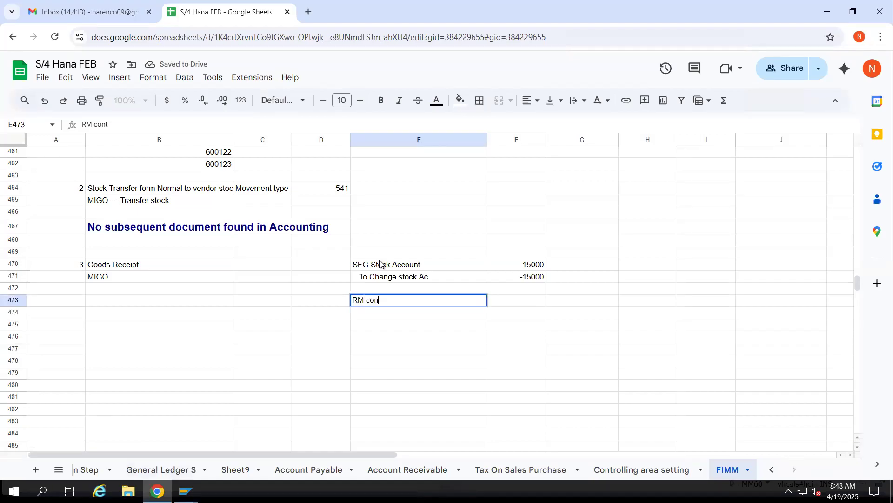
pyautogui.write('nsumption')
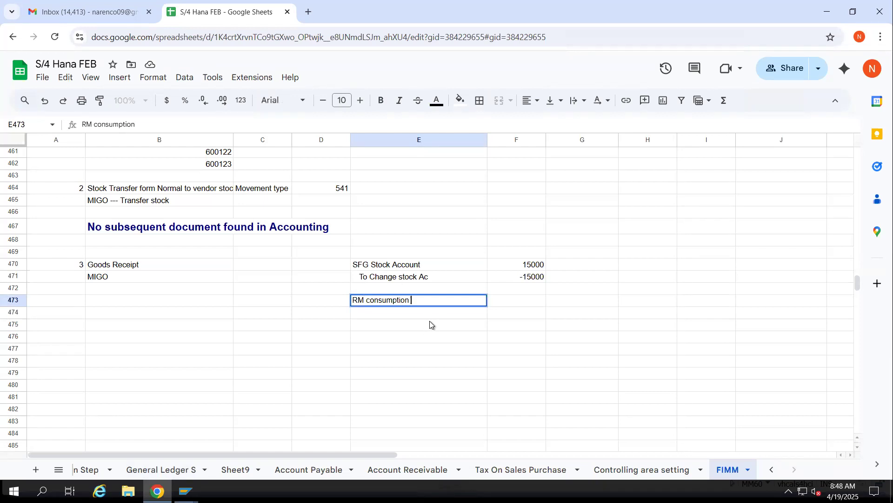
pyautogui.press('Return')
pyautogui.hotkey('ctrl', 'v')
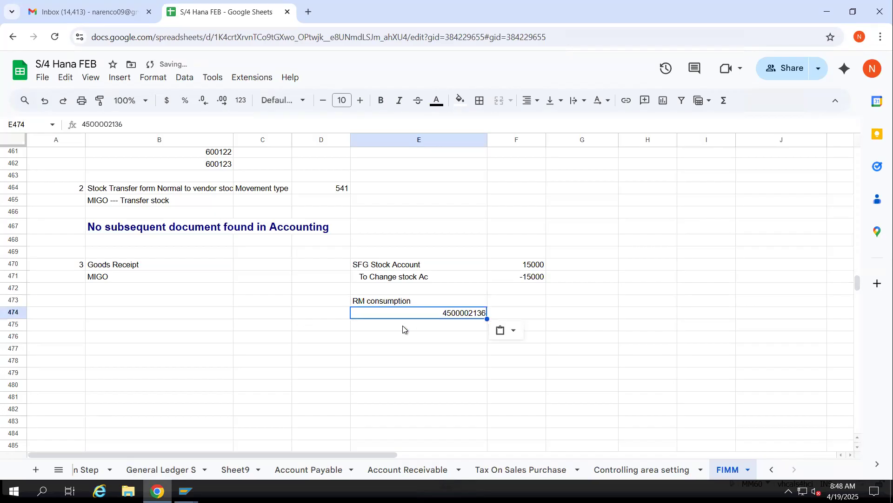
pyautogui.press('Delete')
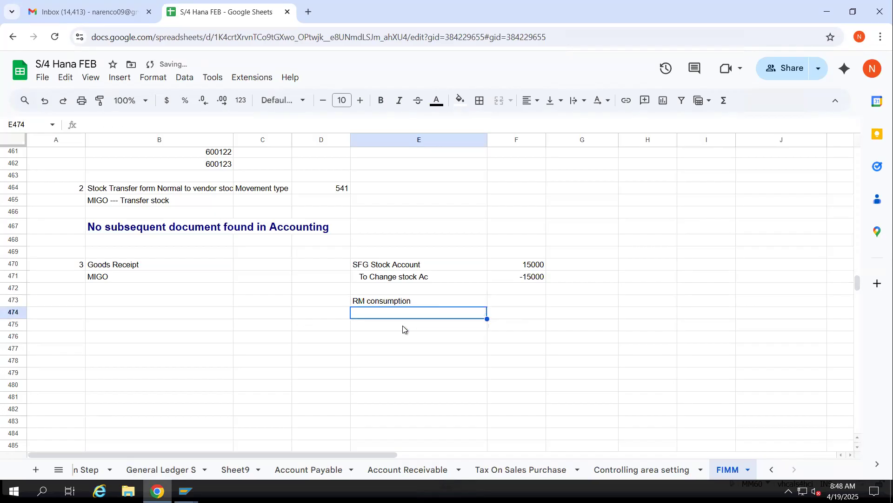
pyautogui.doubleClick(419, 301)
pyautogui.write('D')
pyautogui.click(485, 381)
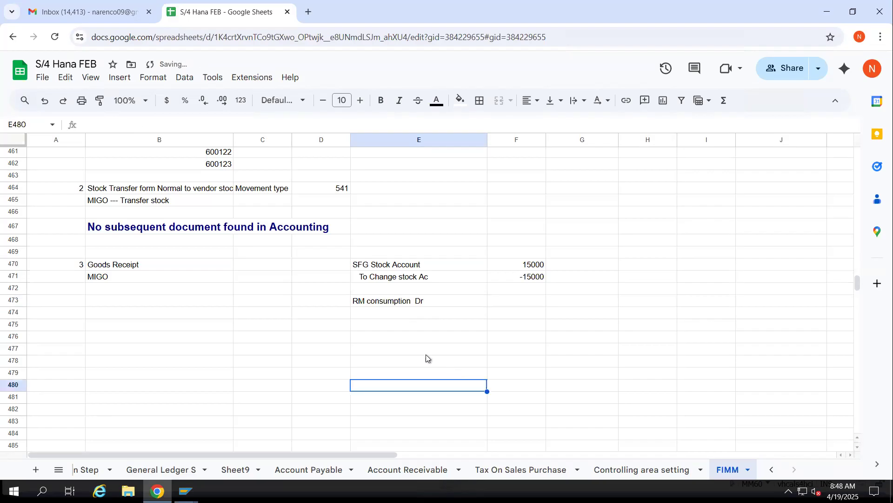
# Copy the RM consumption debit line from E473 into E474
pyautogui.click(413, 303)
pyautogui.hotkey('ctrl', 'c')
pyautogui.click(390, 312)
pyautogui.hotkey('ctrl', 'v')
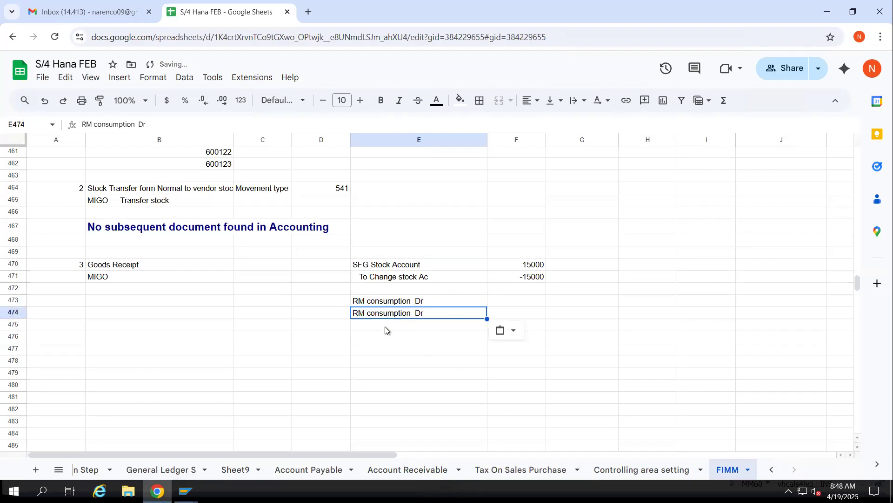
# Paste the copied "RM consumption Dr" line into E475 and E476
pyautogui.click(384, 326)
pyautogui.hotkey('ctrl', 'v')
pyautogui.click(378, 338)
pyautogui.hotkey('ctrl', 'v')
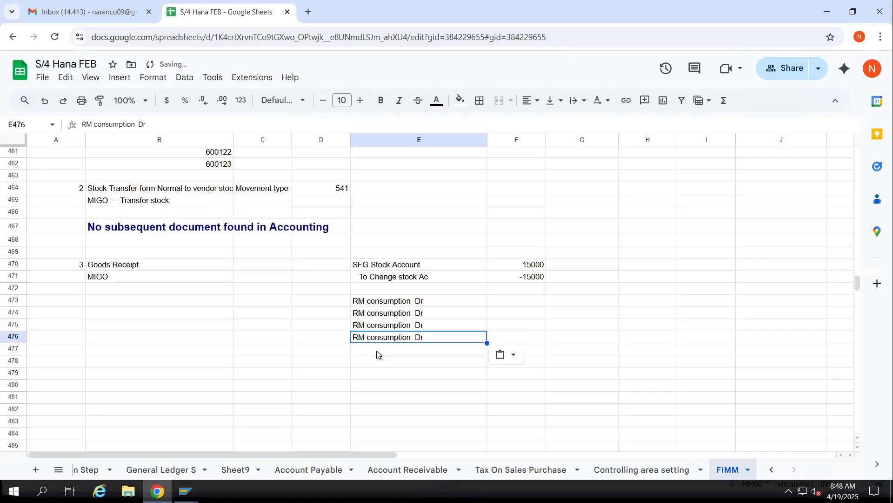
# Enter the indented credit line "To RM Stock Aac" in E477
pyautogui.click(377, 350)
pyautogui.doubleClick(378, 352)
pyautogui.write('To ')
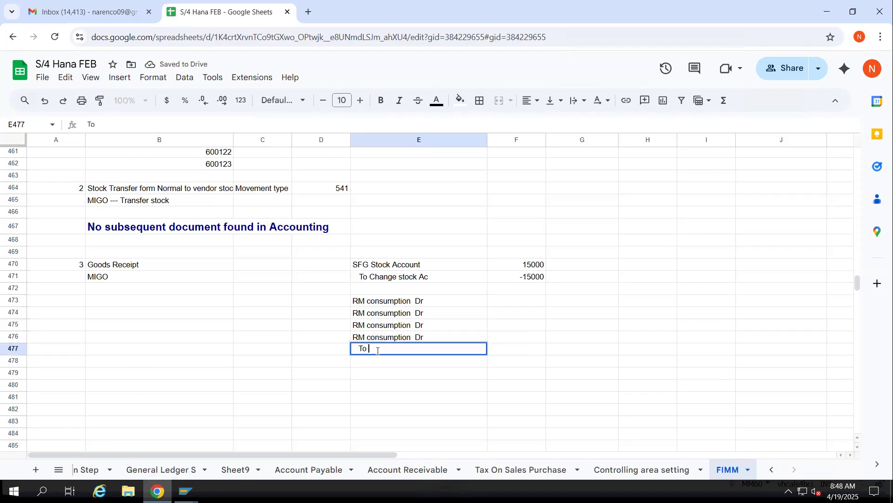
pyautogui.write('RM Stock Aac')
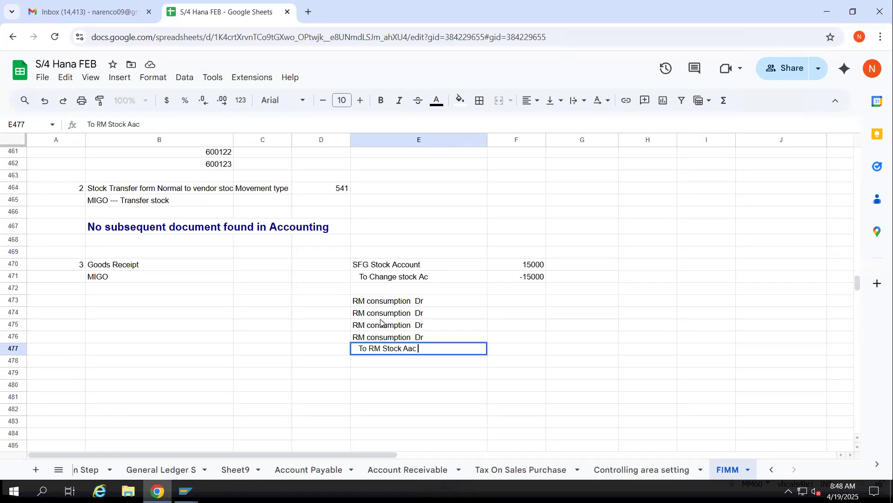
pyautogui.press('Return')
# Copy the RM stock credit line from E477 into E478, E479 and E480
pyautogui.press('Up')
pyautogui.hotkey('ctrl', 'c')
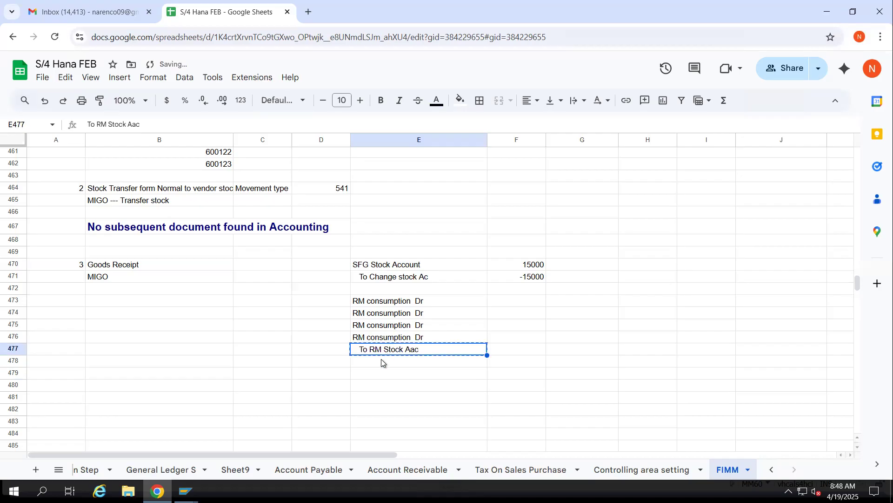
pyautogui.click(381, 361)
pyautogui.hotkey('ctrl', 'v')
pyautogui.click(375, 371)
pyautogui.hotkey('ctrl', 'v')
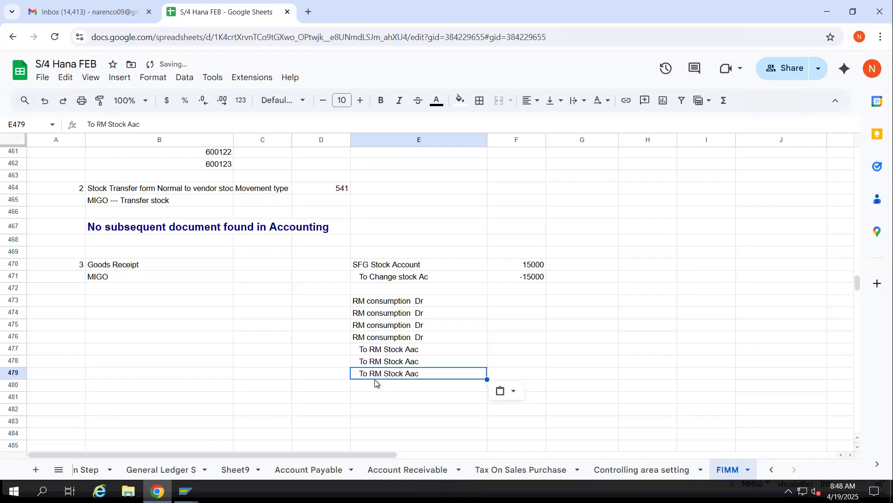
pyautogui.click(375, 386)
pyautogui.hotkey('ctrl', 'v')
# Enter the line "Sub contracting charges 500" in E481
pyautogui.click(371, 400)
pyautogui.write('Sub contracting charges ')
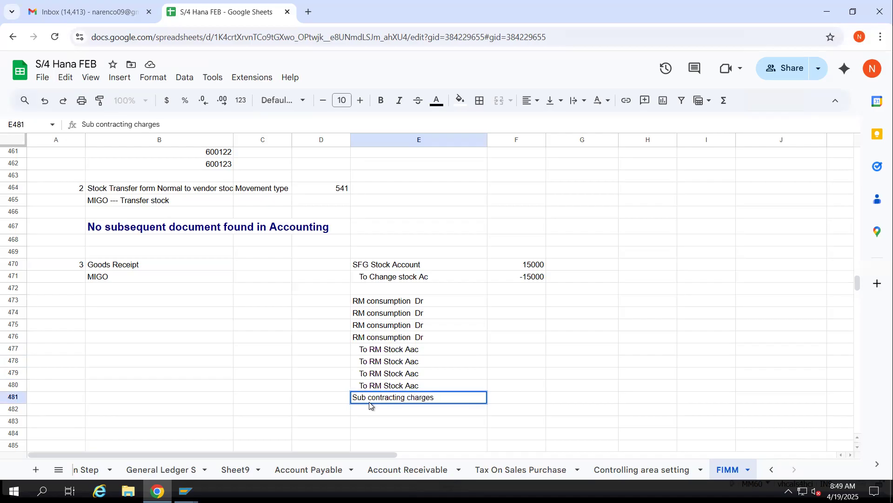
pyautogui.write('500')
pyautogui.press('Return')
# Enter the indented offsetting line "To Gr IR clearing accout -5000" in E482
pyautogui.doubleClick(370, 409)
pyautogui.write('To Vendr')
pyautogui.press('BackSpace')
pyautogui.press('BackSpace')
pyautogui.press('BackSpace')
pyautogui.press('BackSpace')
pyautogui.write('Gr IR clearing acco')
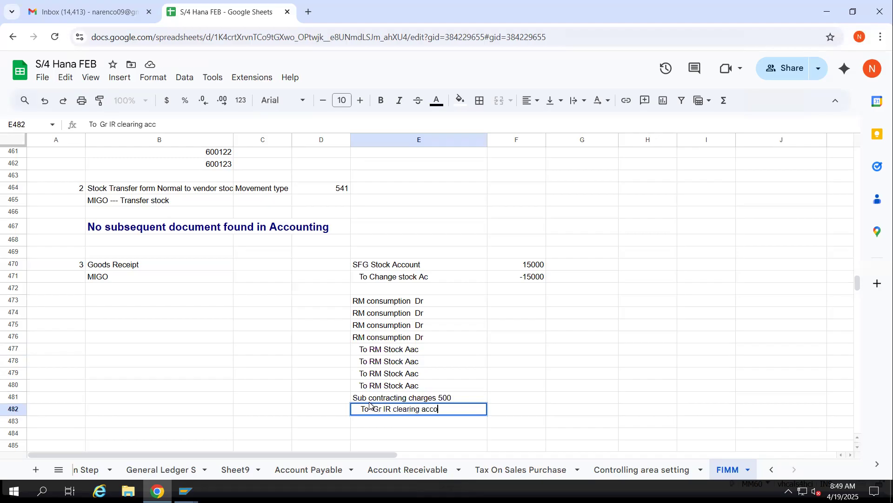
pyautogui.write('ut -5000')
# Switch to SAP, review the Computer CPU purchase order's conditions, and run the check on its MIGO goods receipt
pyautogui.moveTo(186, 491)
pyautogui.moveTo(338, 463)
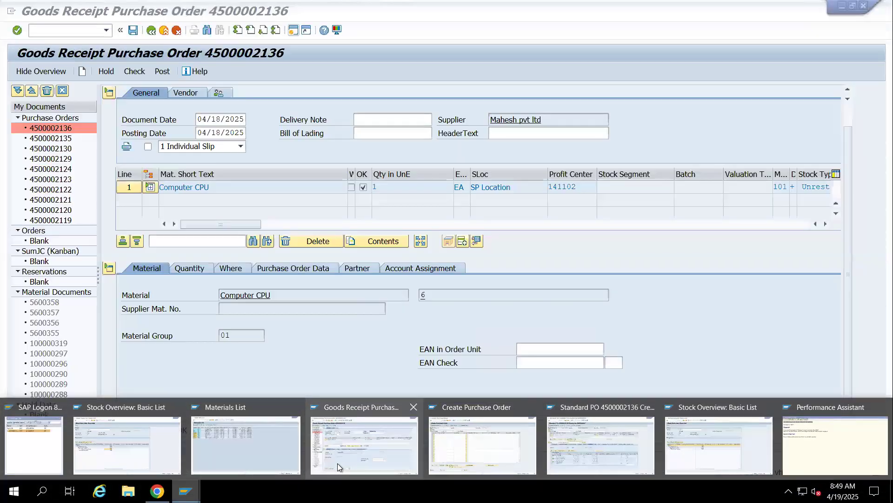
pyautogui.click(610, 452)
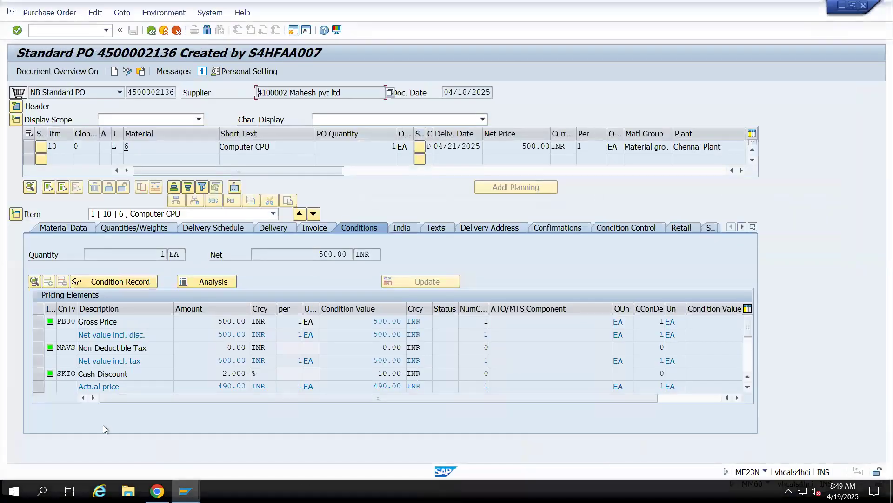
pyautogui.moveTo(186, 491)
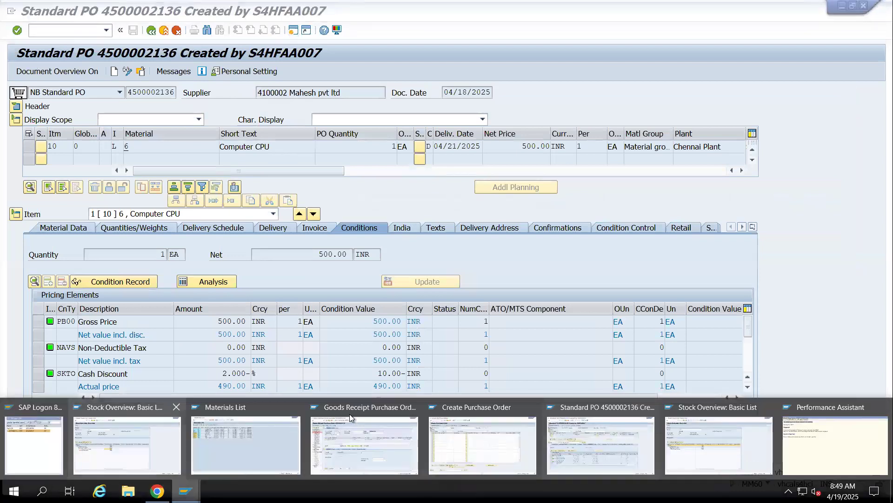
pyautogui.click(359, 433)
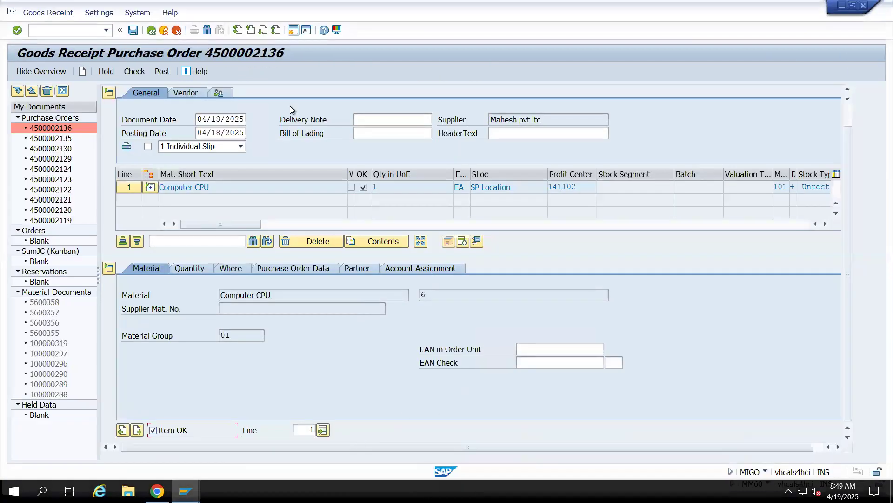
pyautogui.click(132, 72)
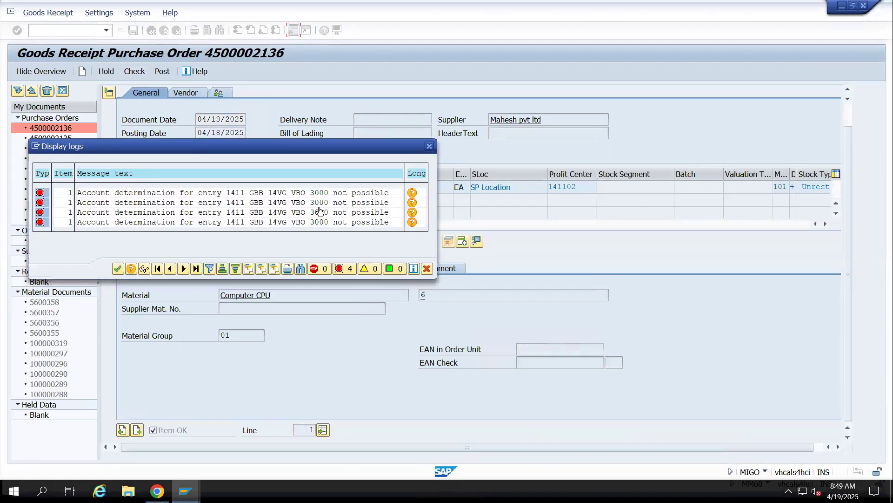
# Copy all account determination messages from the check log into the Google Sheets notes starting at B484
pyautogui.moveTo(286, 149); pyautogui.dragTo(468, 74)
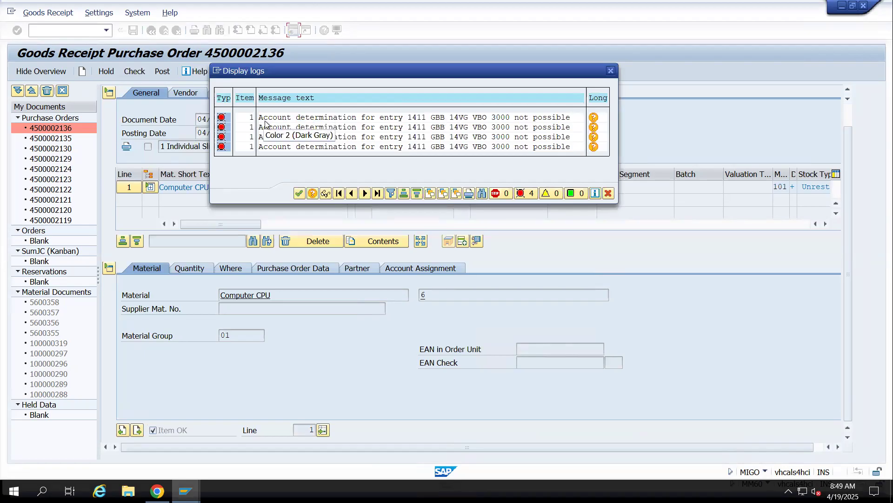
pyautogui.moveTo(259, 117); pyautogui.dragTo(575, 123)
pyautogui.click(282, 124)
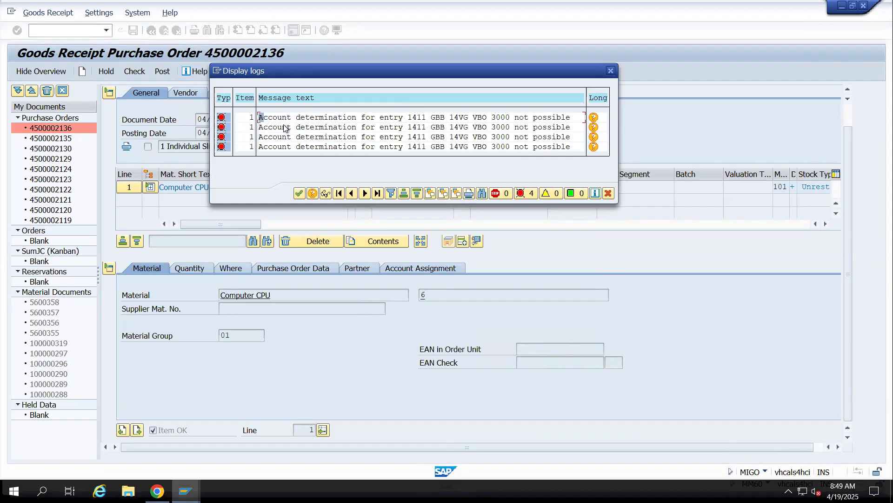
pyautogui.moveTo(259, 117); pyautogui.dragTo(579, 155)
pyautogui.hotkey('ctrl', 'c')
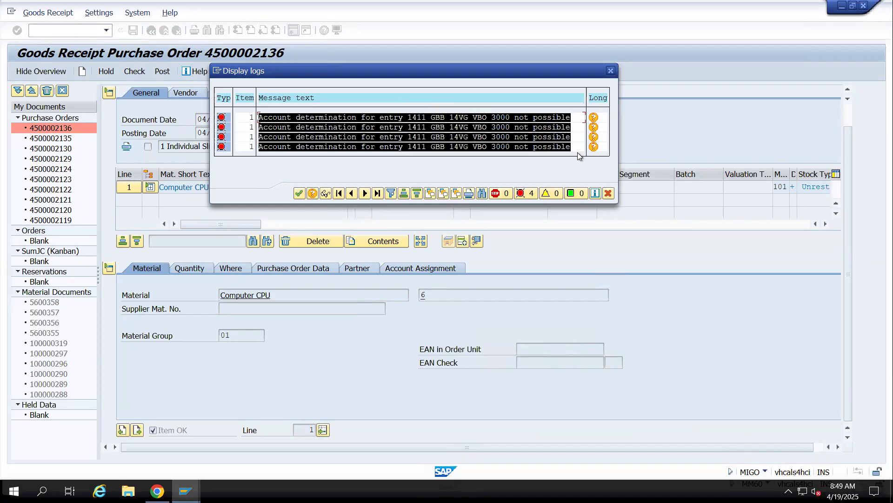
pyautogui.click(157, 491)
pyautogui.scroll(-3, 247, 398)
pyautogui.click(126, 320)
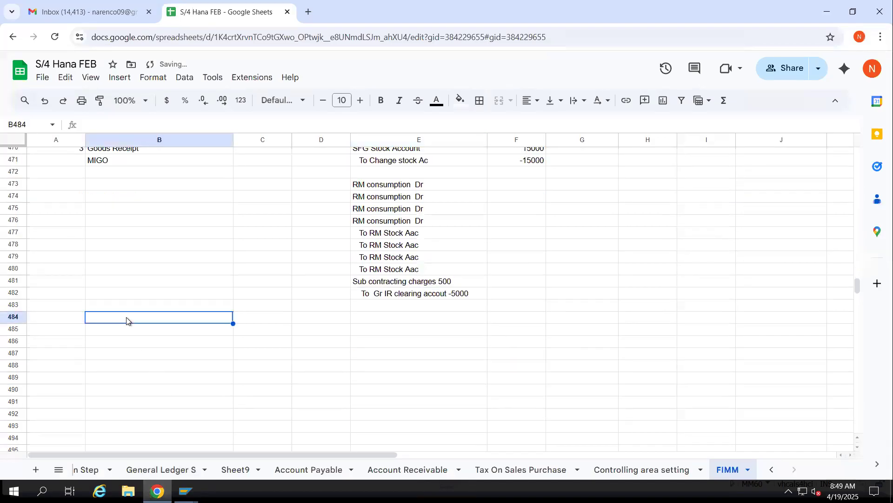
pyautogui.hotkey('ctrl', 'v')
pyautogui.click(144, 366)
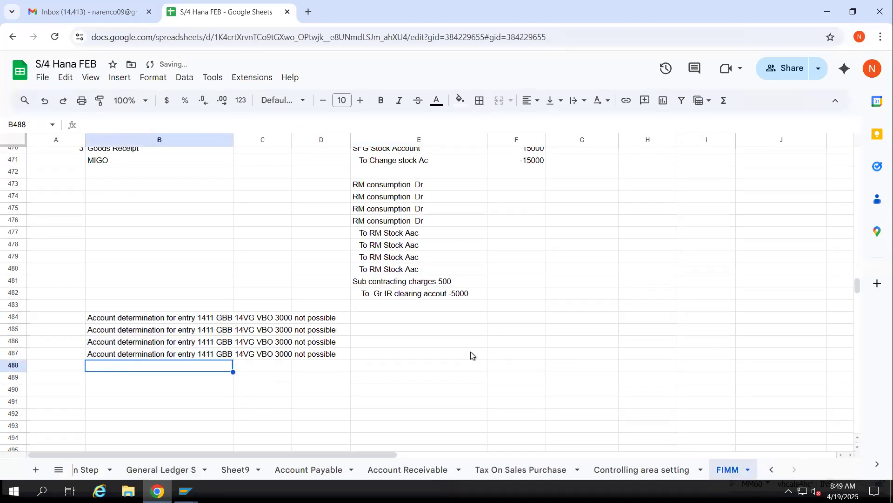
# Enter the remark "Go OBYC T code matian the GL account" in E484 beside the error messages
pyautogui.click(386, 323)
pyautogui.write('Go')
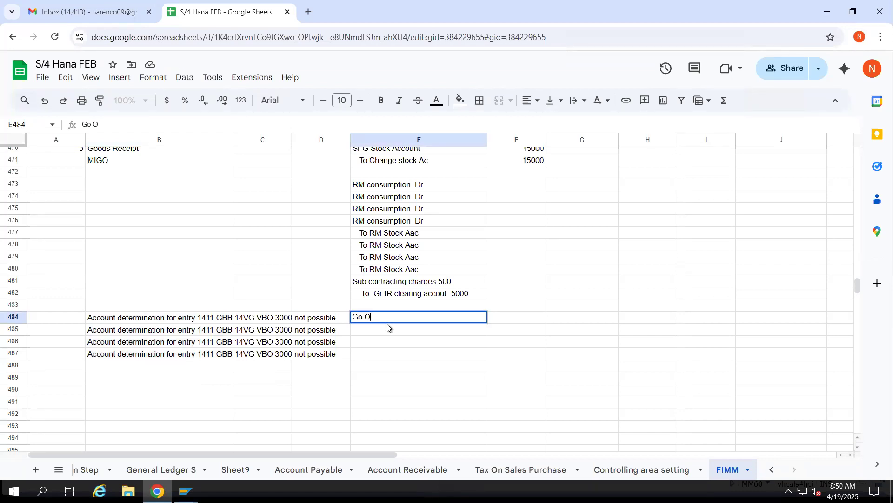
pyautogui.write('OBYC T code matian the a')
pyautogui.press('BackSpace')
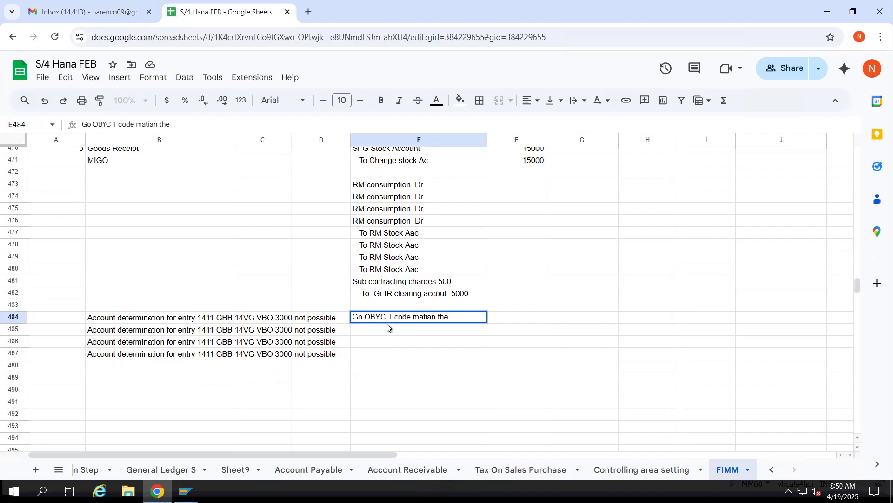
pyautogui.write('GL account')
pyautogui.click(404, 391)
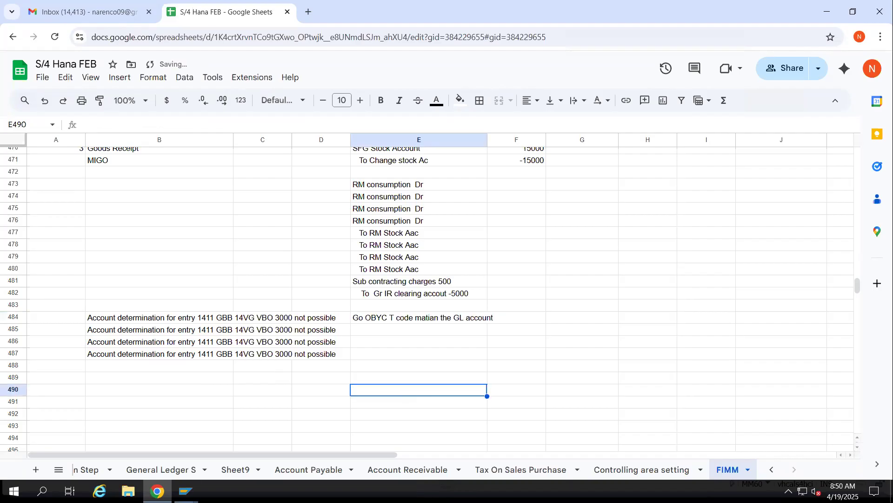
# Switch to the SAP Stock Overview session and start transaction OBYC there
pyautogui.click(187, 491)
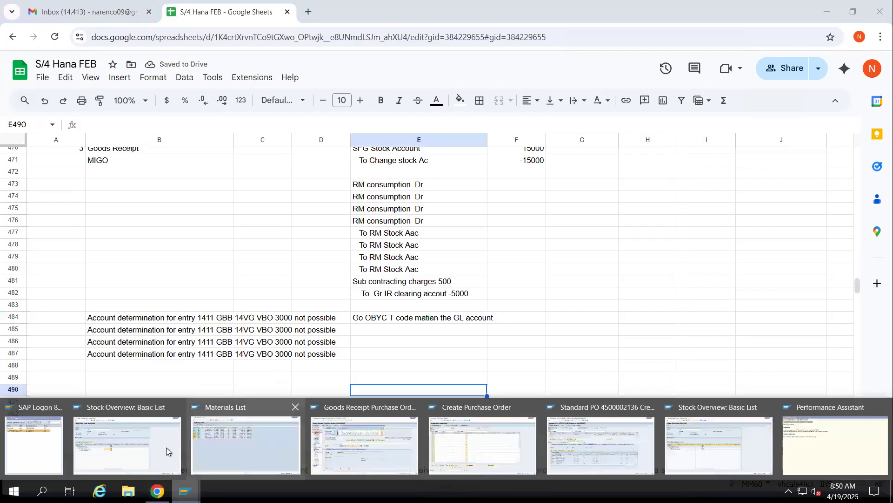
pyautogui.click(130, 451)
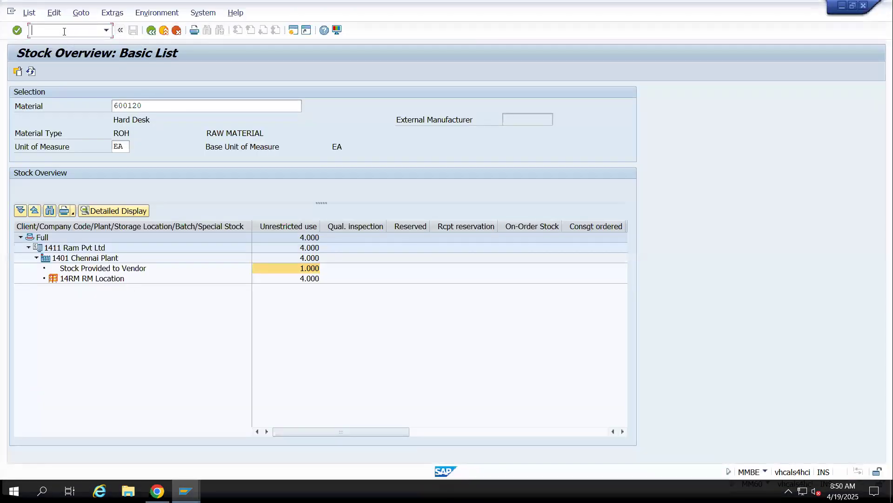
pyautogui.write('/nOBYC')
pyautogui.press('Return')
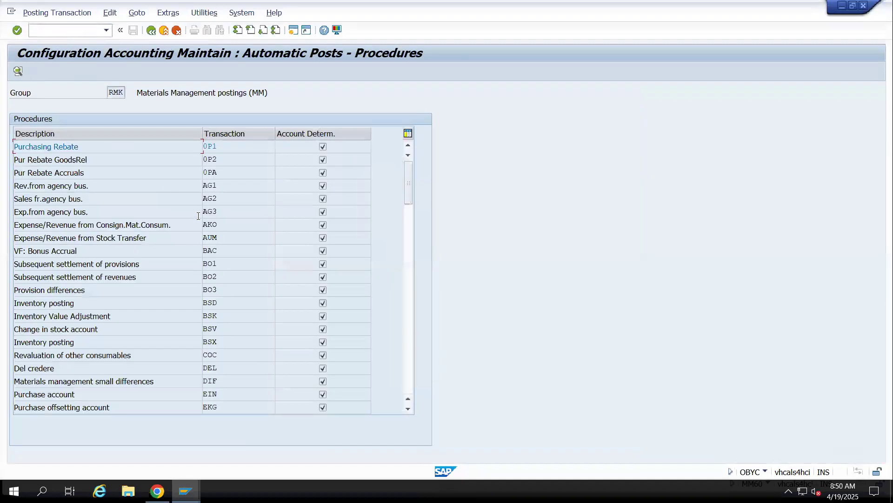
# Recheck the noted error messages, and open the GBB offsetting entry procedure for chart of accounts 1411
pyautogui.hotkey('alt', 'Tab')
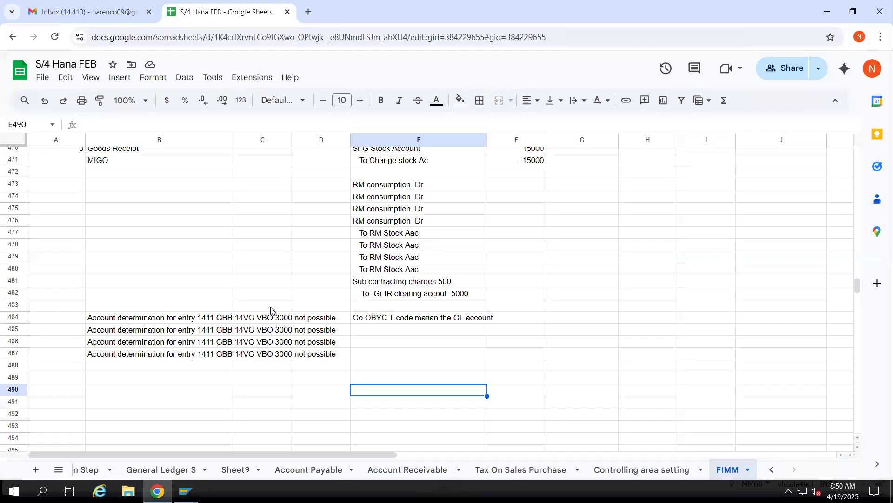
pyautogui.hotkey('alt', 'Tab')
pyautogui.scroll(-6, 208, 352)
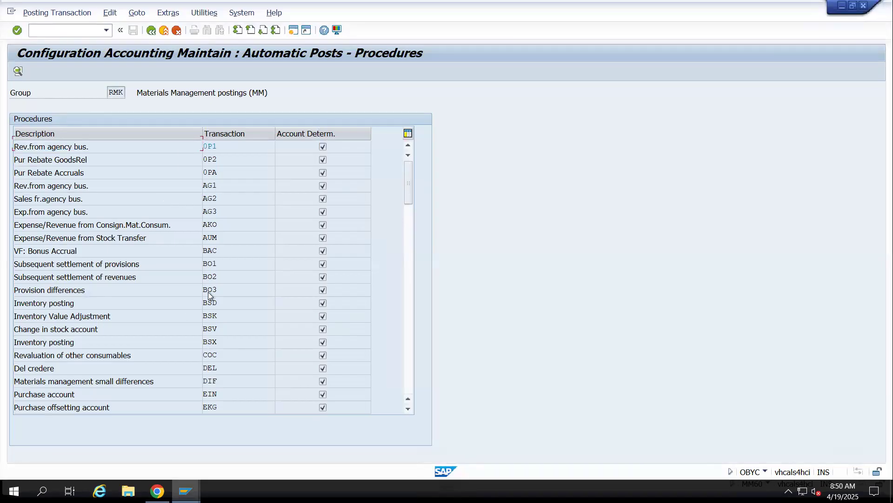
pyautogui.scroll(-15, 219, 329)
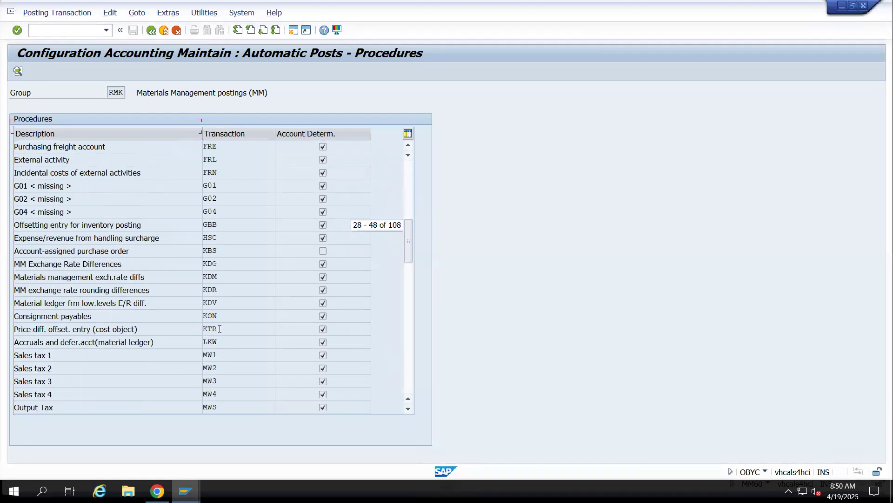
pyautogui.scroll(-4, 220, 329)
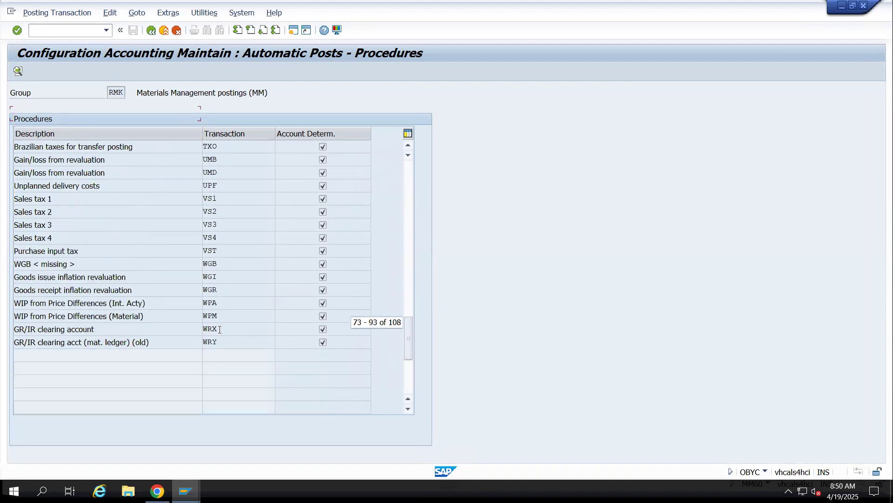
pyautogui.scroll(11, 221, 217)
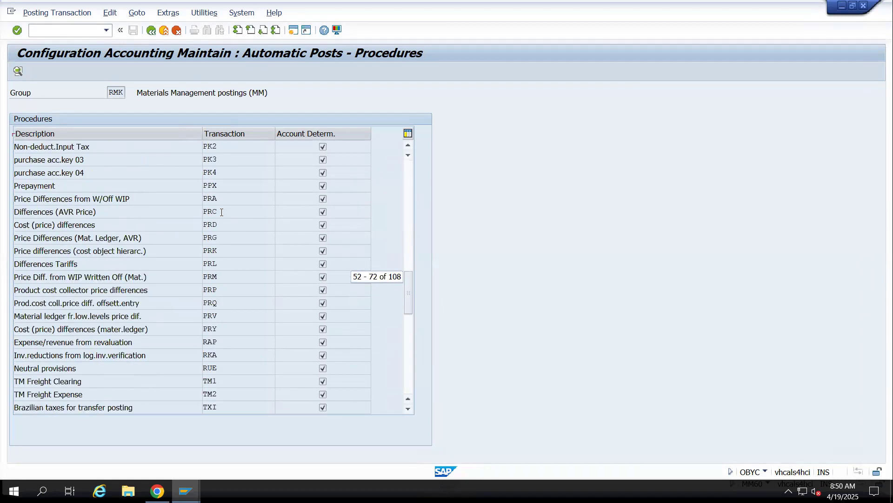
pyautogui.scroll(6, 223, 210)
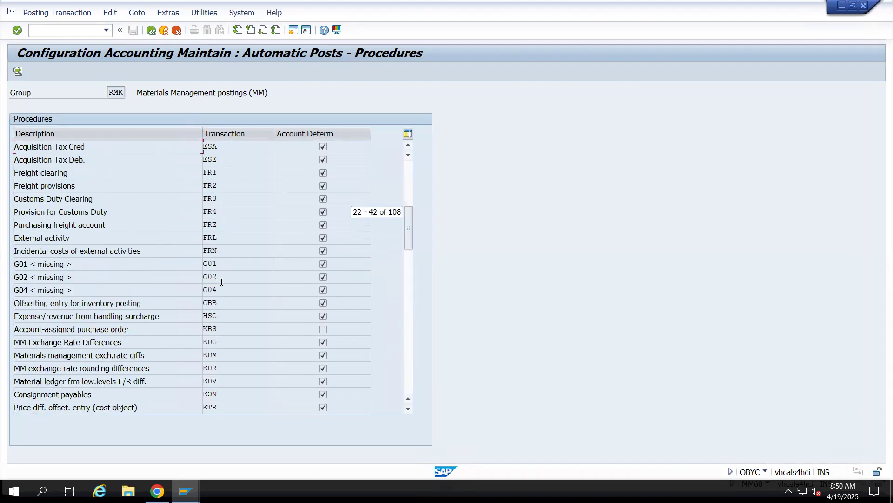
pyautogui.doubleClick(211, 305)
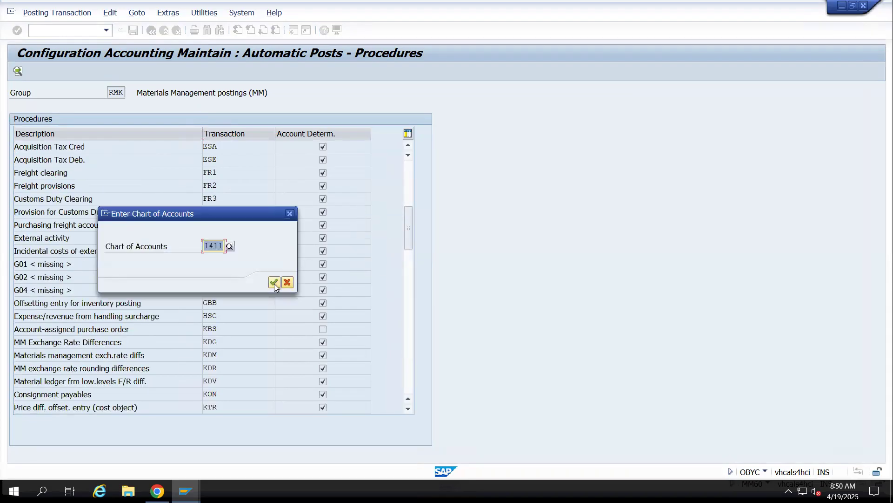
pyautogui.click(274, 282)
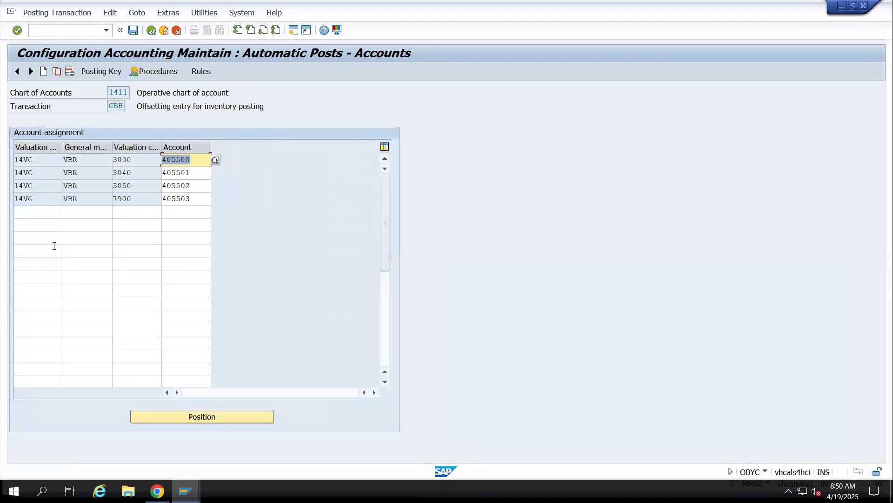
# Add an account assignment row with 14VG, VBO and valuation class 3000, copying account 405500 from the first VBR row
pyautogui.click(23, 213)
pyautogui.write('14VG')
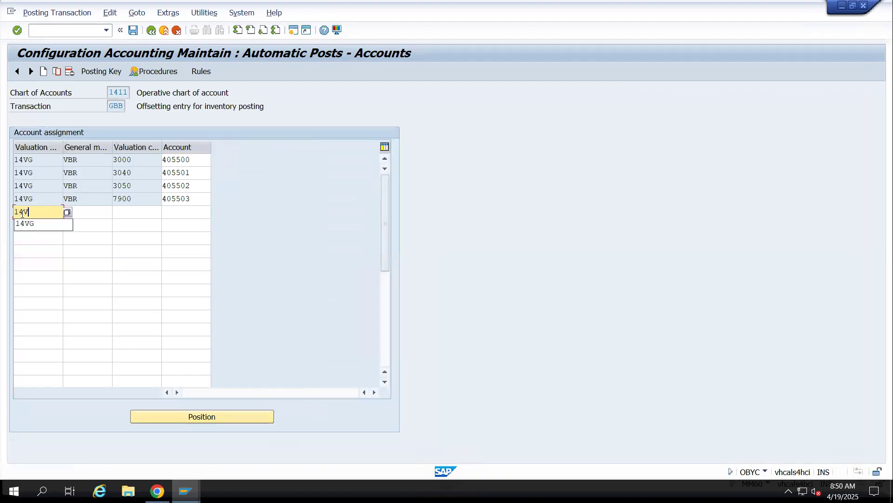
pyautogui.press('Tab')
pyautogui.write('VBO')
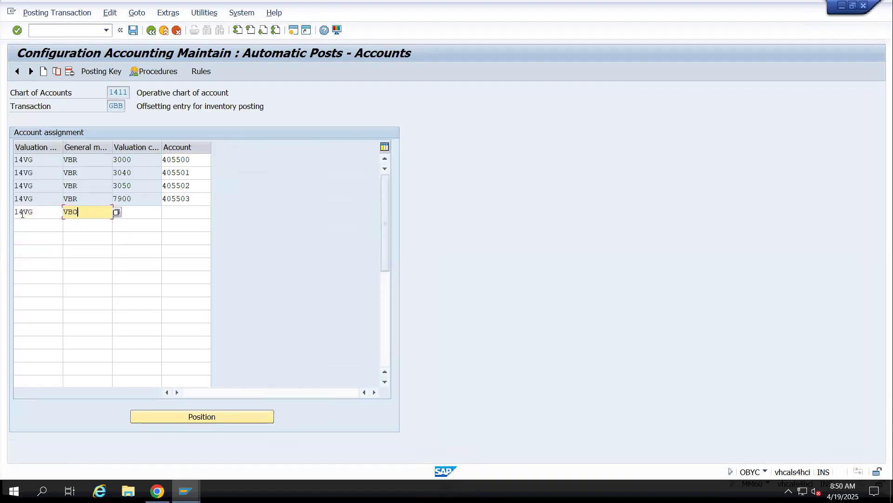
pyautogui.press('Tab')
pyautogui.write('3000')
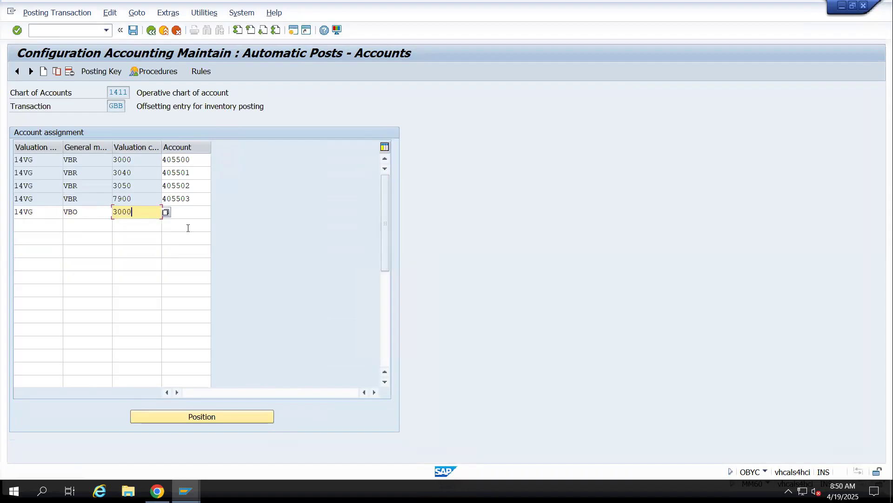
pyautogui.doubleClick(193, 160)
pyautogui.hotkey('ctrl', 'c')
pyautogui.click(185, 211)
pyautogui.hotkey('ctrl', 'v')
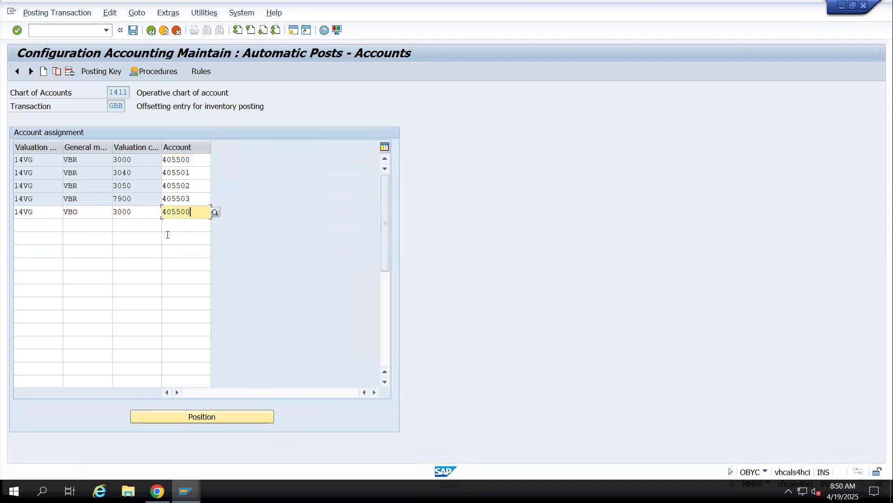
# Save the new VBO assignment for valuation class 3000 in customizing request S4HK903248
pyautogui.click(55, 229)
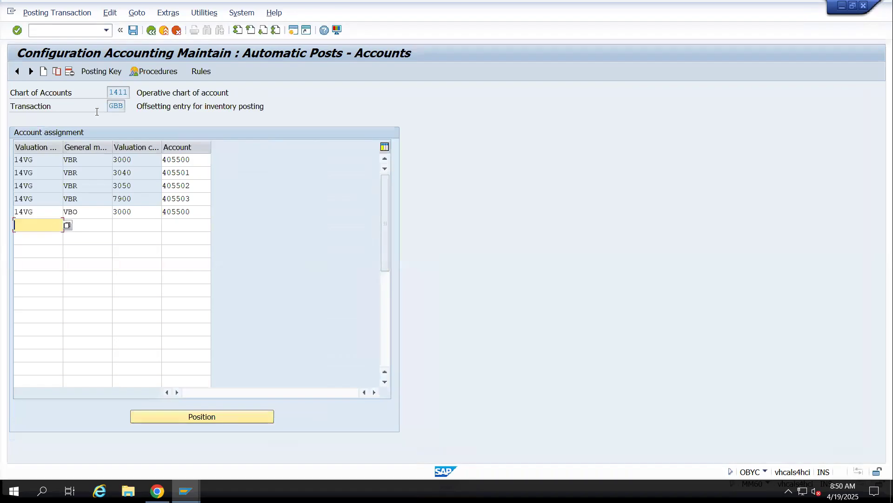
pyautogui.click(134, 31)
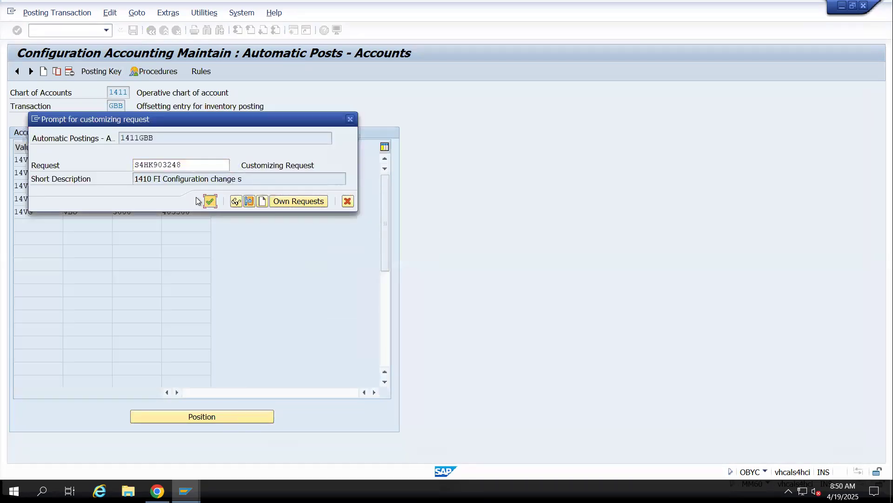
pyautogui.click(209, 200)
# Add a GBB row with 14VG, VBO, valuation class 3050 and account 405502, and save it in the proposed customizing request
pyautogui.write('1')
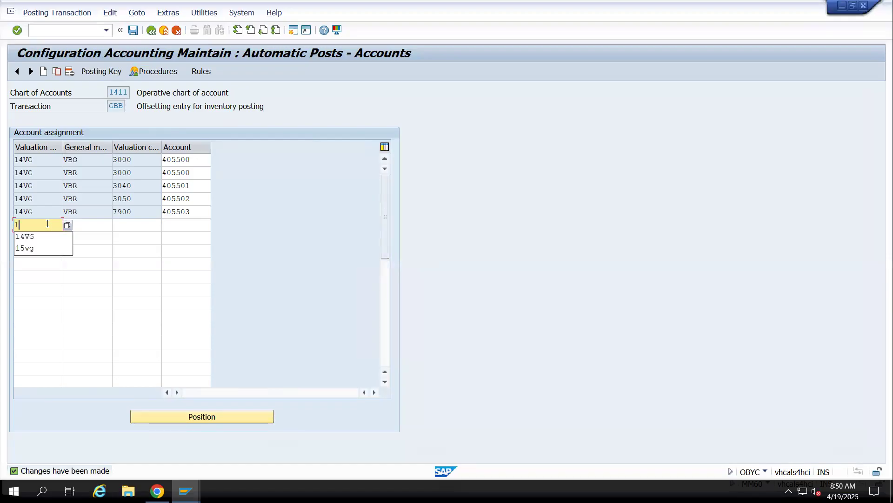
pyautogui.write('4VG')
pyautogui.press('Tab')
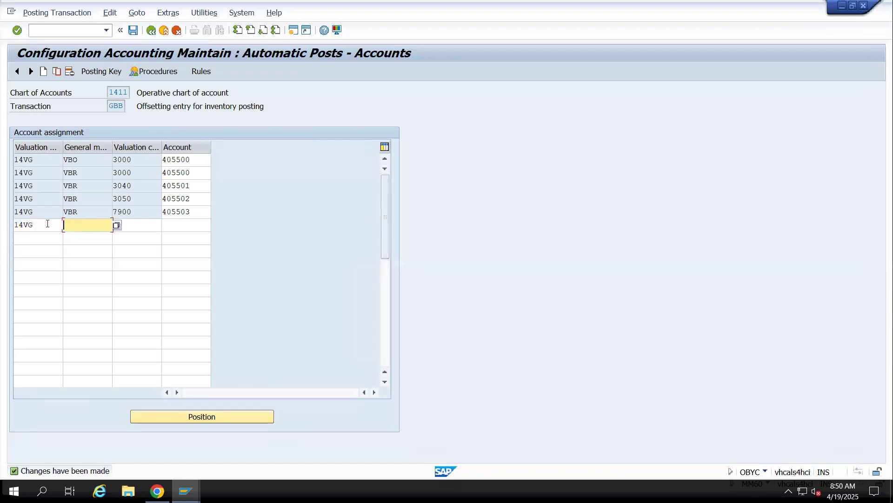
pyautogui.write('VBO')
pyautogui.press('Tab')
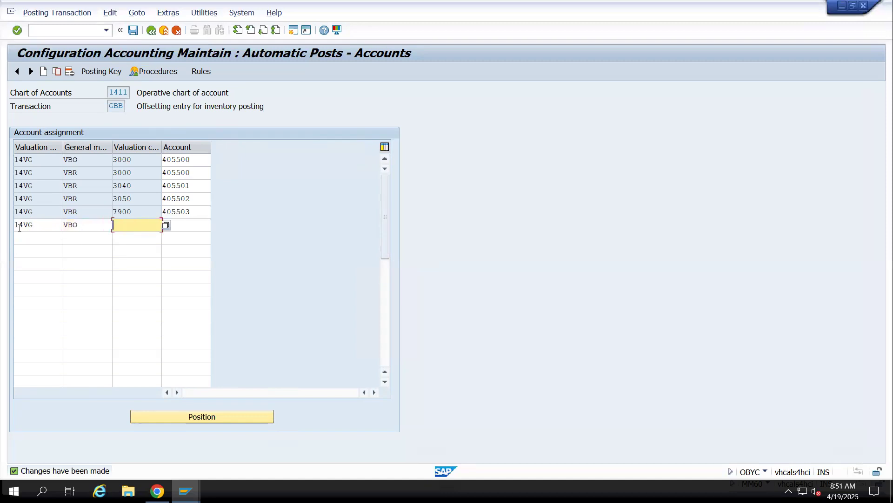
pyautogui.write('3050')
pyautogui.press('Tab')
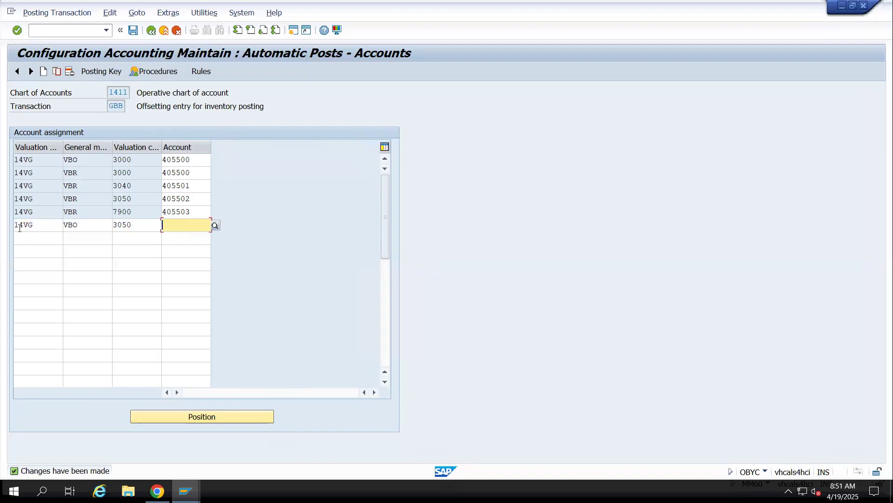
pyautogui.write('40550')
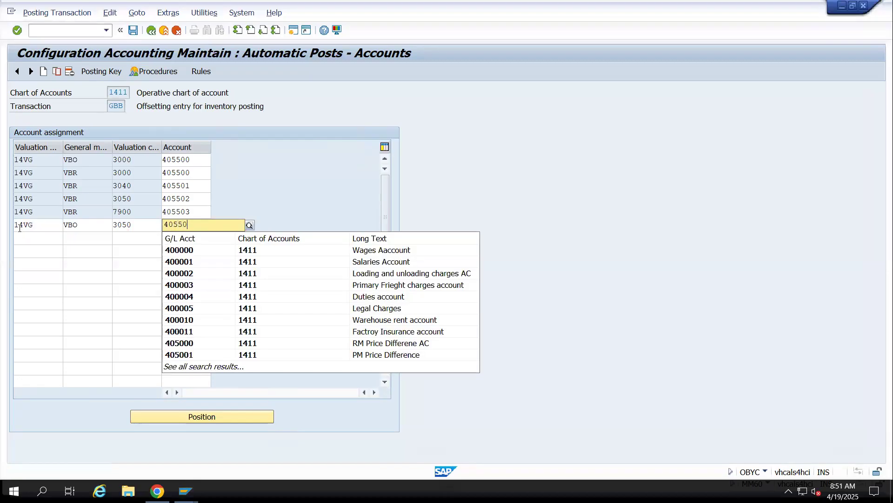
pyautogui.write('2')
pyautogui.press('Return')
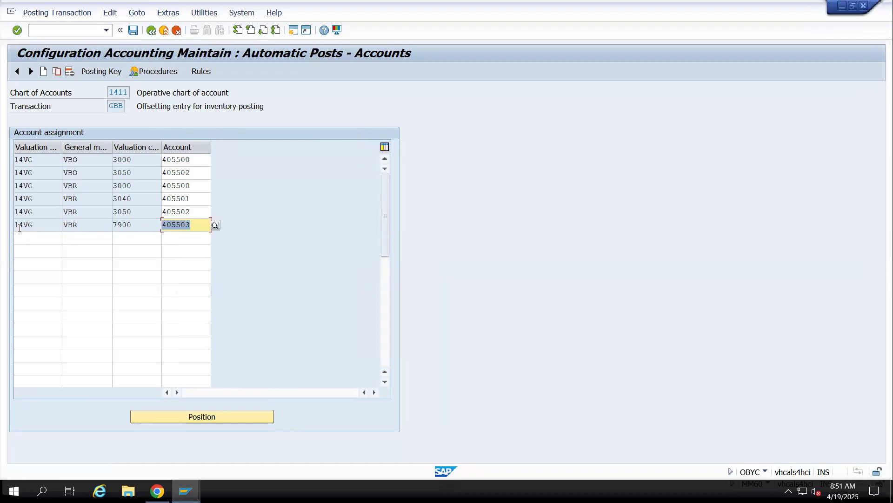
pyautogui.click(134, 31)
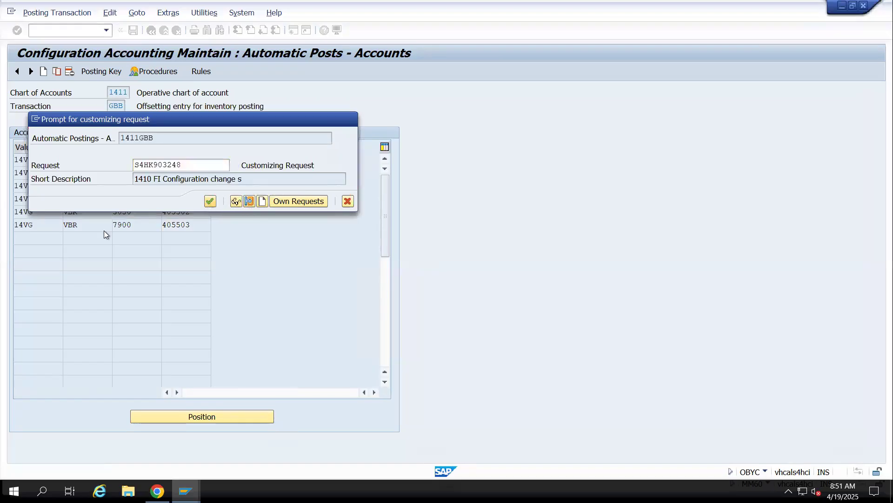
pyautogui.press('Return')
# Add a GBB row with 14VG, VBO, valuation class 7900 and account 405503, and save it in the proposed customizing request
pyautogui.click(19, 238)
pyautogui.write('14V')
pyautogui.write('G')
pyautogui.press('Tab')
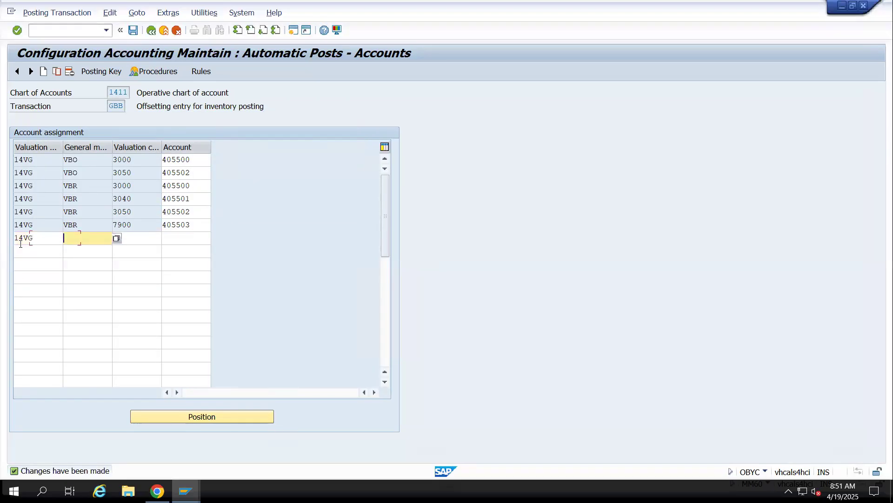
pyautogui.write('VBO')
pyautogui.press('Tab')
pyautogui.write('7900')
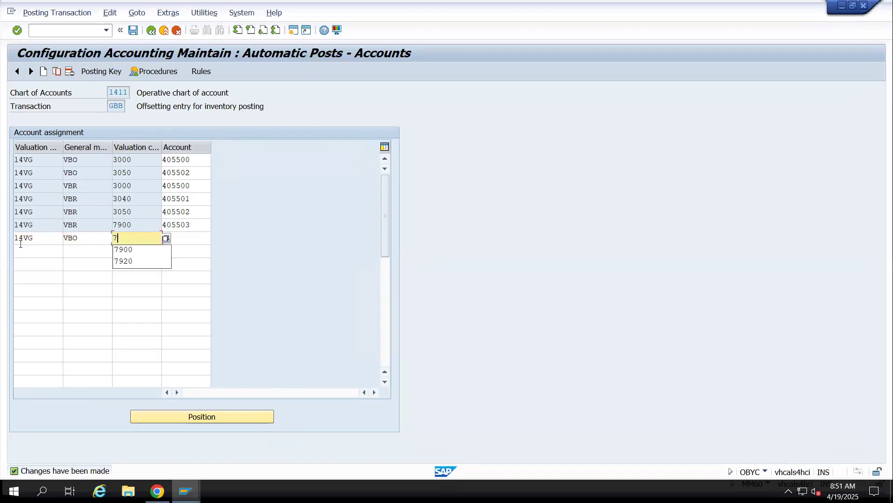
pyautogui.press('Tab')
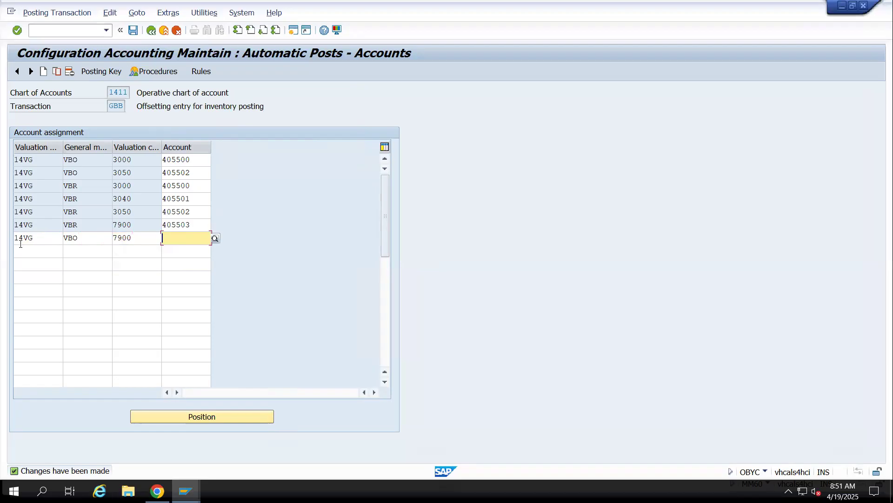
pyautogui.write('4')
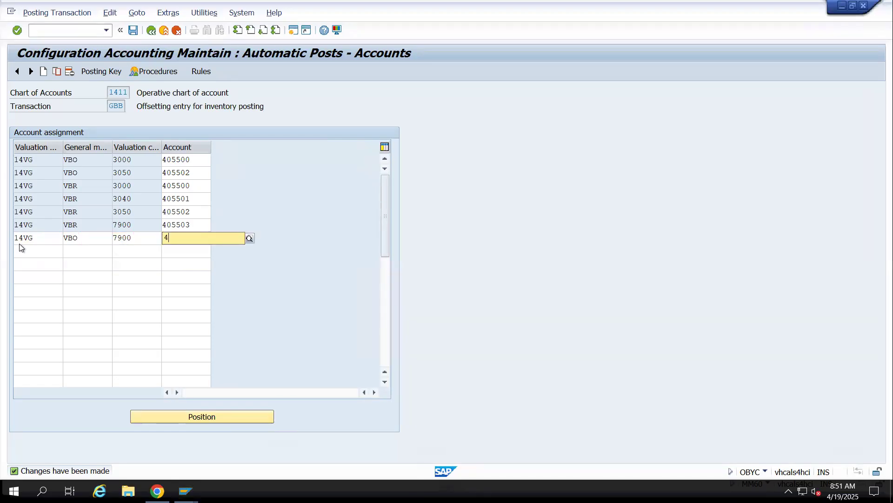
pyautogui.write('05503')
pyautogui.press('Return')
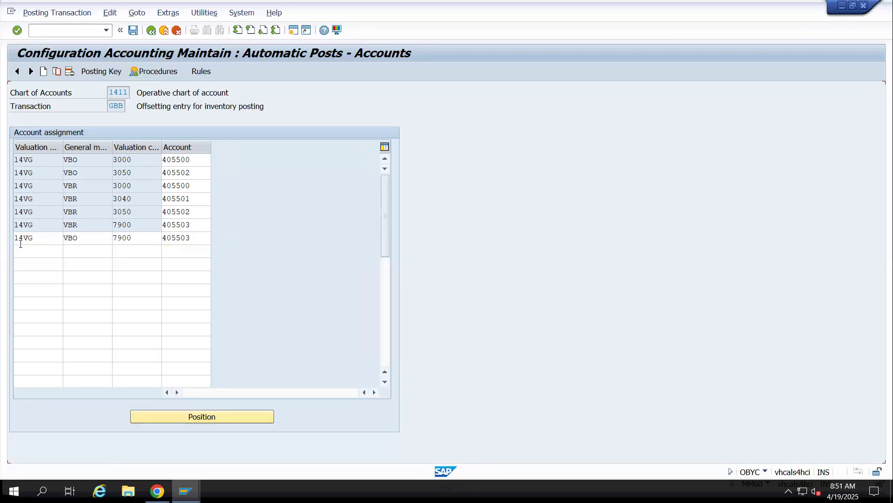
pyautogui.click(134, 32)
pyautogui.click(210, 202)
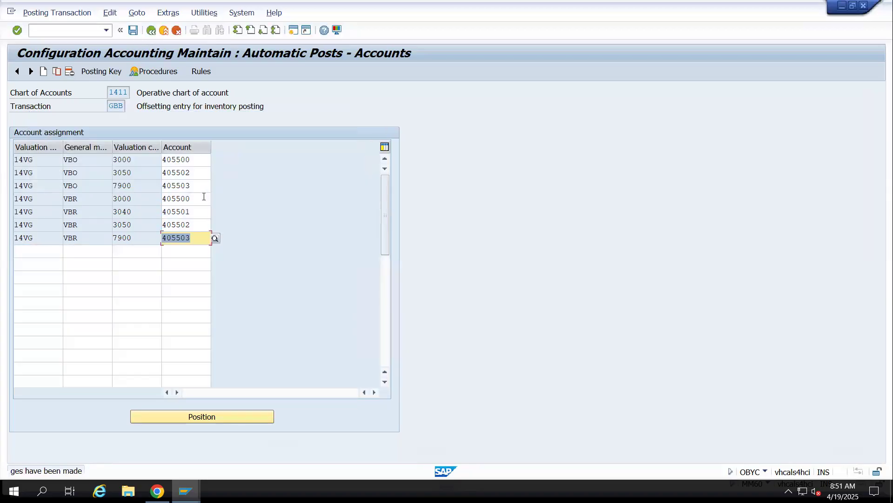
# Return to the MIGO goods receipt, close the old error log and check the document again
pyautogui.hotkey('alt', 'Tab')
pyautogui.hotkey('alt', 'Tab')
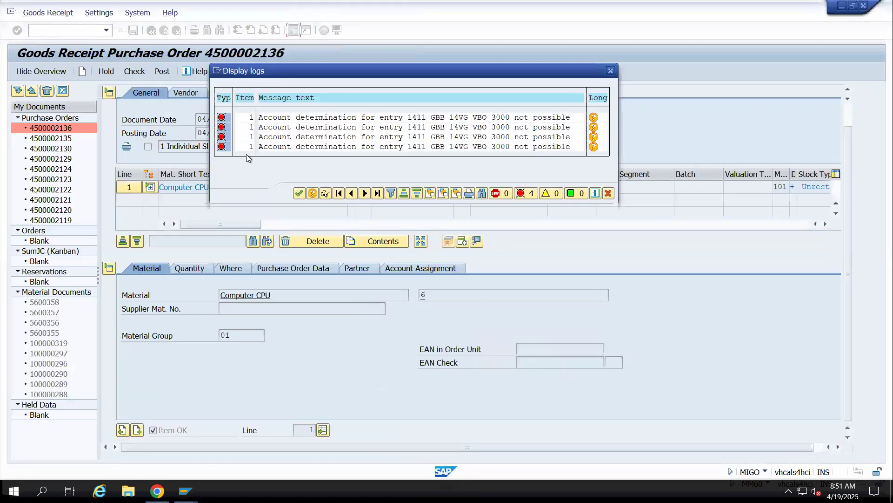
pyautogui.click(297, 195)
pyautogui.click(132, 73)
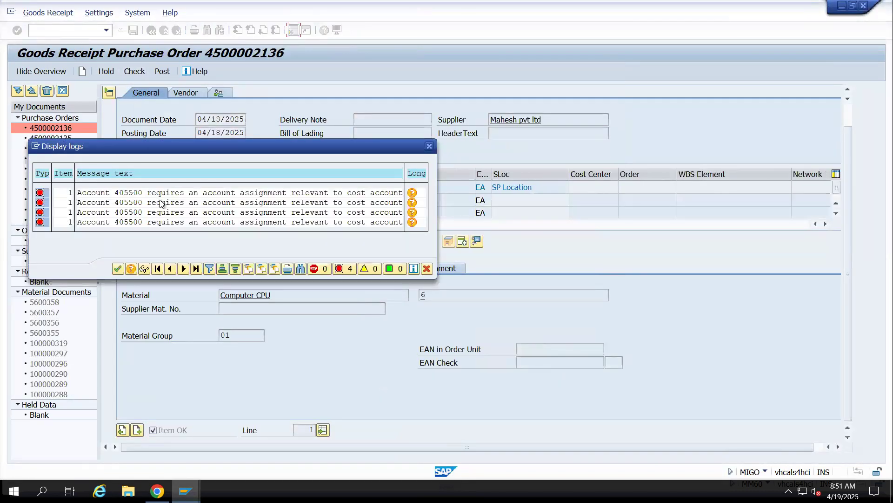
# Copy the message "Account 405500 requires an account assignment relevant to cost account" from the log into cell B490 of the Google Sheets notes
pyautogui.moveTo(115, 192); pyautogui.dragTo(146, 225)
pyautogui.hotkey('ctrl', 'c')
pyautogui.click(80, 193)
pyautogui.moveTo(83, 195); pyautogui.dragTo(411, 195)
pyautogui.hotkey('ctrl', 'c')
pyautogui.click(157, 491)
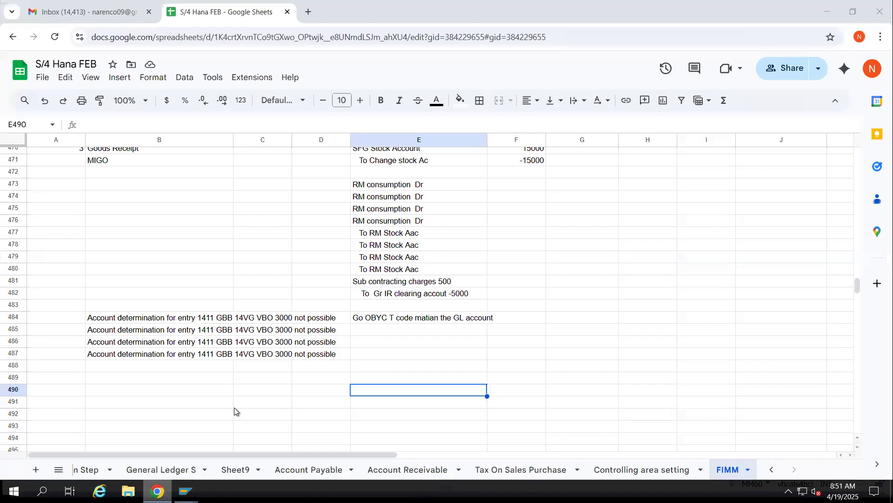
pyautogui.click(120, 391)
pyautogui.write('v')
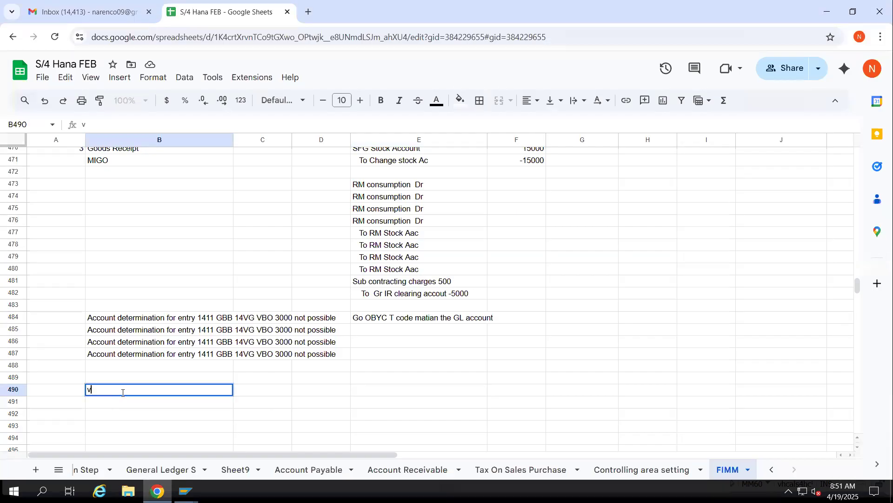
pyautogui.hotkey('ctrl', 'v')
# Enter the remark "Go to OKB9 t code we need maintain defalut cost" in E490 beside the new error message
pyautogui.press('Right')
pyautogui.press('Right')
pyautogui.press('Right')
pyautogui.press('Right')
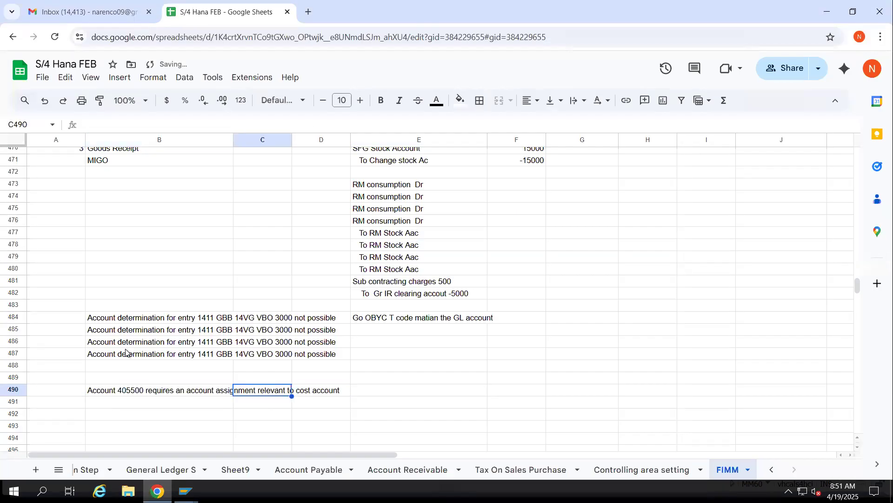
pyautogui.press('Left')
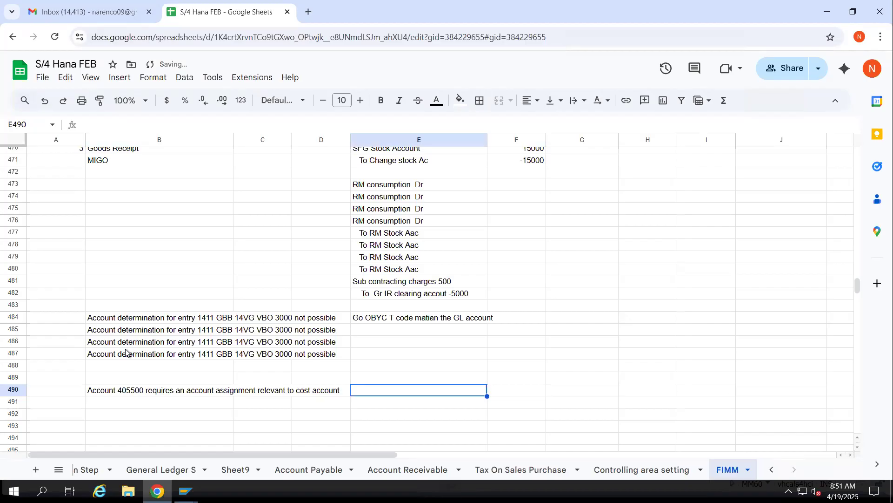
pyautogui.write('Go to OKB9 t code we nn')
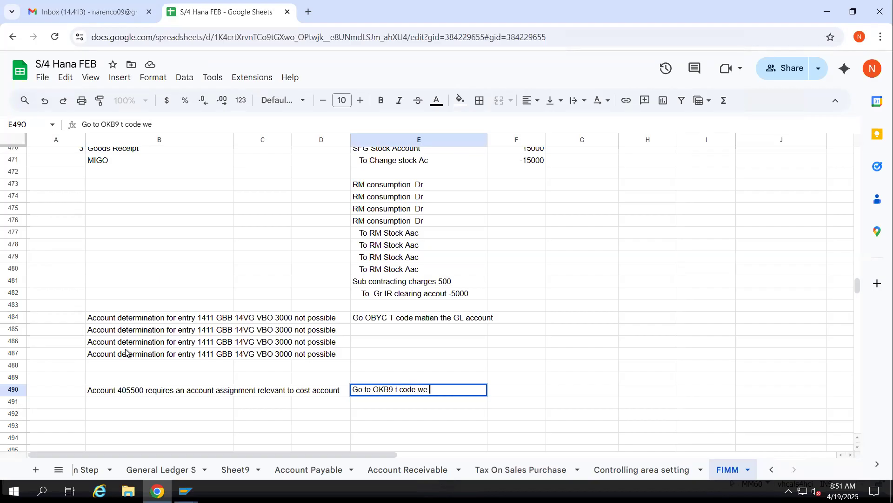
pyautogui.press('BackSpace')
pyautogui.write('ee')
pyautogui.write('ed d')
pyautogui.write('o')
pyautogui.press('BackSpace')
pyautogui.press('BackSpace')
pyautogui.write('maint')
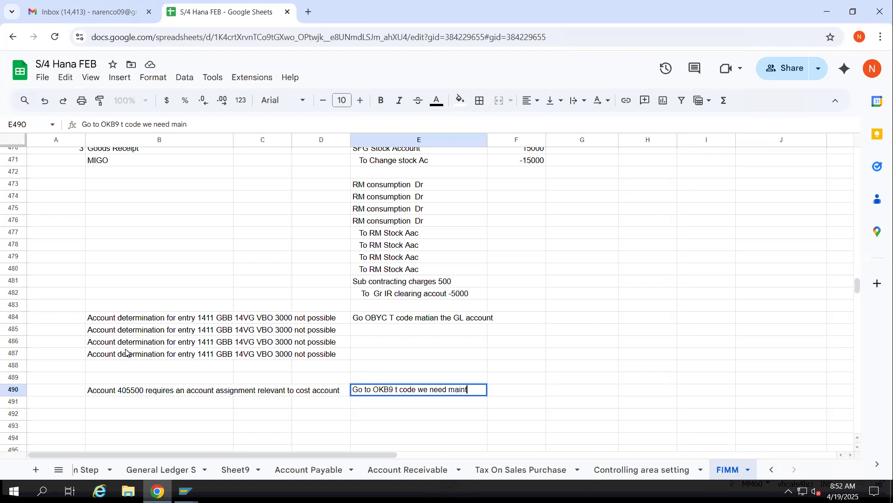
pyautogui.write('ain defauut cost')
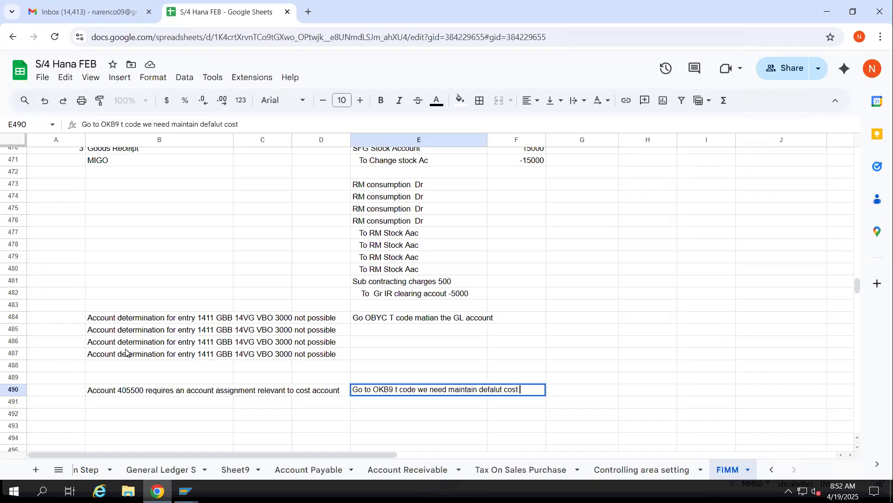
# Switch to the SAP session displaying the standard purchase order and start transaction OKB9 there
pyautogui.hotkey('alt', 'Tab')
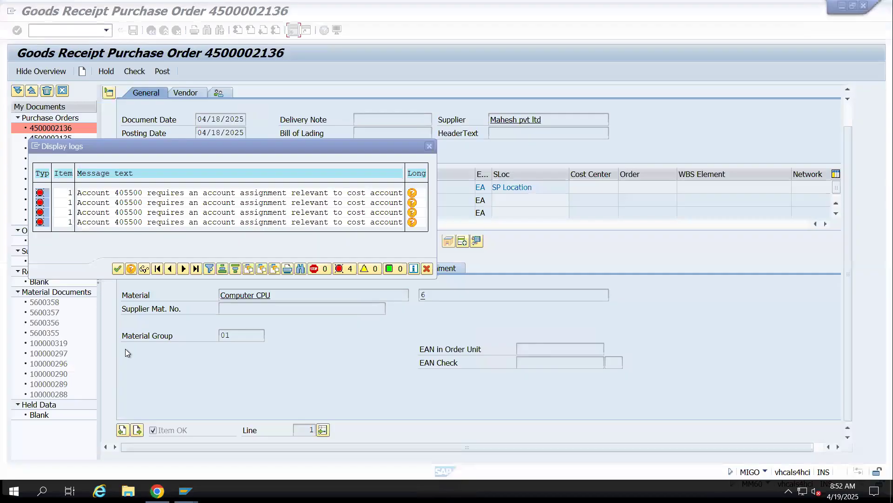
pyautogui.hotkey('alt', 'Tab')
pyautogui.hotkey('alt', 'Tab')
pyautogui.hotkey('alt', 'Tab')
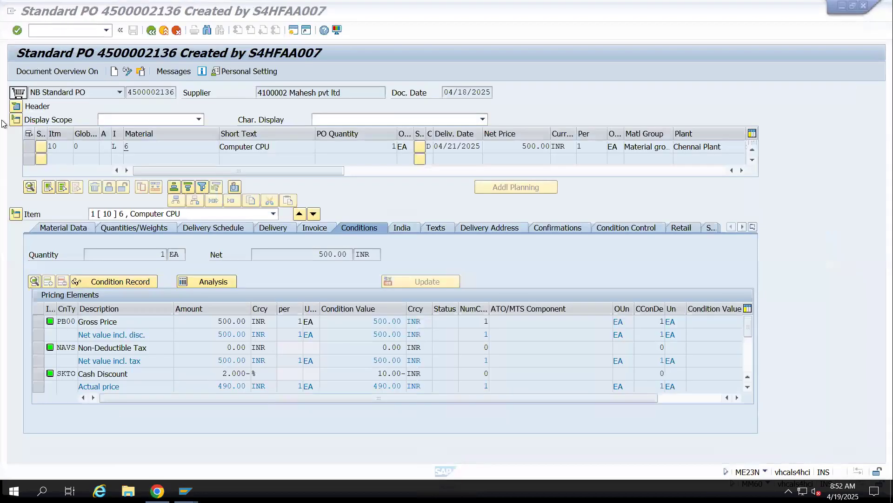
pyautogui.click(85, 31)
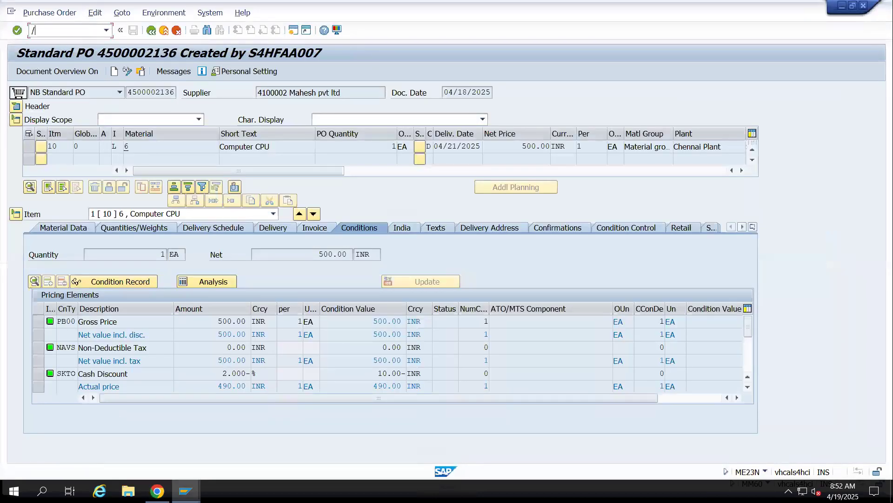
pyautogui.write('/nokb9')
pyautogui.press('Return')
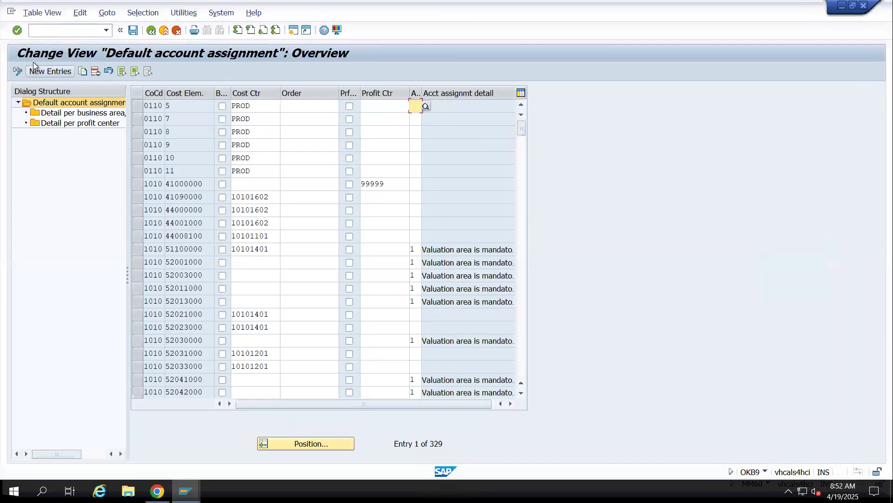
# Position the default account assignment list at company code 1411
pyautogui.click(324, 442)
pyautogui.write('1411')
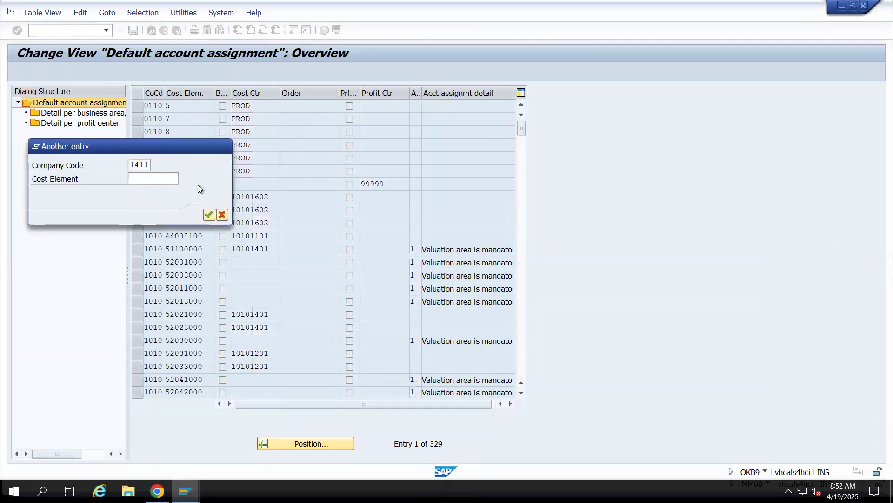
pyautogui.press('Return')
pyautogui.click(195, 106)
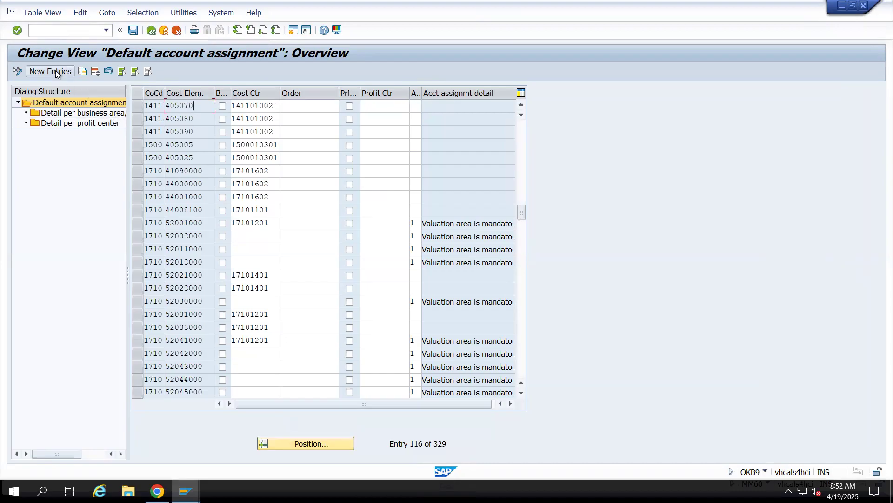
# Add a new default account assignment entry for company code 1411 with cost element 405500 copied from the goods receipt error log
pyautogui.hotkey('alt', 'Tab')
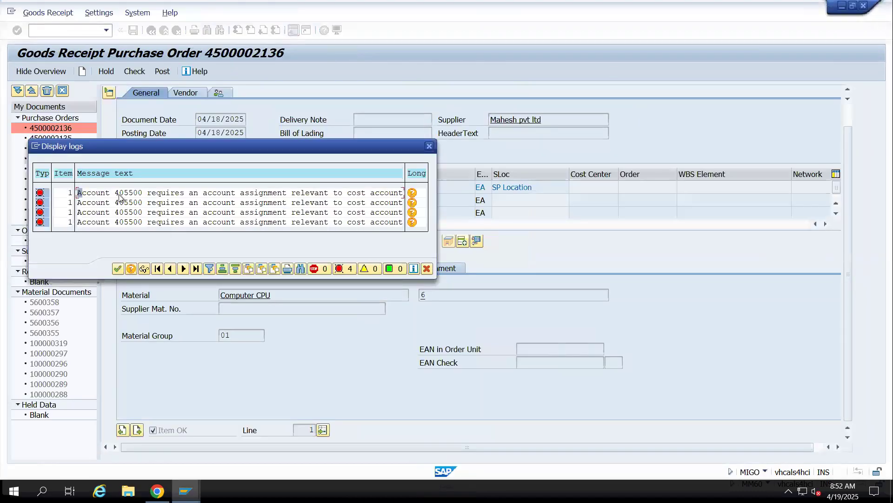
pyautogui.moveTo(115, 193); pyautogui.dragTo(146, 195)
pyautogui.hotkey('ctrl', 'c')
pyautogui.hotkey('alt', 'Tab')
pyautogui.click(49, 71)
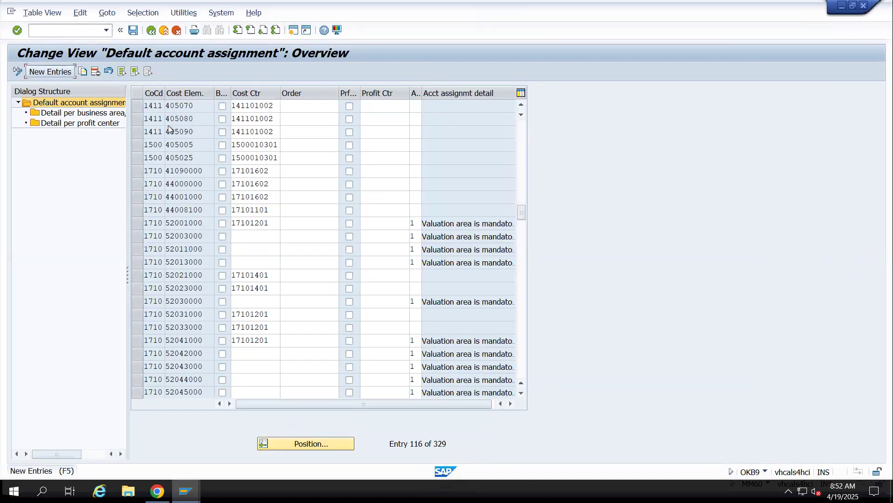
pyautogui.write('1411')
pyautogui.press('Tab')
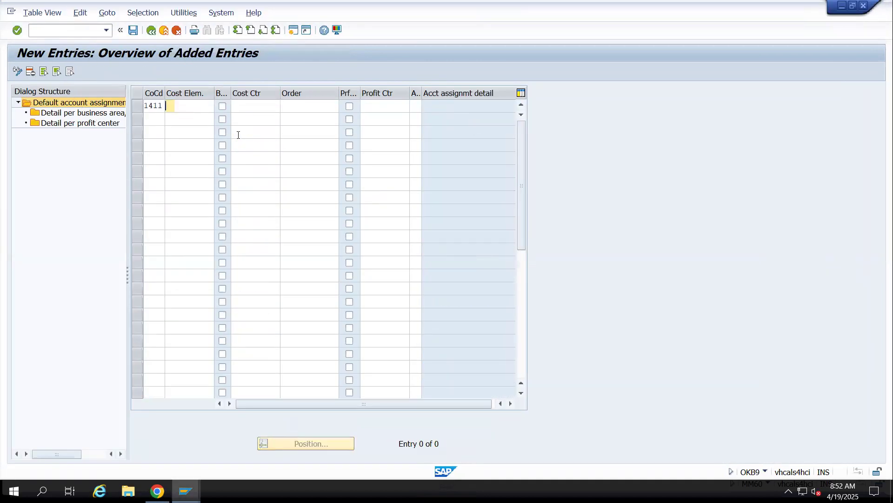
pyautogui.hotkey('ctrl', 'v')
pyautogui.press('Tab')
pyautogui.press('Tab')
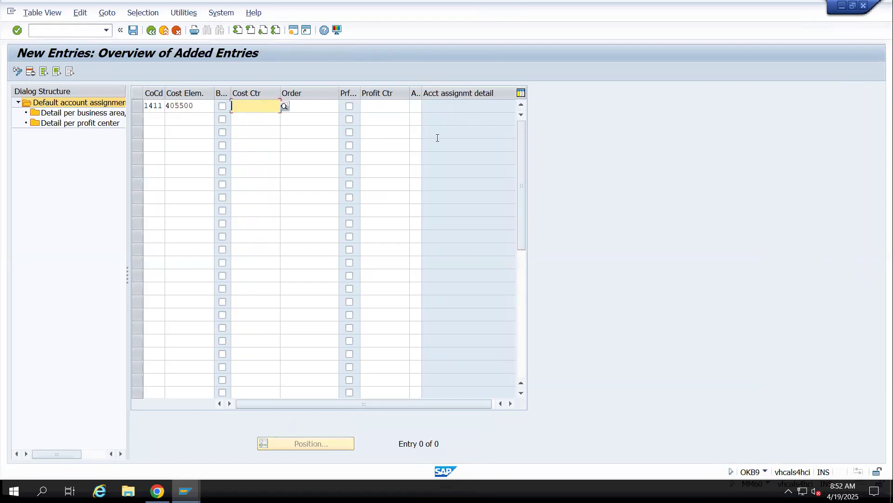
pyautogui.click(285, 106)
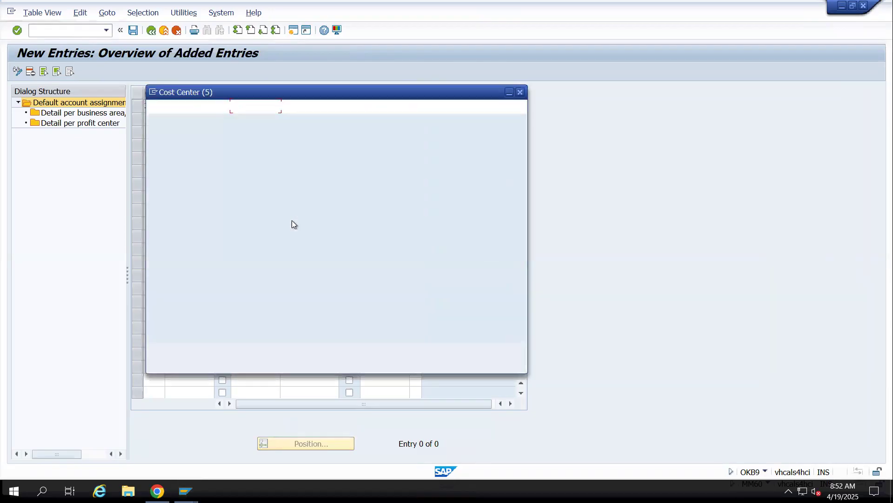
pyautogui.press('Return')
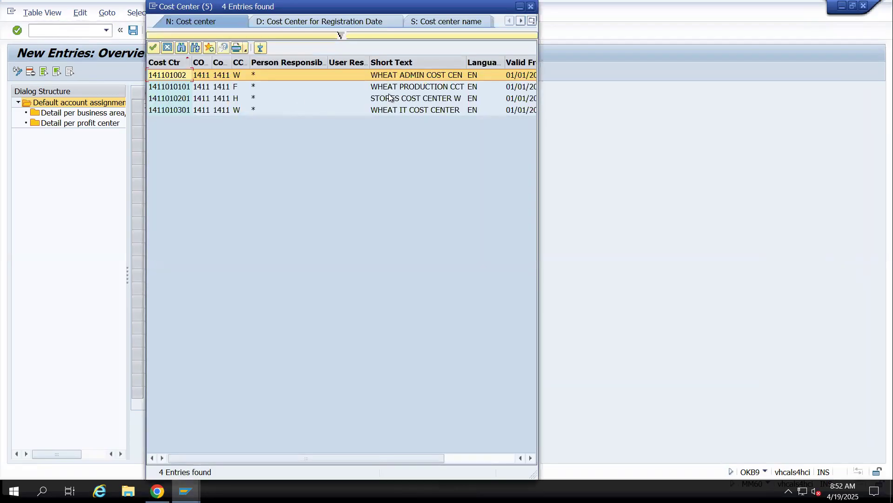
pyautogui.doubleClick(387, 99)
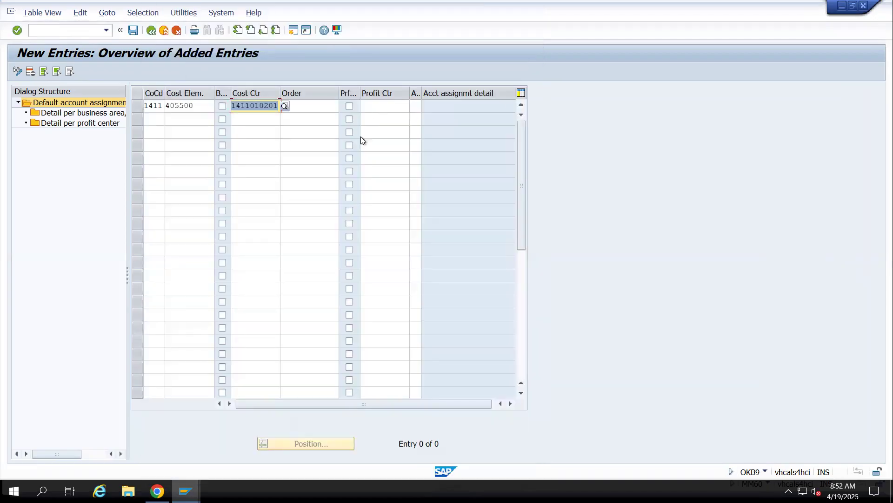
pyautogui.press('Return')
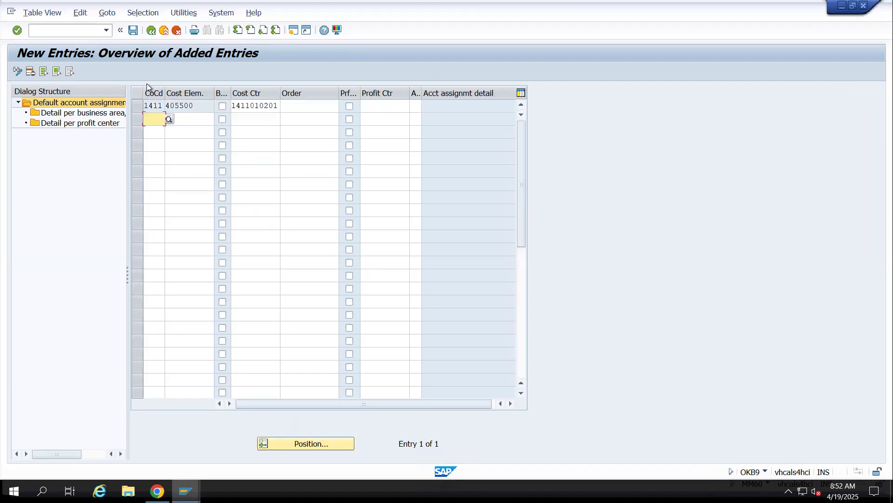
pyautogui.click(278, 106)
pyautogui.press('BackSpace')
pyautogui.press('BackSpace')
pyautogui.press('BackSpace')
pyautogui.press('BackSpace')
pyautogui.press('BackSpace')
pyautogui.press('BackSpace')
pyautogui.press('BackSpace')
pyautogui.press('BackSpace')
pyautogui.press('BackSpace')
pyautogui.press('BackSpace')
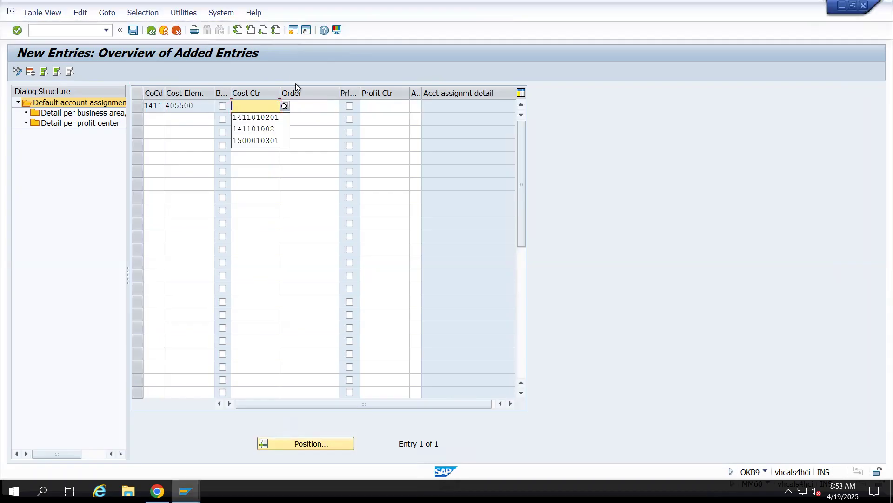
pyautogui.click(293, 31)
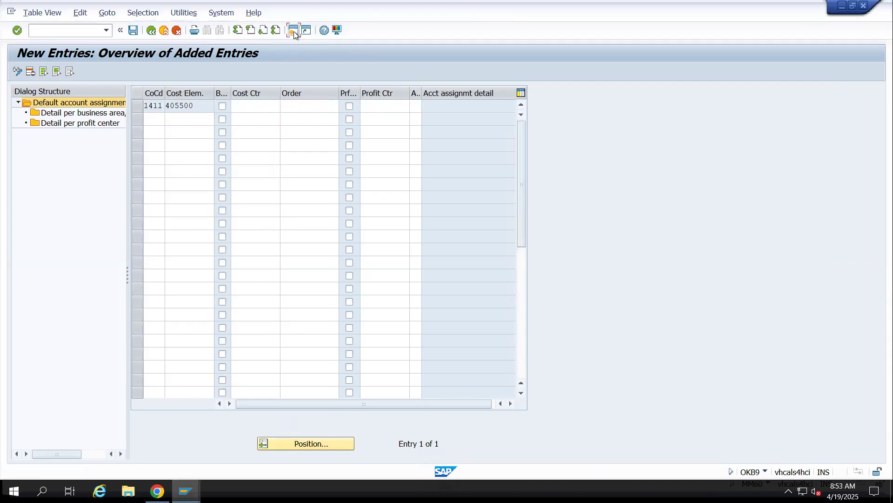
pyautogui.write('ks01')
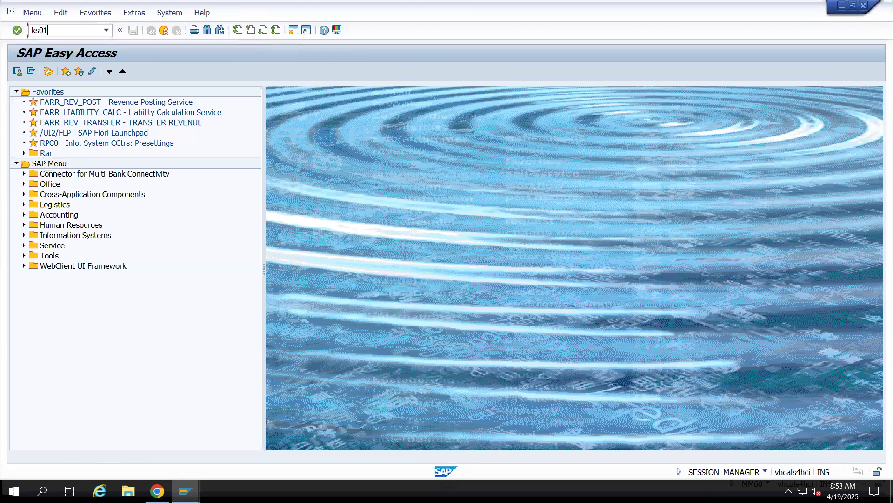
pyautogui.press('Return')
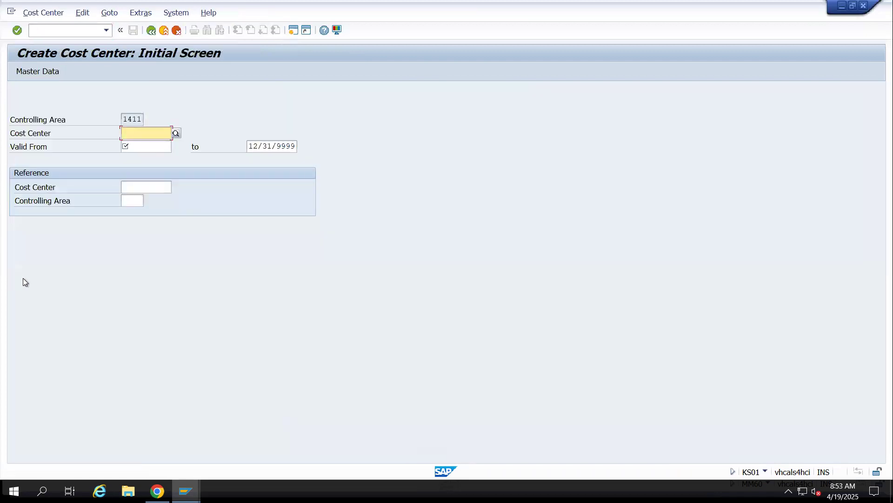
pyautogui.write('14')
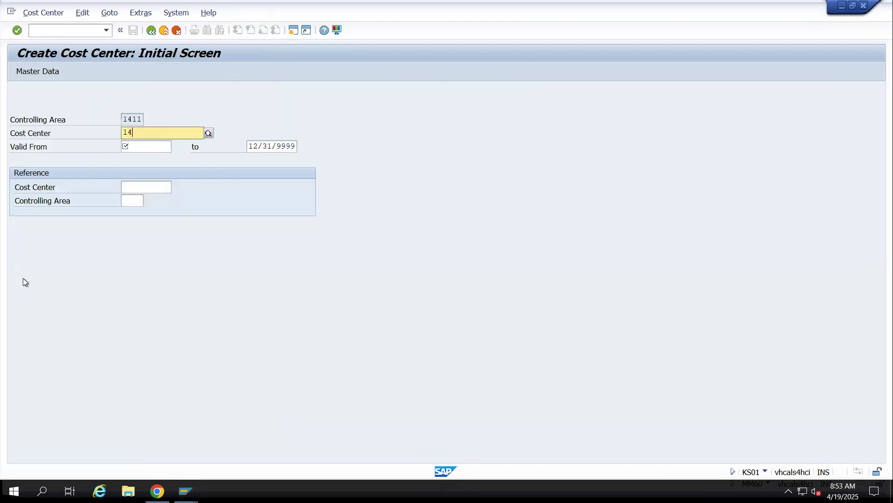
pyautogui.write('110203')
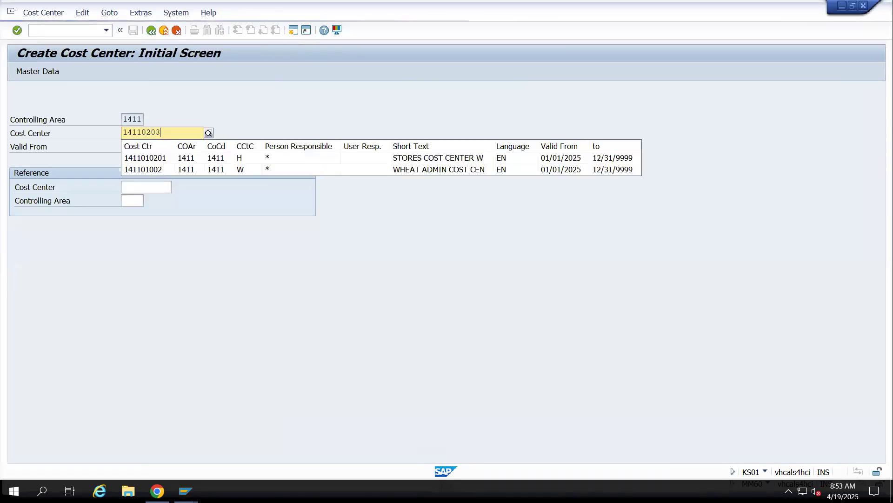
pyautogui.write('01')
pyautogui.press('Tab')
pyautogui.press('Tab')
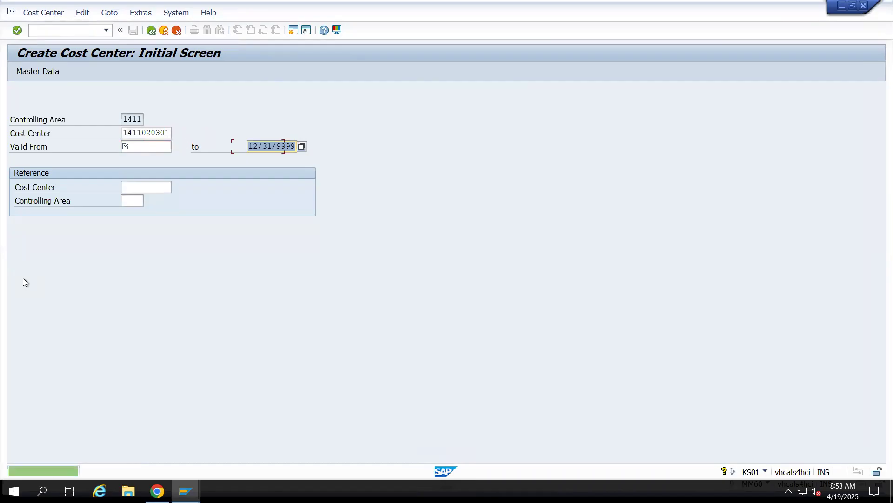
# Set the cost center's validity from 01/01/2025 to 12/31/9999 and continue to its basic data
pyautogui.click(134, 149)
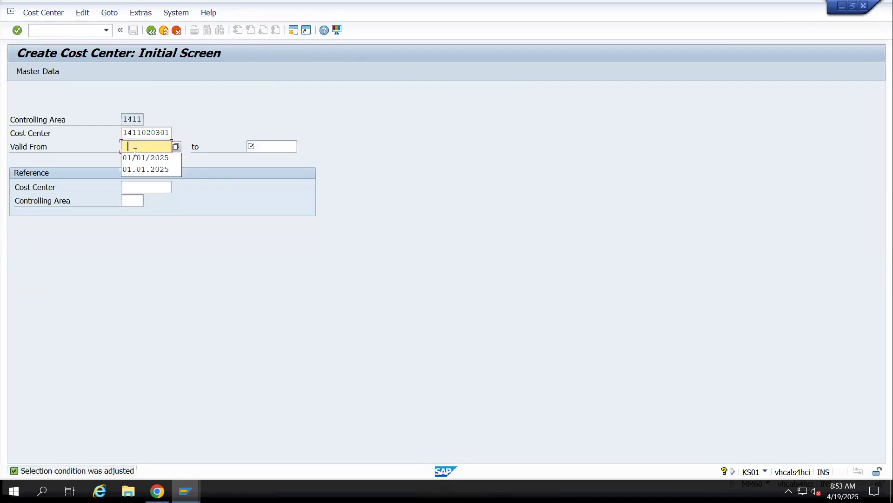
pyautogui.click(136, 157)
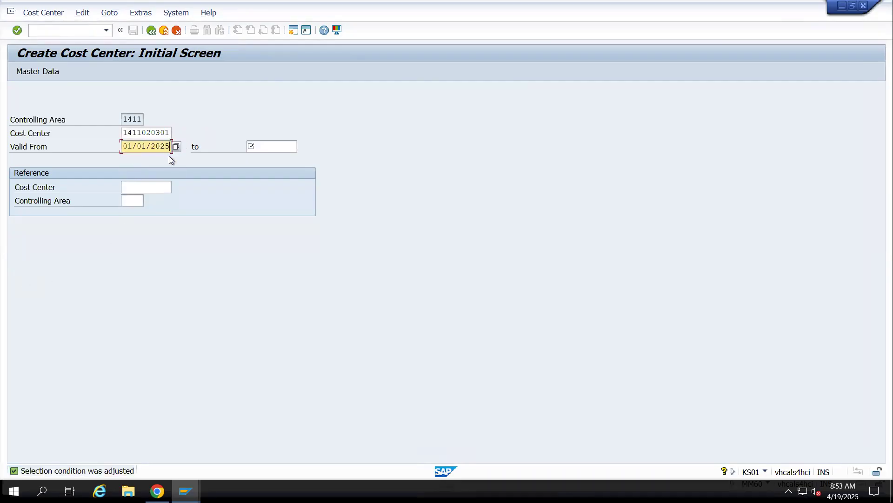
pyautogui.click(253, 148)
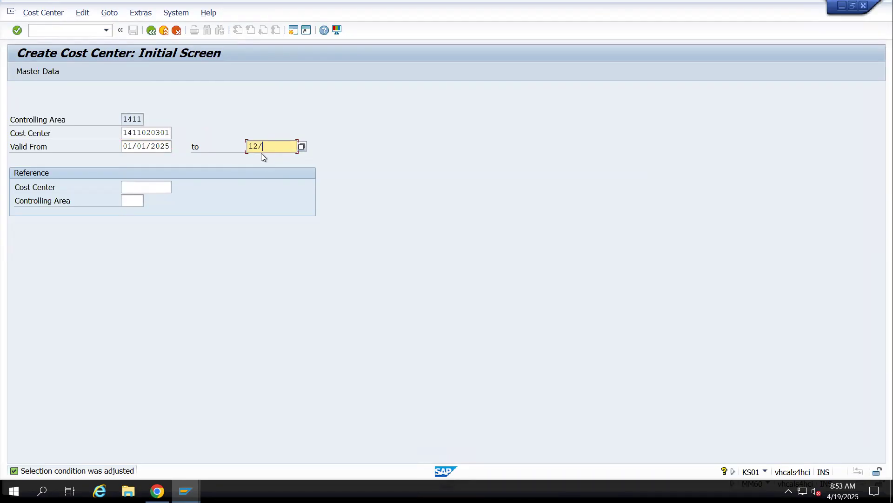
pyautogui.write('12/31/9999')
pyautogui.press('Return')
# Name the cost center "Computer common Cost" with the description "Computer common Cost center"
pyautogui.write('C')
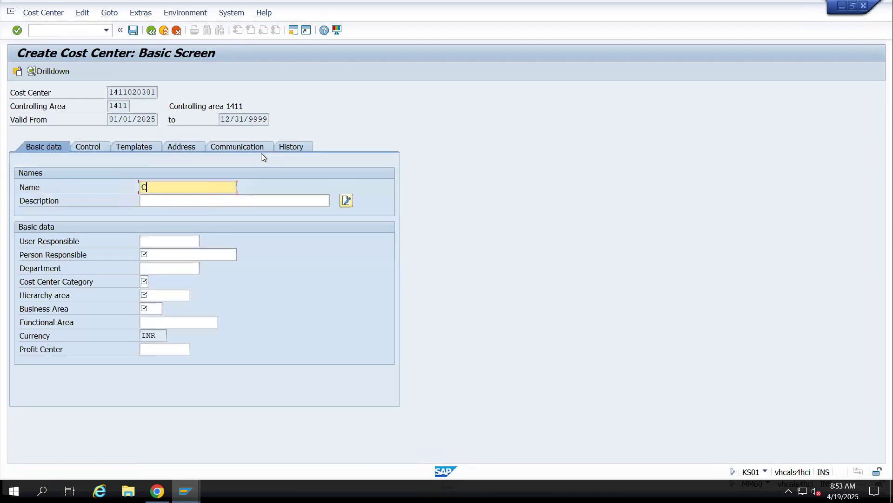
pyautogui.write('omputer common Cost')
pyautogui.press('Tab')
pyautogui.write('Compute')
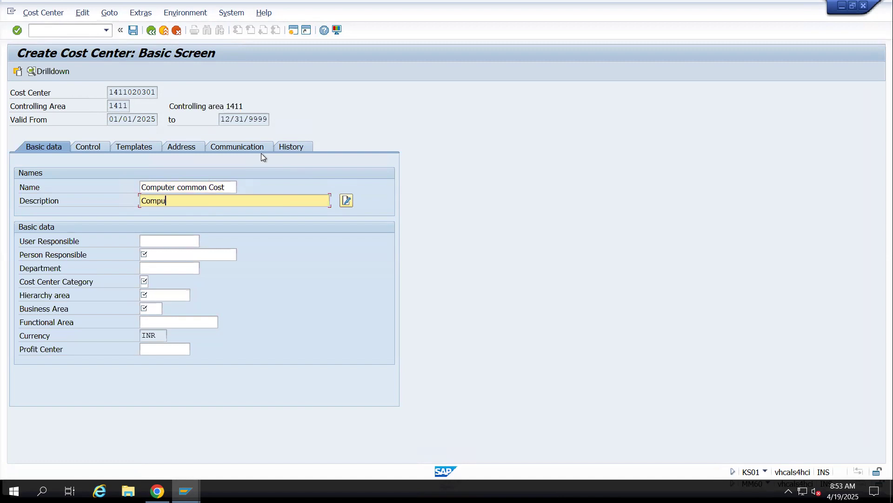
pyautogui.write('r common Cost center')
# Enter * as the person responsible and W as the cost center category
pyautogui.press('Tab')
pyautogui.press('Tab')
pyautogui.write('*')
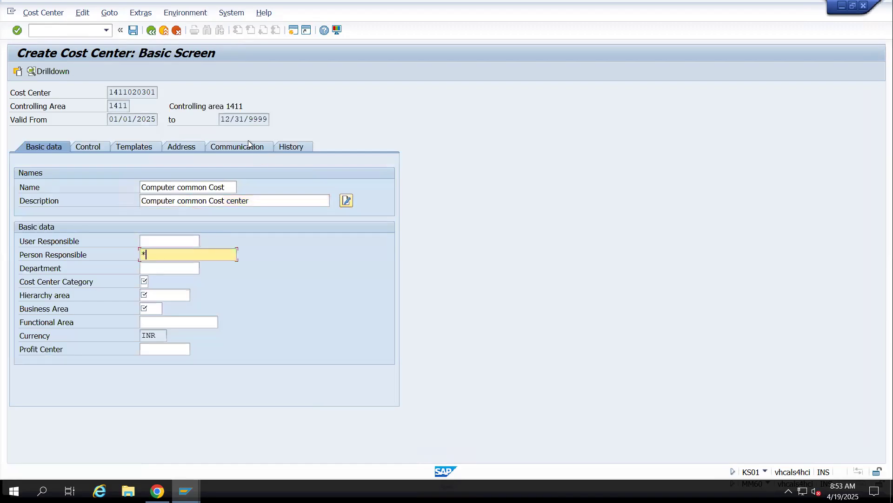
pyautogui.press('Tab')
pyautogui.press('Tab')
pyautogui.write('W')
pyautogui.press('Tab')
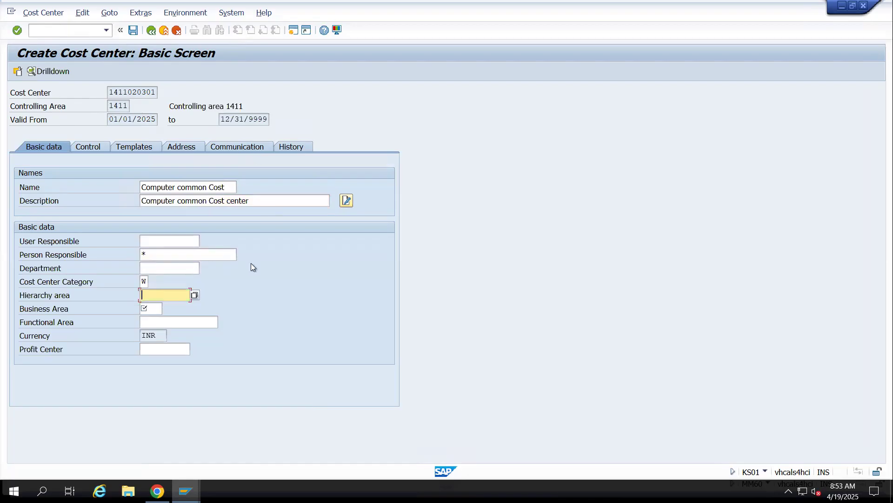
# Assign the cost center to hierarchy area 1411_CCH and business area 14CH
pyautogui.click(194, 294)
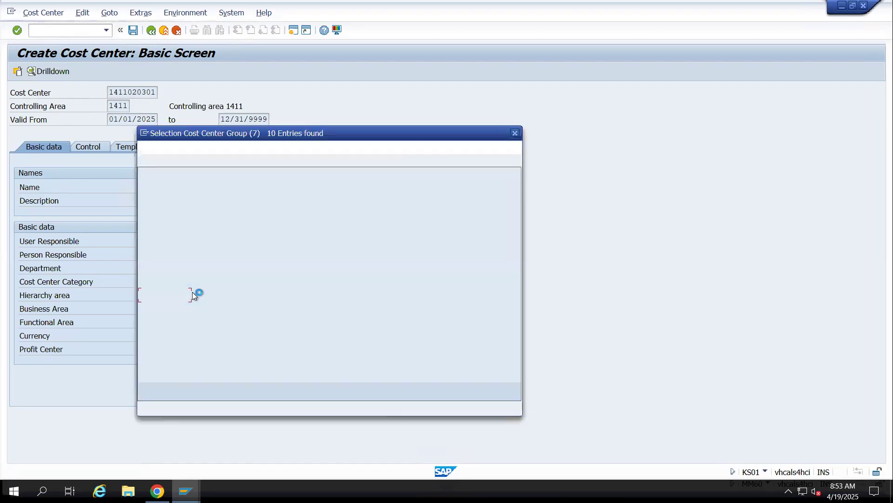
pyautogui.click(174, 303)
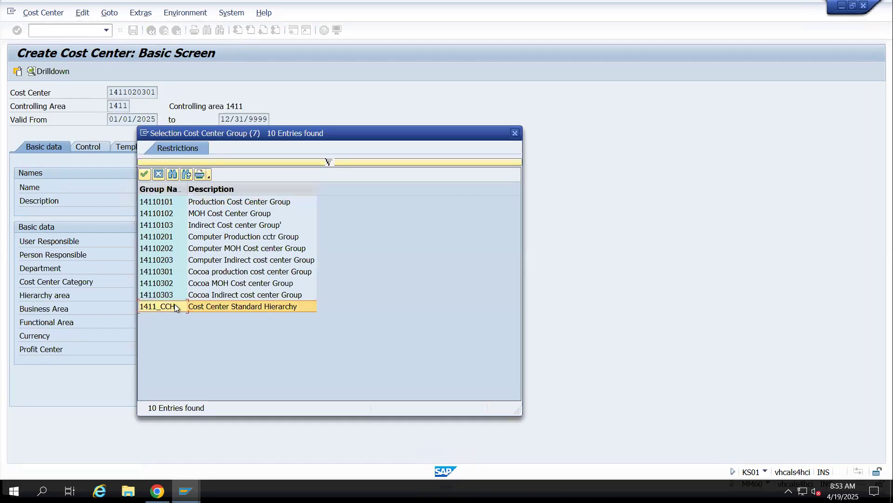
pyautogui.click(174, 306)
pyautogui.click(159, 312)
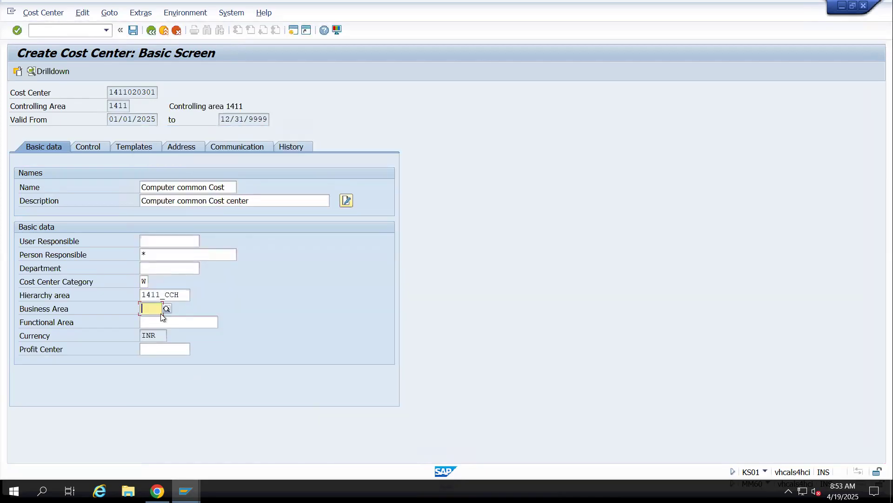
pyautogui.write('14CH')
# Assign profit center 141102 to the cost center and save it
pyautogui.click(154, 350)
pyautogui.write('141101')
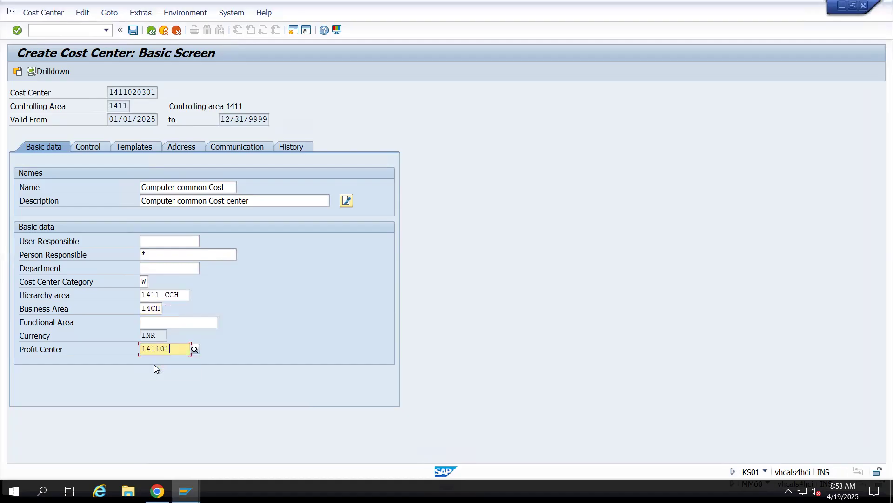
pyautogui.press('BackSpace')
pyautogui.write('2')
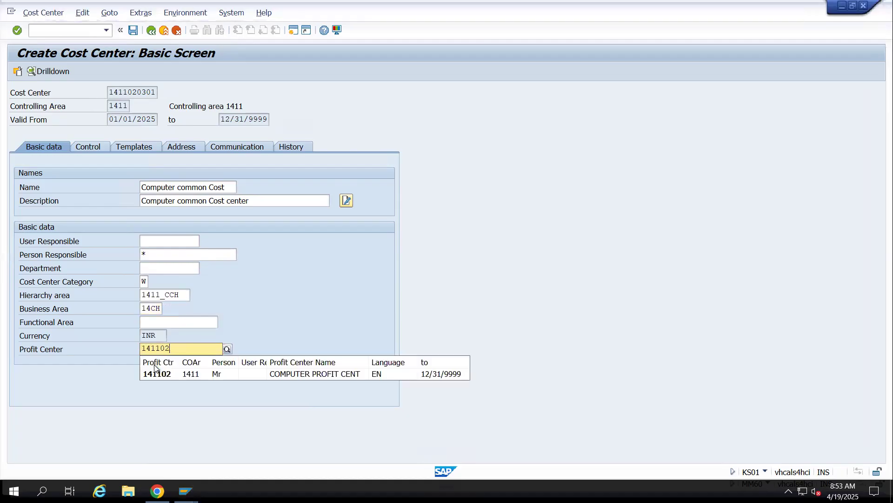
pyautogui.press('Return')
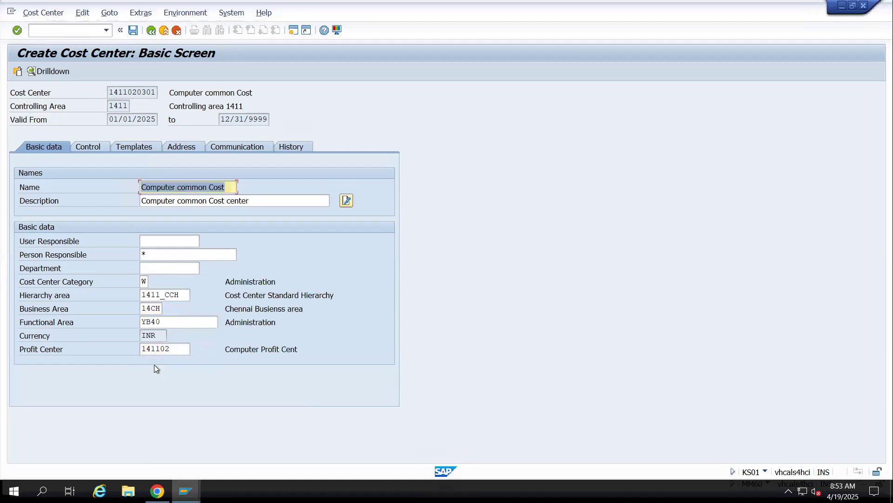
pyautogui.click(130, 31)
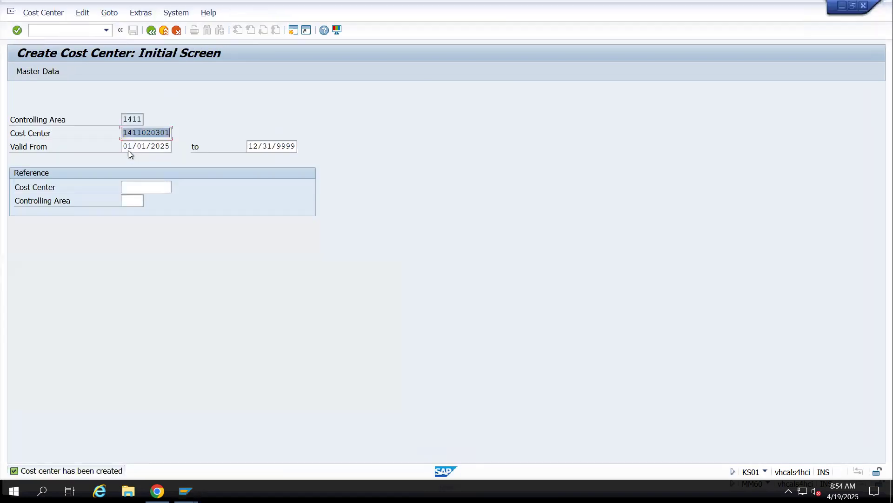
pyautogui.moveTo(170, 133)
pyautogui.mouseDown()
pyautogui.moveTo(121, 131)
pyautogui.moveTo(182, 132)
pyautogui.mouseUp()
pyautogui.hotkey('ctrl', 'c')
pyautogui.click(199, 161)
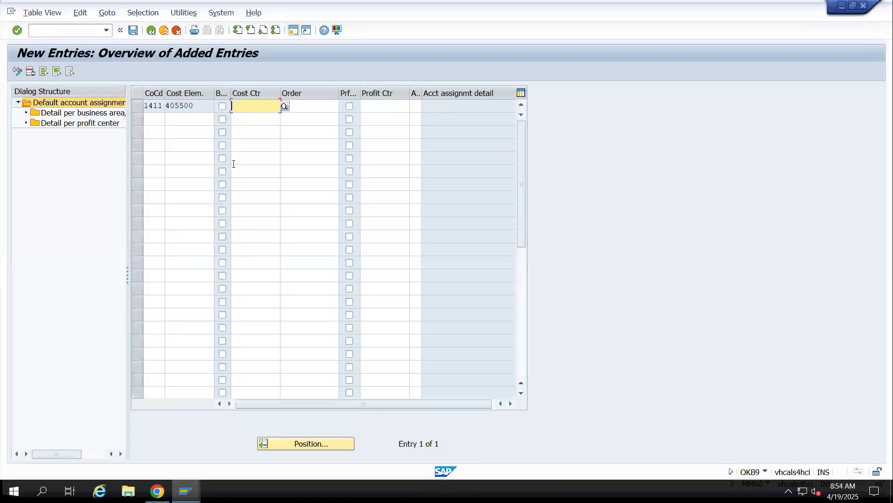
pyautogui.hotkey('ctrl', 'v')
pyautogui.press('Return')
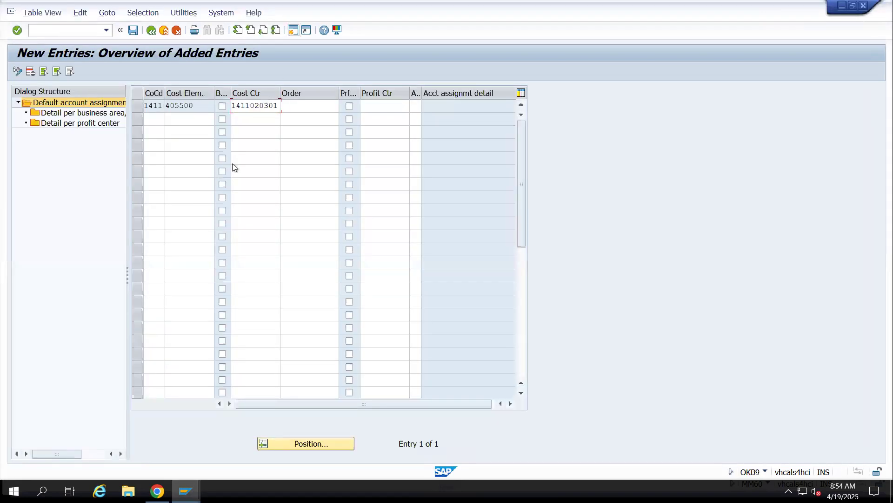
pyautogui.hotkey('ctrl', 's')
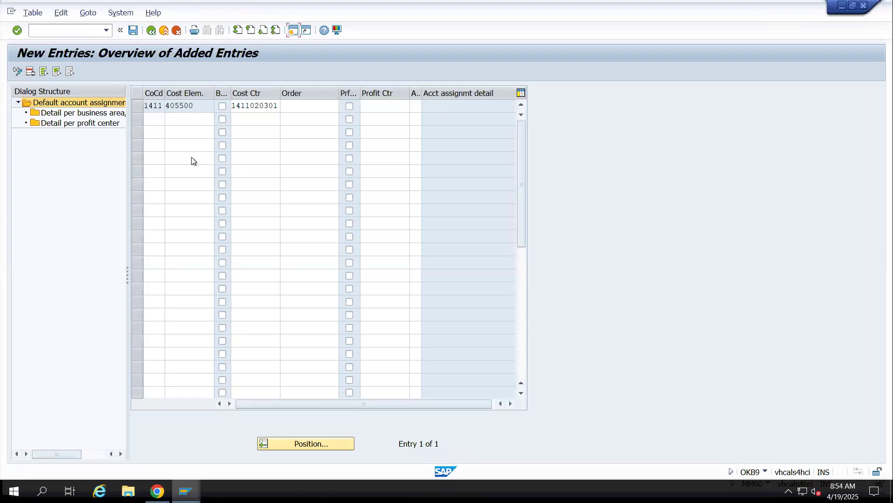
pyautogui.click(208, 201)
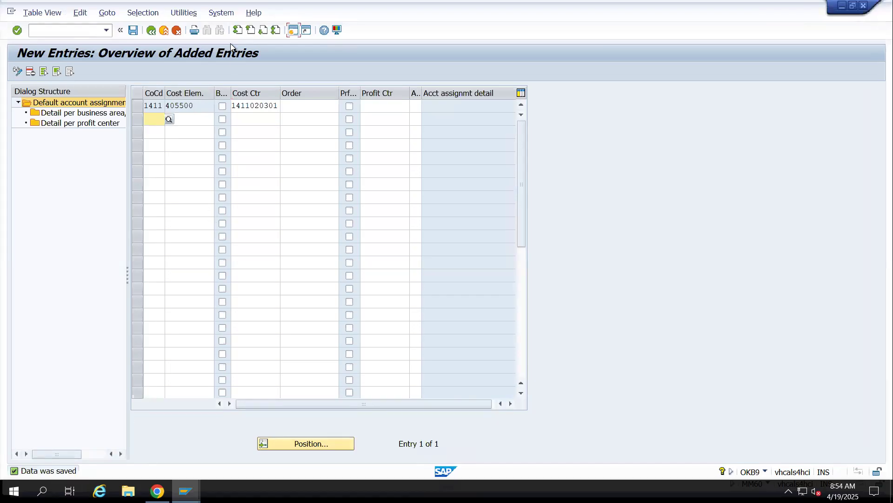
pyautogui.click(150, 30)
pyautogui.click(150, 30)
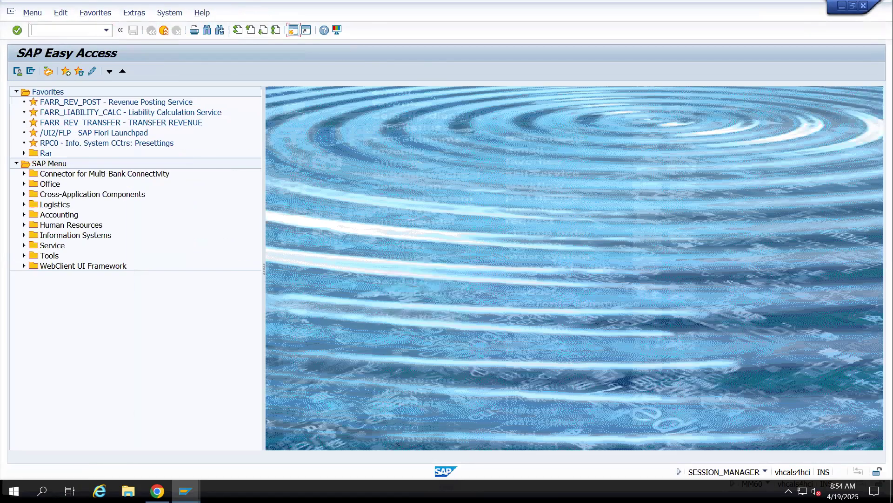
pyautogui.moveTo(199, 485)
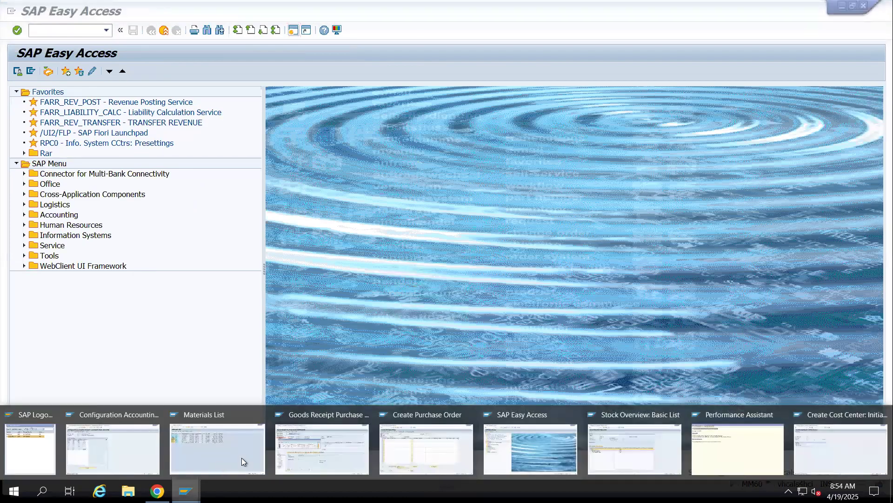
pyautogui.click(305, 451)
pyautogui.click(118, 268)
pyautogui.click(135, 71)
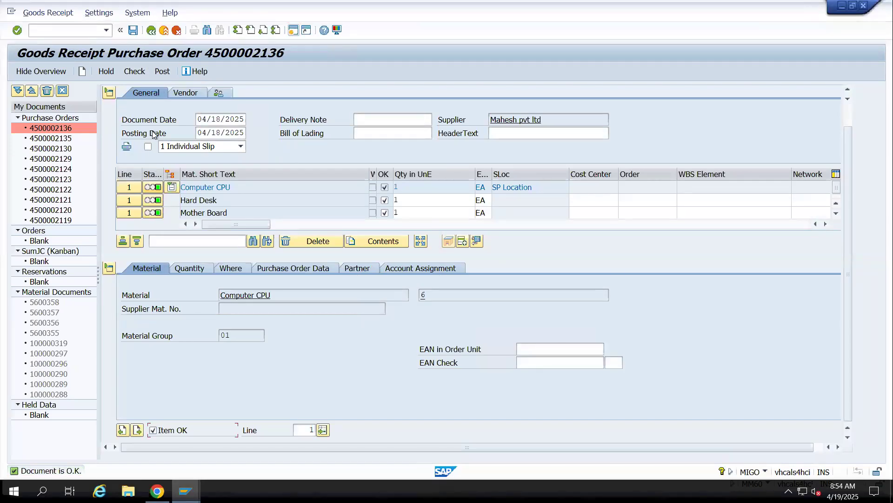
# Try to post the goods receipt and copy the account determination error text into cell B492 of the S/4 Hana FEB spreadsheet
pyautogui.click(166, 72)
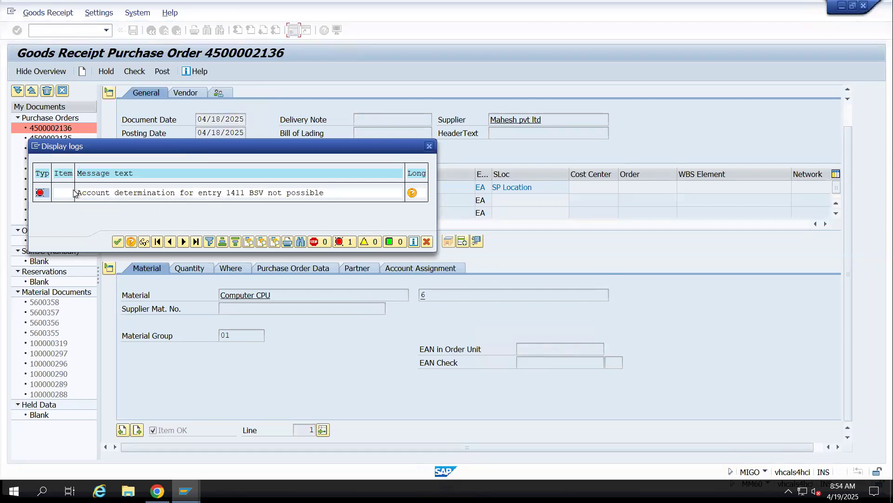
pyautogui.moveTo(79, 194); pyautogui.dragTo(503, 139)
pyautogui.moveTo(79, 193); pyautogui.dragTo(411, 186)
pyautogui.hotkey('ctrl', 'c')
pyautogui.click(157, 490)
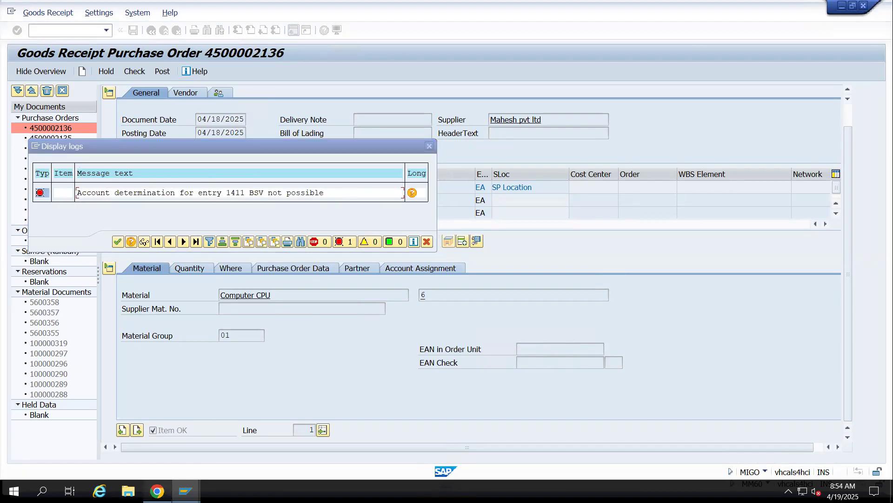
pyautogui.click(131, 418)
pyautogui.hotkey('ctrl', 'v')
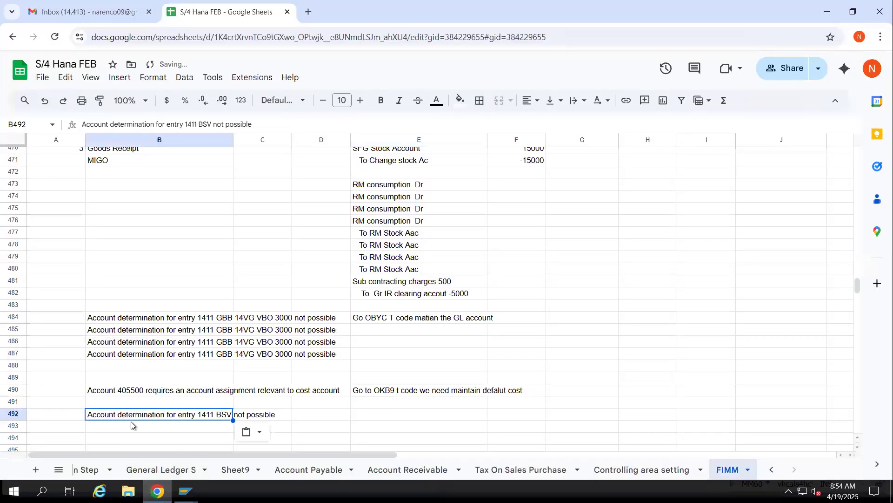
# Open the Configure Automatic Postings document, search for BSV and read the explanation of that transaction
pyautogui.press('super+d')
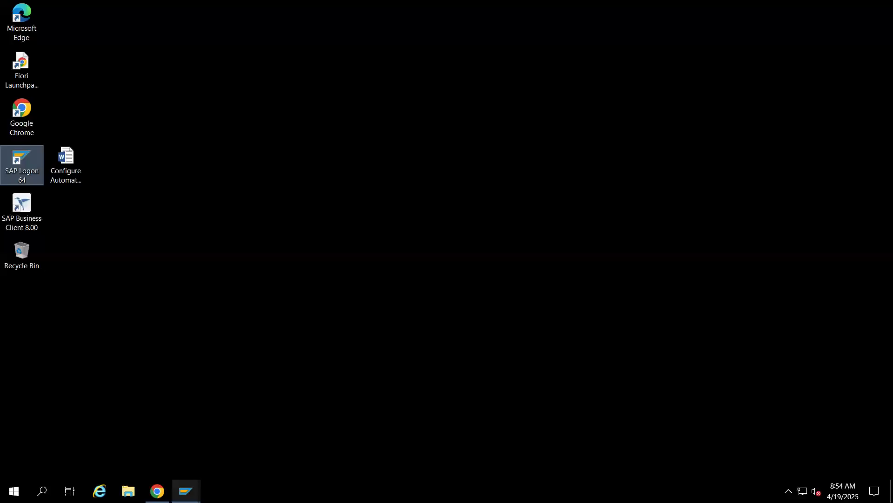
pyautogui.doubleClick(73, 163)
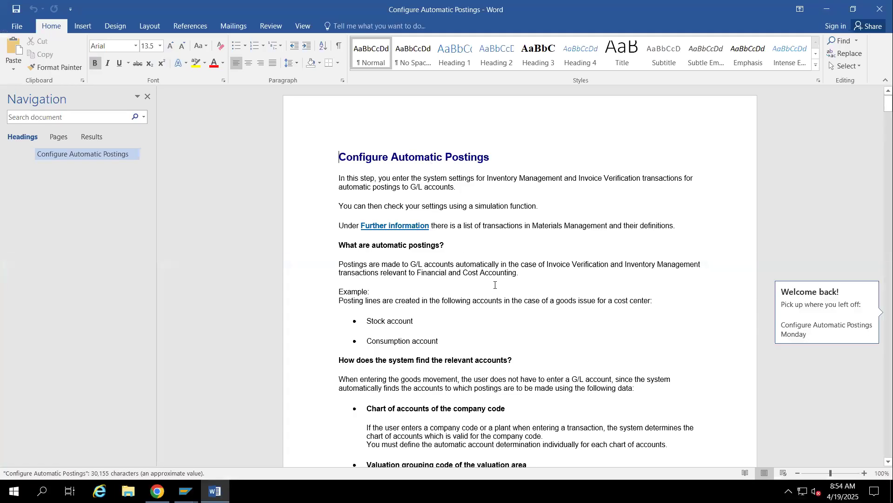
pyautogui.click(41, 114)
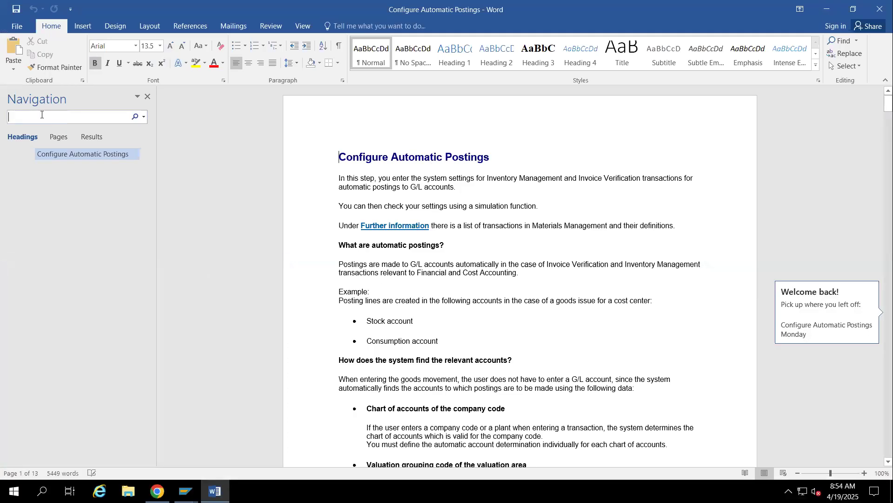
pyautogui.write('BSV')
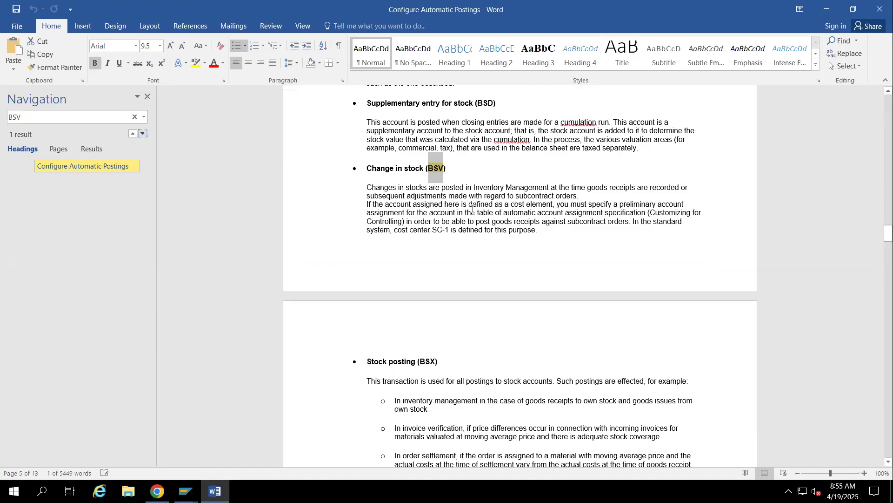
pyautogui.moveTo(587, 189); pyautogui.dragTo(358, 179)
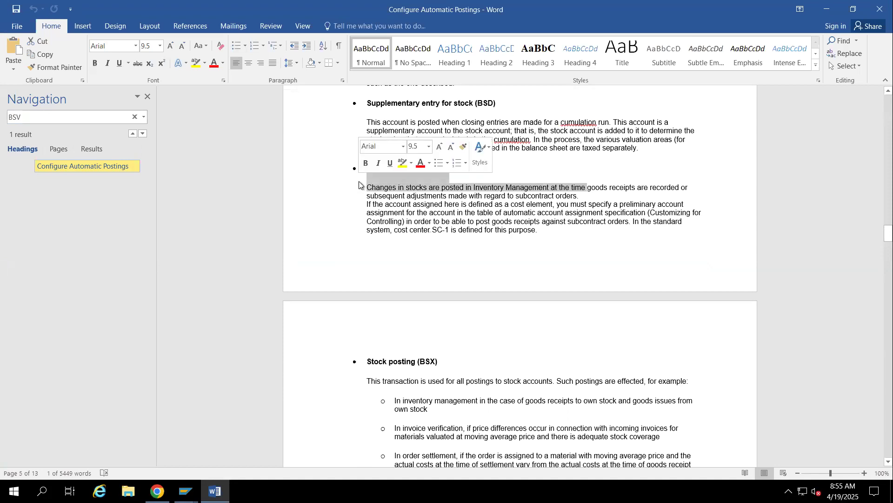
# Switch to the free SAP Easy Access session, open transaction FS00 and expand the Expenses accounts of company code 1411
pyautogui.click(185, 491)
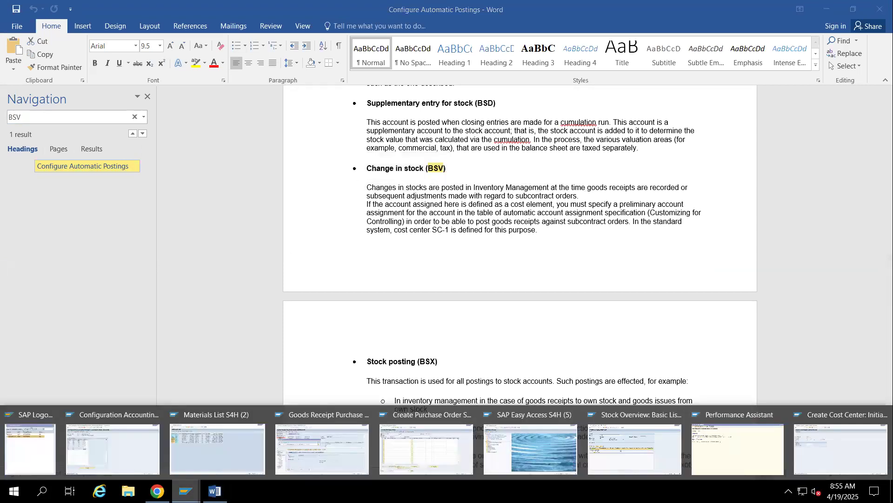
pyautogui.click(538, 445)
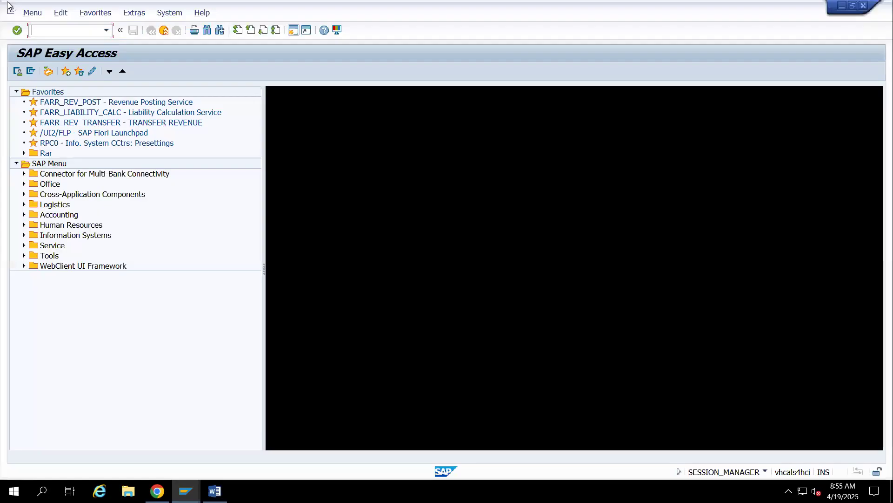
pyautogui.write('FS00')
pyautogui.press('Return')
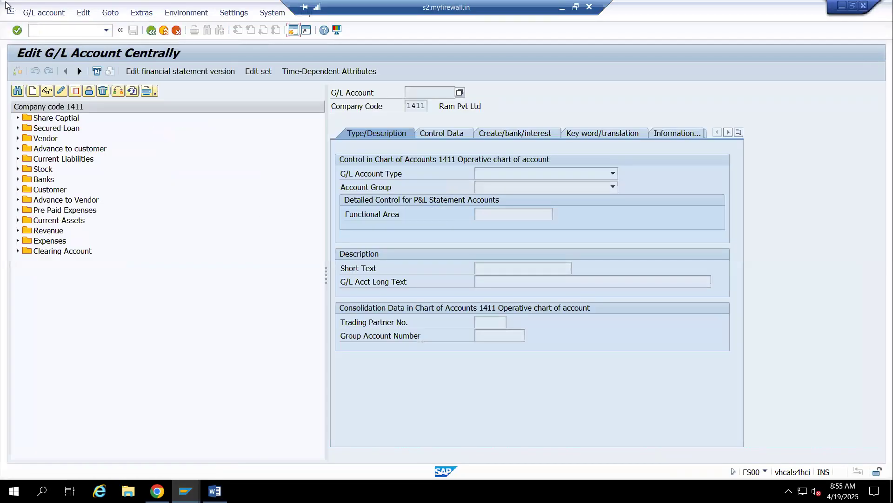
pyautogui.click(17, 241)
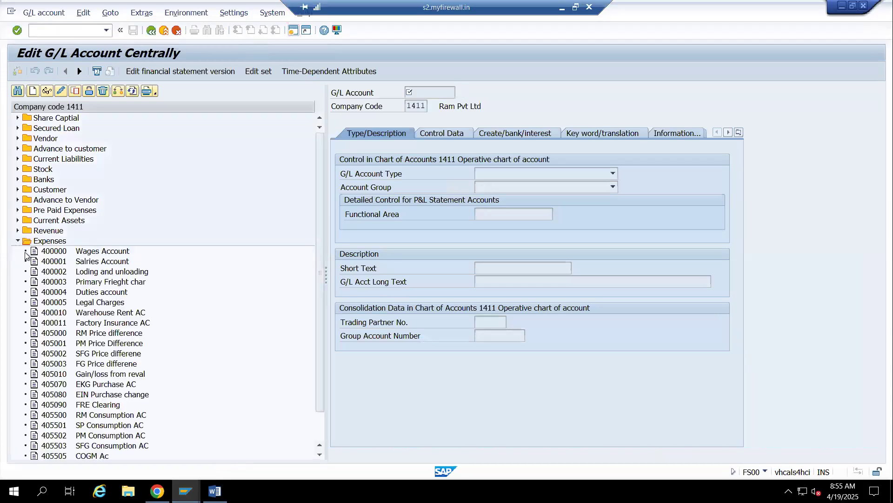
pyautogui.scroll(-2, 116, 354)
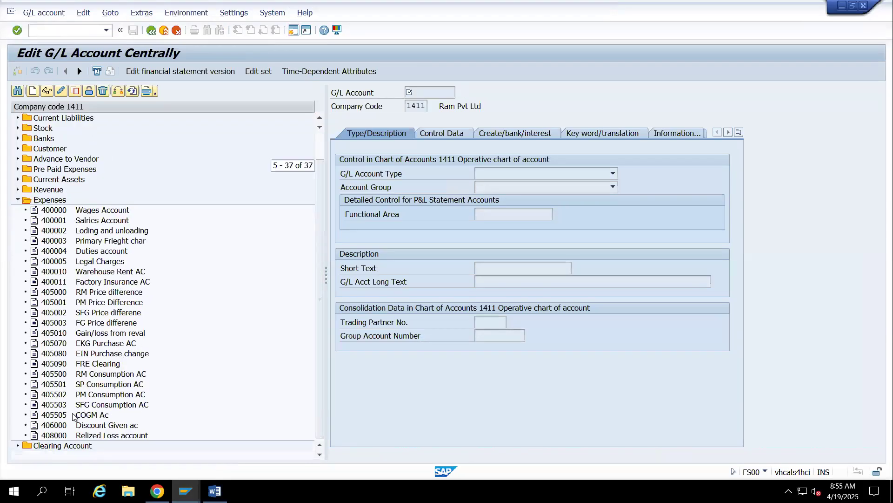
# Display the COGM Ac expense account
pyautogui.doubleClick(73, 414)
pyautogui.moveTo(451, 93); pyautogui.dragTo(400, 92)
pyautogui.click(258, 218)
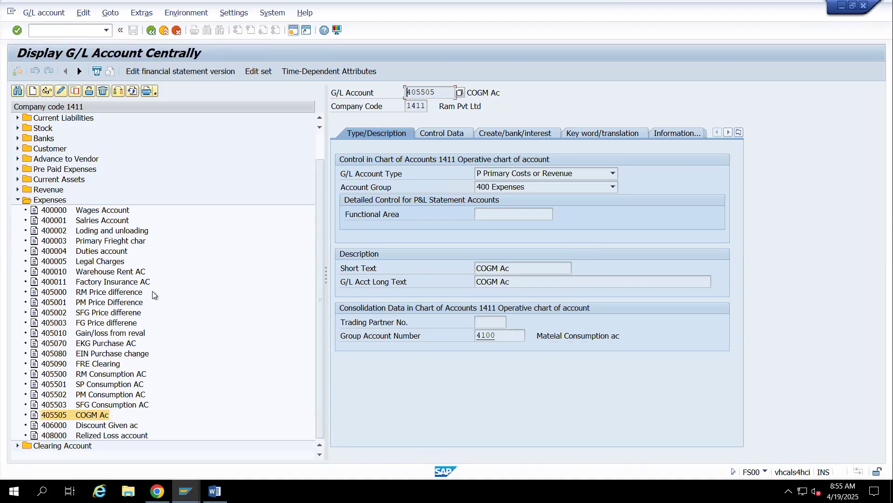
# Copy the SFG Consumption AC account 405503 to a new G/L account 405504 in company code 1411
pyautogui.rightClick(62, 404)
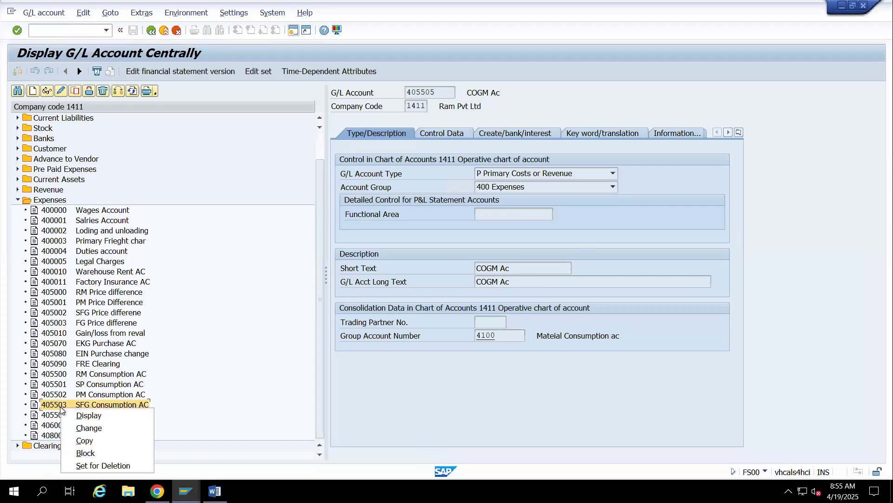
pyautogui.click(92, 440)
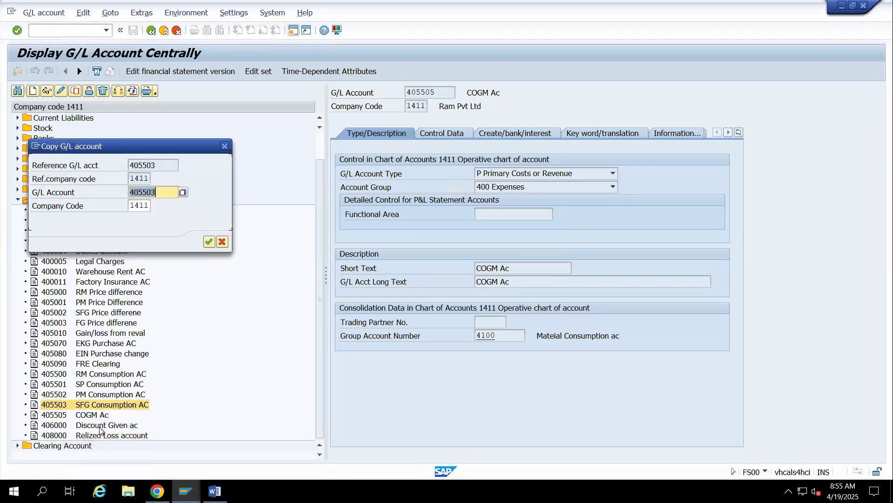
pyautogui.write('40550')
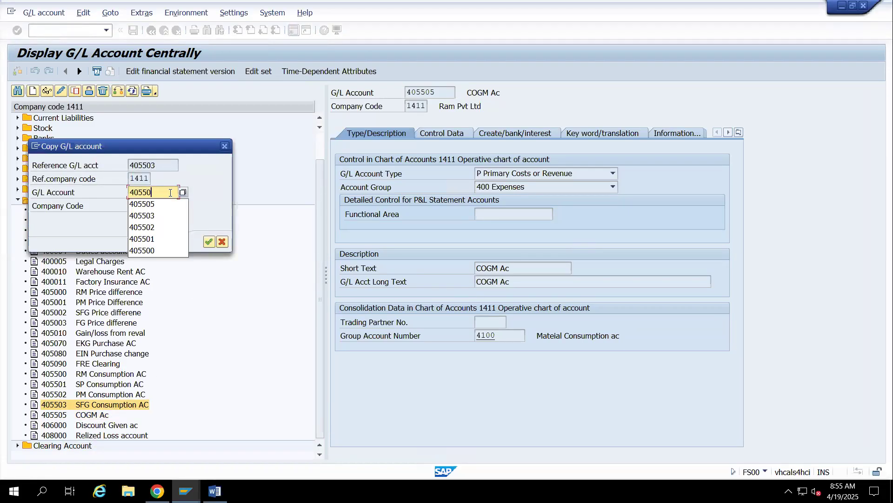
pyautogui.write('4')
pyautogui.press('Return')
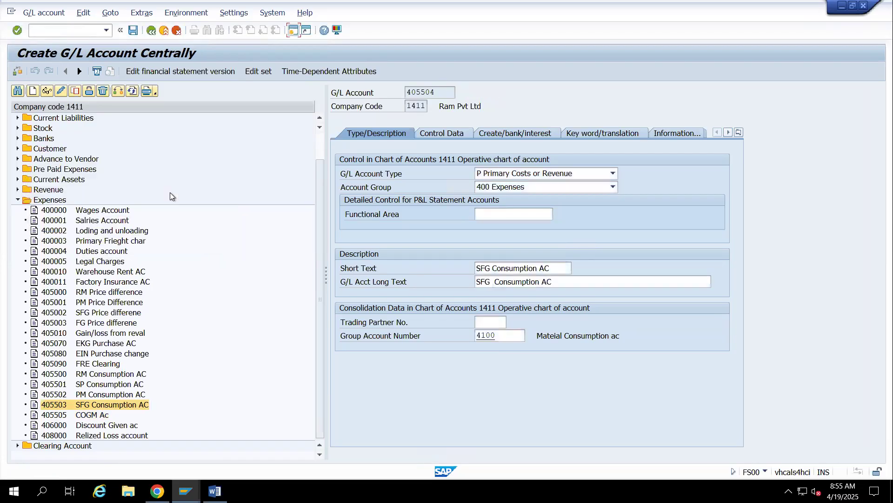
# Set both the short and long text of the new account to "Change stock in SFG" and save it
pyautogui.click(568, 264)
pyautogui.press('BackSpace')
pyautogui.press('BackSpace')
pyautogui.press('BackSpace')
pyautogui.press('BackSpace')
pyautogui.press('BackSpace')
pyautogui.press('BackSpace')
pyautogui.press('BackSpace')
pyautogui.press('BackSpace')
pyautogui.press('BackSpace')
pyautogui.press('BackSpace')
pyautogui.press('BackSpace')
pyautogui.press('BackSpace')
pyautogui.press('BackSpace')
pyautogui.press('BackSpace')
pyautogui.press('BackSpace')
pyautogui.press('BackSpace')
pyautogui.press('BackSpace')
pyautogui.press('BackSpace')
pyautogui.write('Chan')
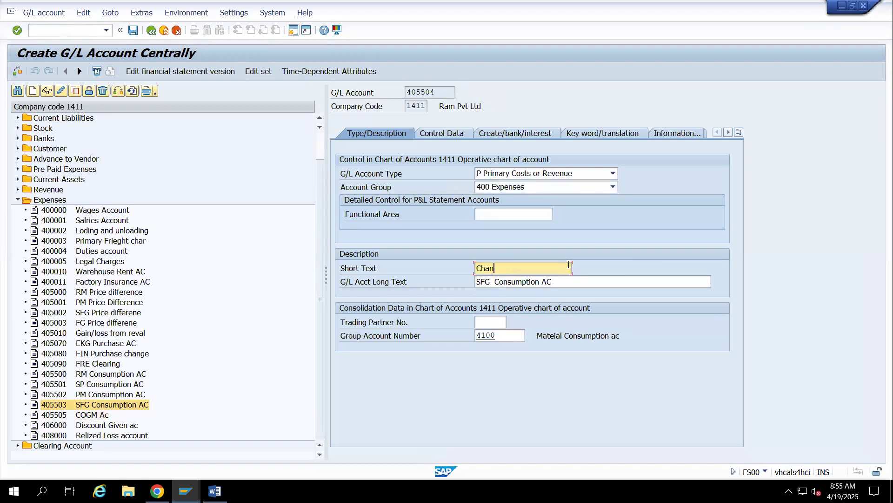
pyautogui.write('ge stock in SFG')
pyautogui.press('Tab')
pyautogui.write('Change ')
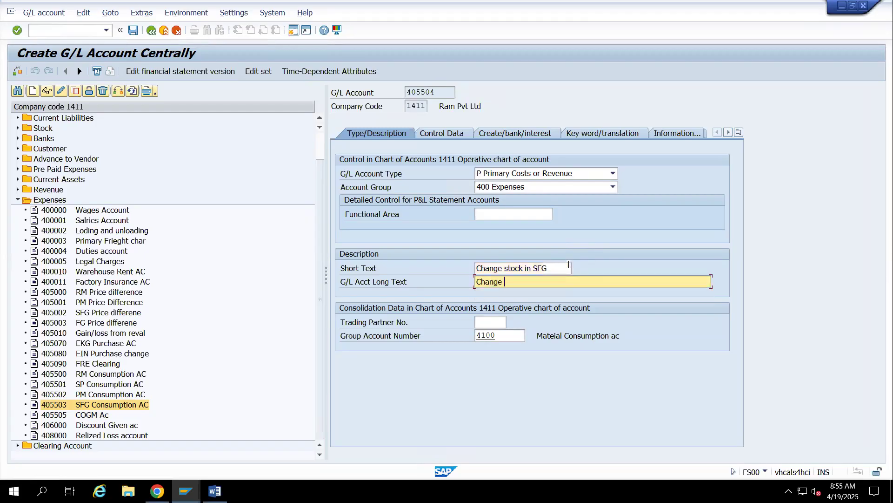
pyautogui.write('stock in SFG')
pyautogui.press('Return')
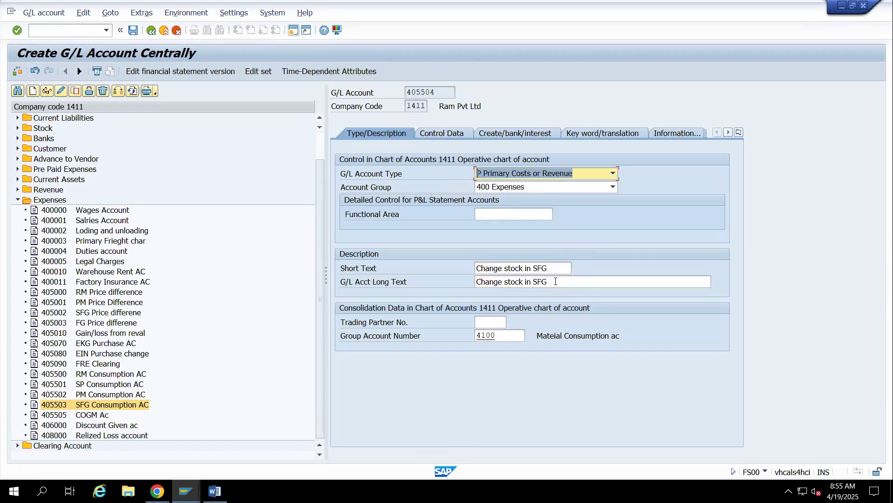
pyautogui.click(133, 31)
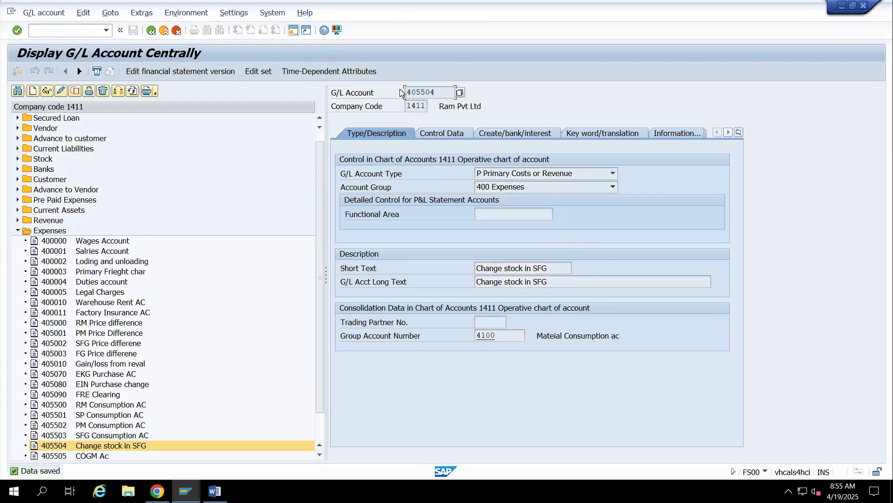
# Switch to the OBYC session, return to the procedures list and open transaction BSV, Change in stock account
pyautogui.hotkey('alt', 'Tab')
pyautogui.hotkey('alt', 'Tab')
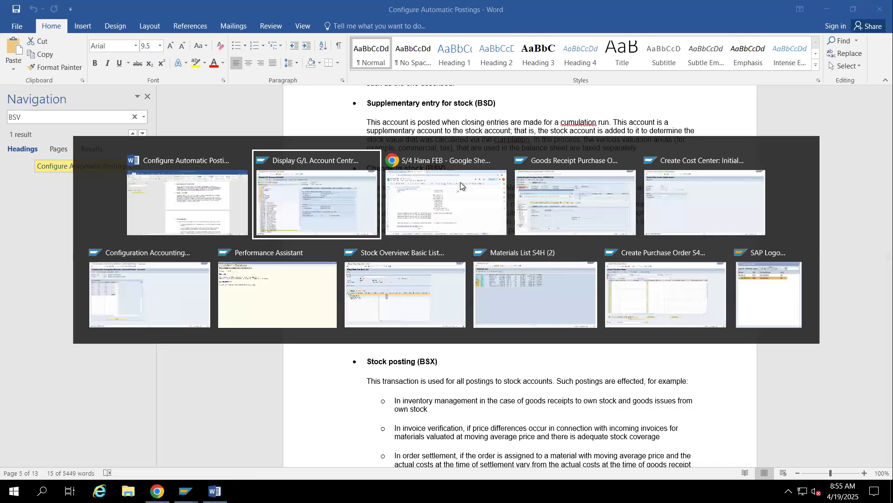
pyautogui.hotkey('alt', 'Tab')
pyautogui.hotkey('alt', 'Tab')
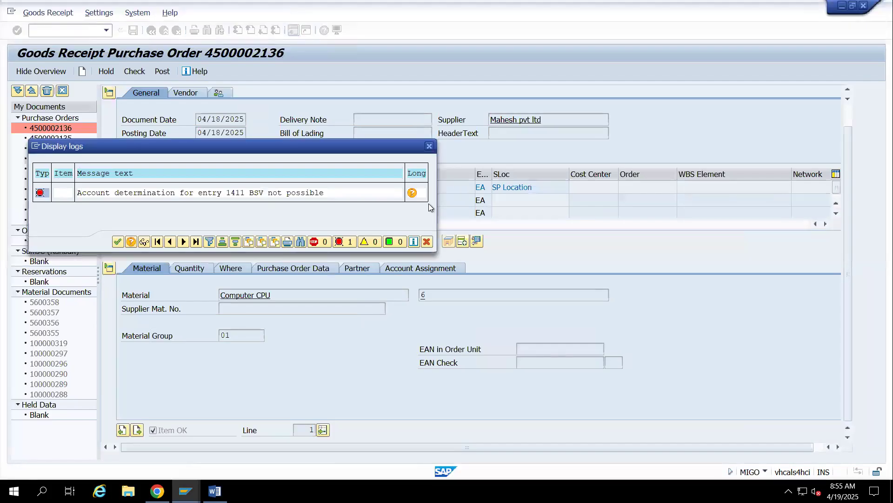
pyautogui.hotkey('alt', 'Tab')
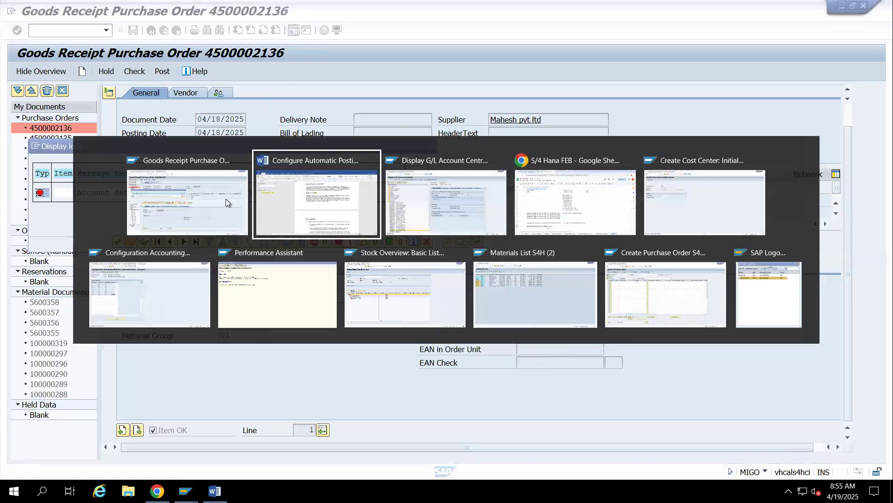
pyautogui.hotkey('alt', 'Tab')
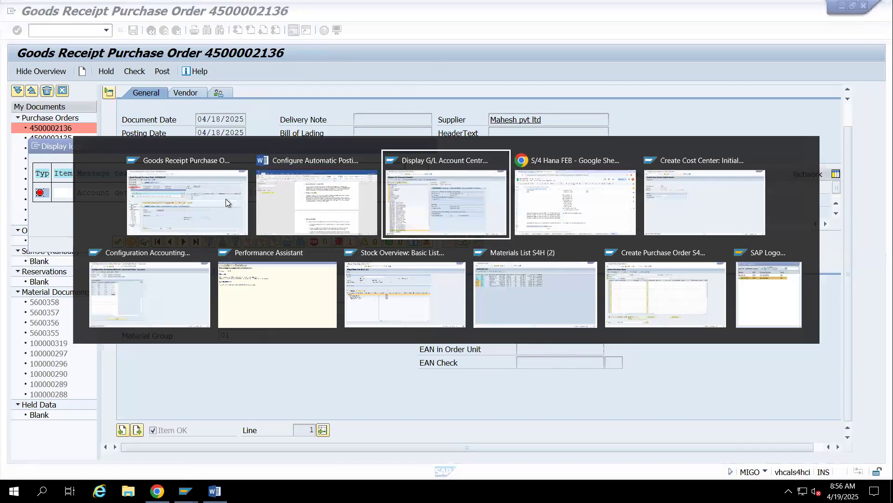
pyautogui.click(147, 306)
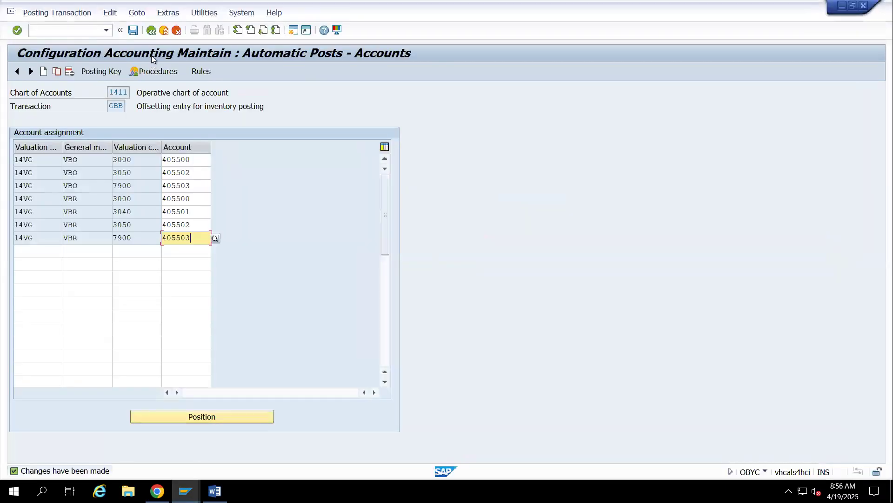
pyautogui.click(151, 31)
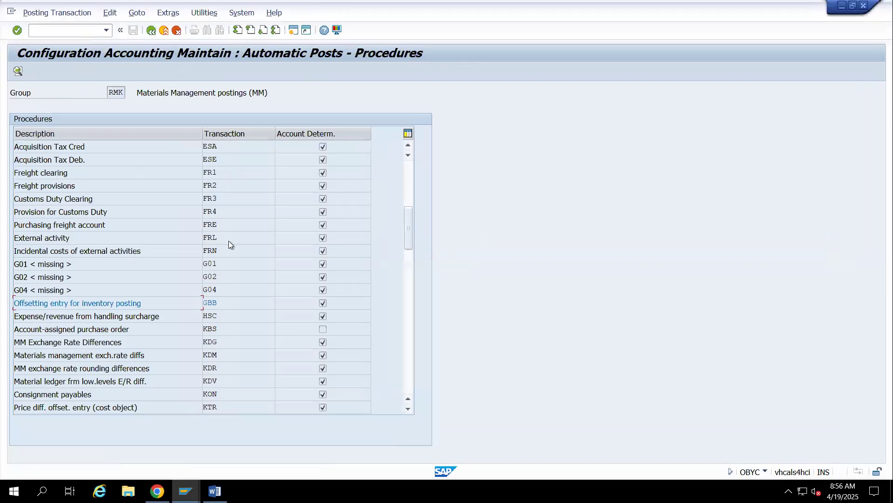
pyautogui.scroll(3, 228, 241)
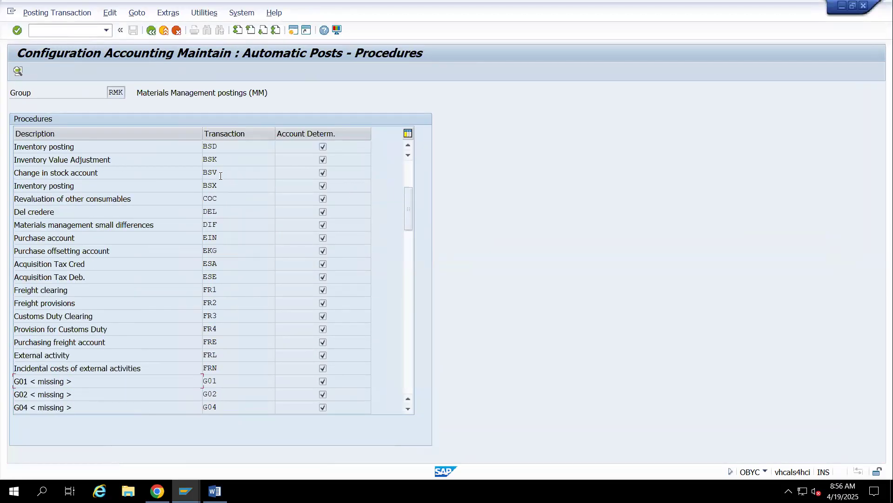
pyautogui.doubleClick(221, 172)
# Base the BSV account determination on valuation modification and valuation class, and save the rules
pyautogui.click(116, 160)
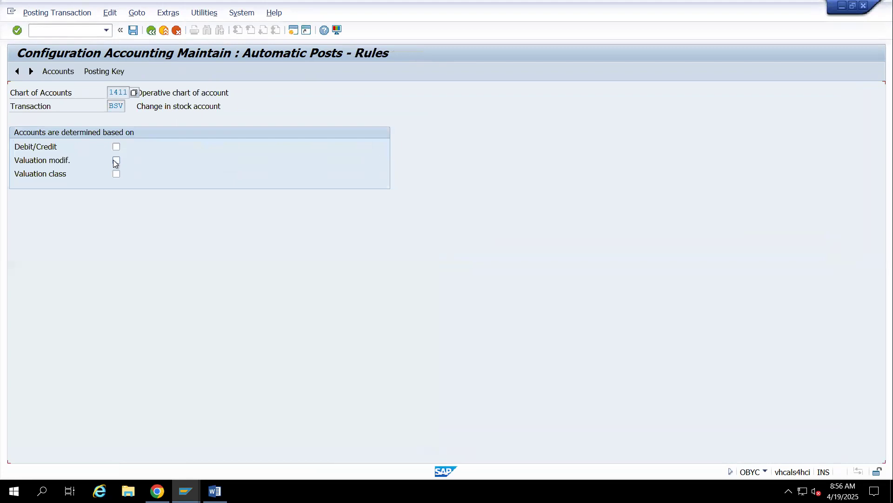
pyautogui.click(117, 174)
pyautogui.hotkey('ctrl', 's')
# Assign account 405504 to valuation grouping code 14VG and valuation class 7900 for BSV, and save the assignment
pyautogui.write('14VG')
pyautogui.press('Tab')
pyautogui.write('7900')
pyautogui.press('Tab')
pyautogui.write('405504')
pyautogui.press('Return')
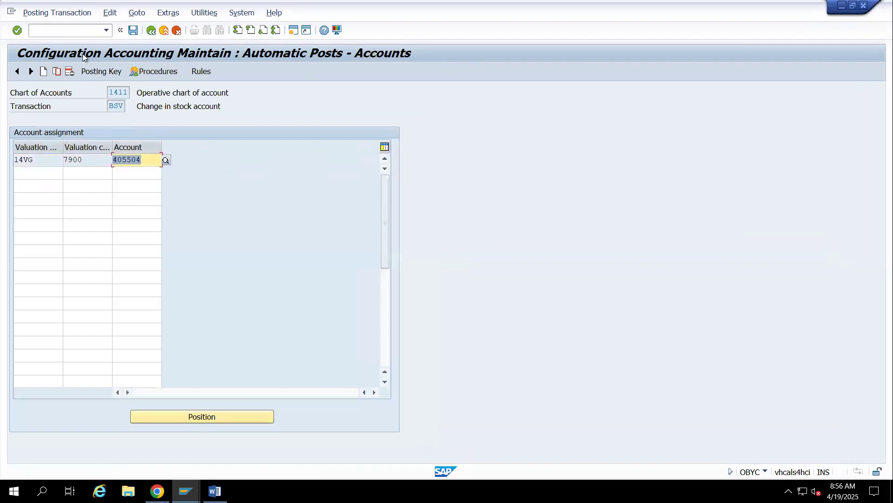
pyautogui.click(138, 32)
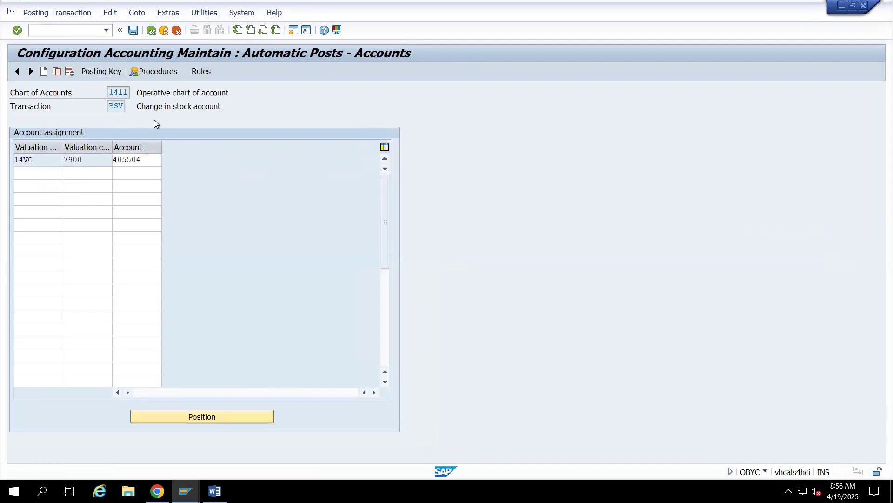
pyautogui.press('Return')
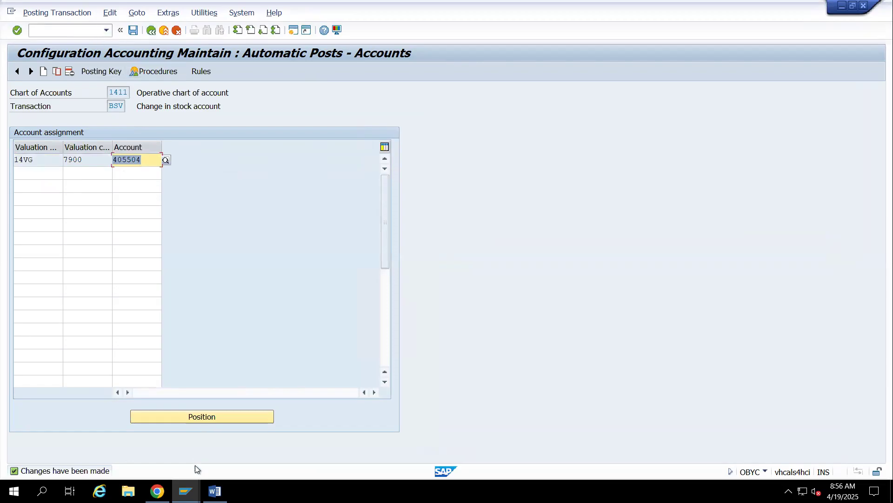
# Switch to the cost center session, open transaction OKB9 in a new session and start new default account assignment entries
pyautogui.moveTo(186, 491)
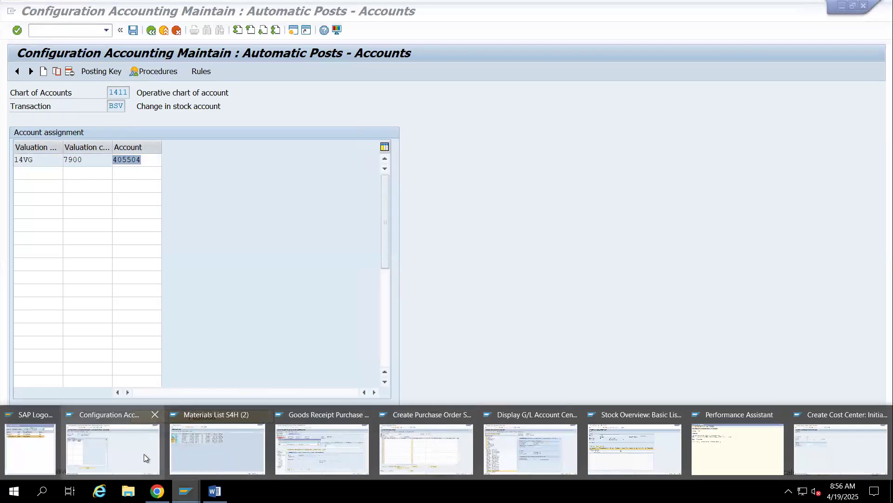
pyautogui.moveTo(406, 446)
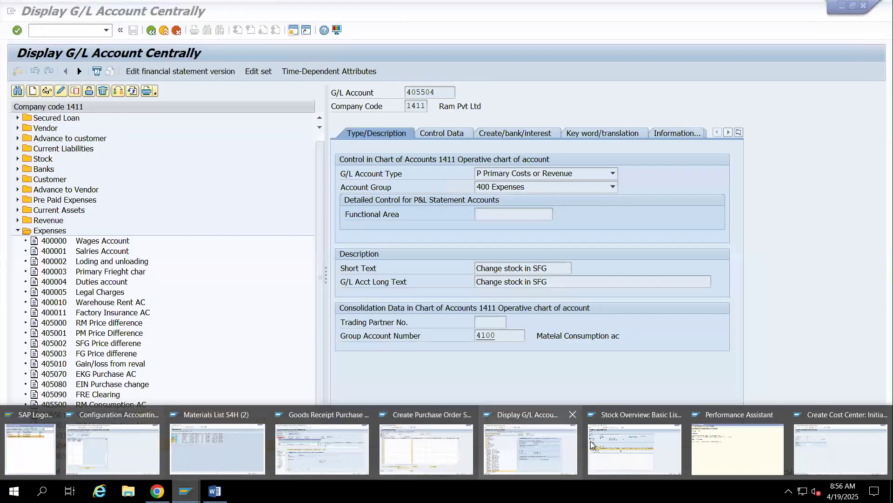
pyautogui.moveTo(618, 441)
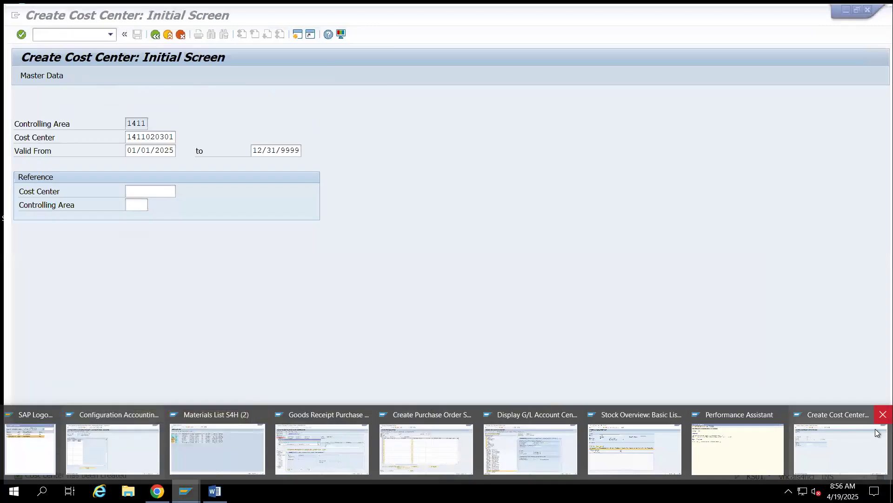
pyautogui.click(840, 447)
pyautogui.click(83, 31)
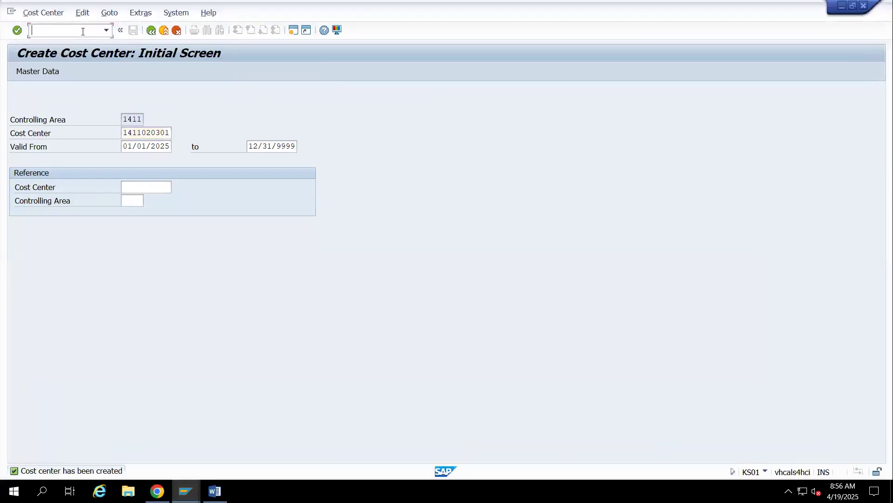
pyautogui.write('/nokb9')
pyautogui.press('Return')
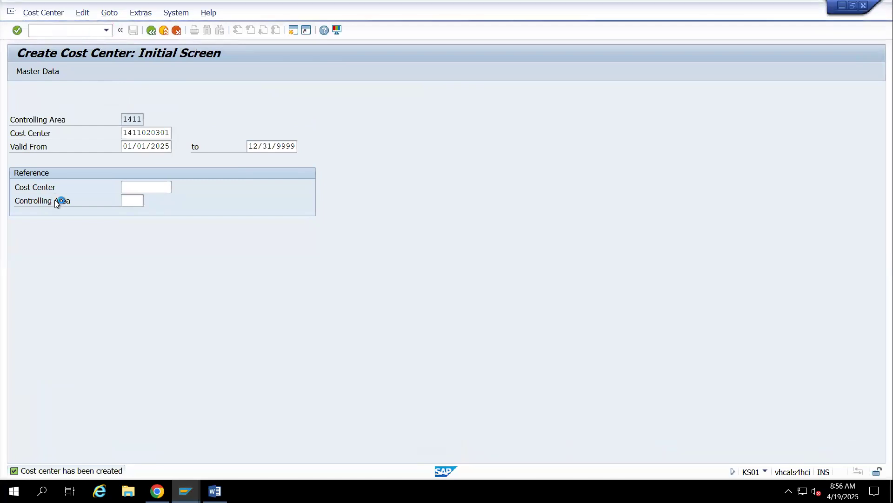
pyautogui.click(53, 71)
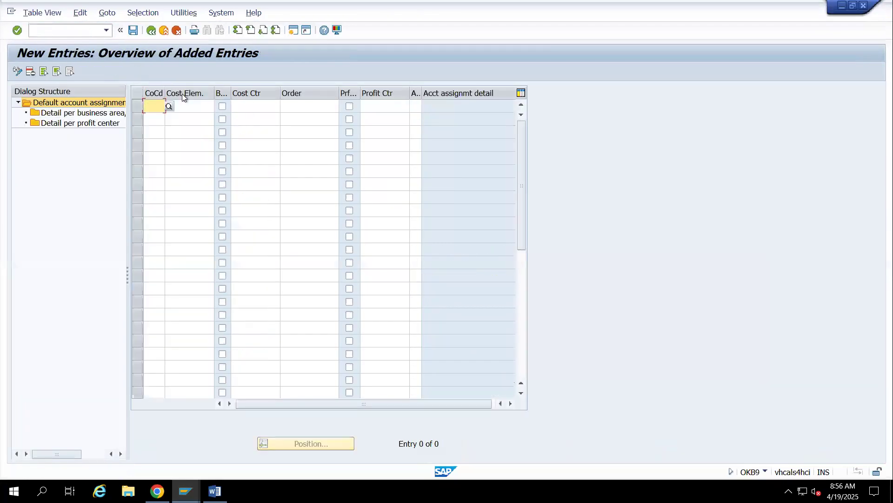
pyautogui.click(159, 116)
pyautogui.write('405504')
pyautogui.press('Tab')
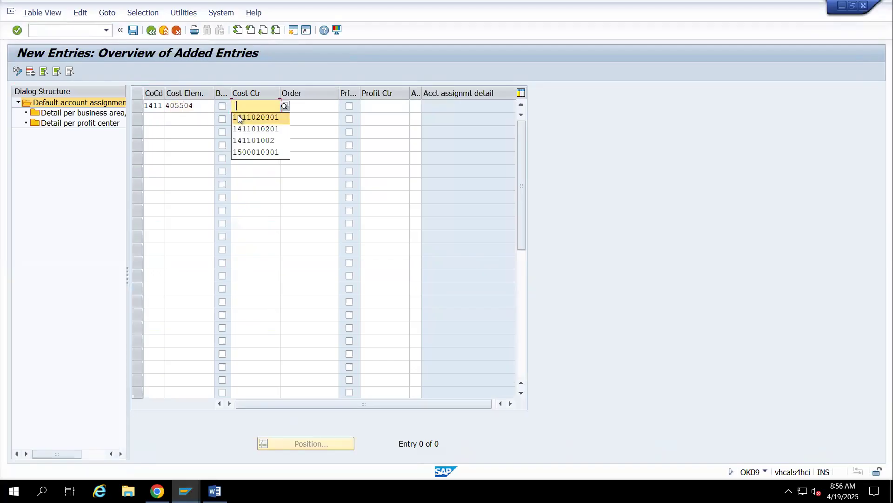
pyautogui.click(238, 117)
pyautogui.press('Return')
pyautogui.click(133, 31)
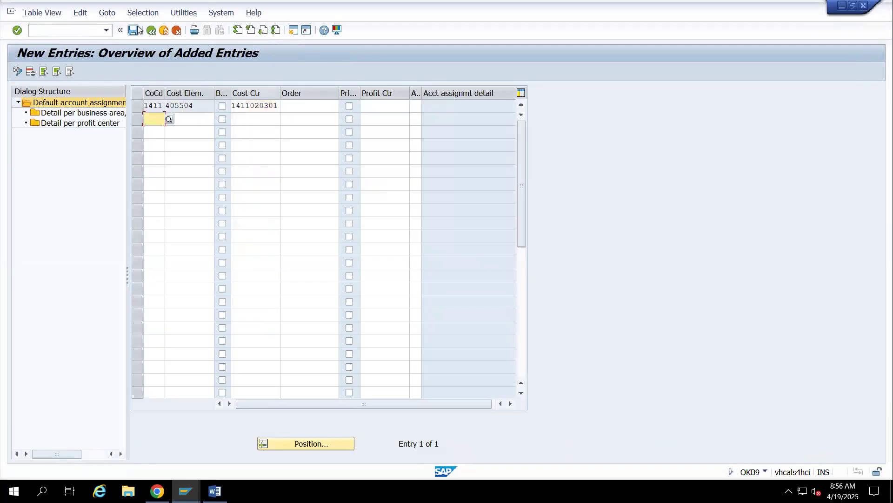
pyautogui.click(208, 201)
# Return to the goods receipt session, close the error log and post the Computer CPU receipt again
pyautogui.hotkey('alt', 'Tab')
pyautogui.hotkey('alt', 'Tab')
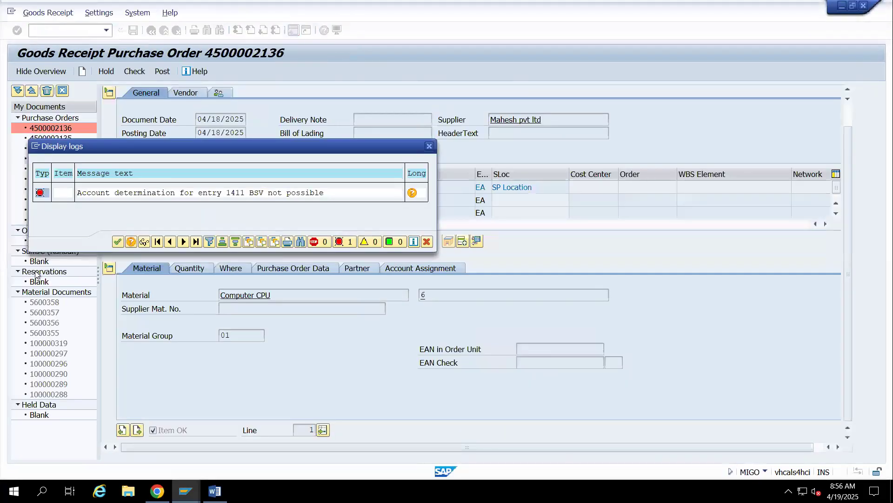
pyautogui.click(118, 241)
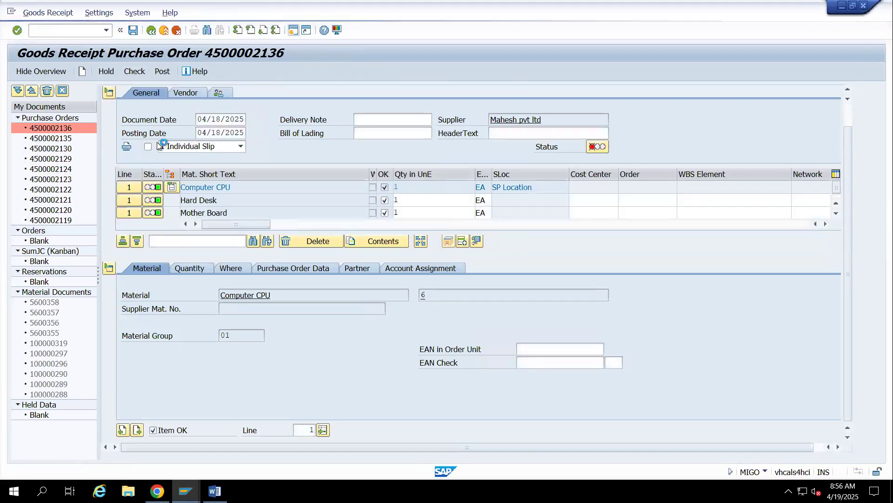
pyautogui.click(161, 75)
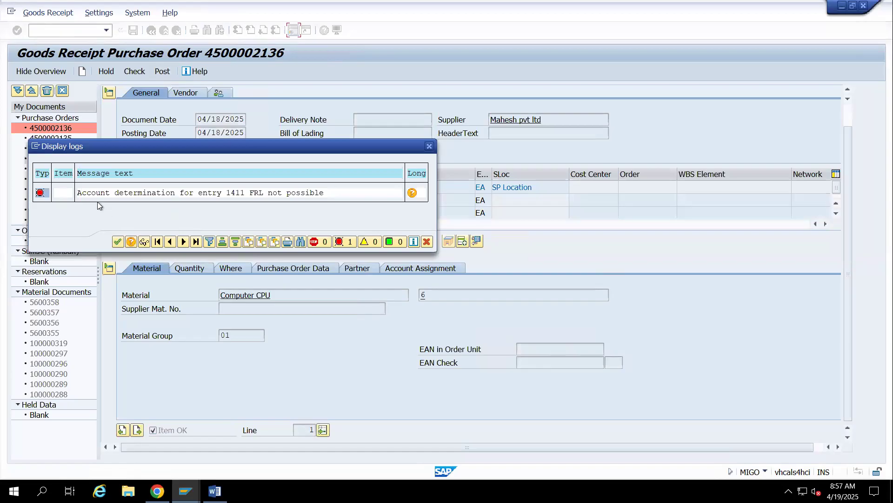
# Copy the FRL account determination error message from the log and paste it into cell B494 of the Google Sheets notes
pyautogui.moveTo(77, 193); pyautogui.dragTo(342, 198)
pyautogui.hotkey('ctrl', 'c')
pyautogui.click(157, 491)
pyautogui.scroll(-3, 159, 419)
pyautogui.click(110, 321)
pyautogui.hotkey('ctrl', 'v')
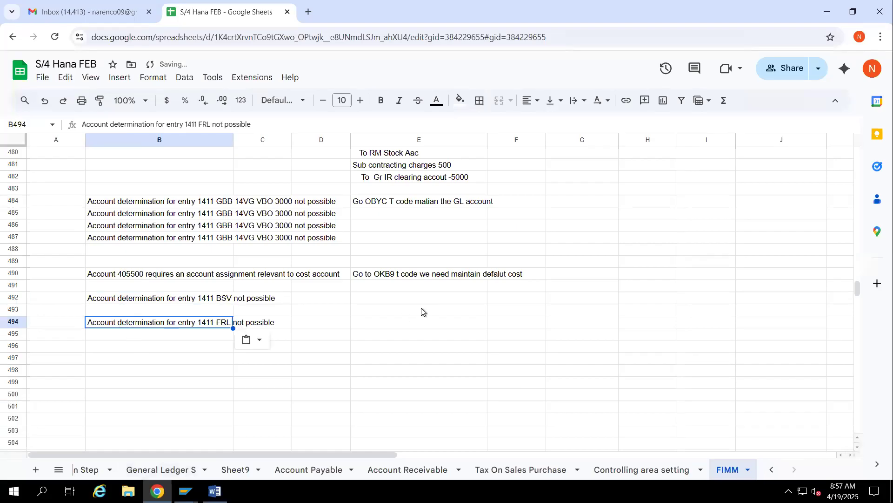
# Document the BSV error's fixes by copying the OBYC note into E492 and the OKB9 note into E493
pyautogui.click(305, 295)
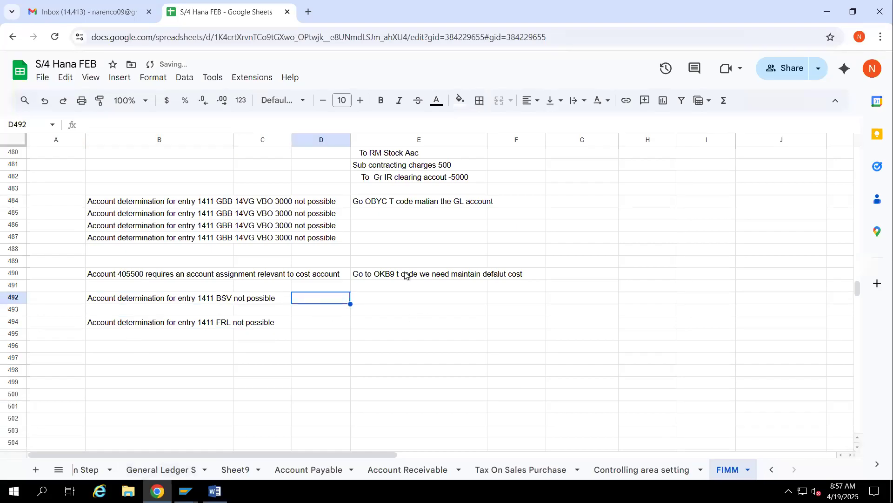
pyautogui.click(375, 208)
pyautogui.hotkey('ctrl', 'c')
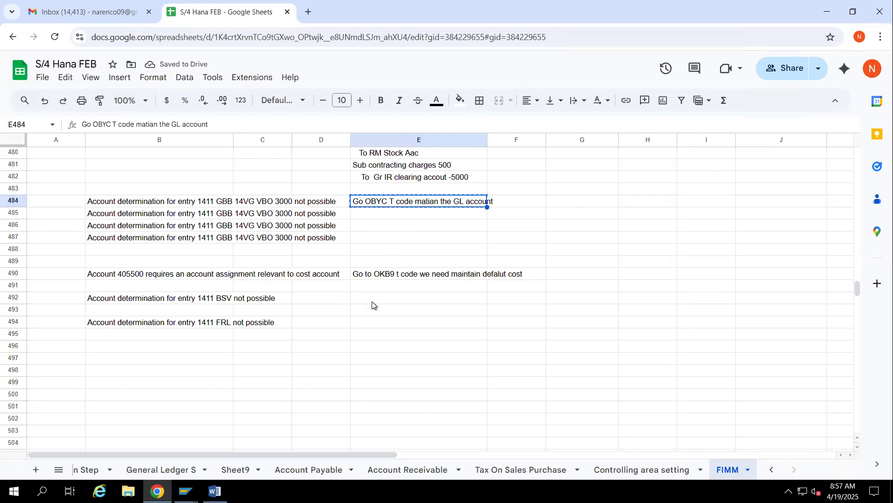
pyautogui.click(374, 304)
pyautogui.hotkey('ctrl', 'v')
pyautogui.click(371, 276)
pyautogui.hotkey('ctrl', 'c')
pyautogui.click(373, 310)
pyautogui.hotkey('ctrl', 'v')
# Document the FRL error's fixes by copying the OBYC note into E494 and the OKB9 note into E495
pyautogui.click(371, 298)
pyautogui.hotkey('ctrl', 'c')
pyautogui.click(371, 322)
pyautogui.hotkey('ctrl', 'v')
pyautogui.click(372, 314)
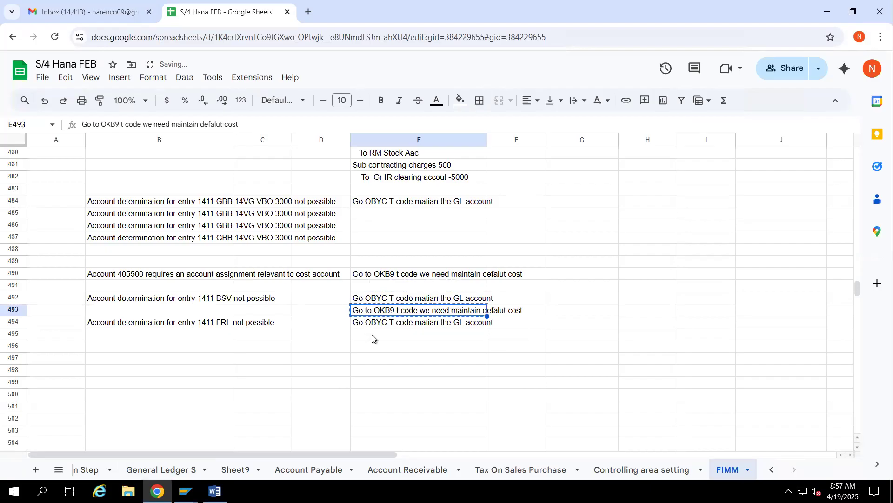
pyautogui.click(372, 335)
pyautogui.hotkey('ctrl', 'v')
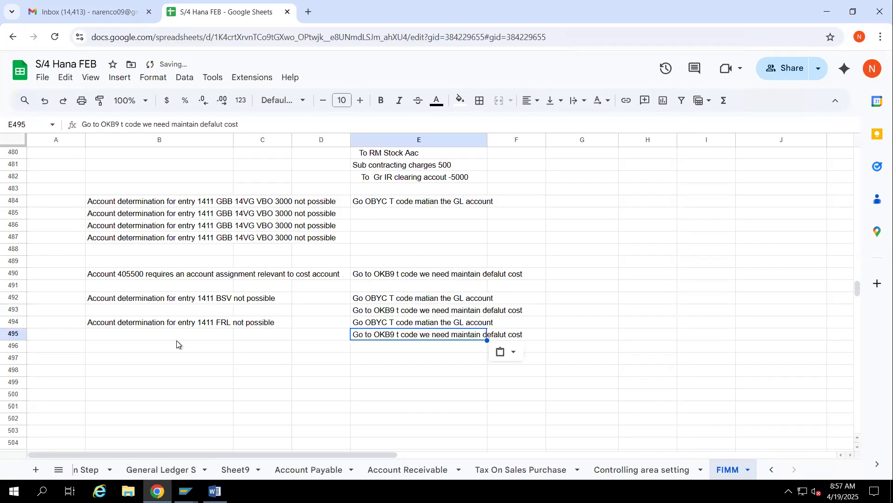
# Switch to the Word document on automatic postings, search for FRL and read the External service description
pyautogui.click(215, 492)
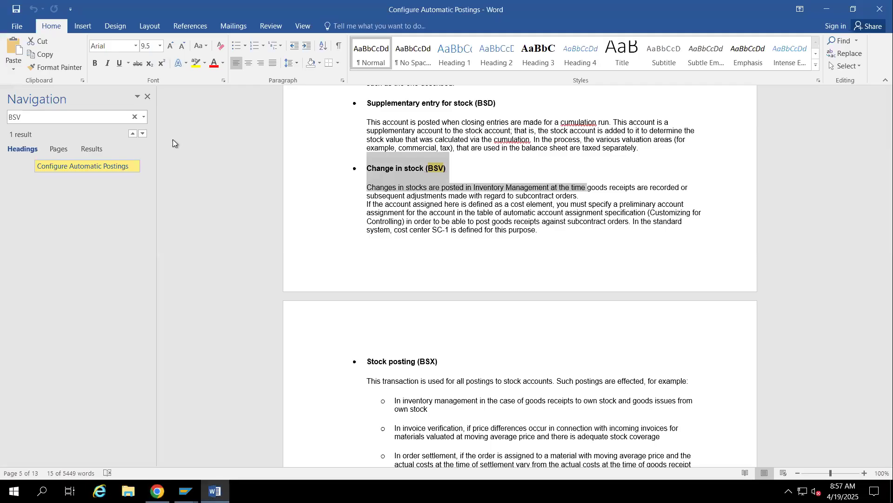
pyautogui.moveTo(888, 233); pyautogui.dragTo(872, 62)
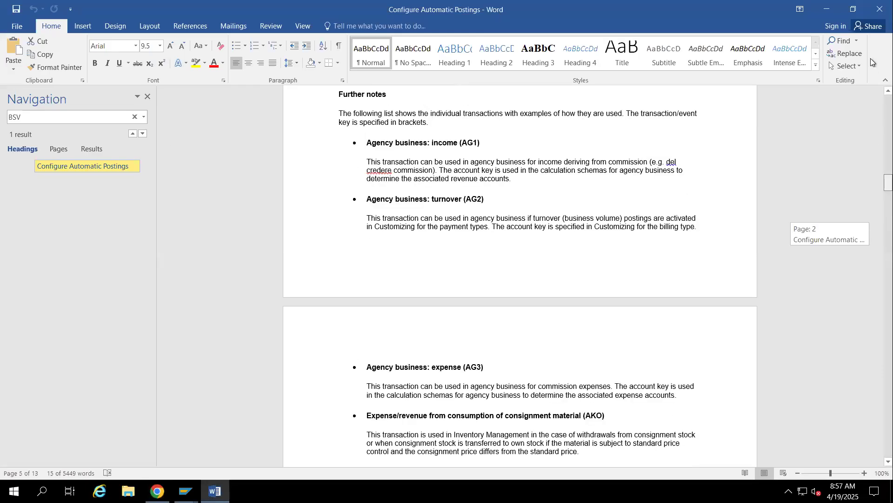
pyautogui.click(86, 120)
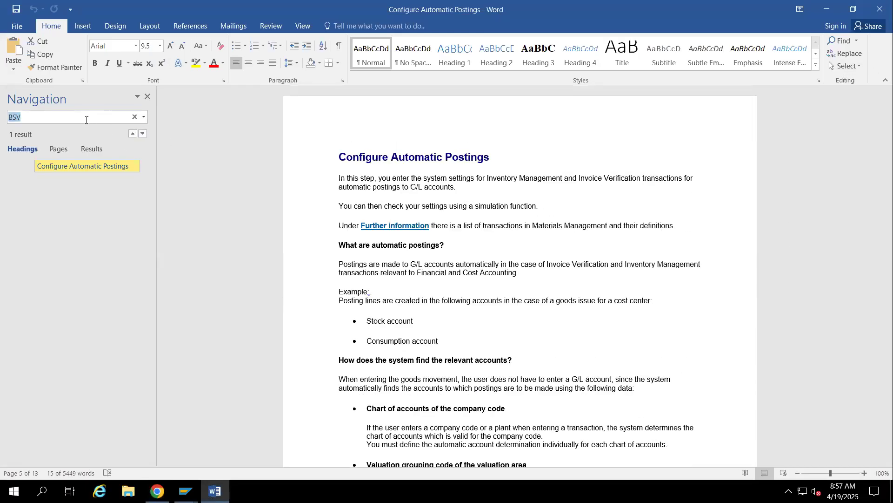
pyautogui.write('FRL')
pyautogui.press('Return')
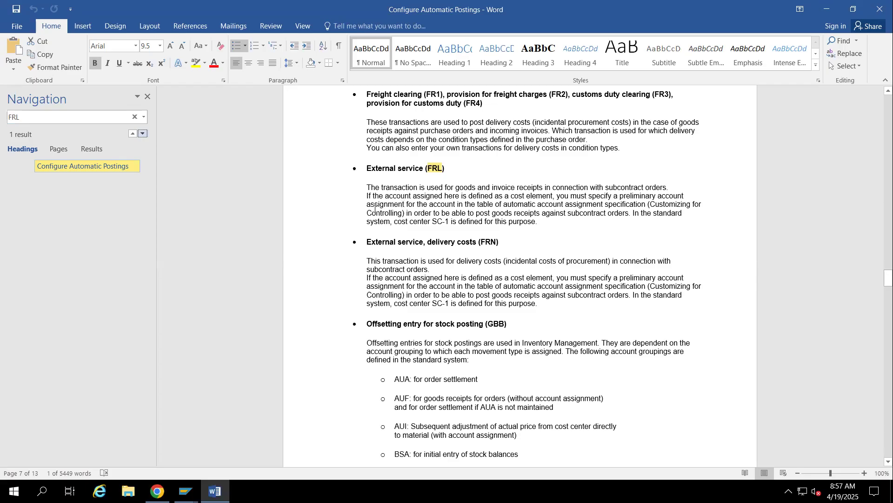
pyautogui.moveTo(365, 188); pyautogui.dragTo(492, 189)
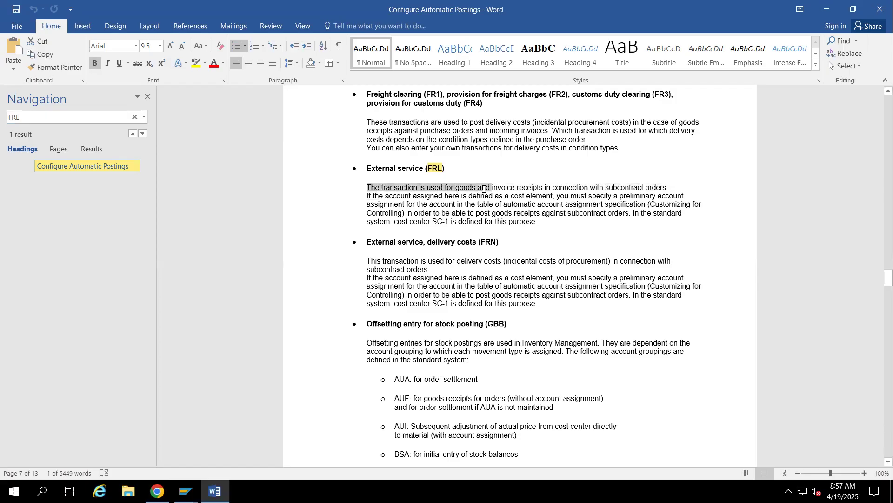
pyautogui.click(484, 189)
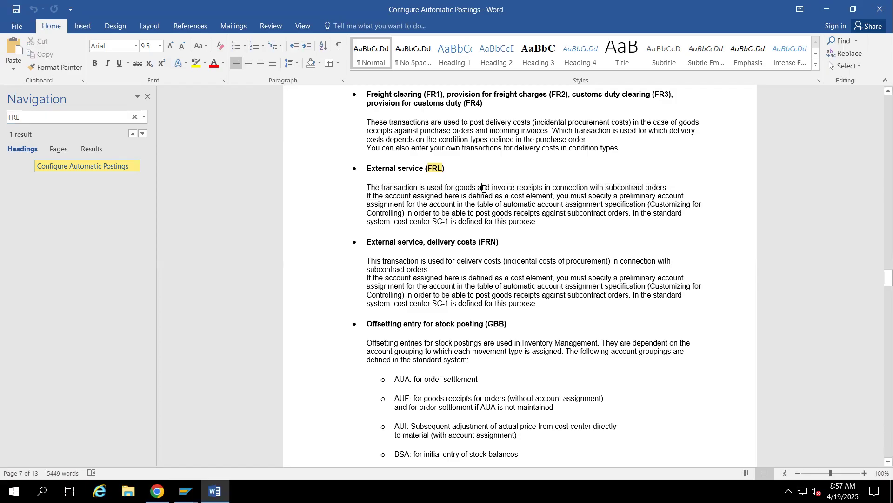
# Switch to the G/L account session and copy Factory Insurance account 400011 to new account 400020 in company code 1411
pyautogui.moveTo(186, 491)
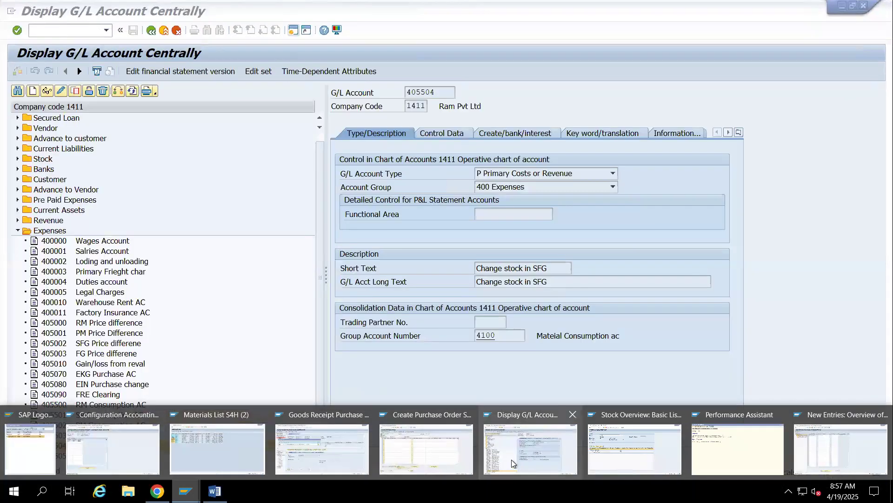
pyautogui.click(512, 459)
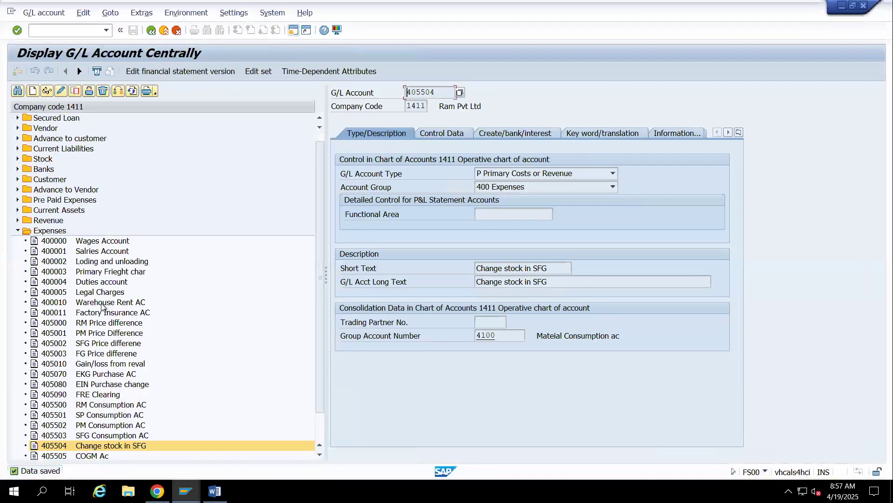
pyautogui.click(55, 312)
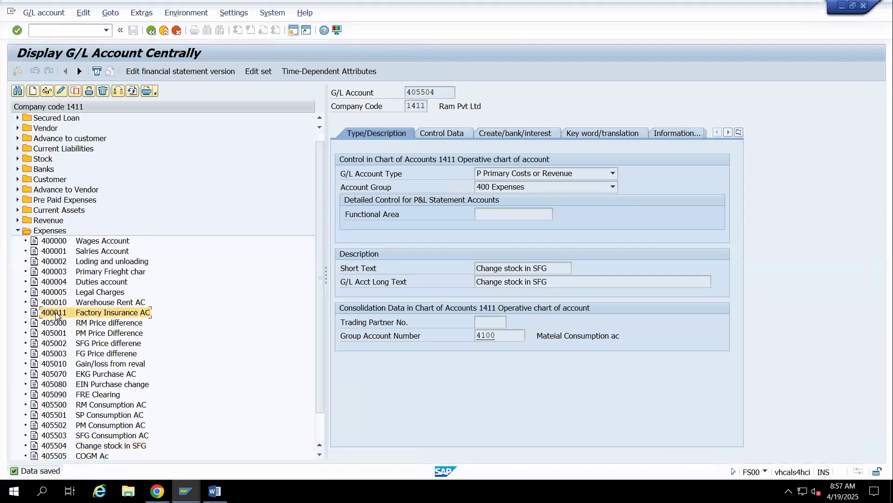
pyautogui.rightClick(55, 311)
pyautogui.click(83, 346)
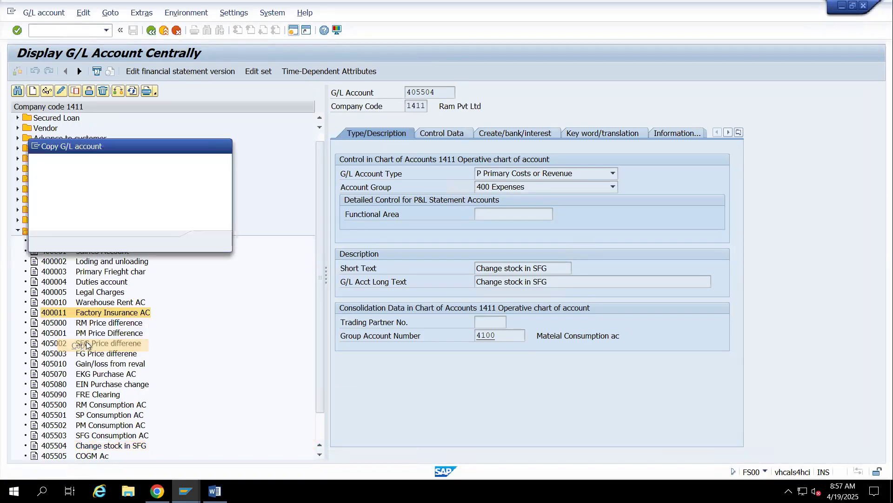
pyautogui.write('4000')
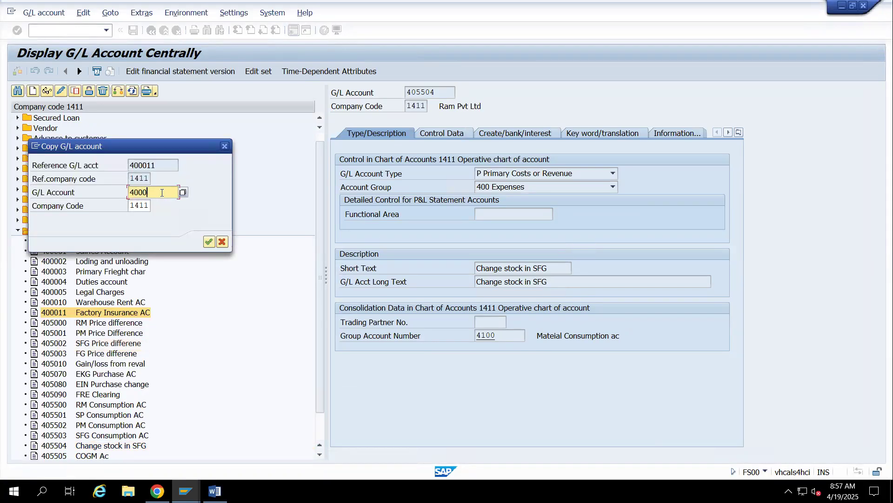
pyautogui.press('Return')
# Set the new account's short text to "Sub Contracting chag" and long text to "Sub Contracting charges", and save it
pyautogui.click(567, 263)
pyautogui.press('BackSpace')
pyautogui.press('BackSpace')
pyautogui.press('BackSpace')
pyautogui.press('BackSpace')
pyautogui.press('BackSpace')
pyautogui.press('BackSpace')
pyautogui.press('BackSpace')
pyautogui.press('BackSpace')
pyautogui.press('BackSpace')
pyautogui.press('BackSpace')
pyautogui.press('BackSpace')
pyautogui.press('BackSpace')
pyautogui.press('BackSpace')
pyautogui.press('BackSpace')
pyautogui.press('BackSpace')
pyautogui.press('BackSpace')
pyautogui.press('BackSpace')
pyautogui.write('ub')
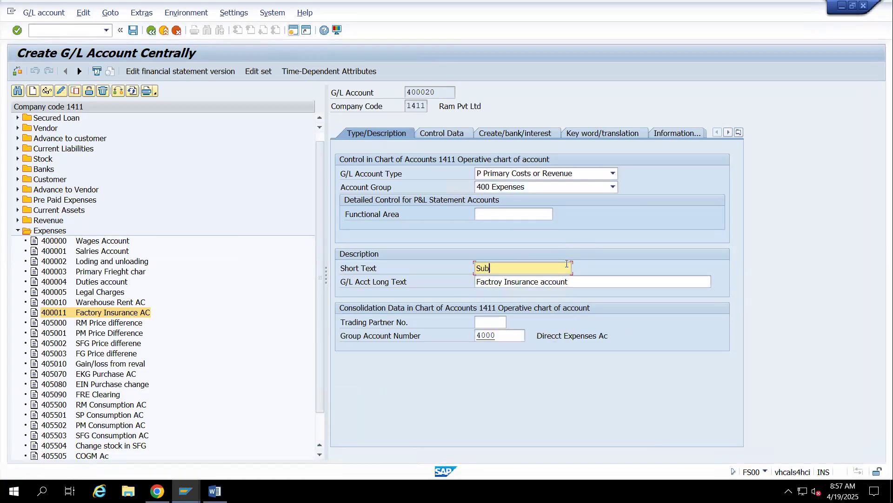
pyautogui.write(' Contracting chag')
pyautogui.press('Tab')
pyautogui.write('Sub')
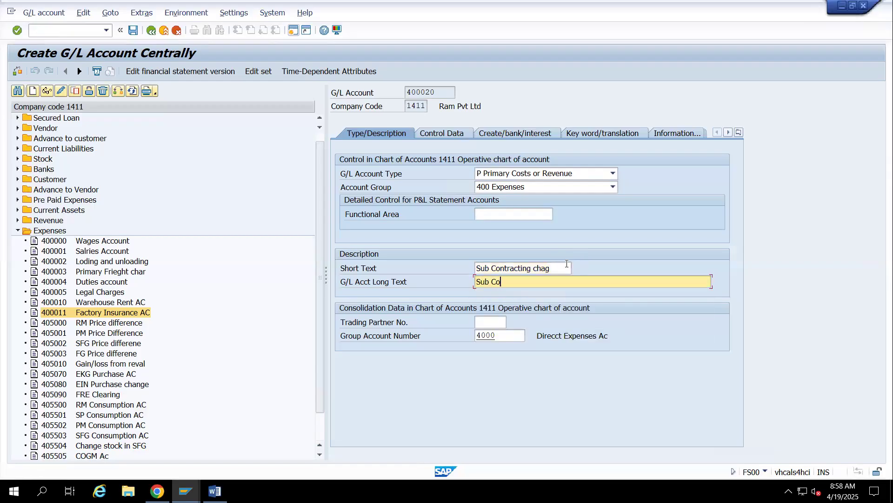
pyautogui.write(' Contracting charges')
pyautogui.hotkey('ctrl', 'a')
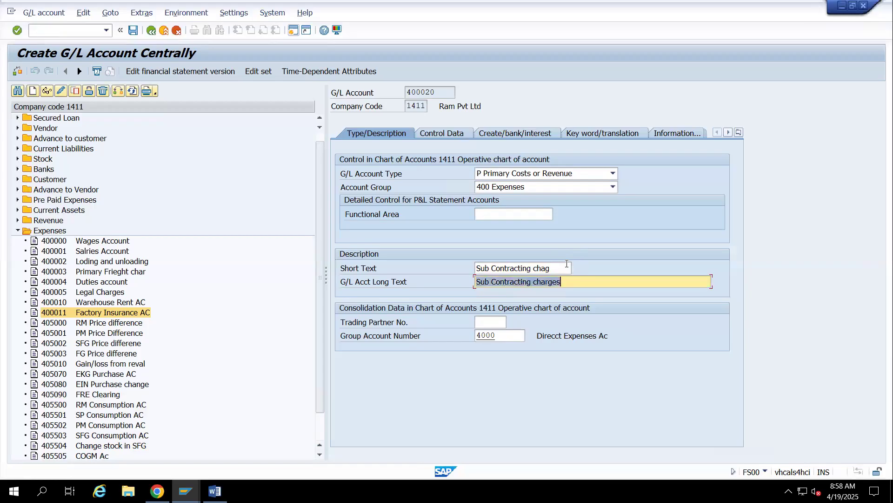
pyautogui.hotkey('ctrl', 's')
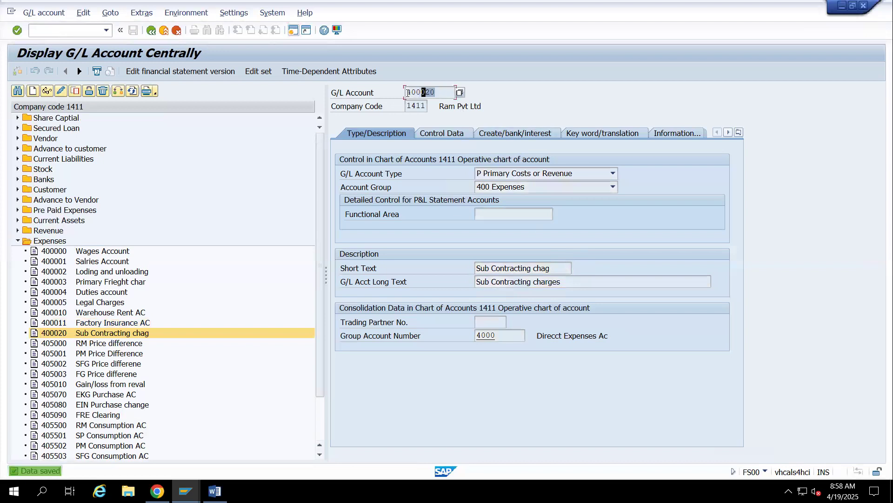
pyautogui.hotkey('alt', 'Tab')
pyautogui.hotkey('alt', 'Tab')
pyautogui.hotkey('alt', 'Tab')
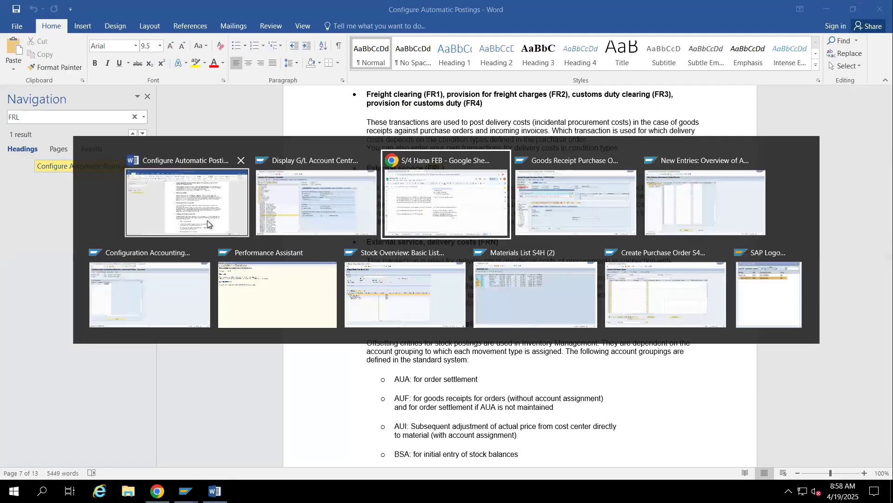
pyautogui.hotkey('alt', 'Tab')
pyautogui.hotkey('alt', 'Tab')
pyautogui.click(154, 119)
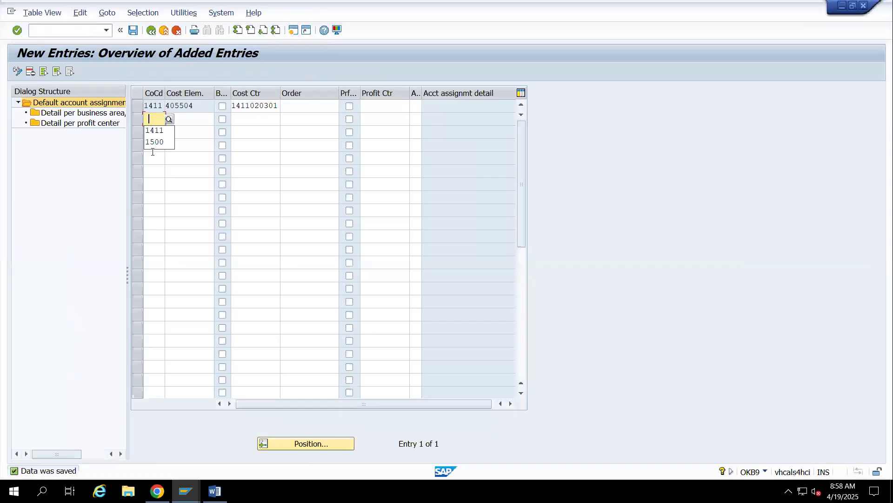
pyautogui.click(153, 130)
pyautogui.hotkey('ctrl', 'v')
pyautogui.click(264, 120)
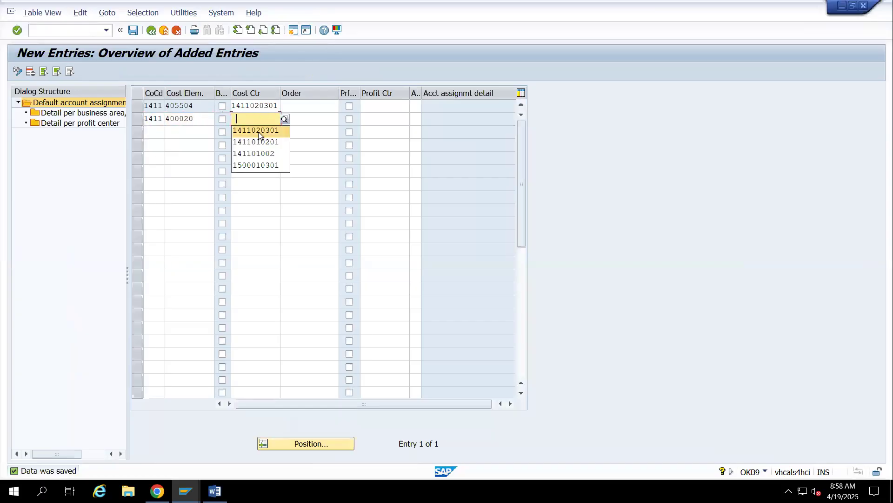
pyautogui.click(258, 131)
pyautogui.press('Return')
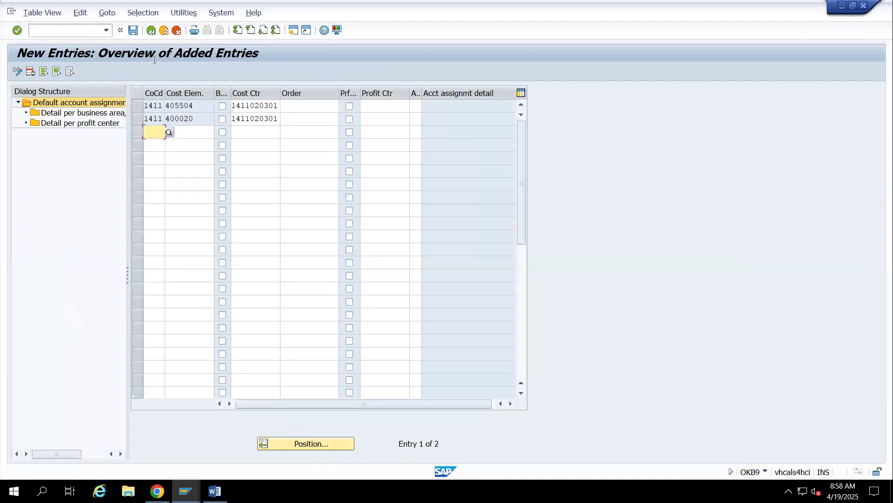
# Save the new OKB9 default account assignments, then switch to the OBYC session and return to its procedures list
pyautogui.click(133, 30)
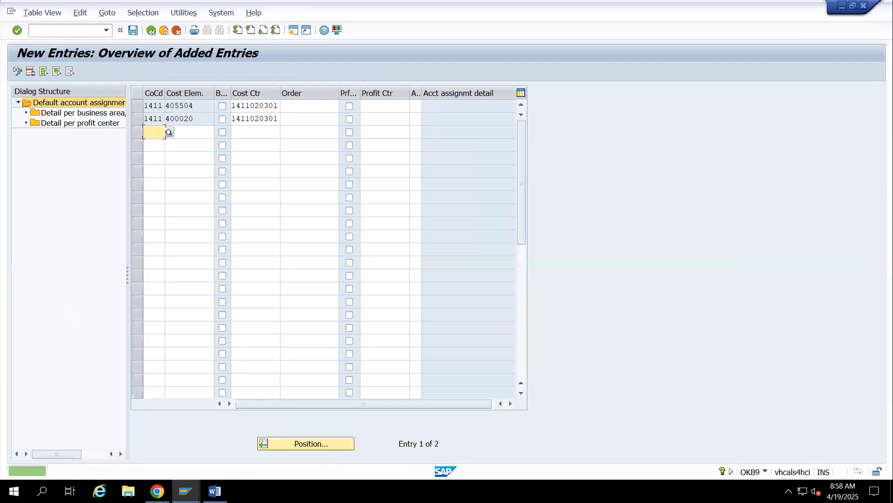
pyautogui.moveTo(186, 491)
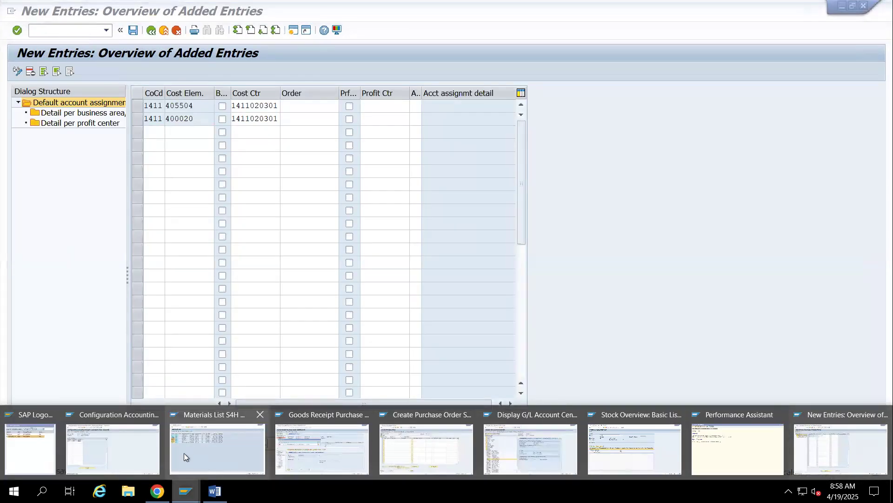
pyautogui.click(105, 445)
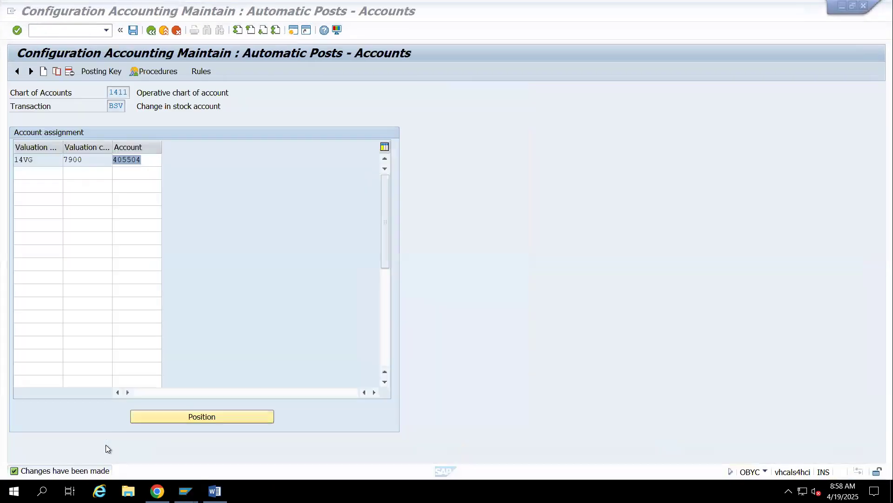
pyautogui.click(151, 32)
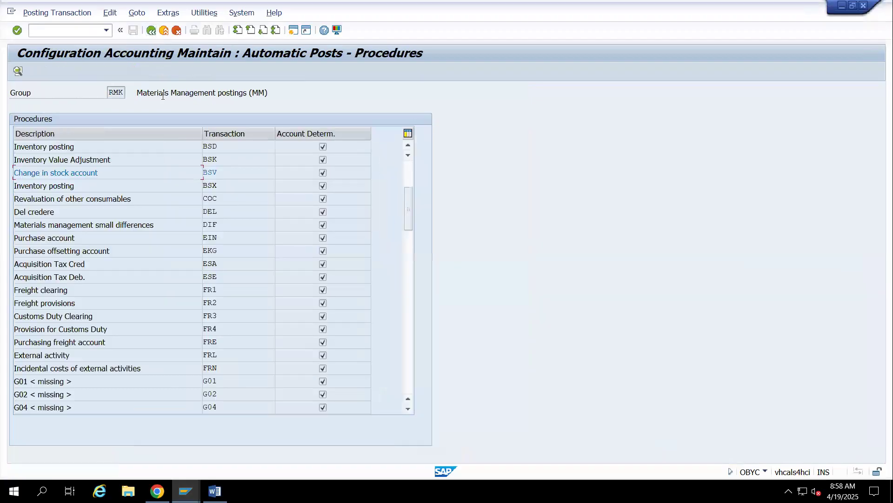
# Recheck FRL in the Word document, then open External activity (FRL) in OBYC and save rules based on valuation modification and valuation class
pyautogui.click(215, 491)
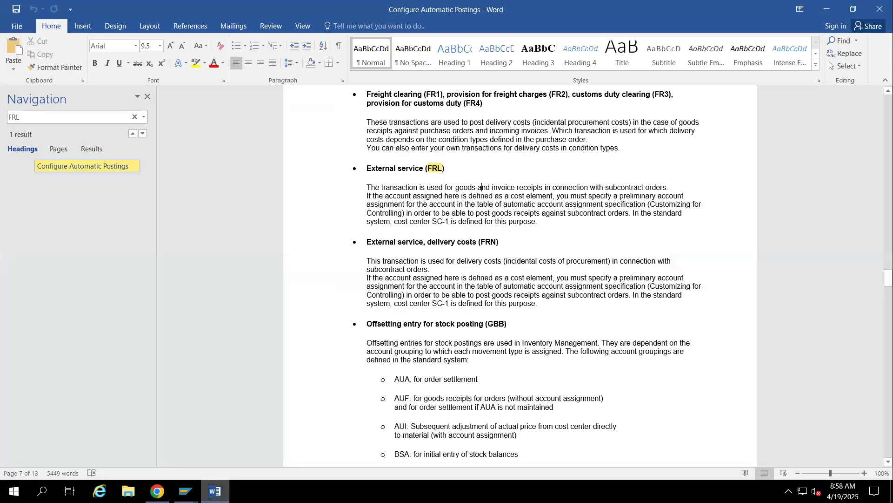
pyautogui.click(215, 491)
pyautogui.click(185, 491)
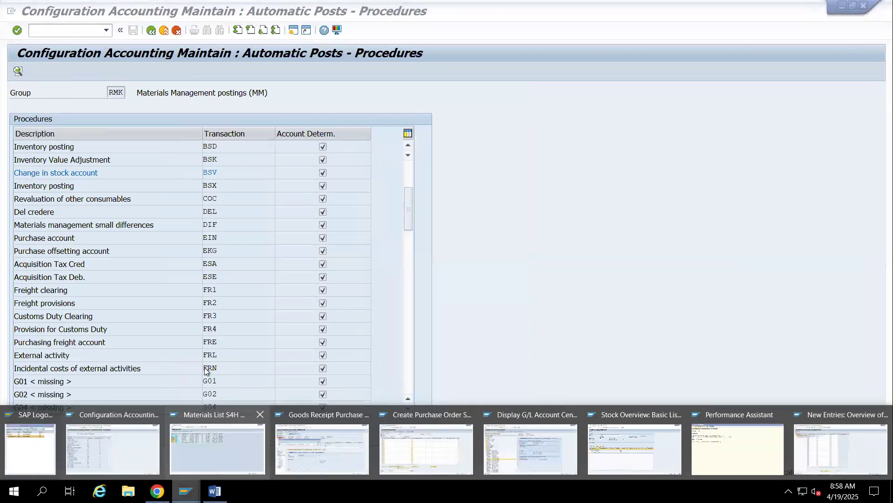
pyautogui.click(216, 354)
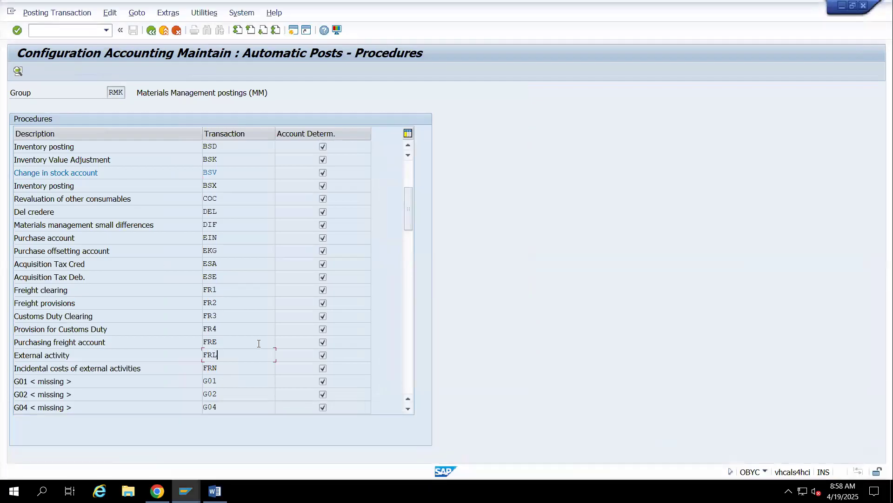
pyautogui.doubleClick(211, 353)
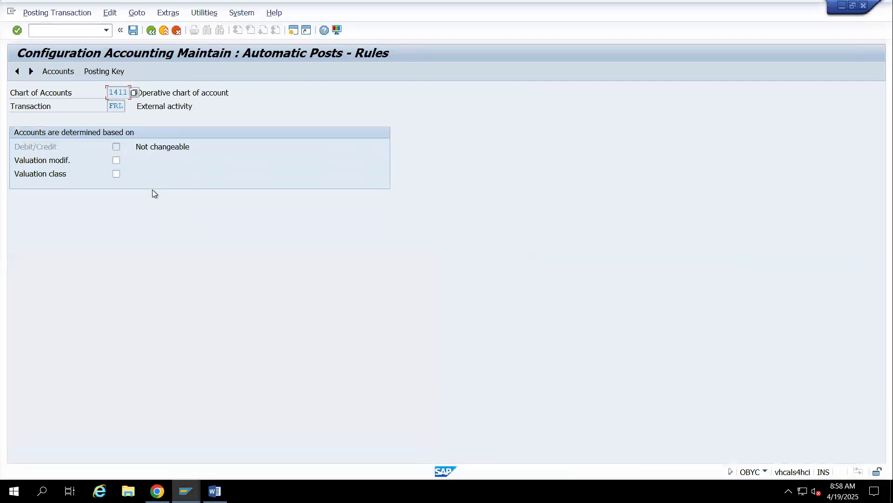
pyautogui.click(130, 33)
# Assign account 400020 to valuation modification 14VG and valuation class 7900 for FRL
pyautogui.click(37, 160)
pyautogui.click(35, 172)
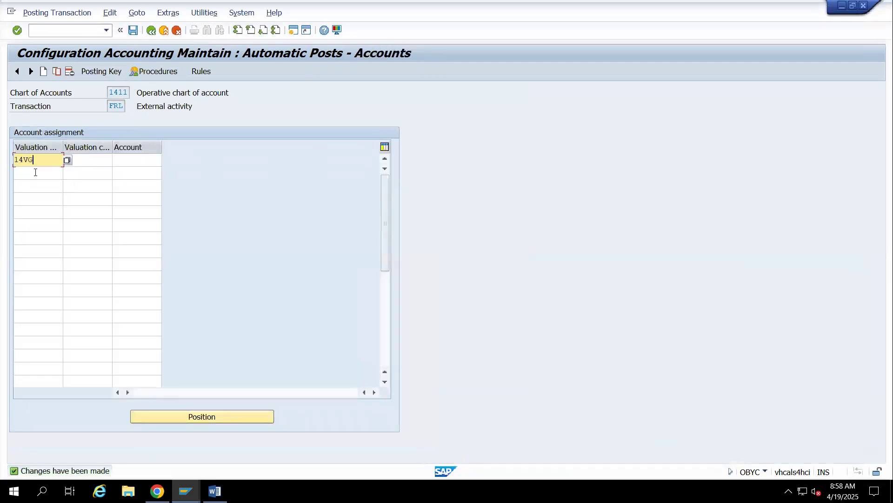
pyautogui.press('Tab')
pyautogui.click(89, 160)
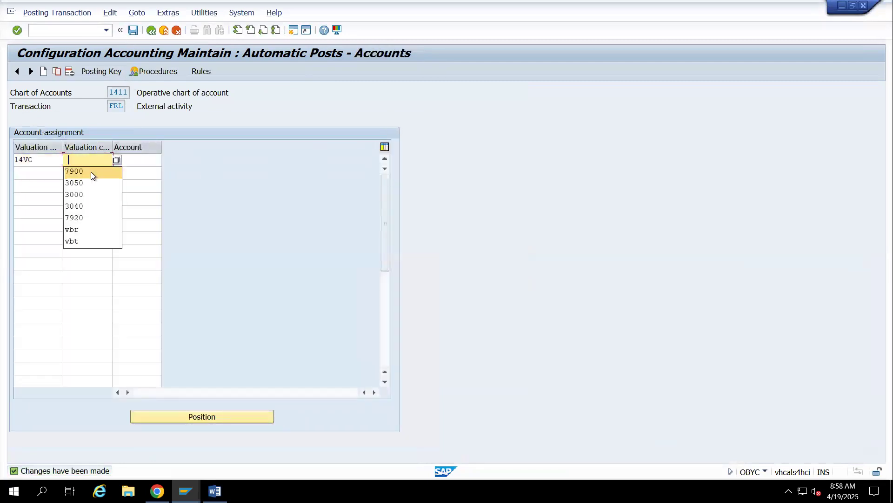
pyautogui.click(91, 172)
pyautogui.press('Tab')
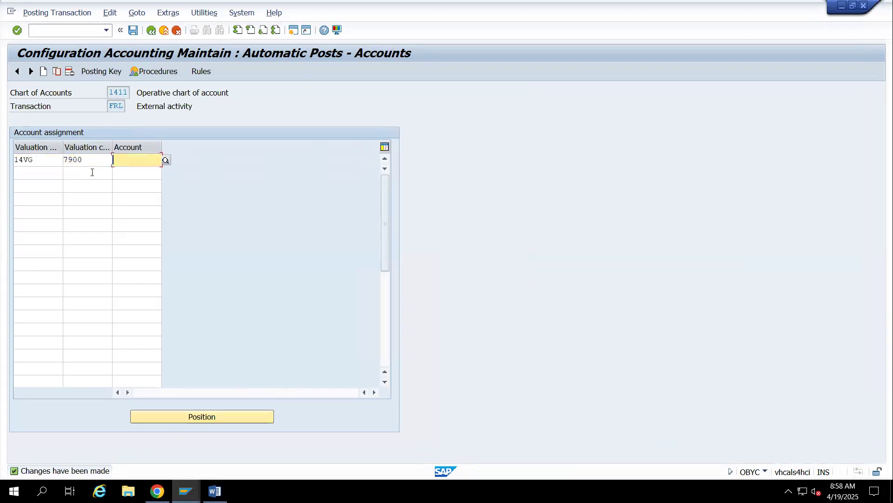
pyautogui.write('400020')
# Add a second FRL row with valuation modification 14VG, valuation class 3000 and account 400020
pyautogui.click(51, 171)
pyautogui.click(38, 184)
pyautogui.click(86, 171)
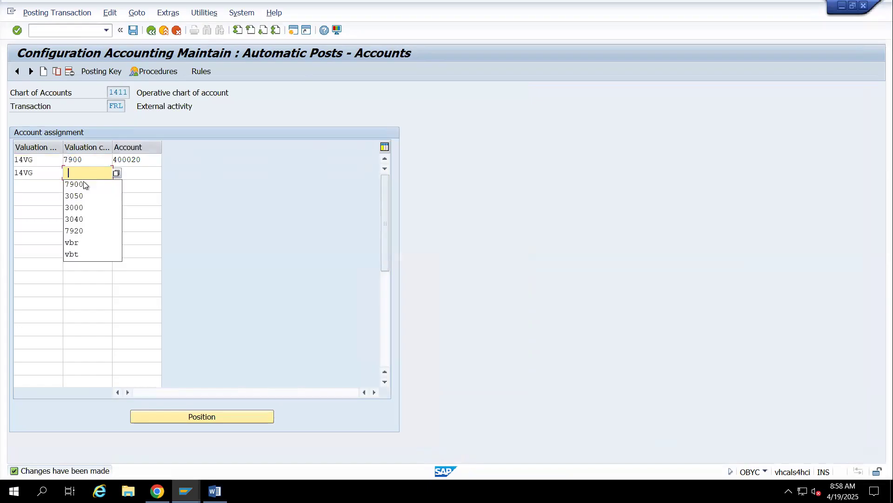
pyautogui.doubleClick(82, 207)
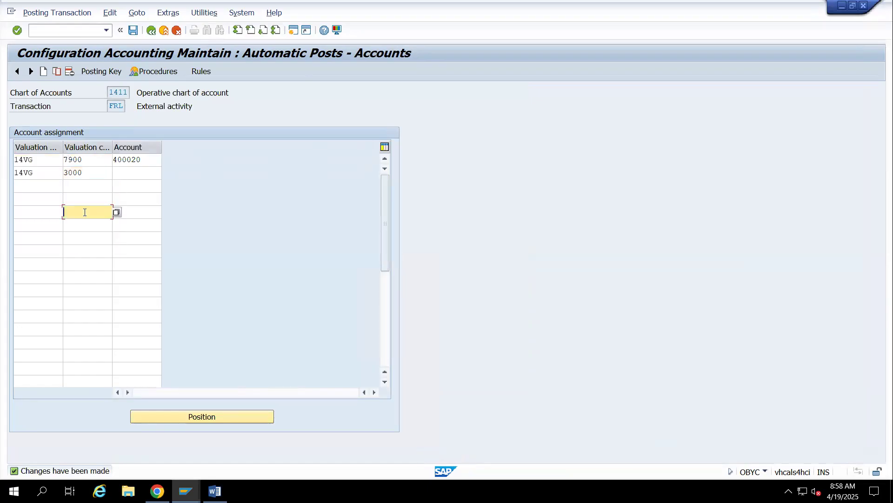
pyautogui.click(132, 171)
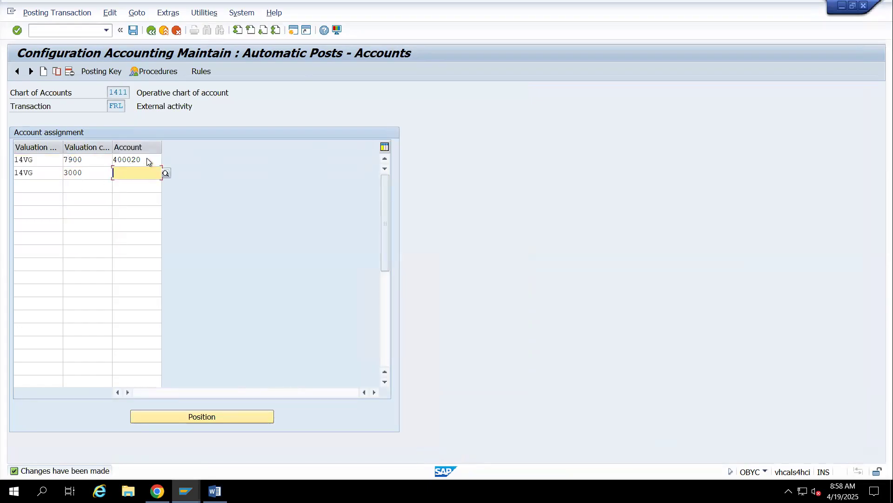
pyautogui.click(131, 160)
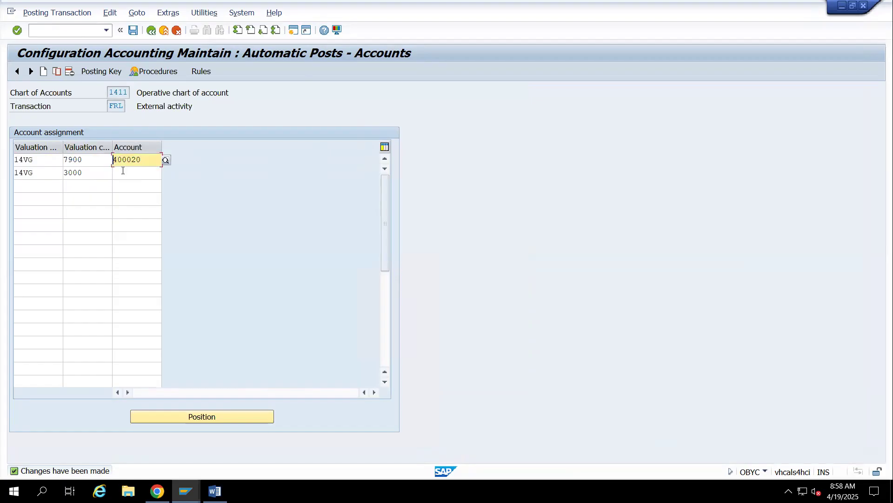
# Add a third FRL row with valuation modification 14VG, valuation class 7920 and account 400020
pyautogui.click(25, 184)
pyautogui.click(29, 197)
pyautogui.click(81, 191)
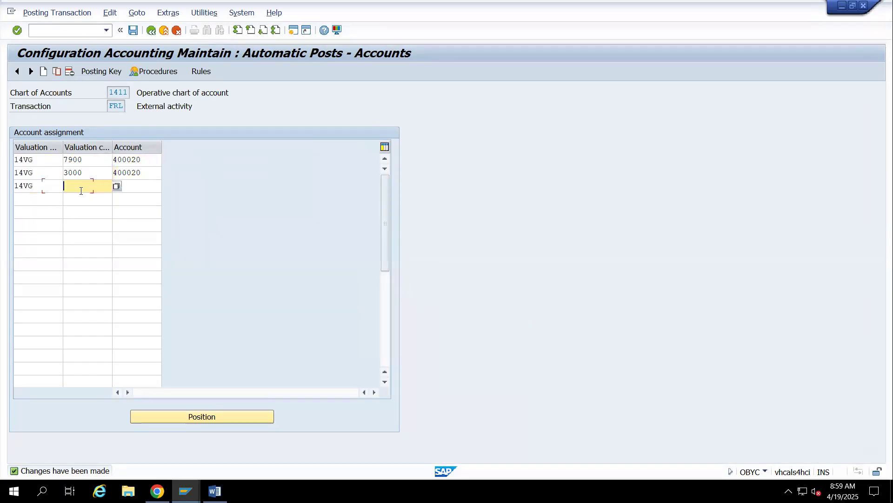
pyautogui.write('7920')
pyautogui.press('Tab')
pyautogui.write('400020')
pyautogui.press('Tab')
# Add a fourth FRL row for 14VG, valuation class 3050 and account 400020, and save in customizing request S4HK903248
pyautogui.write('14VG')
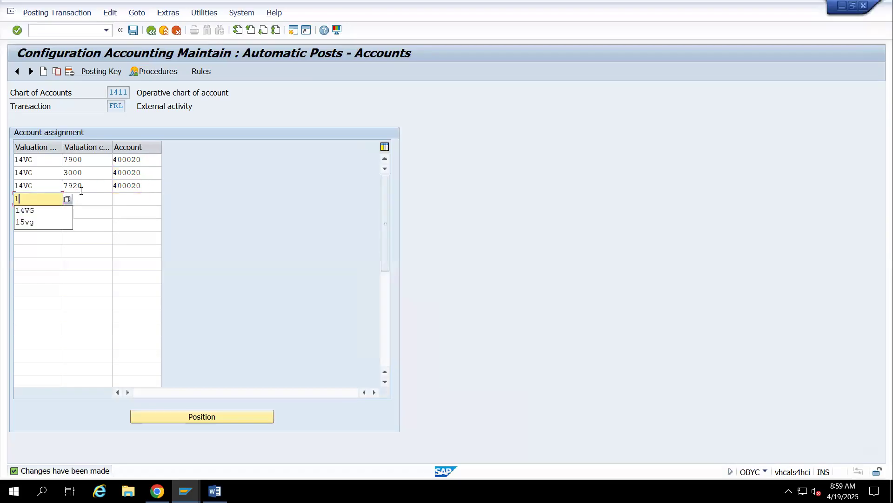
pyautogui.press('Tab')
pyautogui.write('3050')
pyautogui.press('Tab')
pyautogui.write('400020')
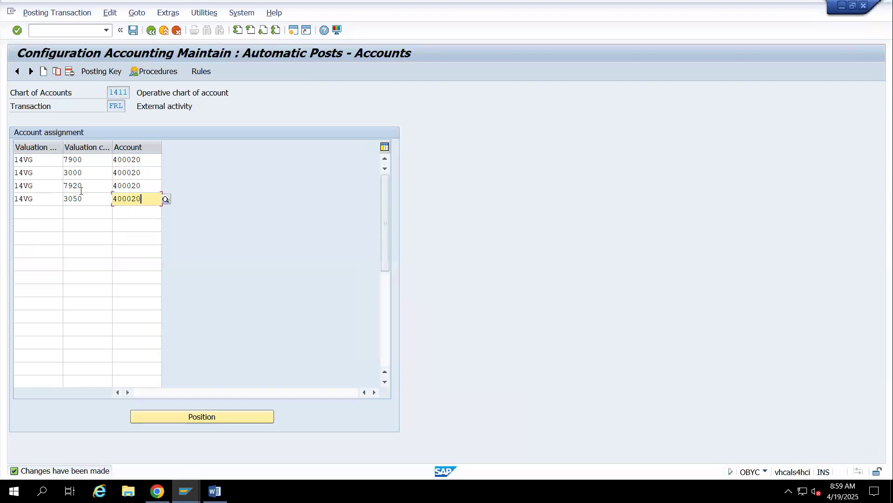
pyautogui.hotkey('ctrl', 's')
pyautogui.click(210, 201)
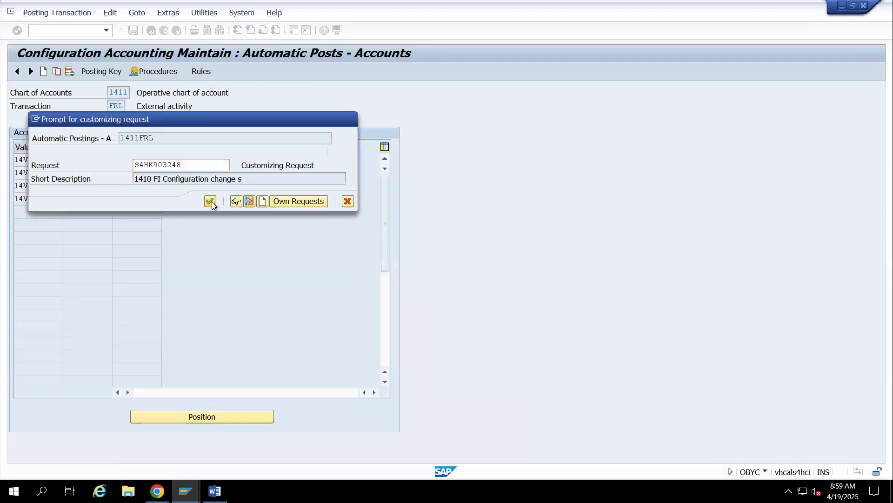
# Switch to the goods receipt session, close the FRL error log, and check and post the goods receipt again
pyautogui.click(185, 491)
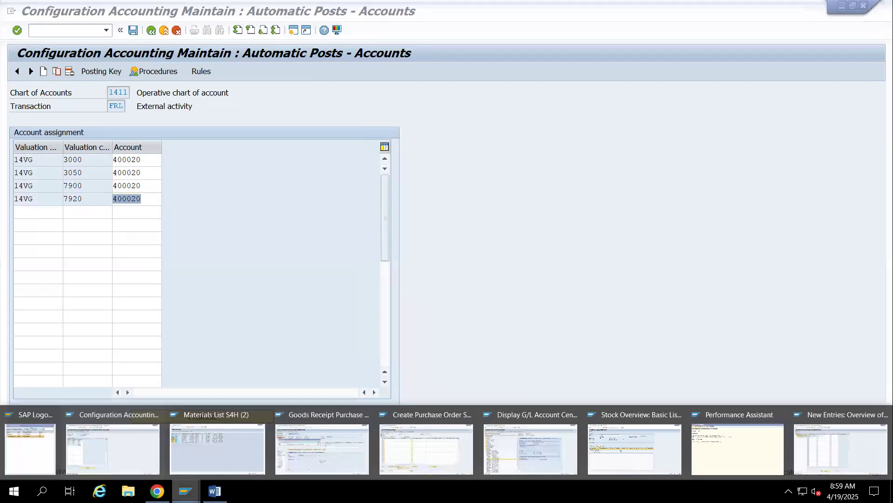
pyautogui.click(356, 448)
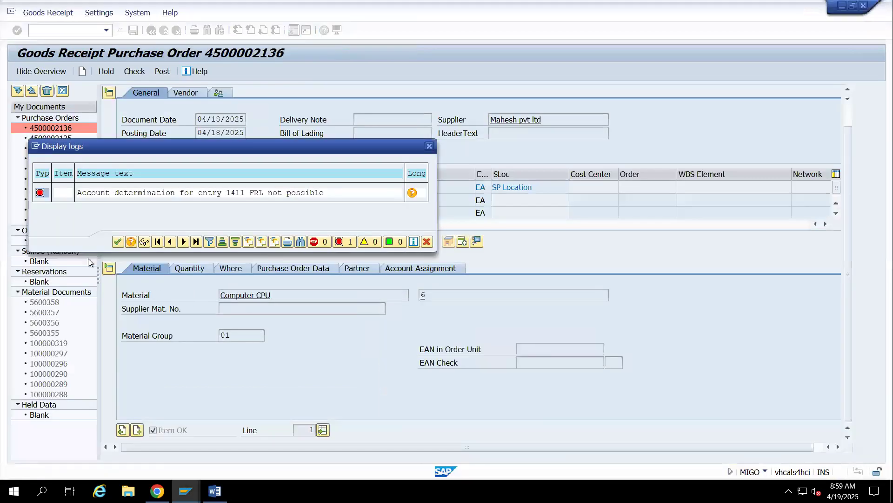
pyautogui.click(118, 242)
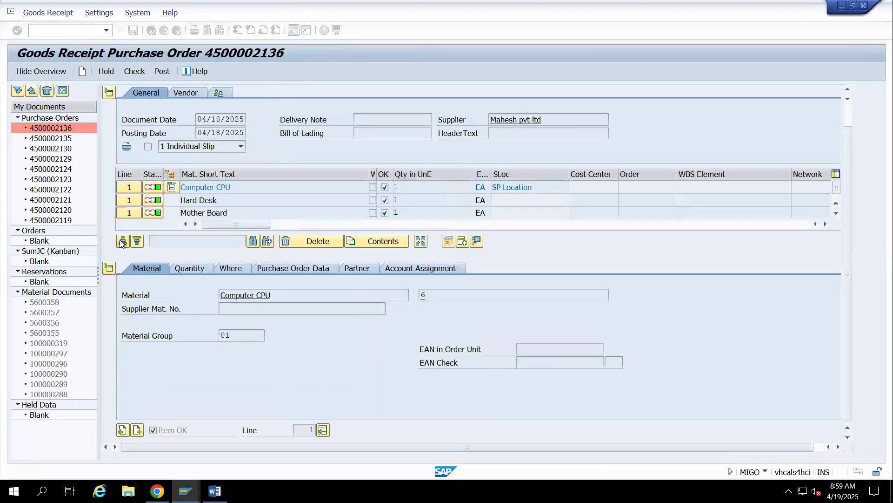
pyautogui.click(134, 70)
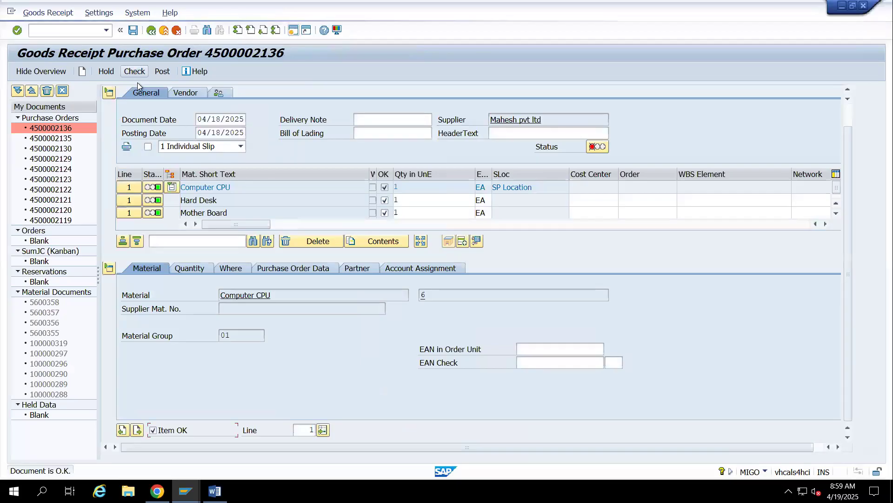
pyautogui.click(160, 76)
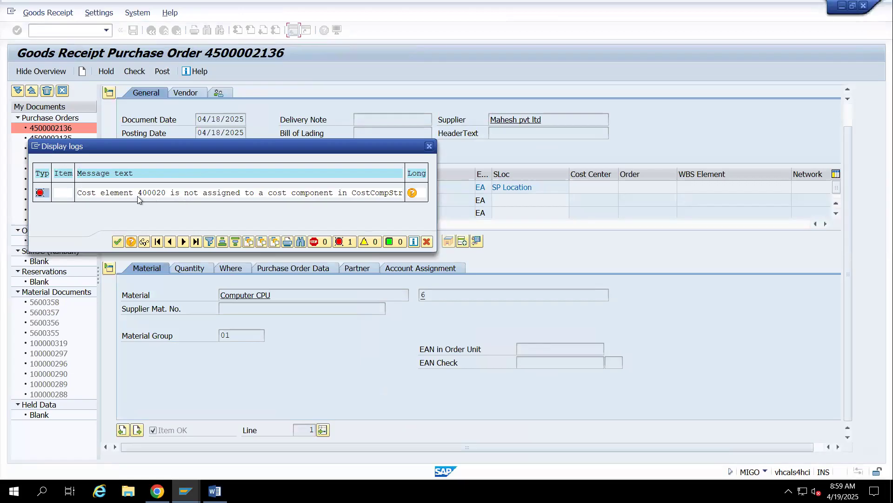
# Copy the message about cost element 400020 from the log and paste it into cell B498 of the FIMM Google Sheet
pyautogui.moveTo(141, 194); pyautogui.dragTo(172, 198)
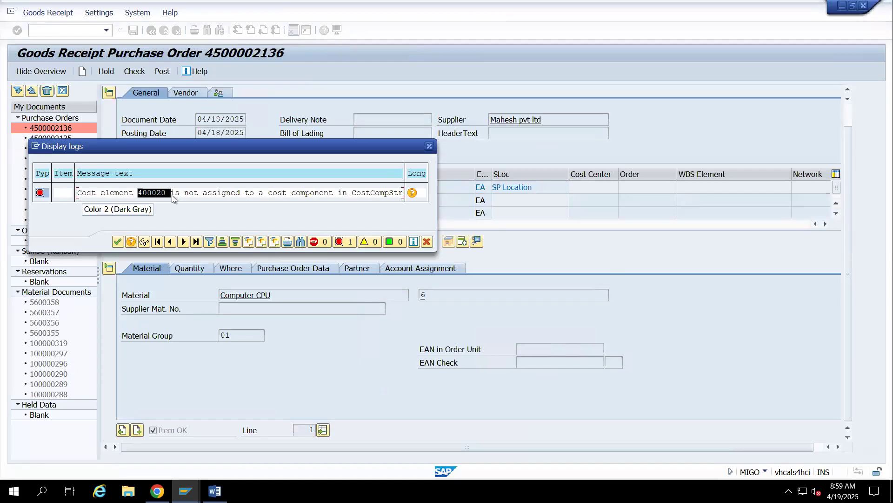
pyautogui.click(172, 199)
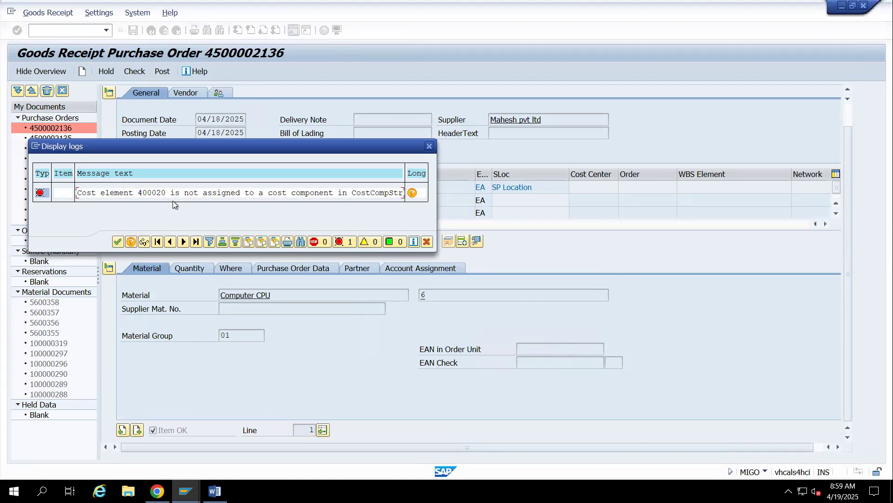
pyautogui.moveTo(76, 193); pyautogui.dragTo(419, 169)
pyautogui.click(420, 169)
pyautogui.moveTo(76, 195); pyautogui.dragTo(399, 185)
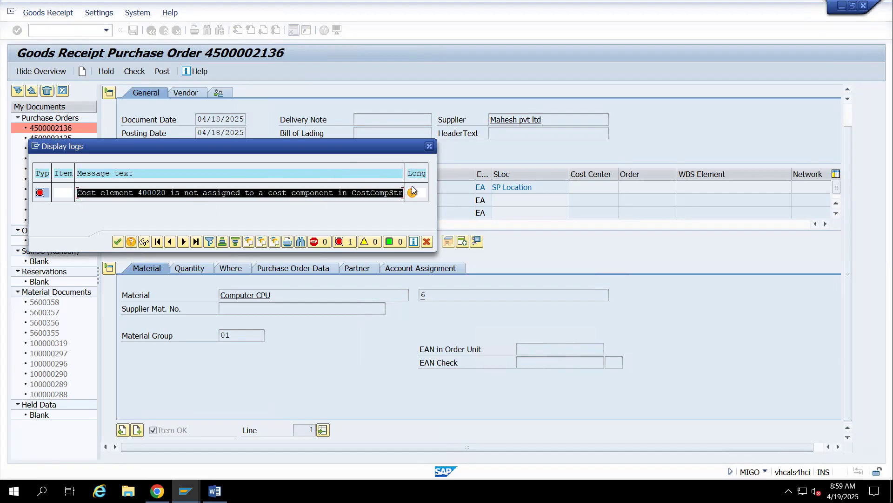
pyautogui.hotkey('ctrl', 'c')
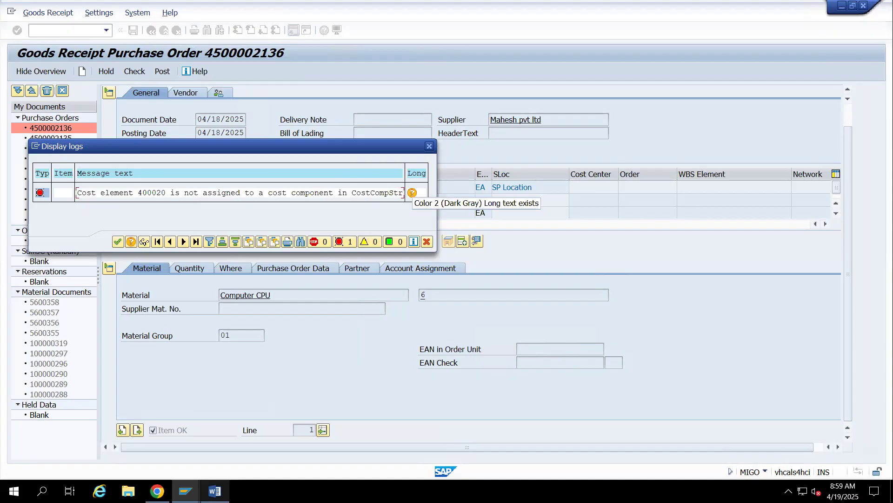
pyautogui.click(158, 491)
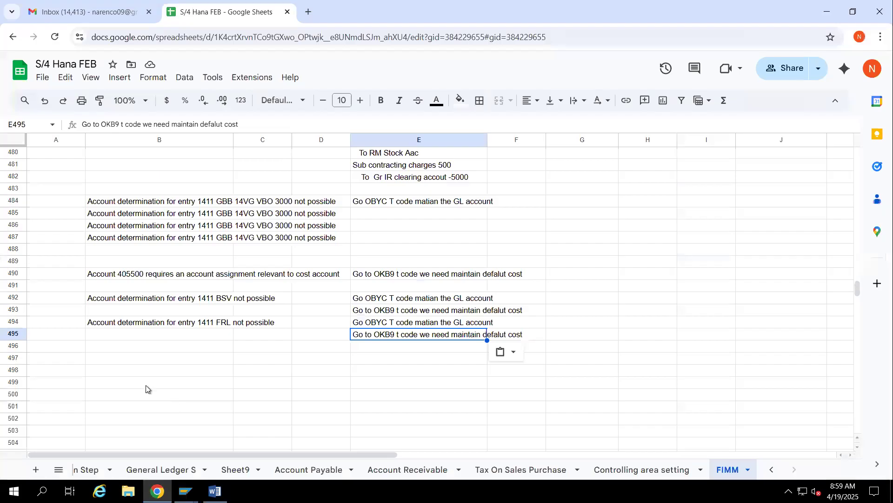
pyautogui.click(124, 372)
pyautogui.hotkey('ctrl', 'v')
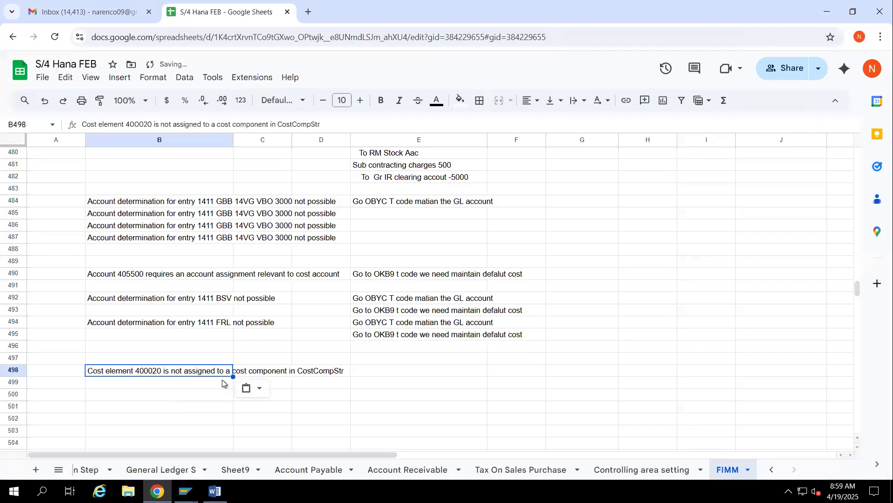
# Switch to the OBYC session and exit it to SAP Easy Access
pyautogui.hotkey('alt', 'Tab')
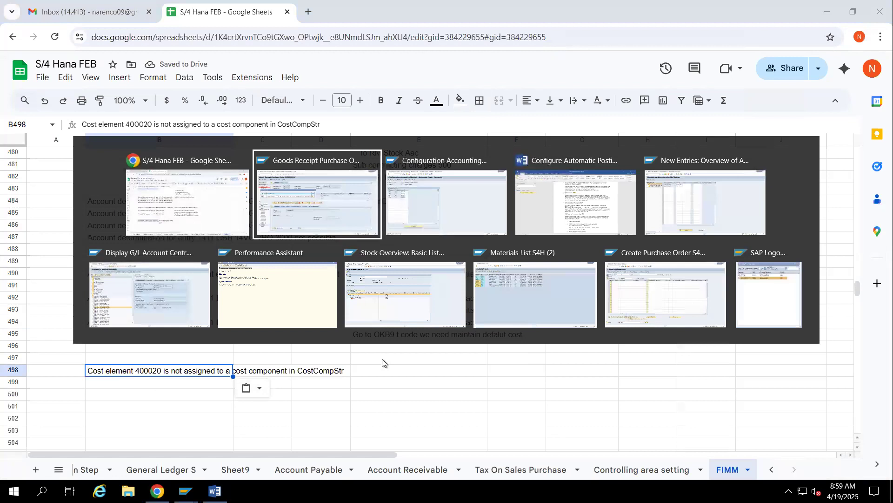
pyautogui.hotkey('alt', 'Tab')
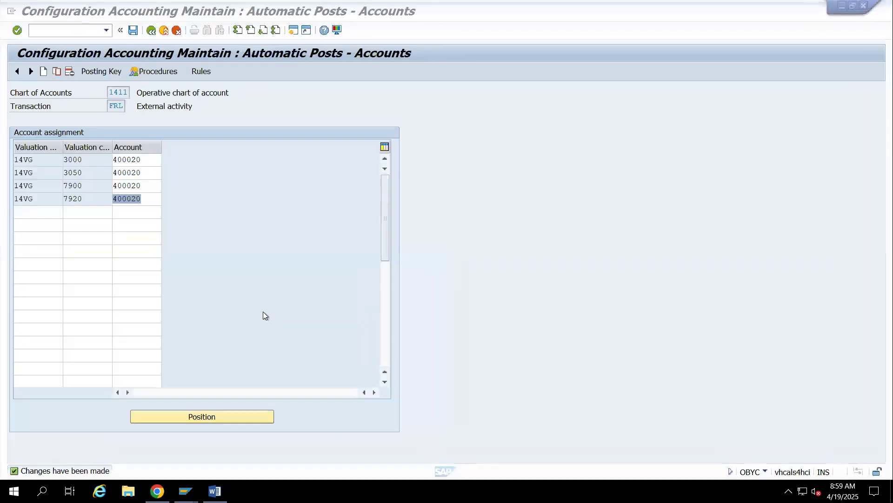
pyautogui.click(163, 31)
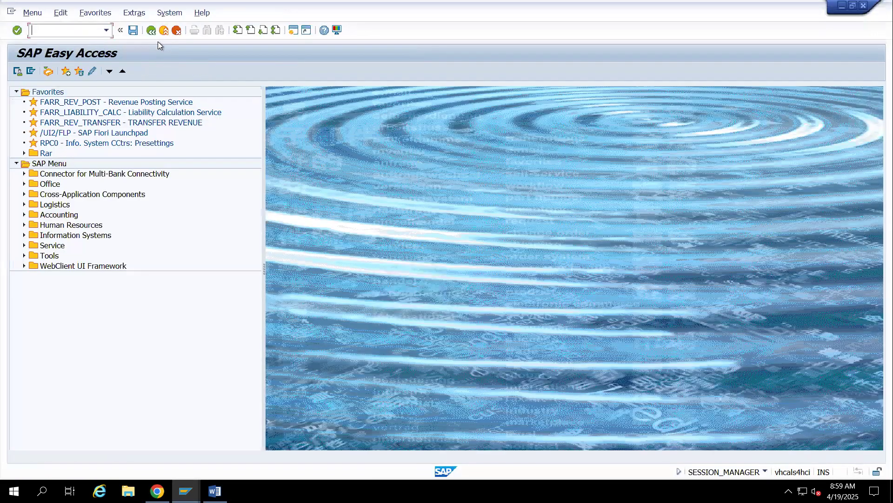
# Return to the goods receipt log, open the long text of the cost element 400020 message and read its diagnosis
pyautogui.hotkey('alt', 'Tab')
pyautogui.hotkey('alt', 'Tab')
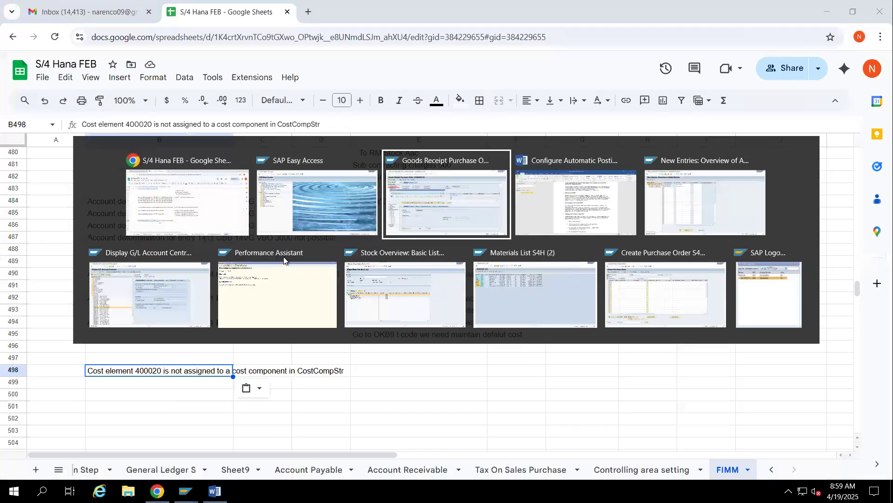
pyautogui.click(412, 193)
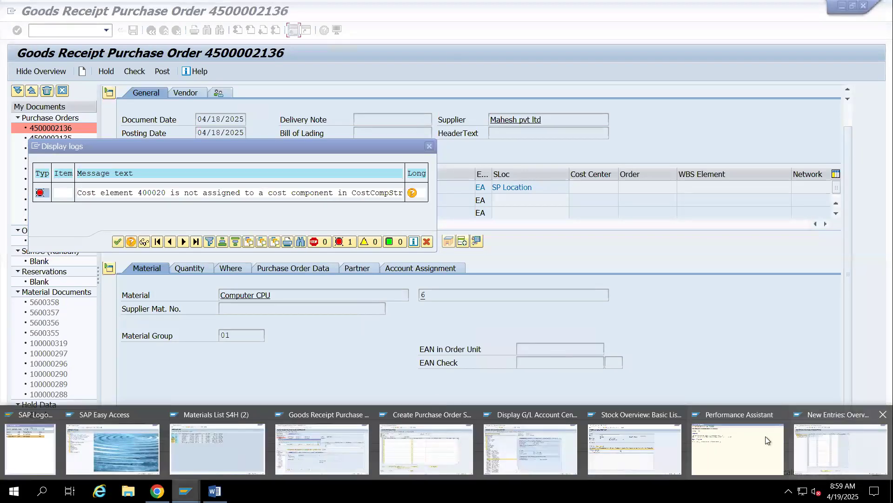
pyautogui.click(766, 437)
pyautogui.moveTo(401, 188); pyautogui.dragTo(135, 227)
pyautogui.click(186, 491)
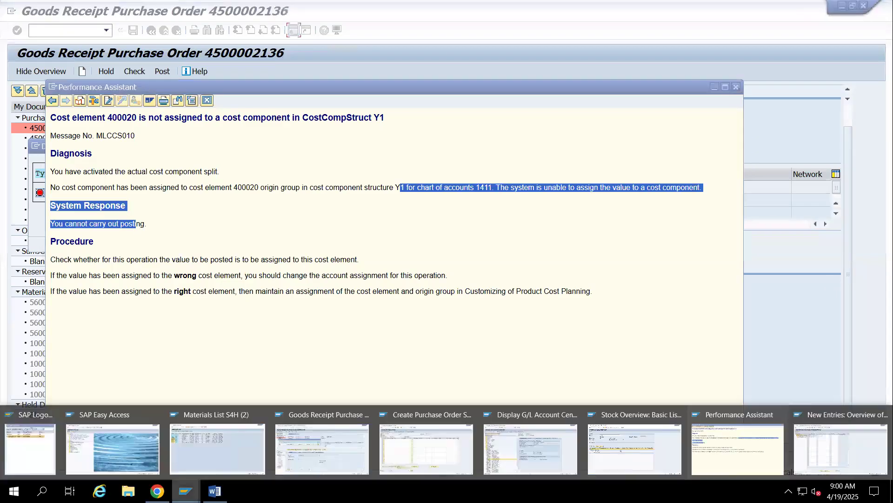
# Switch to the SAP Easy Access session, run transaction SPRO and open the SAP Reference IMG
pyautogui.click(113, 448)
pyautogui.write('spro')
pyautogui.press('Return')
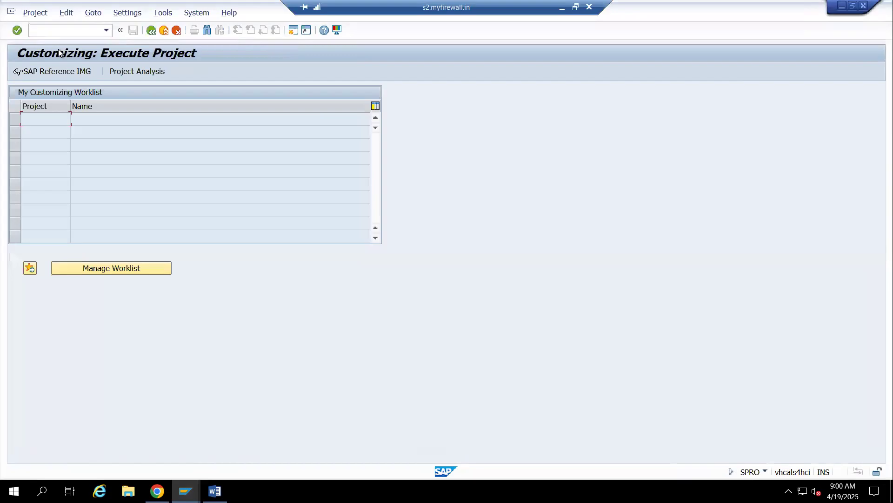
pyautogui.click(57, 70)
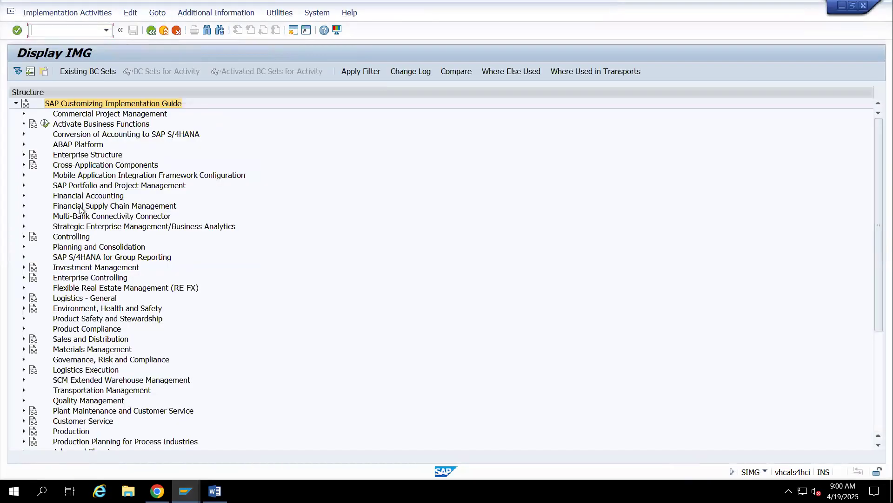
# Expand Controlling, Product Cost Controlling and Product Cost Planning in the IMG structure
pyautogui.click(76, 247)
pyautogui.click(72, 237)
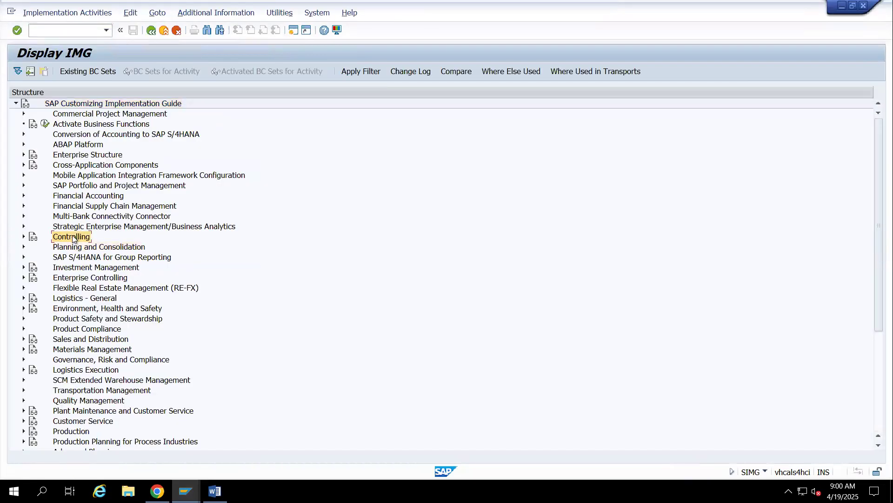
pyautogui.press('Right')
pyautogui.press('Down')
pyautogui.press('Down')
pyautogui.press('Down')
pyautogui.press('Down')
pyautogui.press('Down')
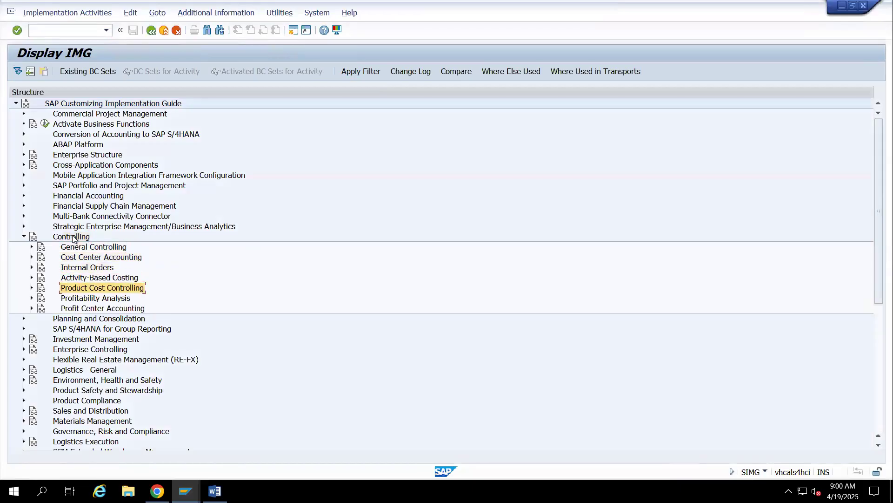
pyautogui.press('Right')
pyautogui.press('Down')
# Expand Ad Hoc Cost Estimate under Product Cost Planning and execute the Define Cost Component Structure activity
pyautogui.press('Down')
pyautogui.press('Up')
pyautogui.press('Right')
pyautogui.press('Down')
pyautogui.press('Down')
pyautogui.press('Down')
pyautogui.press('Down')
pyautogui.press('Down')
pyautogui.press('Down')
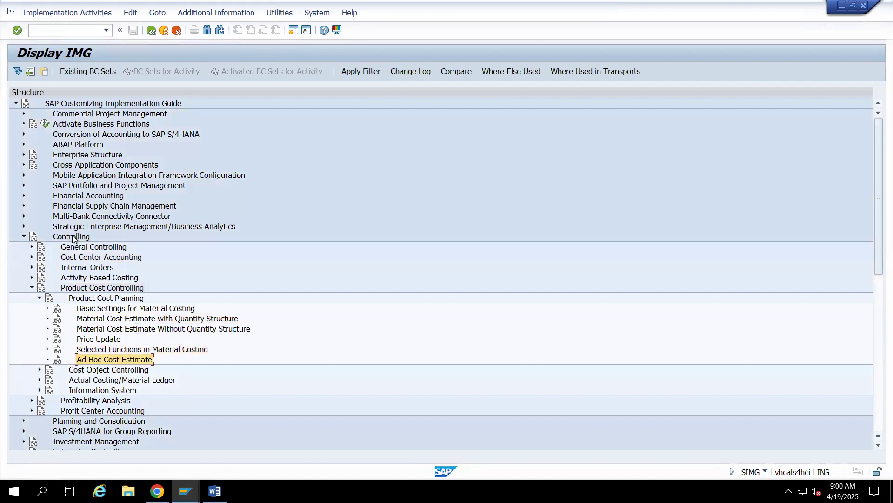
pyautogui.press('Right')
pyautogui.press('Down')
pyautogui.press('Down')
pyautogui.press('Down')
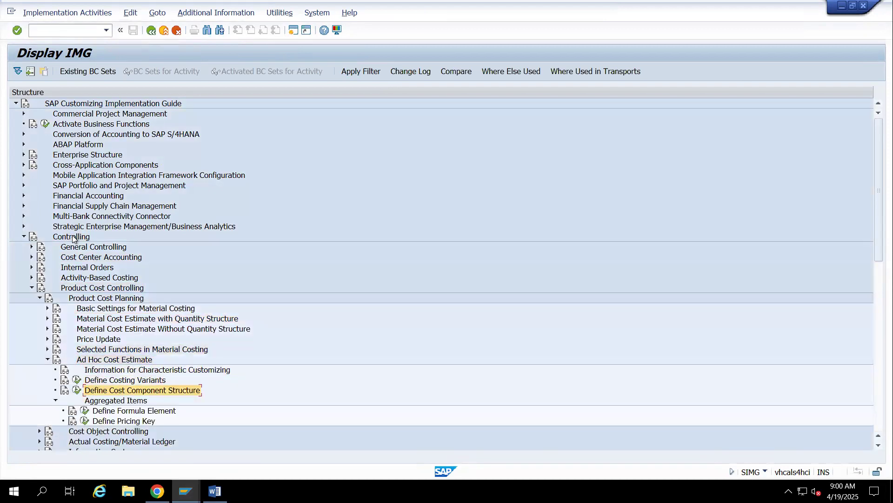
pyautogui.click(77, 390)
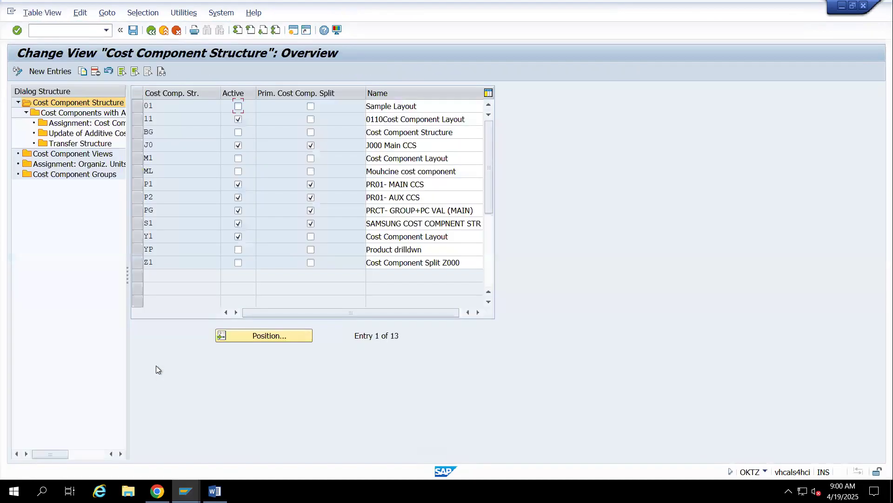
# Select cost component structure Y1 and display its Cost Components with Attributes
pyautogui.click(136, 237)
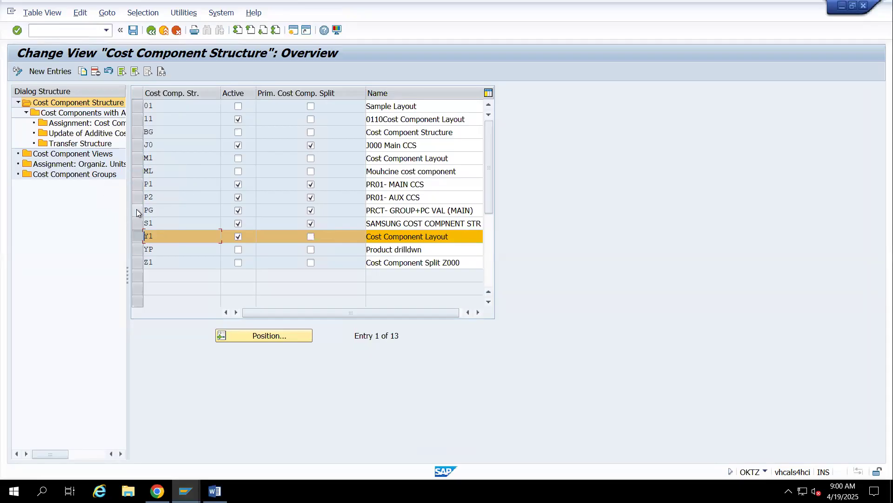
pyautogui.click(93, 113)
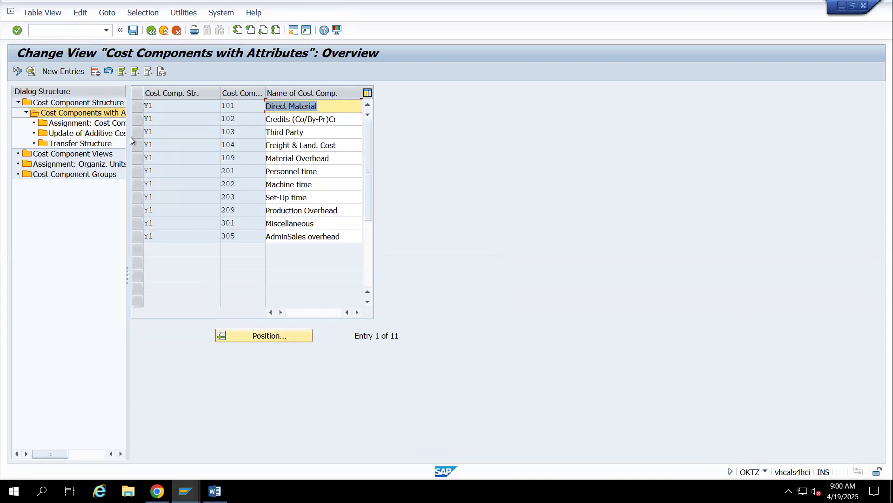
# Start a new cost element assignment under the cost components with structure Y1 and chart of accounts 1411
pyautogui.click(147, 224)
pyautogui.doubleClick(93, 123)
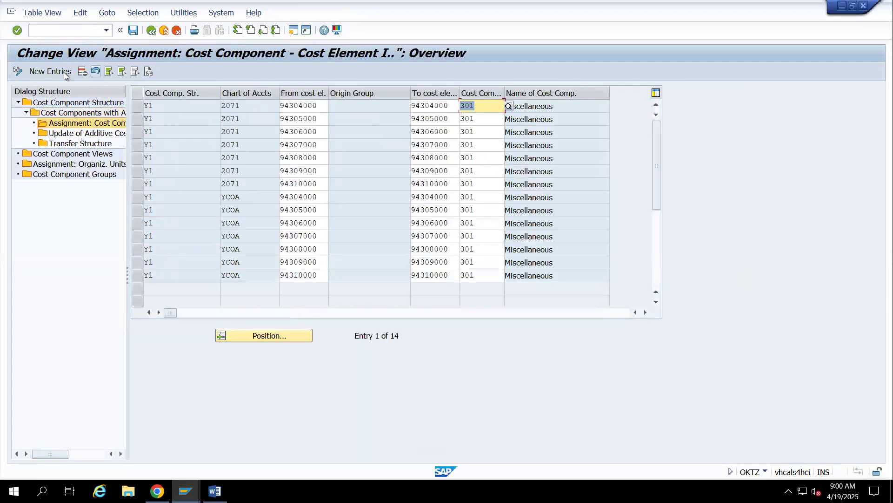
pyautogui.click(50, 71)
pyautogui.click(227, 107)
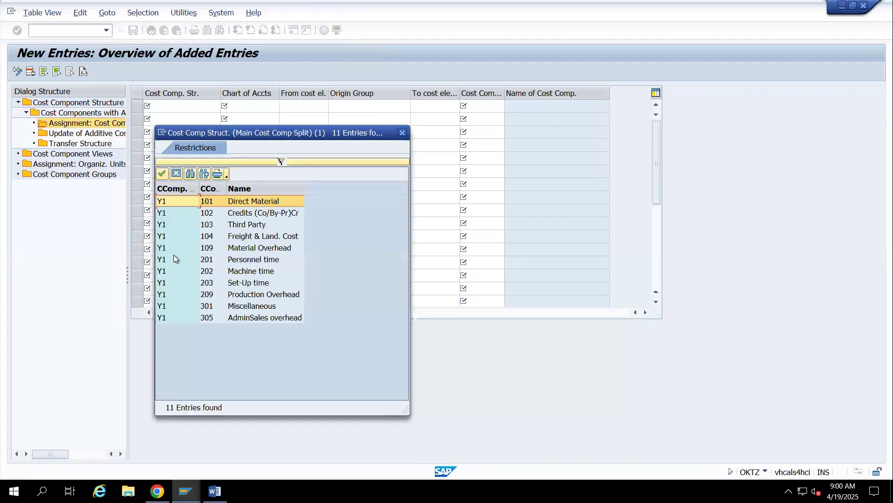
pyautogui.doubleClick(233, 307)
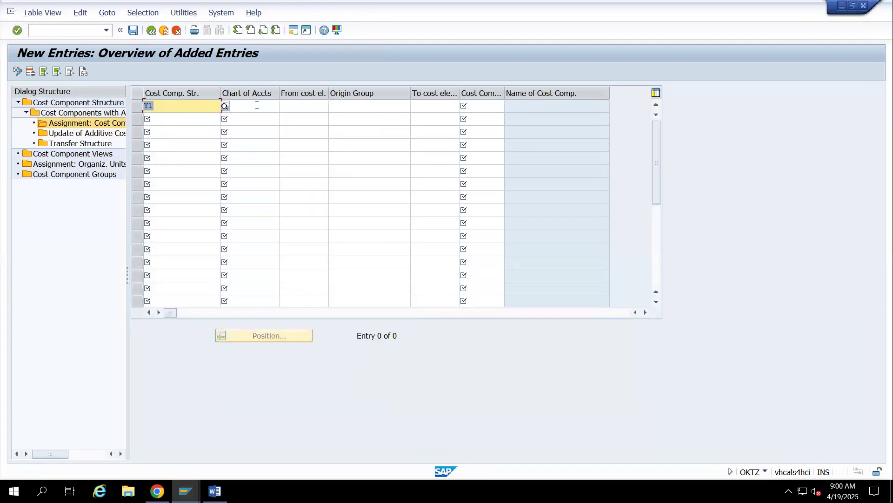
pyautogui.click(257, 106)
pyautogui.write('1411')
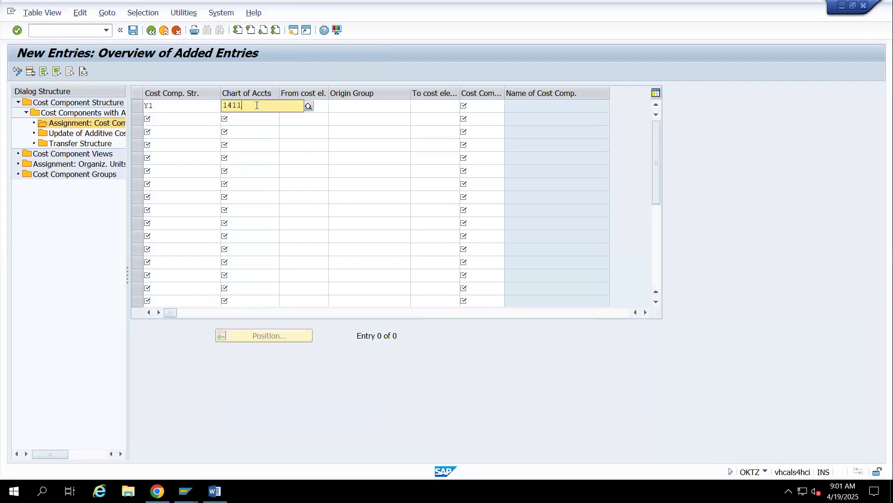
# Set the new assignment's starting cost element to 400020
pyautogui.press('Tab')
pyautogui.write('Cost eleme')
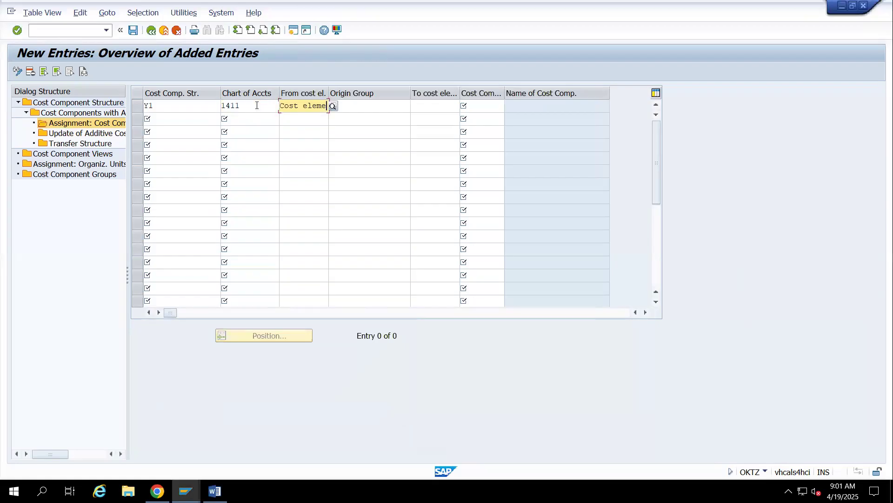
pyautogui.press('BackSpace')
pyautogui.press('BackSpace')
pyautogui.press('BackSpace')
pyautogui.press('BackSpace')
pyautogui.press('BackSpace')
pyautogui.press('BackSpace')
pyautogui.press('BackSpace')
pyautogui.press('BackSpace')
pyautogui.press('BackSpace')
pyautogui.press('BackSpace')
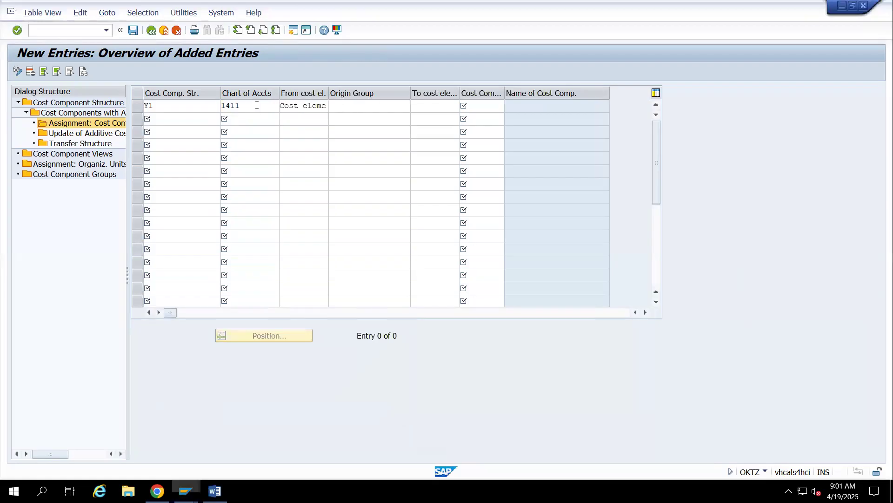
pyautogui.write('400')
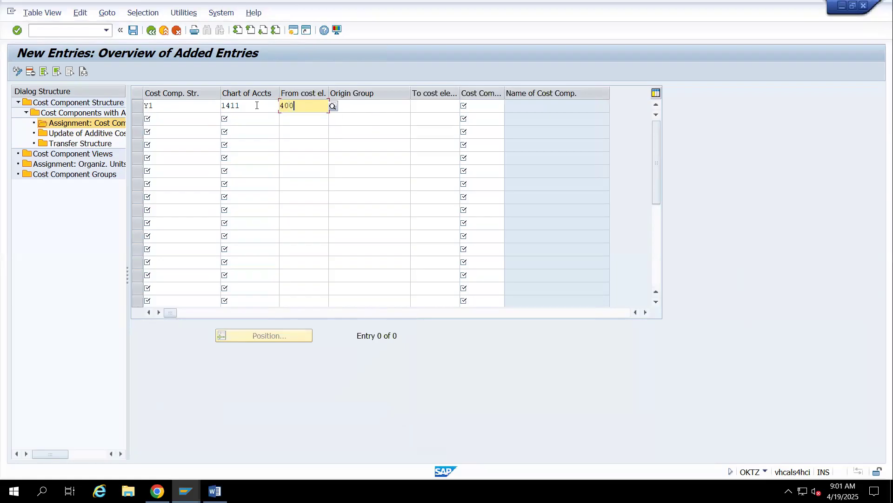
pyautogui.write('0')
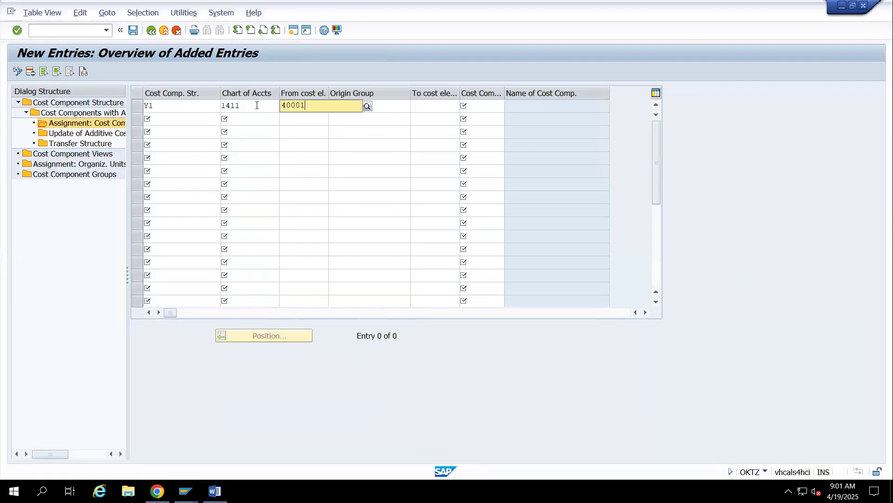
pyautogui.write('20')
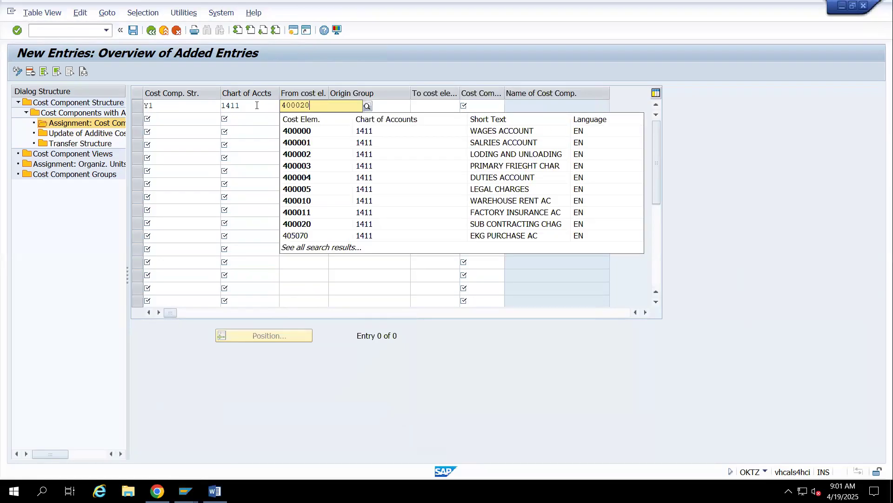
# Assign cost component 301 to the new entry, leaving the origin group and ending cost element blank
pyautogui.press('Tab')
pyautogui.press('Tab')
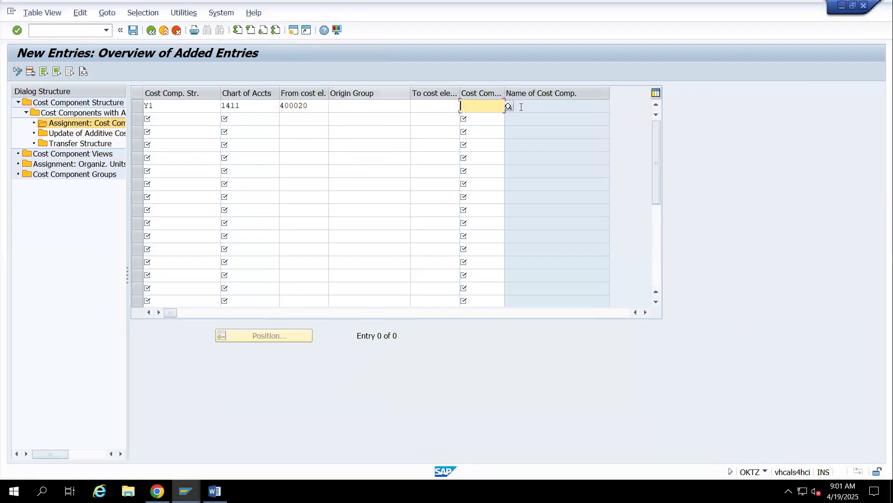
pyautogui.press('F4')
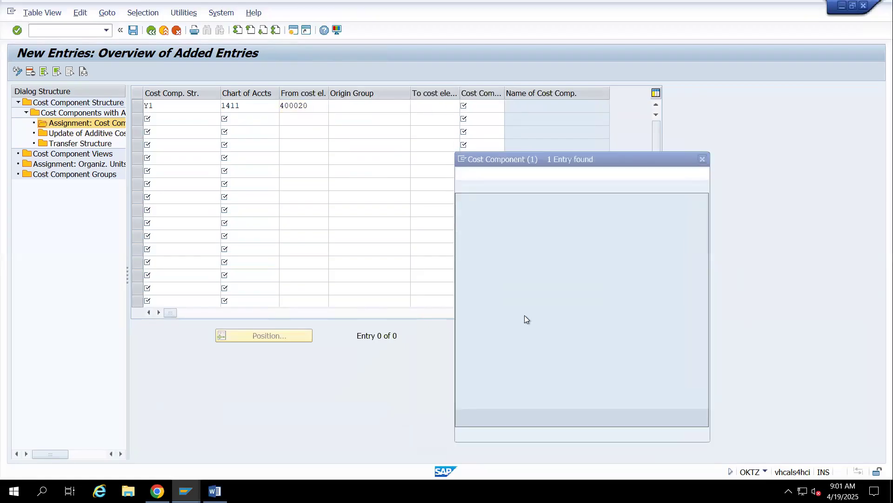
pyautogui.write('301')
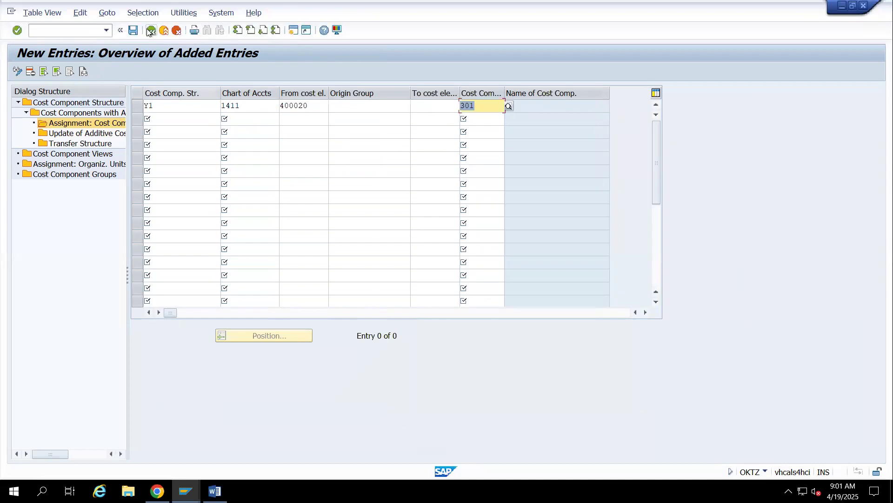
pyautogui.press('Return')
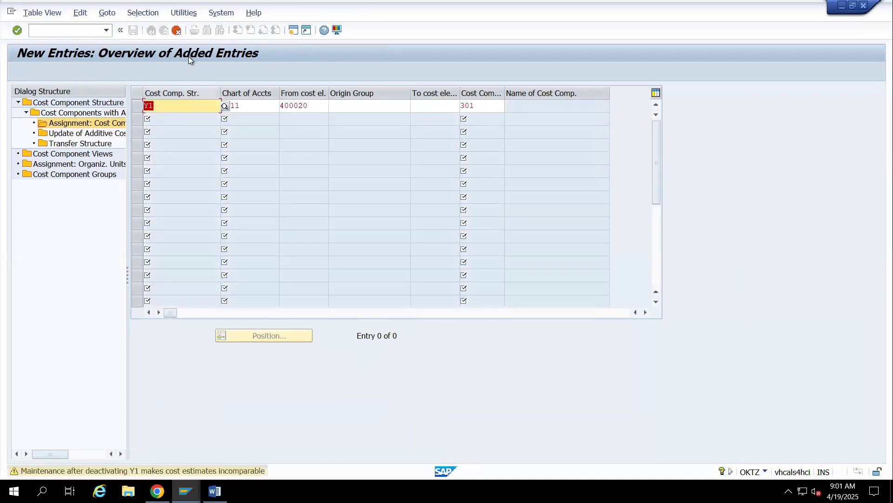
# Save the new cost element assignment and return to the cost component structure overview
pyautogui.hotkey('ctrl', 's')
pyautogui.click(210, 201)
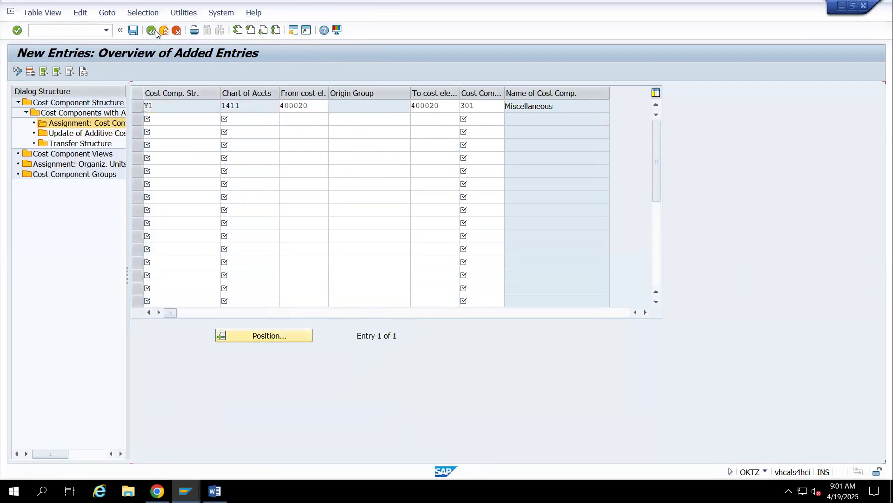
pyautogui.click(152, 30)
pyautogui.click(151, 30)
pyautogui.click(155, 30)
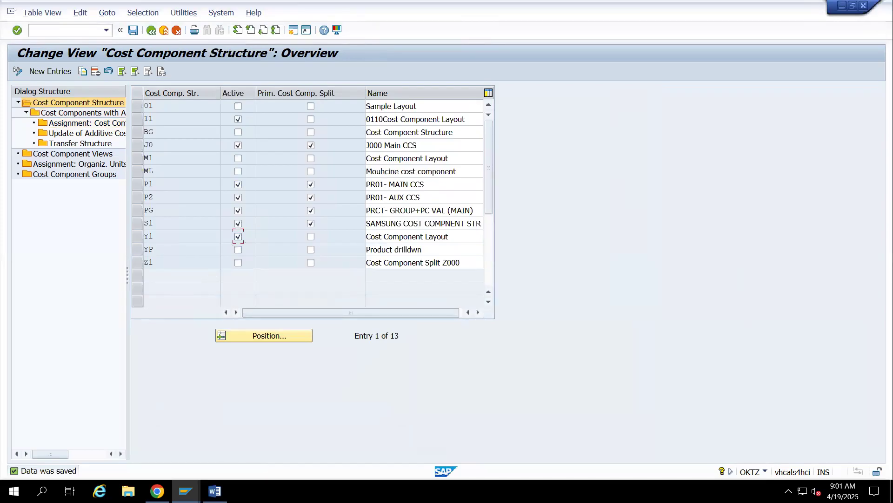
# Retry posting the goods receipt in its own session and open the long text of the logged error
pyautogui.moveTo(186, 490)
pyautogui.click(356, 445)
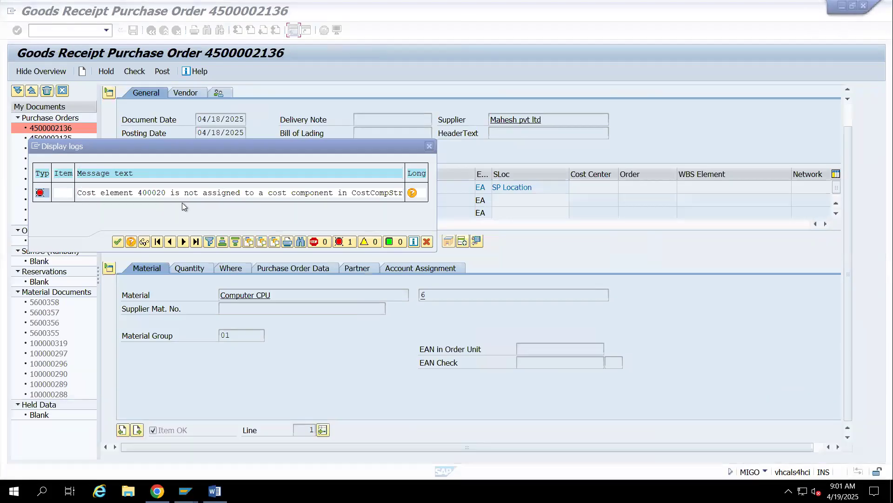
pyautogui.click(118, 241)
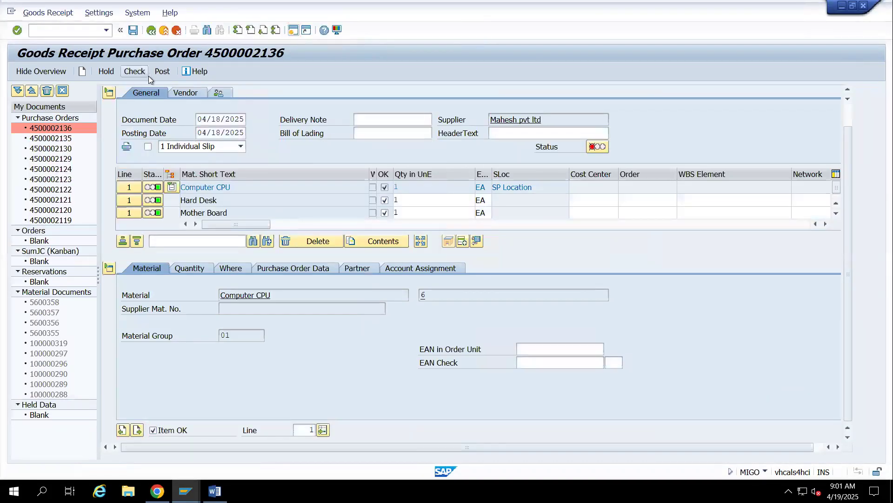
pyautogui.click(161, 72)
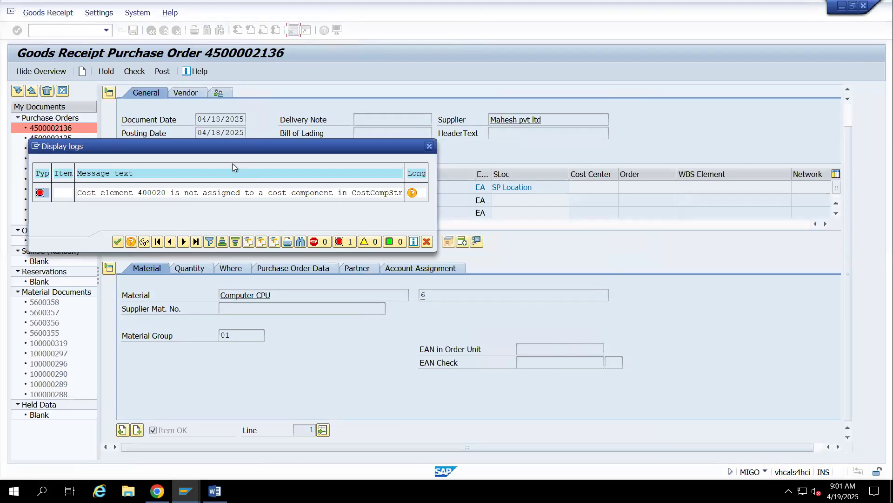
pyautogui.click(412, 193)
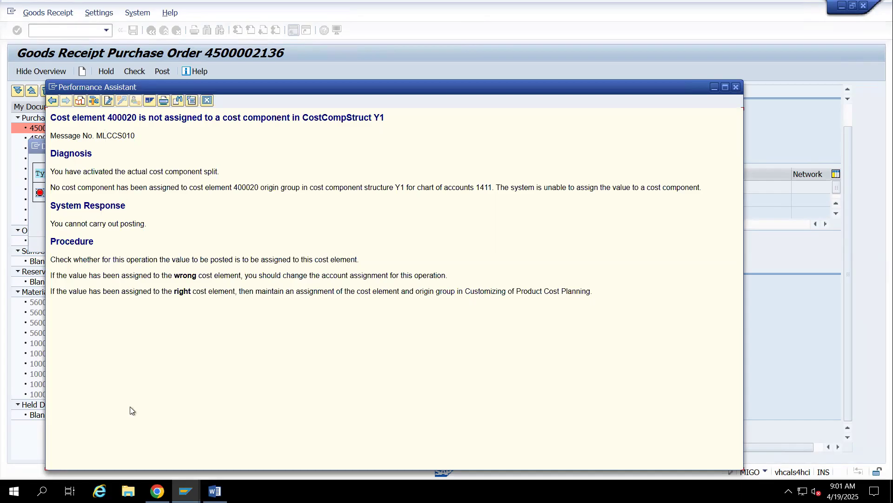
# Reopen the cost element assignments of cost component 301 (Miscellaneous) in structure Y1
pyautogui.click(185, 491)
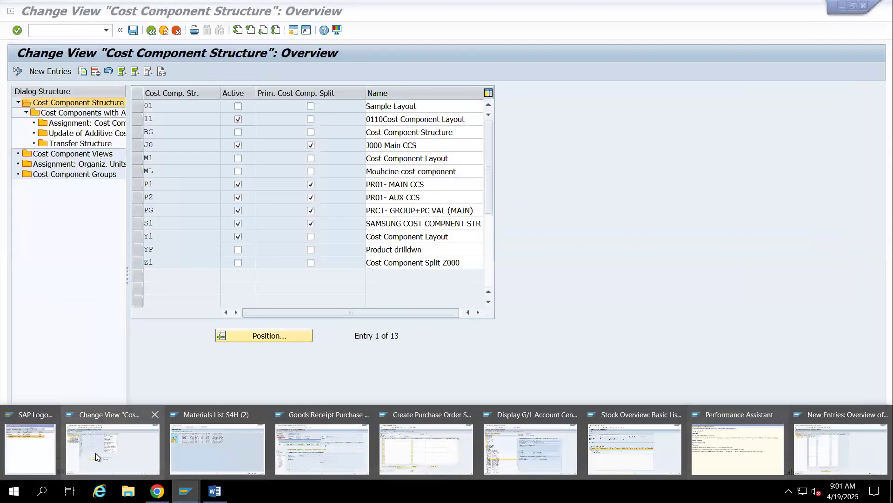
pyautogui.click(97, 452)
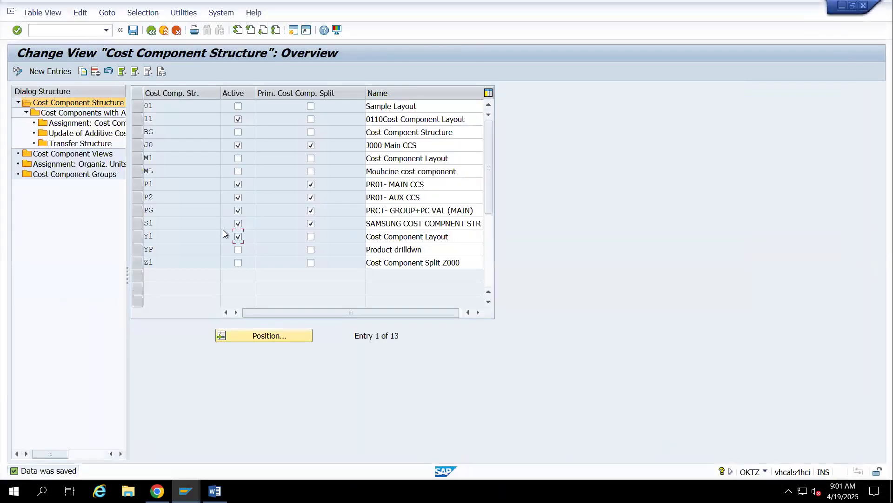
pyautogui.click(137, 238)
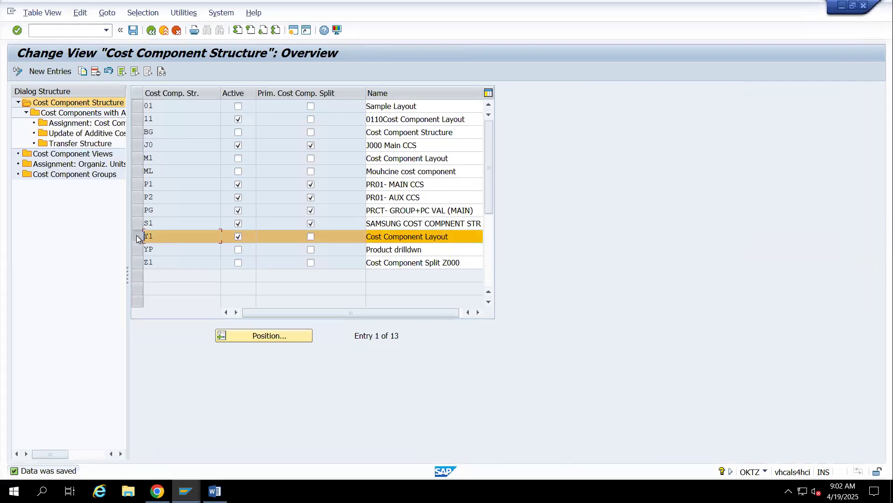
pyautogui.doubleClick(79, 112)
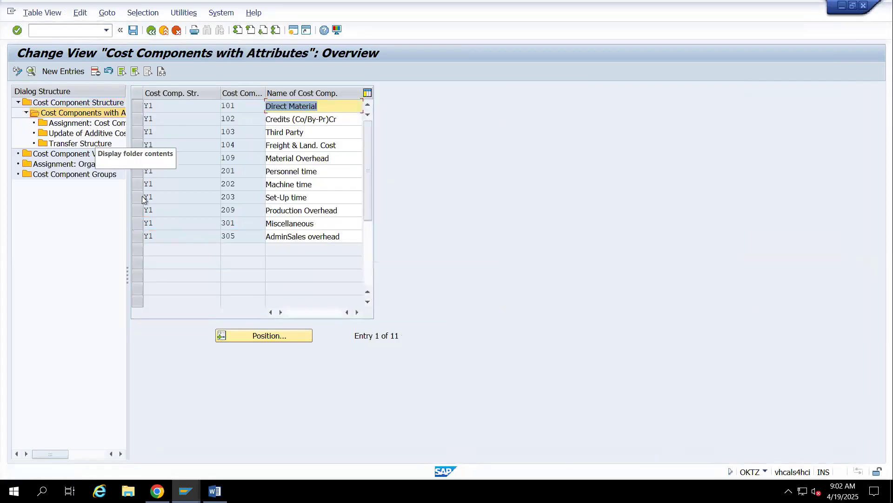
pyautogui.click(137, 224)
pyautogui.doubleClick(71, 123)
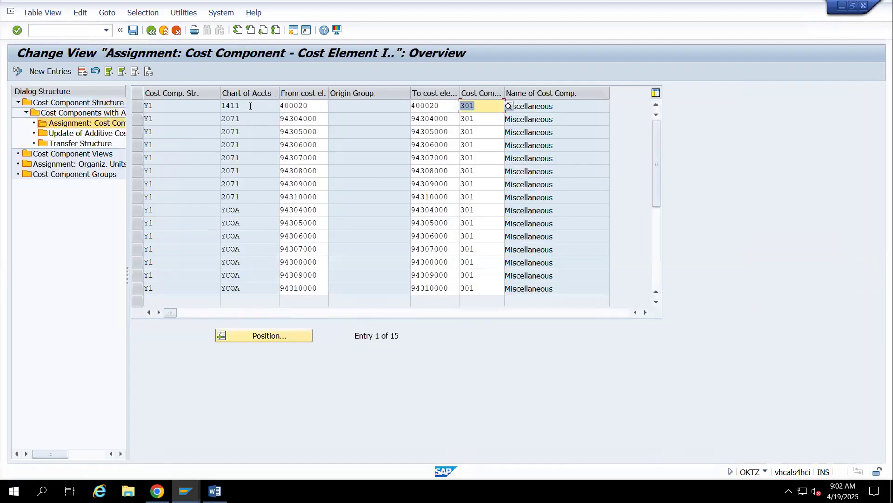
# Compare the structure and chart of accounts of the cost element 400020 assignment with the error's long text
pyautogui.moveTo(250, 106); pyautogui.dragTo(211, 102)
pyautogui.click(211, 103)
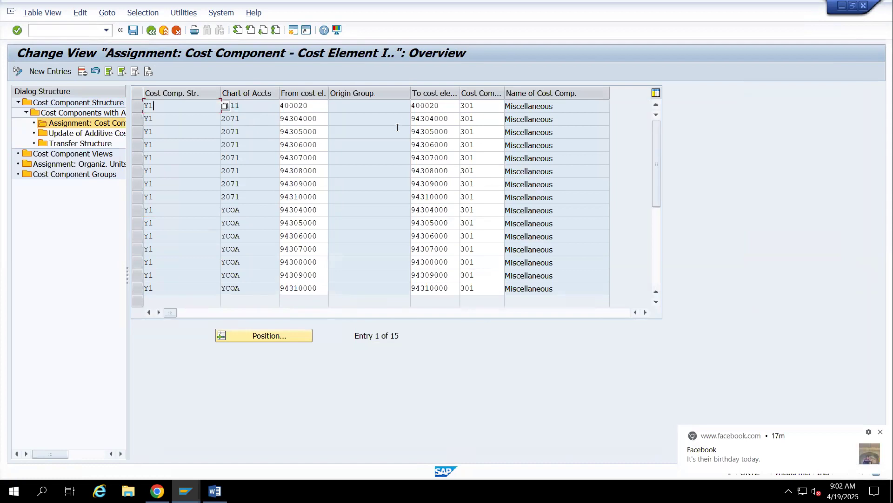
pyautogui.press('F1')
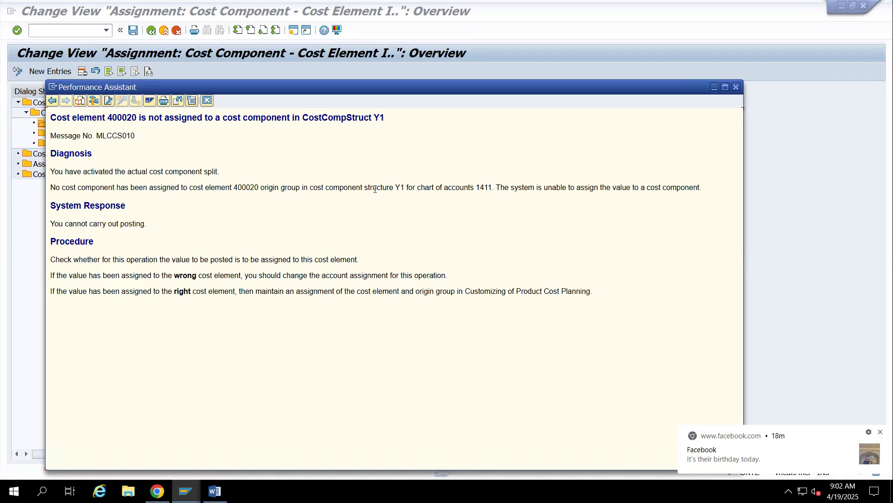
pyautogui.press('Escape')
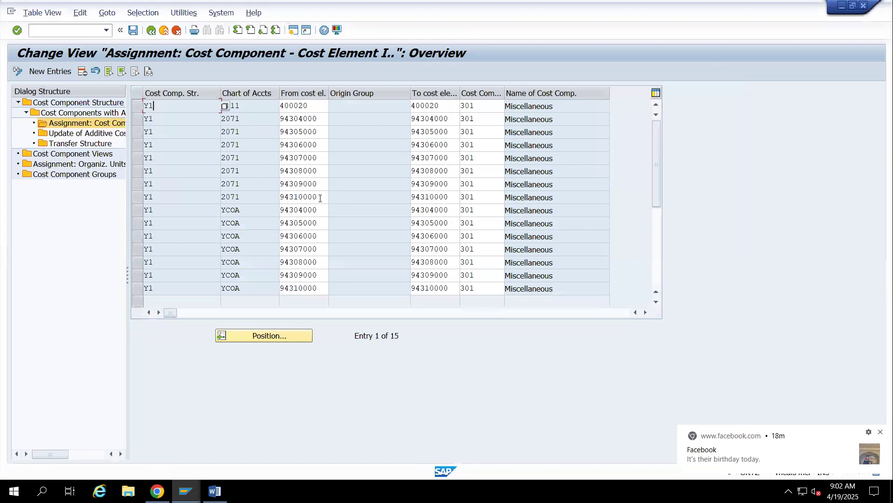
pyautogui.click(137, 105)
pyautogui.click(82, 71)
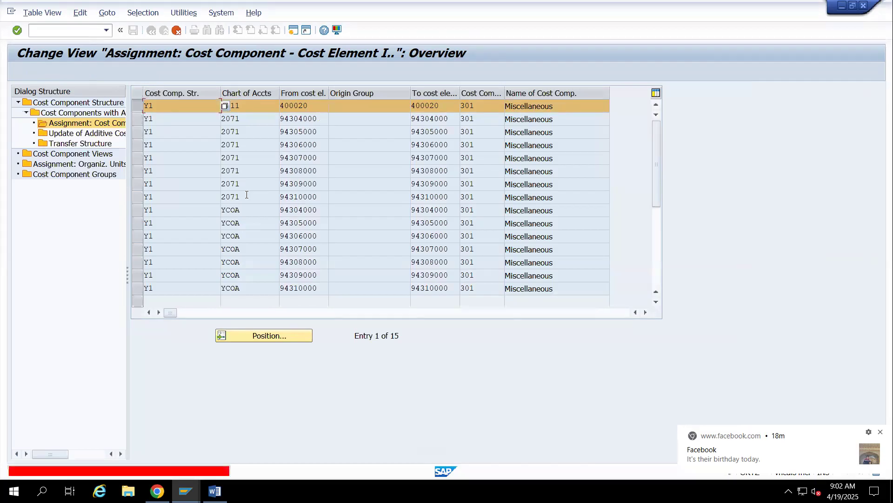
pyautogui.click(177, 30)
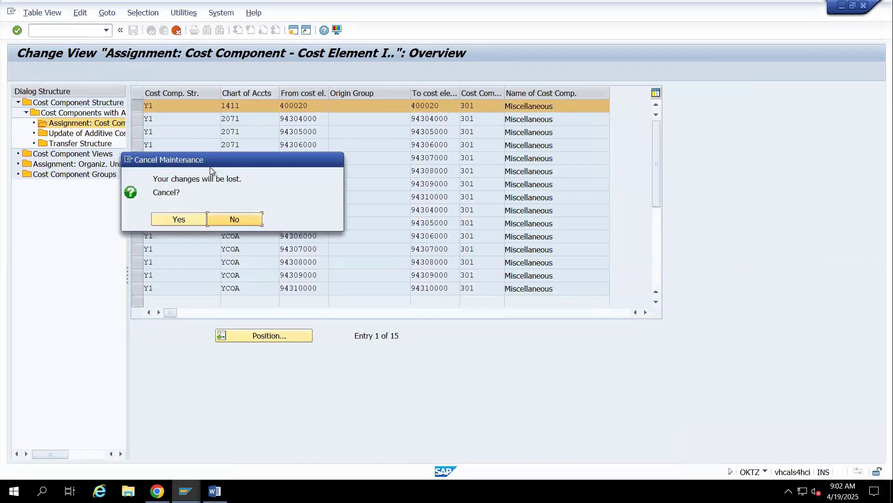
pyautogui.click(203, 217)
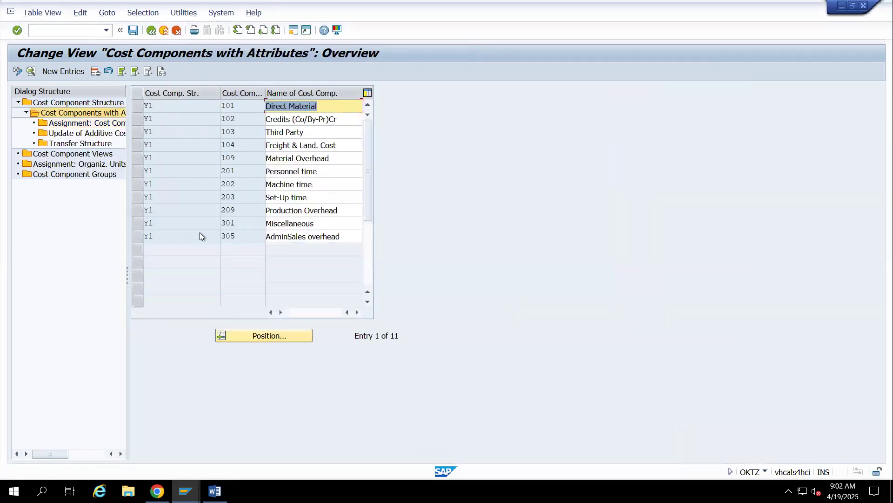
# Recheck the cost element assignments of component 301 and return to the implementation guide
pyautogui.click(138, 224)
pyautogui.doubleClick(90, 124)
pyautogui.click(153, 30)
pyautogui.click(153, 30)
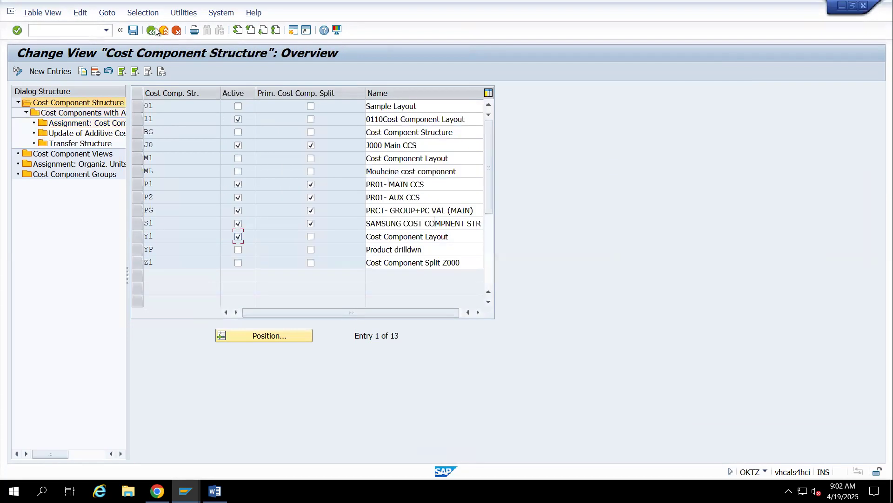
pyautogui.click(155, 31)
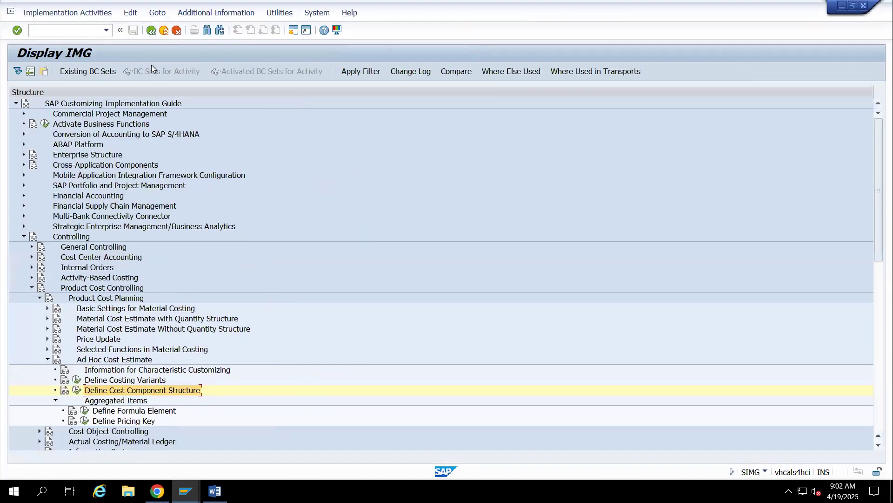
# Close the error's long text and dismiss the message log of the goods receipt
pyautogui.hotkey('alt', 'Tab')
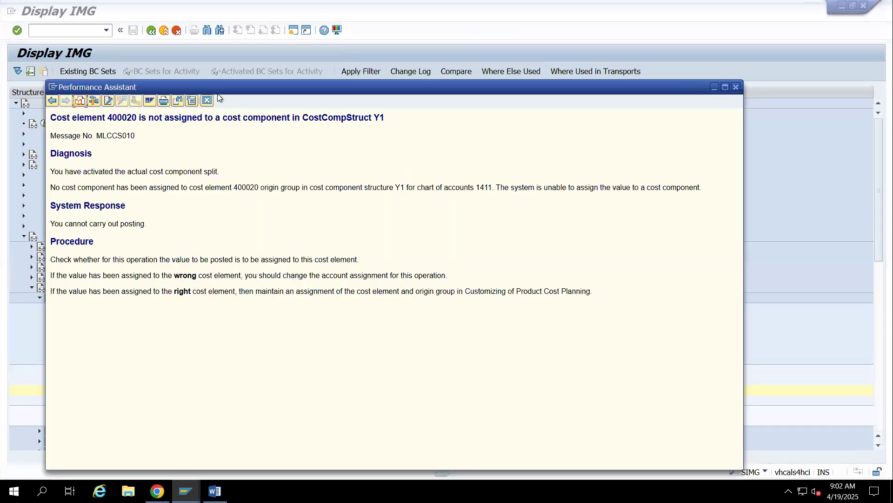
pyautogui.click(207, 100)
pyautogui.hotkey('alt', 'Tab')
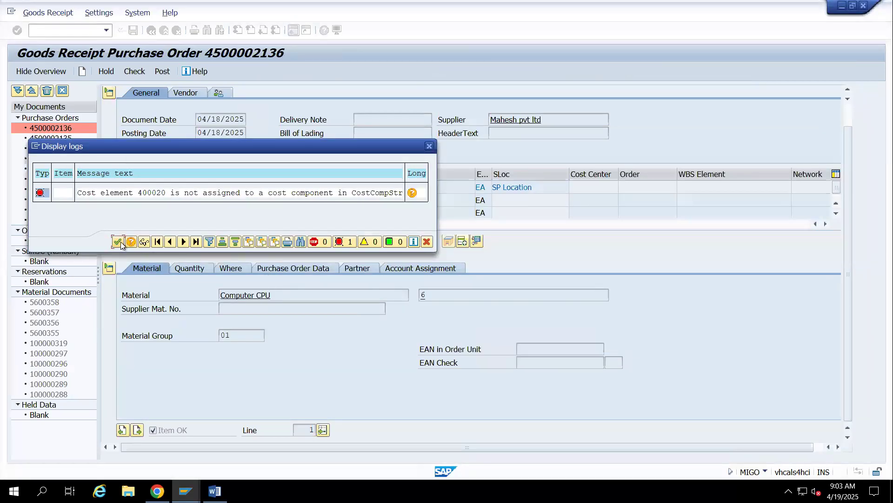
pyautogui.click(118, 241)
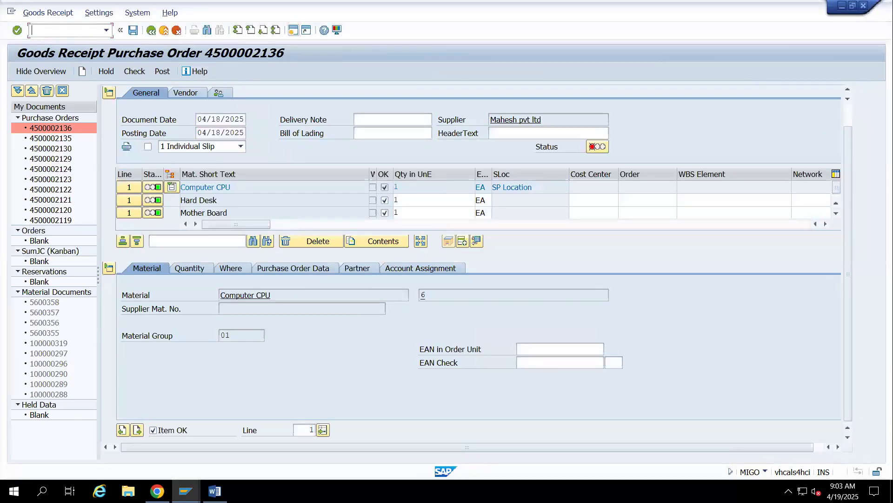
pyautogui.press('Return')
pyautogui.press('space')
pyautogui.click(308, 105)
pyautogui.press('Return')
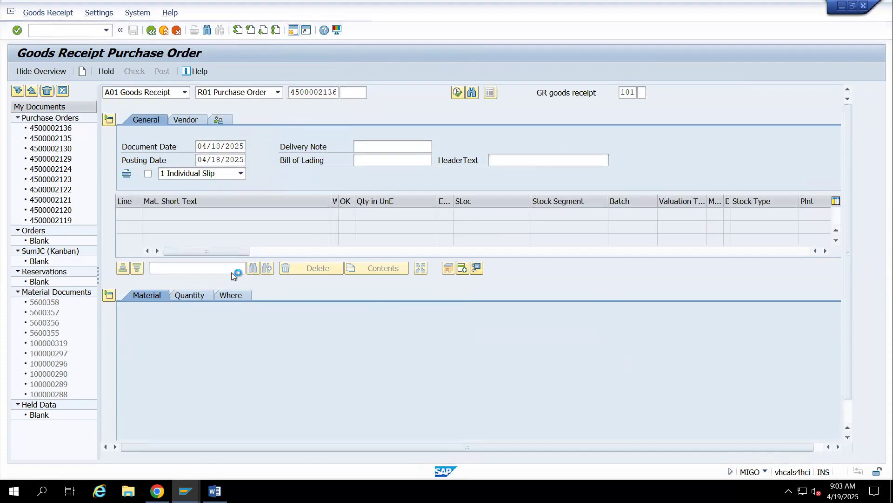
pyautogui.scroll(-1, 208, 364)
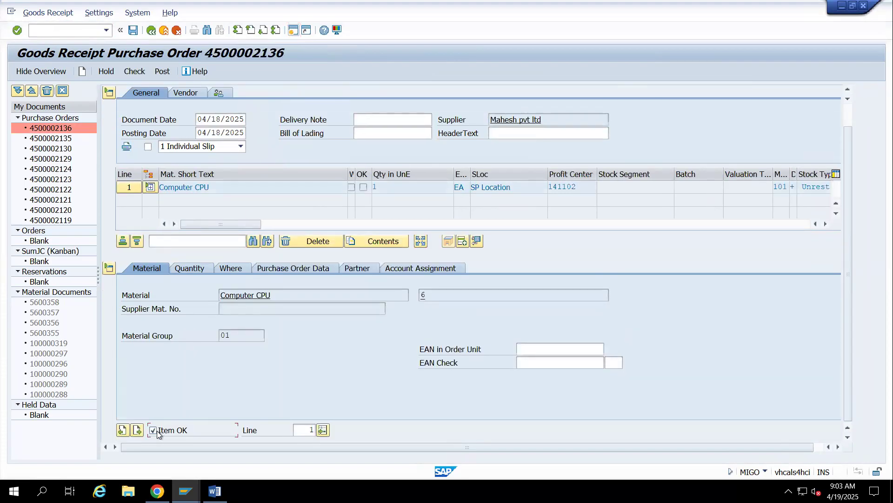
pyautogui.click(135, 71)
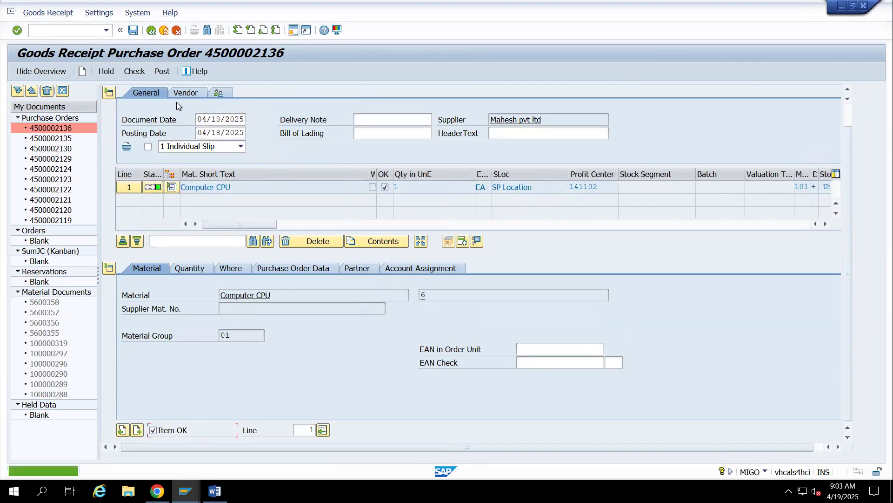
pyautogui.scroll(1, 161, 88)
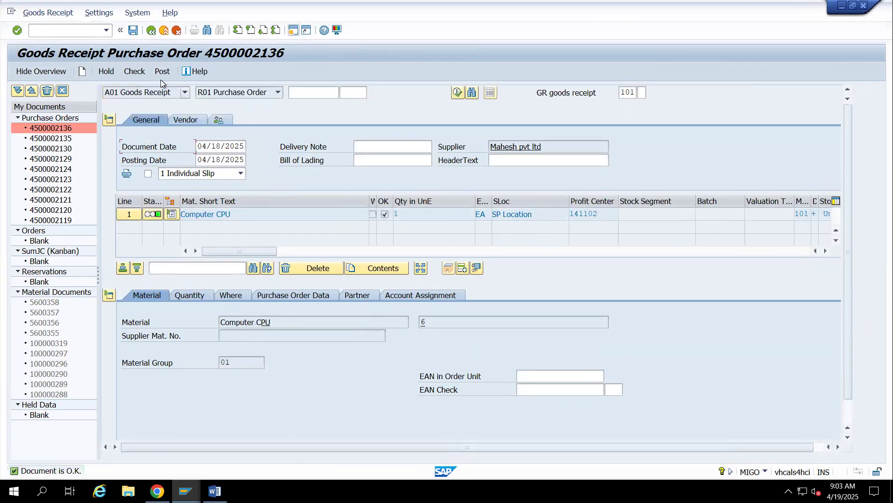
pyautogui.click(162, 72)
pyautogui.press('super+s')
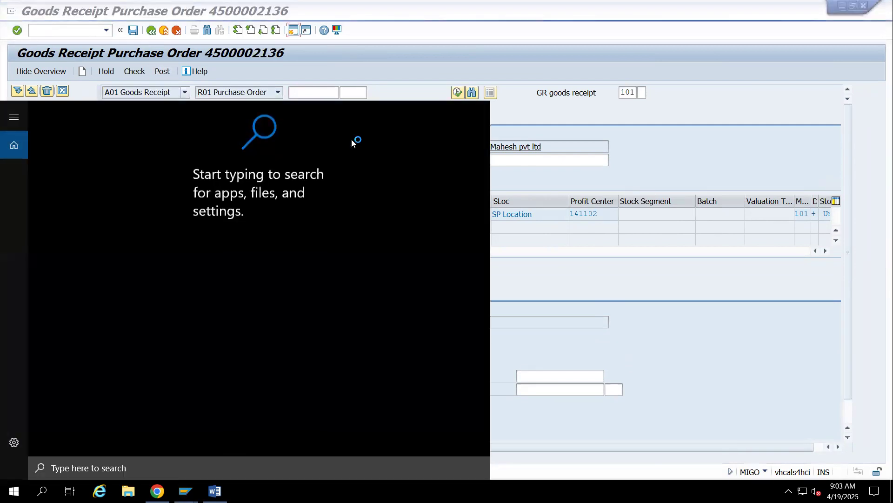
pyautogui.click(433, 192)
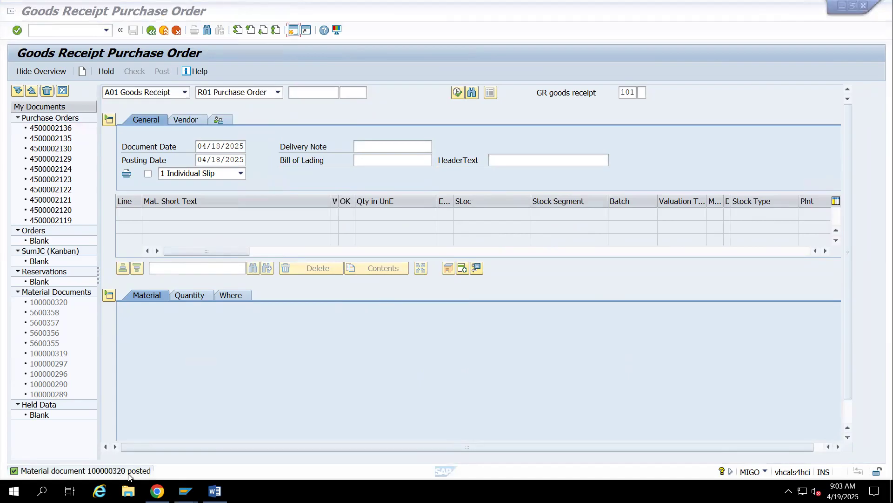
# Display the posted material document and open its accounting document from the FI documents list
pyautogui.click(184, 92)
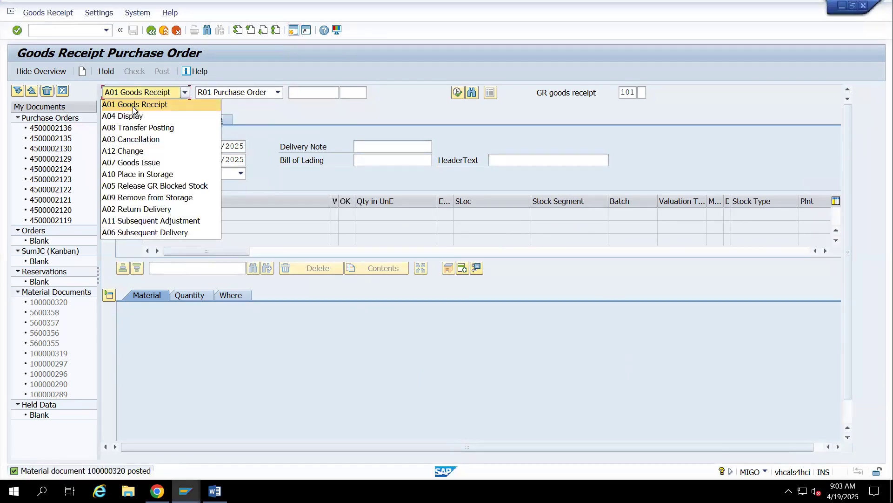
pyautogui.click(135, 118)
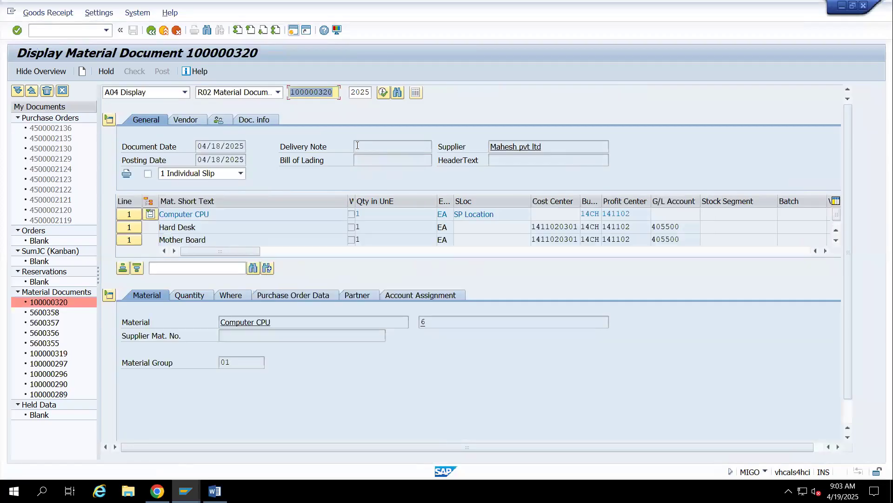
pyautogui.click(253, 120)
pyautogui.click(487, 147)
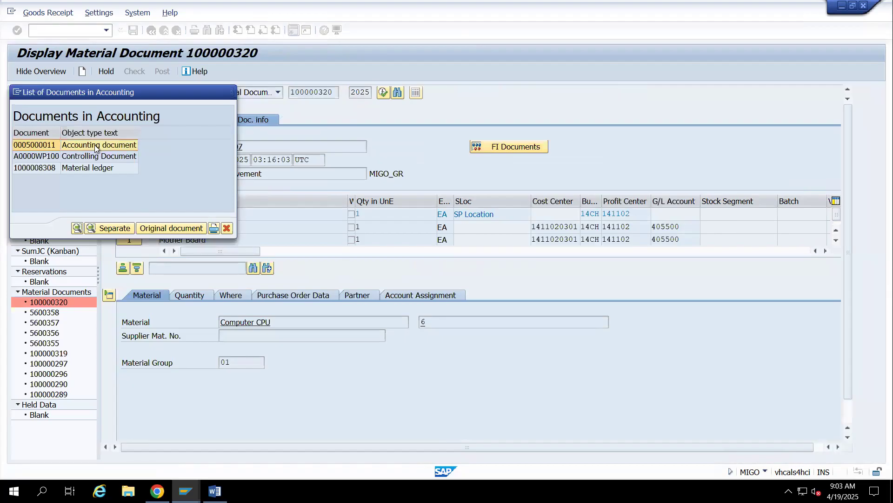
pyautogui.press('Return')
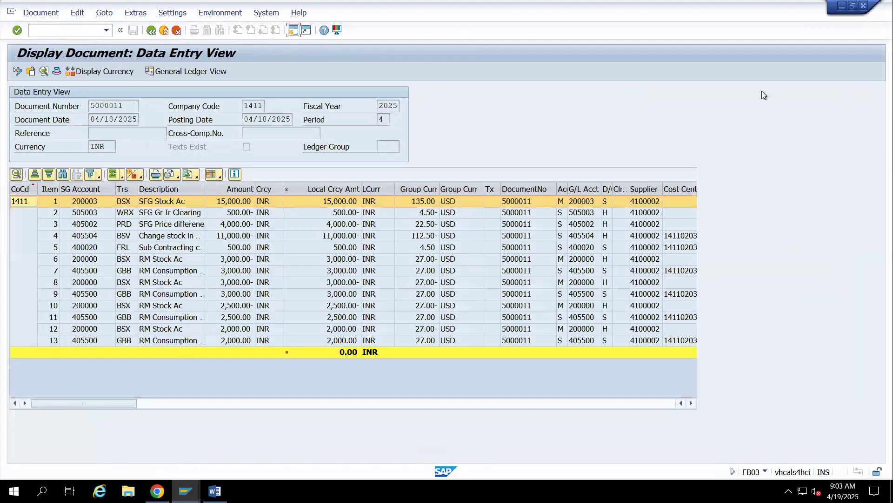
pyautogui.click(690, 403)
pyautogui.moveTo(691, 403); pyautogui.dragTo(691, 404)
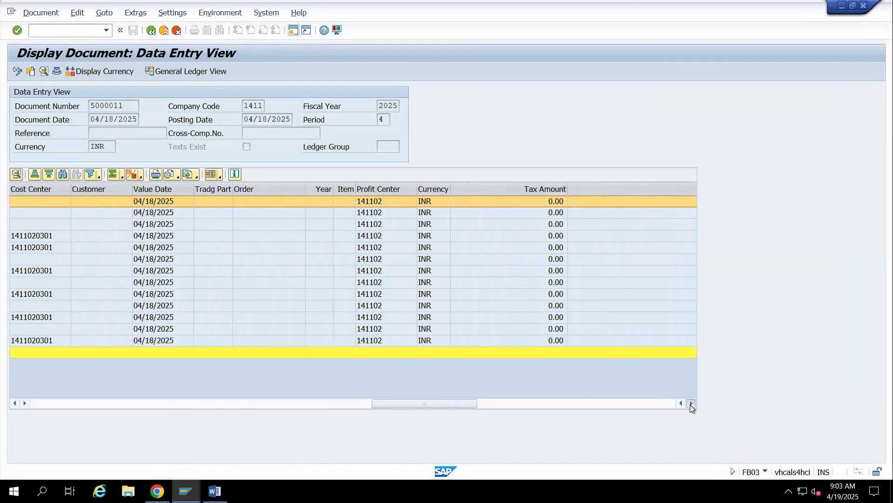
pyautogui.click(220, 175)
pyautogui.click(279, 202)
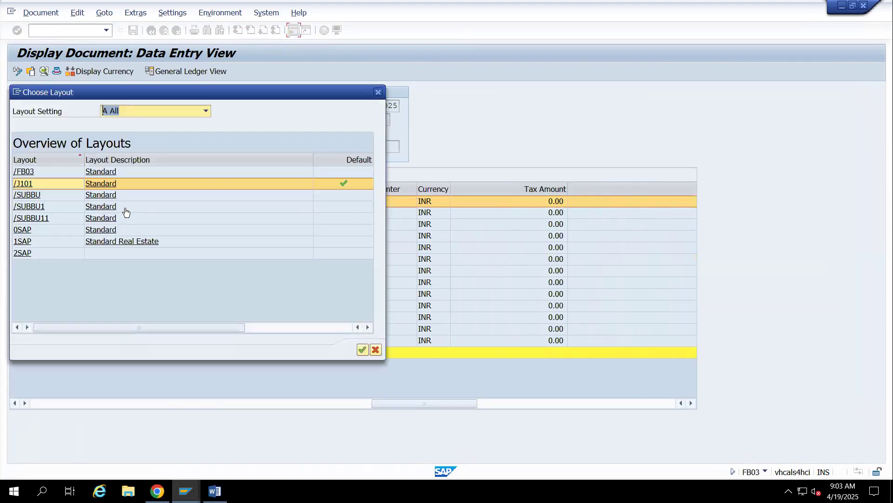
pyautogui.click(379, 95)
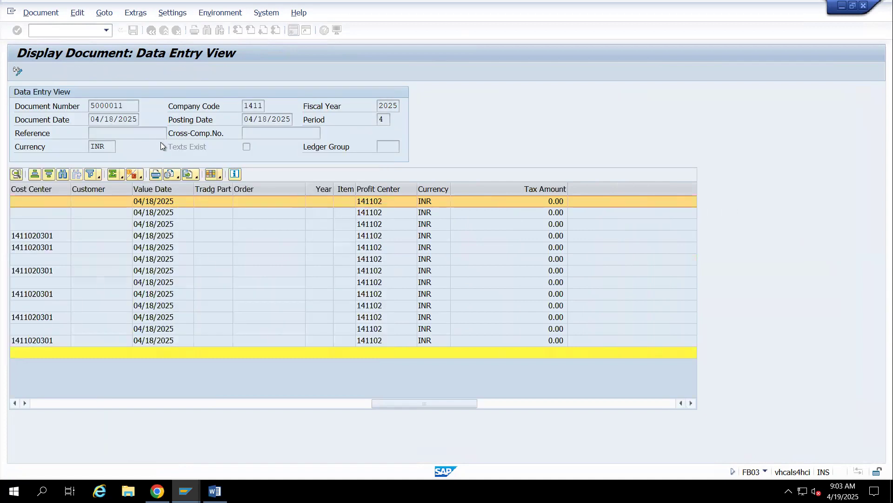
pyautogui.click(197, 175)
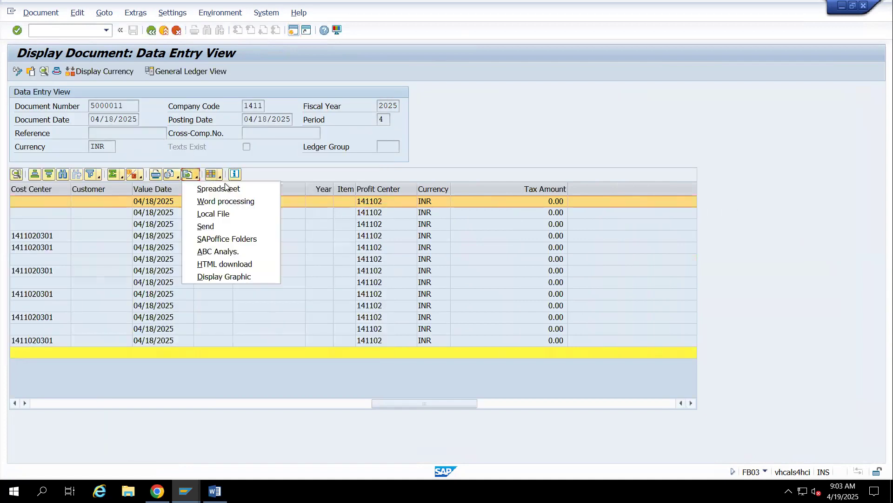
pyautogui.click(303, 150)
pyautogui.click(172, 176)
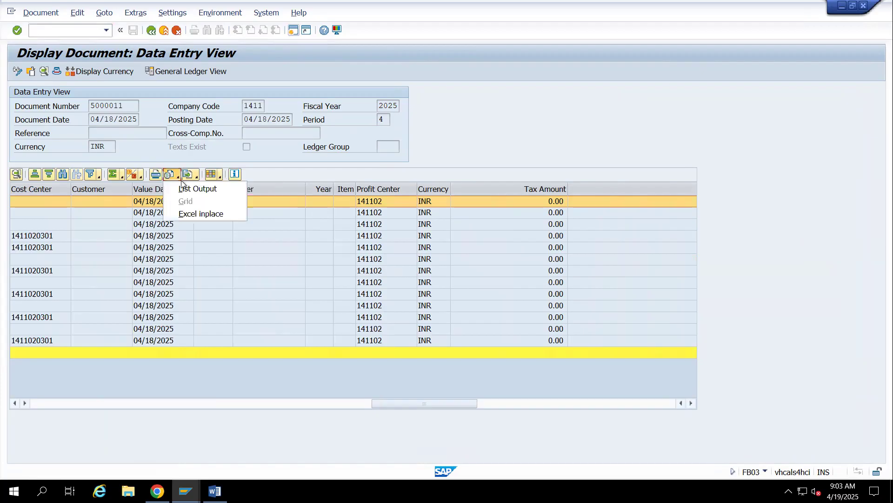
# Change the line item layout: sort the column set by name and add Material to the displayed columns
pyautogui.click(220, 177)
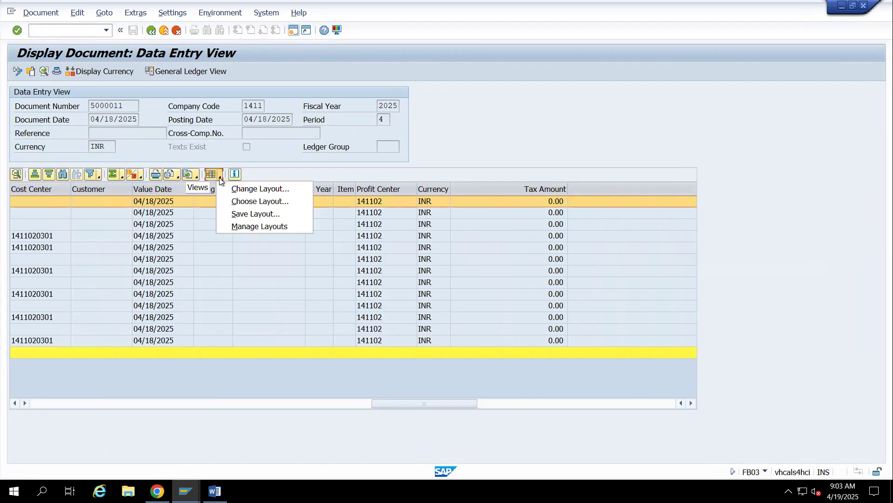
pyautogui.click(247, 188)
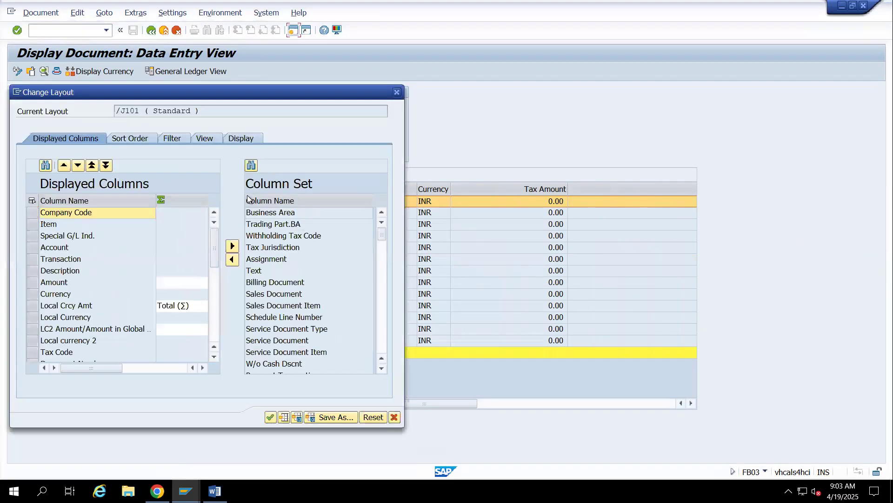
pyautogui.click(272, 201)
pyautogui.scroll(-10, 280, 292)
pyautogui.scroll(-18, 282, 291)
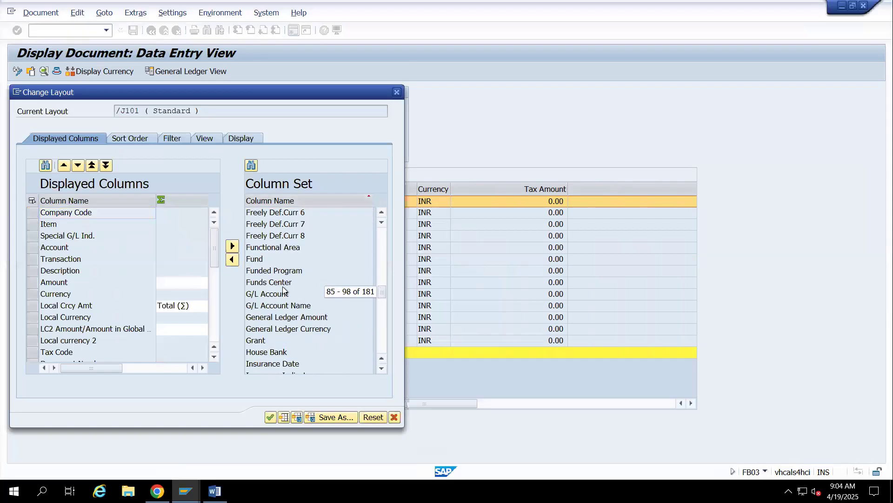
pyautogui.scroll(-4, 283, 290)
pyautogui.scroll(-6, 283, 275)
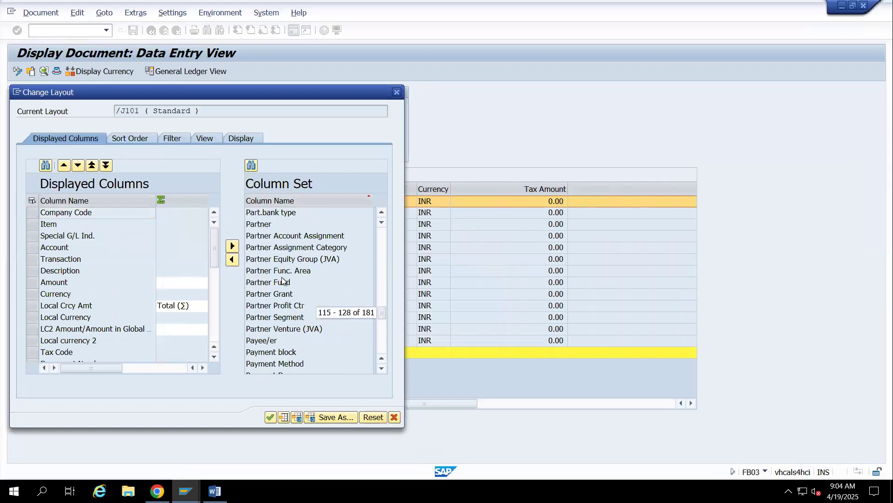
pyautogui.scroll(3, 271, 259)
pyautogui.click(255, 283)
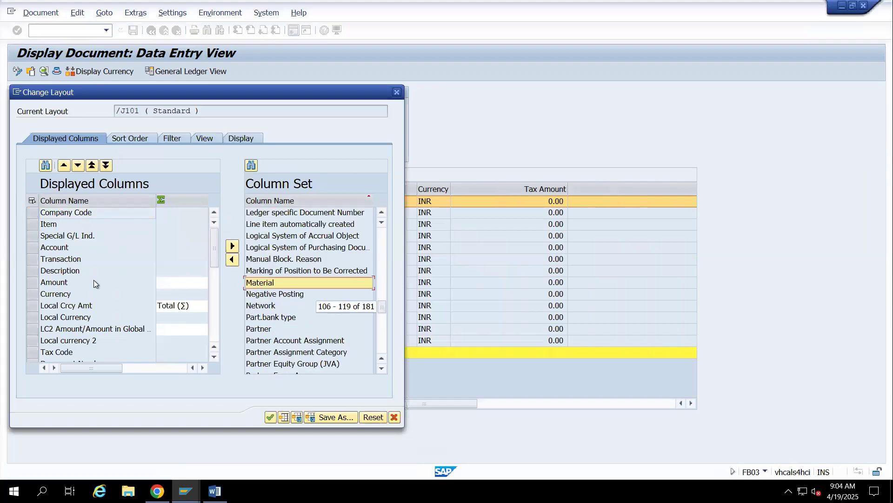
pyautogui.click(66, 282)
pyautogui.click(232, 259)
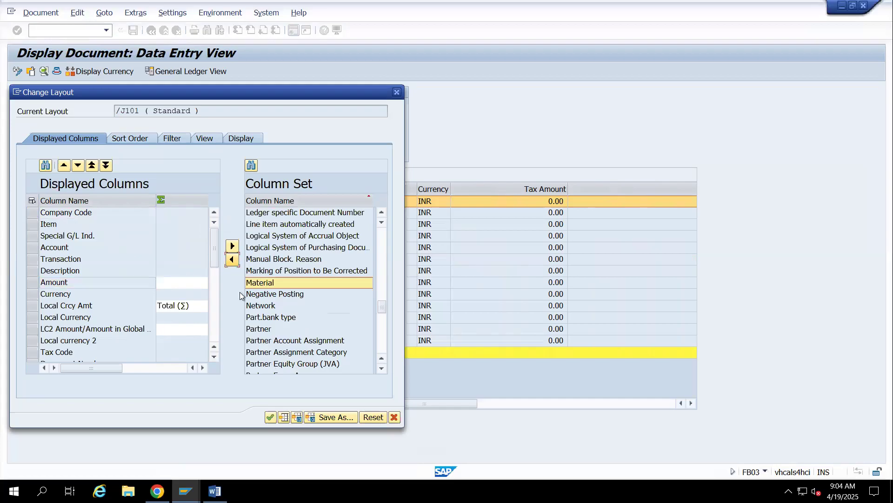
pyautogui.press('Return')
# Move the Material column directly after the Item column in the line item list
pyautogui.click(660, 403)
pyautogui.click(657, 400)
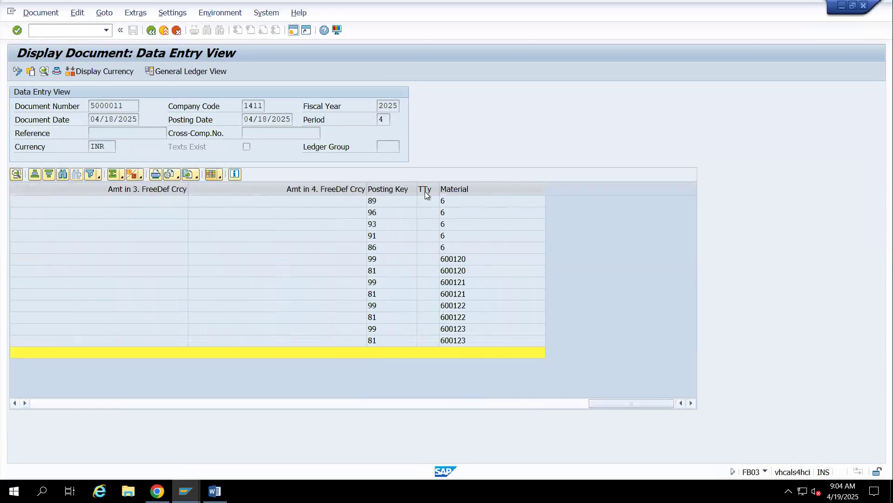
pyautogui.click(465, 190)
pyautogui.moveTo(465, 190)
pyautogui.mouseDown()
pyautogui.moveTo(2, 210)
pyautogui.moveTo(65, 214)
pyautogui.mouseUp()
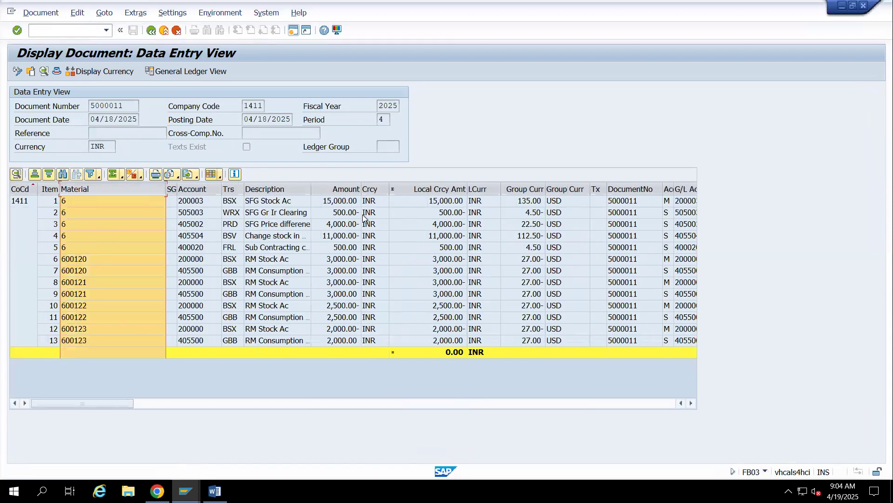
# Total the Amount column and subtotal the line items by Material
pyautogui.click(345, 189)
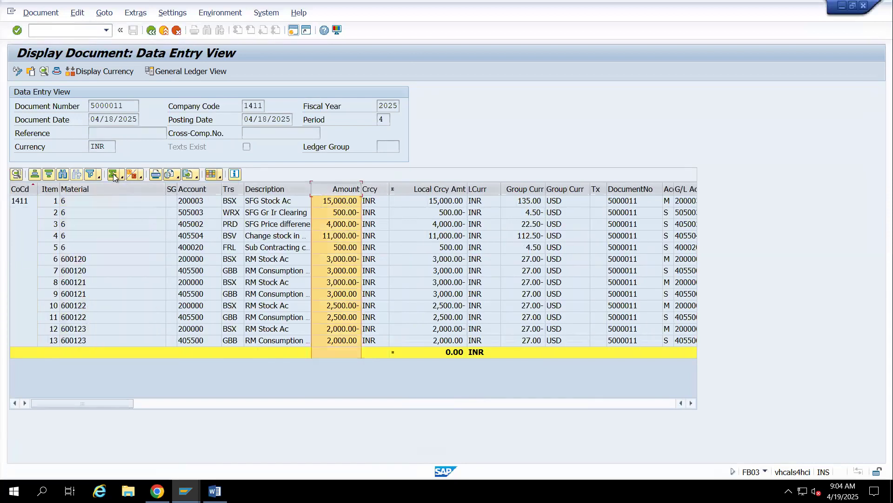
pyautogui.click(78, 192)
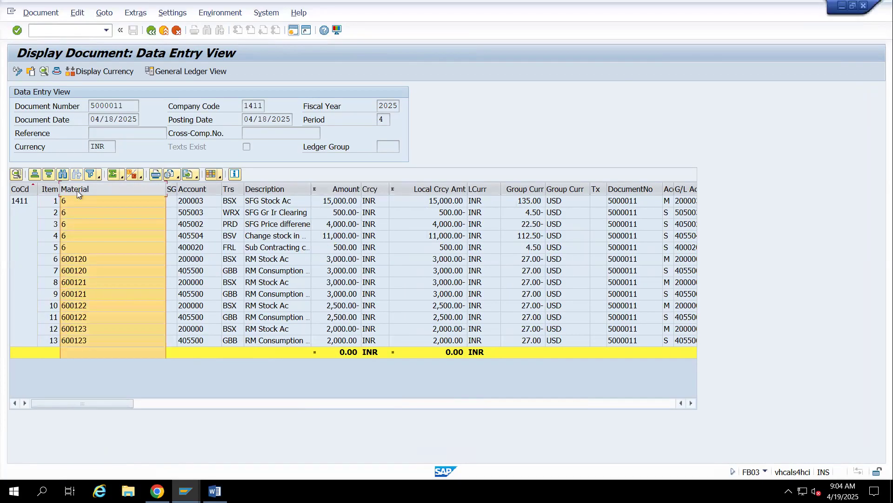
pyautogui.click(133, 173)
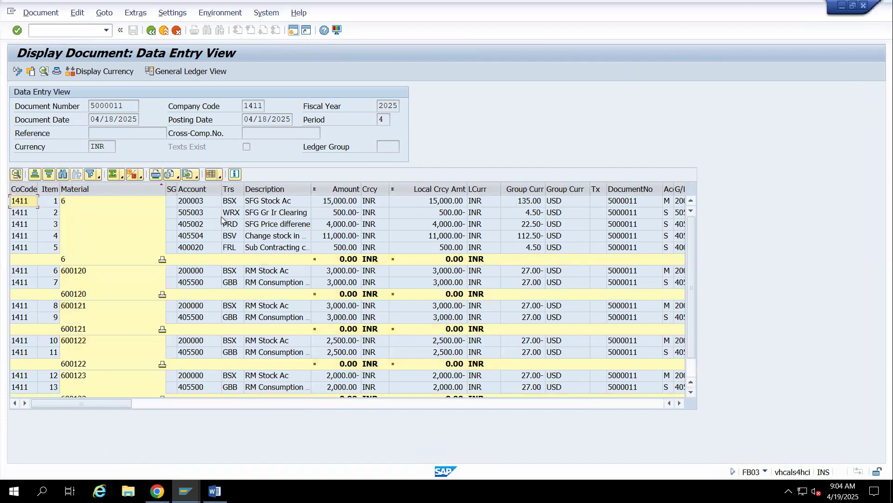
# Examine the posting lines of material 6, including stock, GR/IR clearing, price difference and change in stock, along with the component materials' lines
pyautogui.click(232, 203)
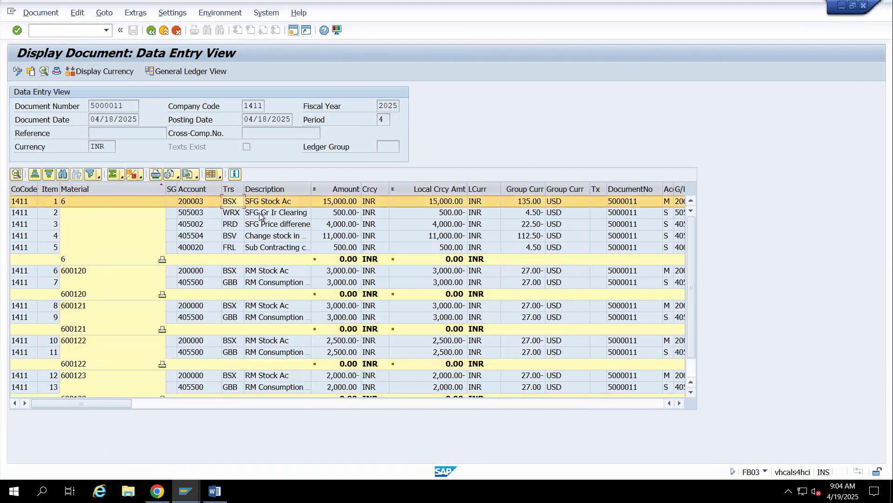
pyautogui.click(259, 214)
pyautogui.click(151, 31)
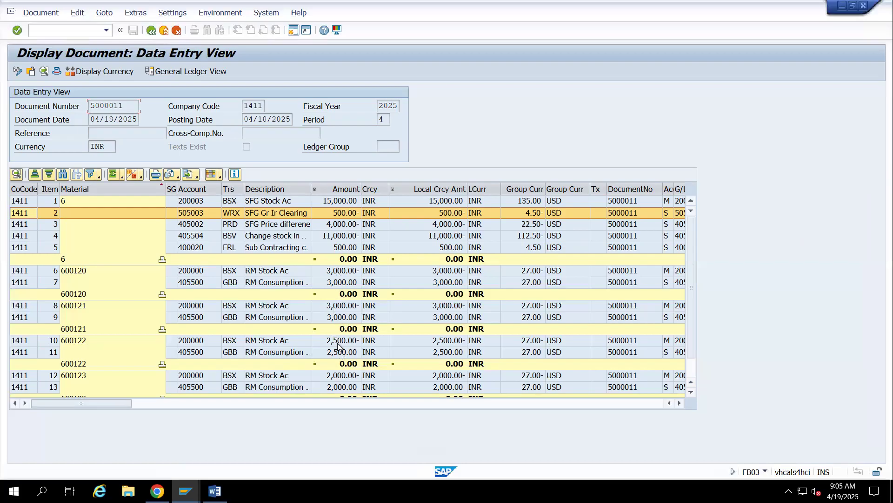
pyautogui.click(333, 237)
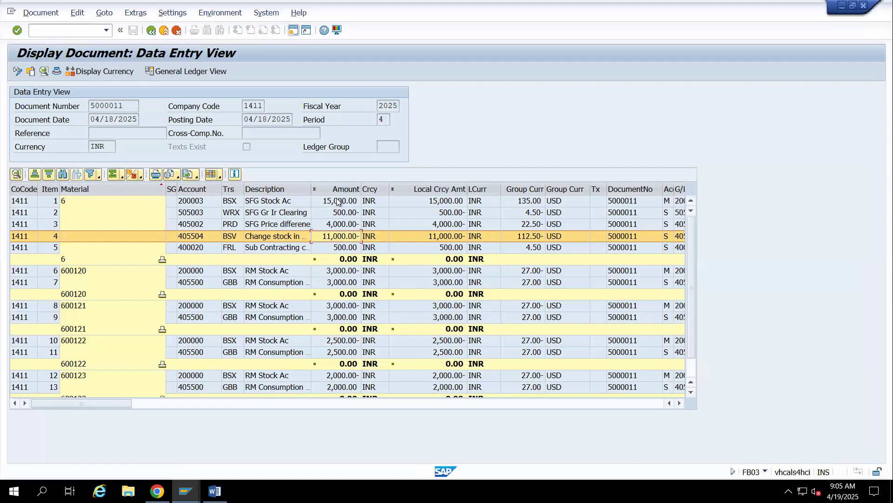
pyautogui.click(336, 225)
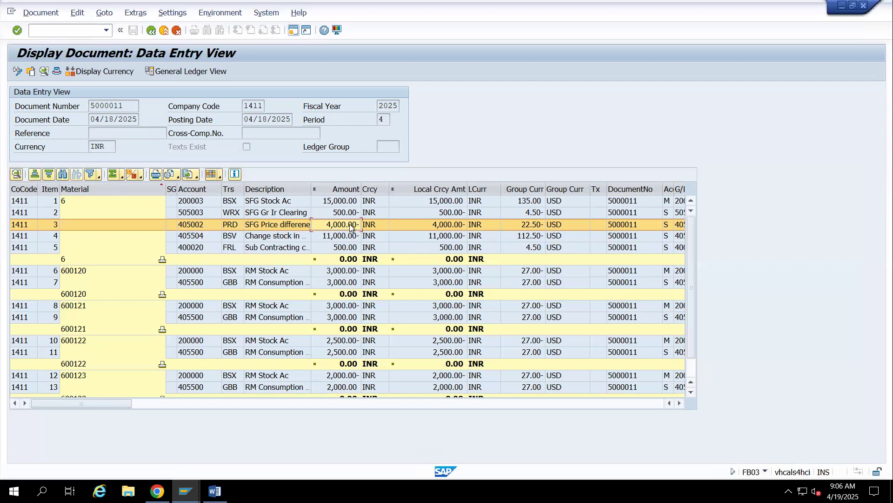
pyautogui.scroll(-1, 353, 225)
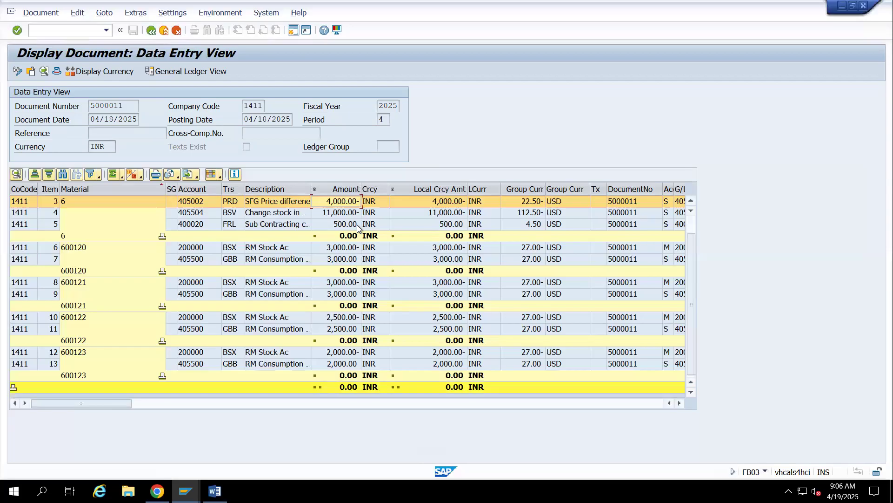
pyautogui.scroll(1, 358, 228)
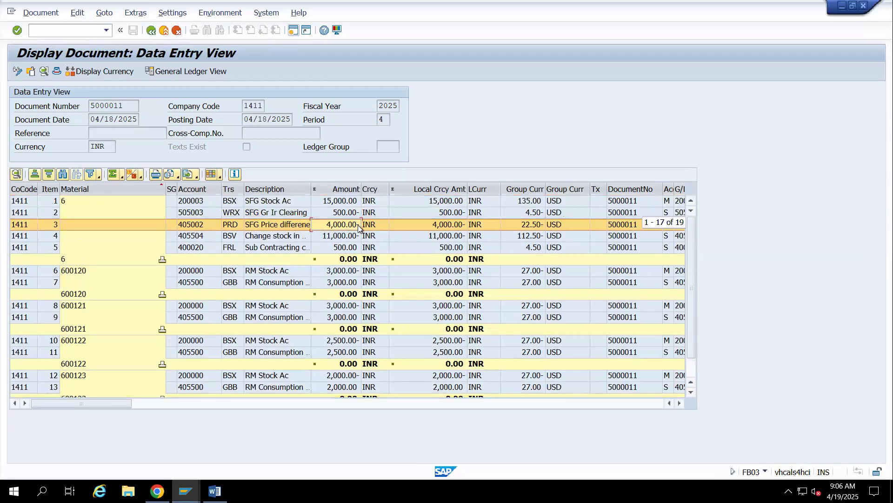
pyautogui.scroll(-1, 359, 228)
pyautogui.scroll(1, 359, 228)
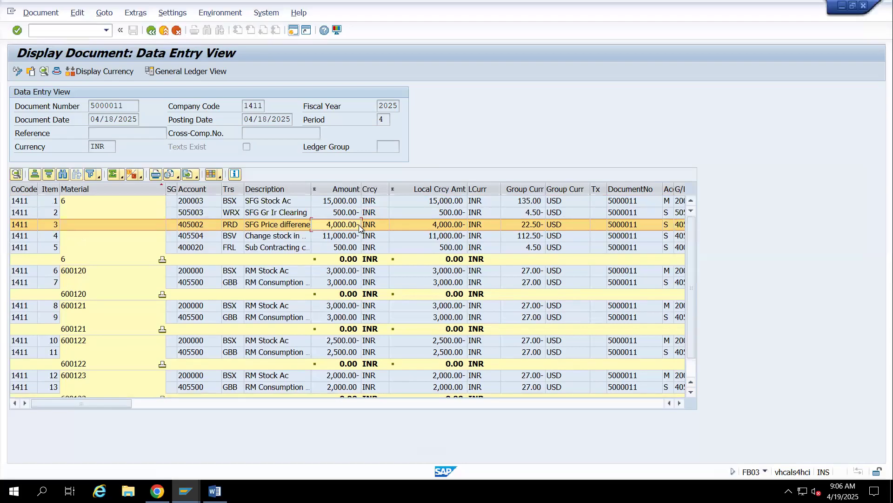
pyautogui.scroll(-1, 359, 225)
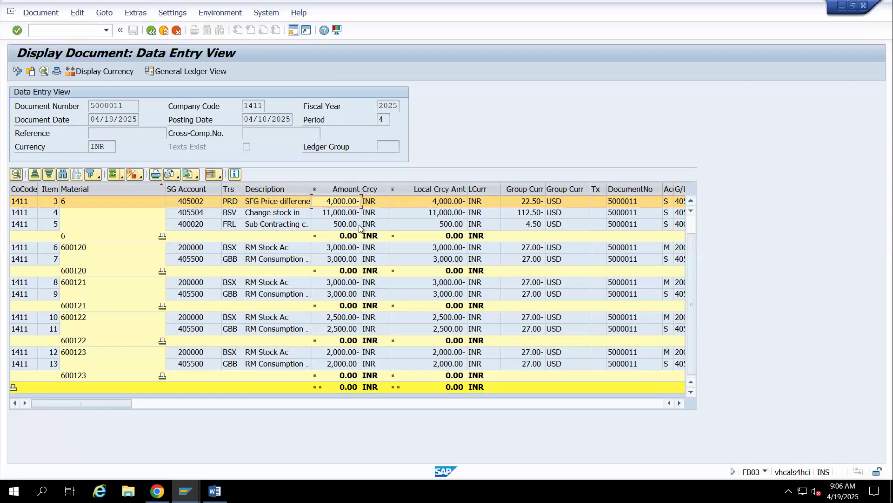
pyautogui.scroll(1, 358, 228)
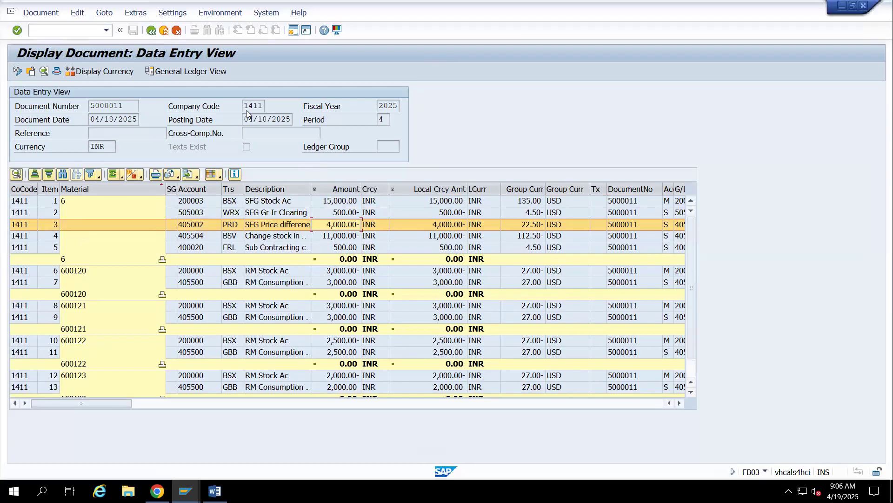
# Start the incoming invoice transaction MIRO in a new SAP session
pyautogui.click(292, 31)
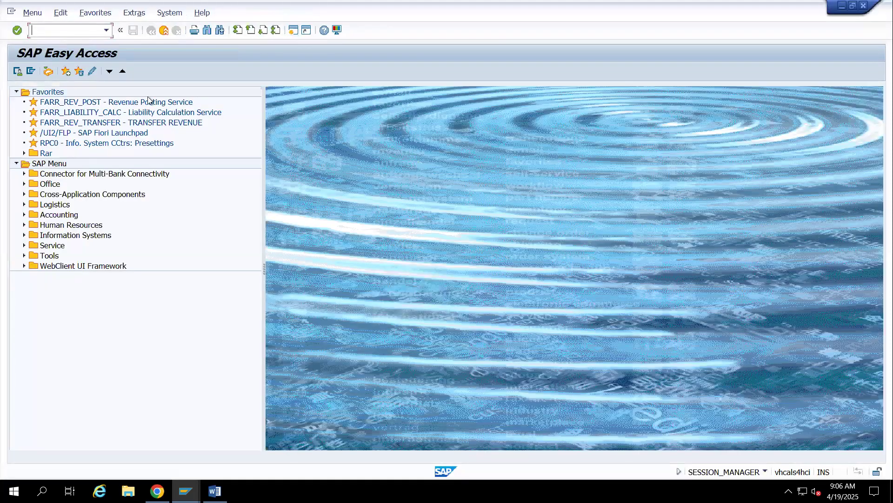
pyautogui.write('mir0')
pyautogui.press('Return')
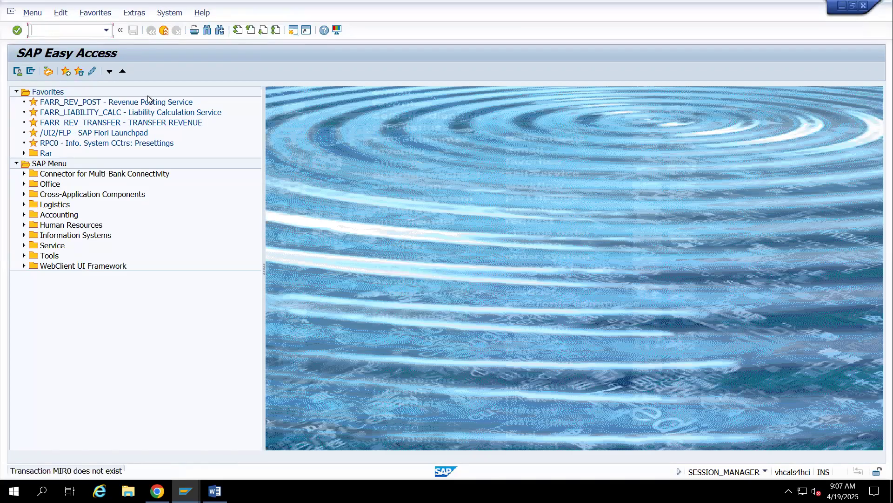
pyautogui.write('miro')
pyautogui.press('Return')
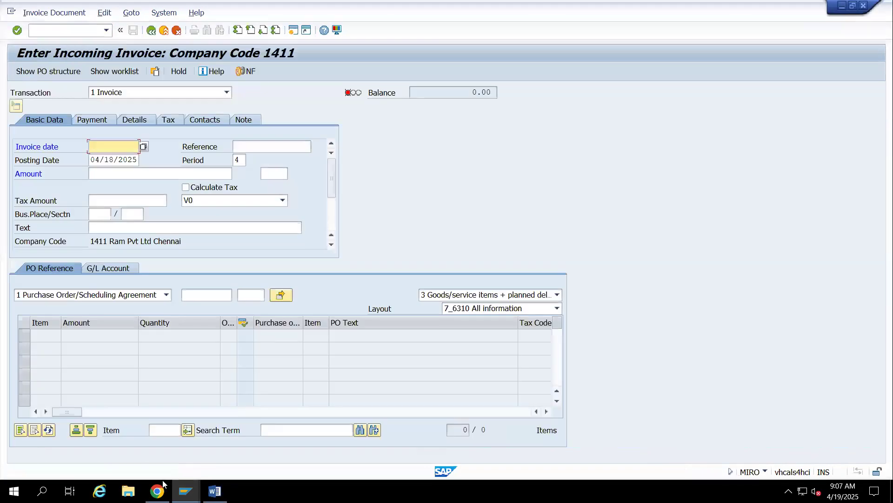
pyautogui.click(158, 490)
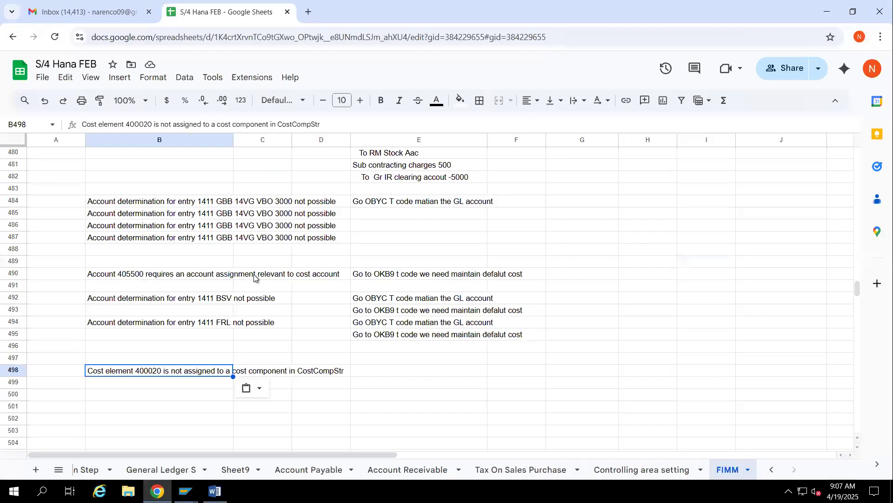
pyautogui.scroll(8, 254, 278)
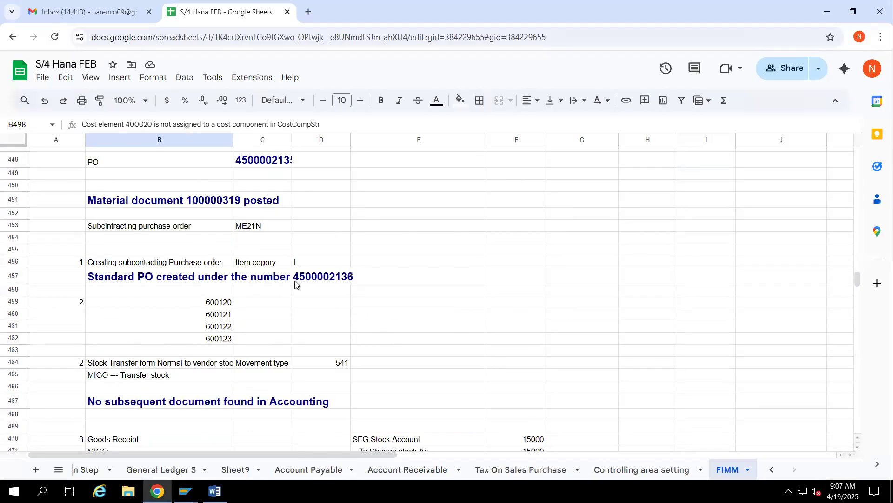
pyautogui.click(110, 279)
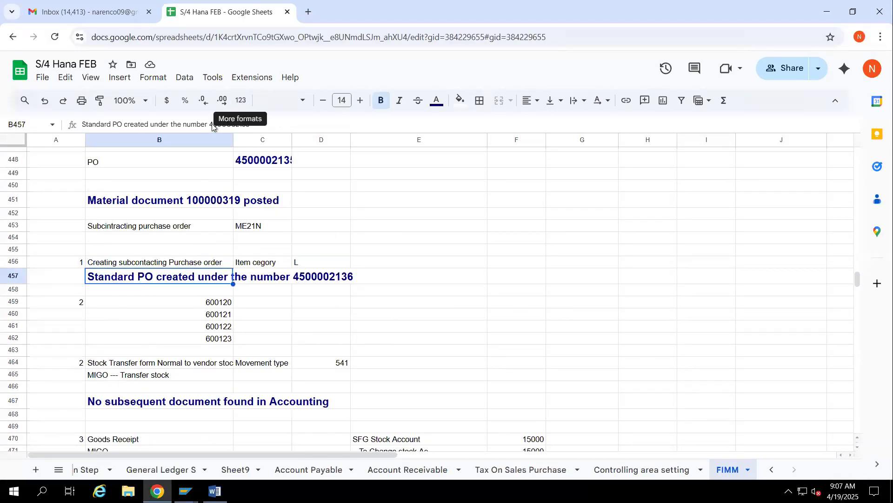
pyautogui.doubleClick(237, 124)
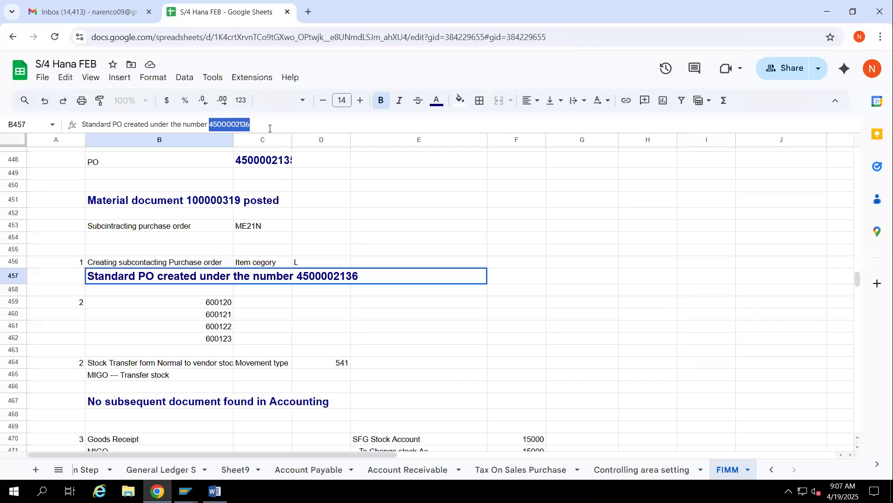
# Record process step 4 with the text MIRo in row 500 of the FIMM sheet
pyautogui.scroll(-8, 271, 372)
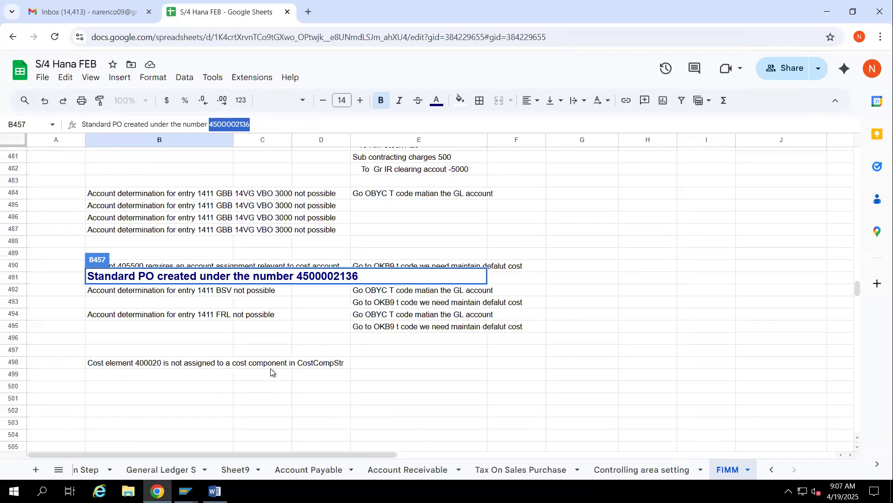
pyautogui.scroll(5, 96, 303)
pyautogui.scroll(-1, 96, 300)
pyautogui.scroll(-2, 94, 448)
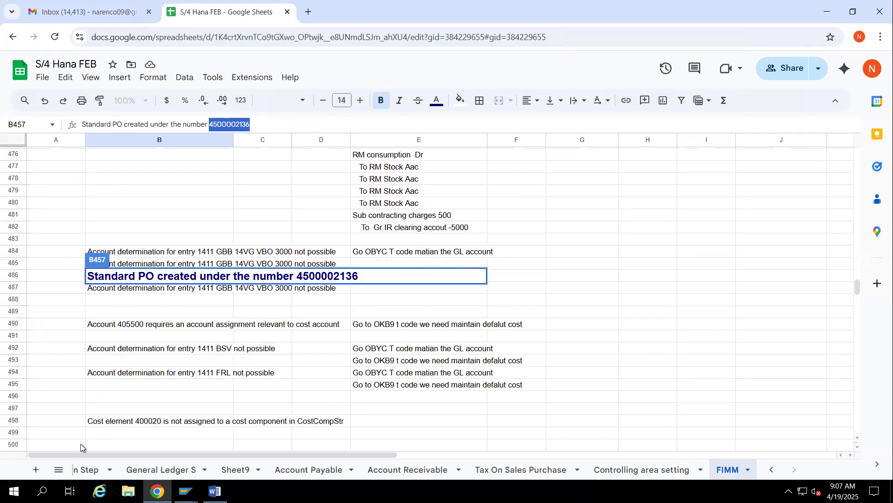
pyautogui.click(79, 445)
pyautogui.write('m')
pyautogui.press('BackSpace')
pyautogui.write('4')
pyautogui.press('Tab')
pyautogui.write('MIRo')
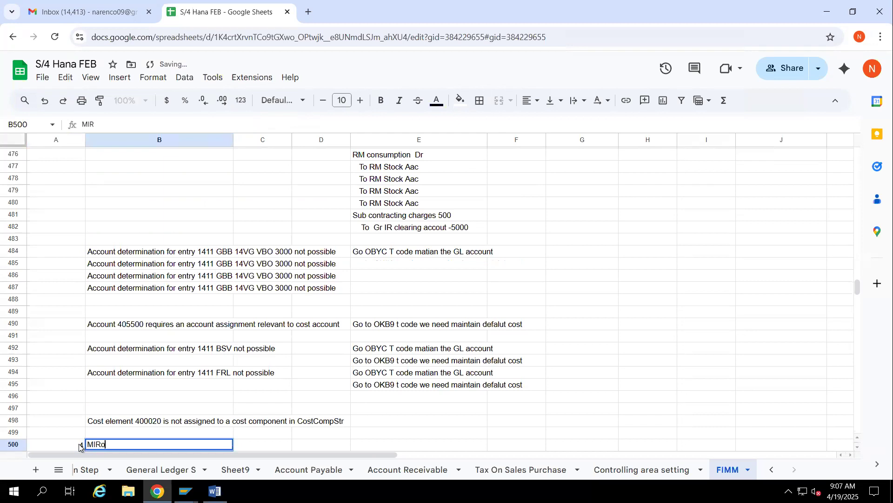
pyautogui.press('Tab')
# Switch back to the incoming invoice in SAP and set its invoice date to 04/18/2025
pyautogui.hotkey('alt', 'Tab')
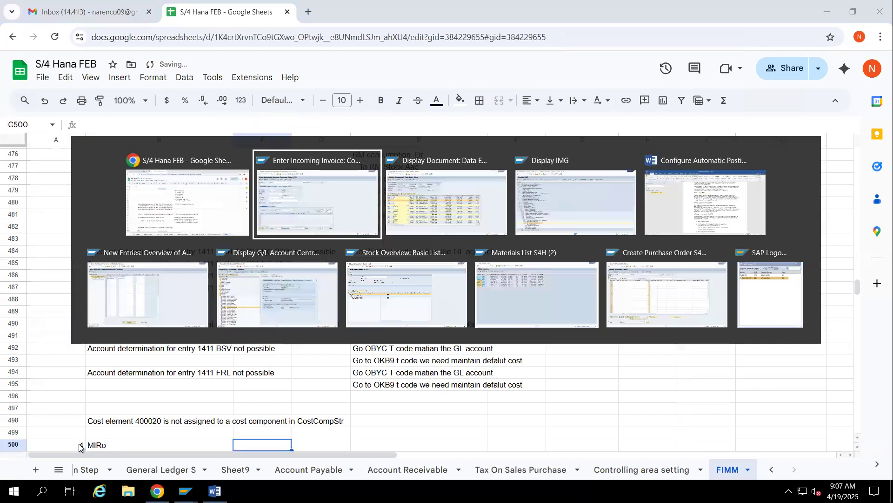
pyautogui.hotkey('alt', 'Tab')
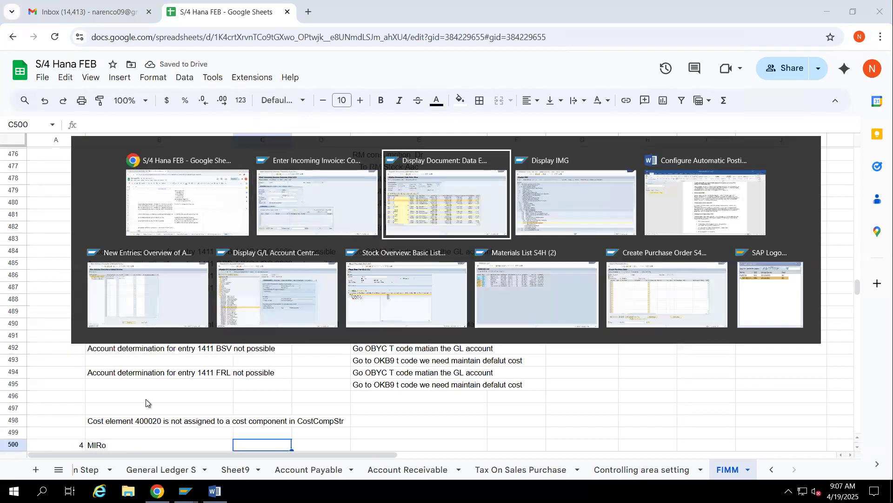
pyautogui.click(281, 172)
pyautogui.press('space')
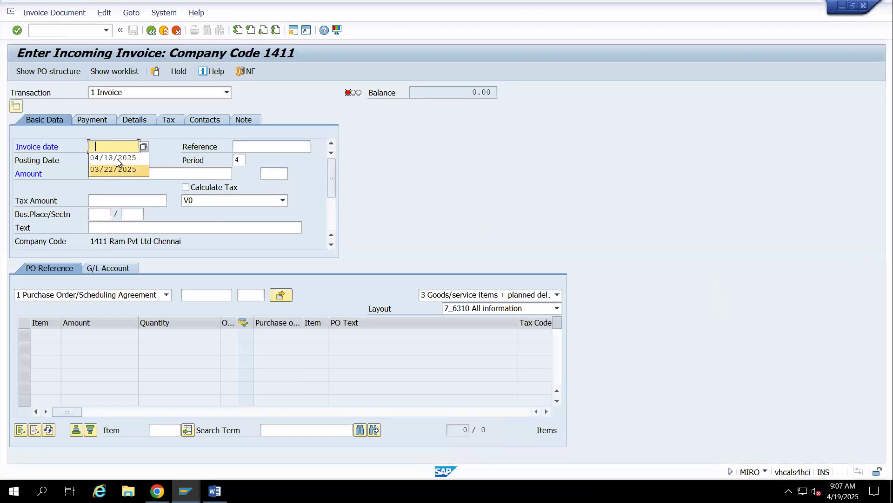
pyautogui.click(110, 147)
pyautogui.write('04.18')
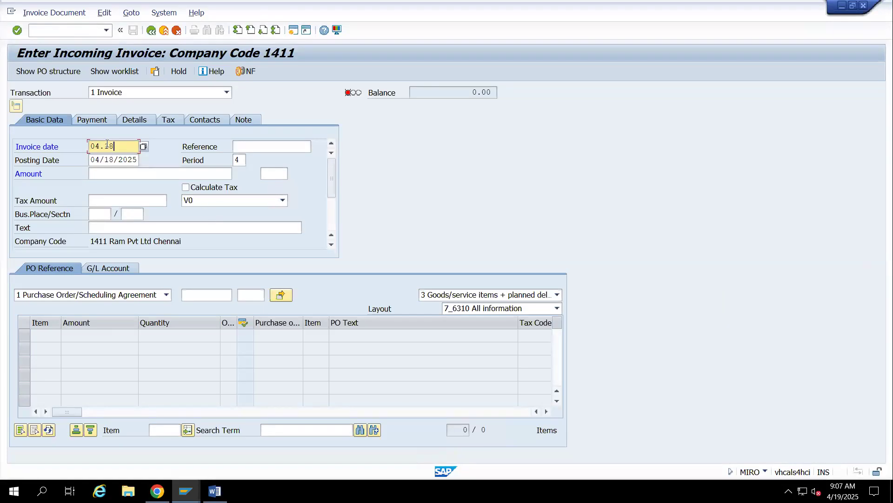
pyautogui.press('BackSpace')
pyautogui.press('BackSpace')
pyautogui.press('BackSpace')
pyautogui.write('/18/2025')
pyautogui.press('Tab')
# Enter Test10 as the invoice reference and 14BP as the business place
pyautogui.write('T')
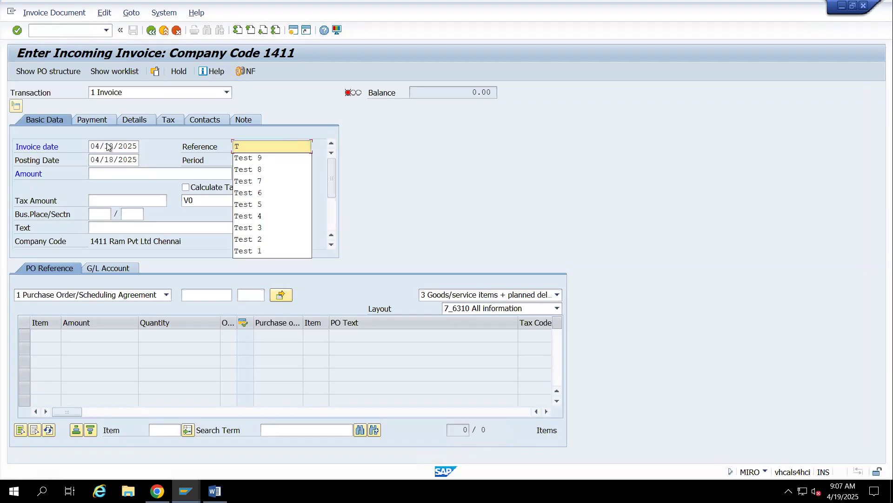
pyautogui.write('est10')
pyautogui.press('Tab')
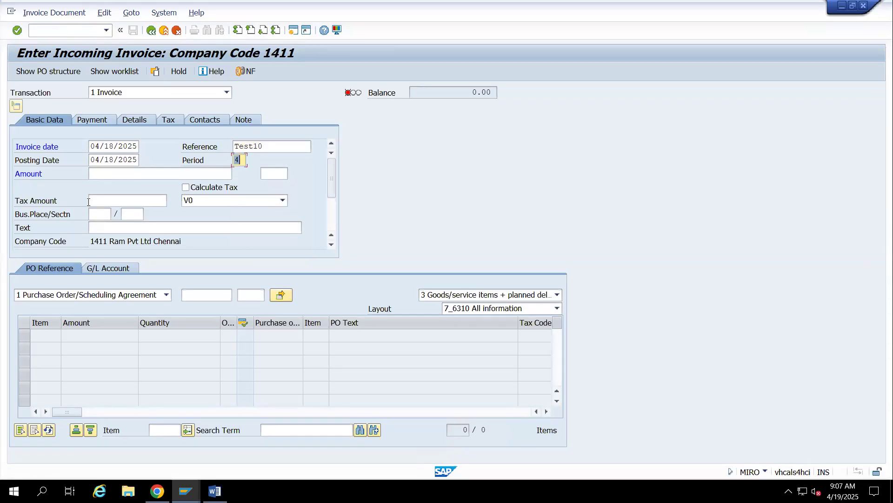
pyautogui.click(99, 214)
pyautogui.click(99, 226)
pyautogui.click(207, 298)
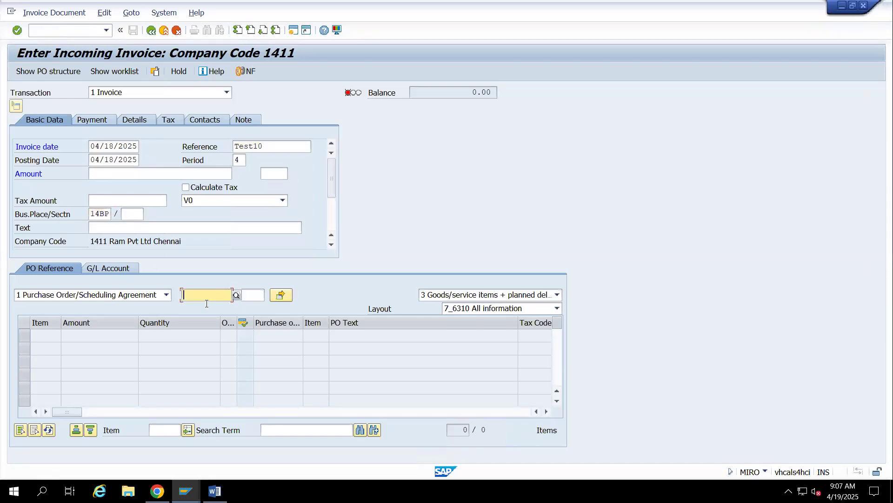
pyautogui.press('Return')
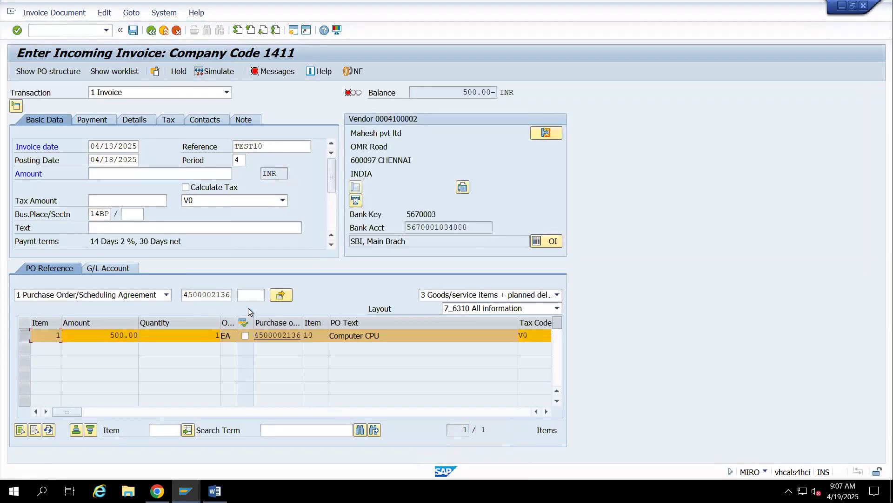
pyautogui.click(105, 174)
pyautogui.write('500')
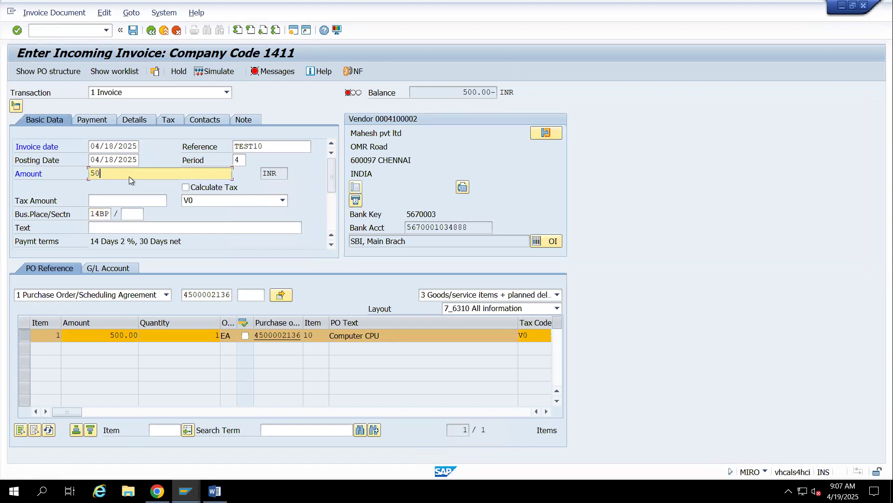
pyautogui.press('Return')
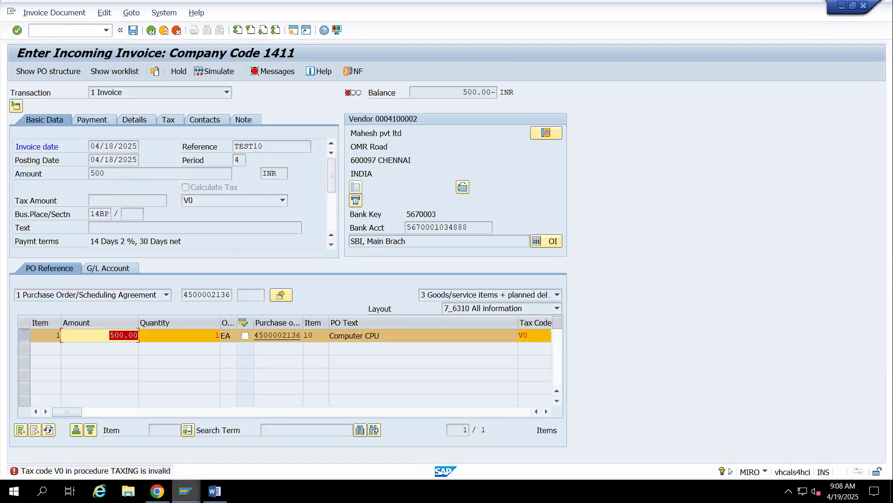
# Switch to the SAP customizing guide and open Assign Country/Region to Calculation Procedure under the Tax on Sales/Purchases basic settings
pyautogui.moveTo(186, 491)
pyautogui.click(107, 454)
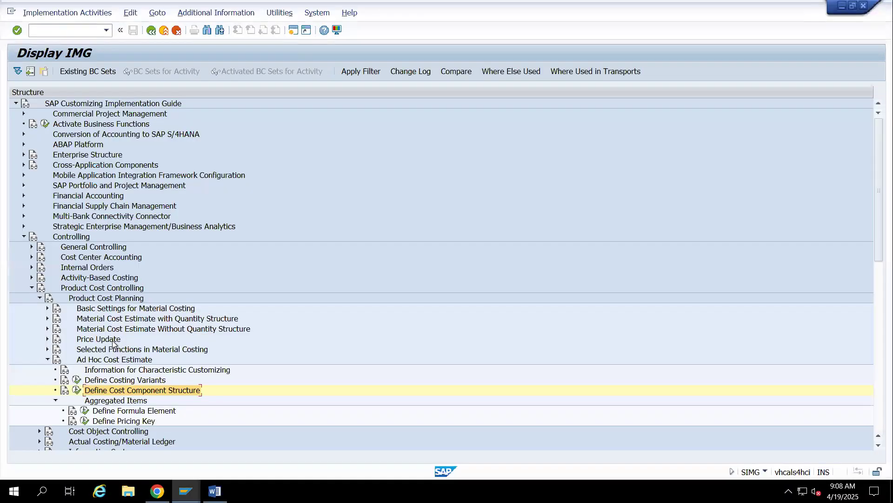
pyautogui.click(24, 236)
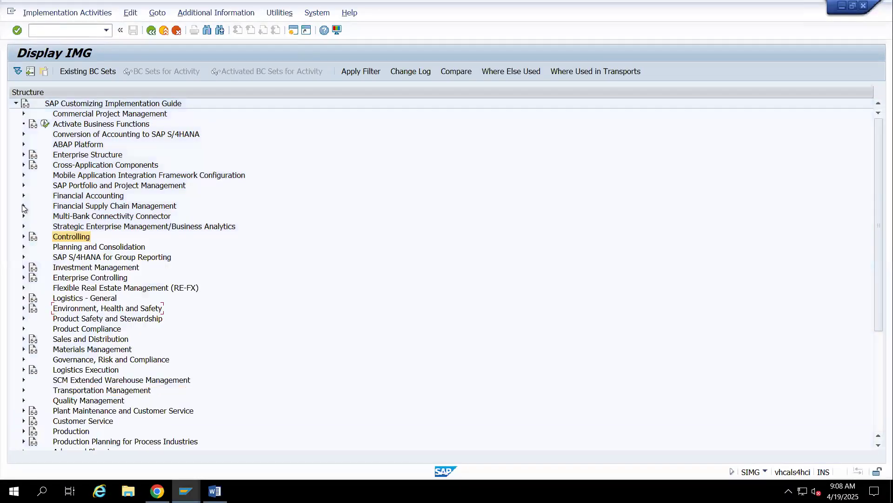
pyautogui.click(24, 195)
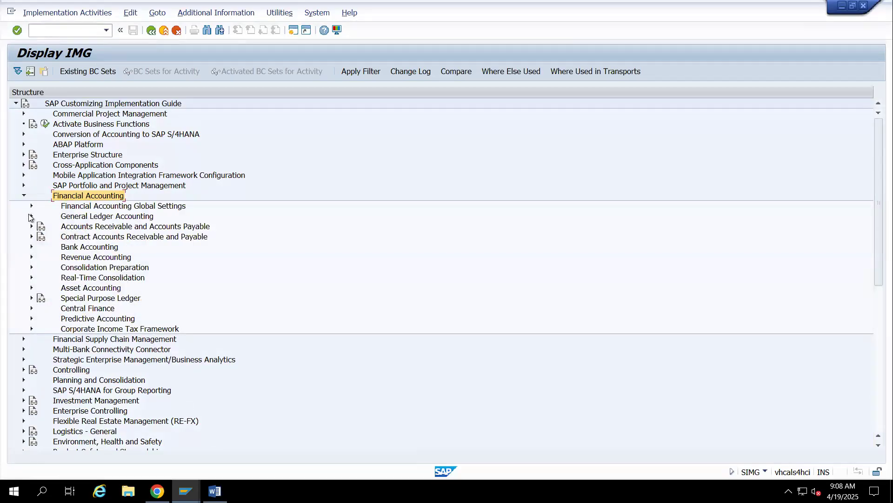
pyautogui.click(30, 206)
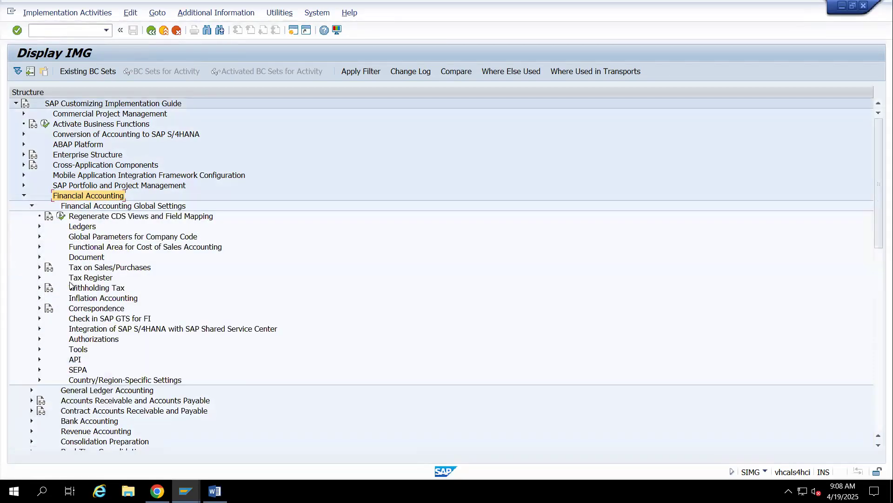
pyautogui.click(37, 267)
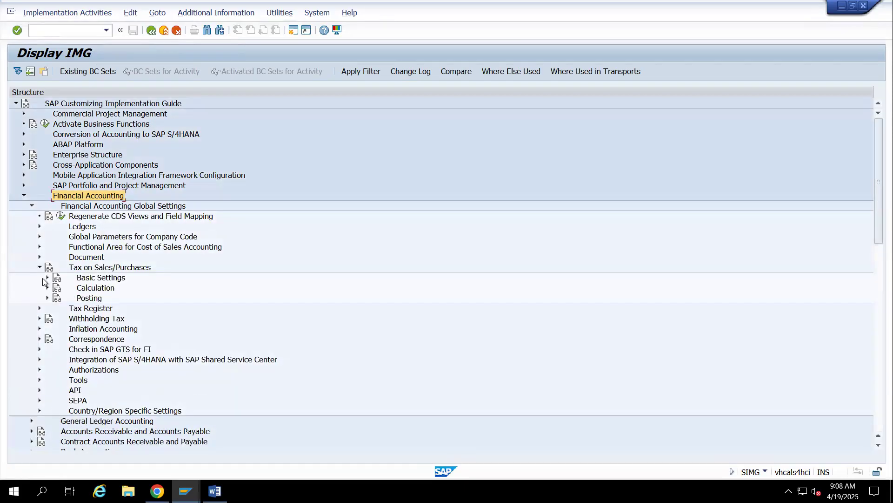
pyautogui.click(47, 277)
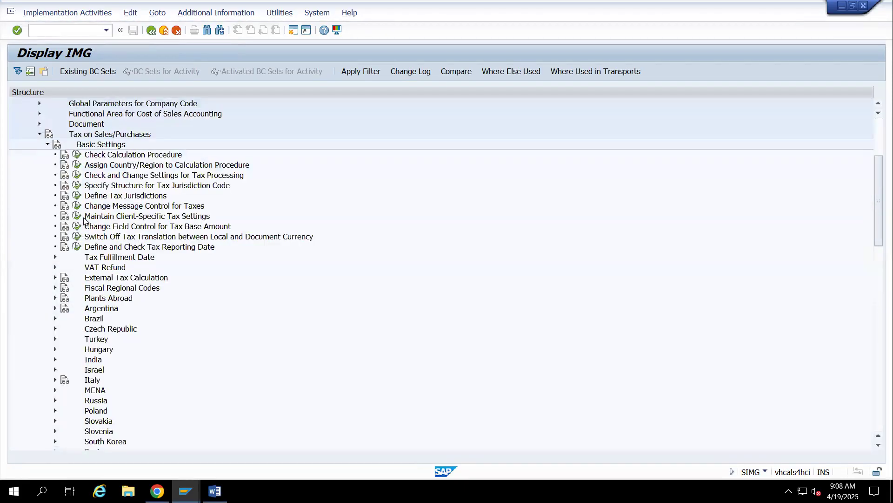
pyautogui.click(77, 165)
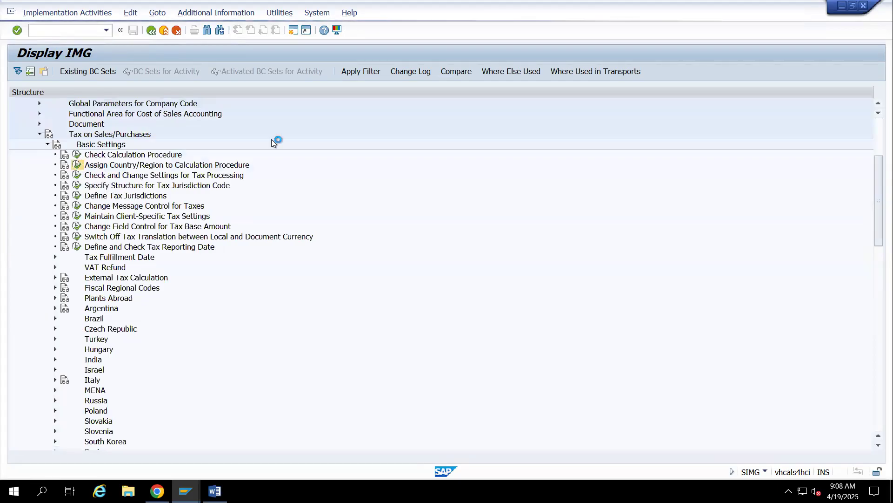
# Assign tax calculation procedure ZIN141 to India (IN) and save the assignment
pyautogui.click(119, 356)
pyautogui.write('in')
pyautogui.press('Return')
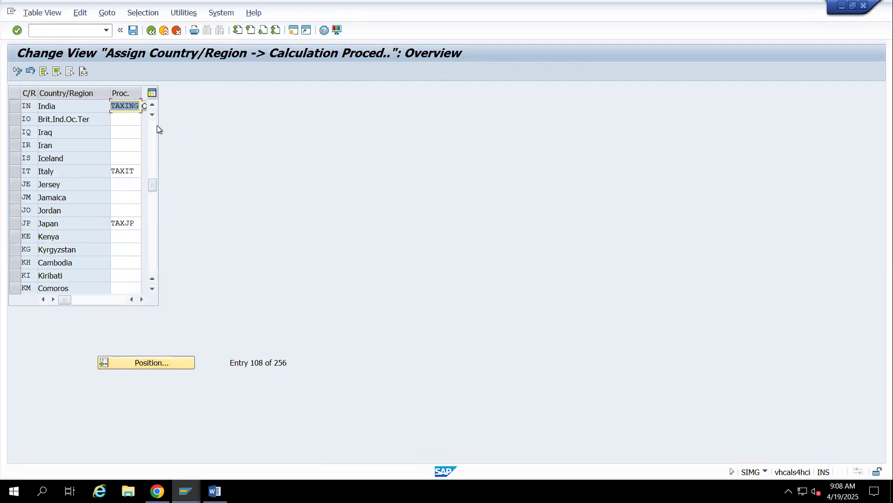
pyautogui.click(145, 106)
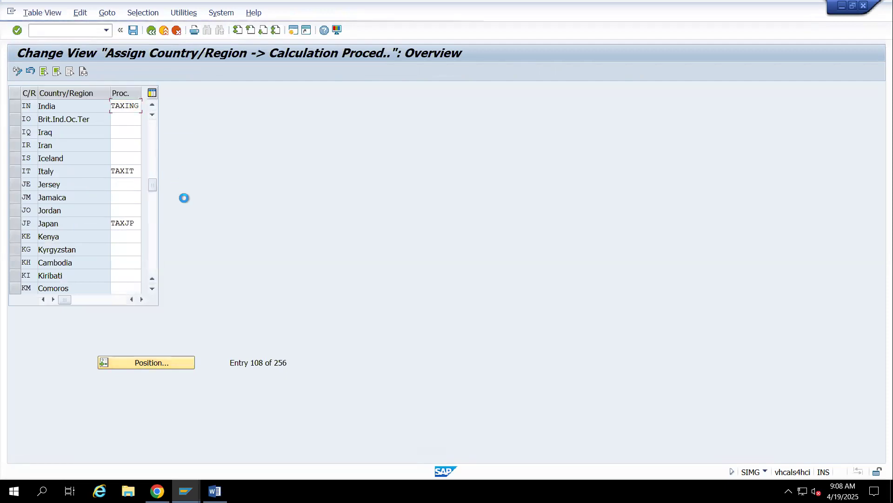
pyautogui.scroll(-15, 175, 328)
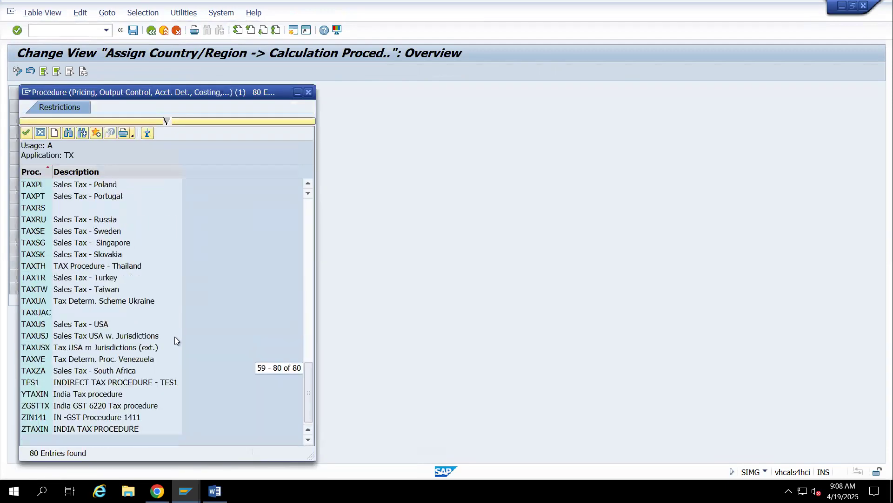
pyautogui.doubleClick(30, 417)
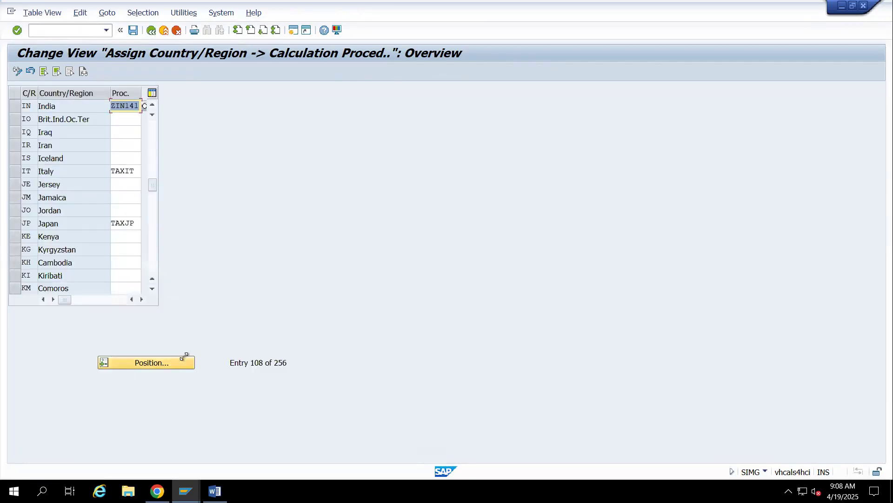
pyautogui.press('Delete')
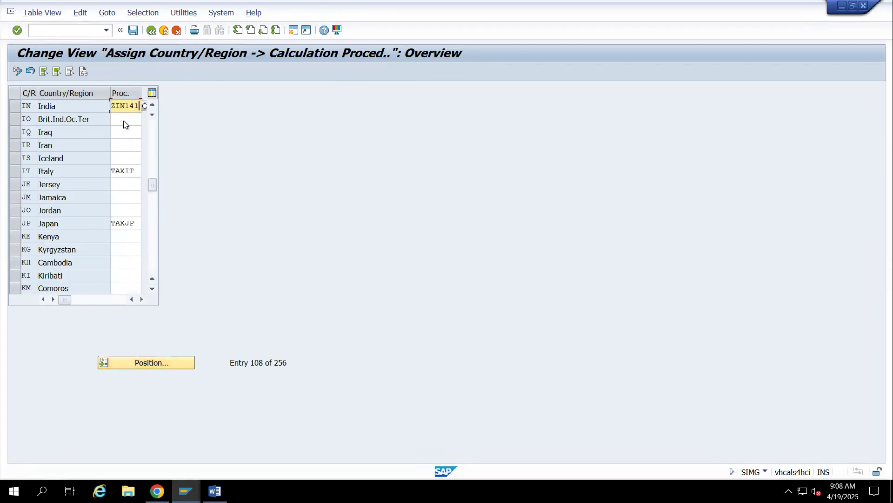
pyautogui.click(133, 30)
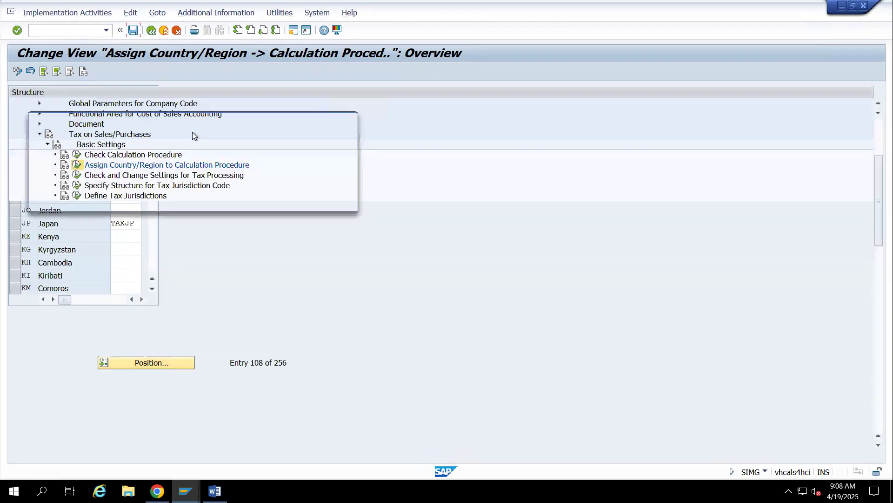
pyautogui.click(209, 202)
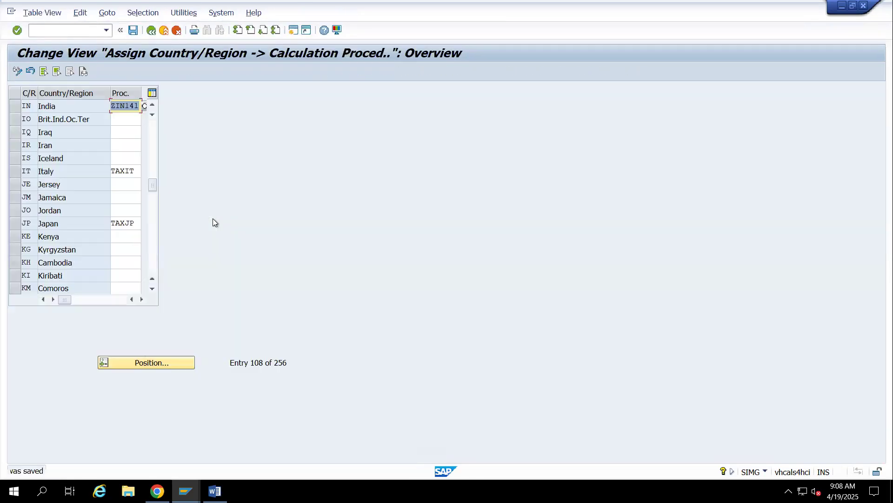
# Switch back to the vendor invoice, retry its simulation, and restart MIRO with a blank invoice
pyautogui.hotkey('alt', 'Tab')
pyautogui.click(210, 73)
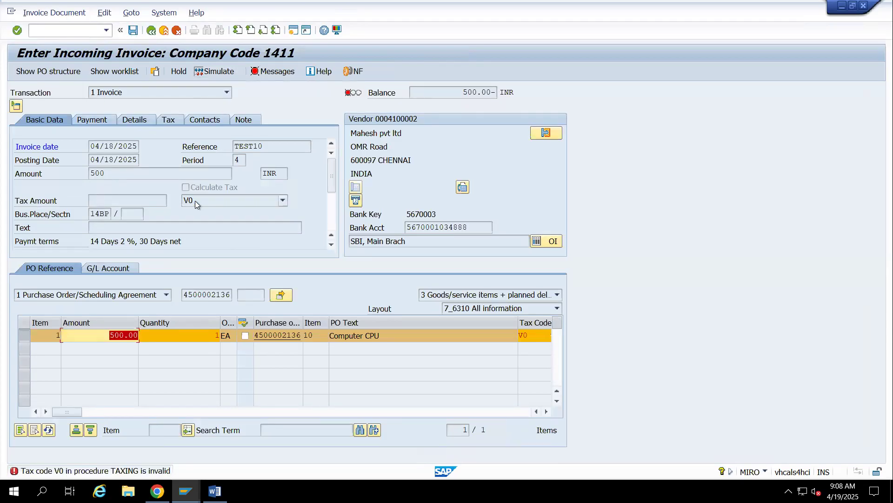
pyautogui.press('Return')
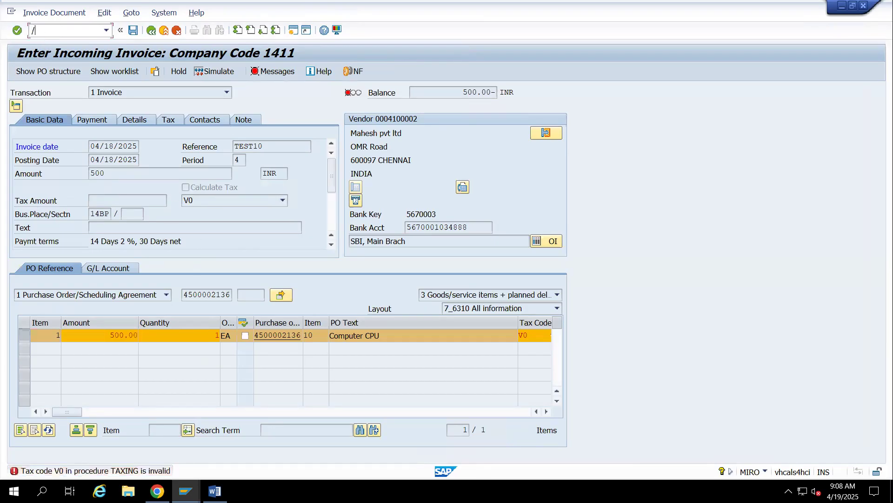
pyautogui.hotkey('ctrl', 's')
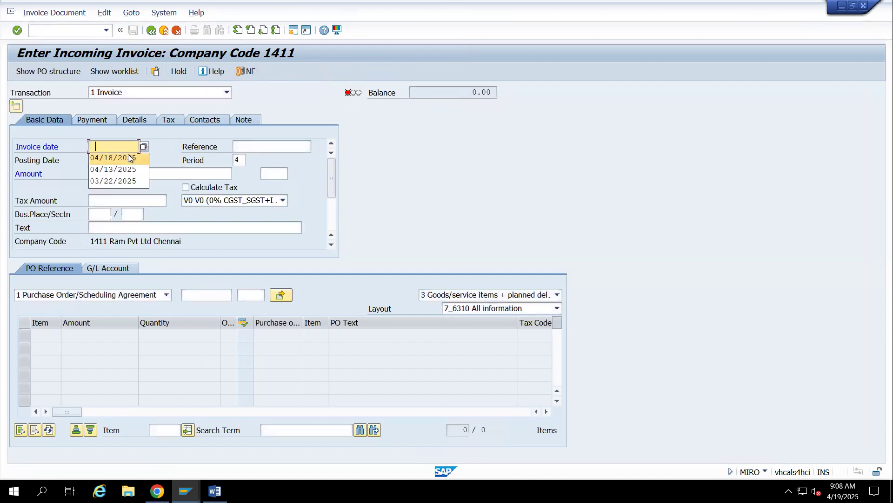
pyautogui.click(137, 157)
pyautogui.click(270, 146)
pyautogui.click(274, 158)
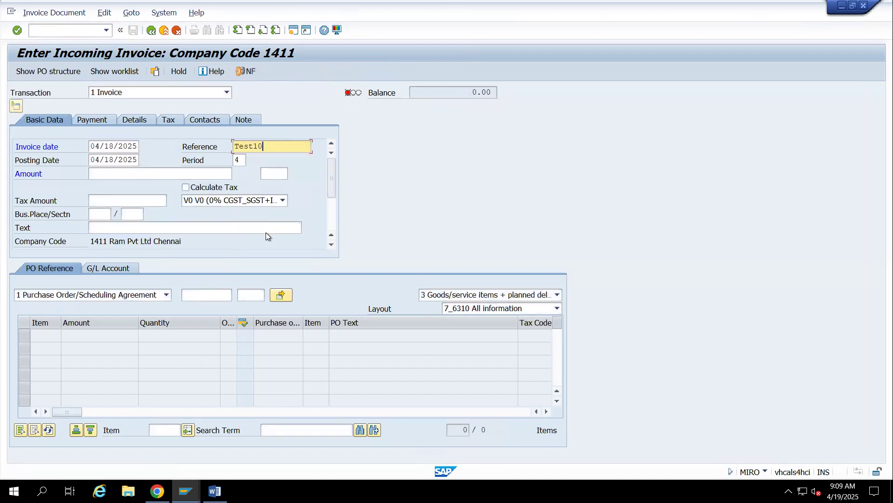
pyautogui.click(212, 293)
pyautogui.click(216, 305)
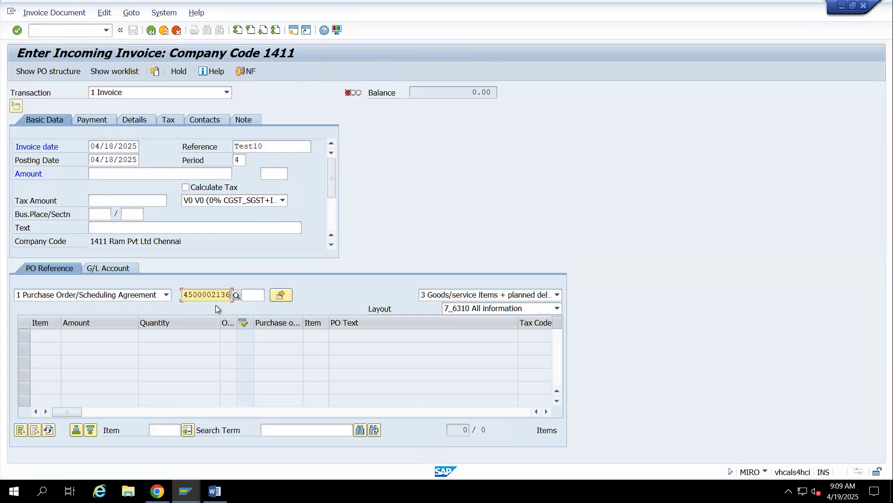
pyautogui.press('Return')
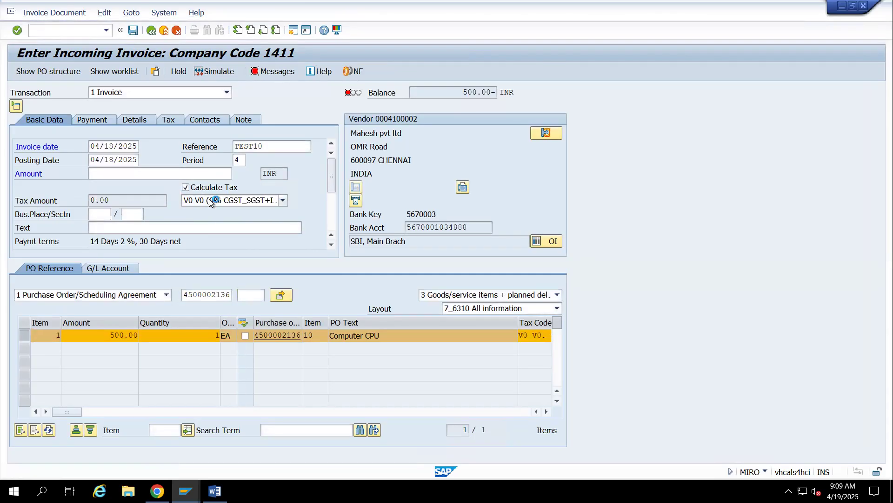
# Set the invoice's business place to 14BP and its amount to 500
pyautogui.click(102, 215)
pyautogui.write('14BP')
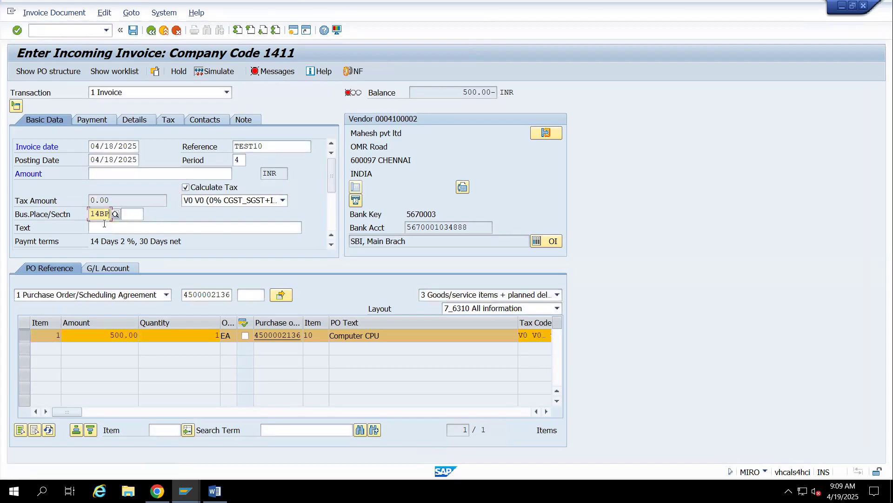
pyautogui.click(111, 179)
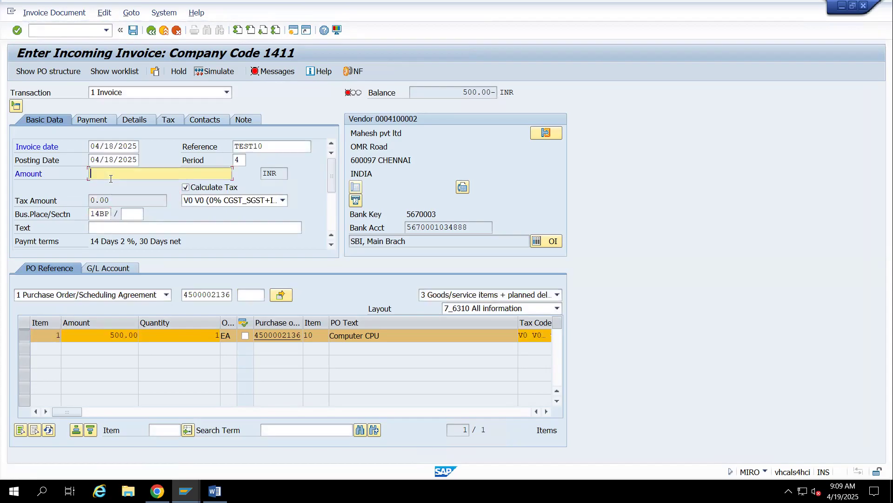
pyautogui.write('500')
pyautogui.press('Return')
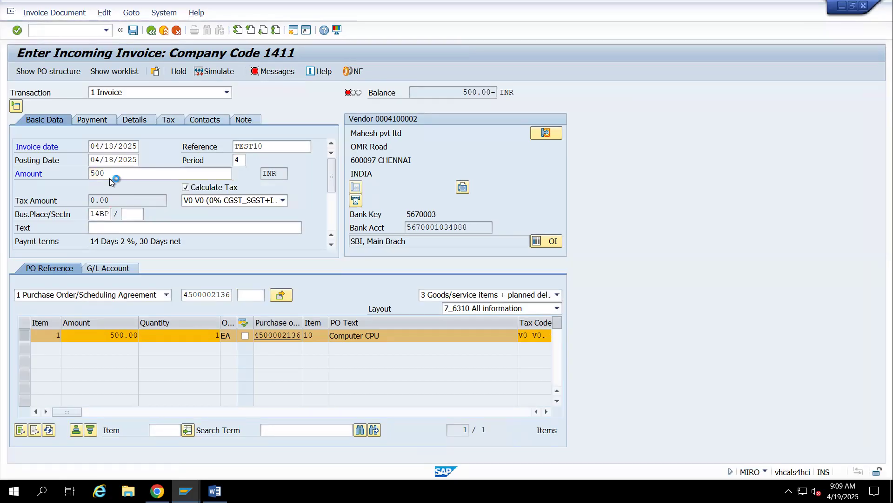
# Simulate and post the vendor invoice, and exit to the SAP Easy Access screen
pyautogui.click(215, 72)
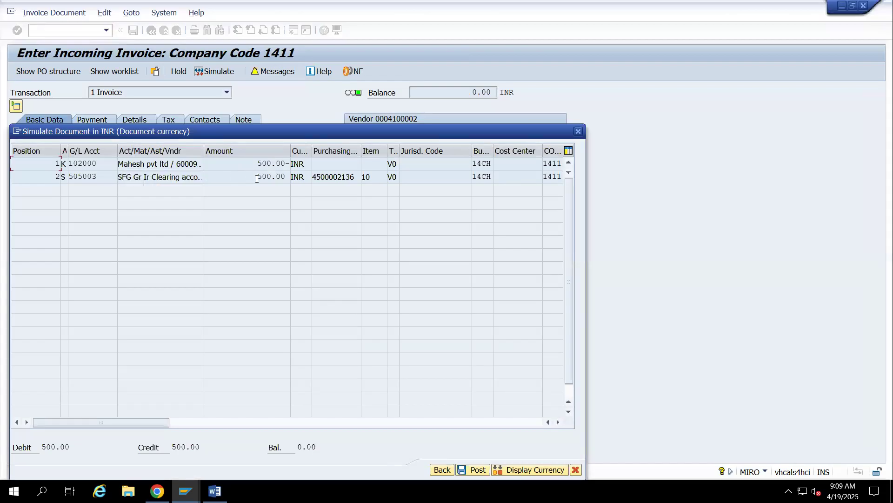
pyautogui.click(484, 471)
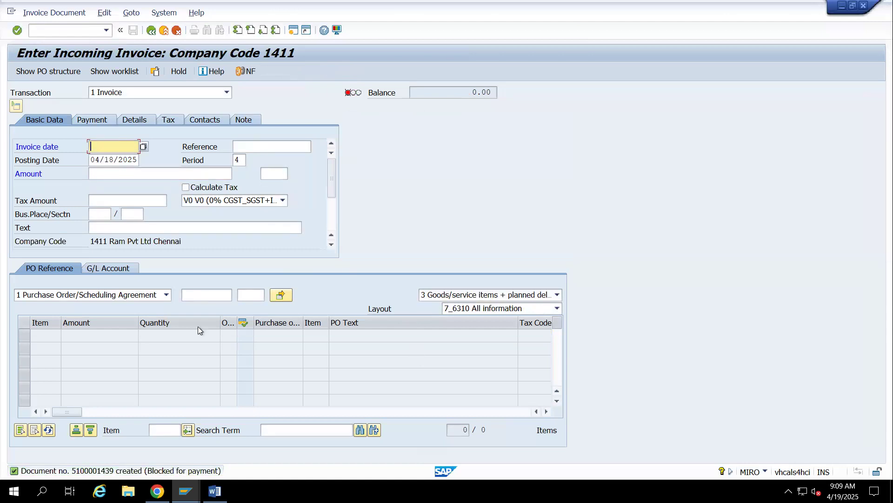
pyautogui.click(164, 31)
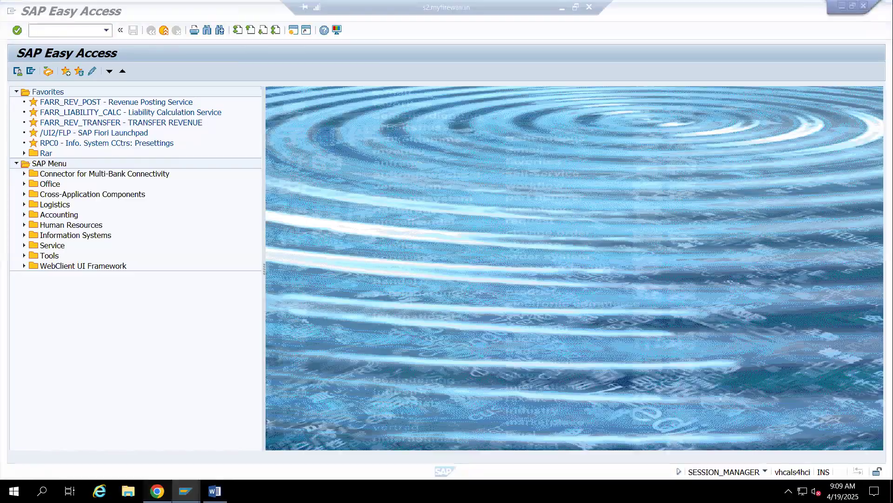
# Switch to the S/4 Hana FEB spreadsheet in Chrome and open the FIMM sheet at its last notes
pyautogui.click(158, 491)
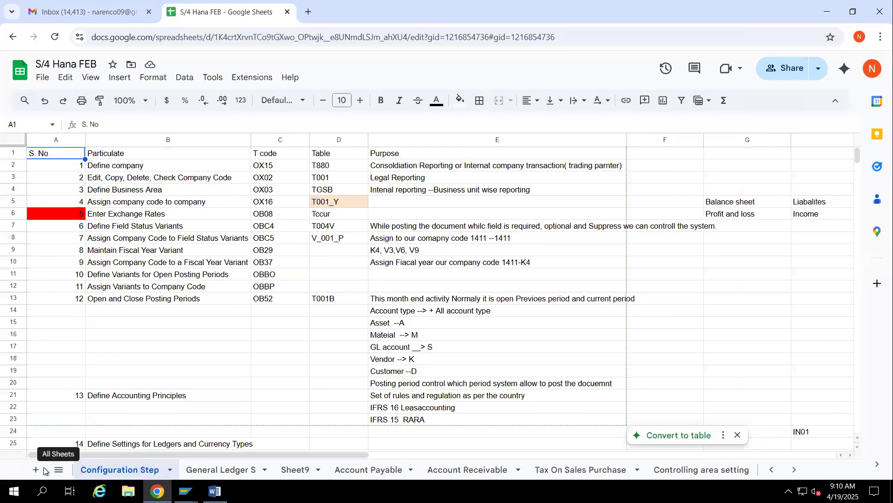
pyautogui.click(702, 471)
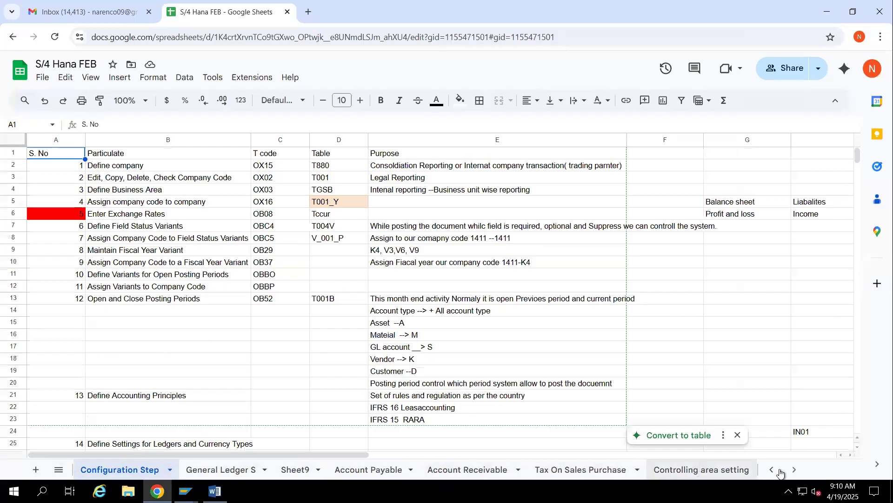
pyautogui.click(729, 470)
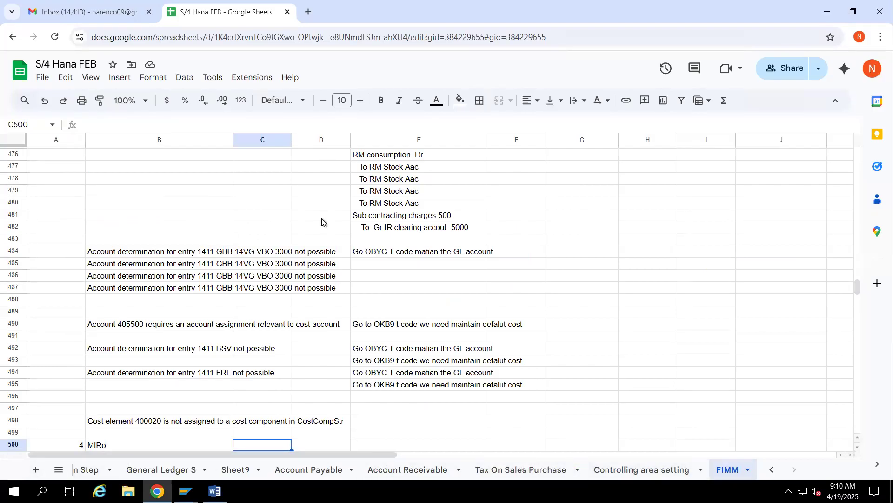
pyautogui.scroll(-5, 322, 275)
pyautogui.scroll(4, 322, 274)
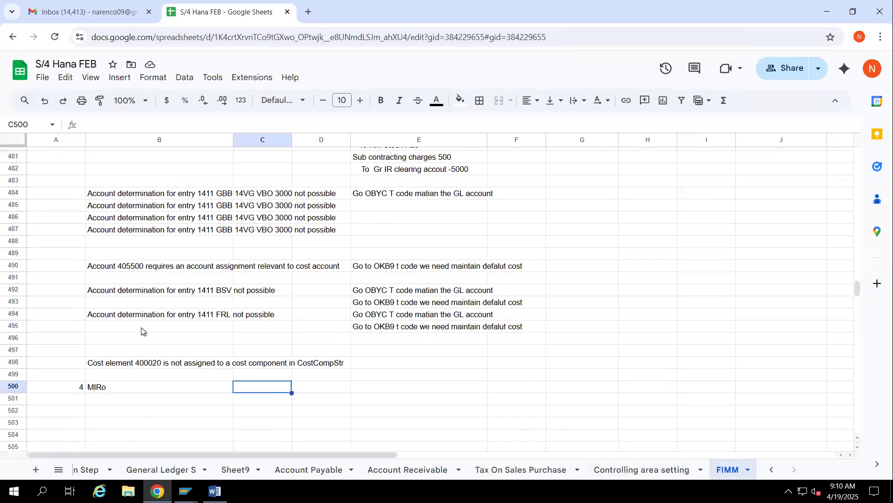
# Add a new sheet to the spreadsheet and enter the title Asset Accounting in cell A1
pyautogui.click(36, 469)
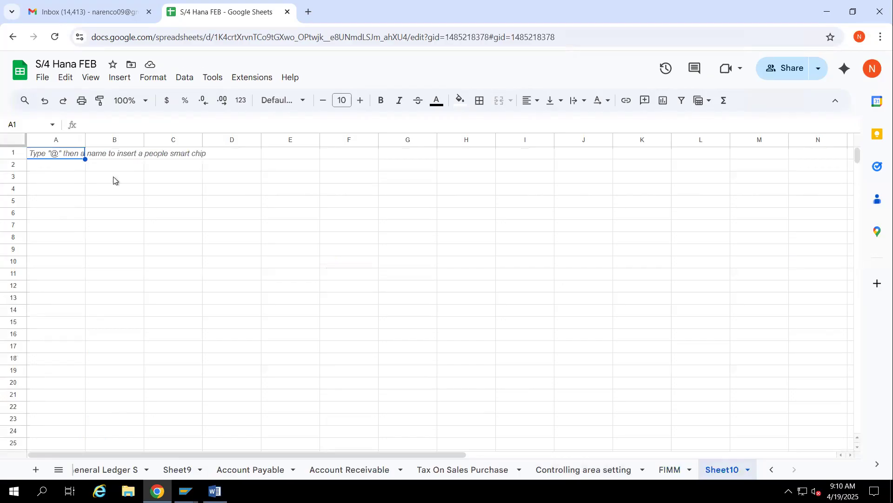
pyautogui.write('Asset ')
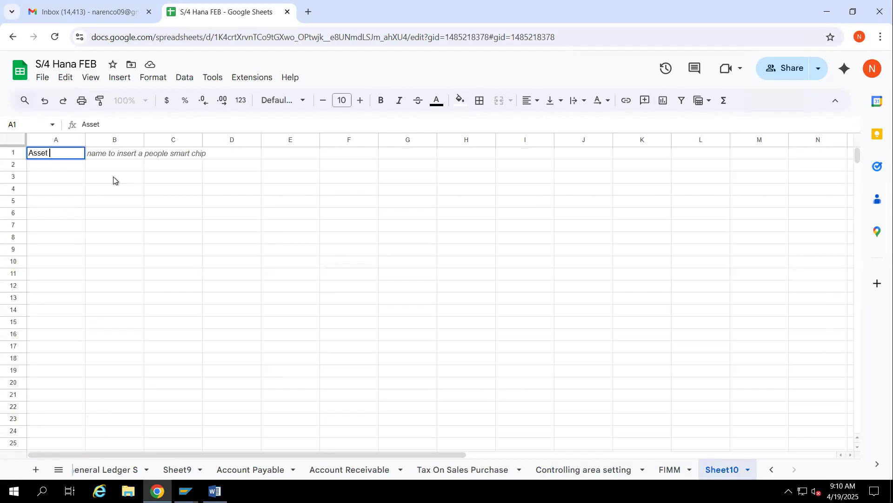
pyautogui.write('Accounting')
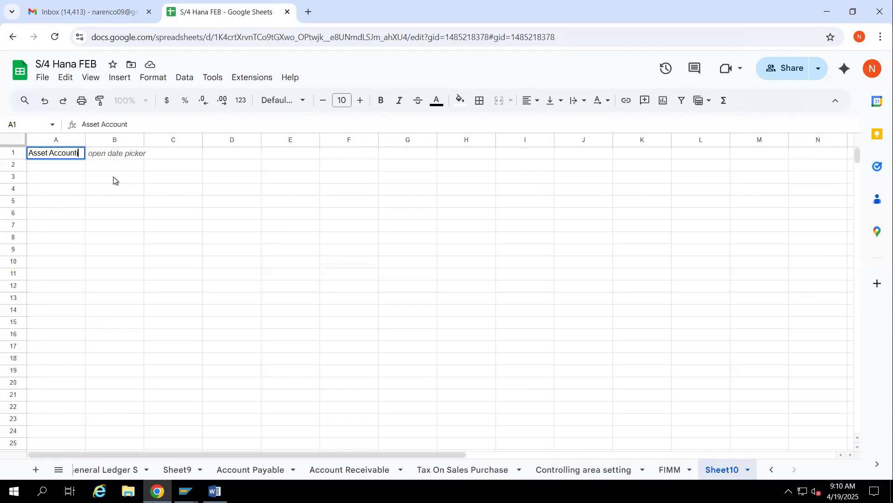
pyautogui.click(93, 191)
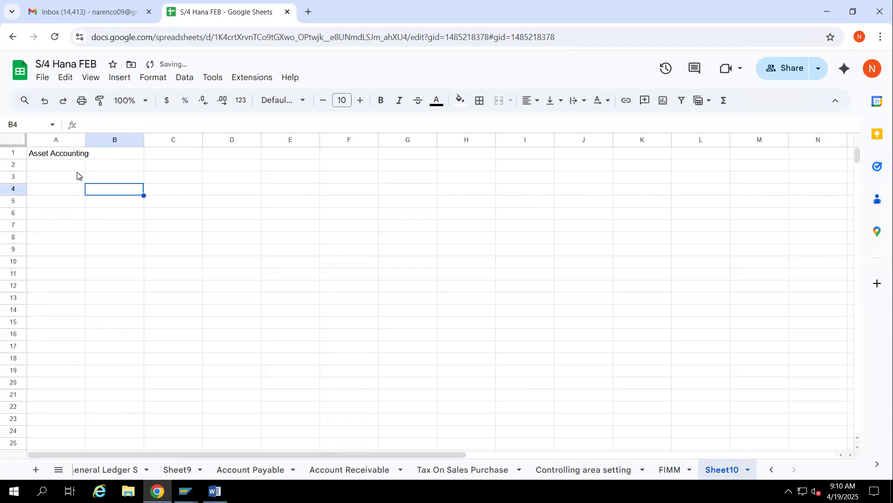
# Enter FI in cell A2 and General Ledger in cell B2
pyautogui.click(56, 156)
pyautogui.click(58, 166)
pyautogui.write('FI')
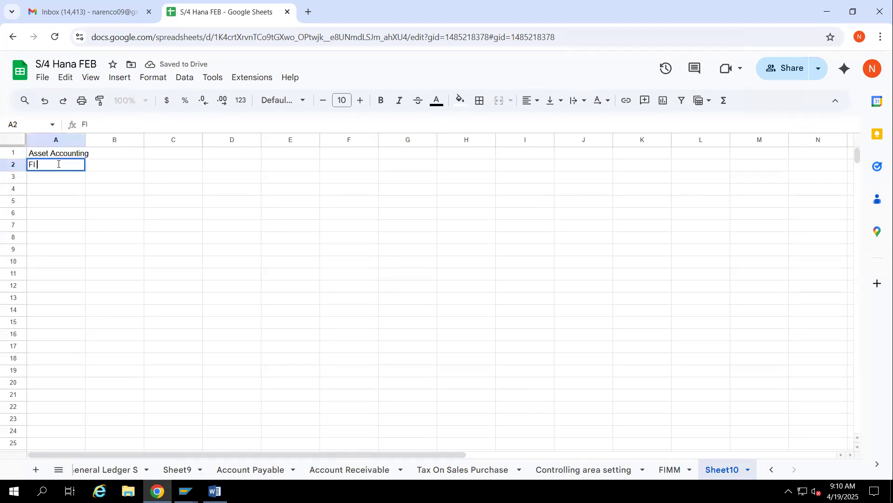
pyautogui.press('Tab')
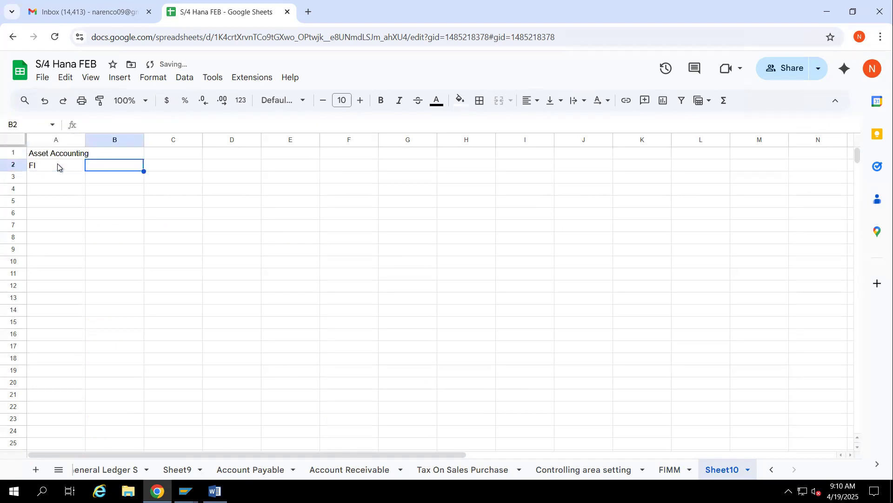
pyautogui.write('General ')
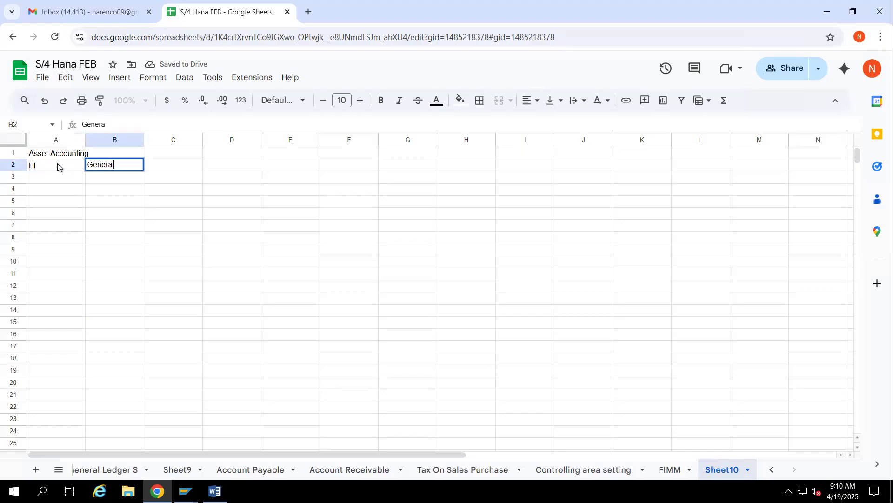
pyautogui.write('Ledger')
pyautogui.click(119, 181)
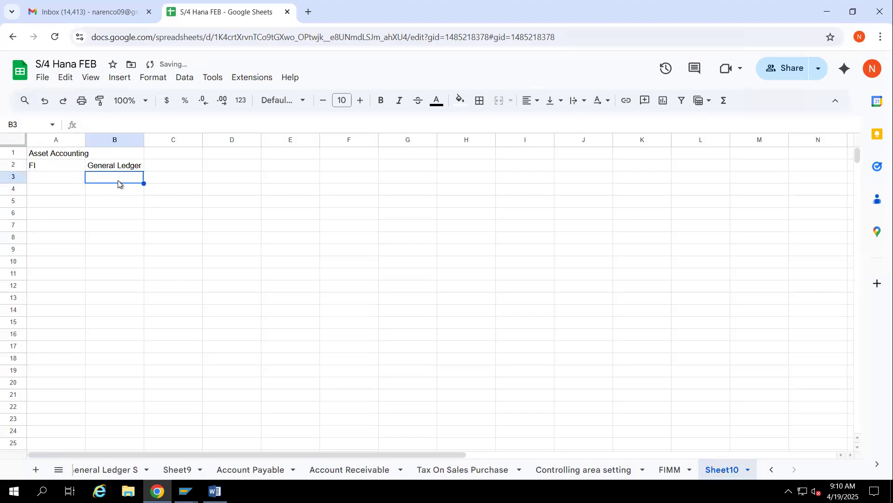
# List Account payable in cell B3 and Account Rececible in cell B4 below General Ledger
pyautogui.write('Account')
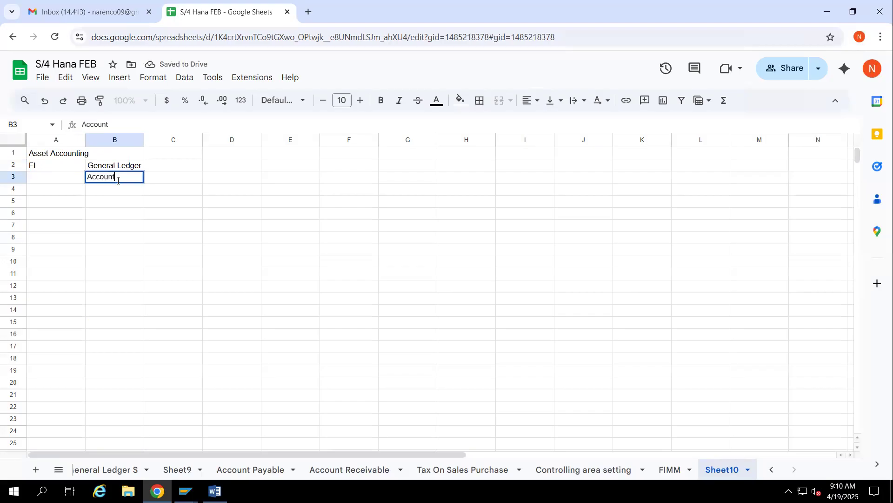
pyautogui.write(' pau')
pyautogui.press('BackSpace')
pyautogui.write('ayable')
pyautogui.press('Return')
pyautogui.write('Ac')
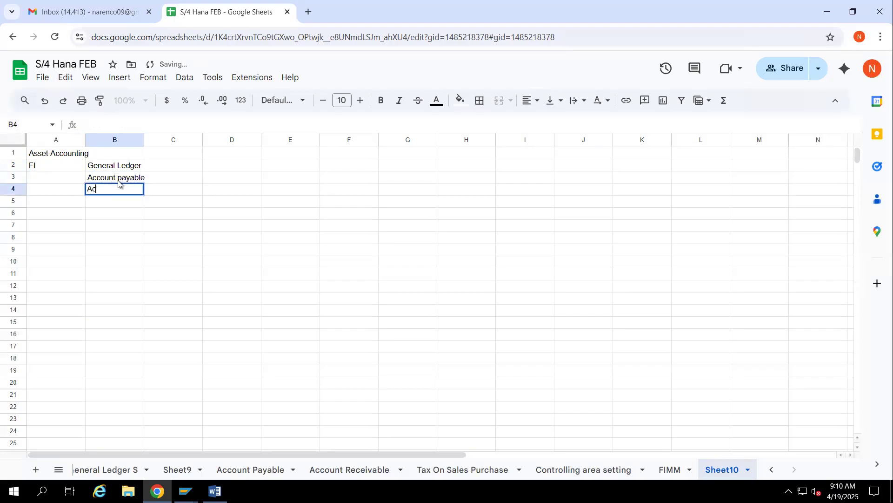
pyautogui.write('count Rececible')
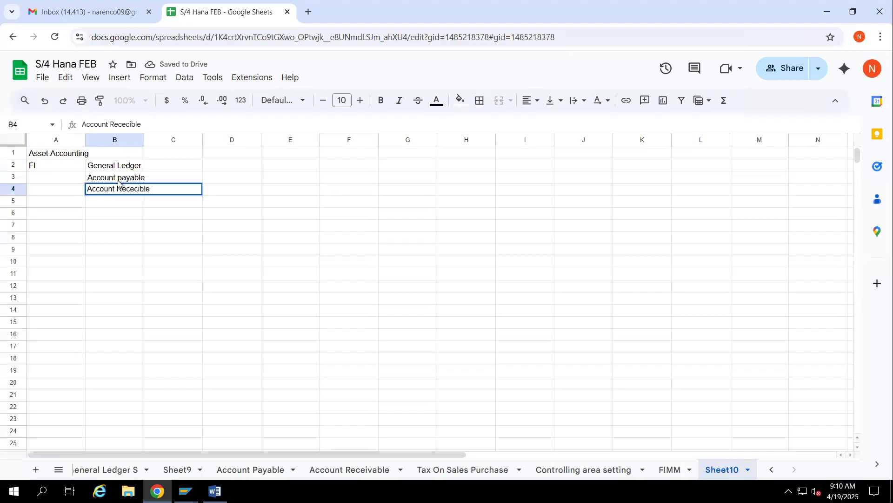
pyautogui.press('Return')
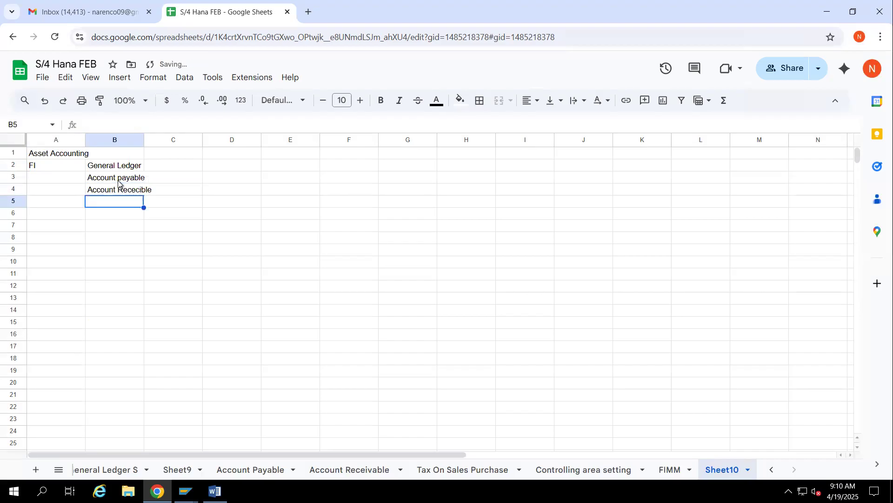
# Add Tax on Sales purchae in cell B5 and Asset Accounting in cell B6 to the FI list
pyautogui.write('Tax on Sales p')
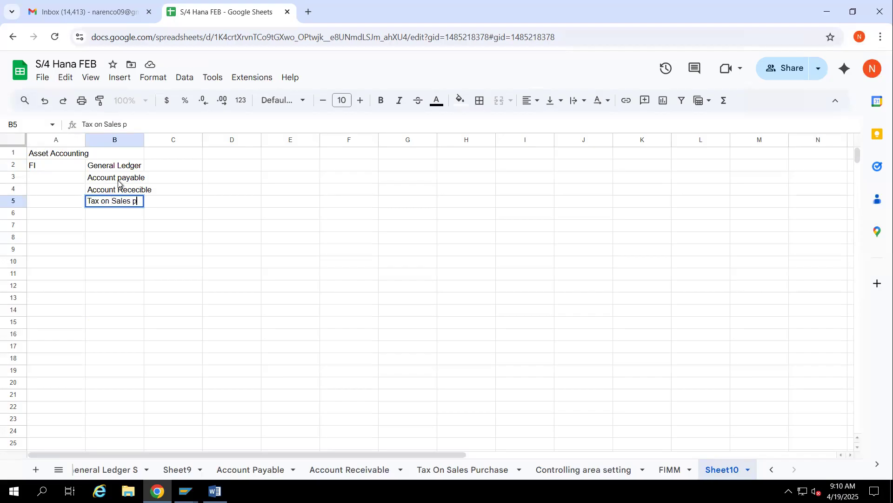
pyautogui.write('urchae')
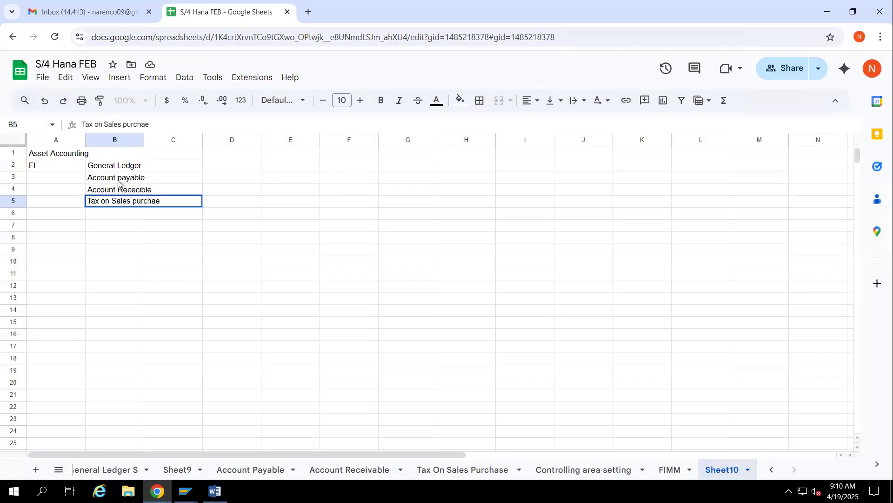
pyautogui.press('Return')
pyautogui.write('Asset Accounting')
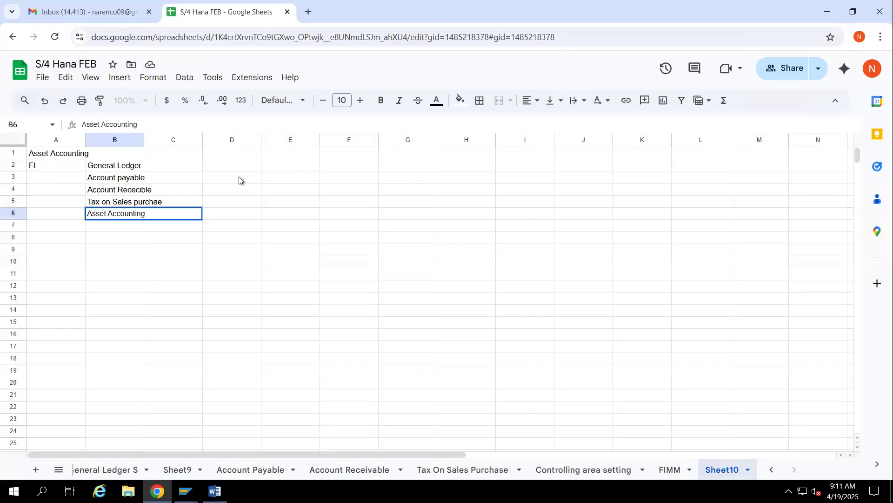
# Enter the note FI MM intergertion in cell C3 beside Account payable
pyautogui.click(185, 181)
pyautogui.write('FI MM int')
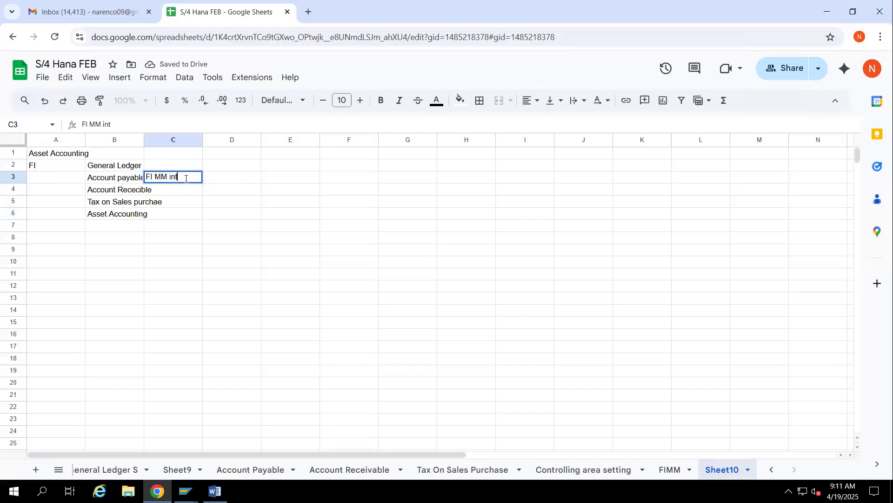
pyautogui.write('ergrrger')
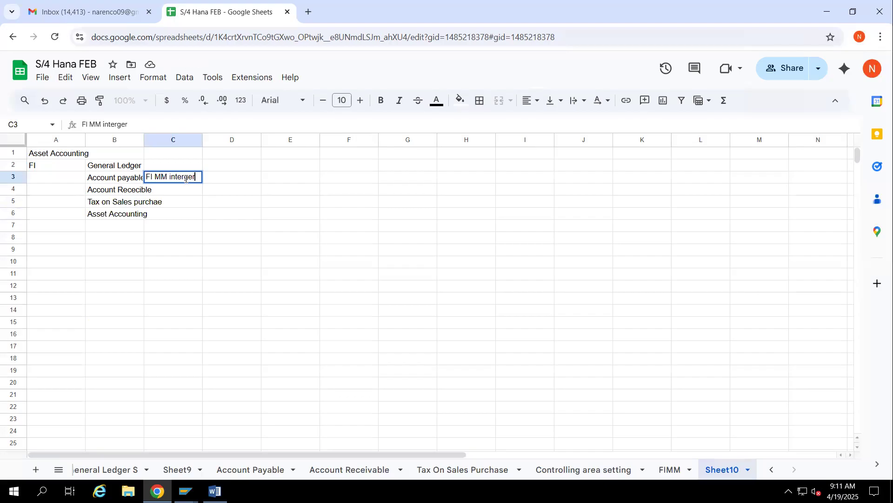
pyautogui.write('tion')
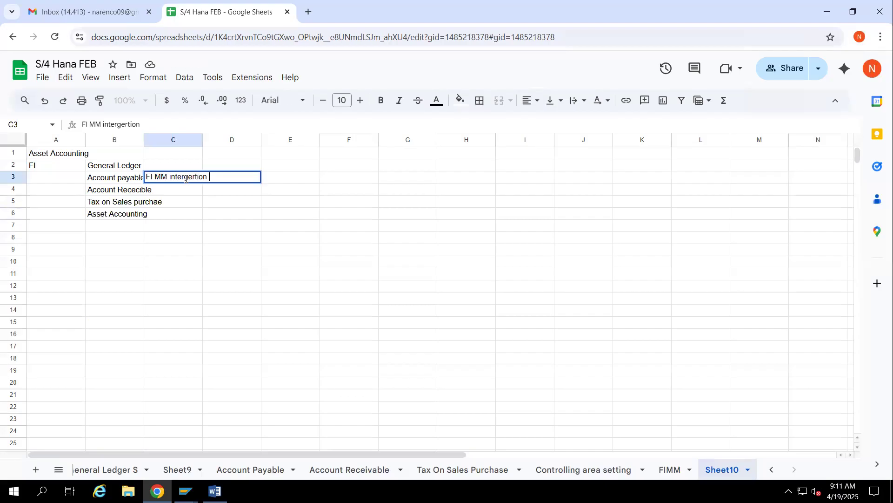
pyautogui.click(212, 206)
pyautogui.click(139, 181)
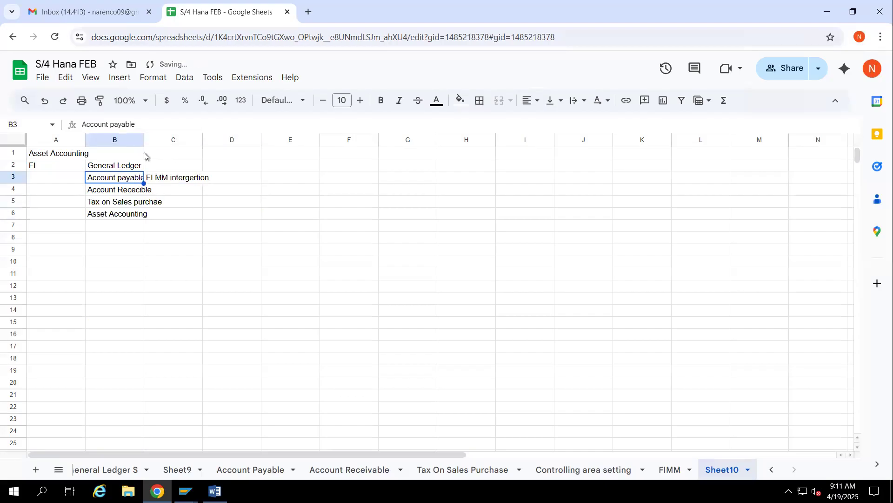
# Fit column B to its contents and enter the status Complted in cell D3 for Account payable
pyautogui.doubleClick(144, 140)
pyautogui.click(253, 180)
pyautogui.write('Complter')
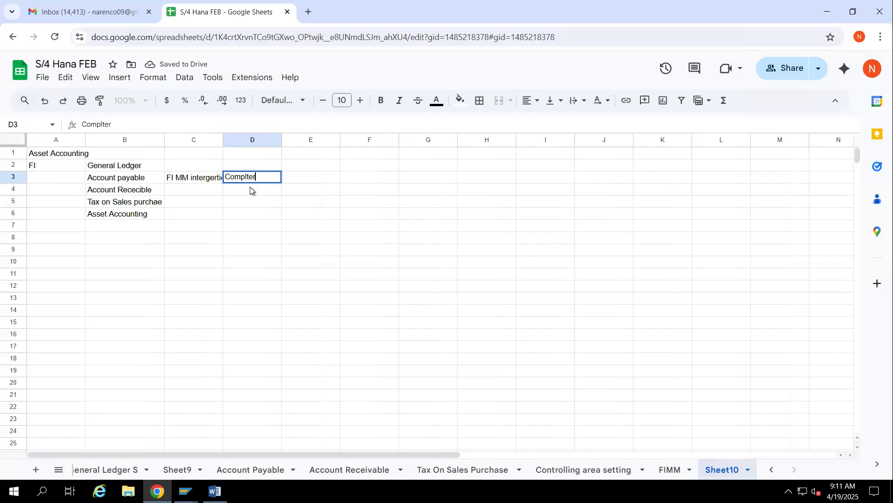
pyautogui.press('BackSpace')
pyautogui.write('d')
pyautogui.press('Return')
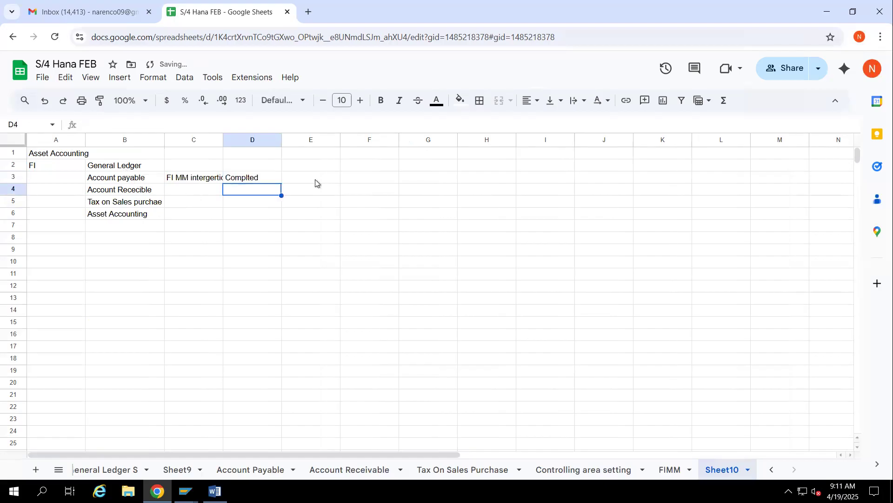
# Copy the Complted status from D3 to cells D2, D4 and D5 for the other finished modules
pyautogui.click(261, 177)
pyautogui.click(252, 165)
pyautogui.write('Complted')
pyautogui.click(247, 191)
pyautogui.write('Complted')
pyautogui.click(247, 204)
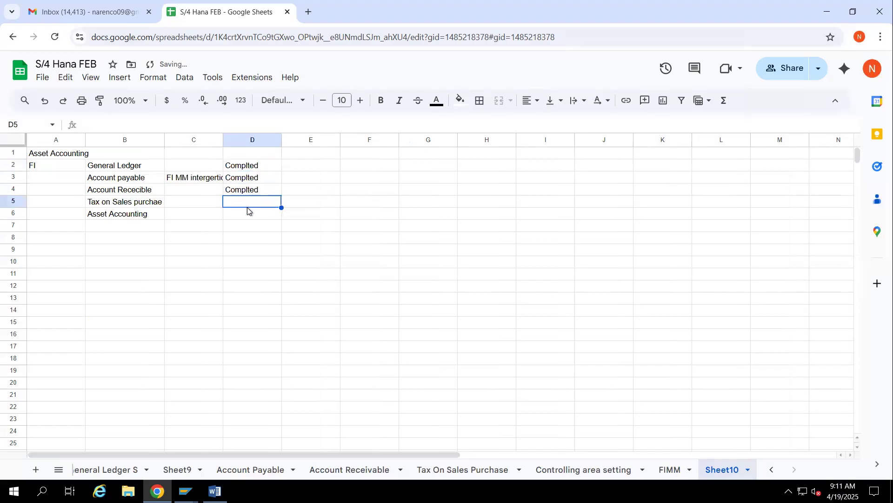
pyautogui.write('Complted')
# Enter Today in cell D6 as the status for Asset Accounting
pyautogui.click(127, 215)
pyautogui.click(238, 215)
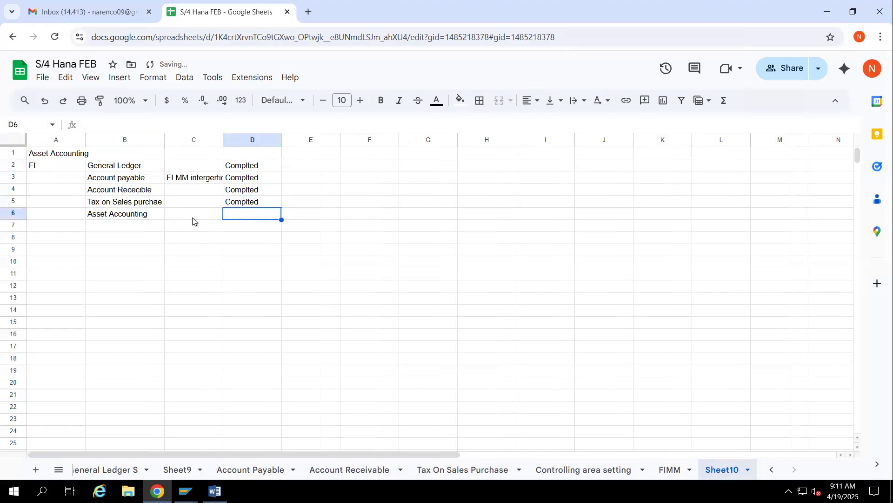
pyautogui.write('Today @')
pyautogui.press('BackSpace')
pyautogui.press('BackSpace')
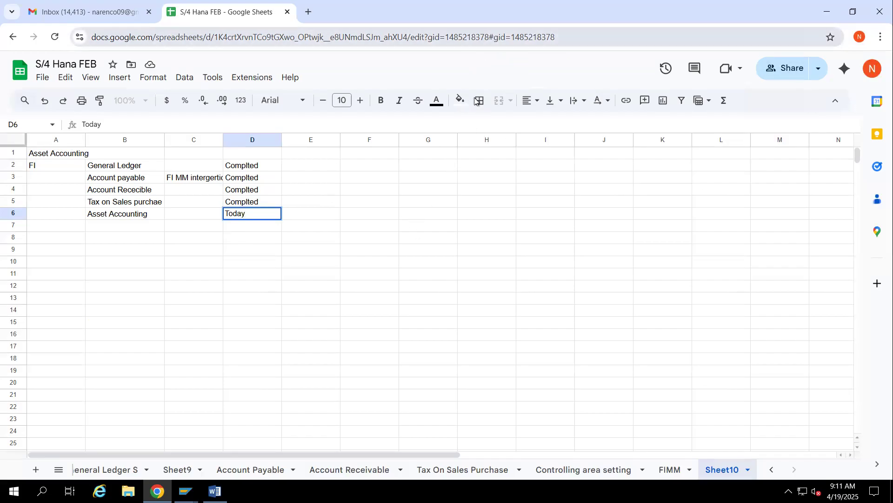
pyautogui.click(410, 192)
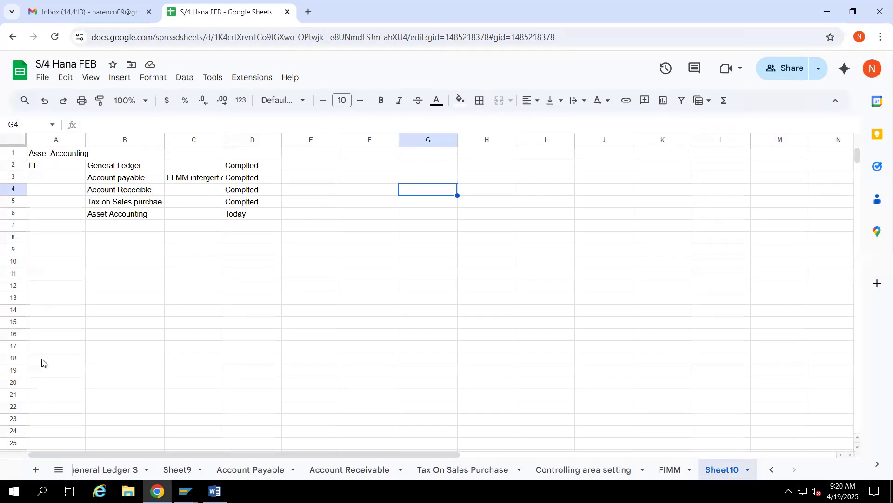
pyautogui.click(42, 359)
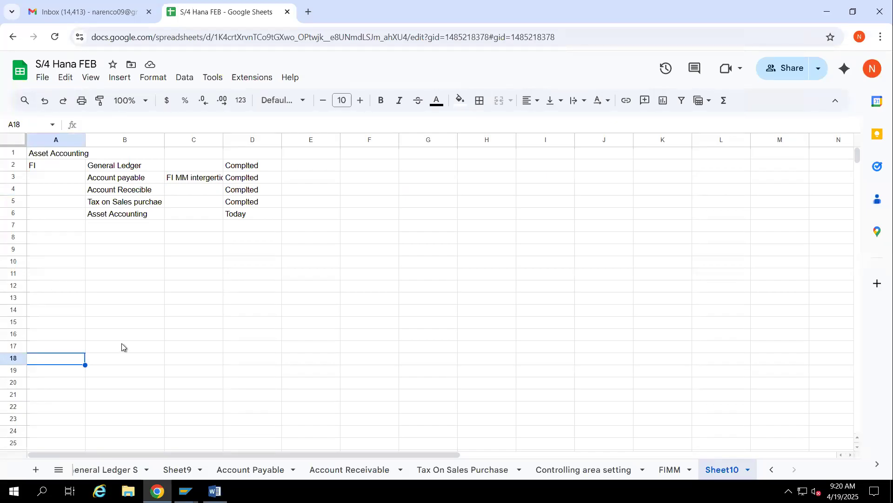
pyautogui.click(126, 252)
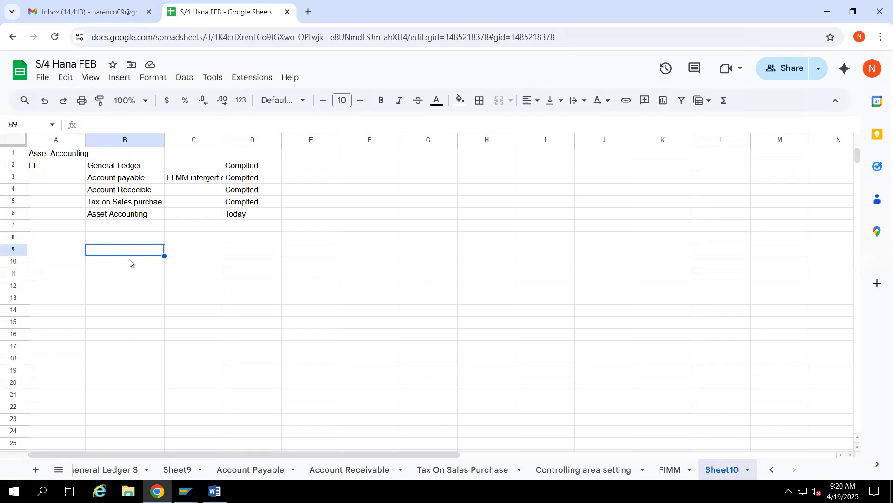